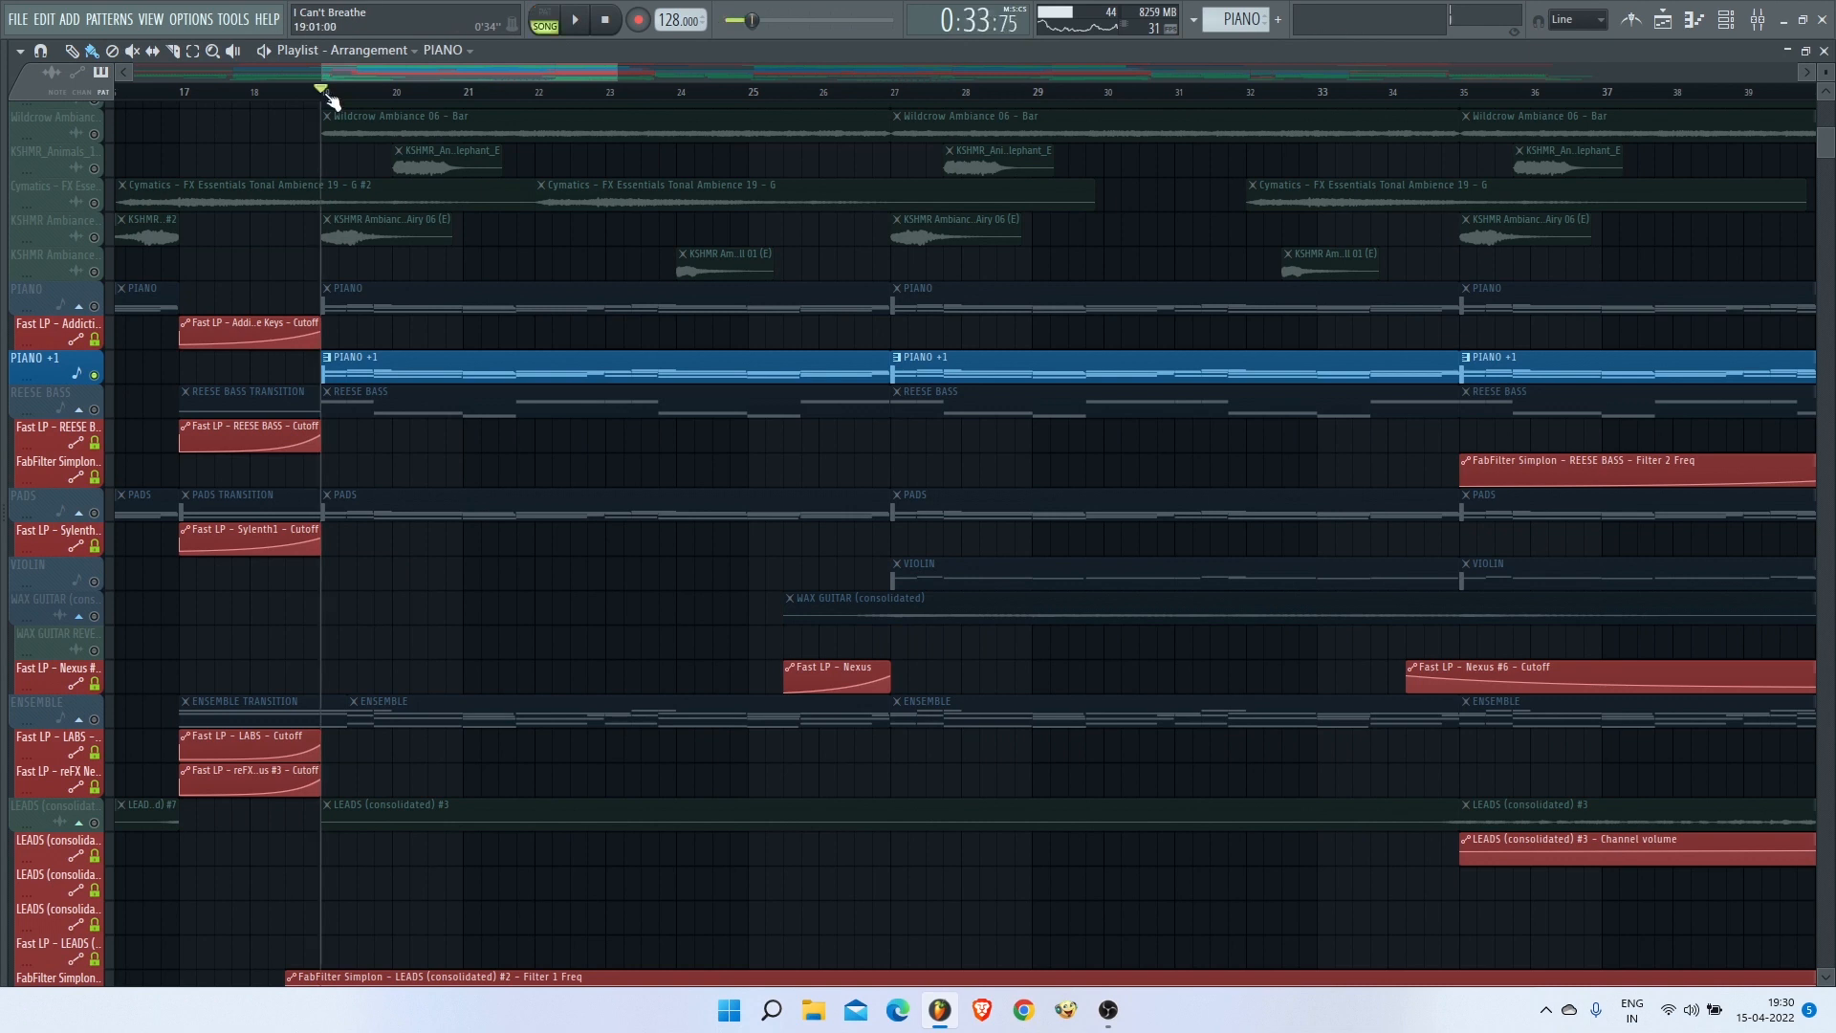
Step: Listen to the soloed PIANO +1 track from bar 19, and solo the ENSEMBLE track and play it from the same position
{"action": "key", "text": "space"}
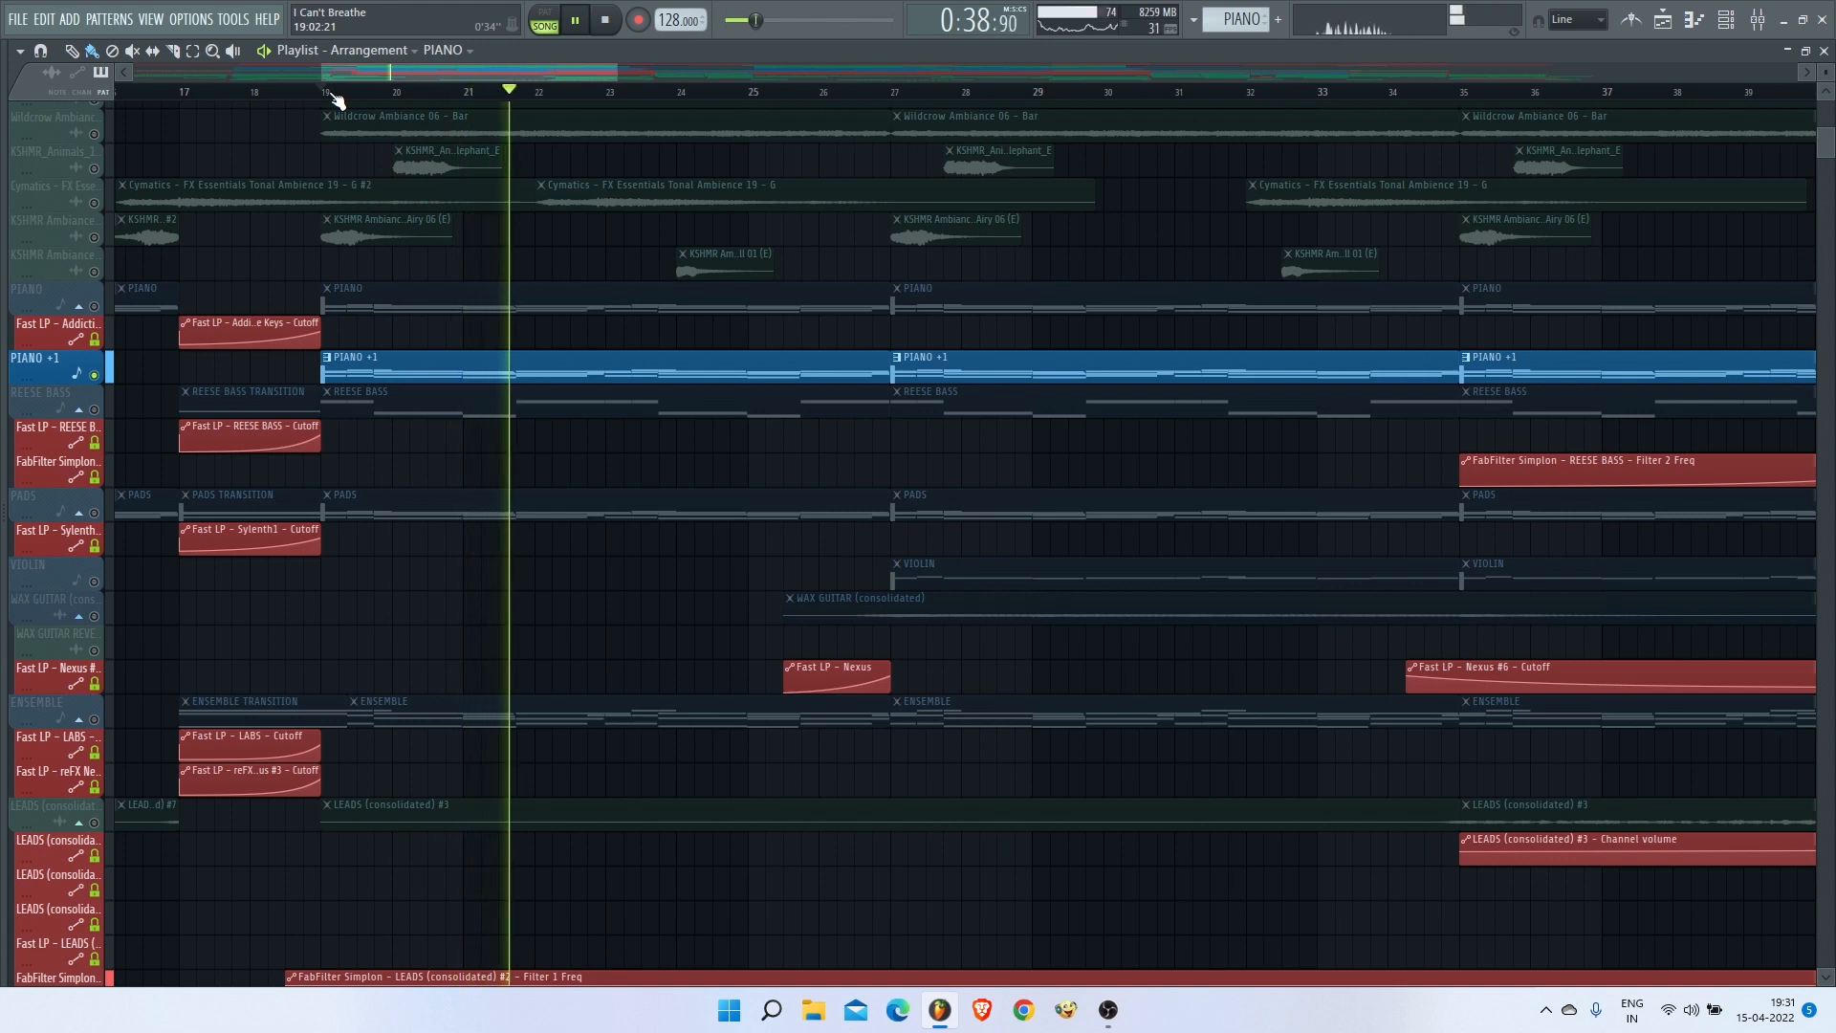
{"action": "key", "text": "space"}
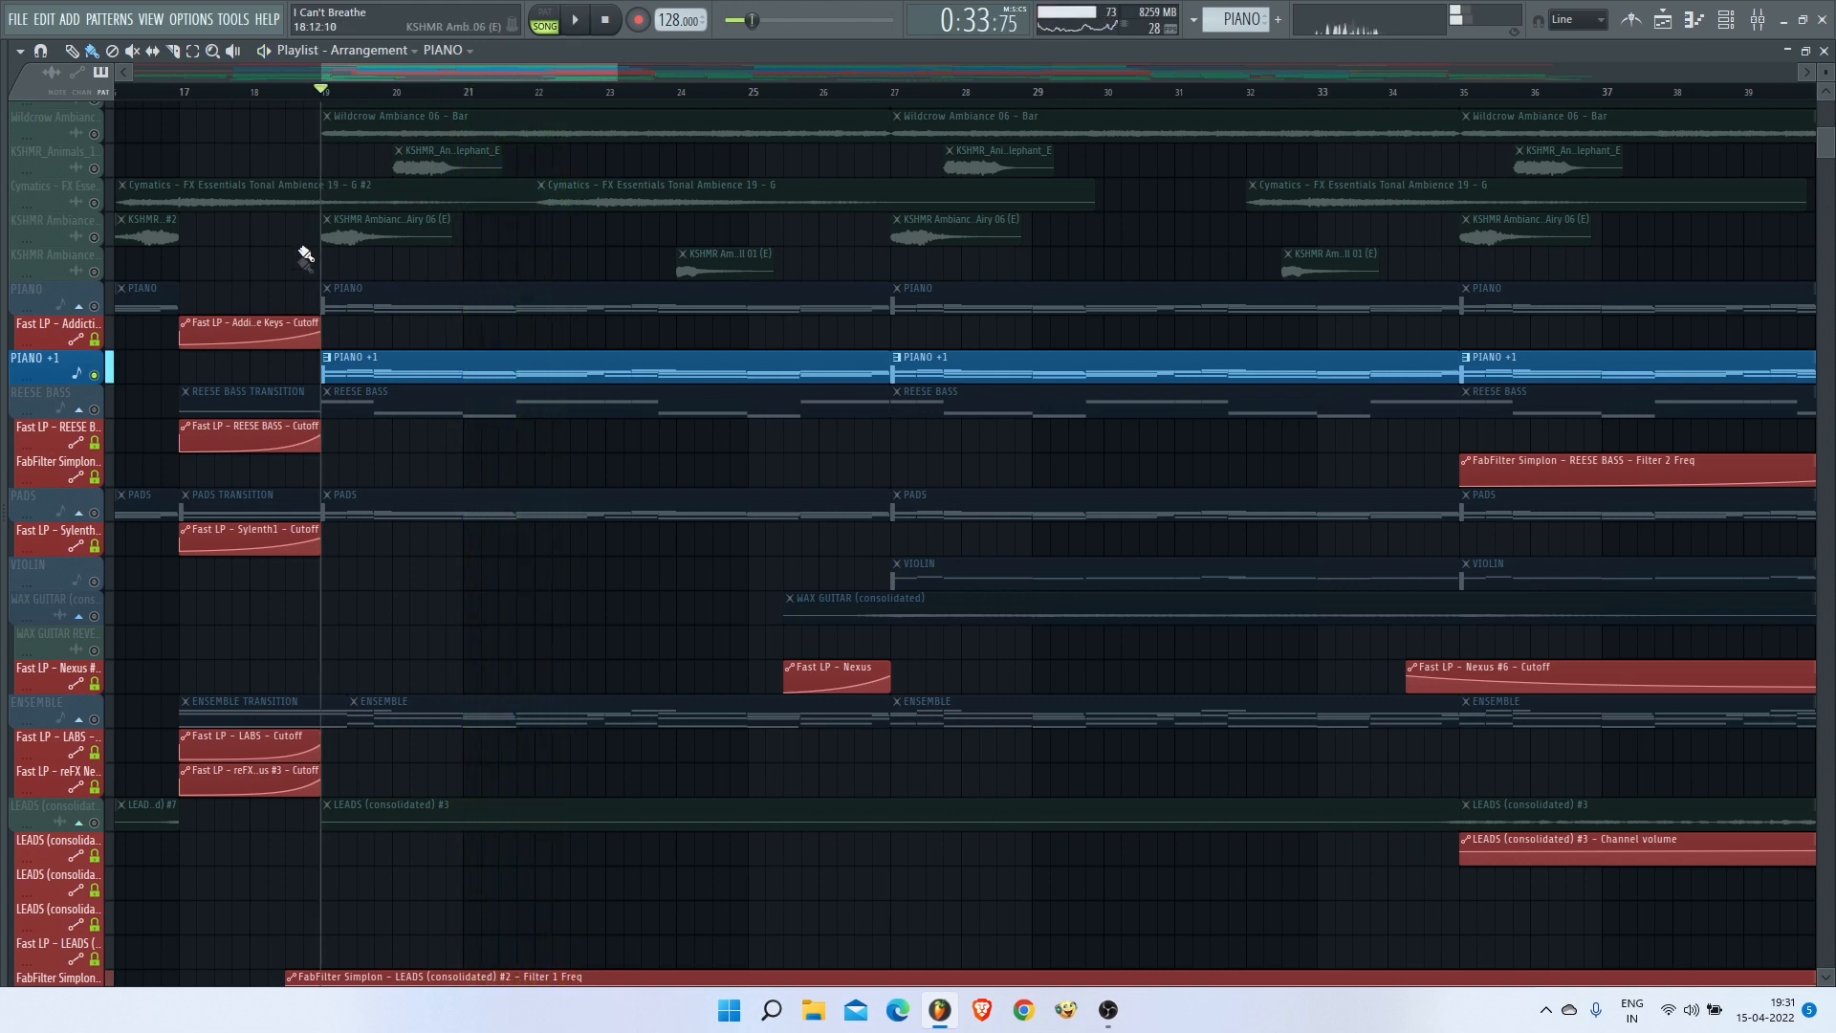
{"action": "scroll", "coordinate": [225, 415], "scroll_direction": "down", "scroll_amount": 5}
{"action": "left_click", "coordinate": [94, 283]}
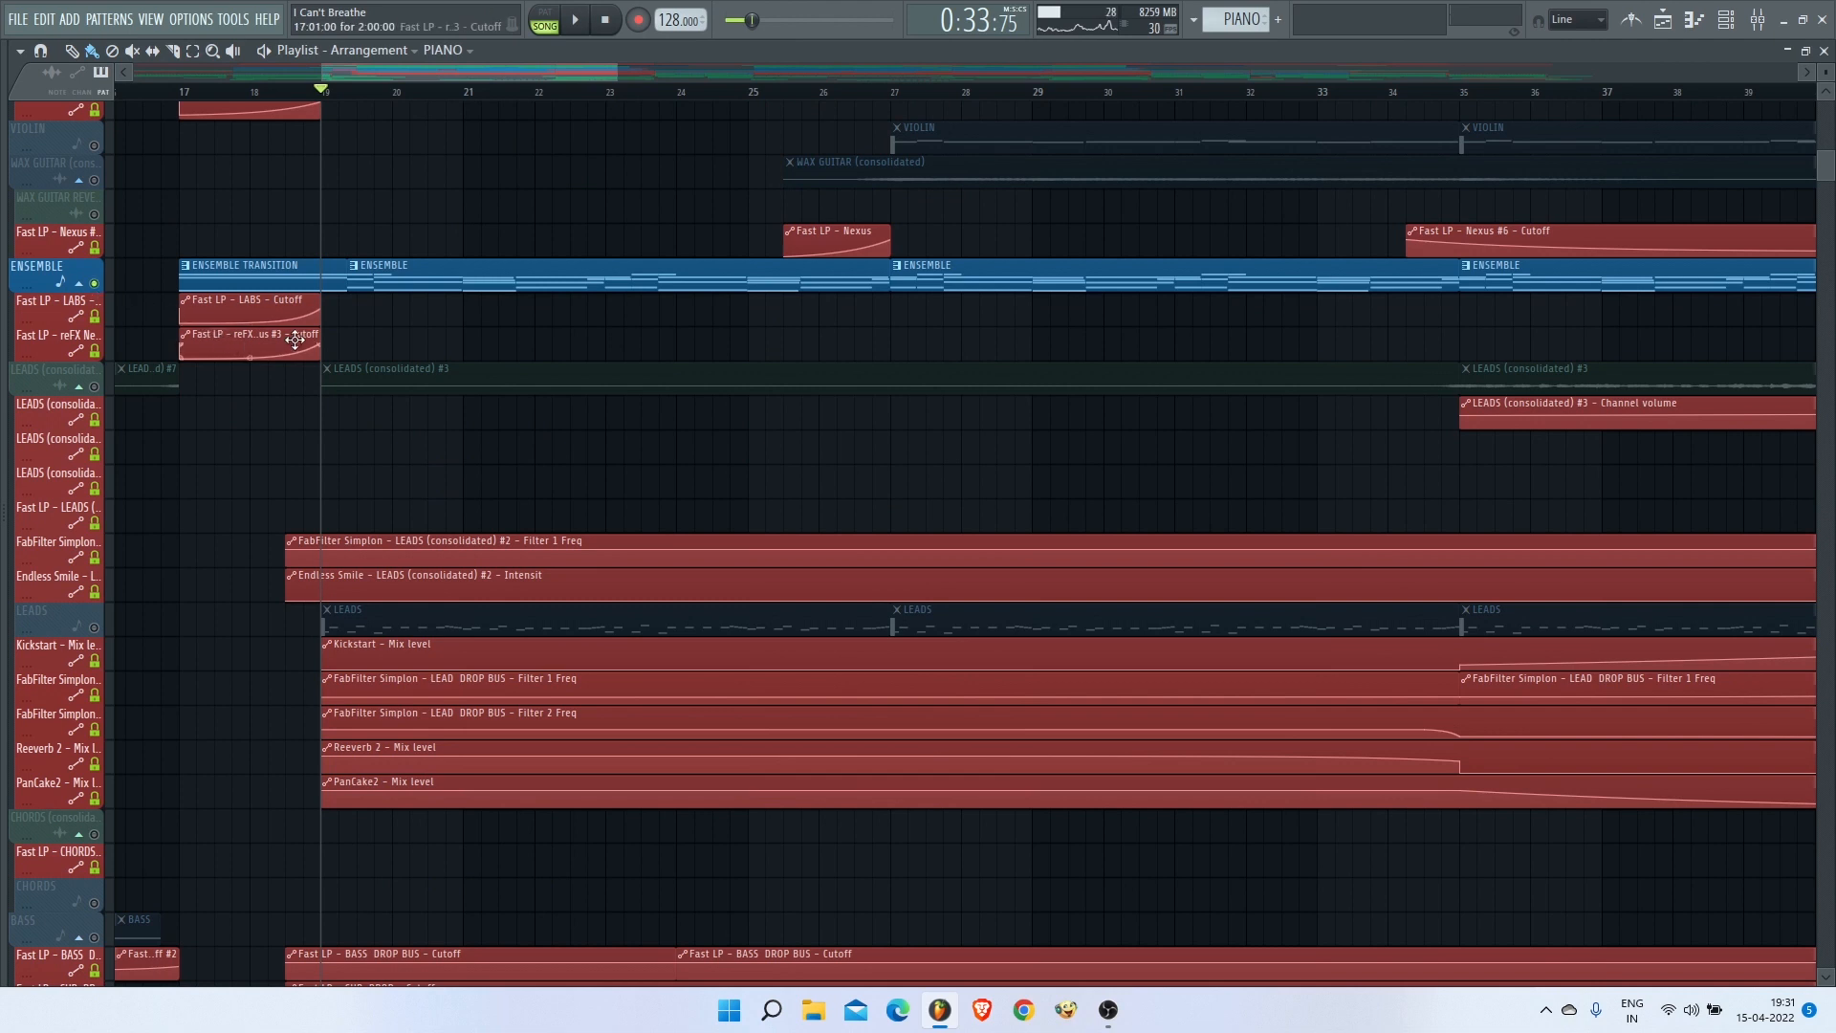
{"action": "key", "text": "space"}
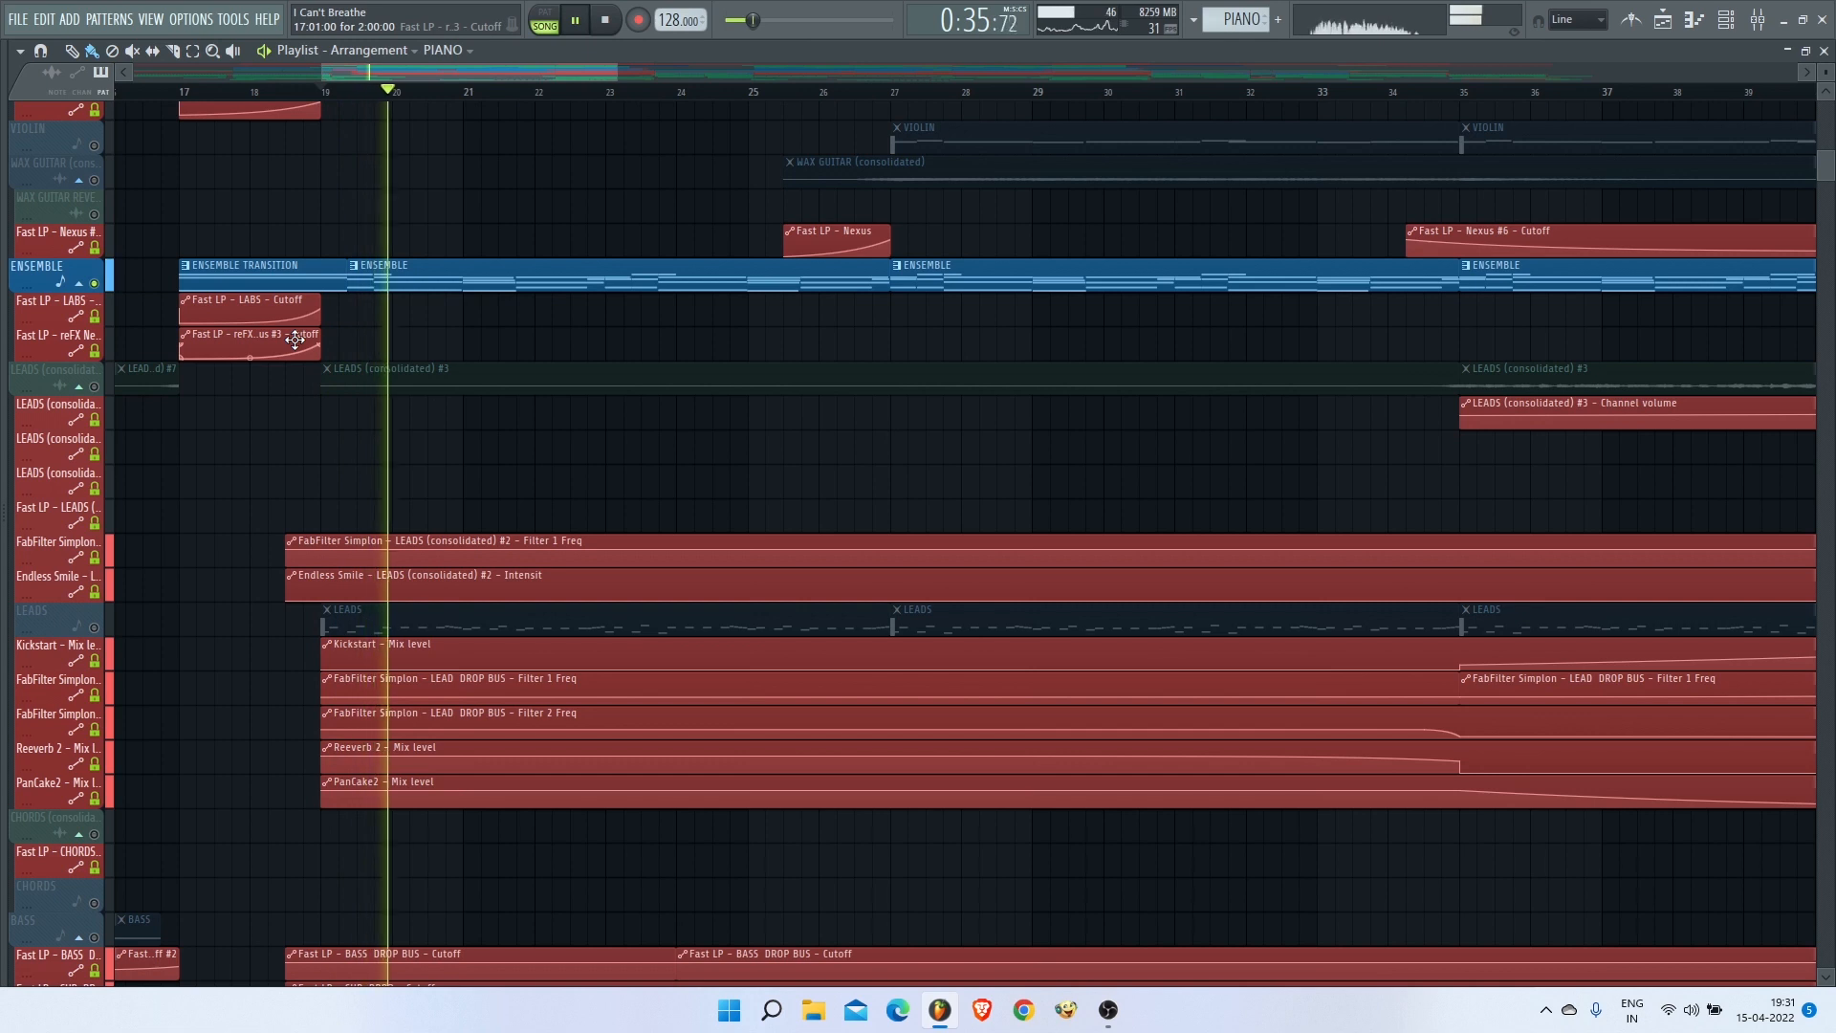
{"action": "left_click", "coordinate": [692, 285]}
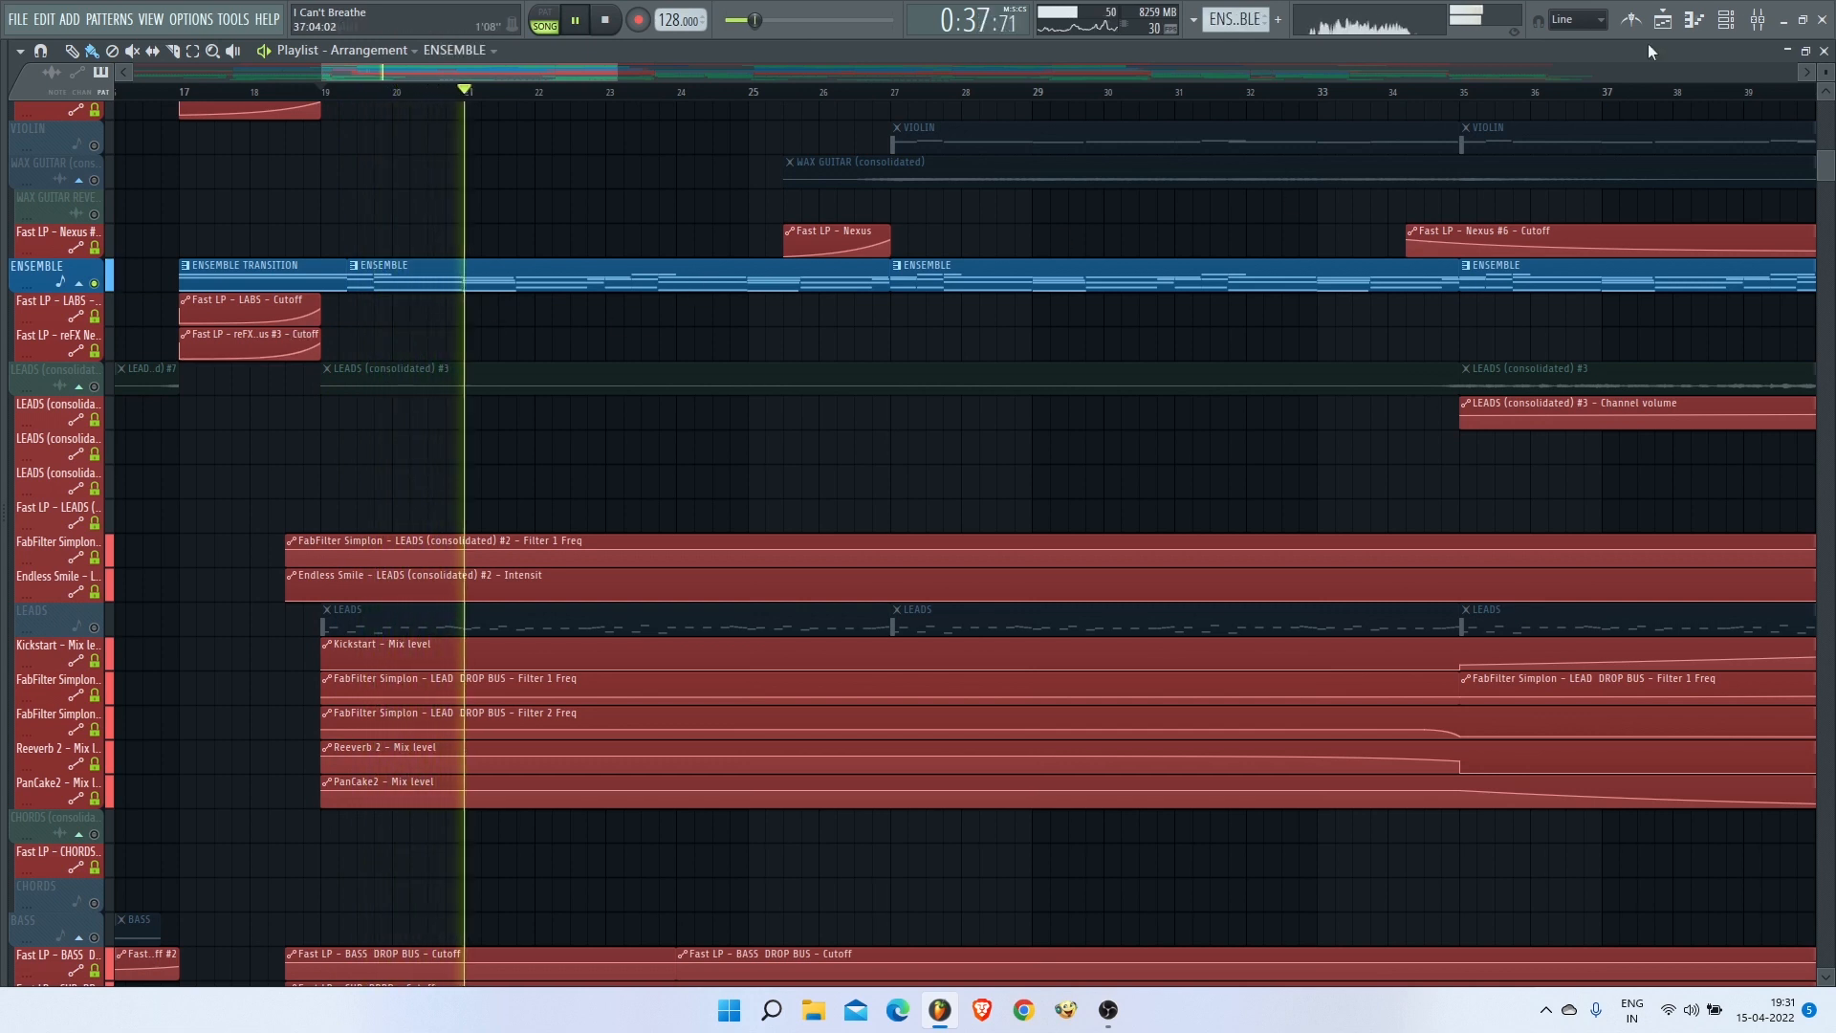
Step: Inspect the Fruity Chorus settings on the reFX Nexus #3 mixer track while ENSEMBLE plays, and stop playback
{"action": "left_click", "coordinate": [1757, 23]}
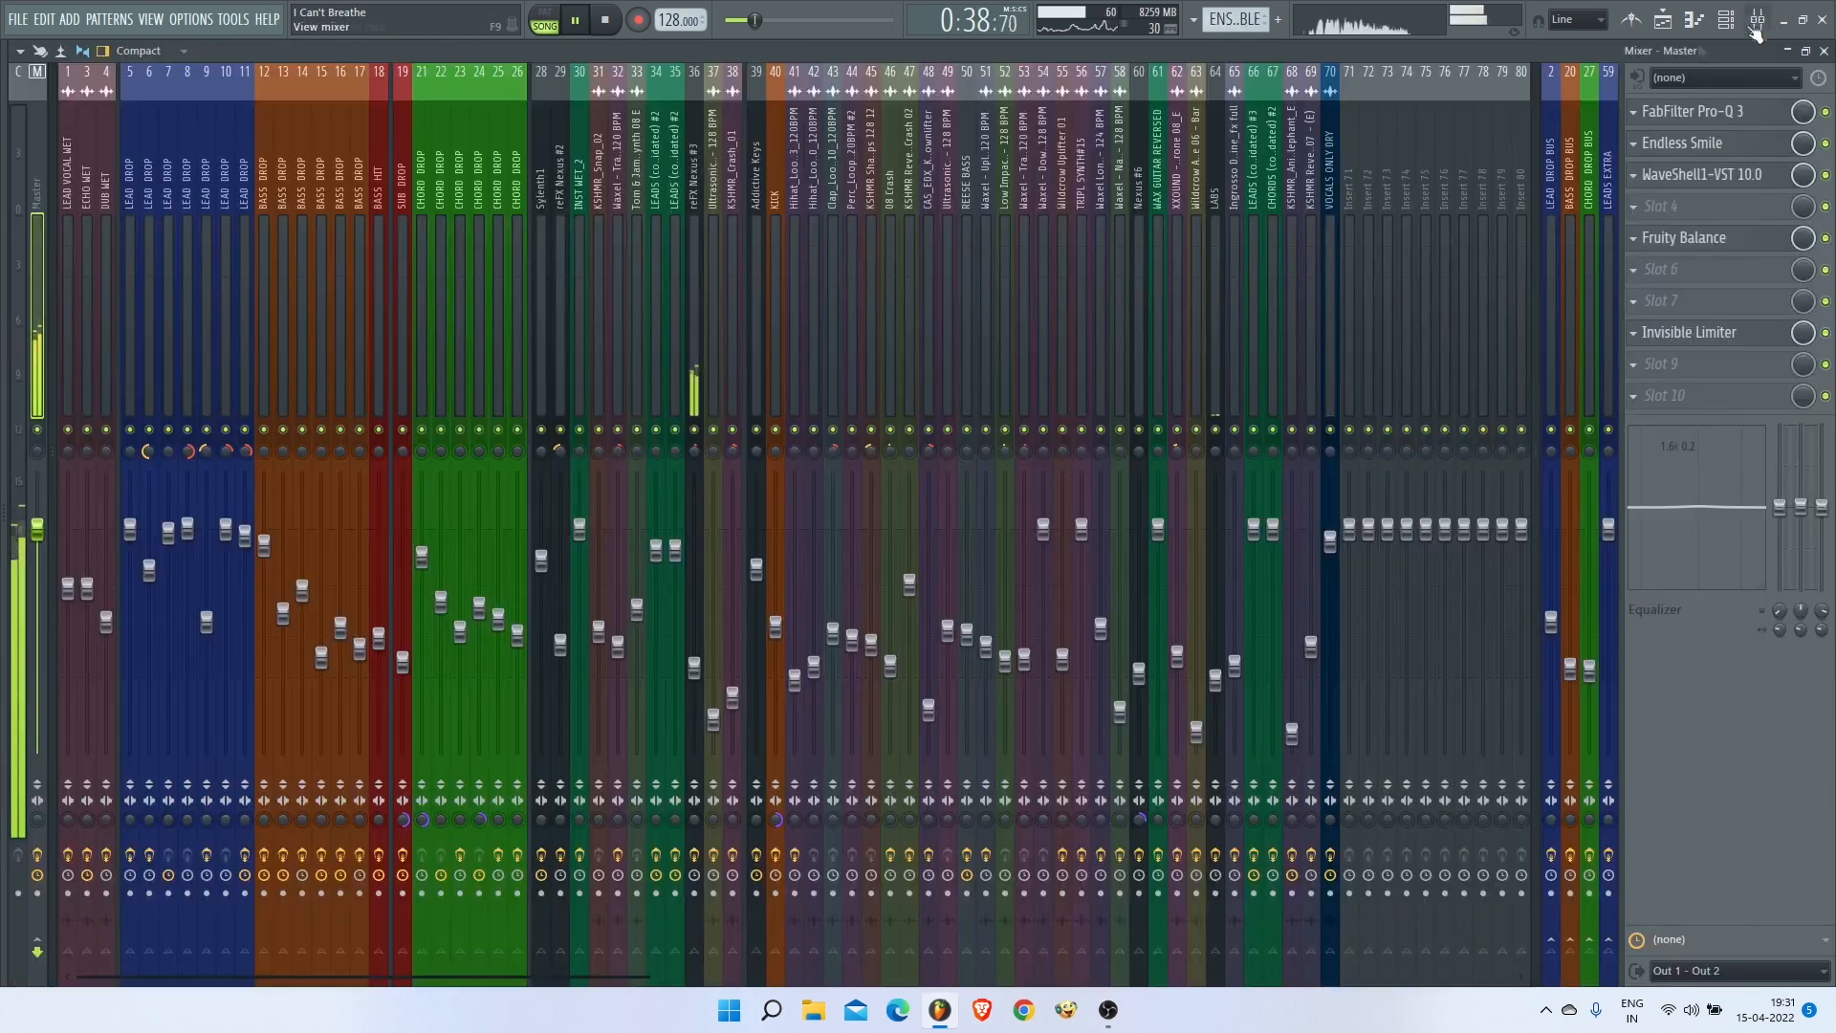
{"action": "left_click", "coordinate": [694, 260]}
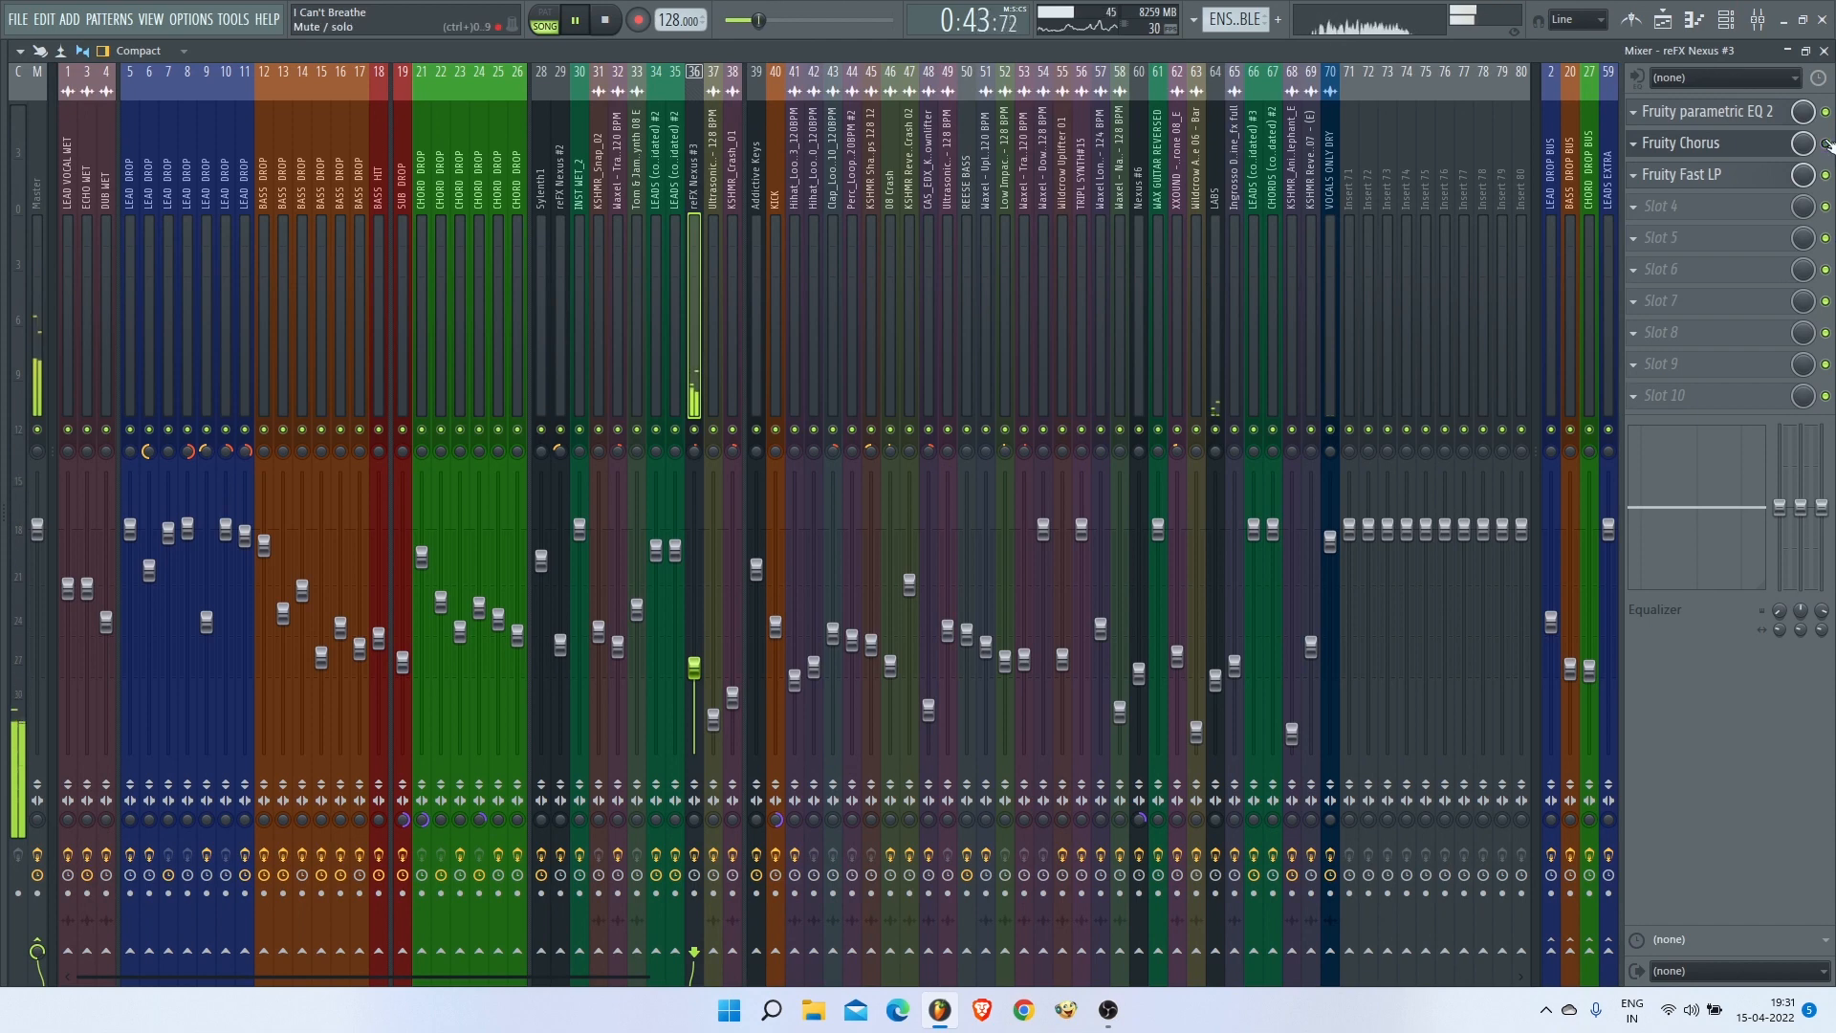
{"action": "left_click", "coordinate": [1745, 146]}
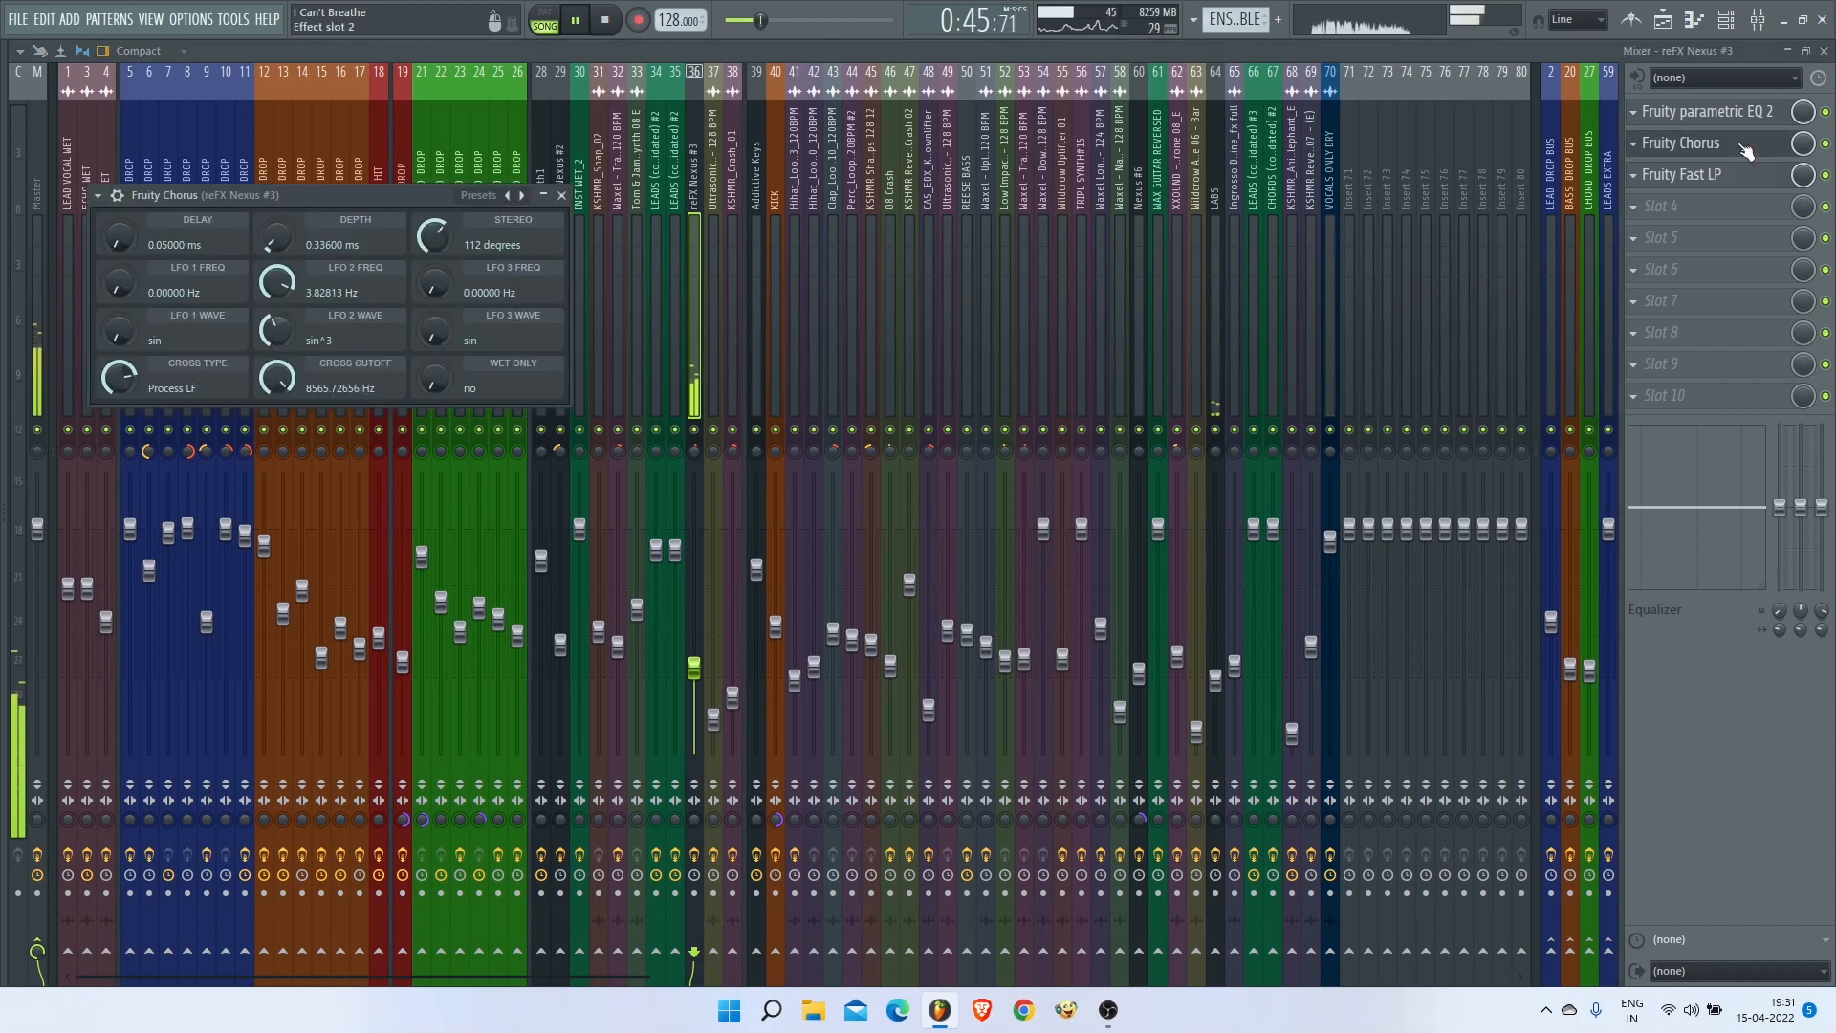
{"action": "left_click", "coordinate": [562, 195]}
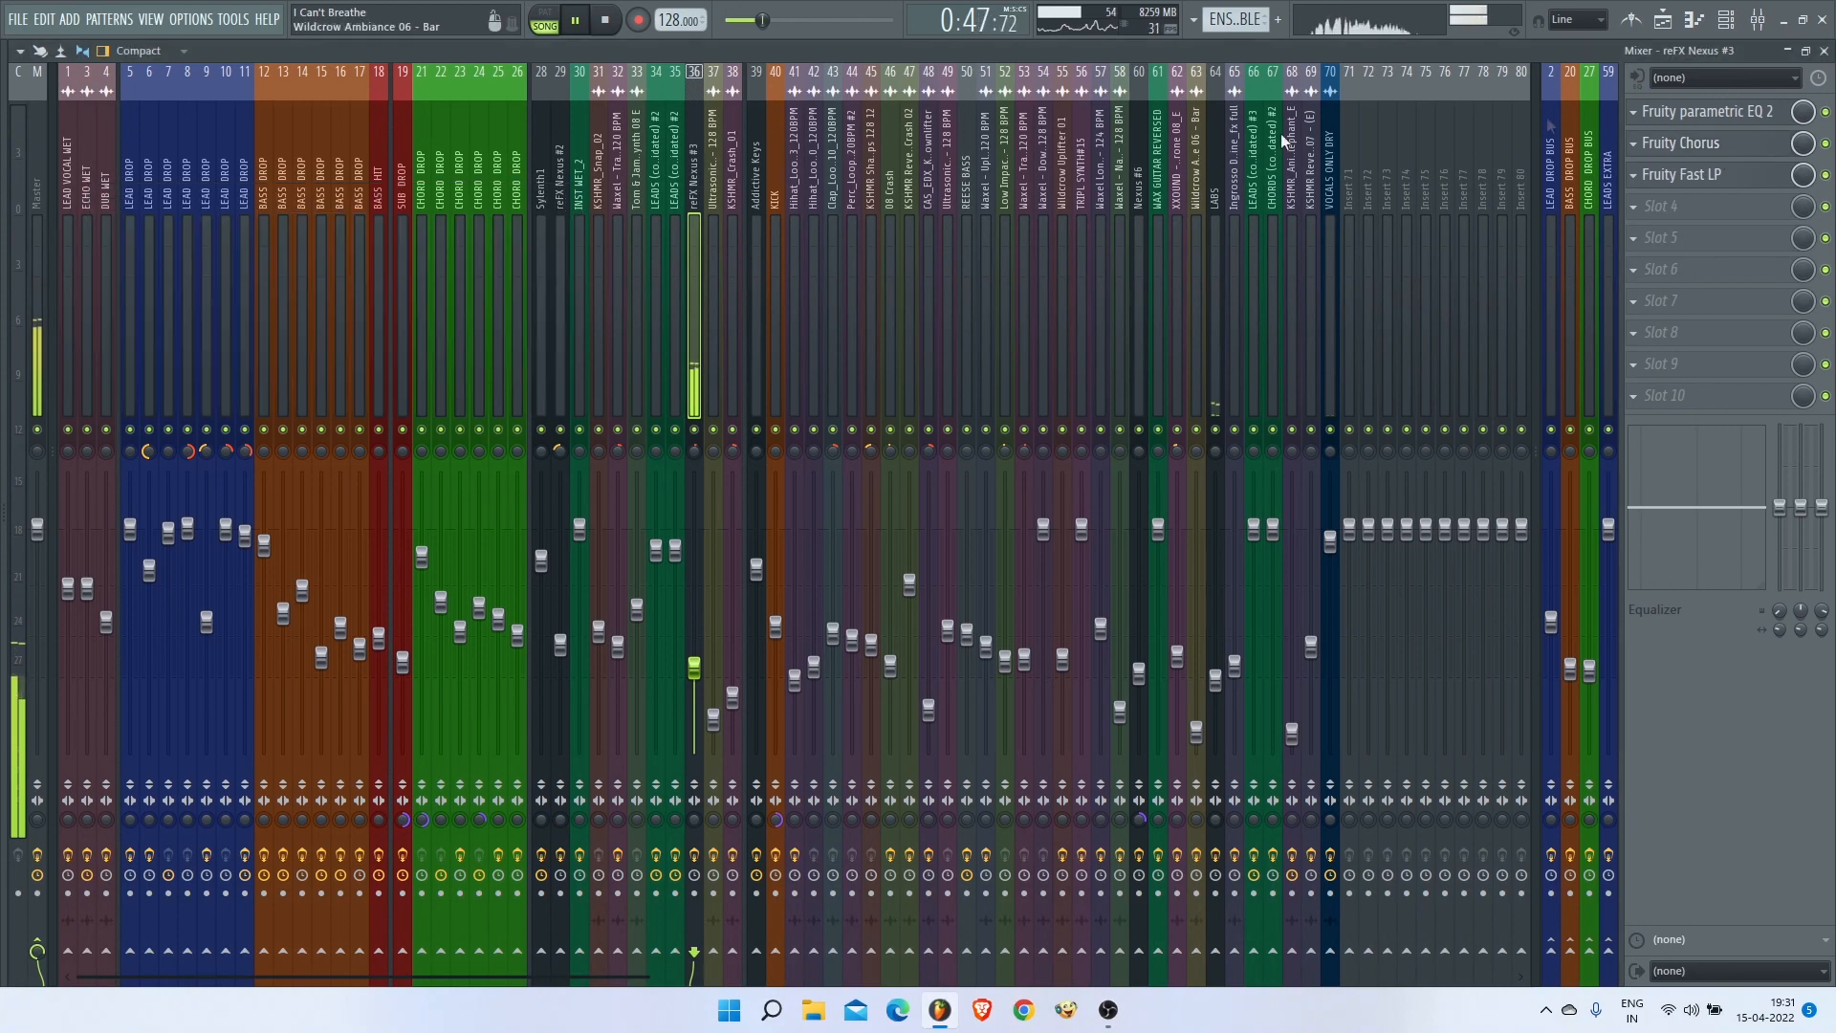
{"action": "left_click", "coordinate": [1824, 52]}
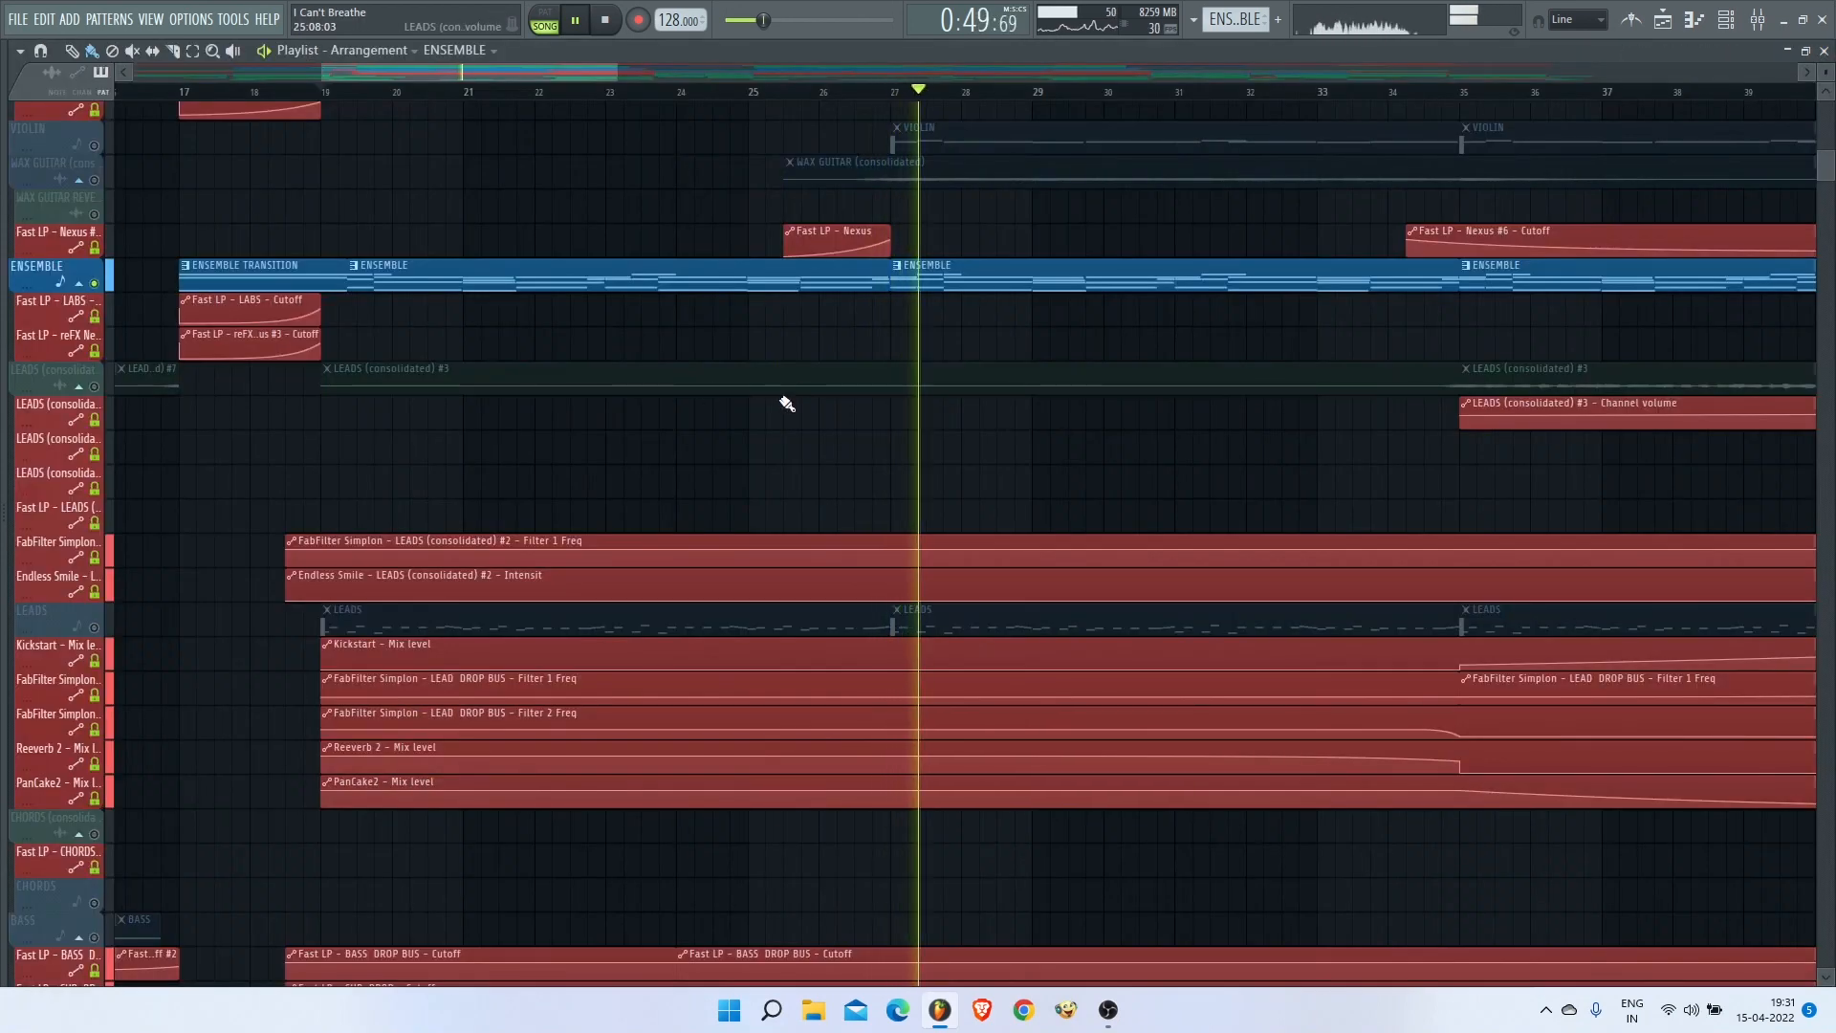
{"action": "key", "text": "space"}
Step: Unsolo ENSEMBLE, isolate TRIPL SYNTH#15 and the ambience tracks from Waxel Natural Ambience through KSHMR Ambience, and play them from bar 19
{"action": "left_click", "coordinate": [94, 283], "text": "ctrl"}
{"action": "scroll", "coordinate": [325, 364], "scroll_direction": "up", "scroll_amount": 8}
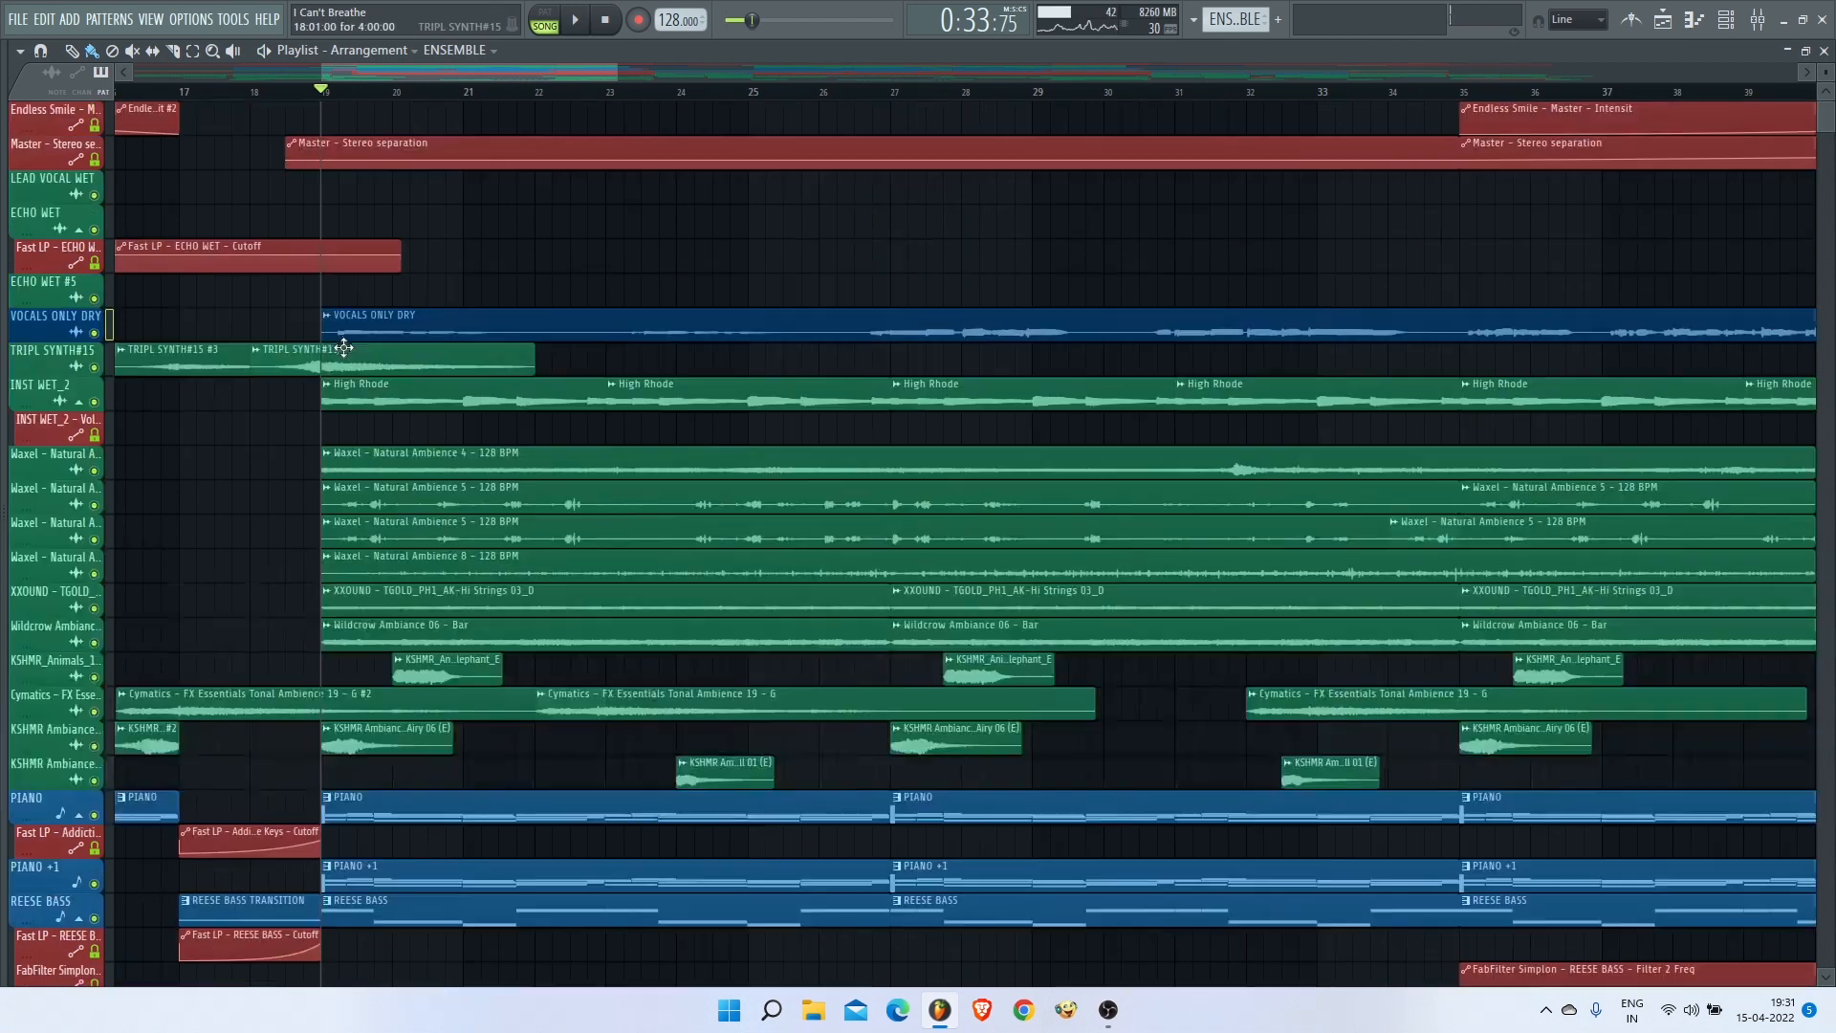
{"action": "scroll", "coordinate": [353, 383], "scroll_direction": "down", "scroll_amount": 2}
{"action": "left_click", "coordinate": [93, 368], "text": "ctrl"}
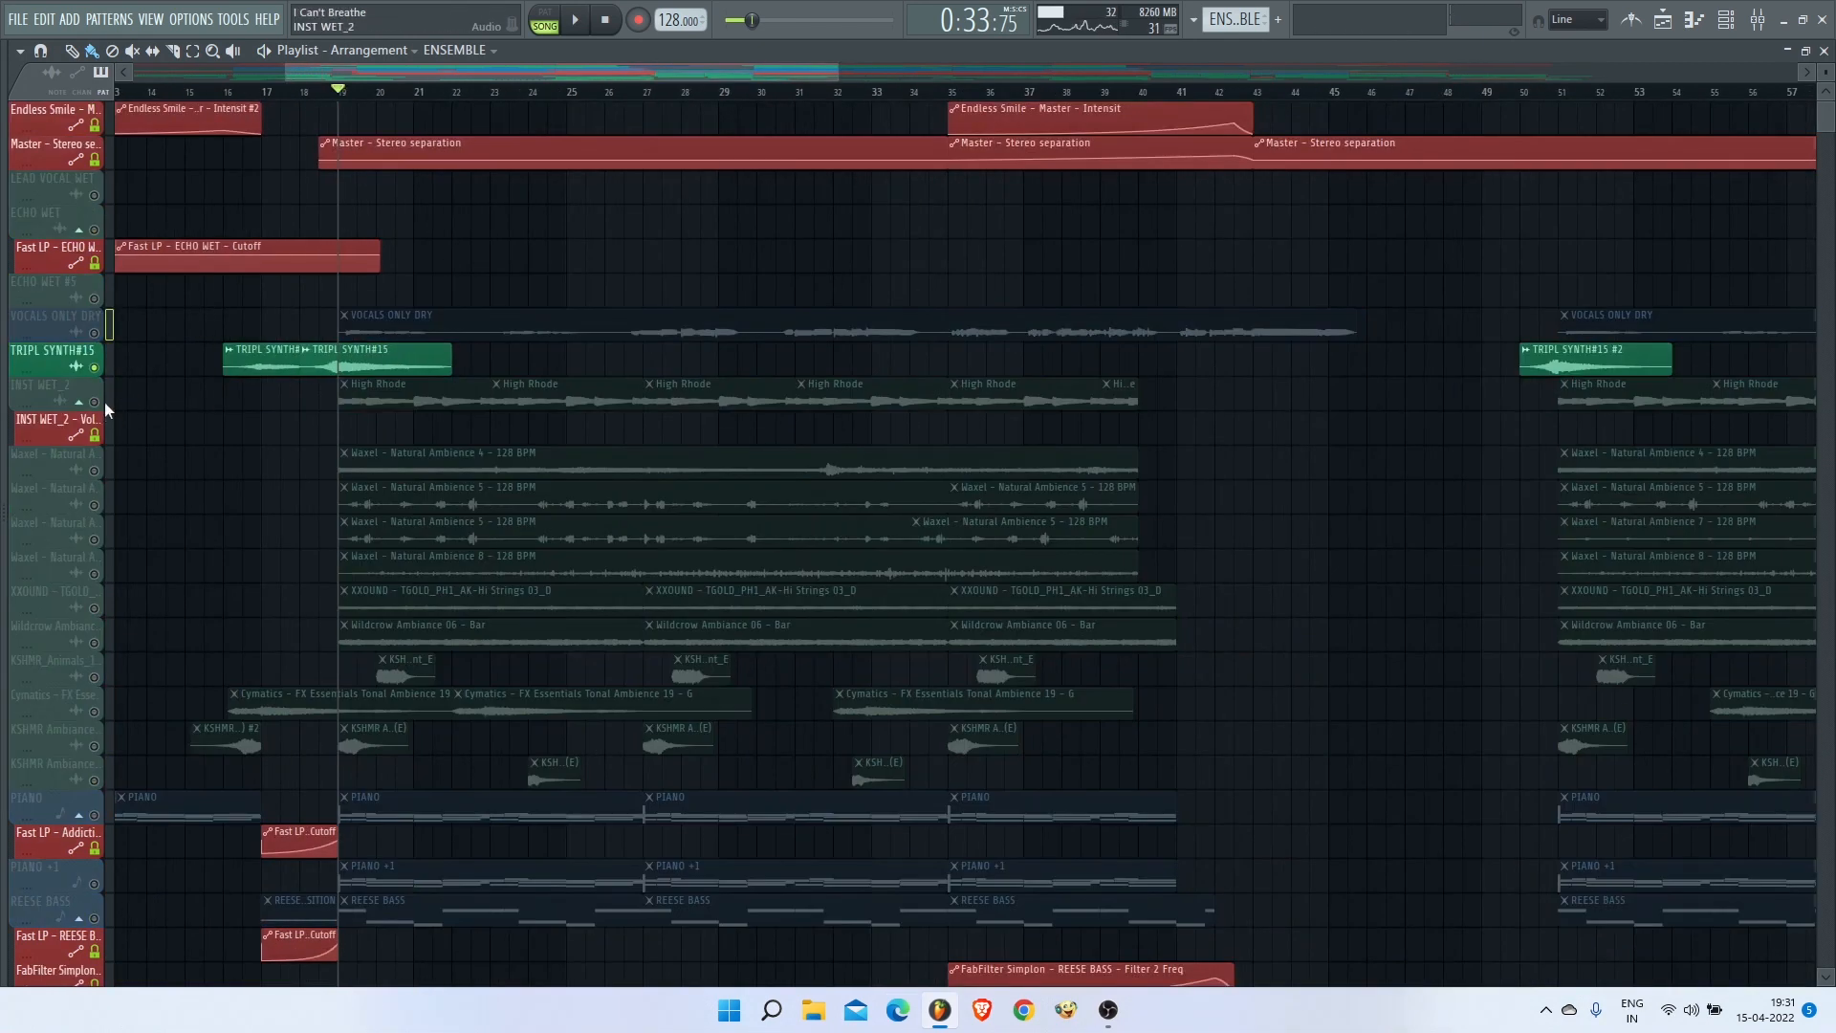
{"action": "left_click", "coordinate": [94, 402]}
{"action": "left_click", "coordinate": [94, 471]}
{"action": "left_click", "coordinate": [94, 505]}
{"action": "key", "text": "space"}
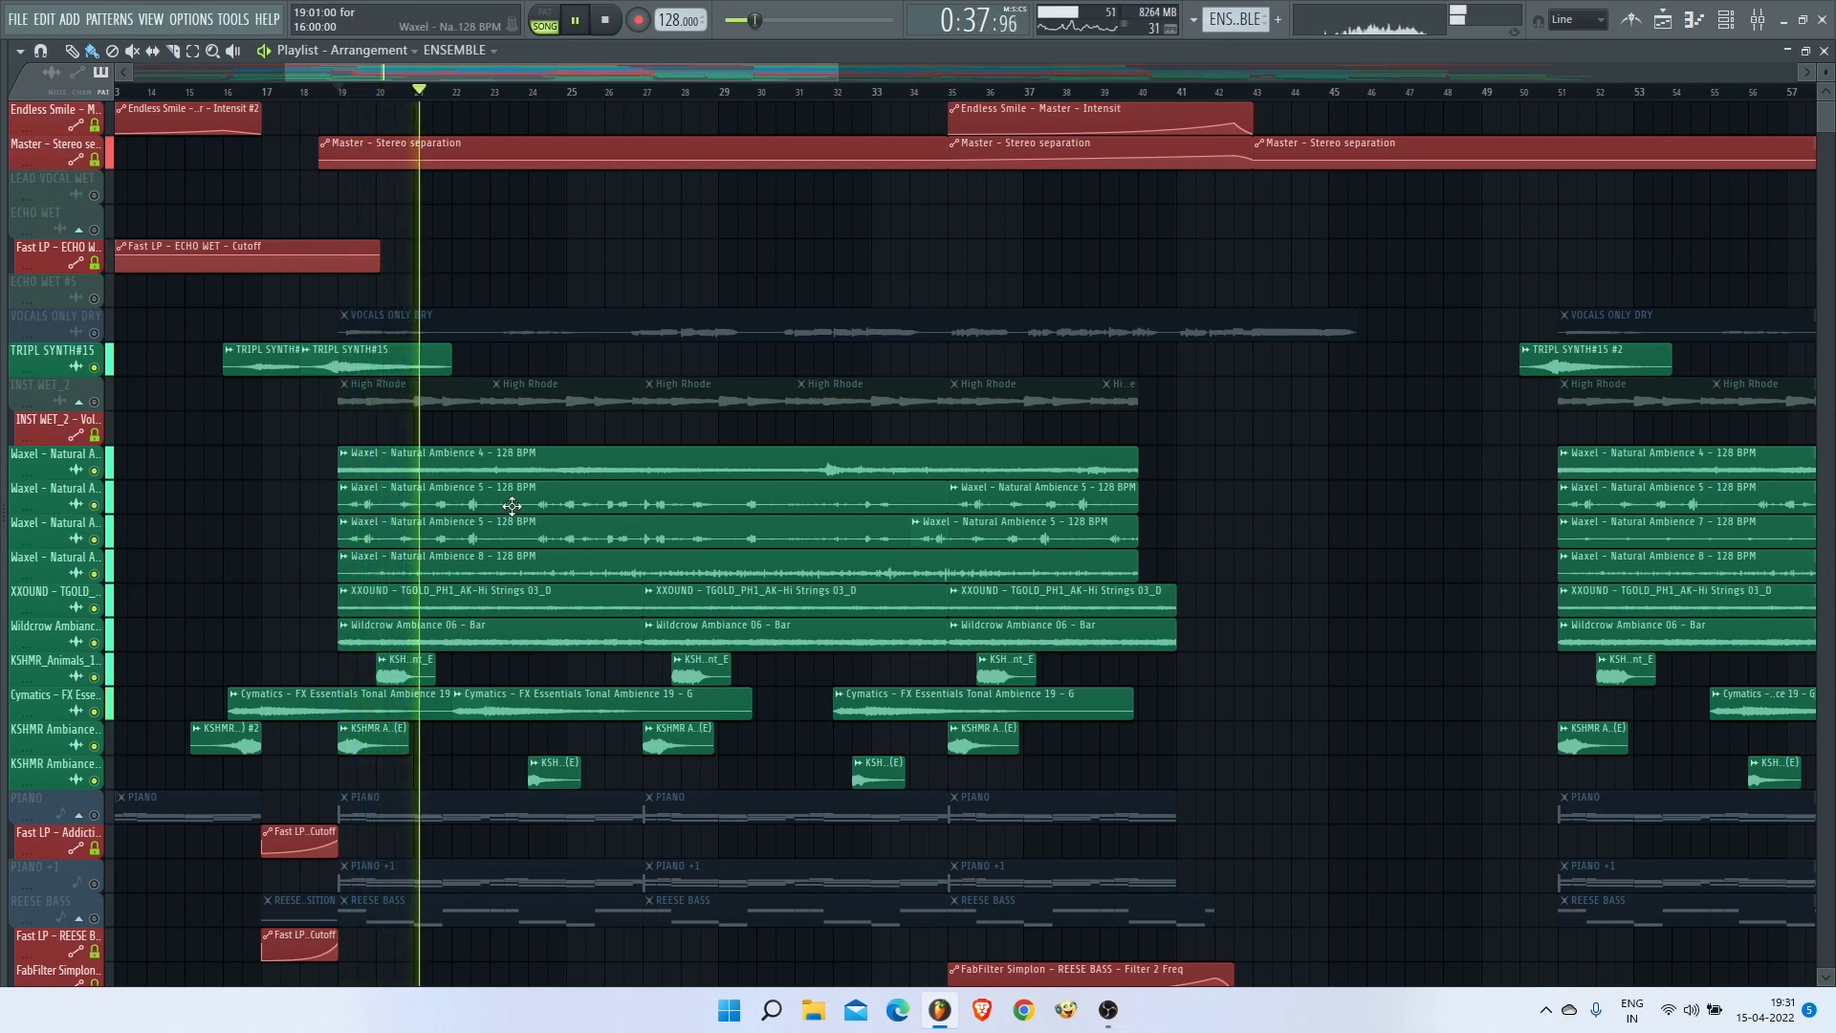
{"action": "scroll", "coordinate": [524, 496], "scroll_direction": "down", "scroll_amount": 2}
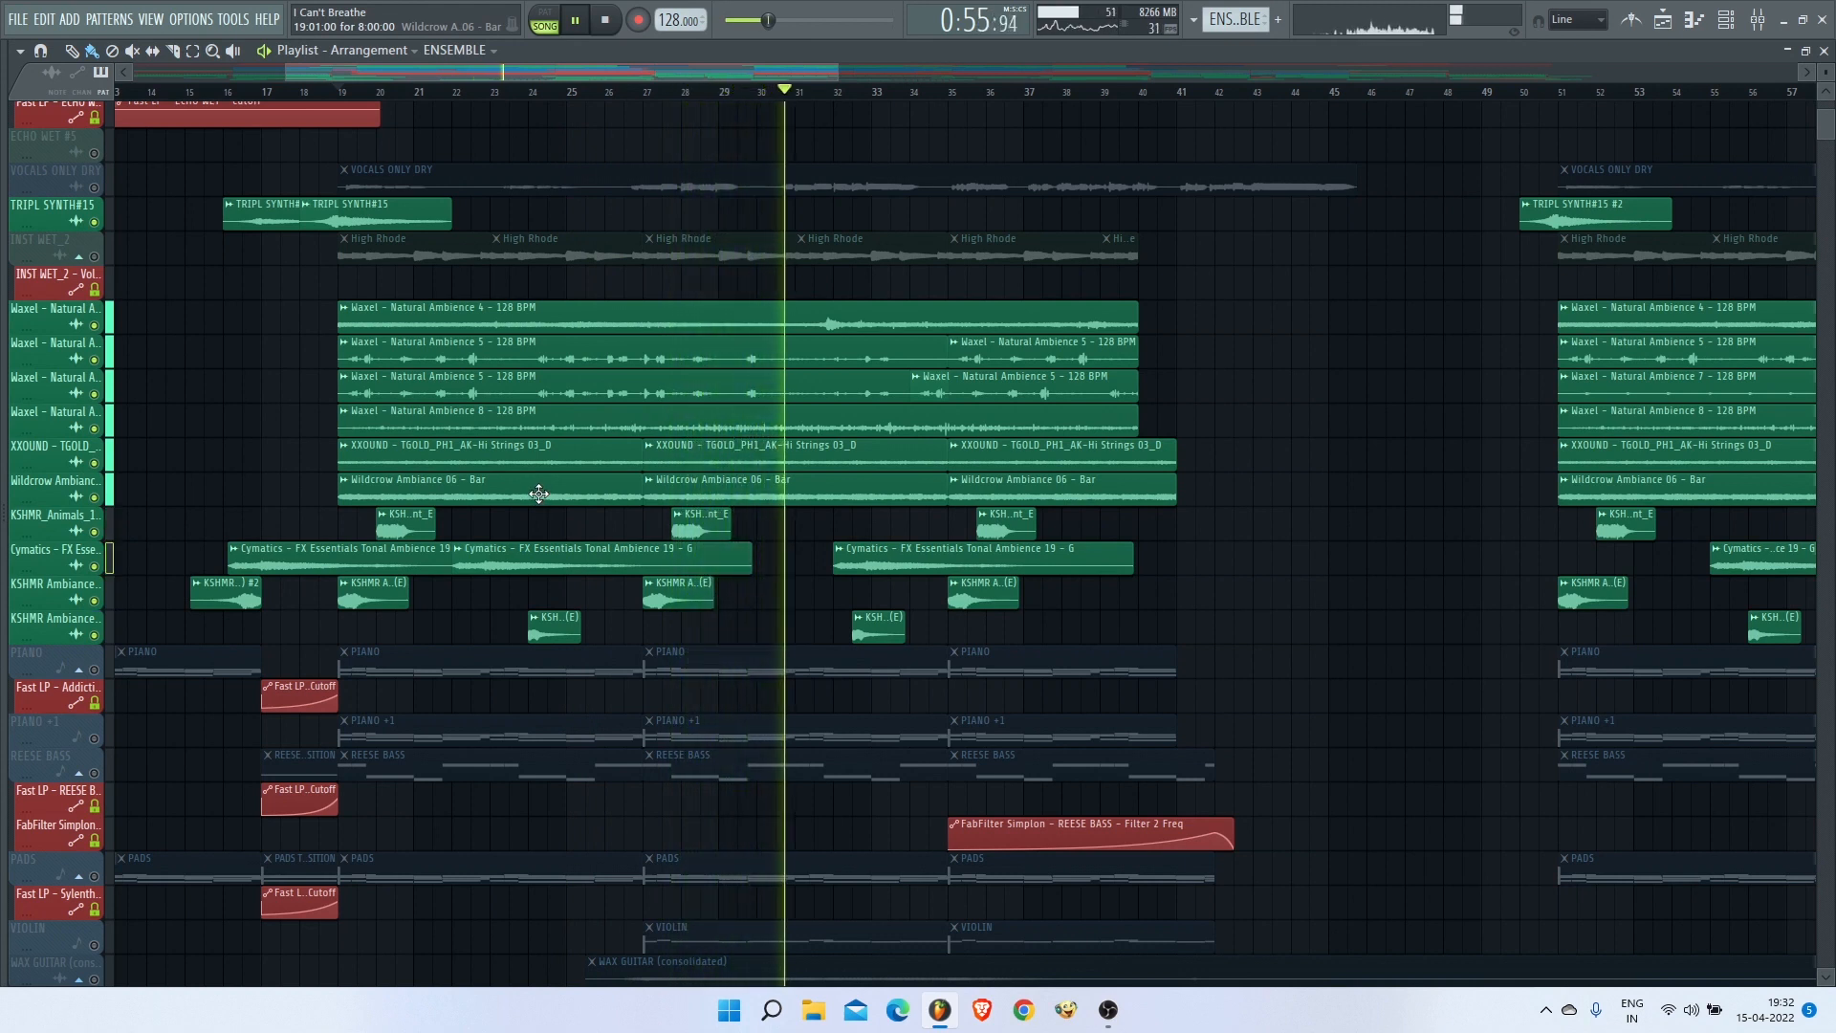
{"action": "key", "text": "space"}
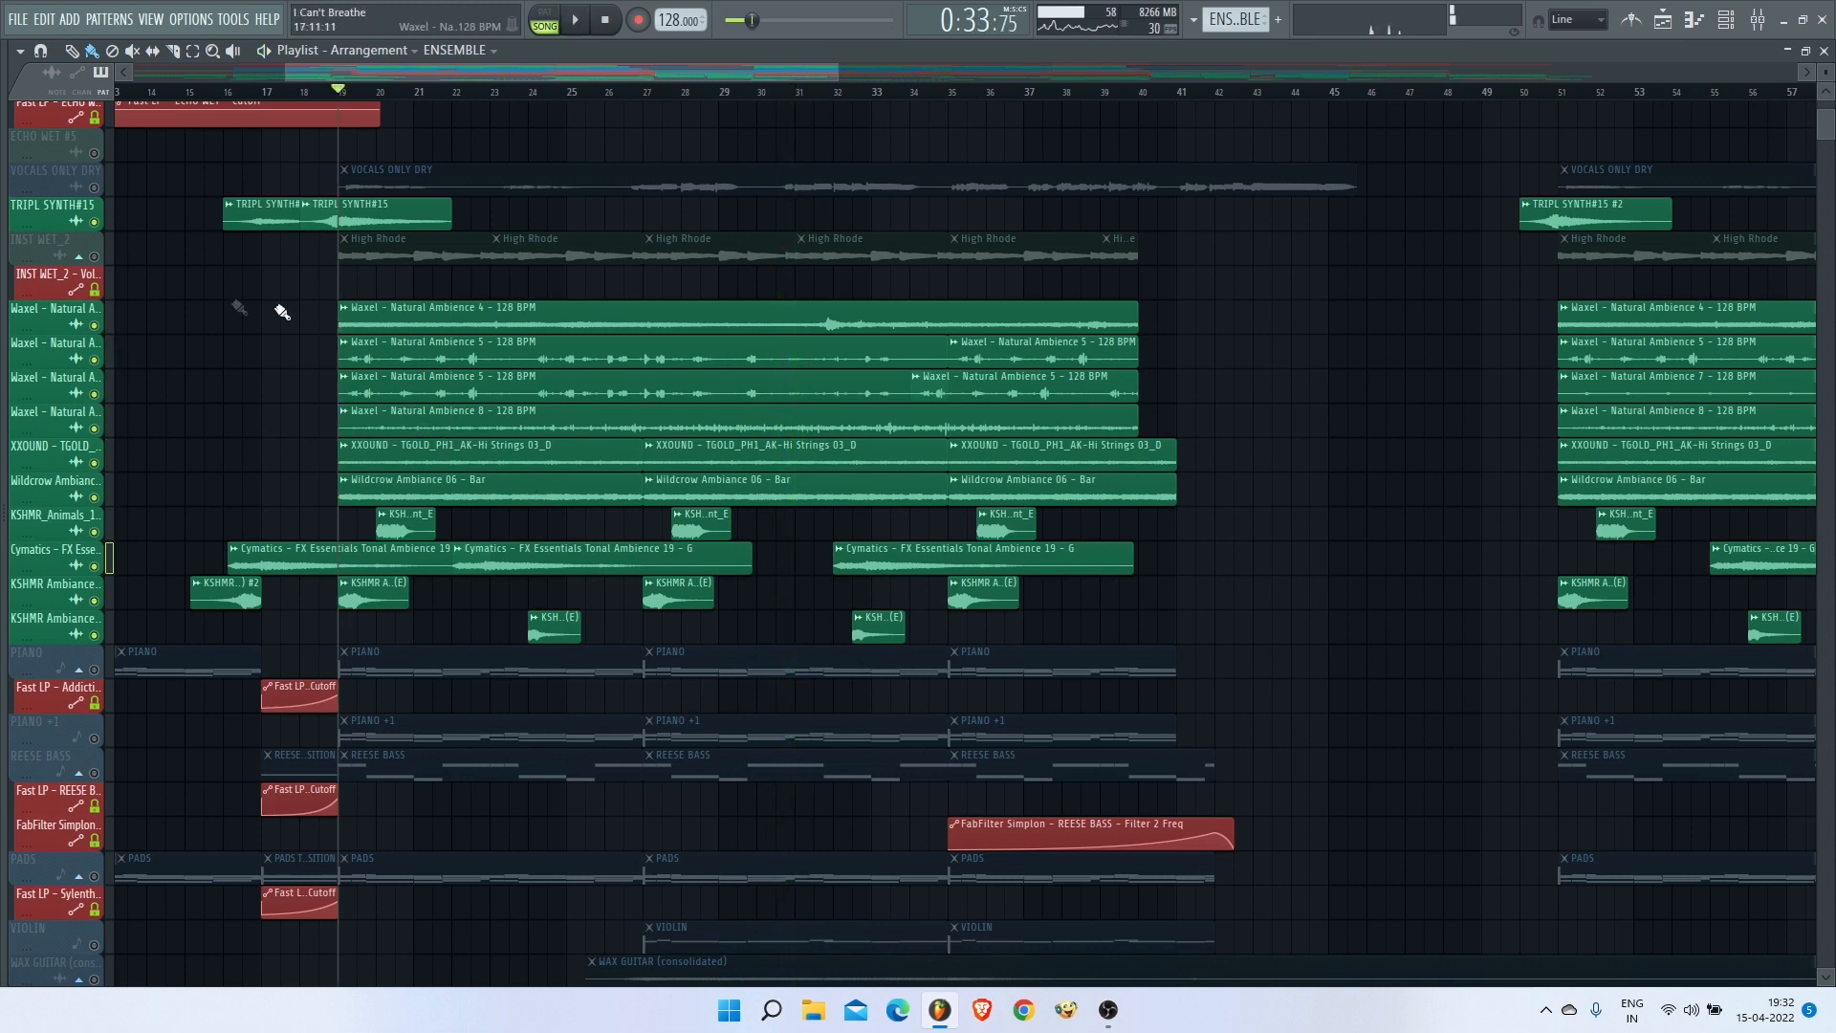
Step: Solo the INST WET_2 track and listen to it while checking its Fruity Parametric EQ 2 curve and bypassing the effect for comparison
{"action": "right_click", "coordinate": [94, 256]}
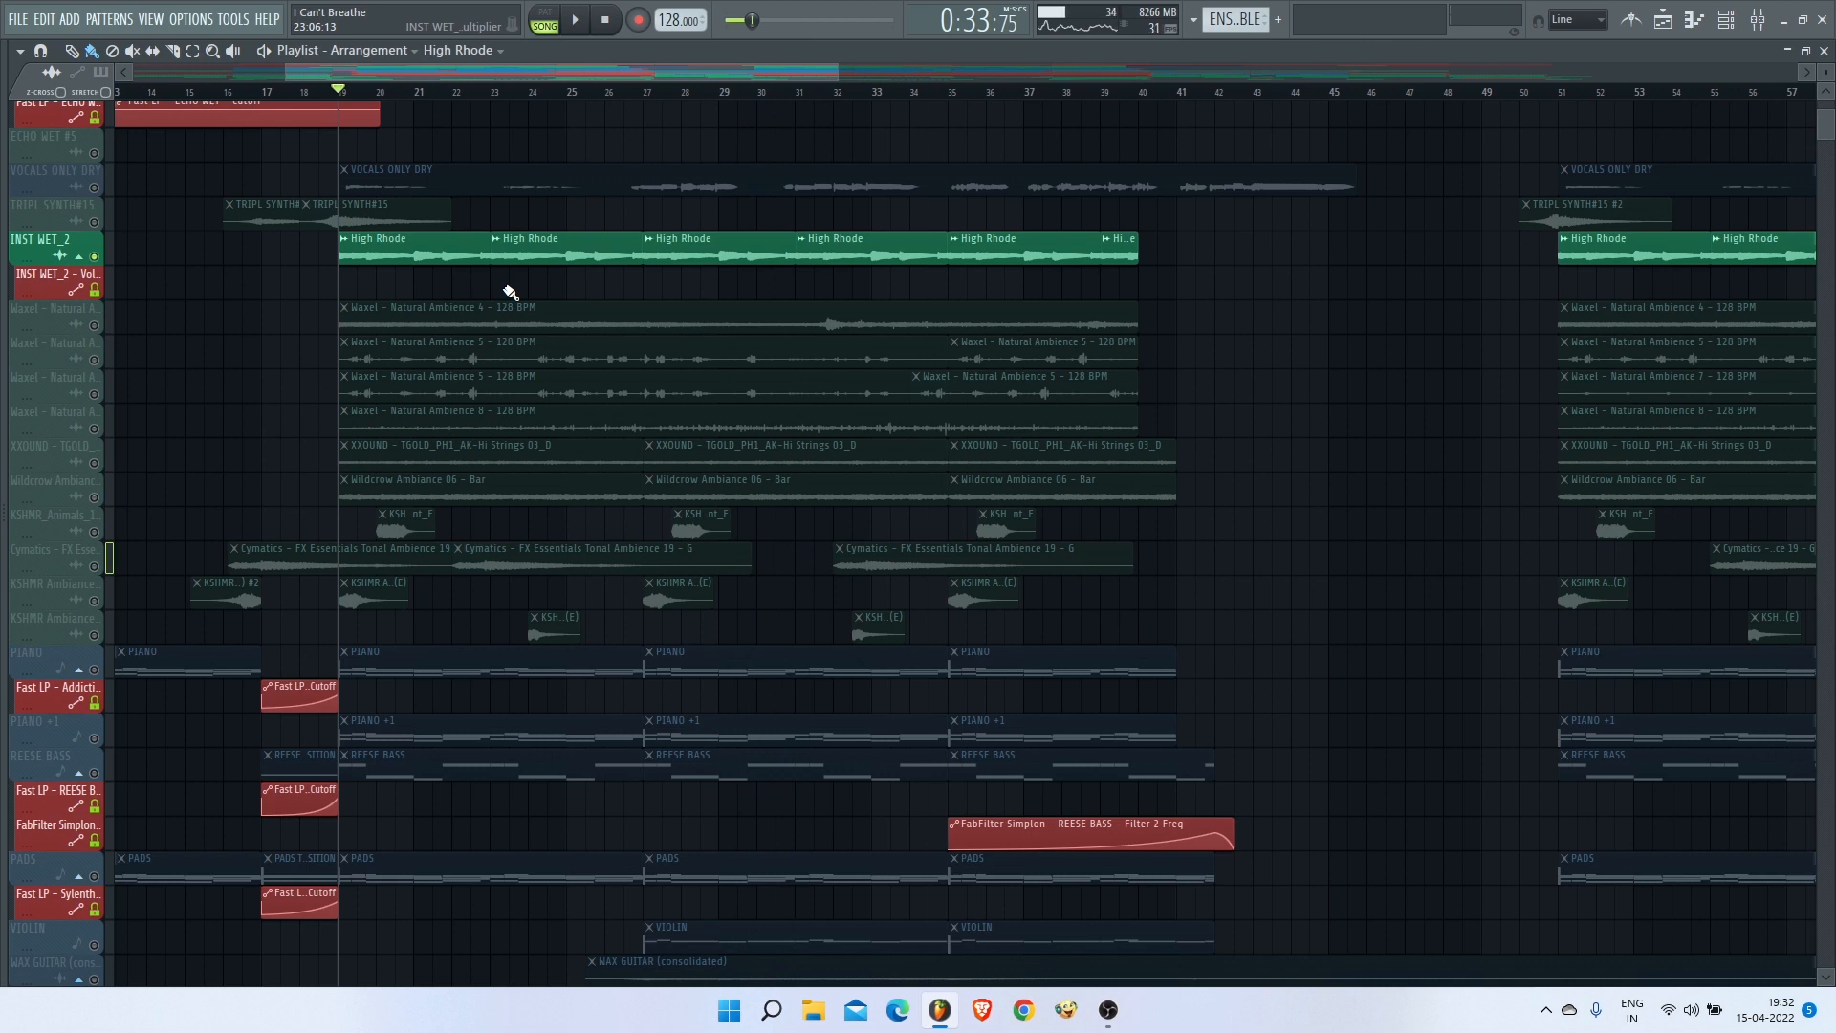
{"action": "key", "text": "space"}
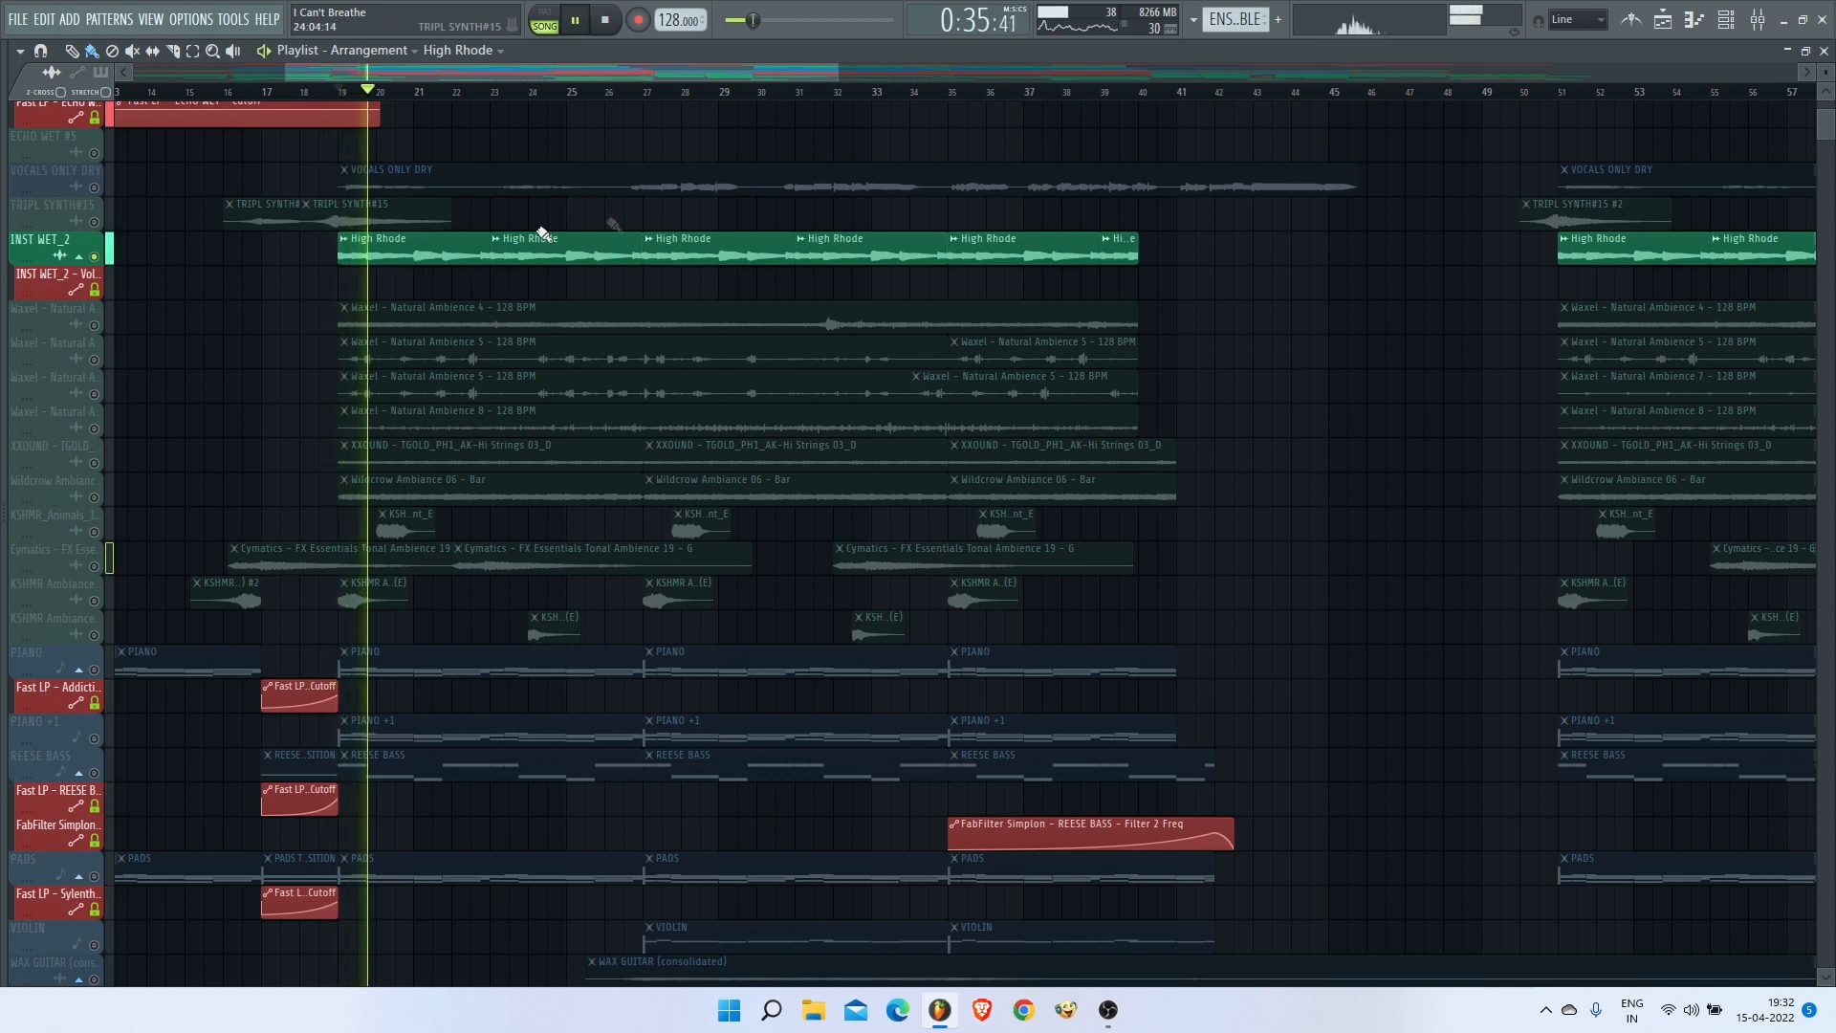
{"action": "key", "text": "F9"}
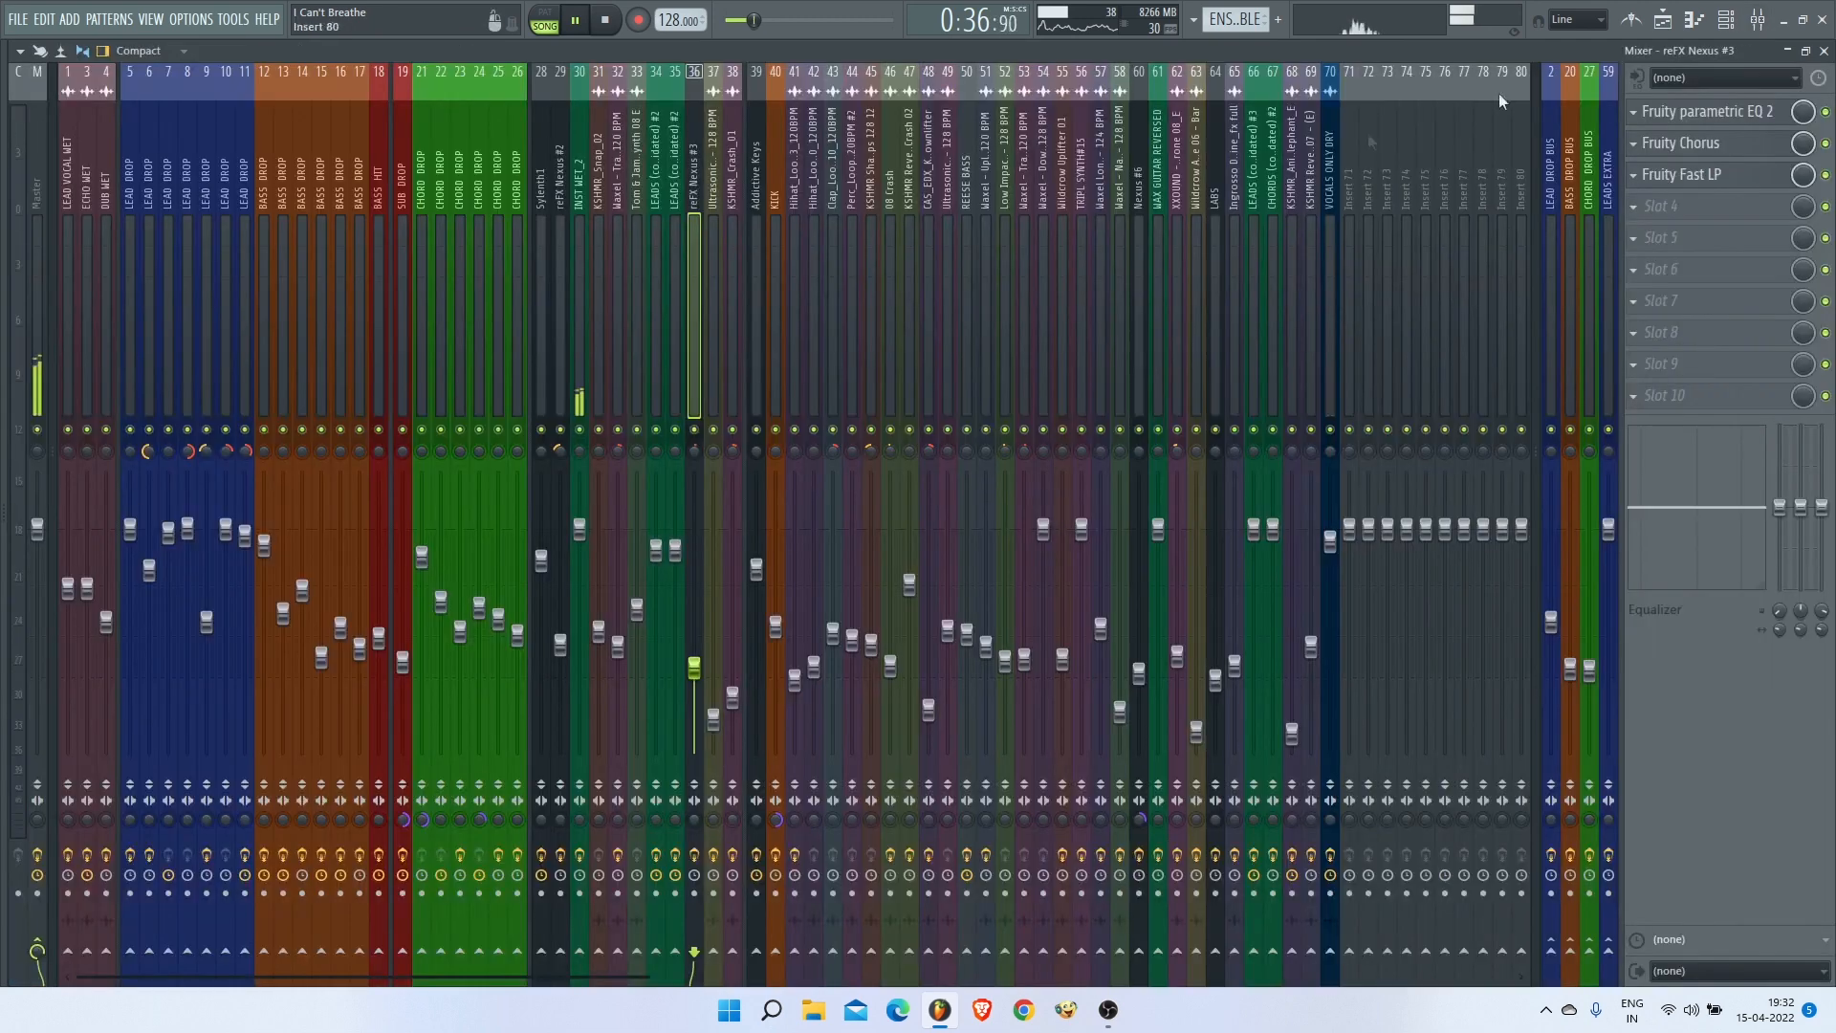
{"action": "left_click", "coordinate": [581, 256]}
{"action": "left_click", "coordinate": [1739, 115]}
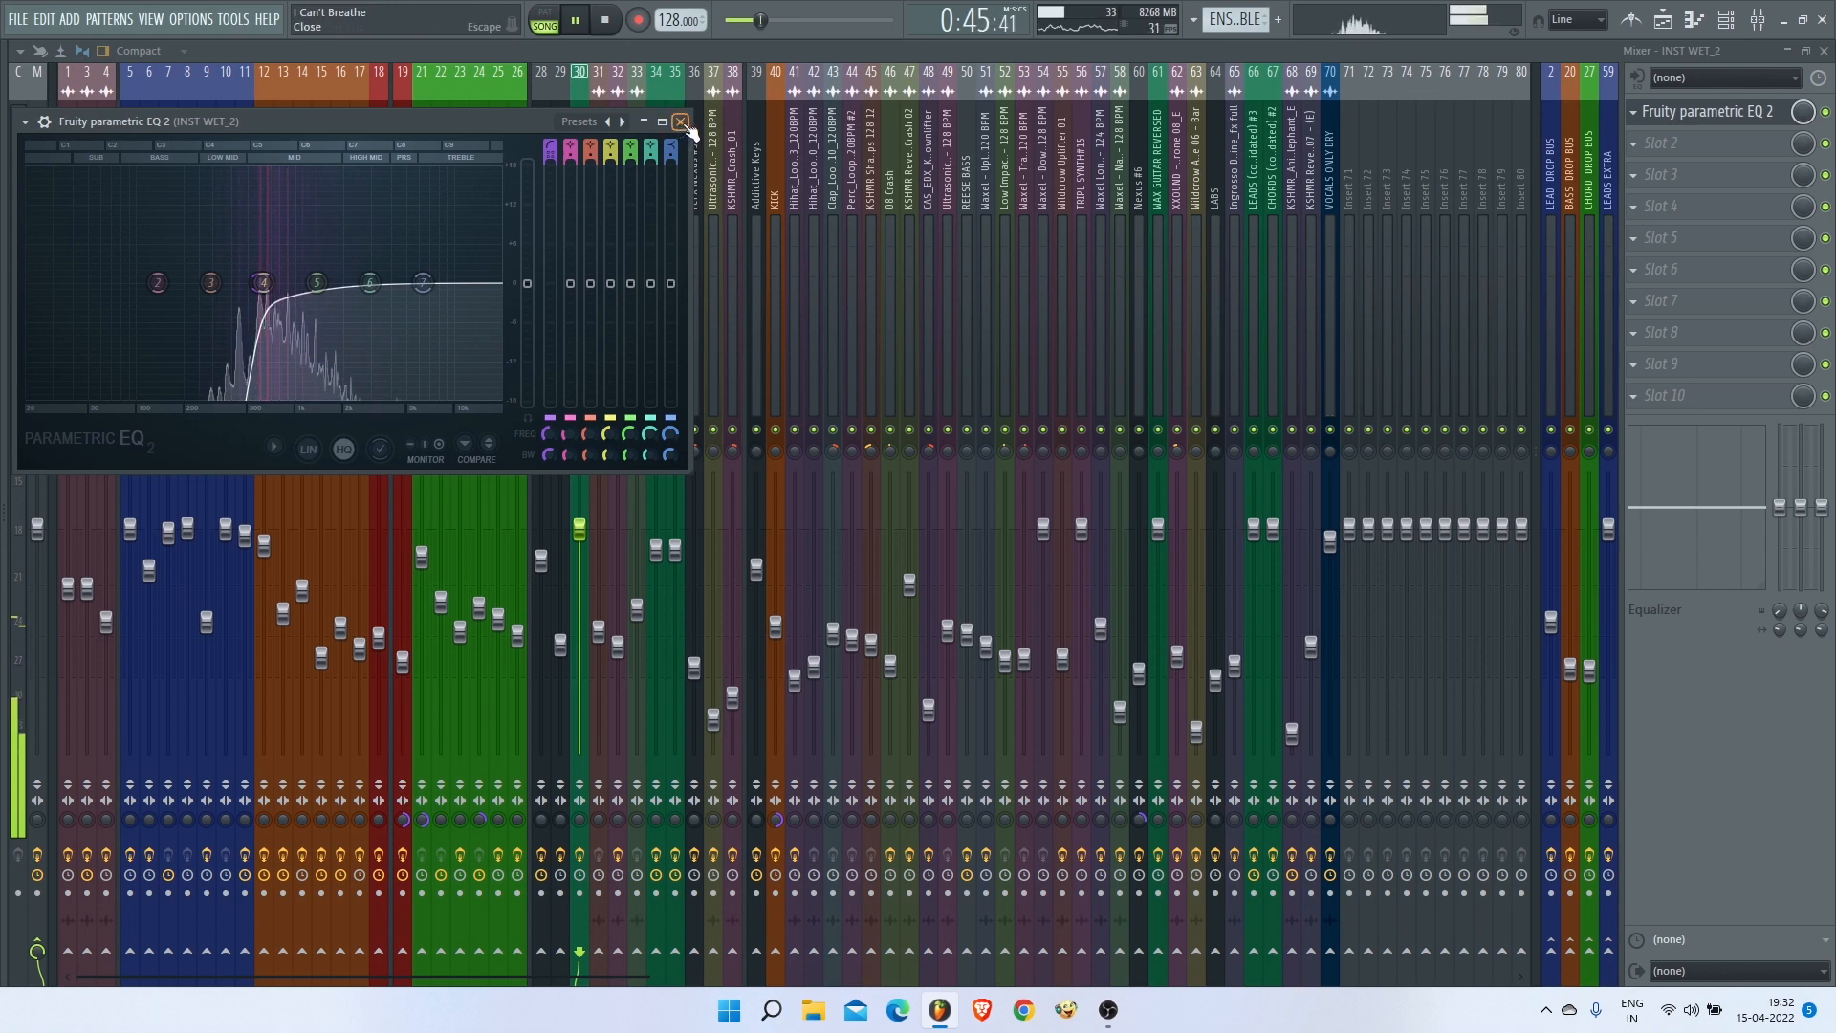
{"action": "left_click", "coordinate": [1826, 114]}
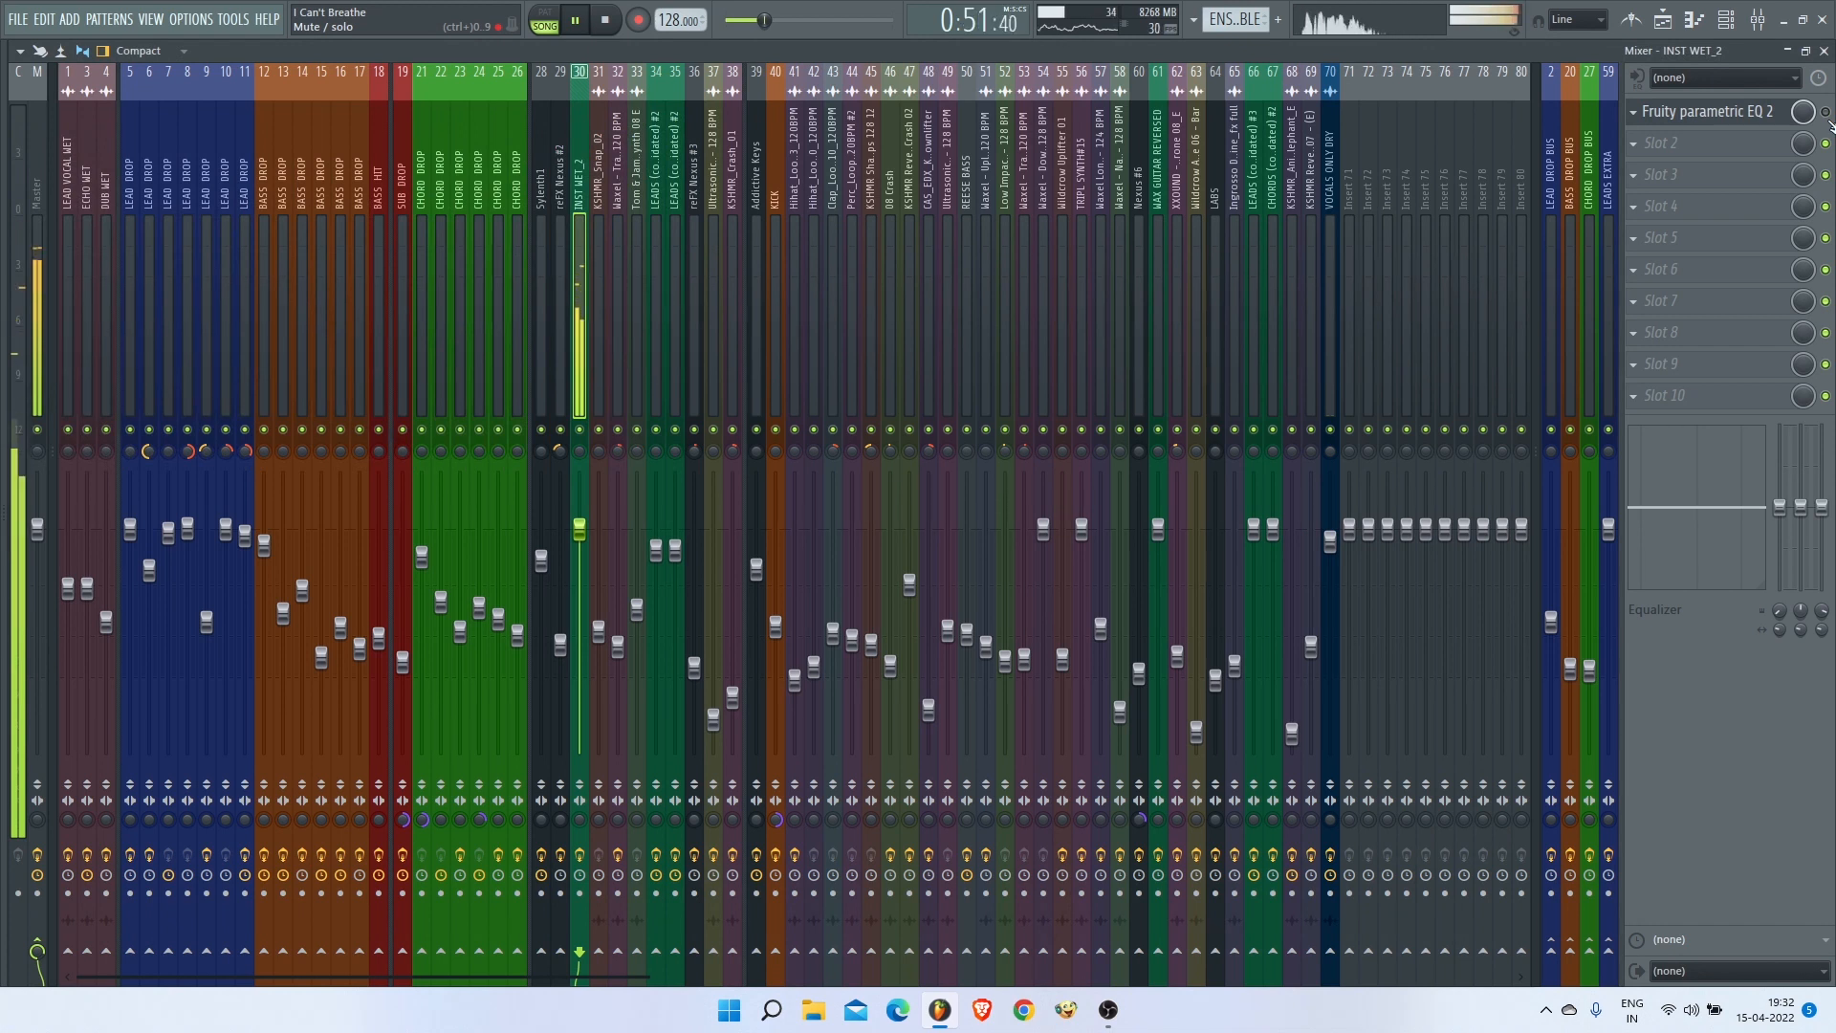
{"action": "left_click", "coordinate": [1826, 54]}
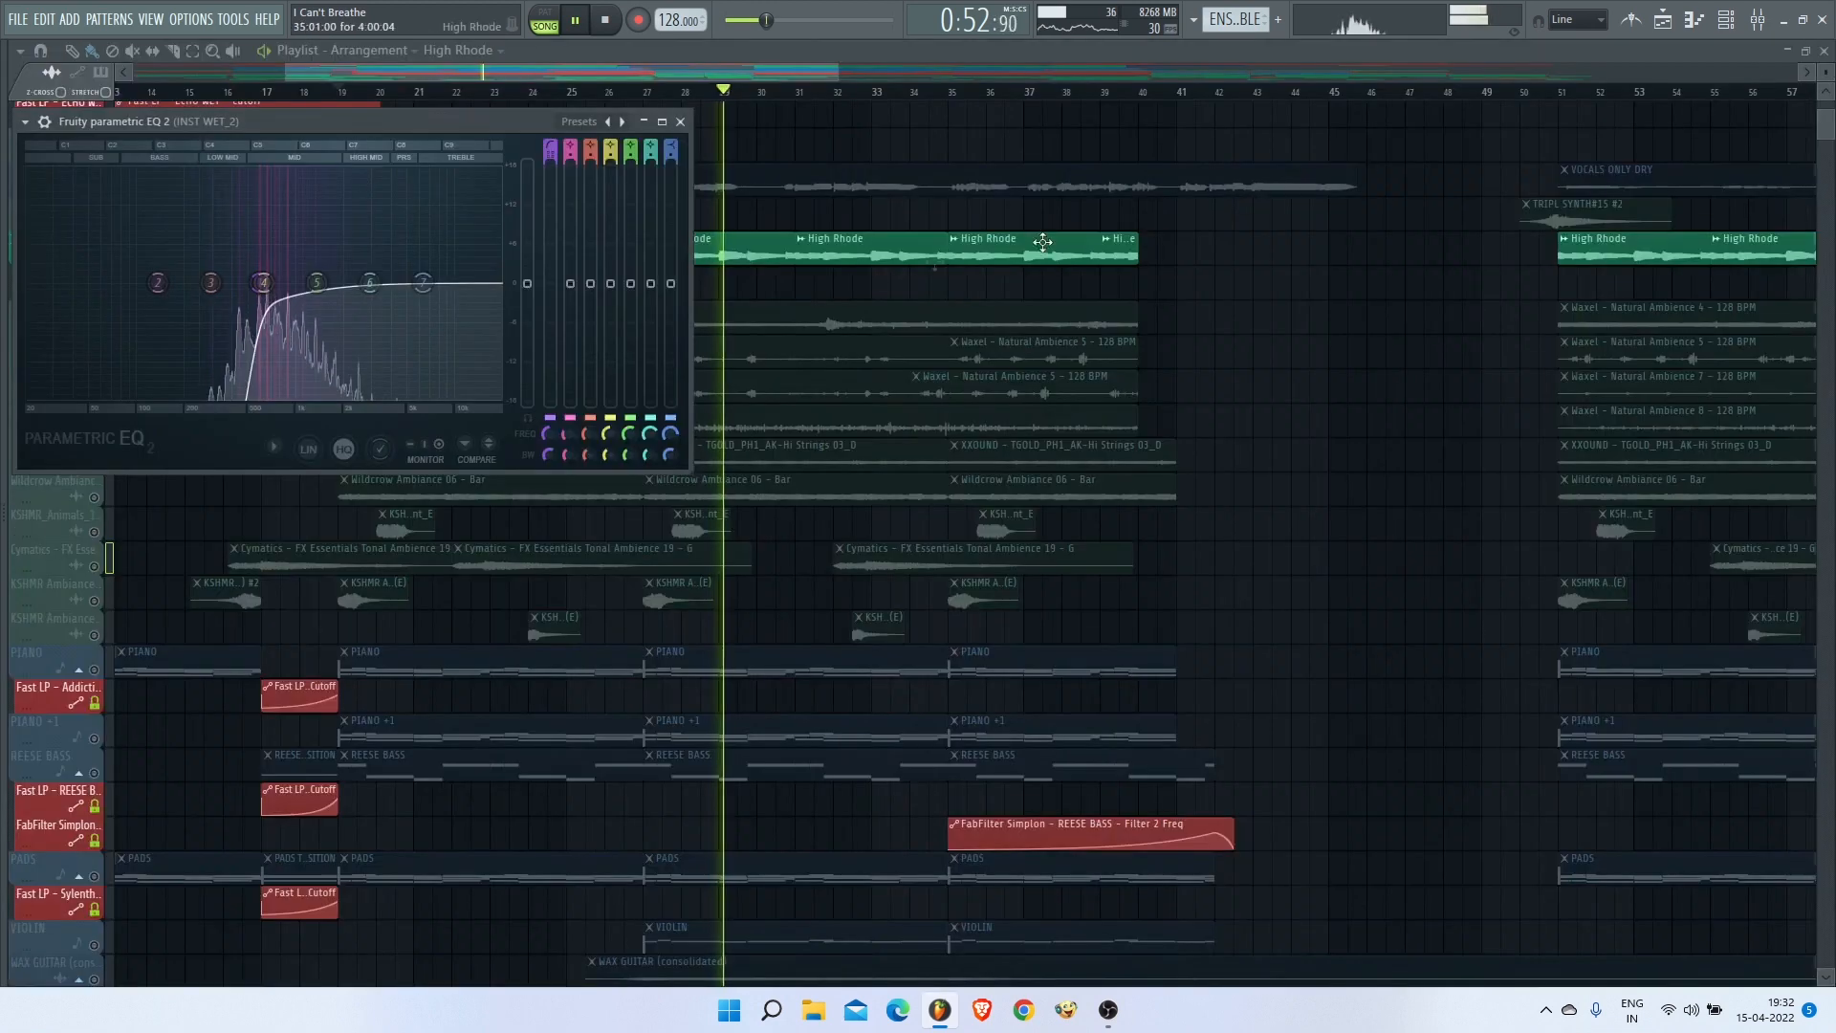
{"action": "left_click", "coordinate": [686, 122]}
{"action": "key", "text": "space"}
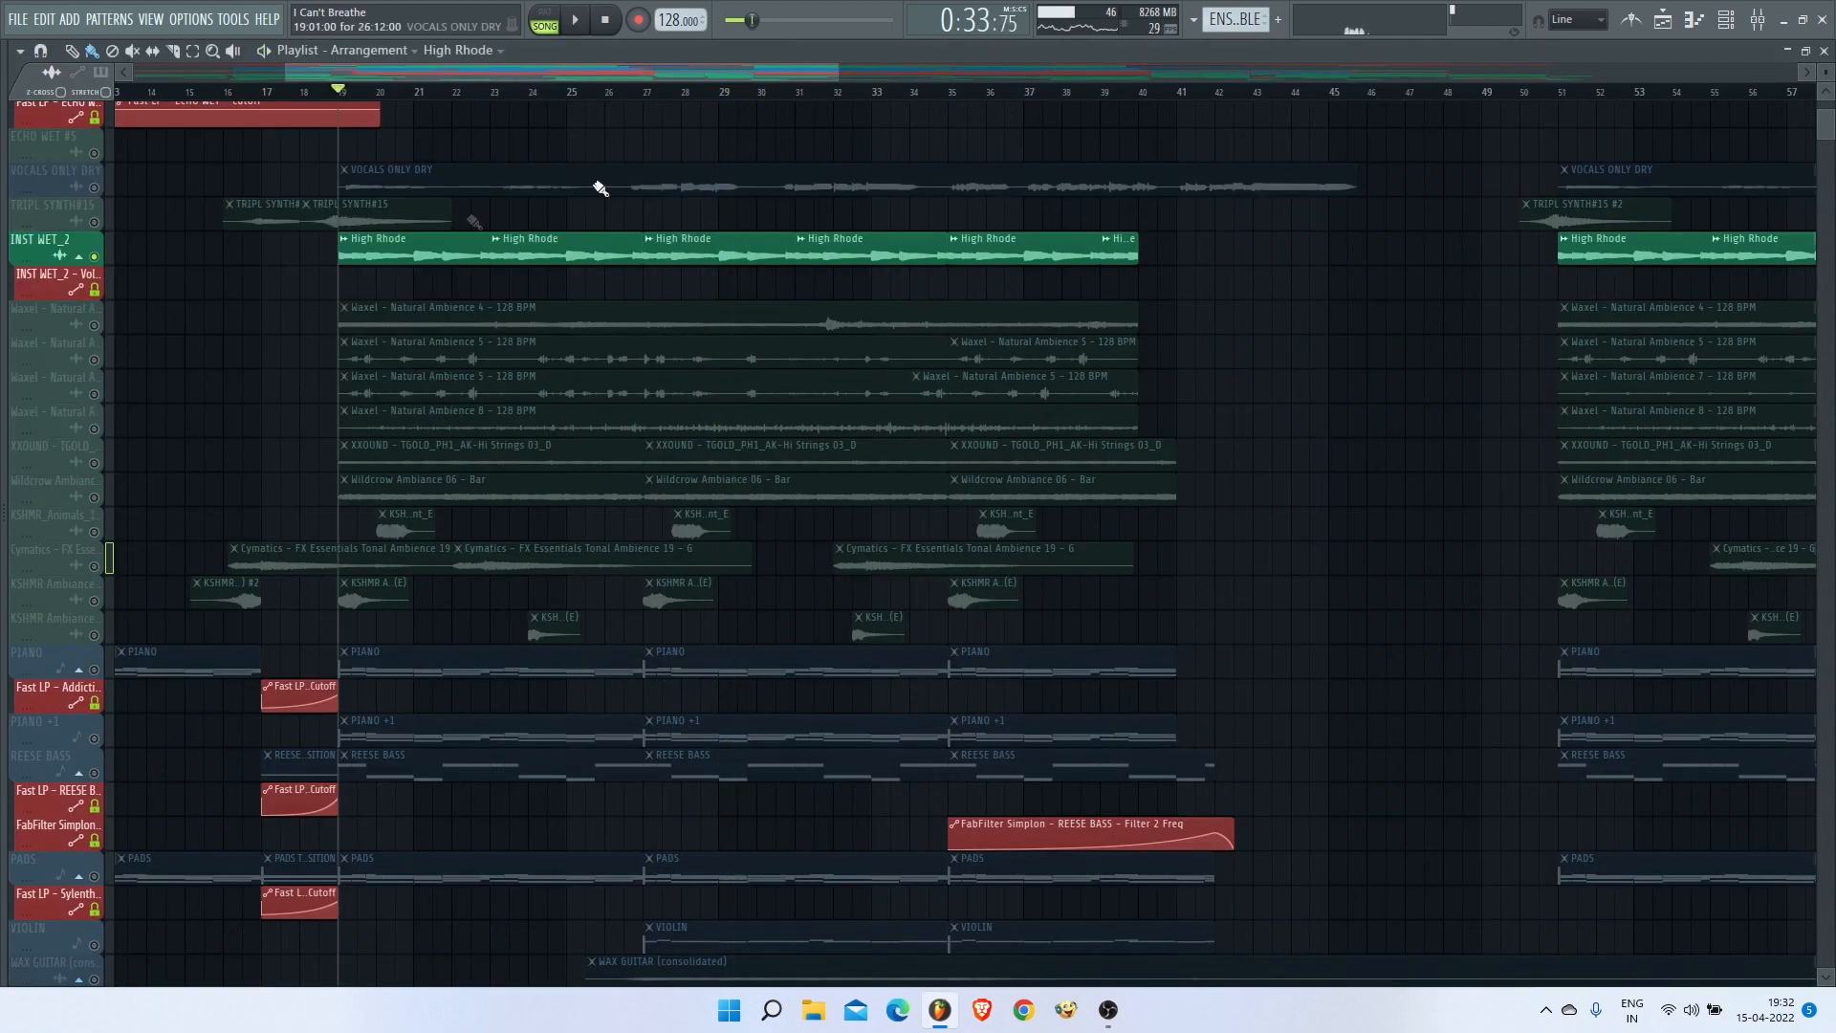
Step: Unsolo INST WET_2 to re-enable all playlist tracks, and mute the VOCALS ONLY DRY track
{"action": "right_click", "coordinate": [94, 257]}
{"action": "left_click", "coordinate": [95, 188]}
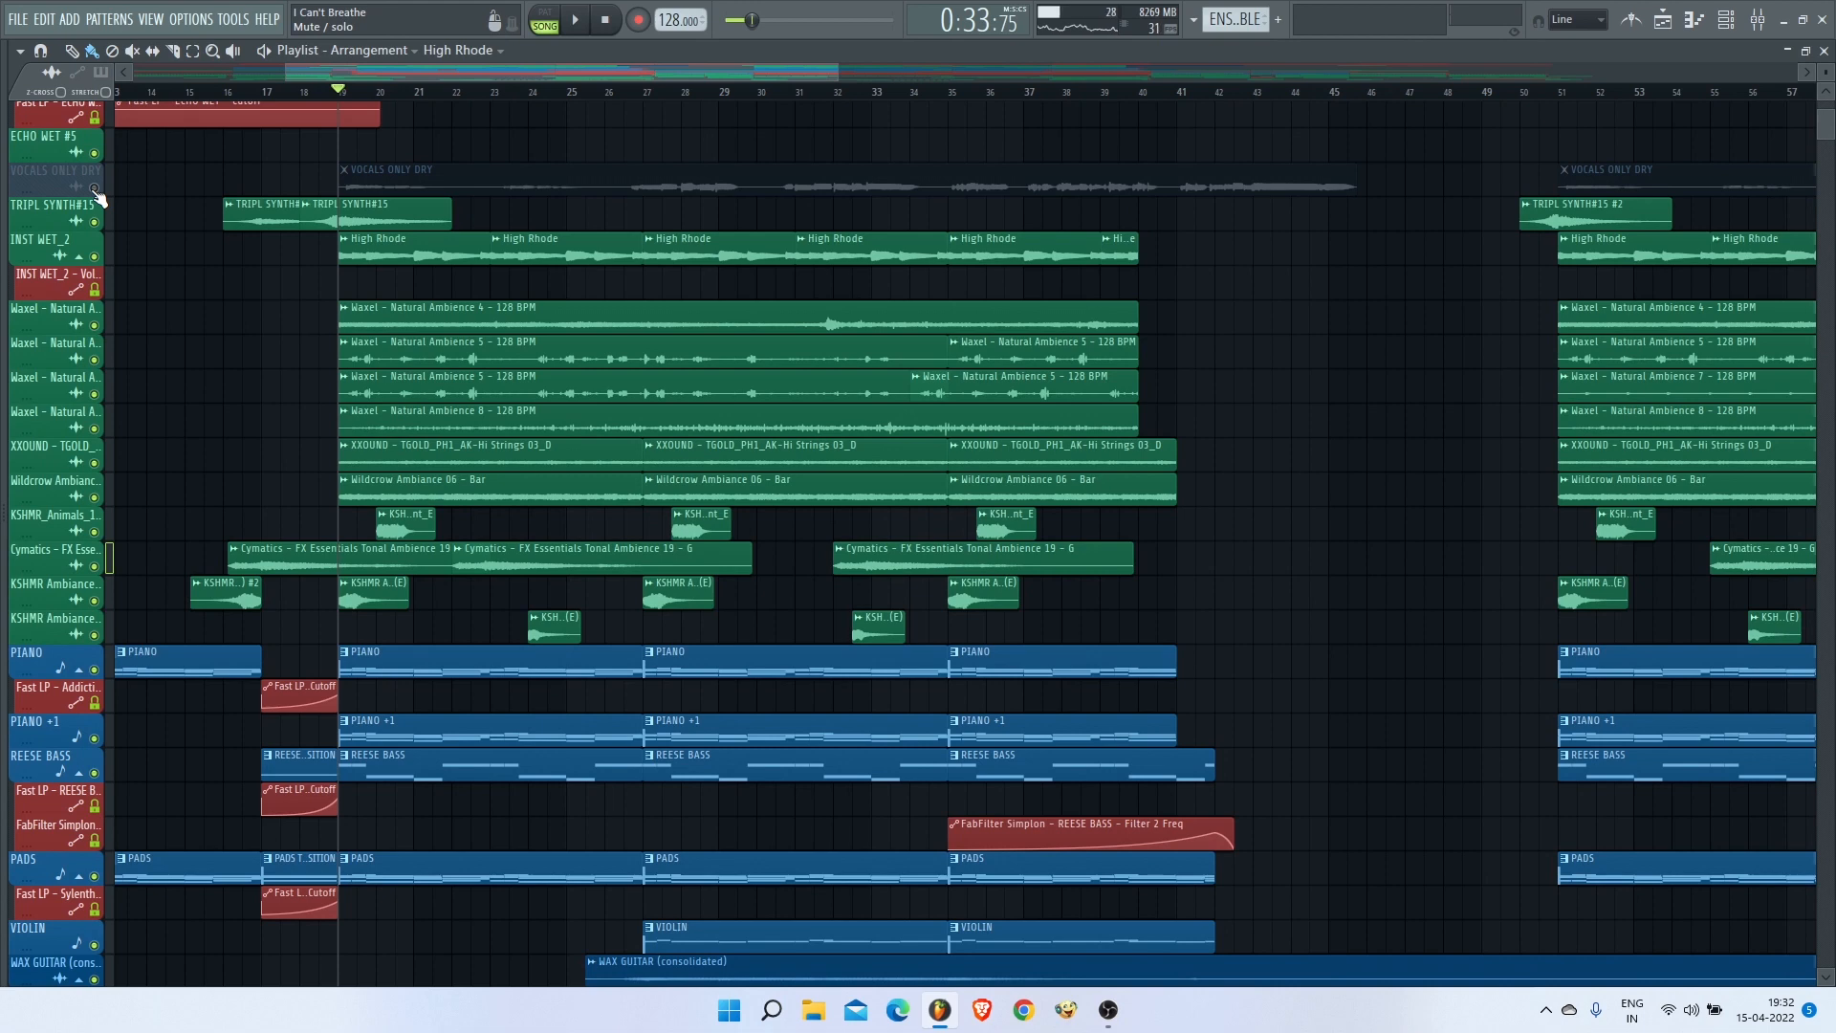
{"action": "scroll", "coordinate": [617, 451], "scroll_direction": "up", "scroll_amount": 4}
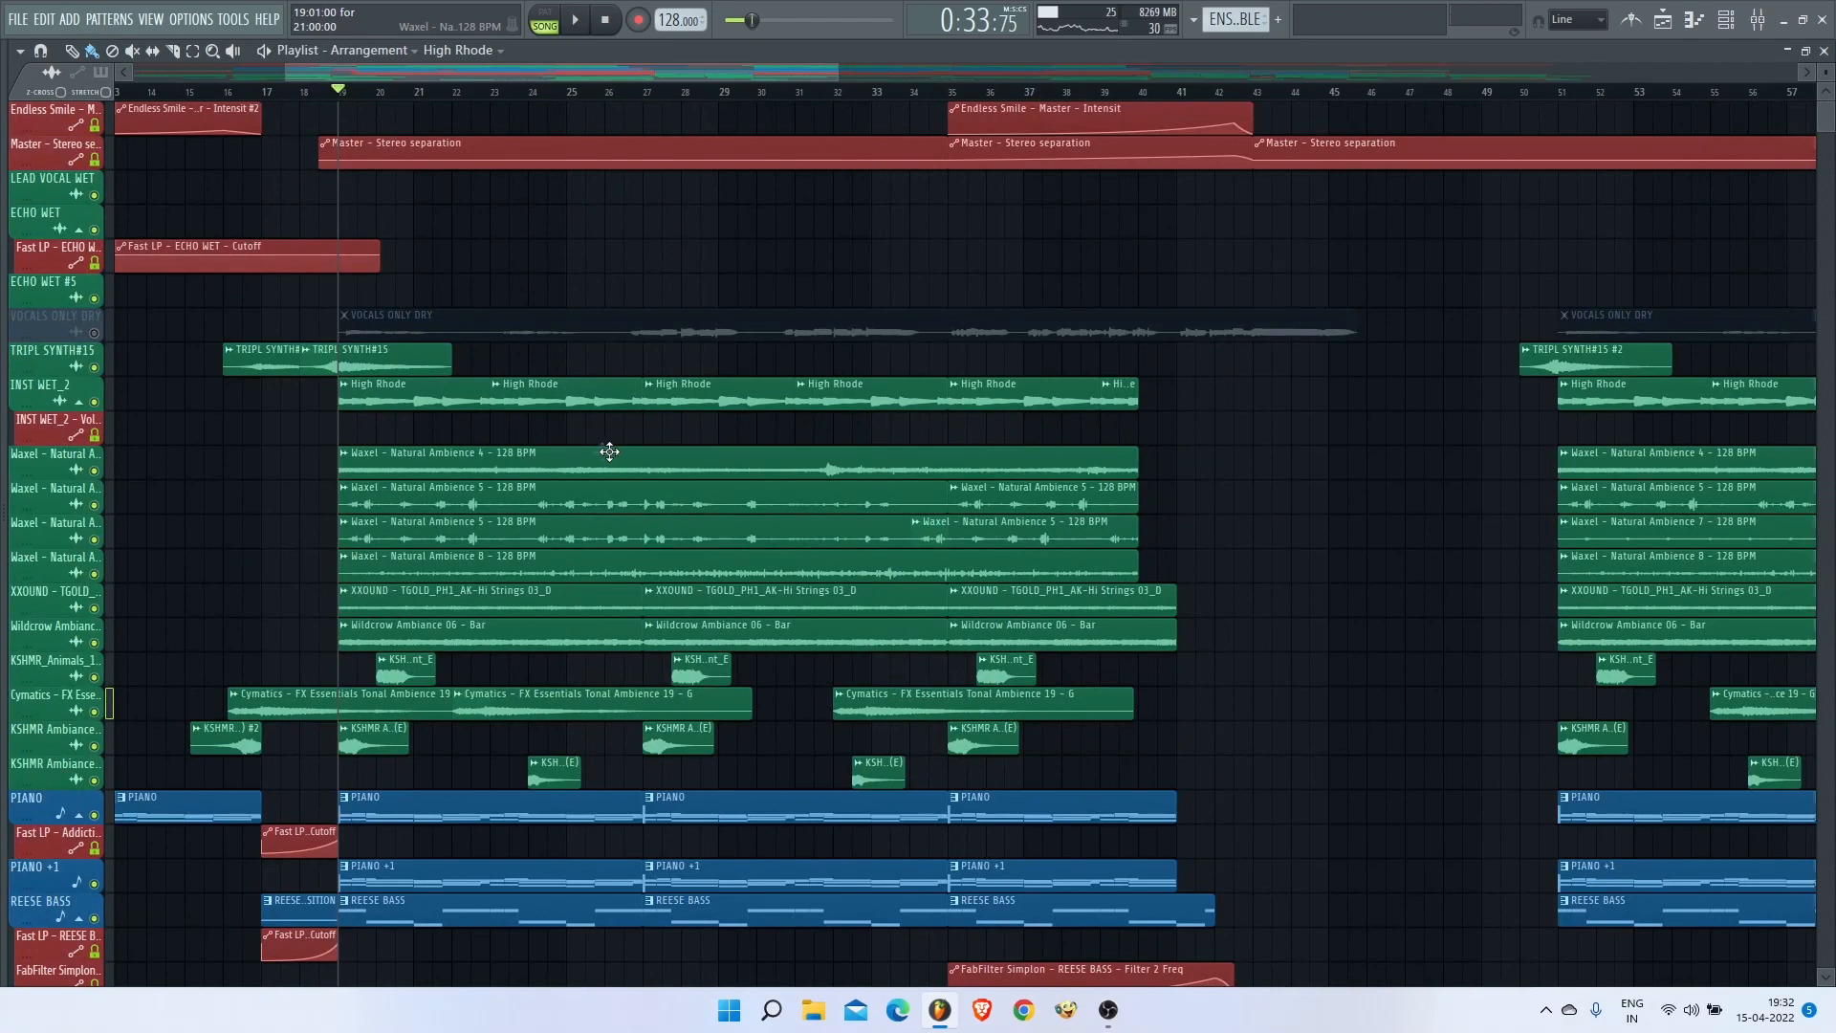
Step: Play the full arrangement without the dry vocals and check the track levels in the mixer
{"action": "key", "text": "space"}
{"action": "scroll", "coordinate": [479, 336], "scroll_direction": "down", "scroll_amount": 3, "text": "ctrl"}
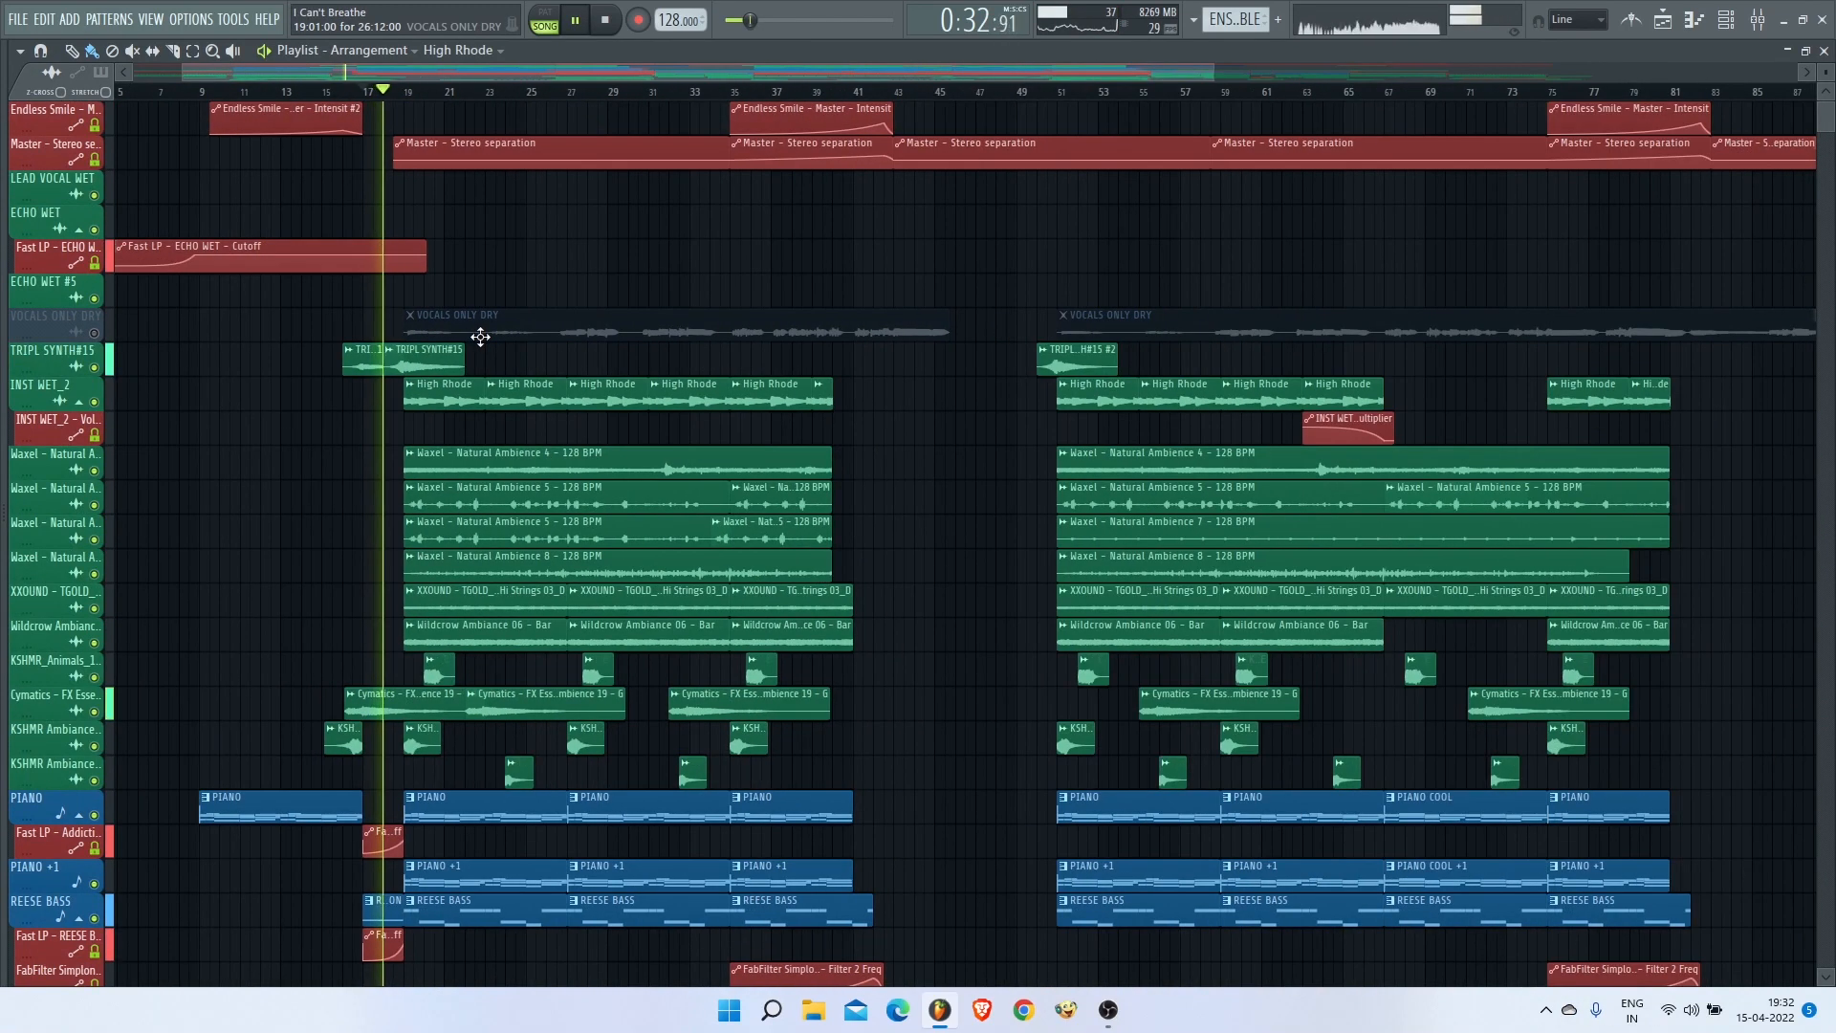
{"action": "scroll", "coordinate": [680, 361], "scroll_direction": "down", "scroll_amount": 2, "text": "ctrl"}
{"action": "left_click", "coordinate": [1763, 21]}
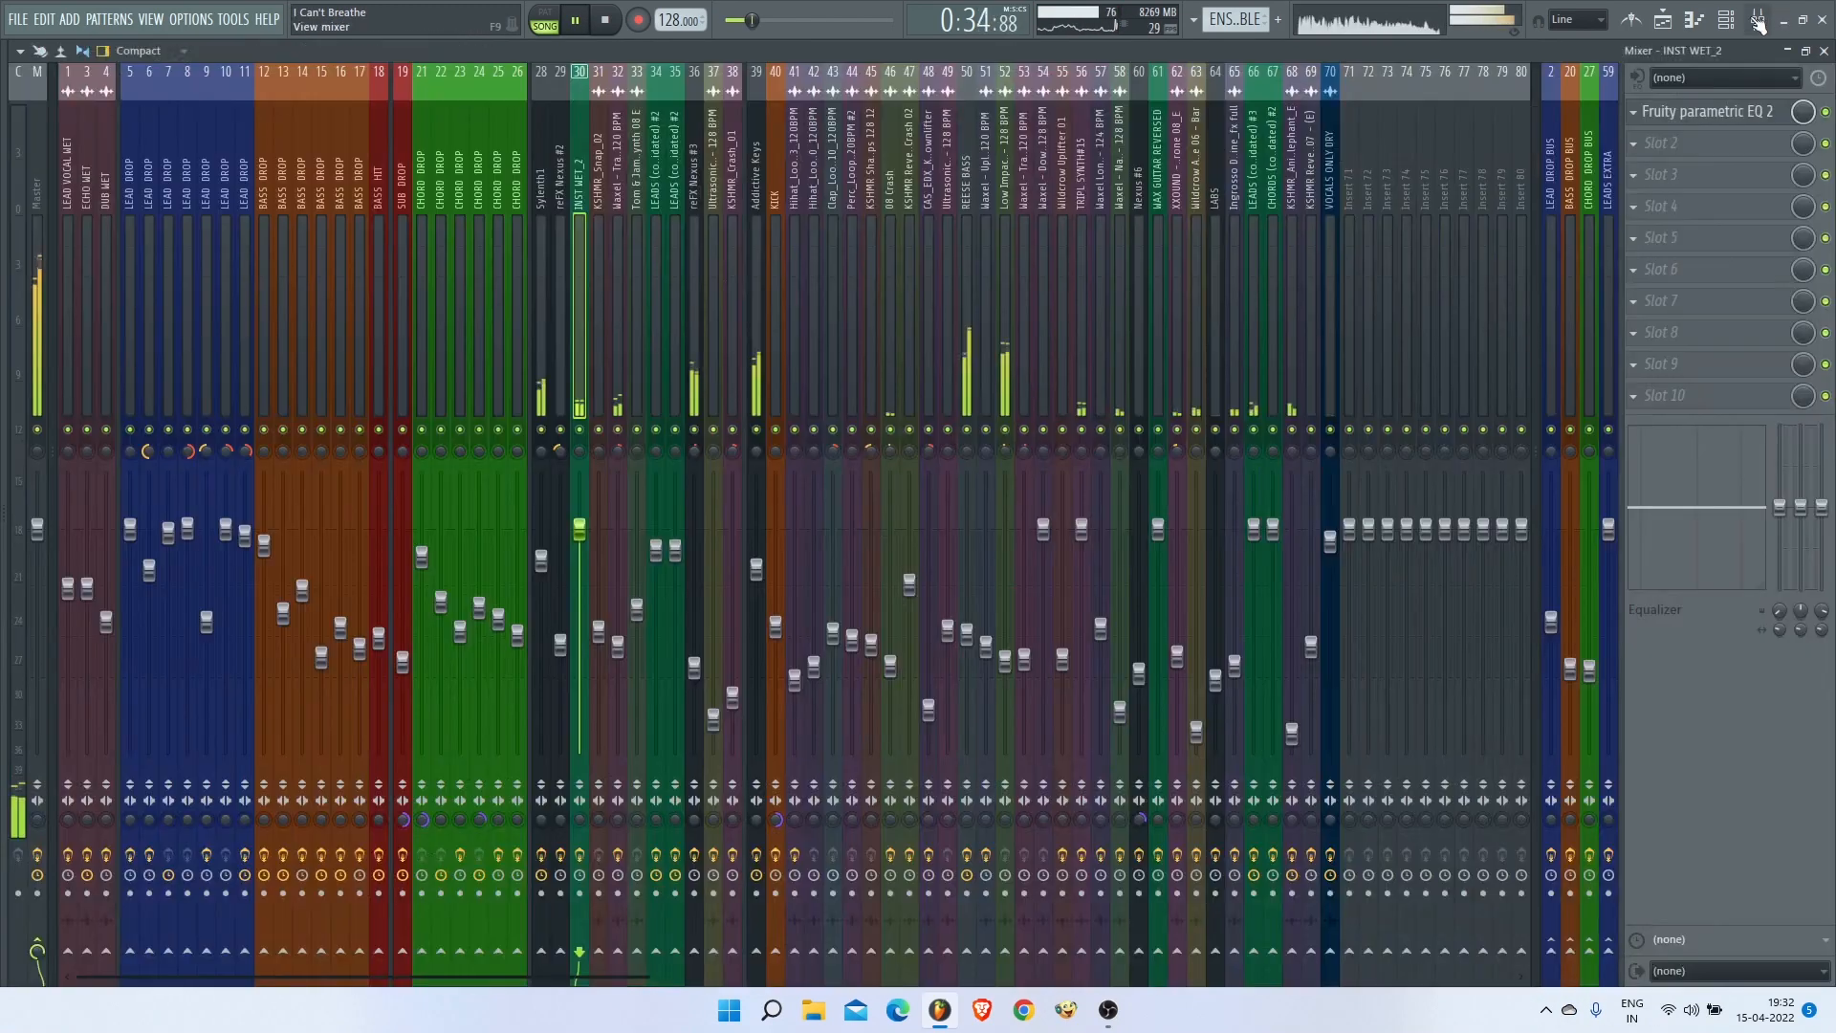
{"action": "left_click", "coordinate": [1760, 21]}
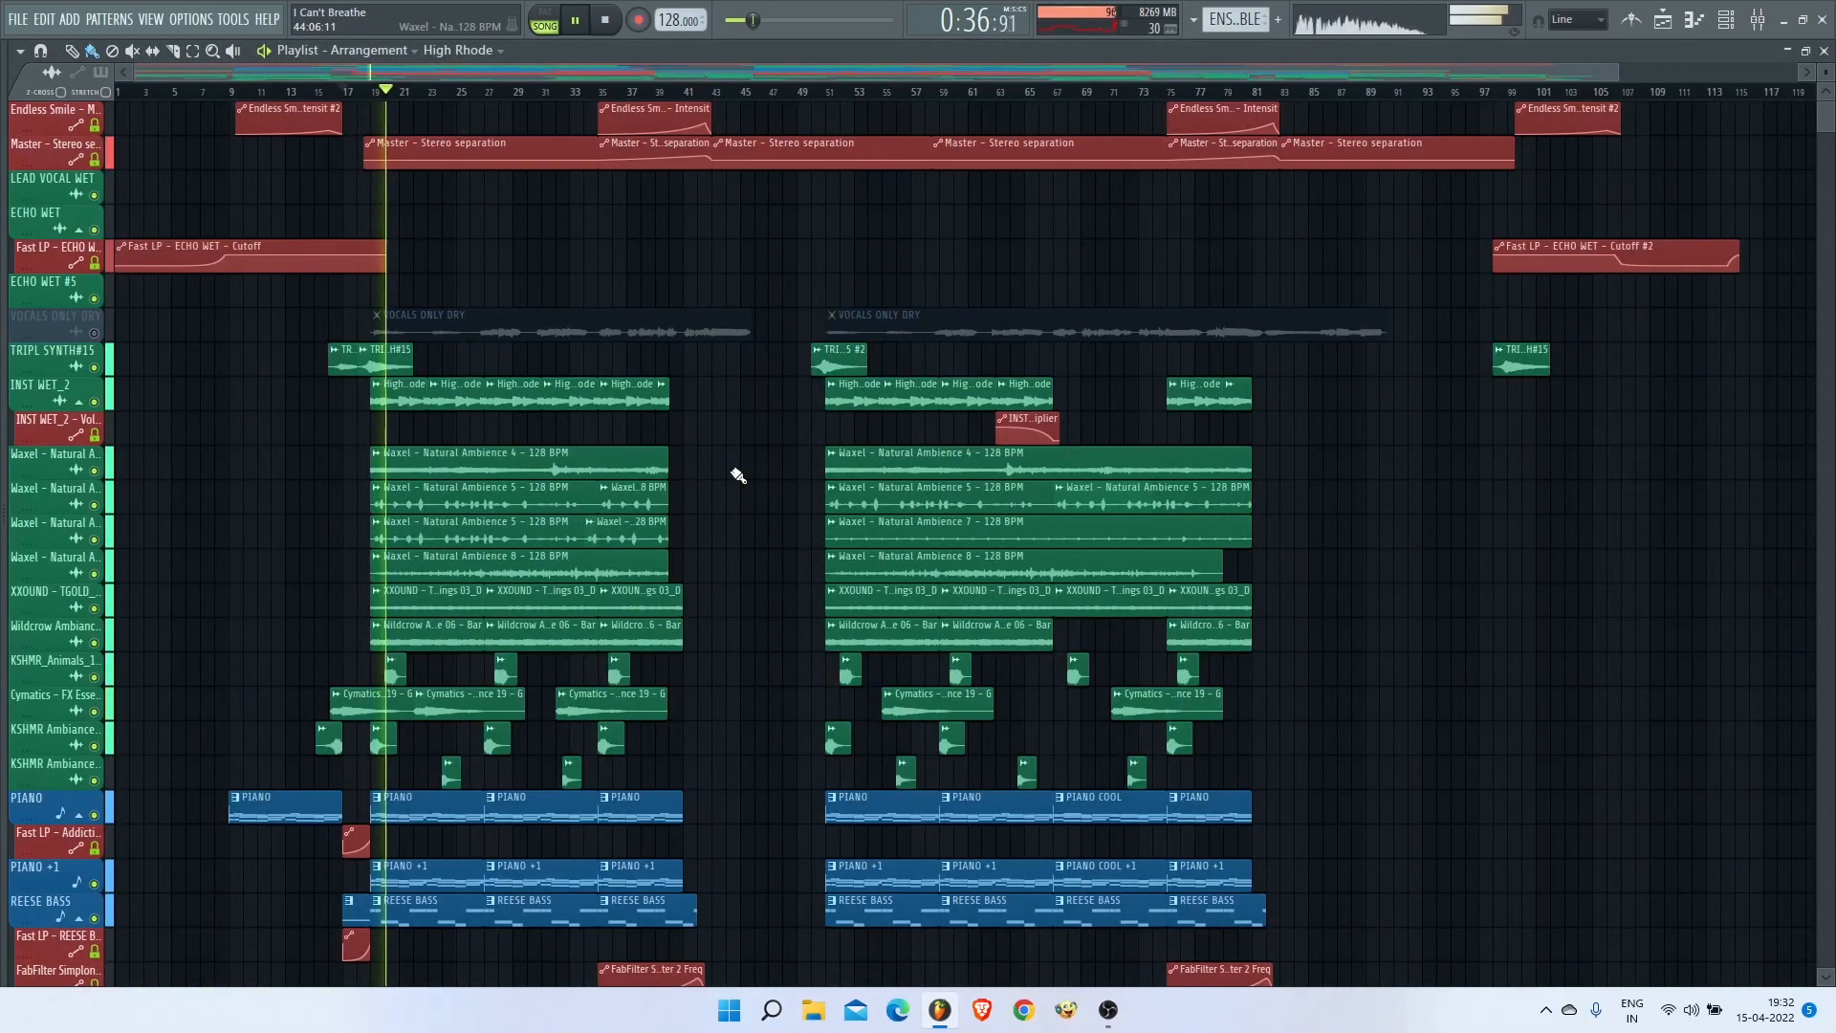
{"action": "scroll", "coordinate": [751, 447], "scroll_direction": "down", "scroll_amount": 5}
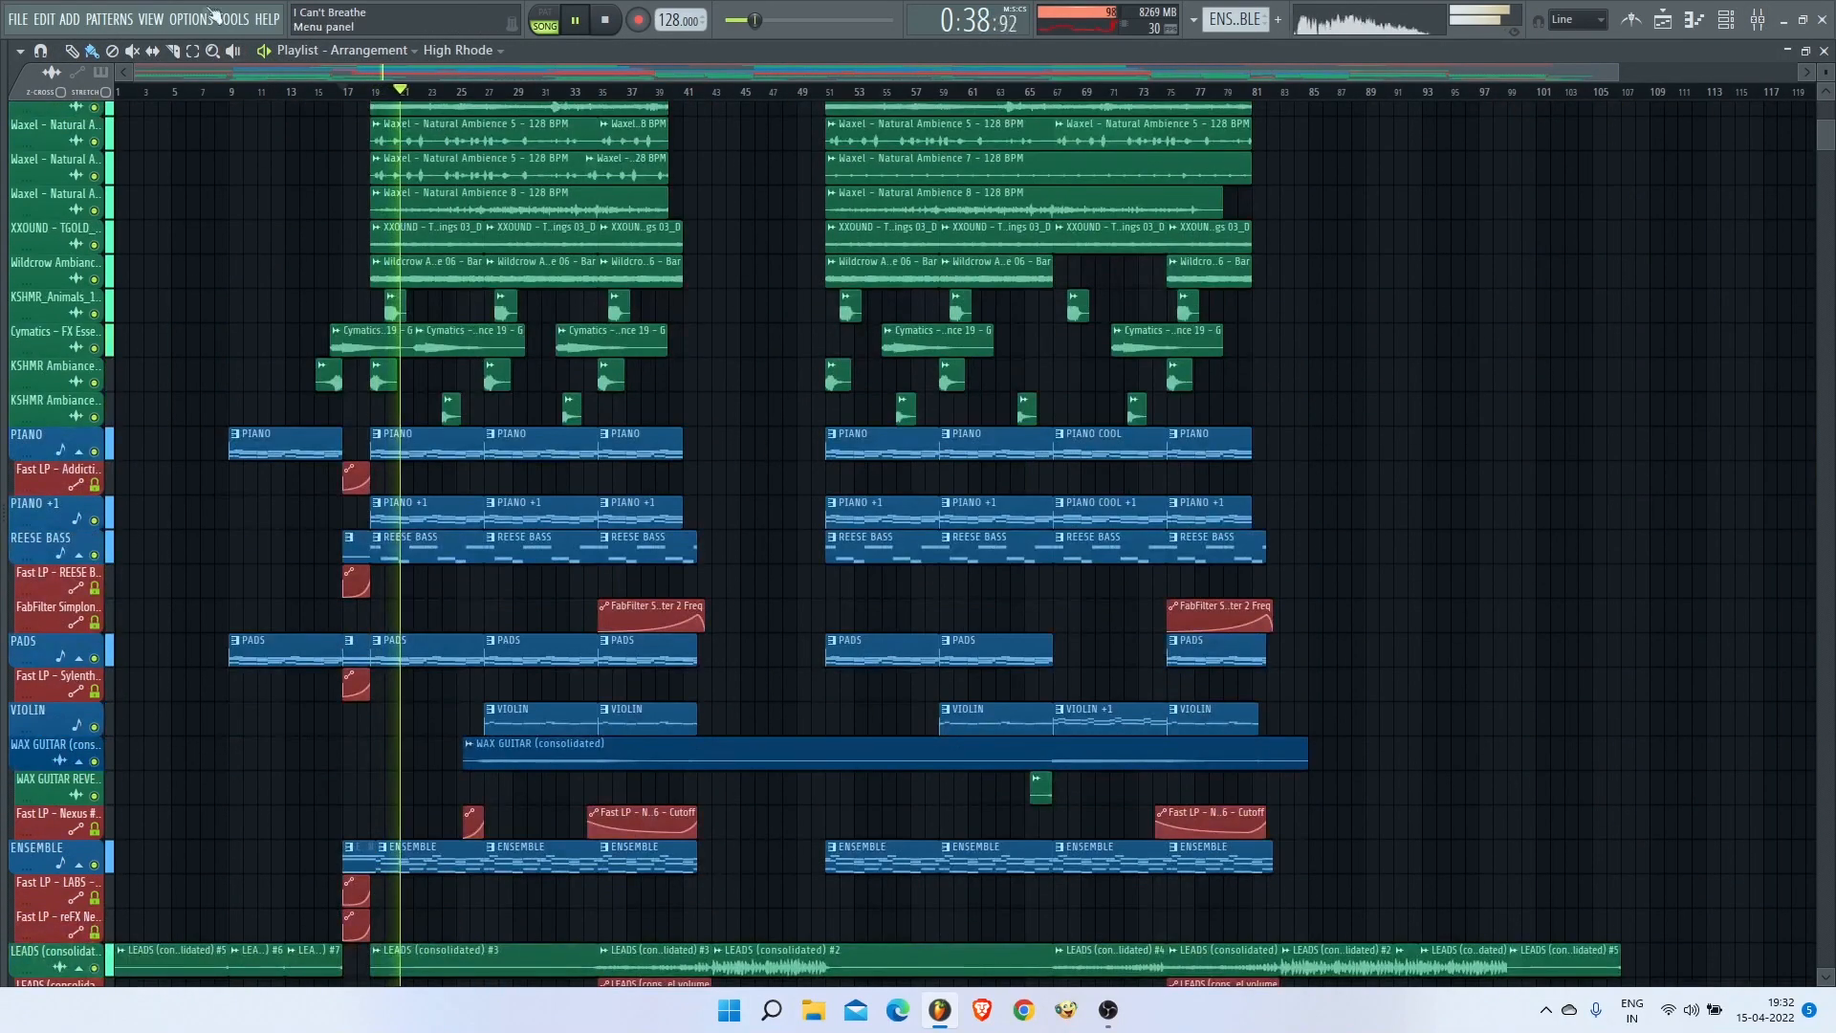
Step: Run the macro that switches smart disable for all plugins
{"action": "left_click", "coordinate": [226, 26]}
{"action": "mouse_move", "coordinate": [289, 79]}
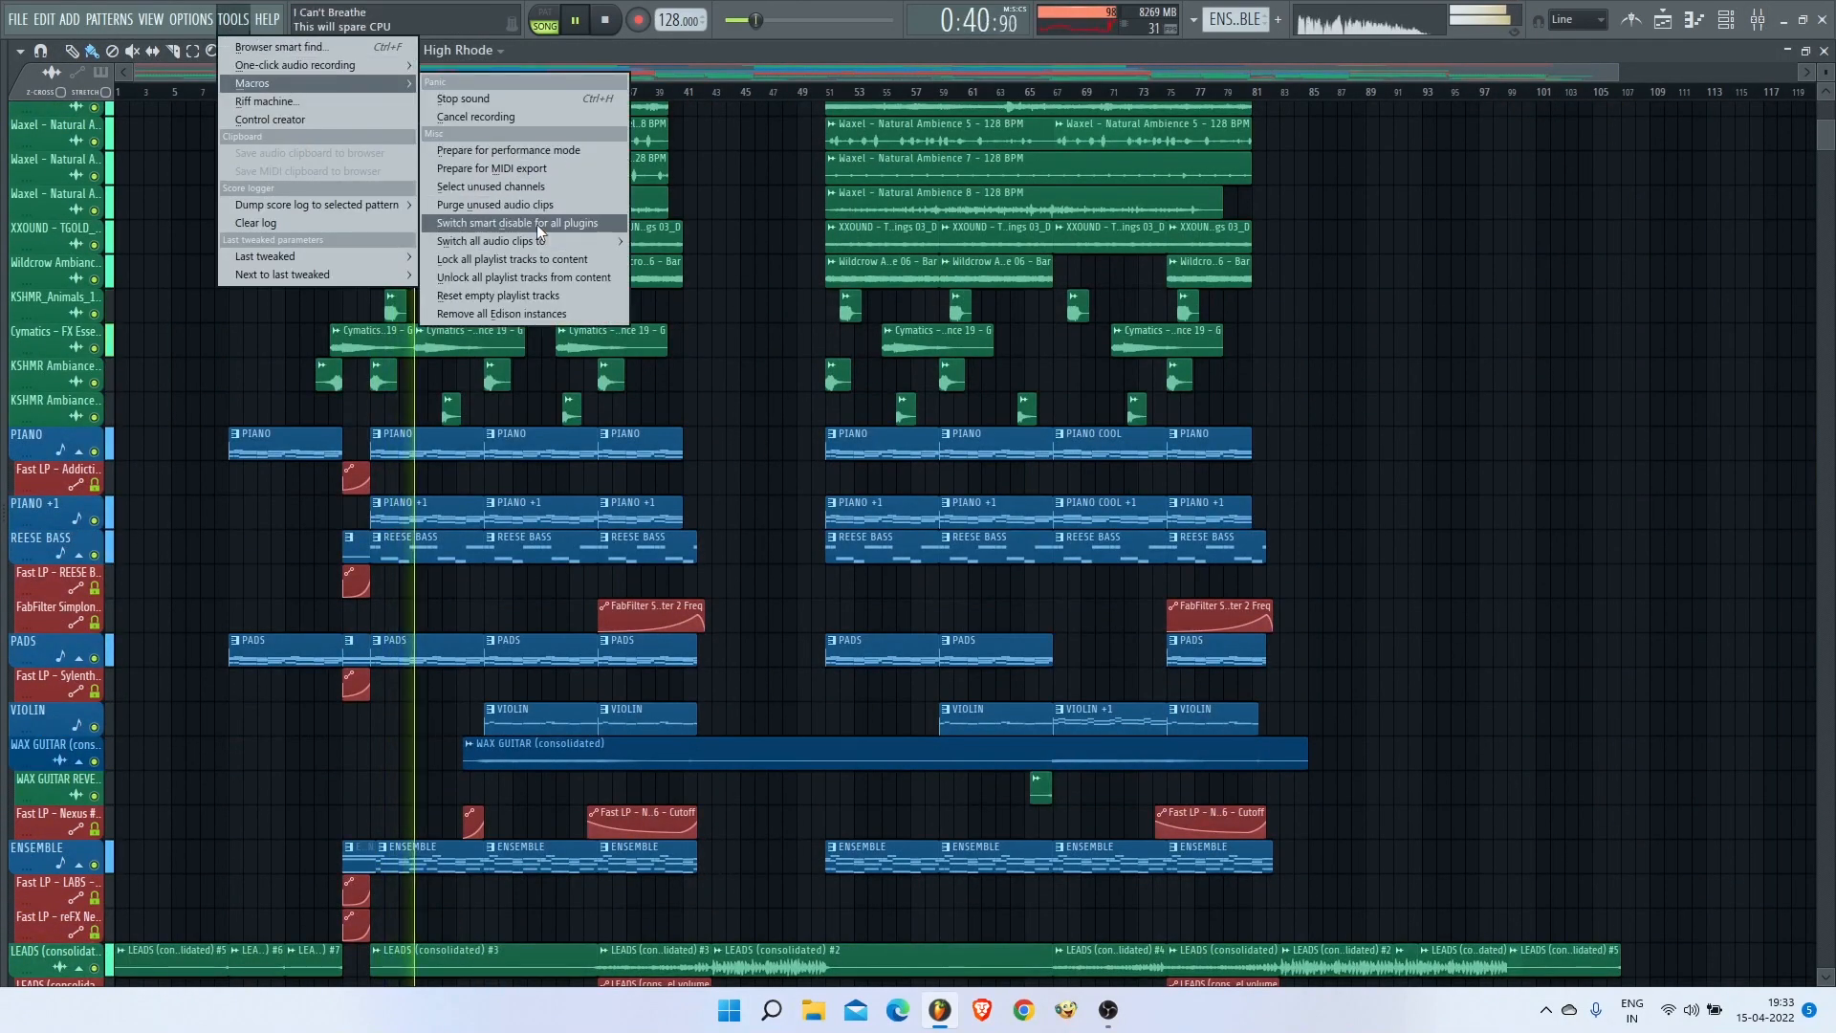
{"action": "left_click", "coordinate": [536, 223]}
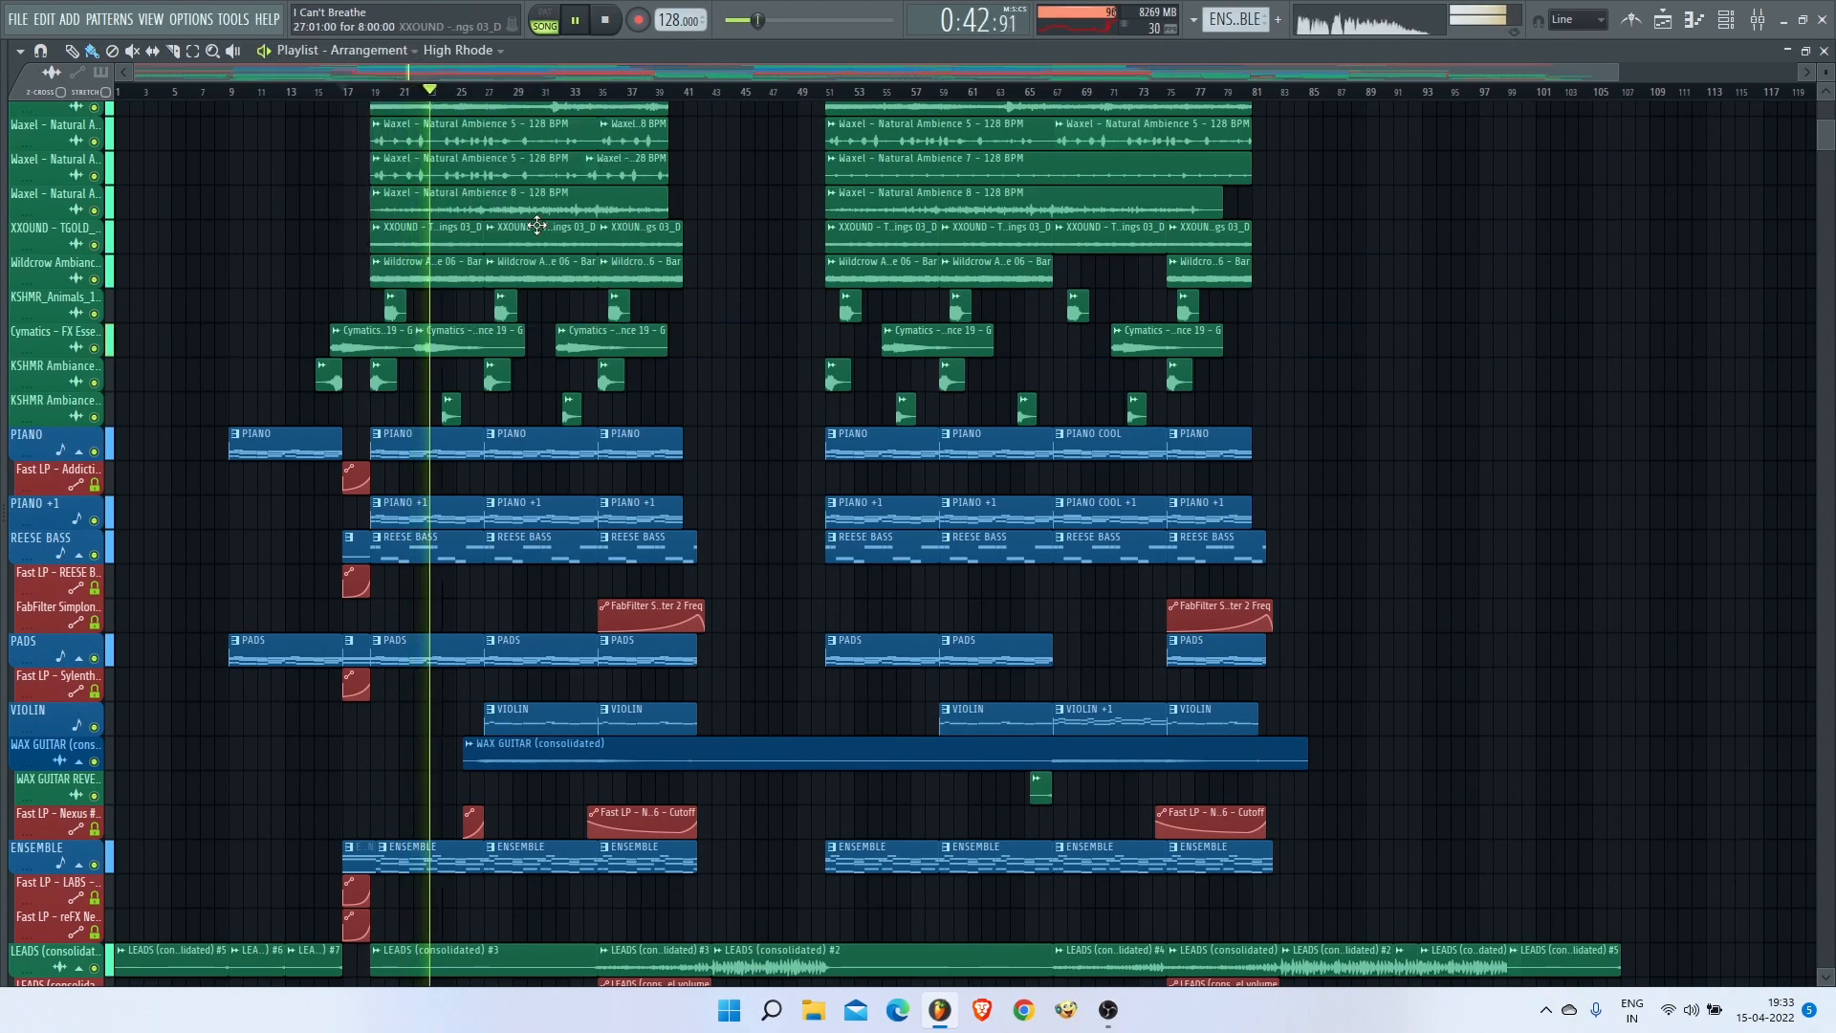
Step: Examine the arrangement from the ensemble and leads down to the drum and FX tracks and back during playback, and stop the song
{"action": "scroll", "coordinate": [537, 224], "scroll_direction": "down", "scroll_amount": 10}
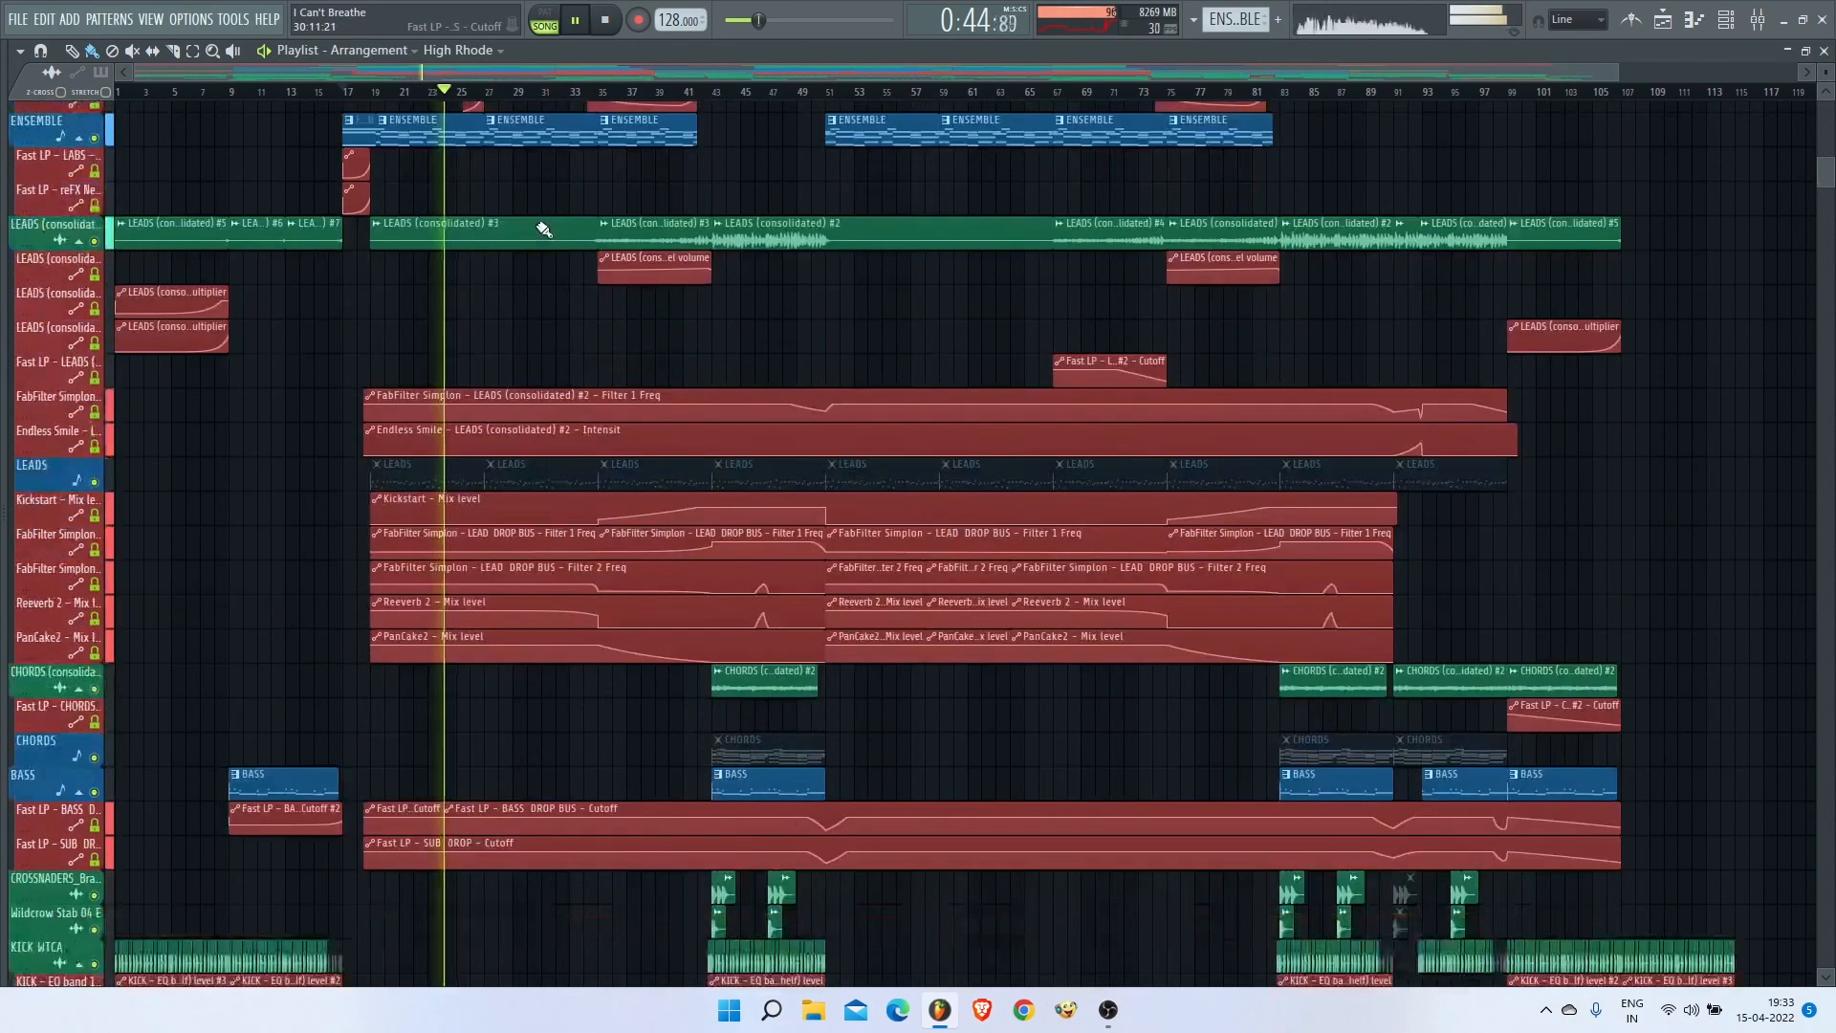
{"action": "scroll", "coordinate": [537, 223], "scroll_direction": "down", "scroll_amount": 10}
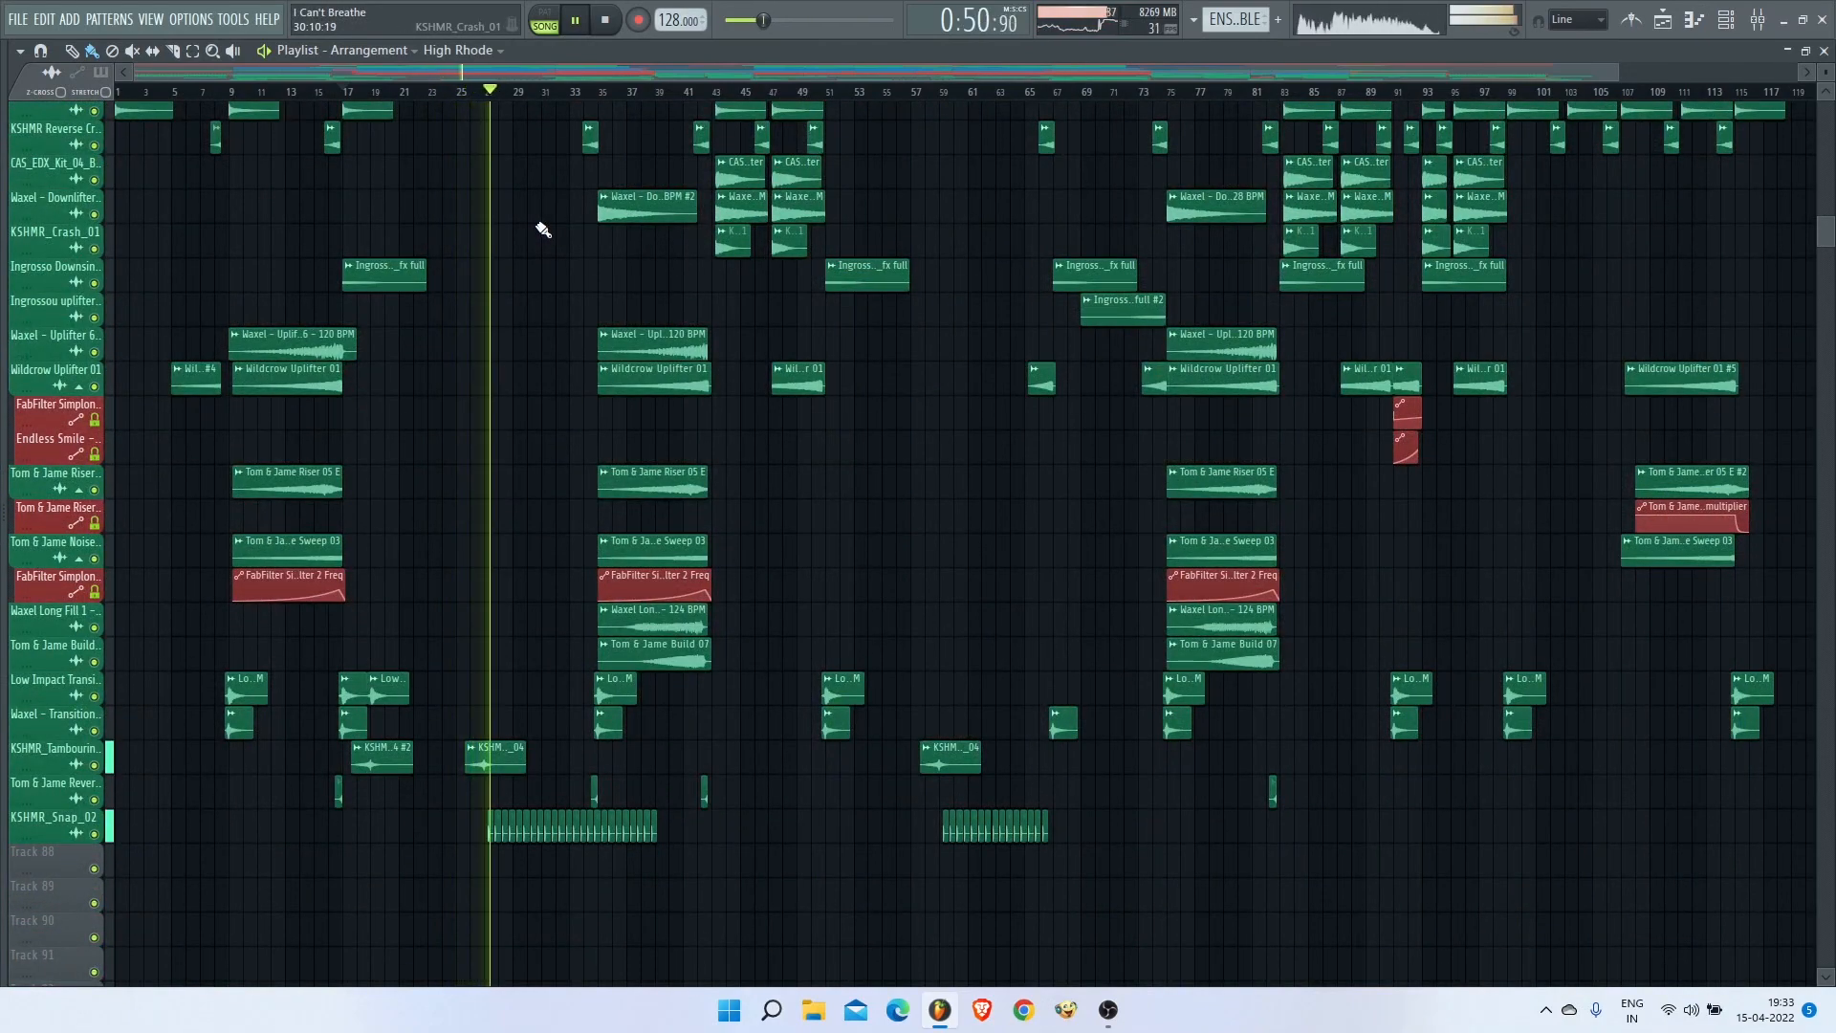
{"action": "scroll", "coordinate": [543, 230], "scroll_direction": "up", "scroll_amount": 15}
{"action": "scroll", "coordinate": [534, 225], "scroll_direction": "up", "scroll_amount": 3}
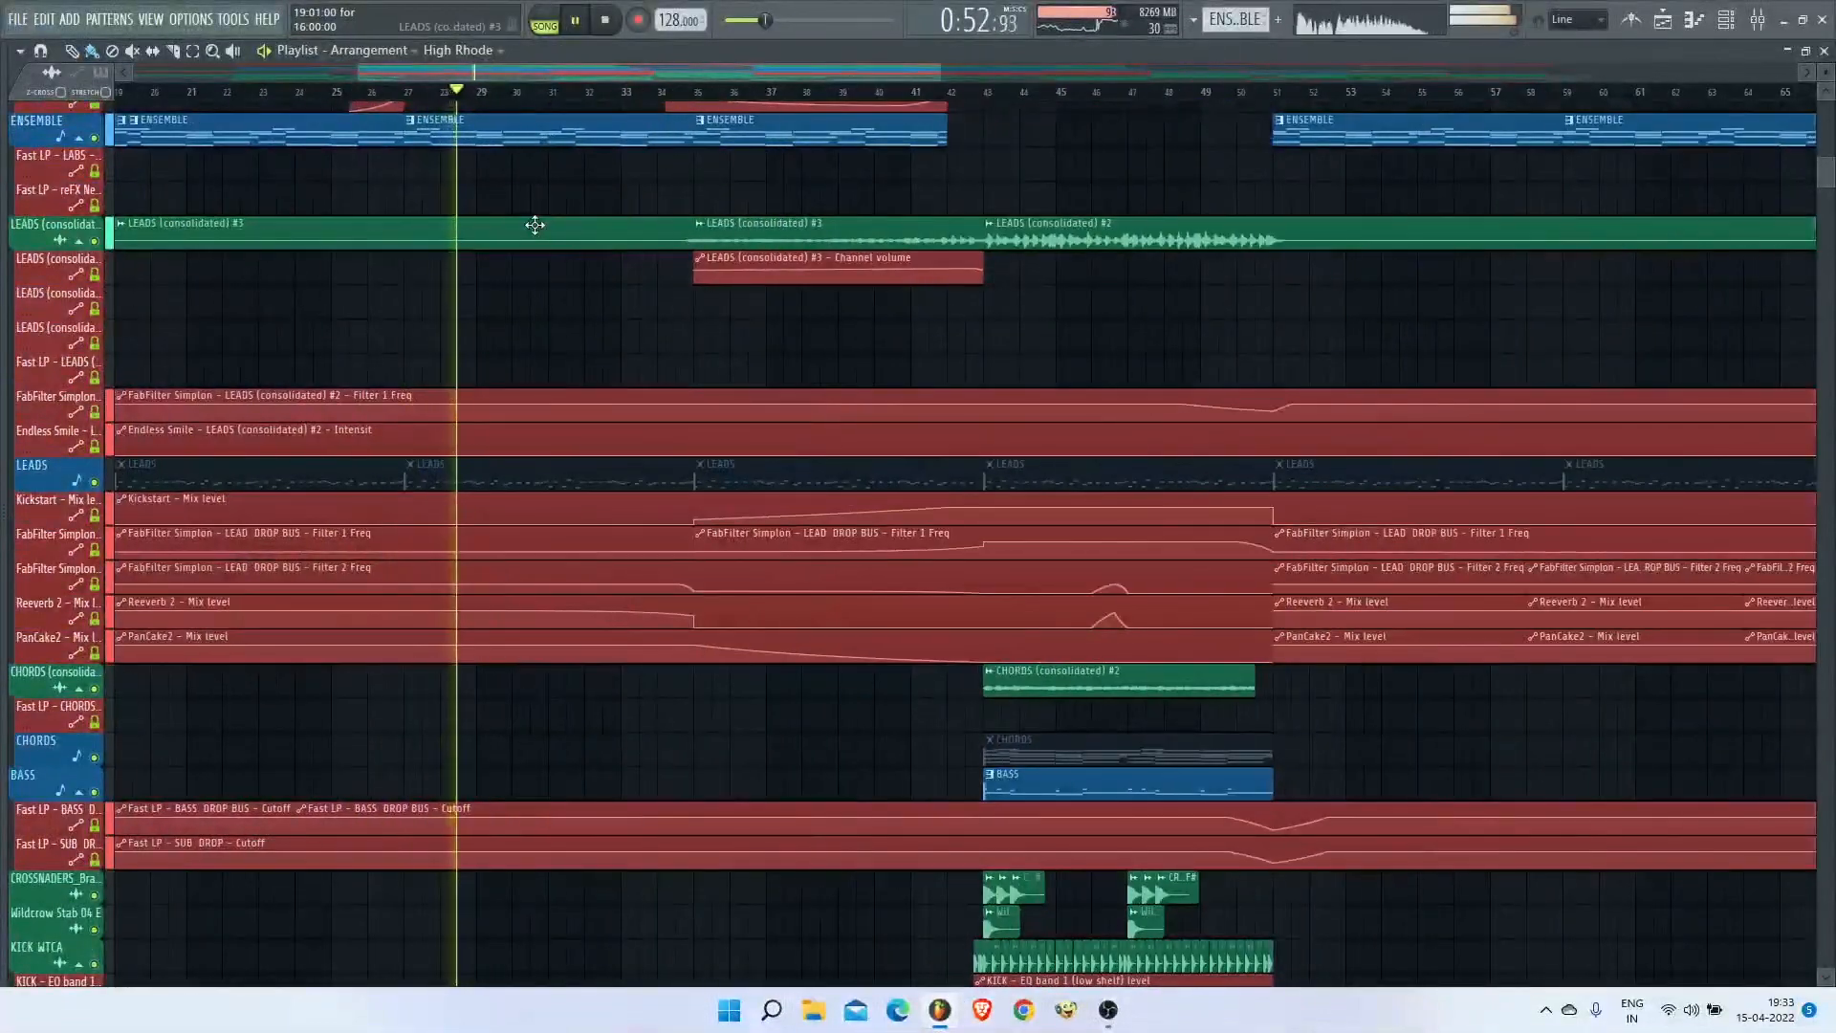
{"action": "scroll", "coordinate": [535, 225], "scroll_direction": "up", "scroll_amount": 8}
{"action": "scroll", "coordinate": [535, 225], "scroll_direction": "up", "scroll_amount": 4}
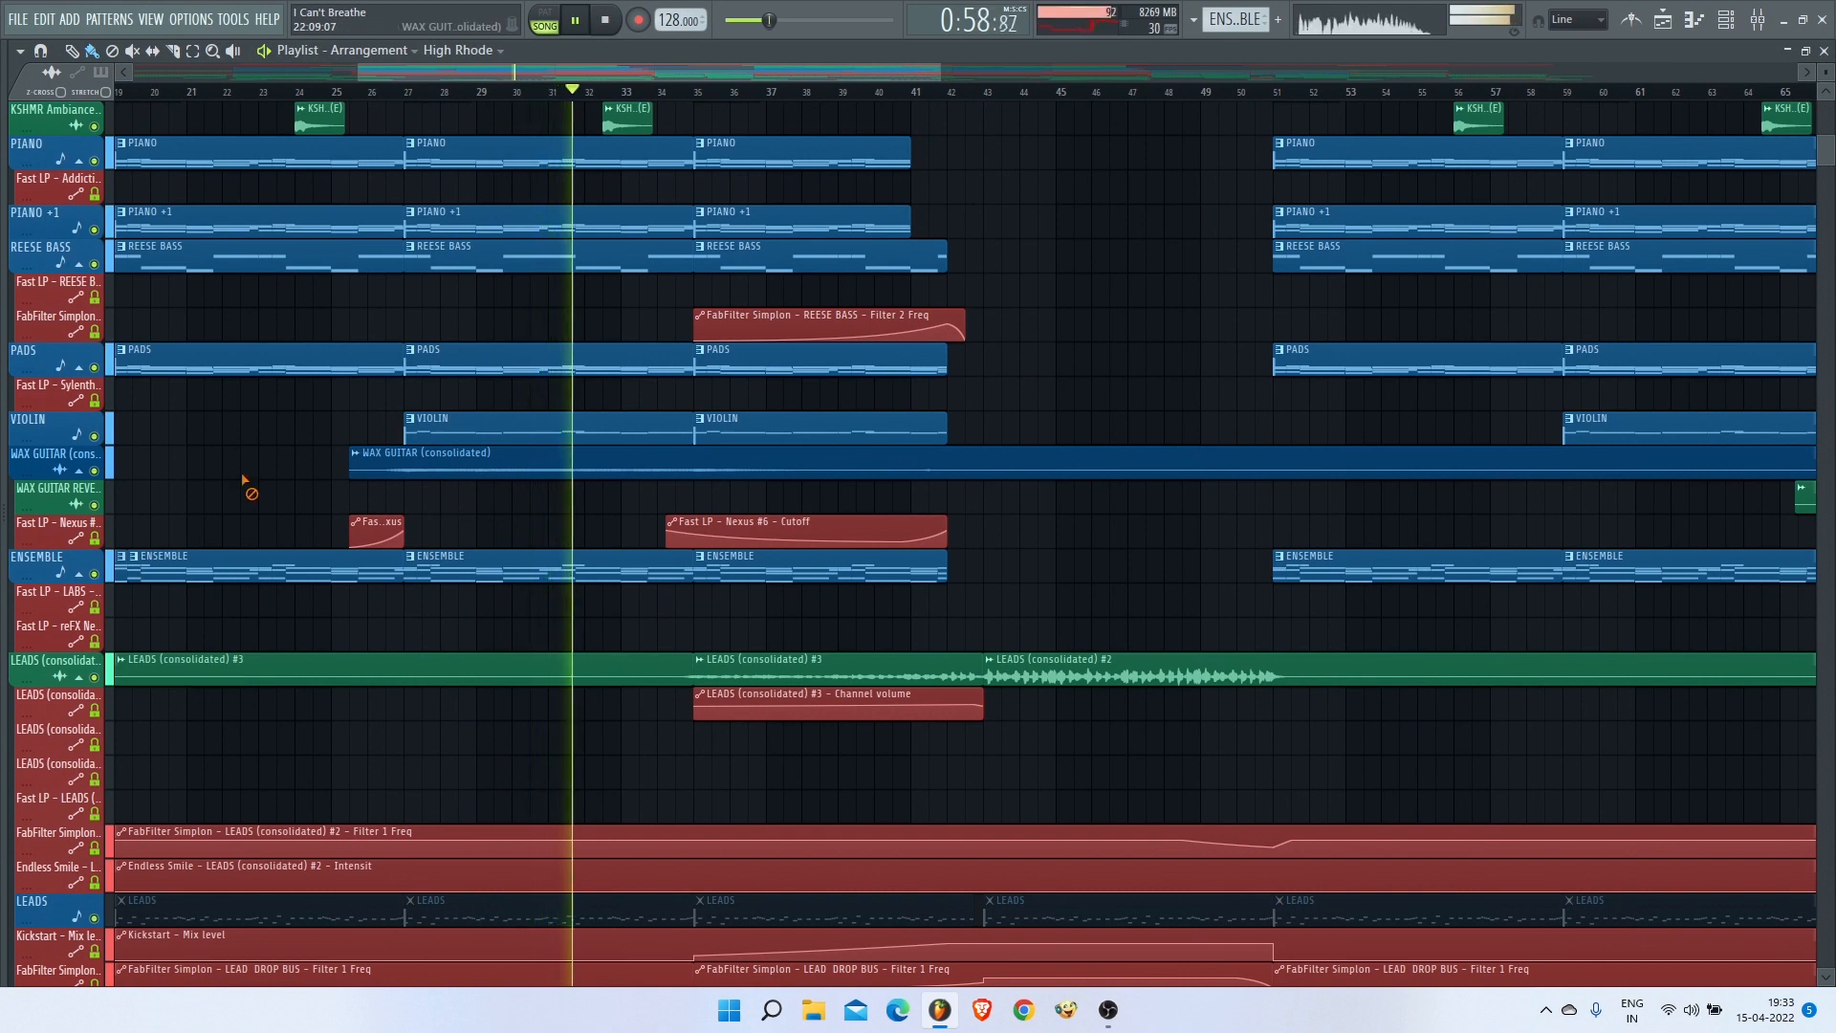
{"action": "key", "text": "space"}
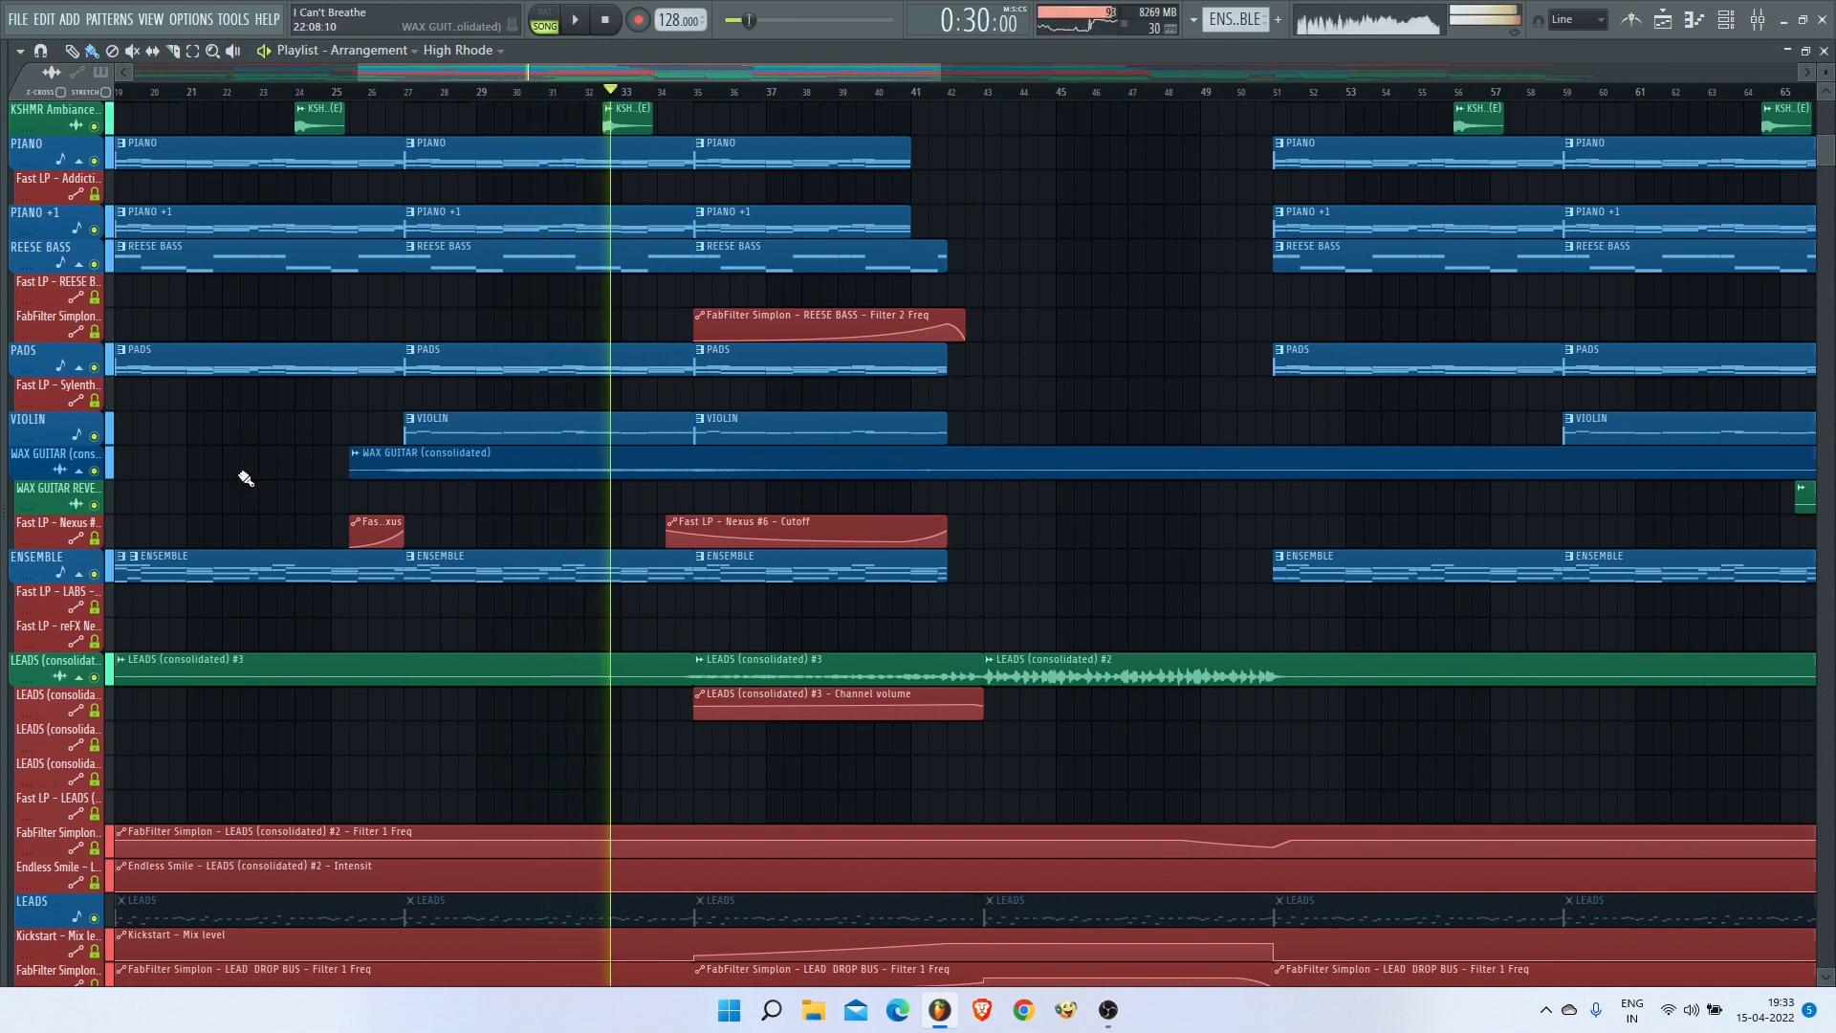
Step: Solo the WAX GUITAR (consolidated) track, play its part on its own, and stop playback
{"action": "right_click", "coordinate": [96, 472]}
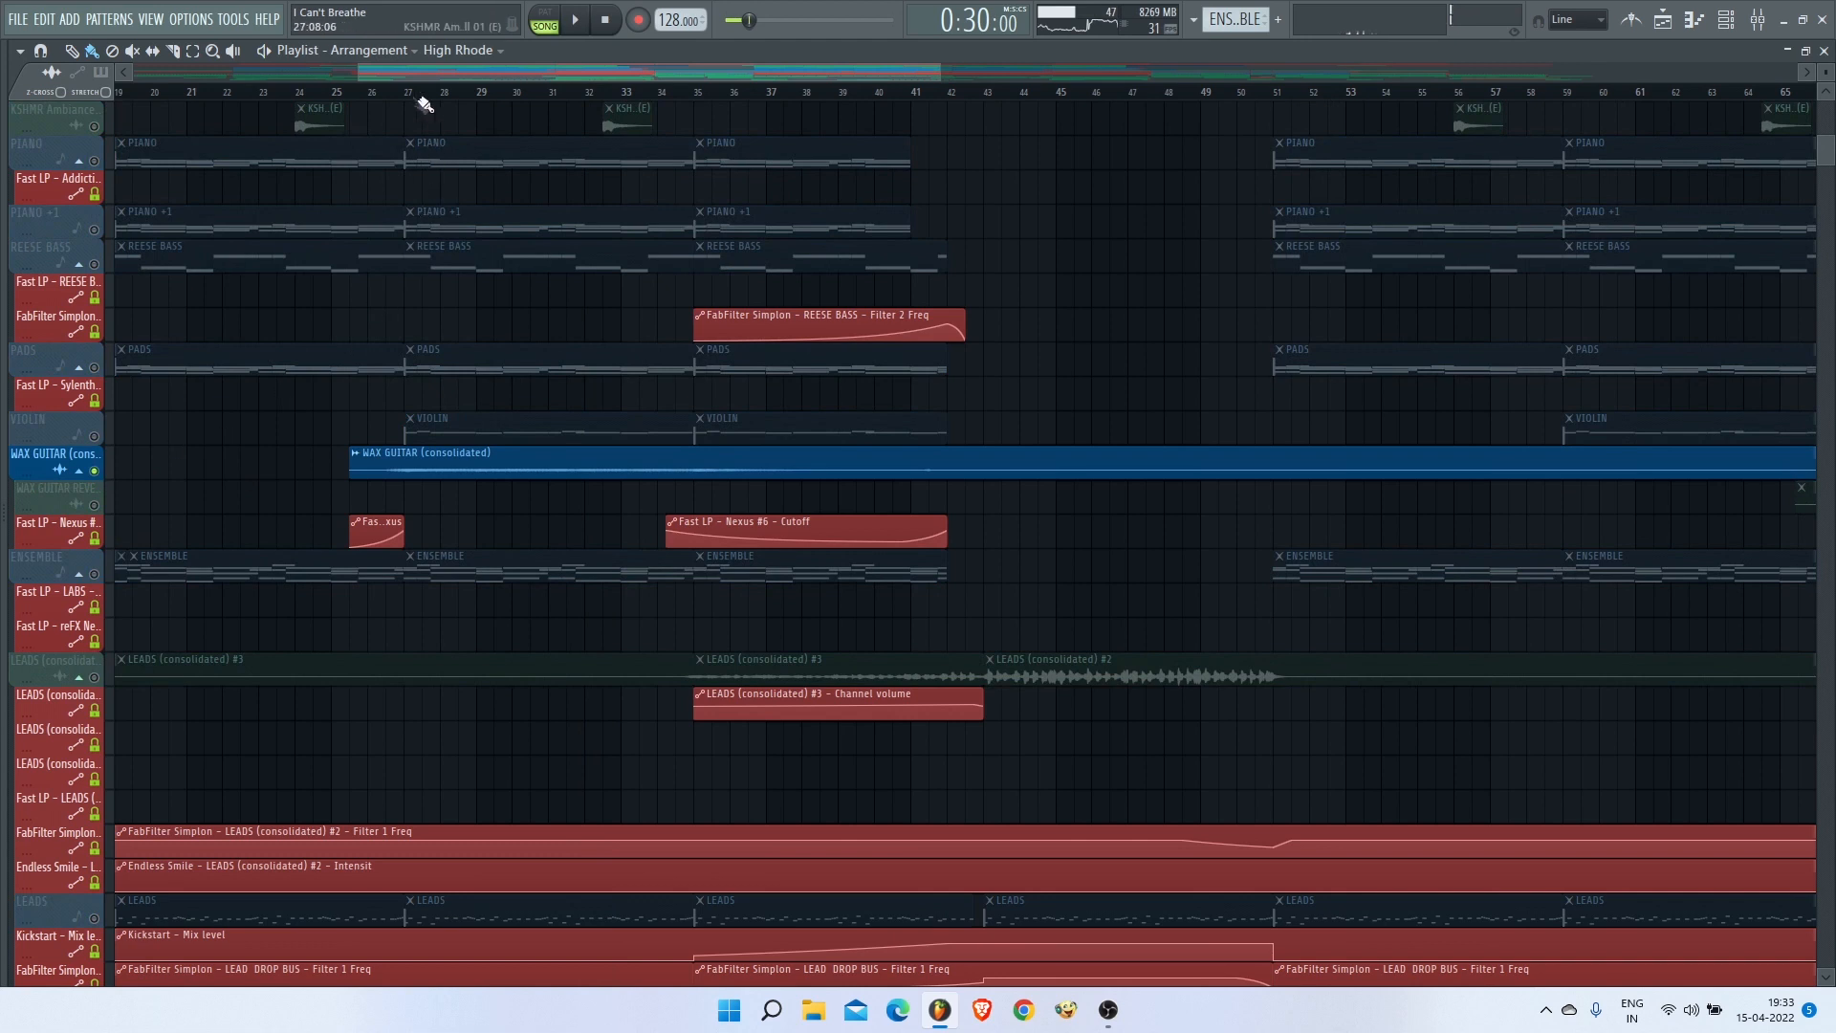
{"action": "key", "text": "space"}
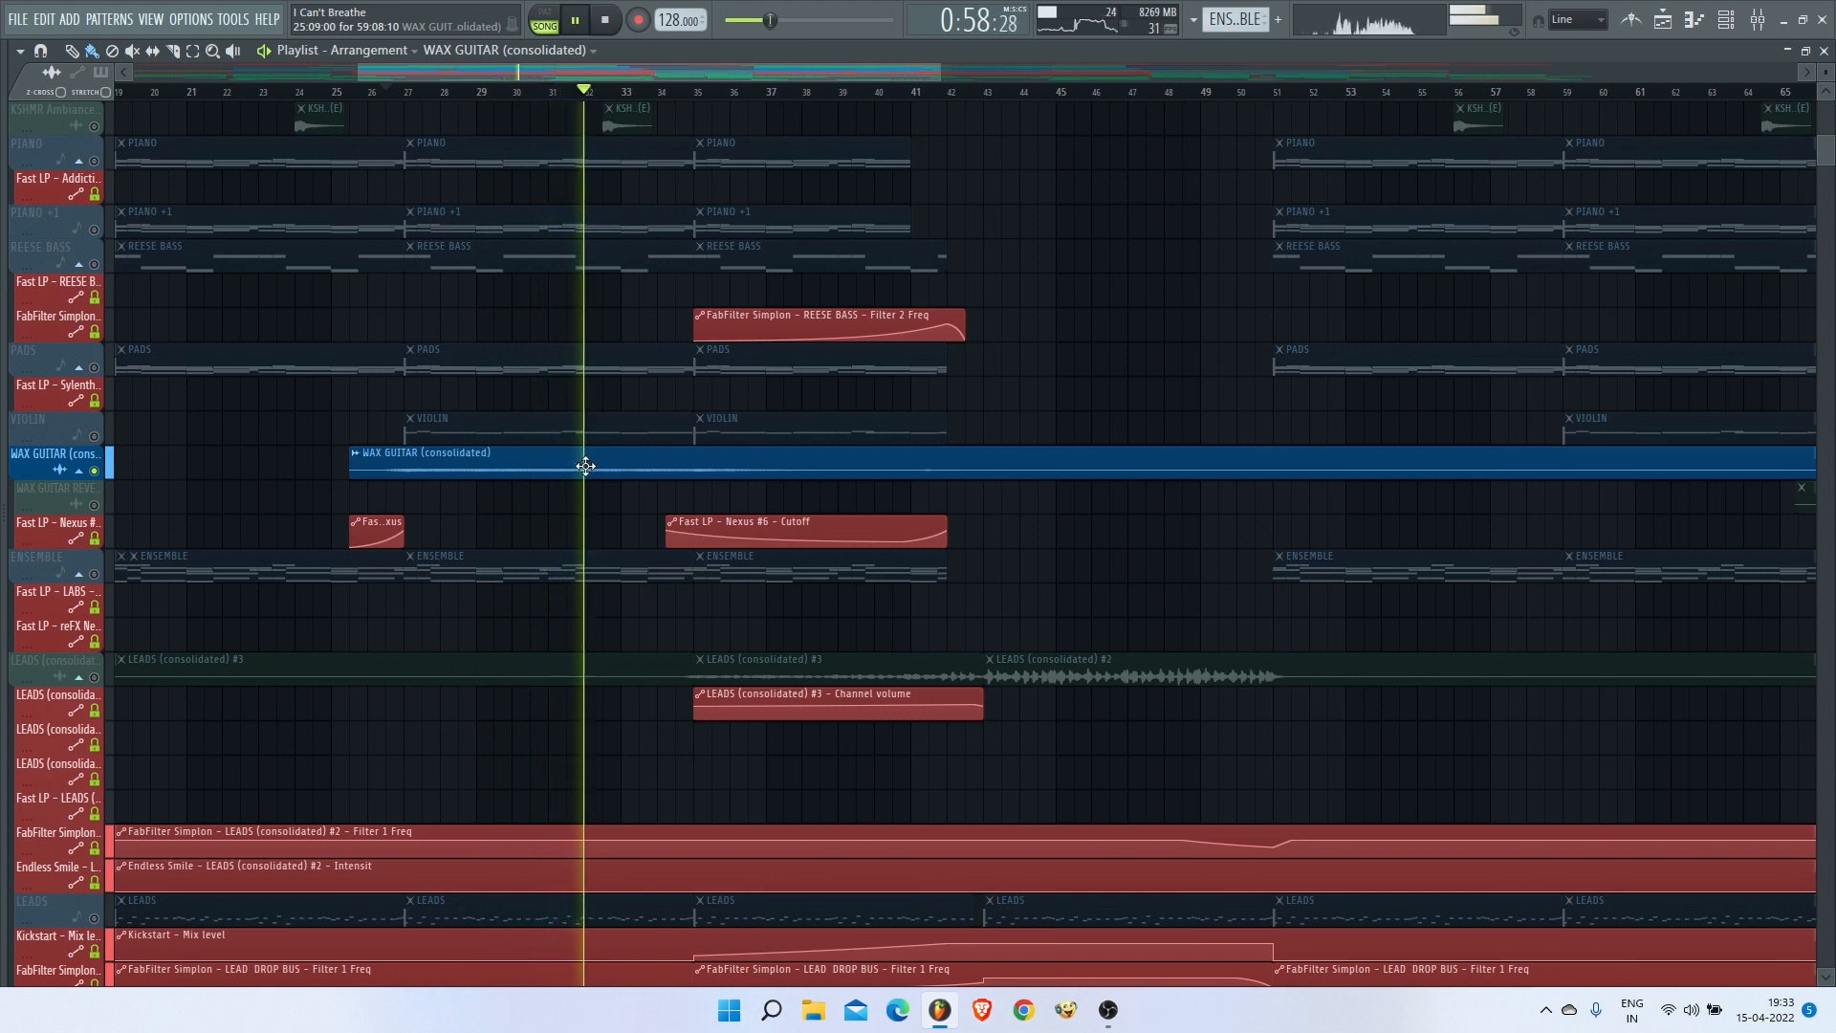
{"action": "key", "text": "space"}
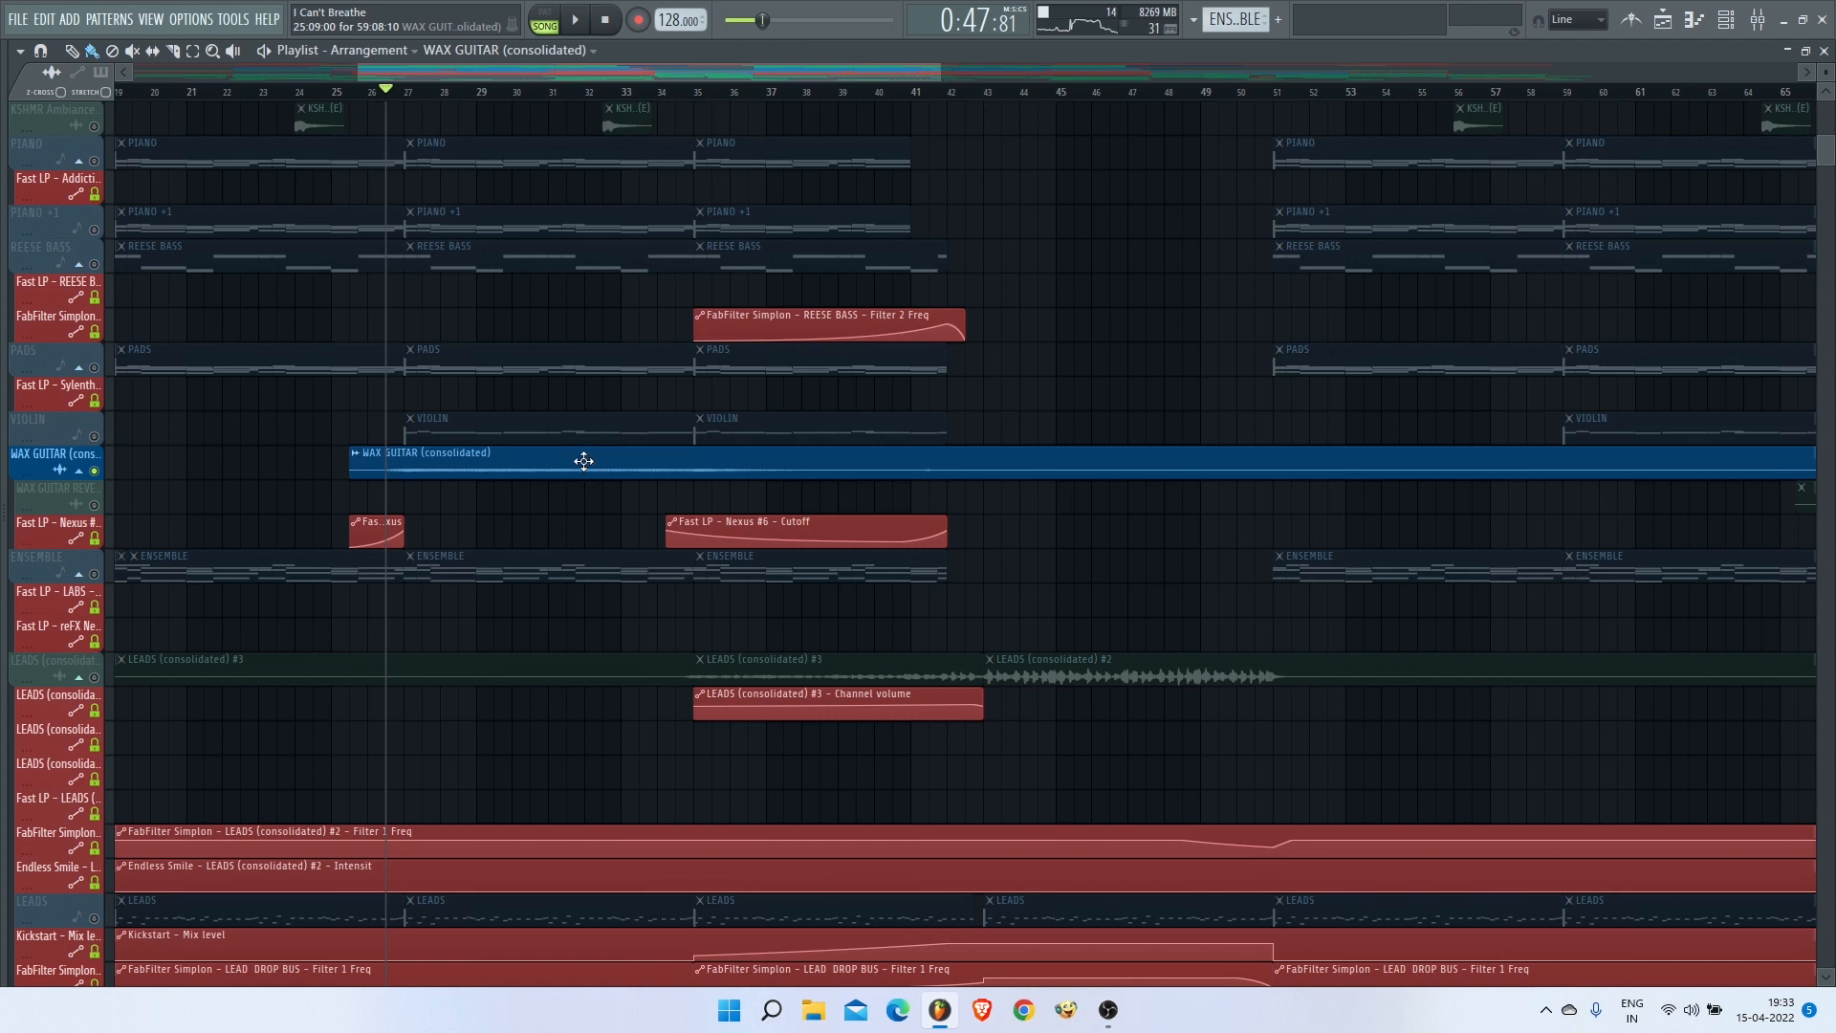
Step: Solo the VIOLIN track in place of the guitar and play it from around bar 26
{"action": "scroll", "coordinate": [584, 462], "scroll_direction": "up", "scroll_amount": 3}
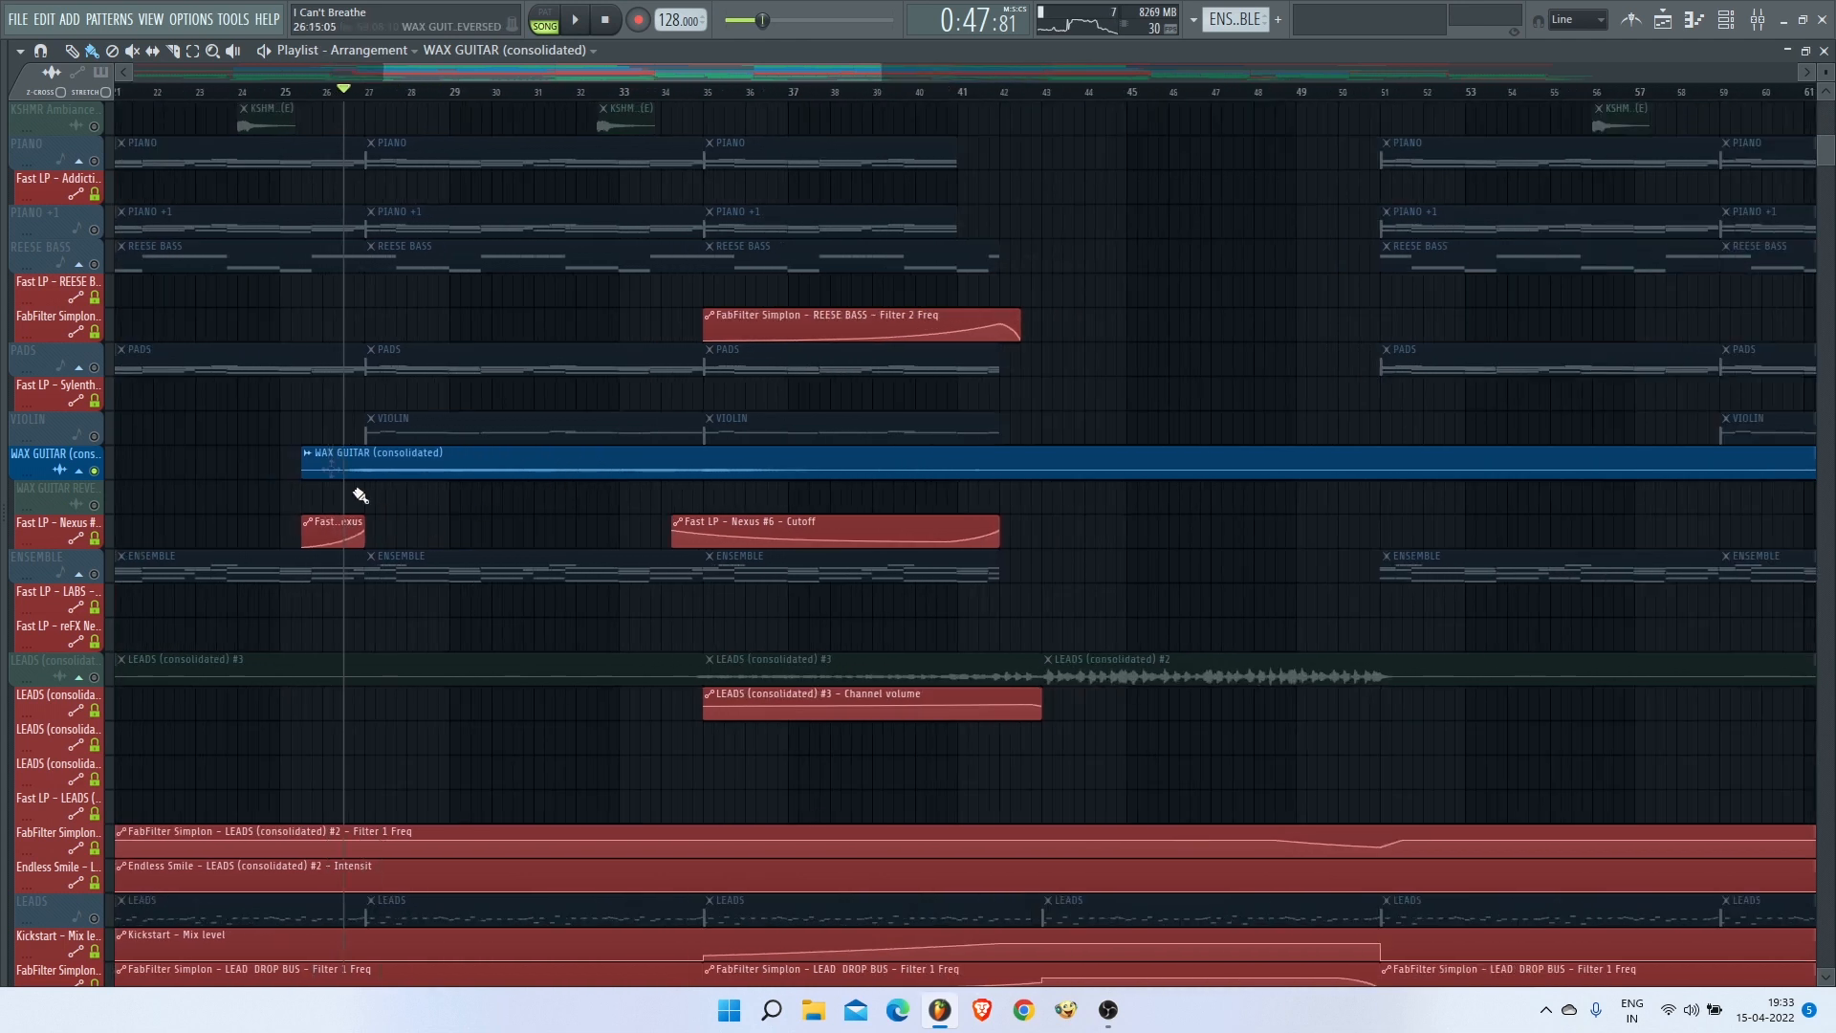
{"action": "left_click", "coordinate": [100, 442]}
{"action": "key", "text": "space"}
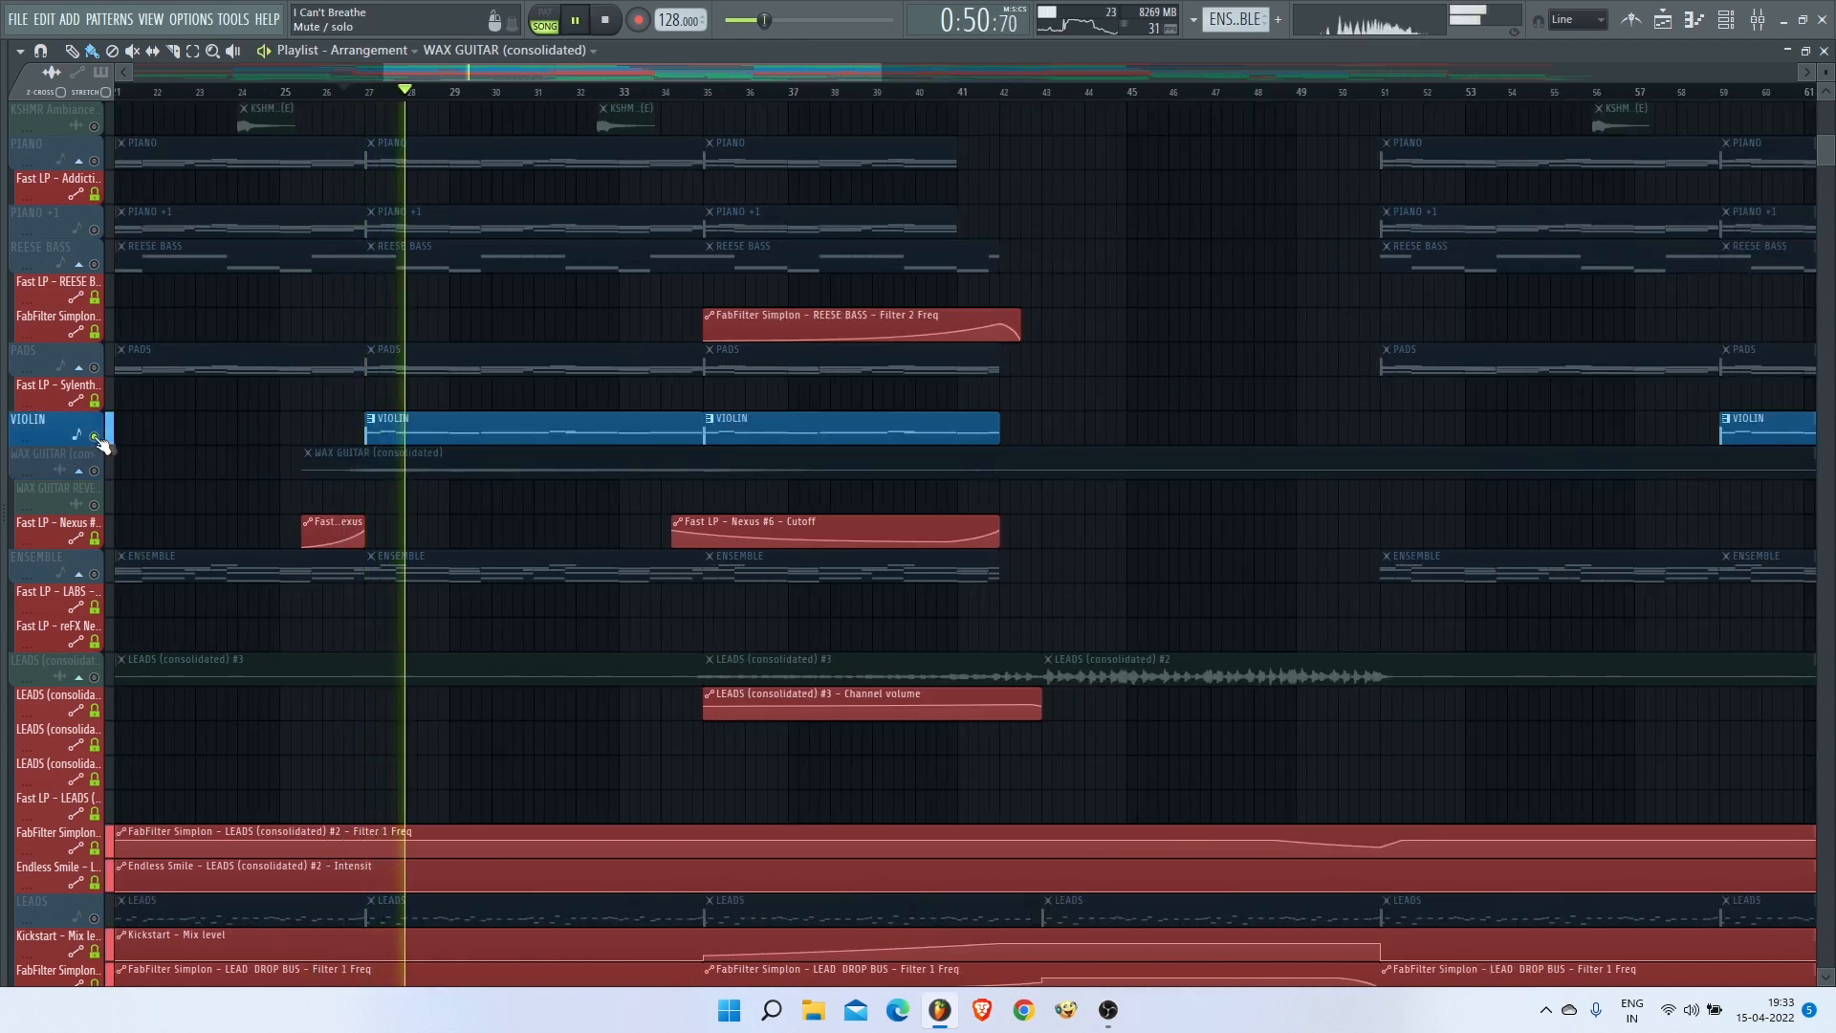
Step: Check the preset of the Nexus3 #2 instrument behind the violin during playback, return to the arrangement, and stop the song
{"action": "key", "text": "F6"}
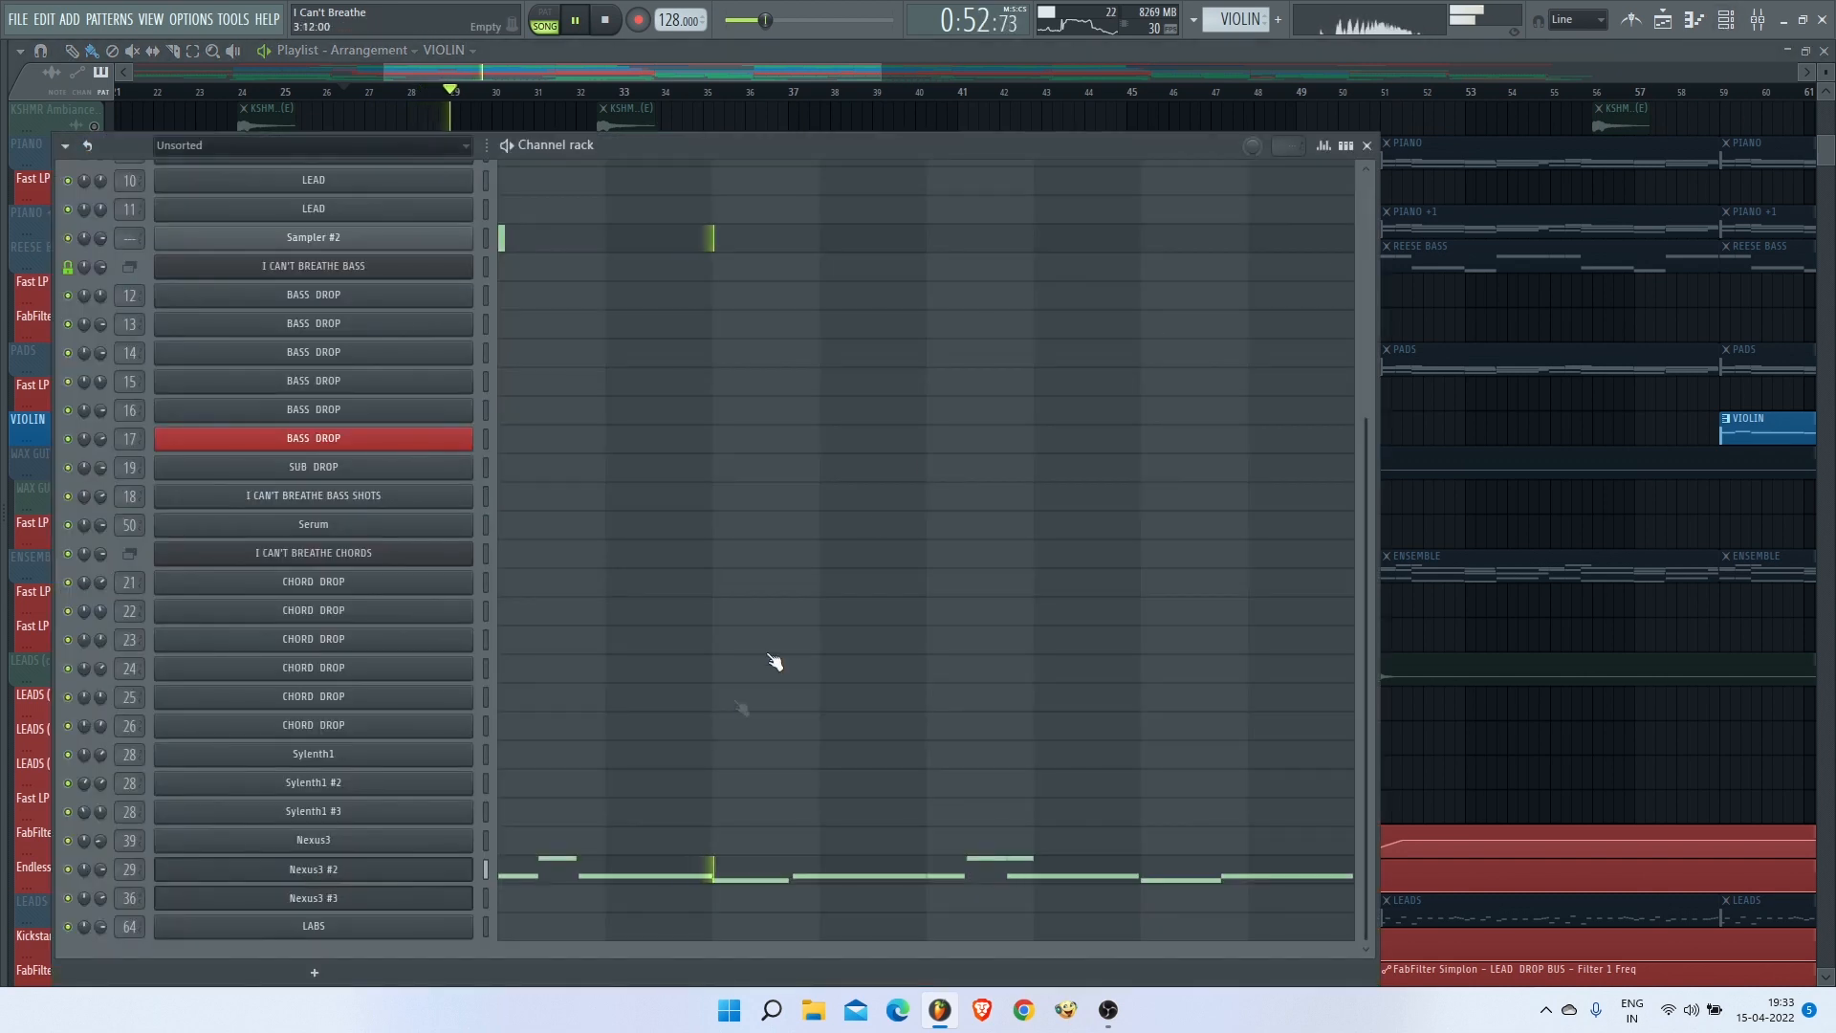
{"action": "left_click", "coordinate": [328, 873]}
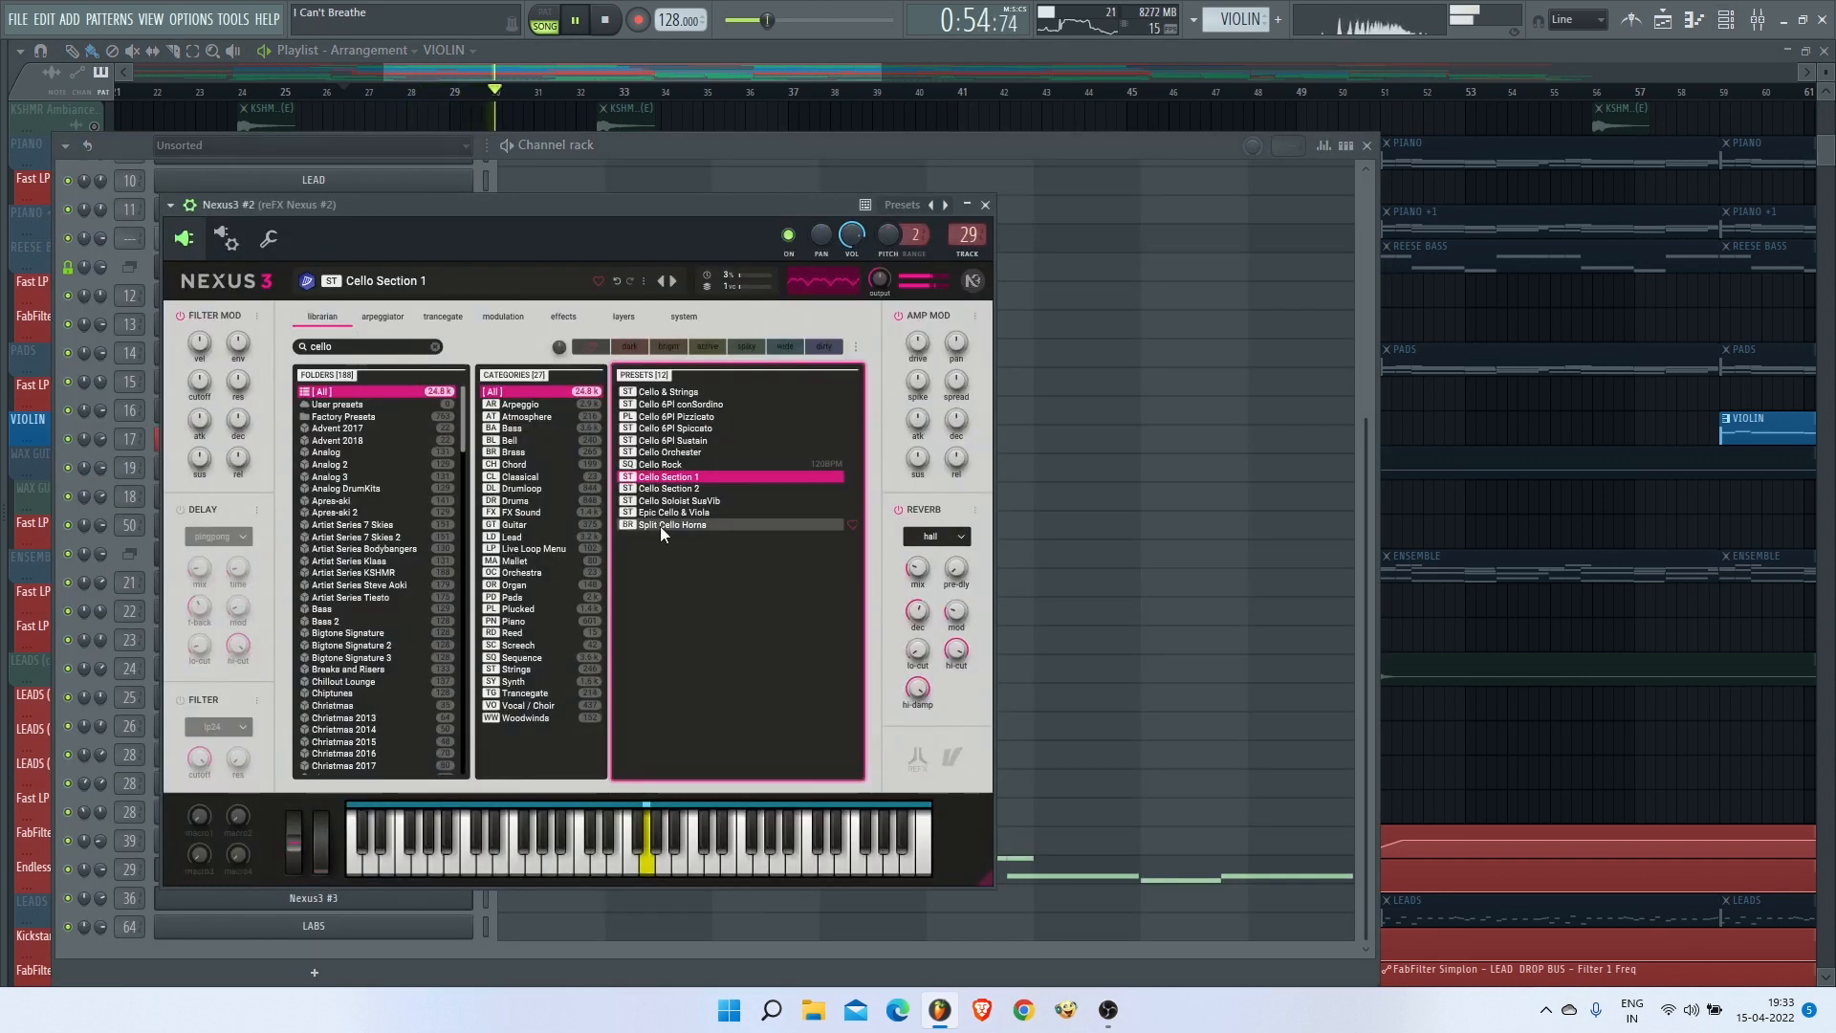
{"action": "left_click", "coordinate": [986, 207]}
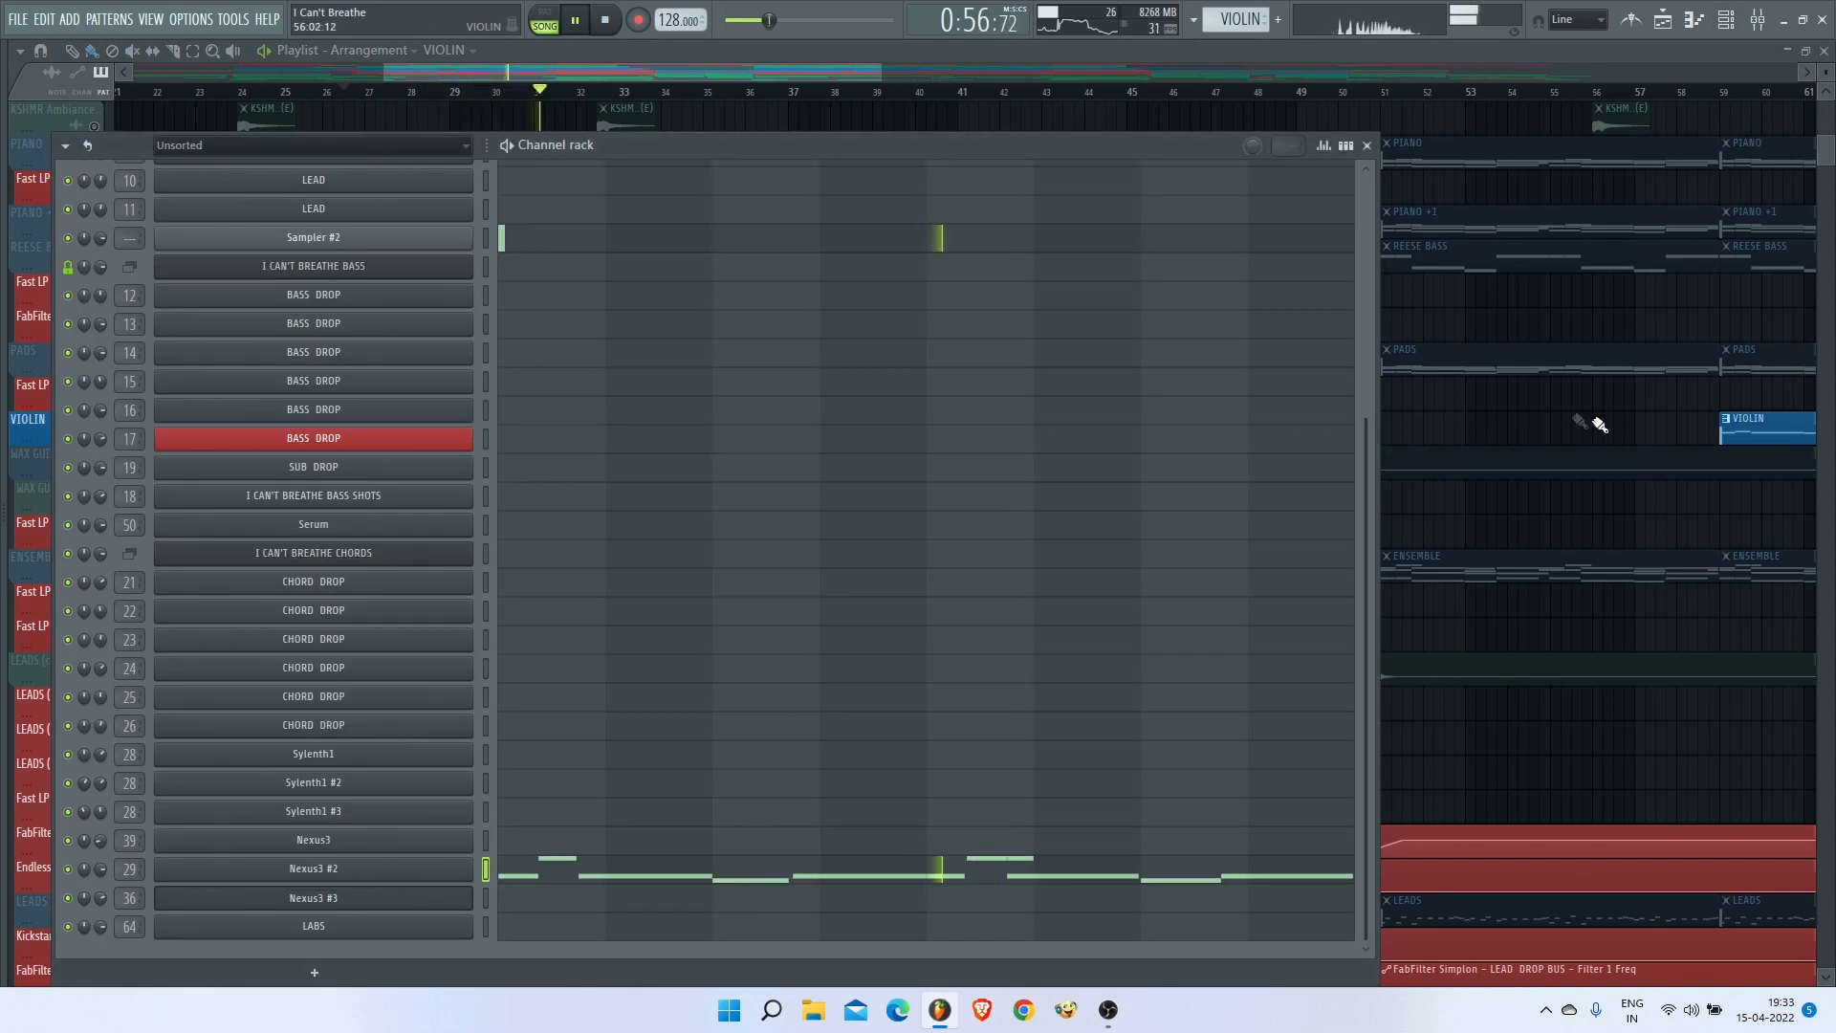
{"action": "key", "text": "F6"}
{"action": "scroll", "coordinate": [622, 531], "scroll_direction": "down", "scroll_amount": 3}
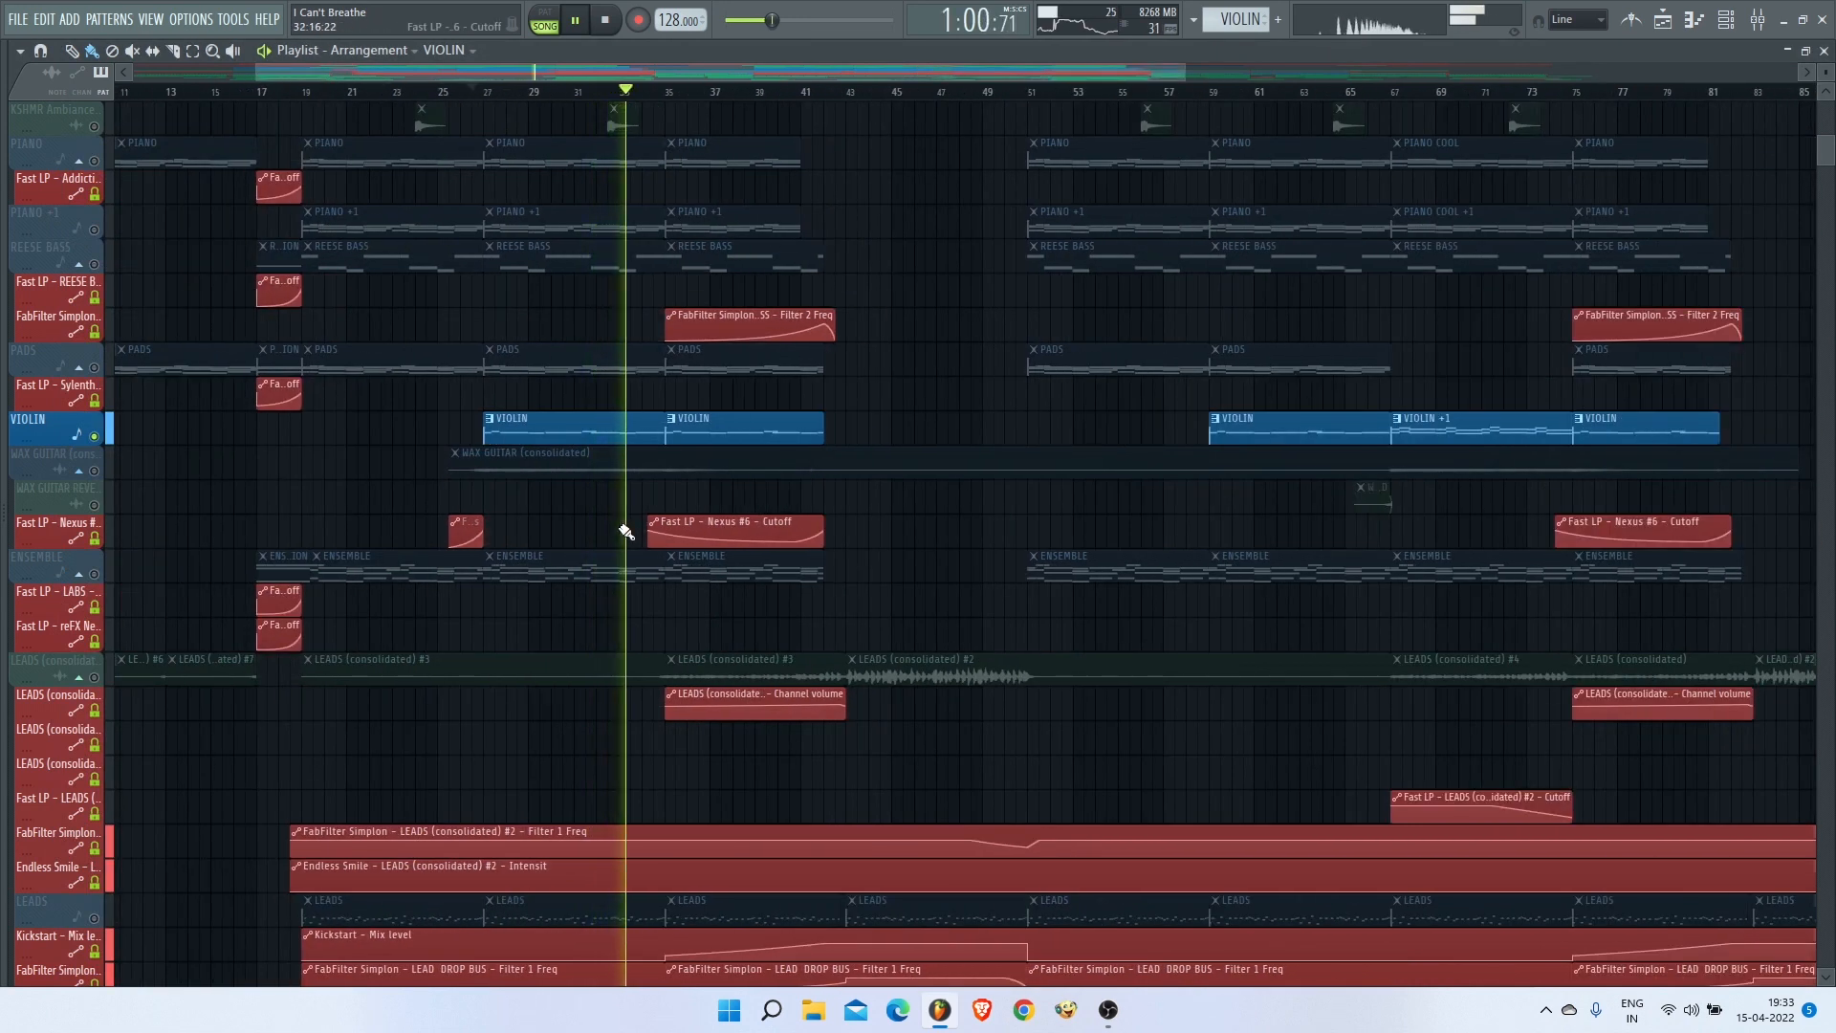
{"action": "key", "text": "space"}
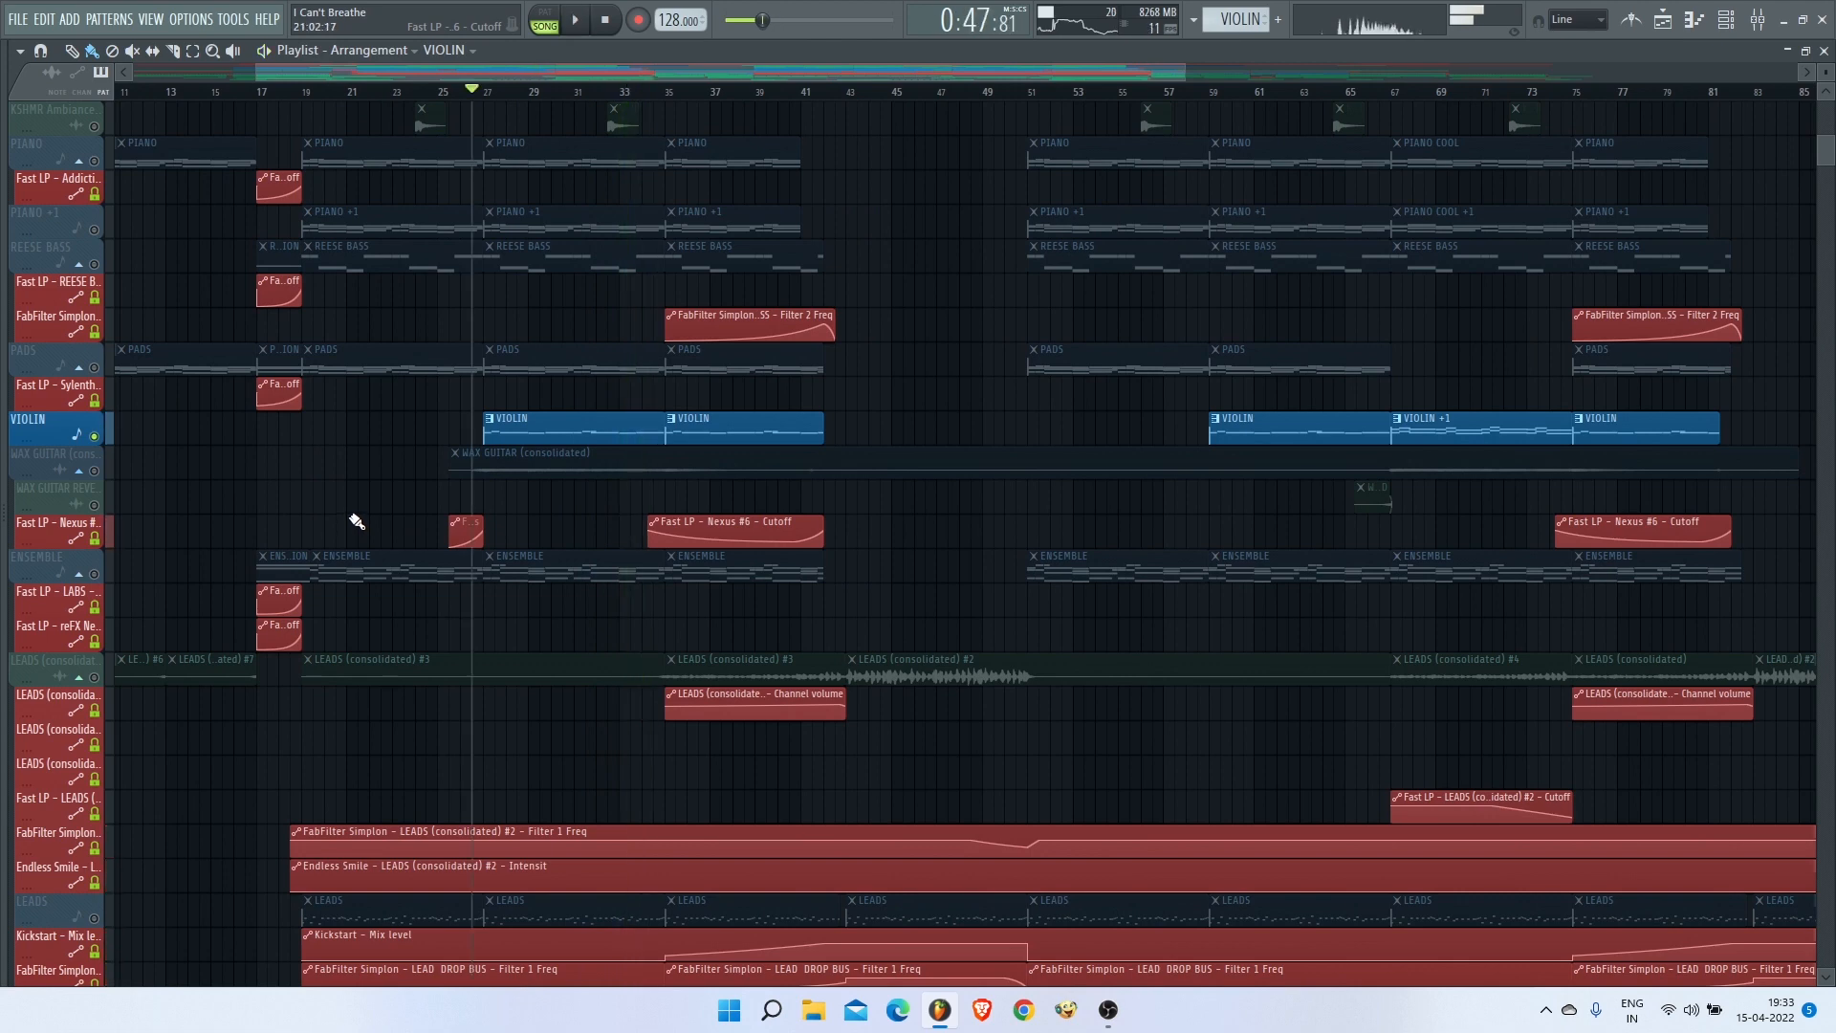
Step: Unsolo the VIOLIN track, move the playback start to bar 19, and play the full arrangement with the dry vocals
{"action": "right_click", "coordinate": [99, 441]}
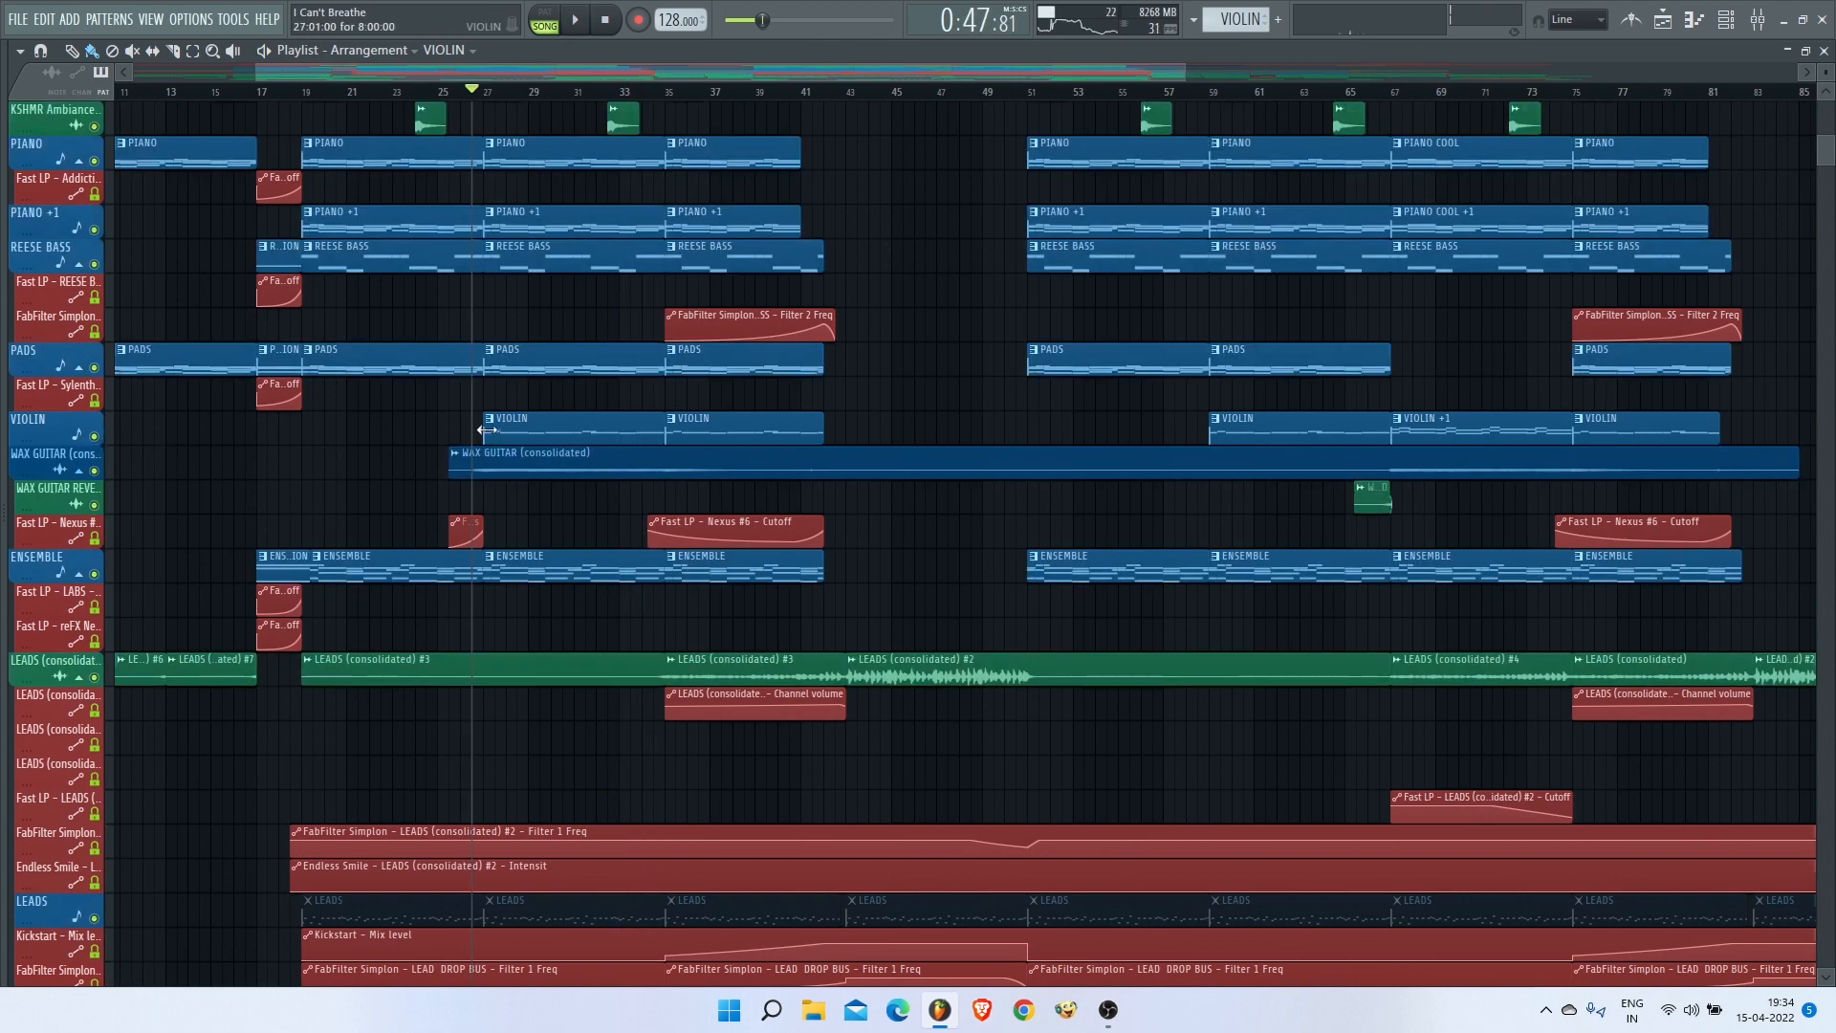
{"action": "scroll", "coordinate": [579, 434], "scroll_direction": "up", "scroll_amount": 4}
{"action": "scroll", "coordinate": [587, 438], "scroll_direction": "up", "scroll_amount": 3}
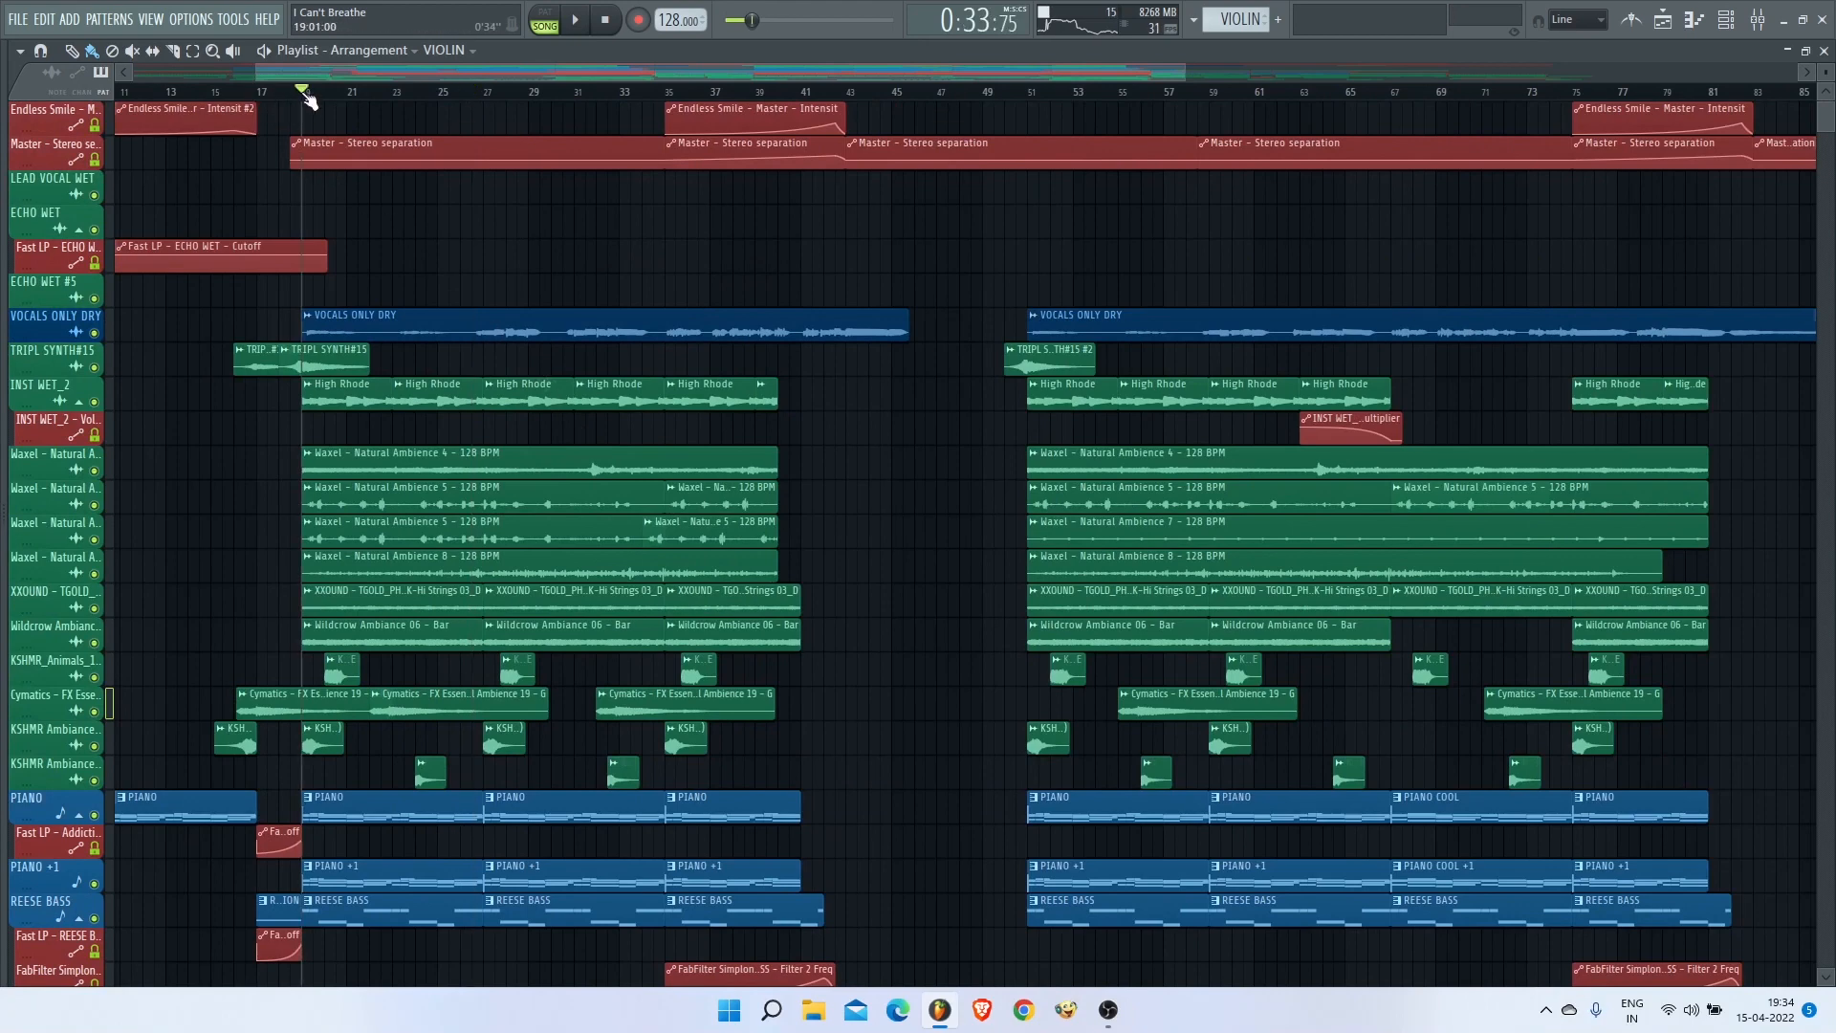
{"action": "scroll", "coordinate": [347, 372], "scroll_direction": "up", "scroll_amount": 4}
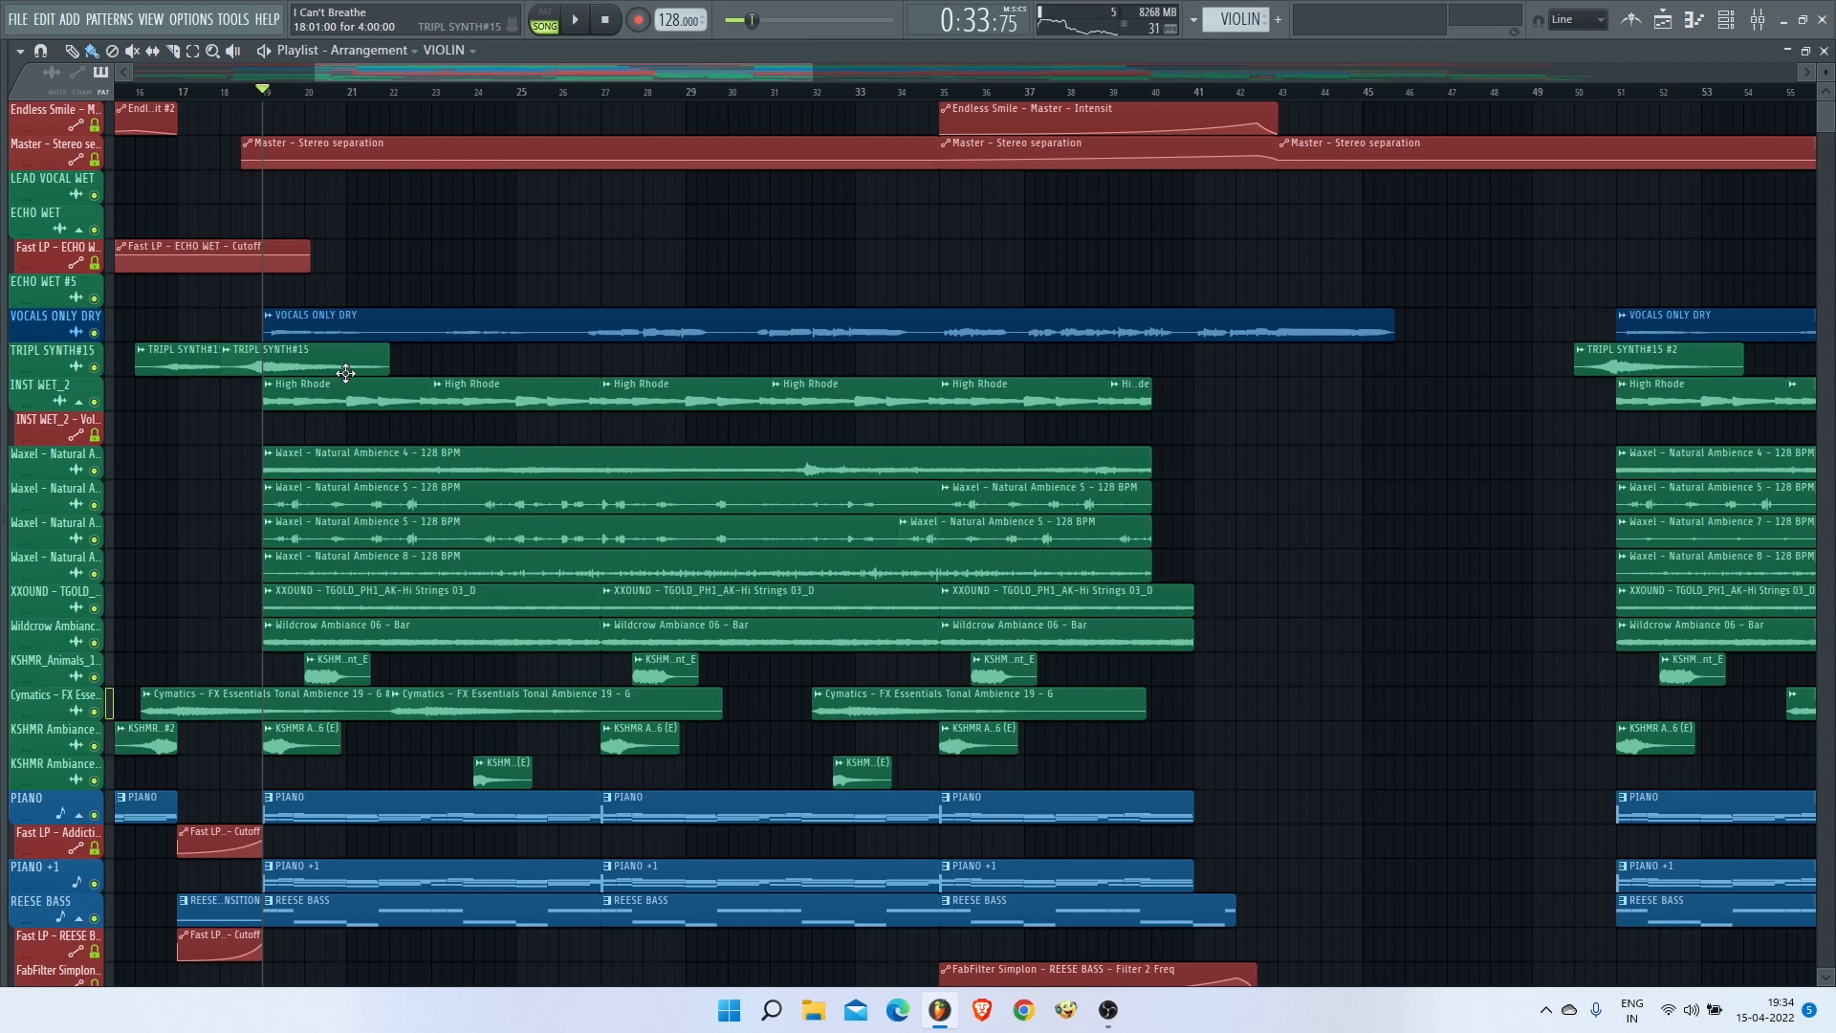
{"action": "scroll", "coordinate": [310, 365], "scroll_direction": "up", "scroll_amount": 2}
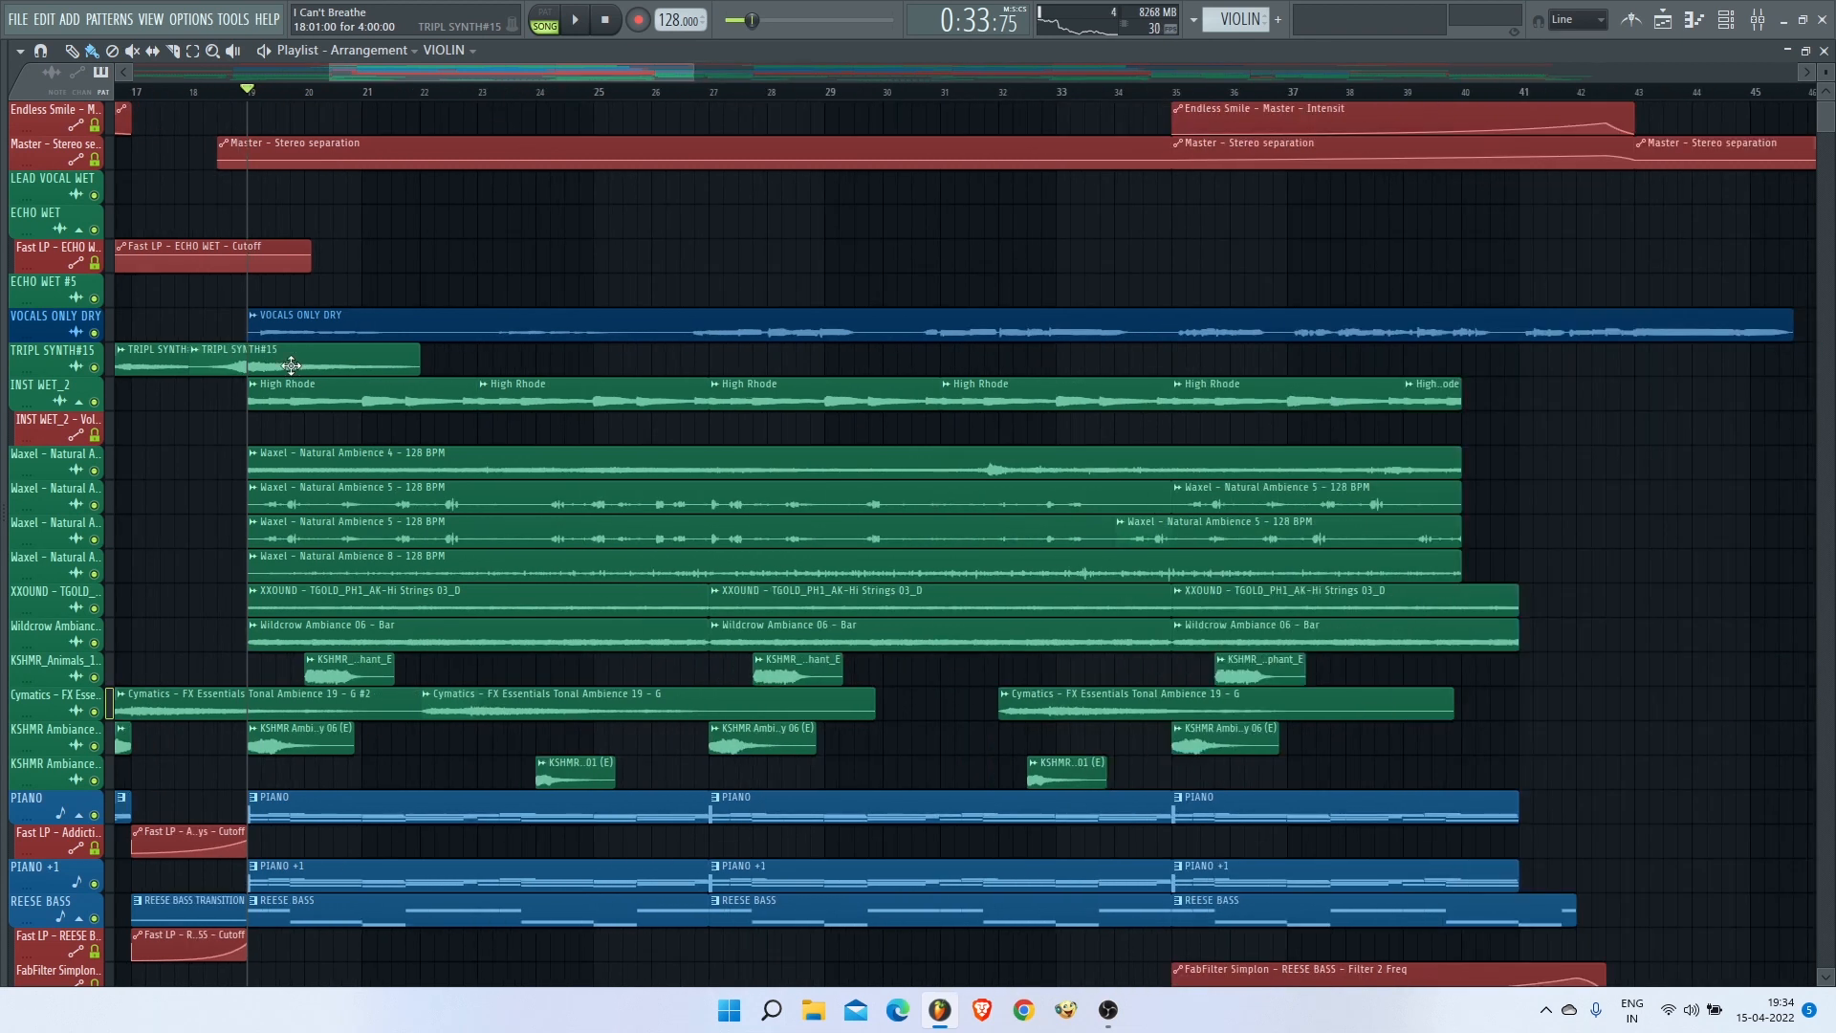
{"action": "key", "text": "space"}
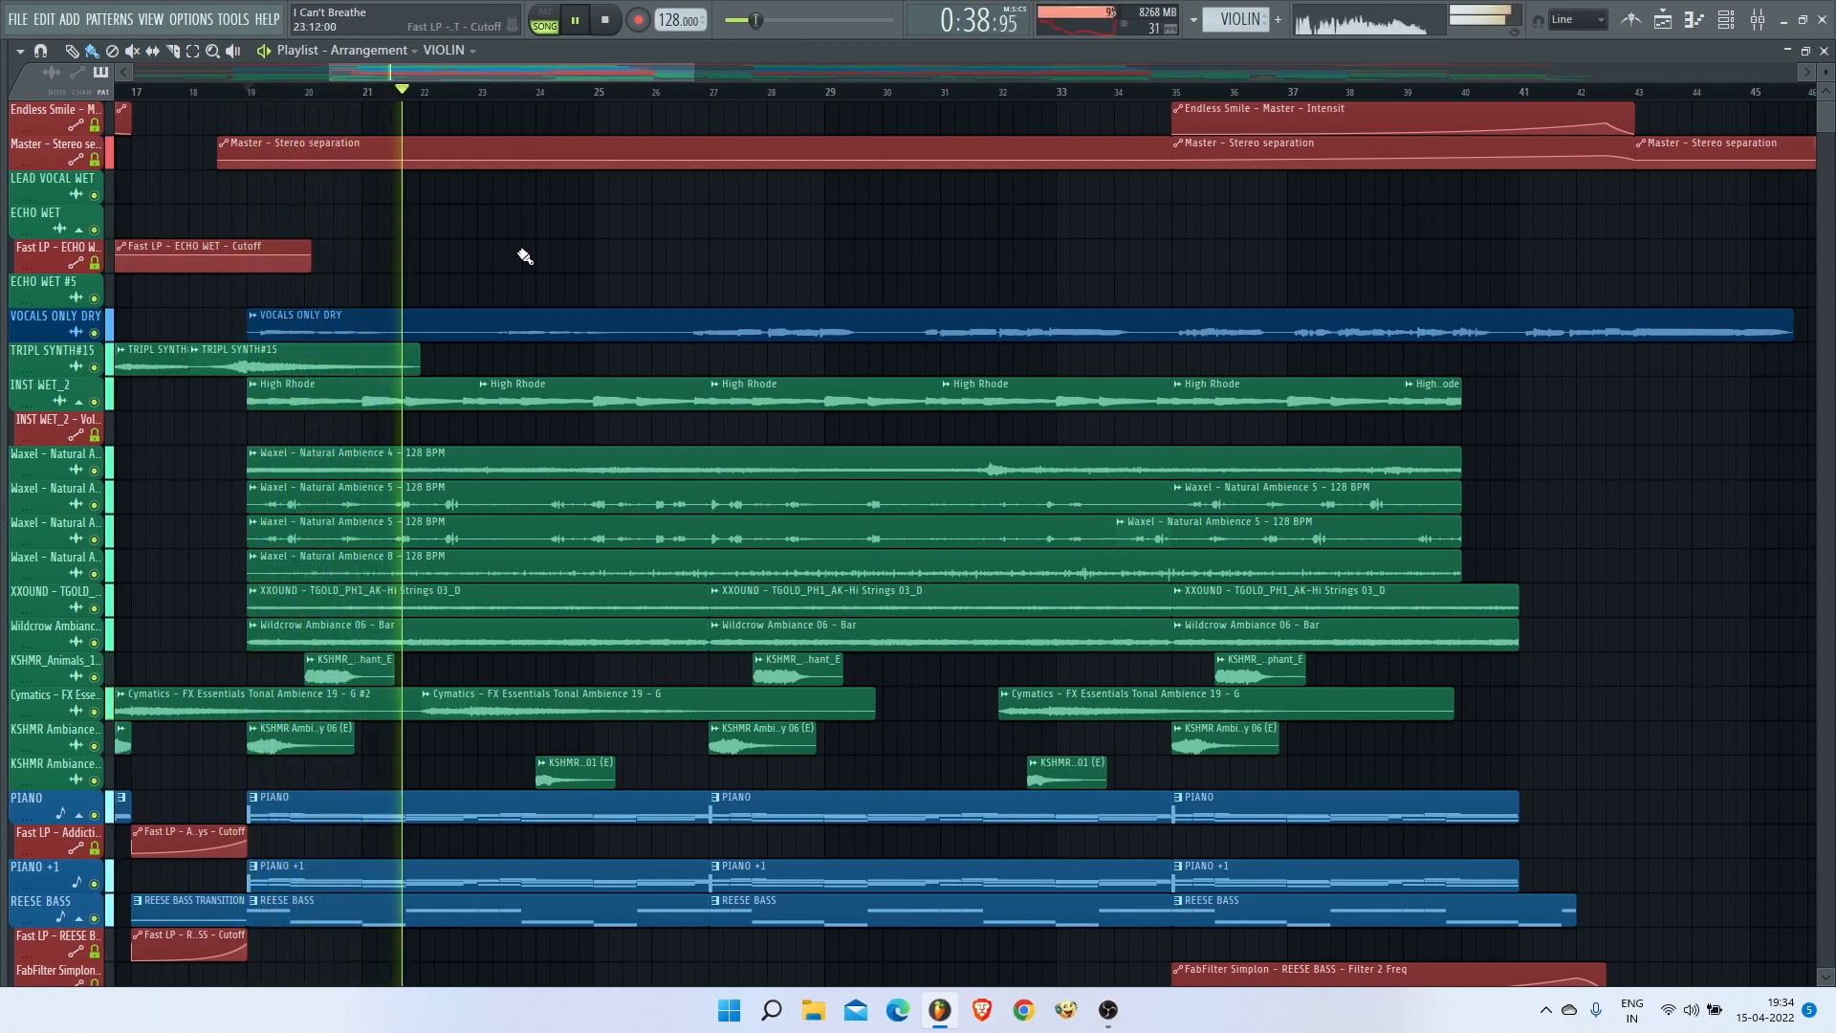
{"action": "scroll", "coordinate": [525, 256], "scroll_direction": "down", "scroll_amount": 3}
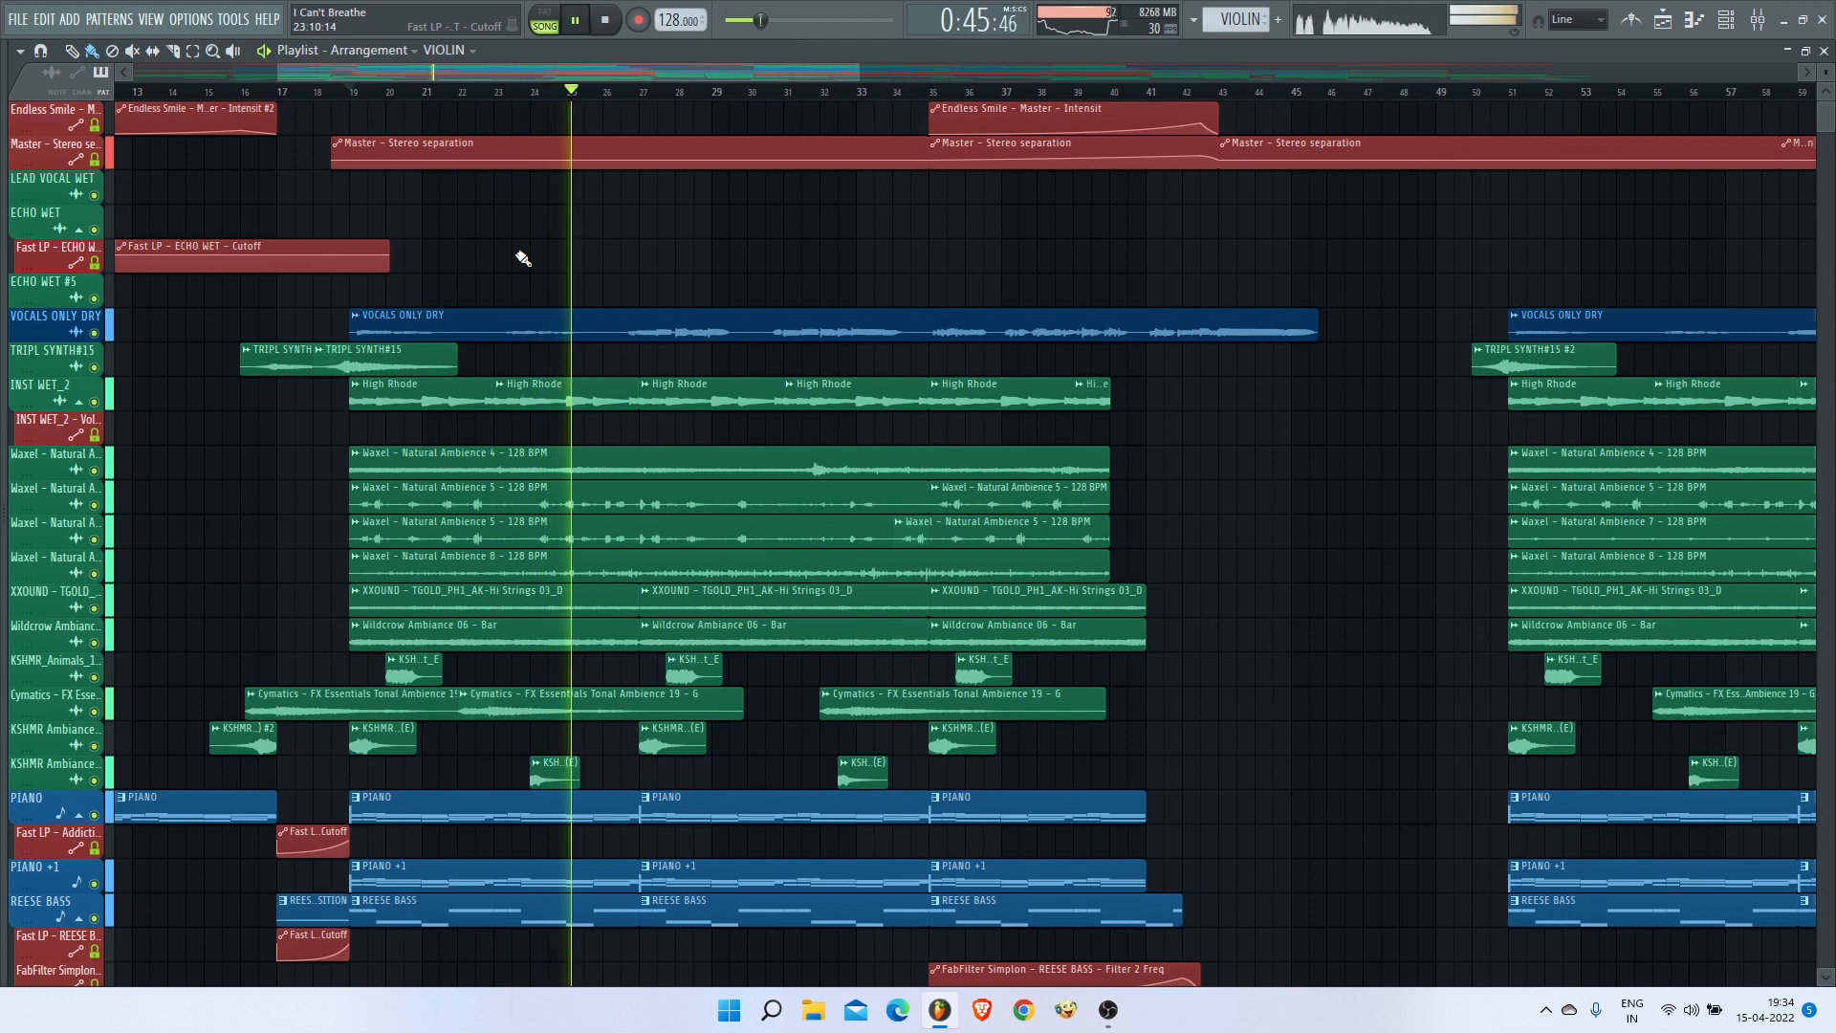
Step: Run the macro that switches smart disable for all plugins during playback, and stop the song
{"action": "left_click", "coordinate": [234, 22]}
{"action": "mouse_move", "coordinate": [335, 82]}
{"action": "left_click", "coordinate": [543, 221]}
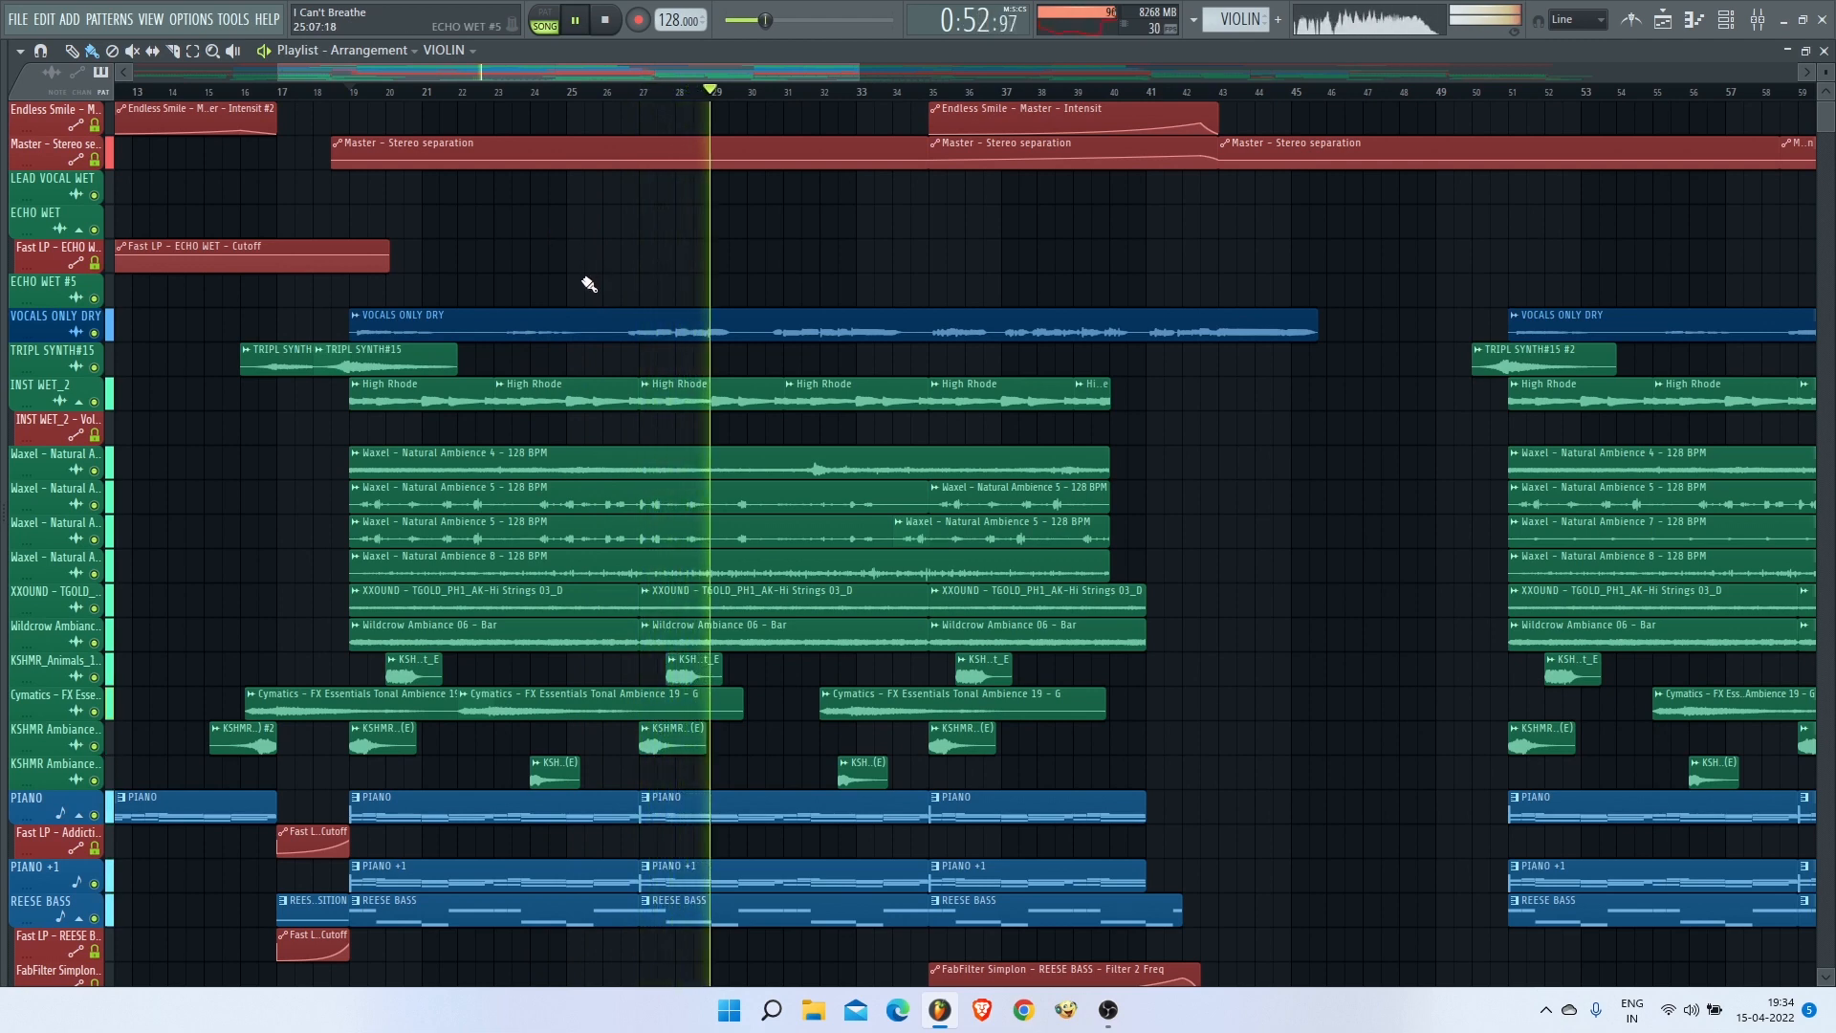
{"action": "key", "text": "space"}
Step: Solo the VOCALS ONLY DRY track and select its clip in the playlist
{"action": "scroll", "coordinate": [588, 287], "scroll_direction": "up", "scroll_amount": 2}
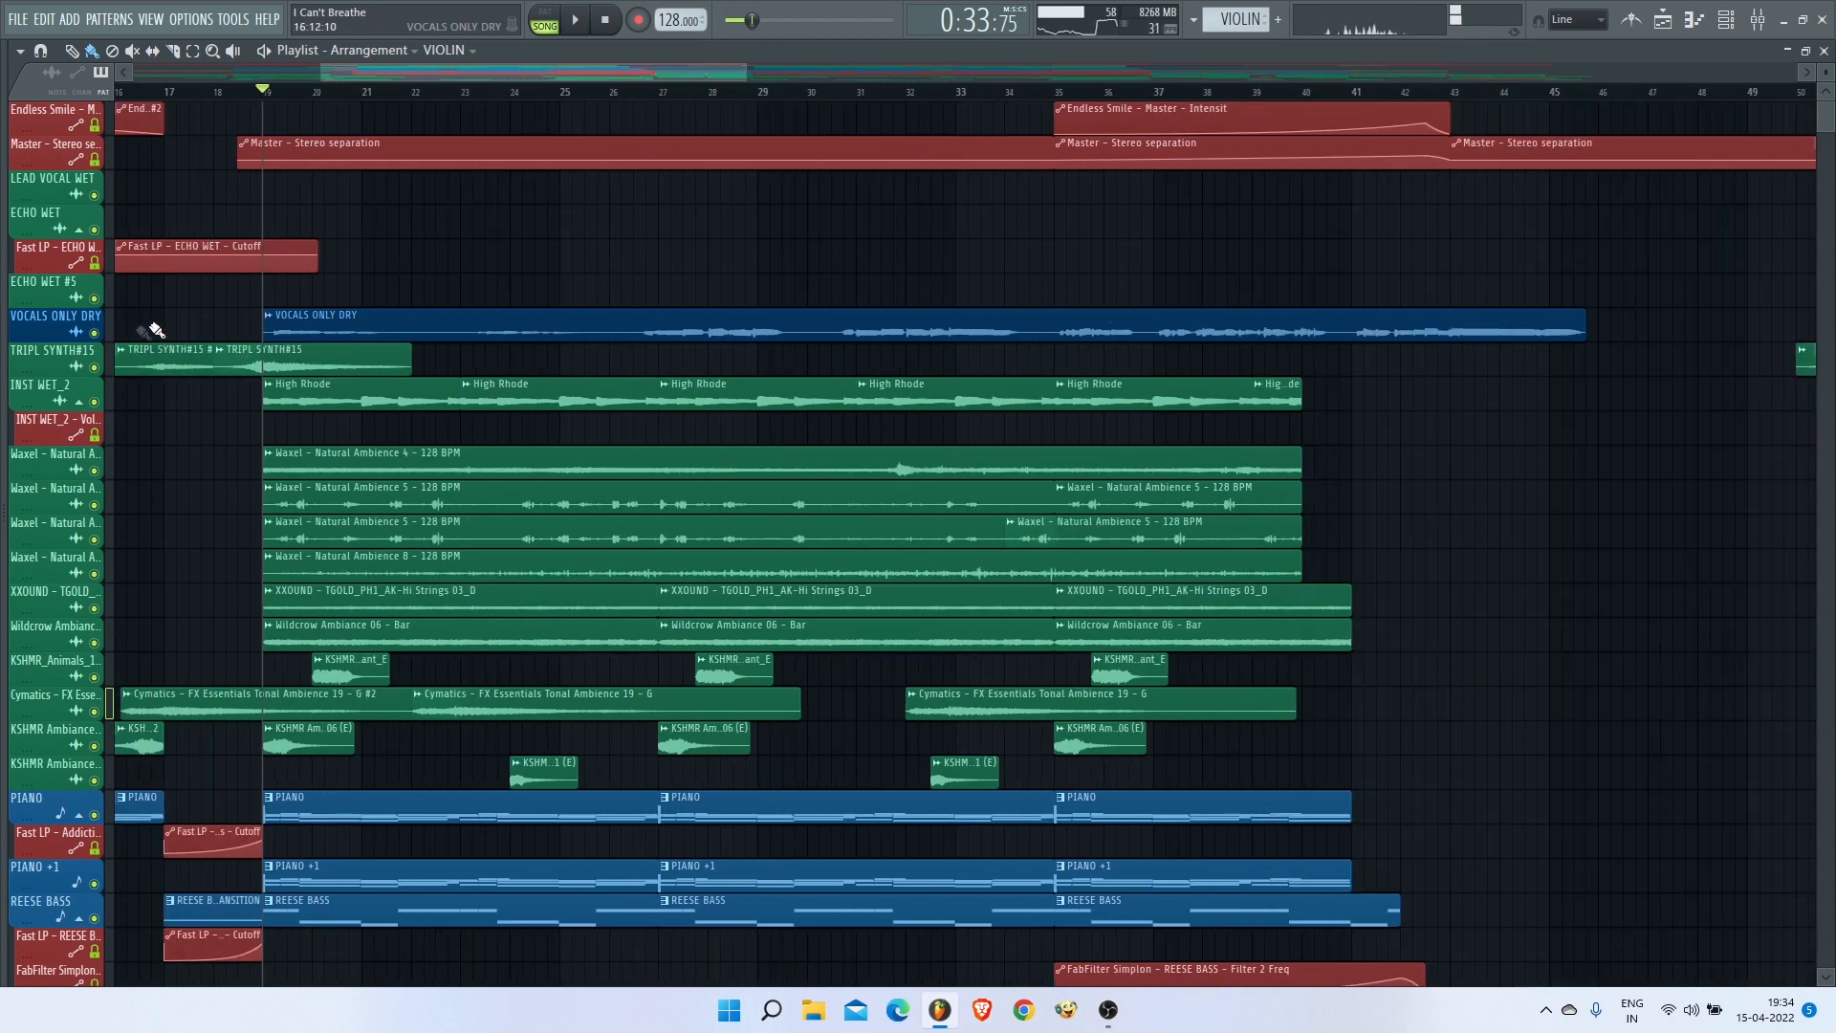
{"action": "right_click", "coordinate": [94, 333]}
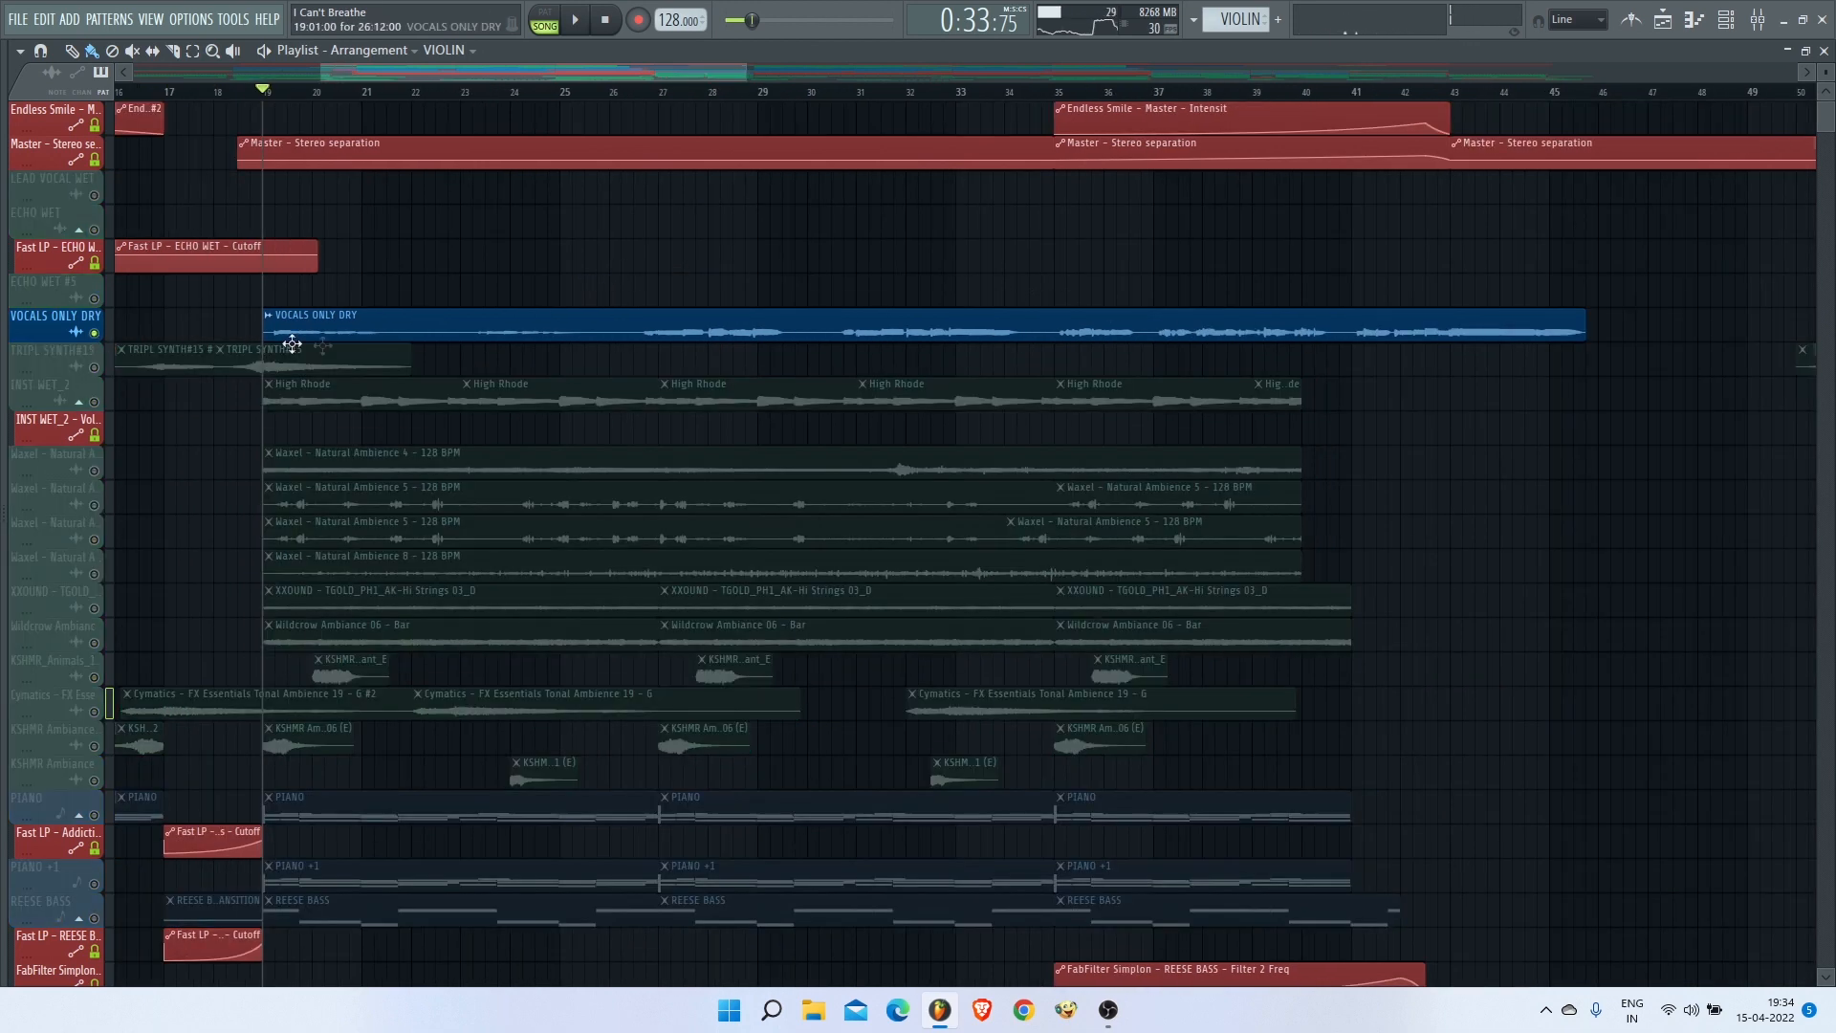
{"action": "left_click", "coordinate": [435, 330]}
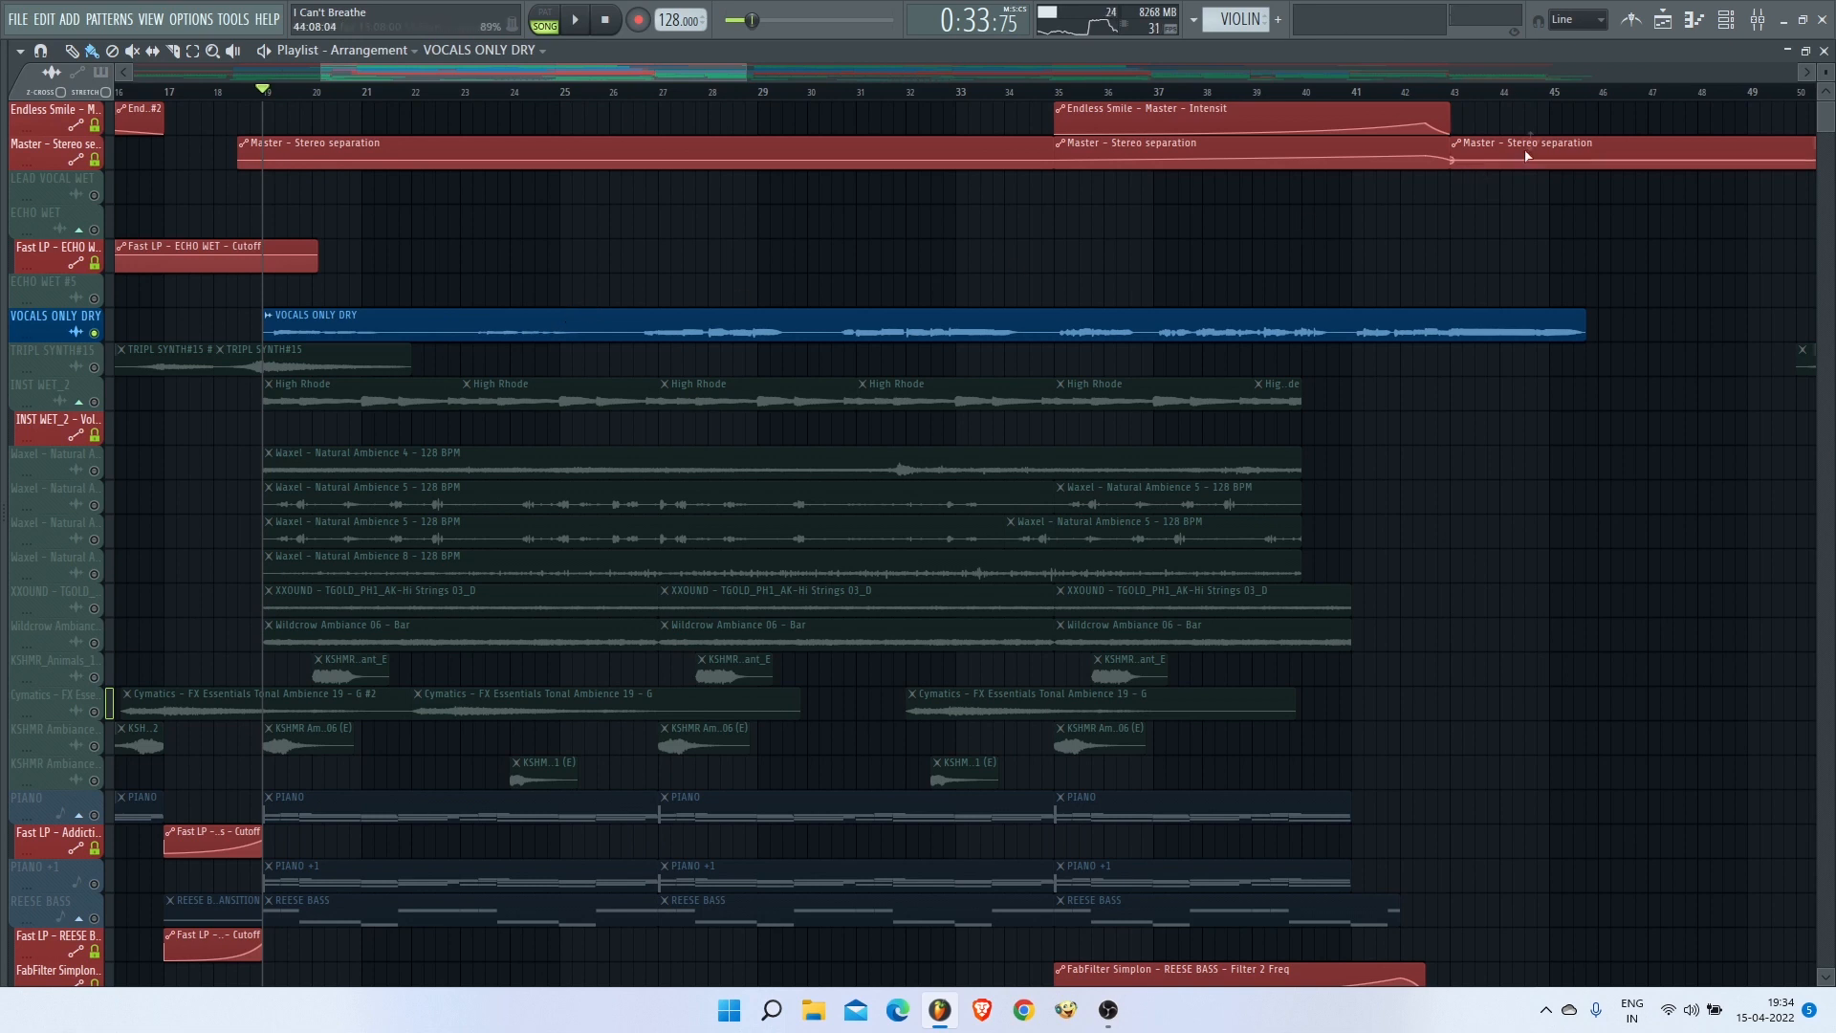
Step: Open the Thickify effect from the VOCALS ONLY DRY mixer channel and hide the mixer
{"action": "left_click", "coordinate": [1759, 23]}
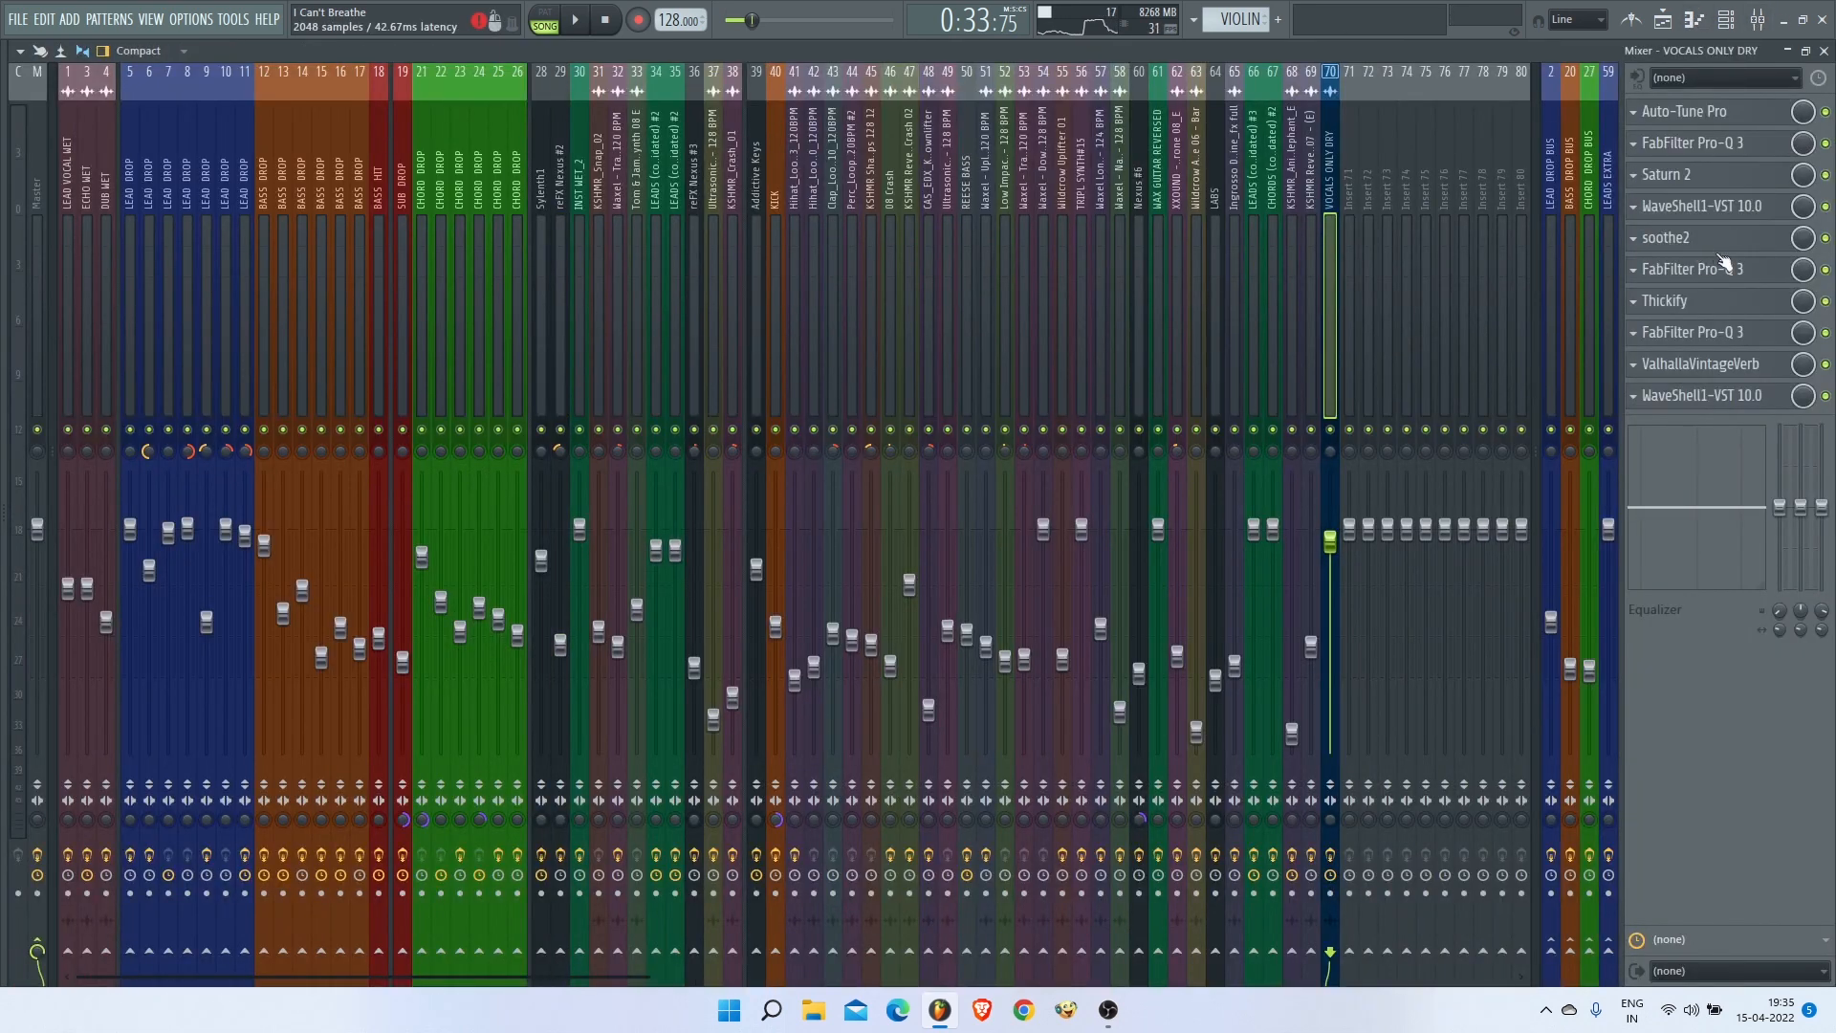
{"action": "left_click", "coordinate": [1717, 311]}
{"action": "key", "text": "F9"}
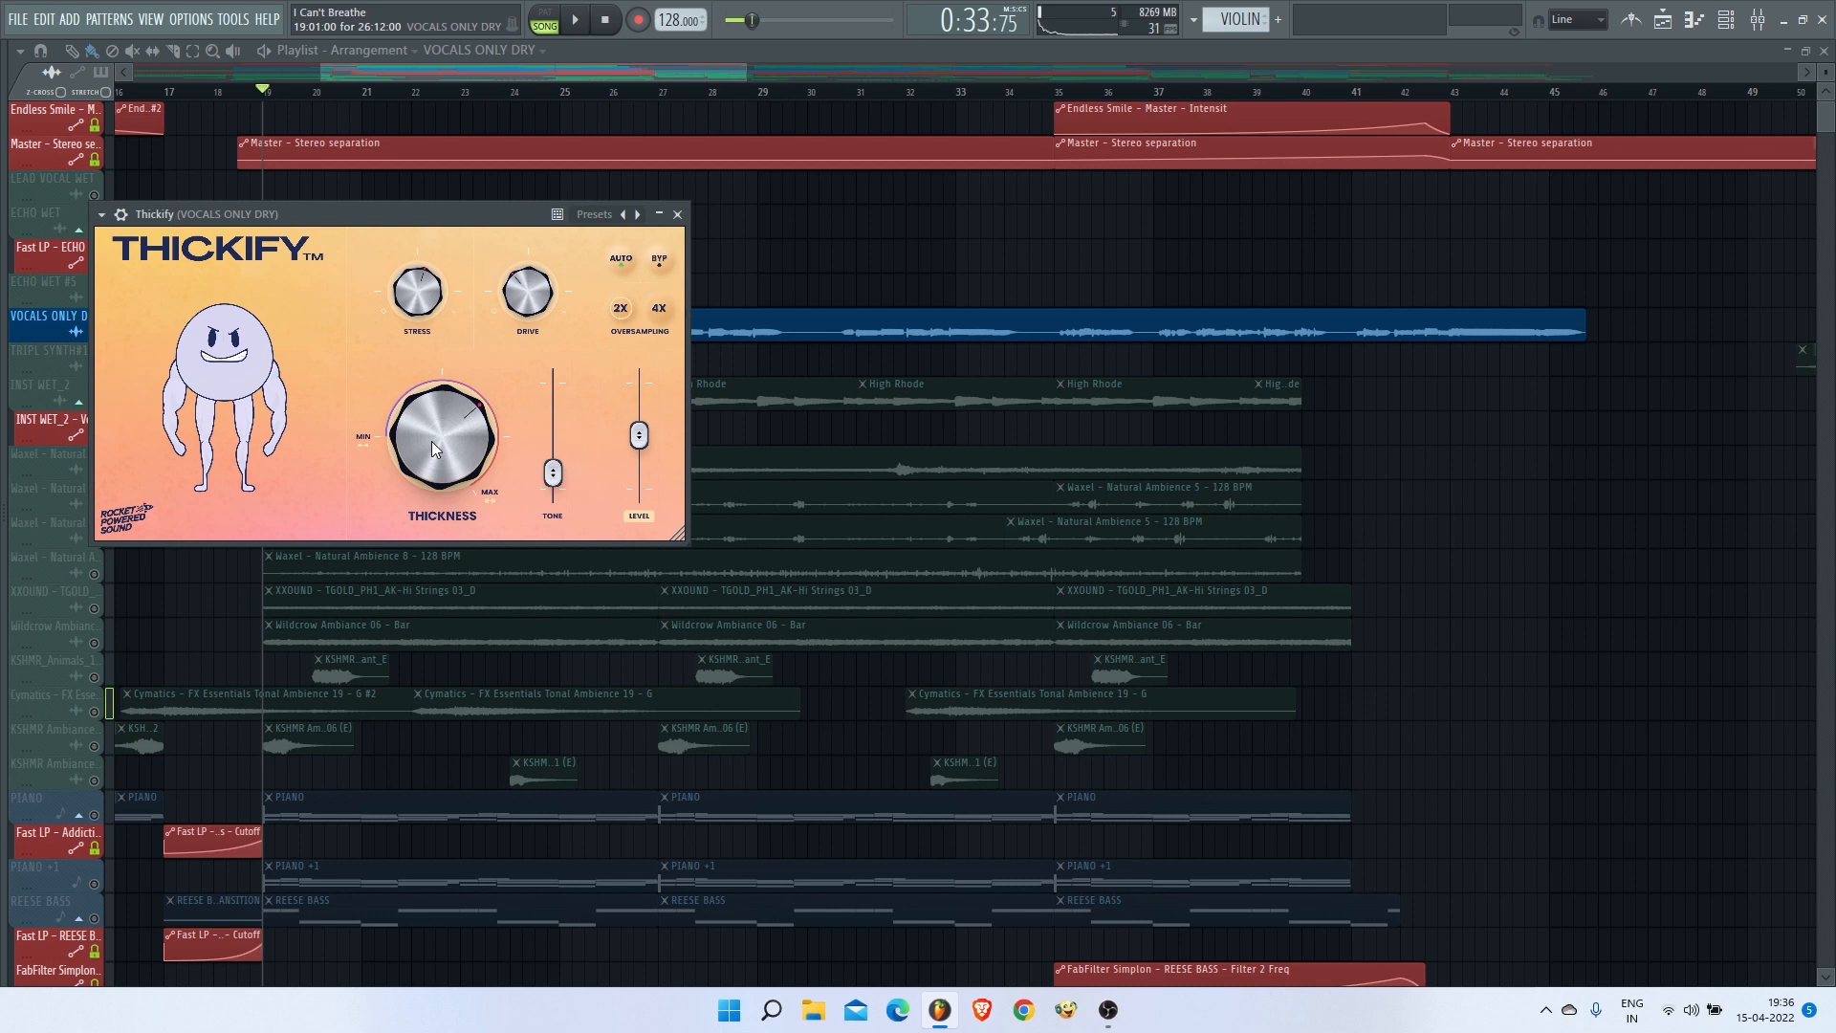
Step: Show Thickify's wrapper options, play the soloed vocals with the effect off and on to compare, and stop playback
{"action": "left_click", "coordinate": [646, 310]}
{"action": "left_click", "coordinate": [120, 215]}
{"action": "key", "text": "space"}
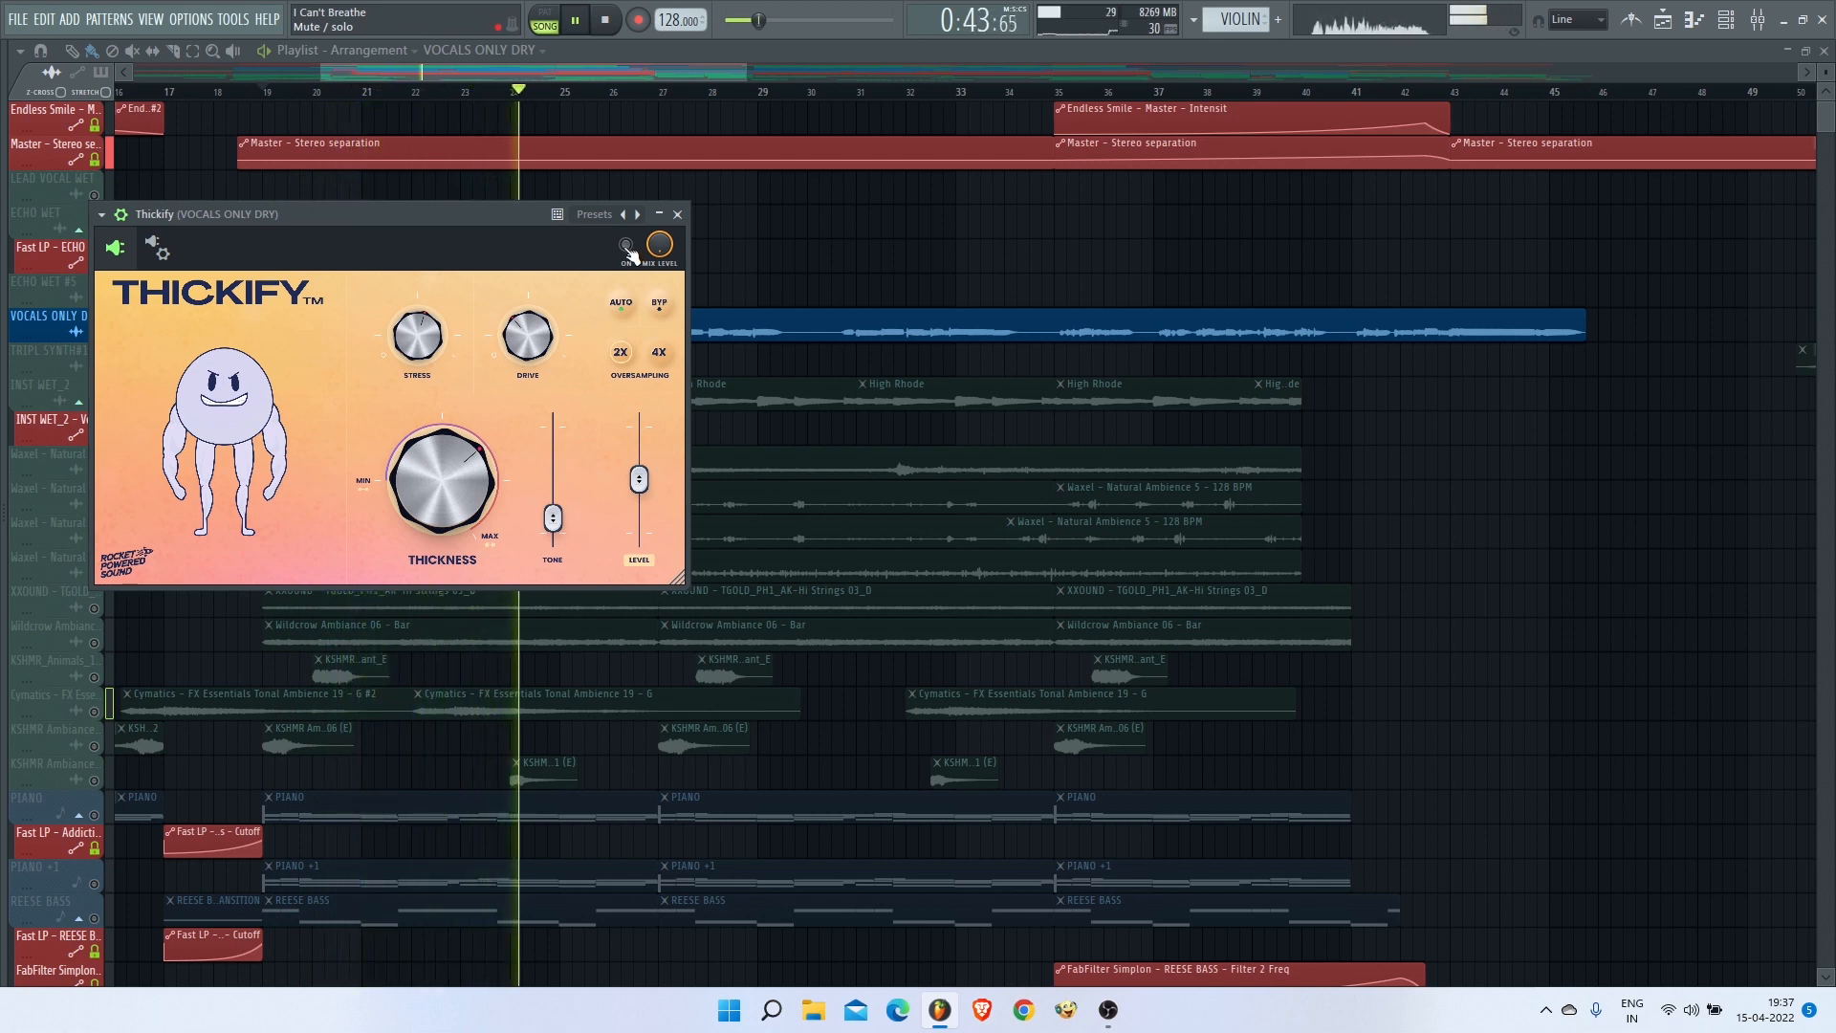
{"action": "left_click", "coordinate": [603, 18]}
{"action": "left_click", "coordinate": [577, 20]}
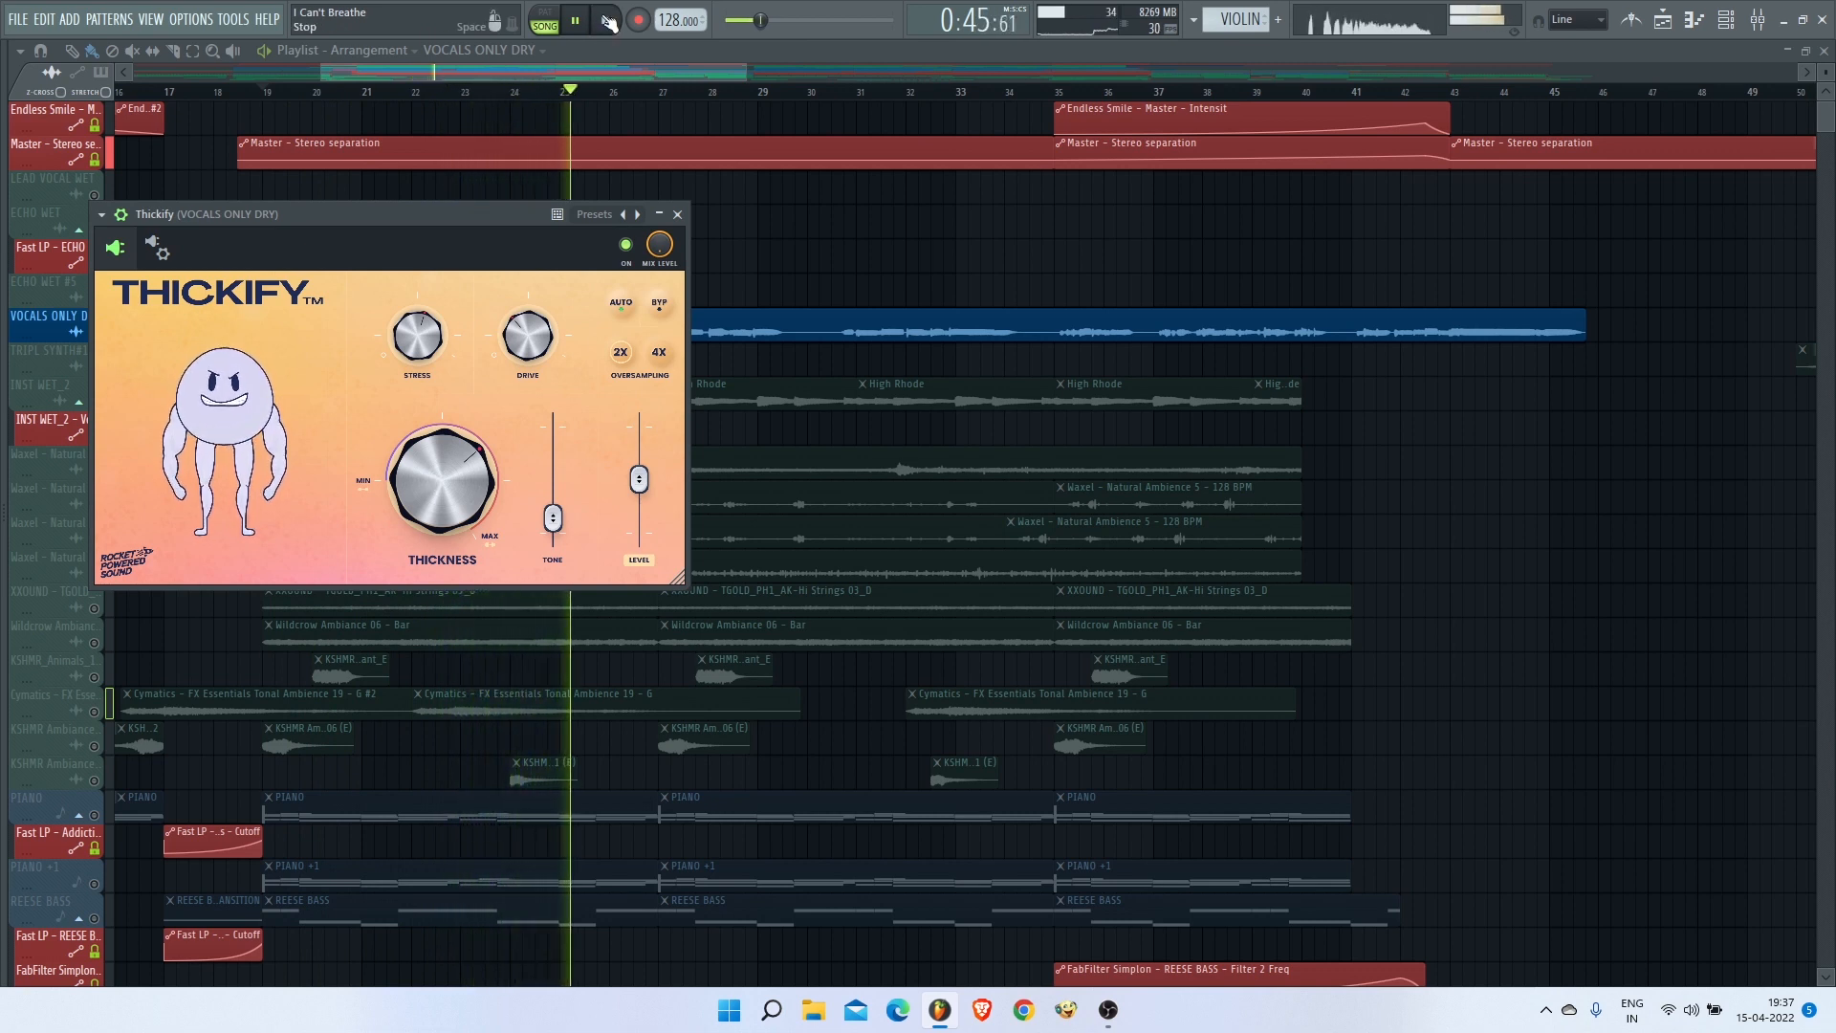
{"action": "left_click", "coordinate": [608, 21]}
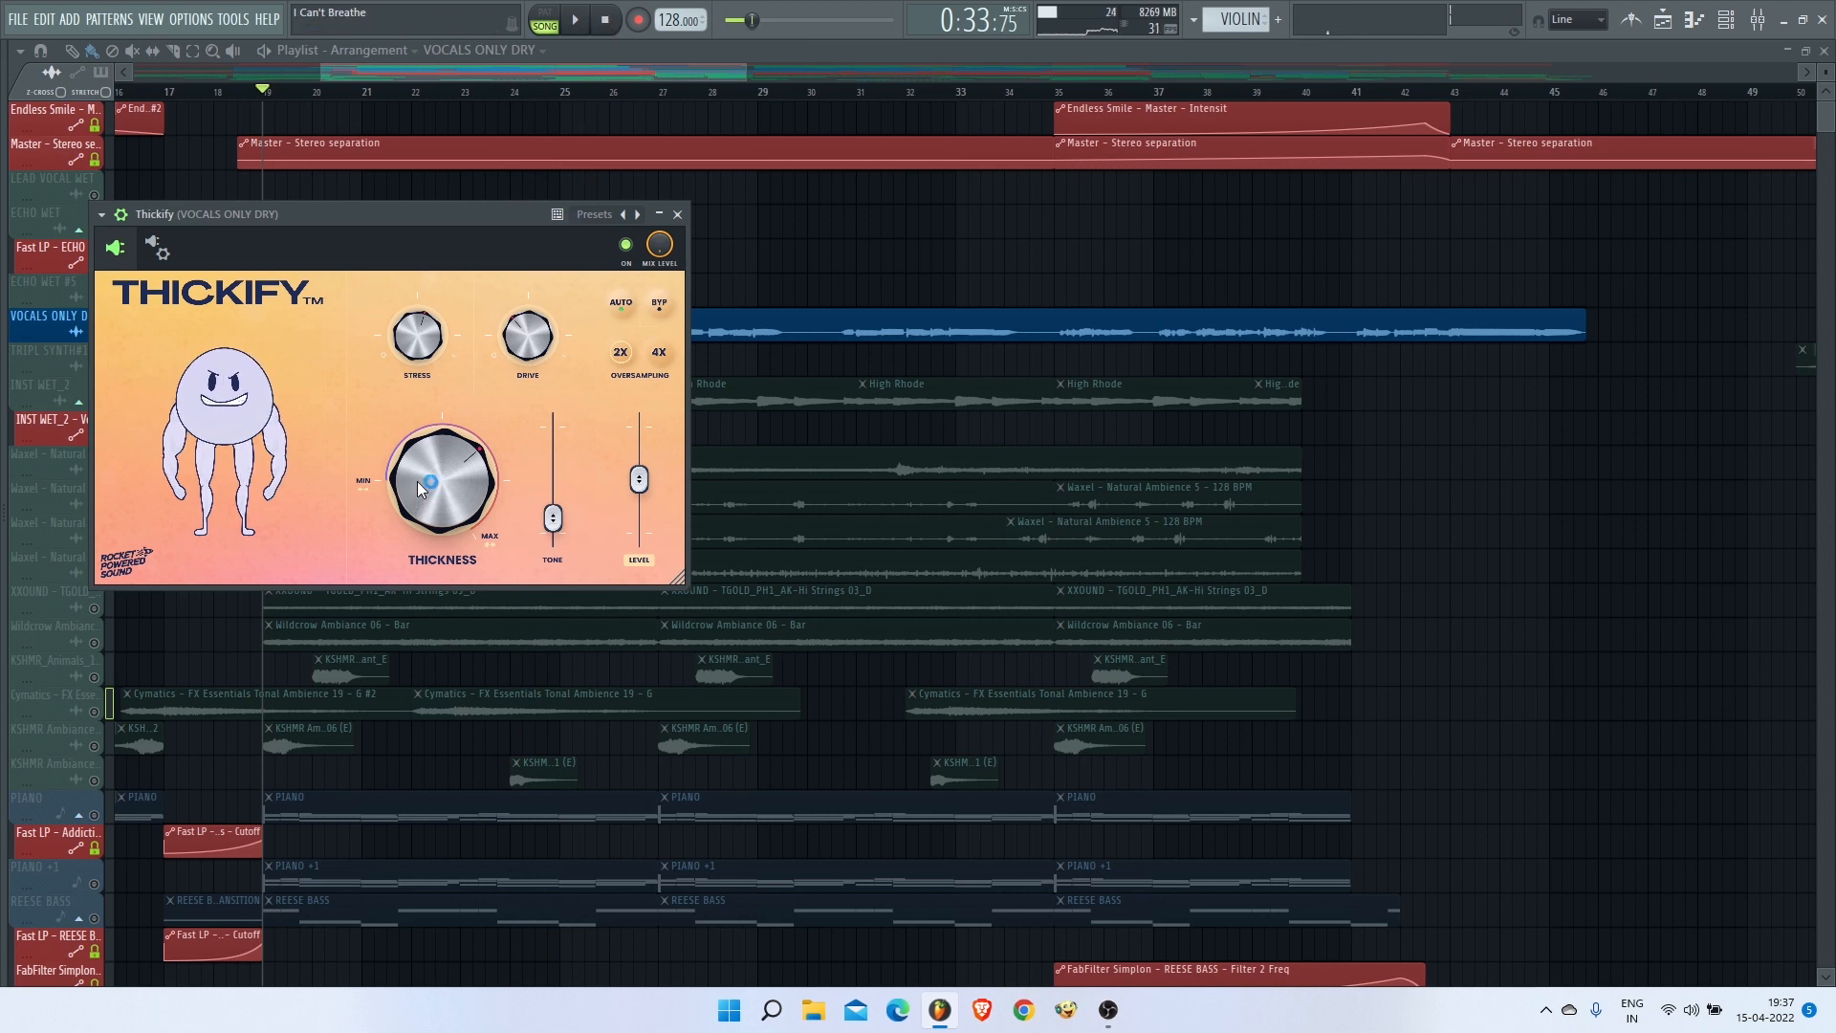
Step: Raise Thickify's Thickness to 1.00, listen to the soloed vocals with it, and stop playback
{"action": "left_click_drag", "start_coordinate": [417, 480], "coordinate": [479, 292]}
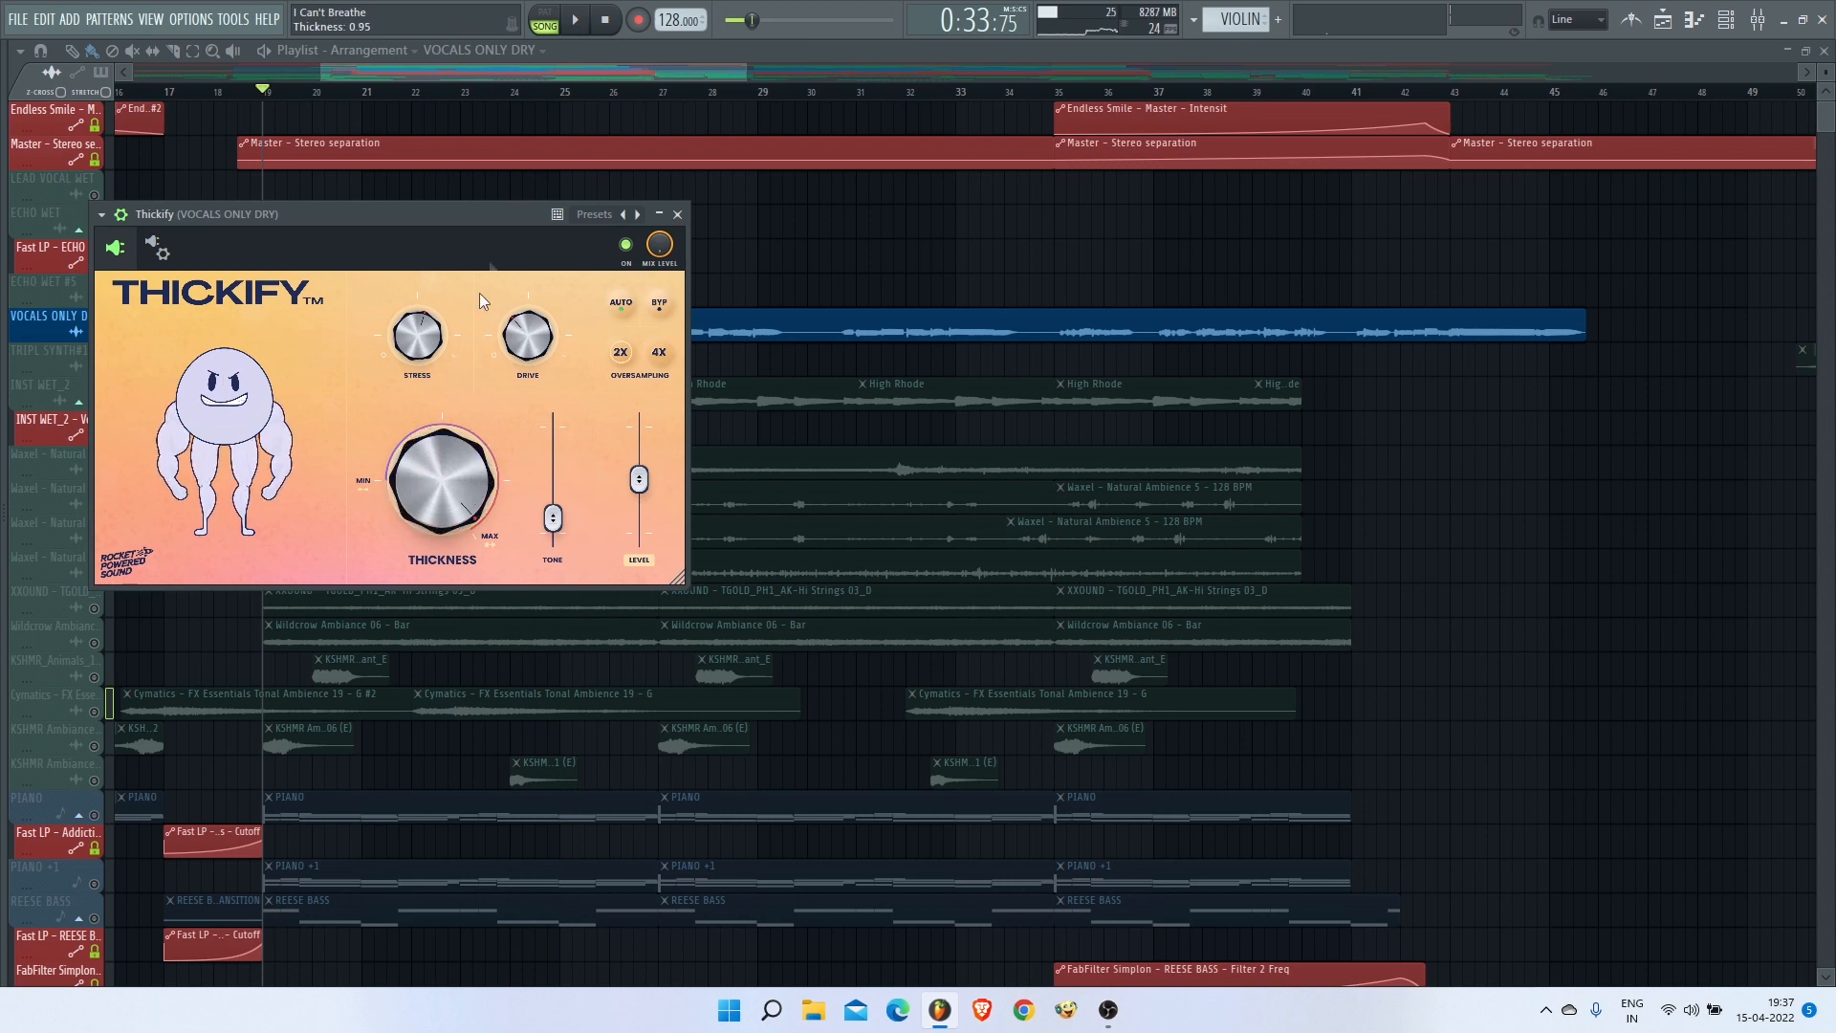
{"action": "left_click", "coordinate": [579, 21]}
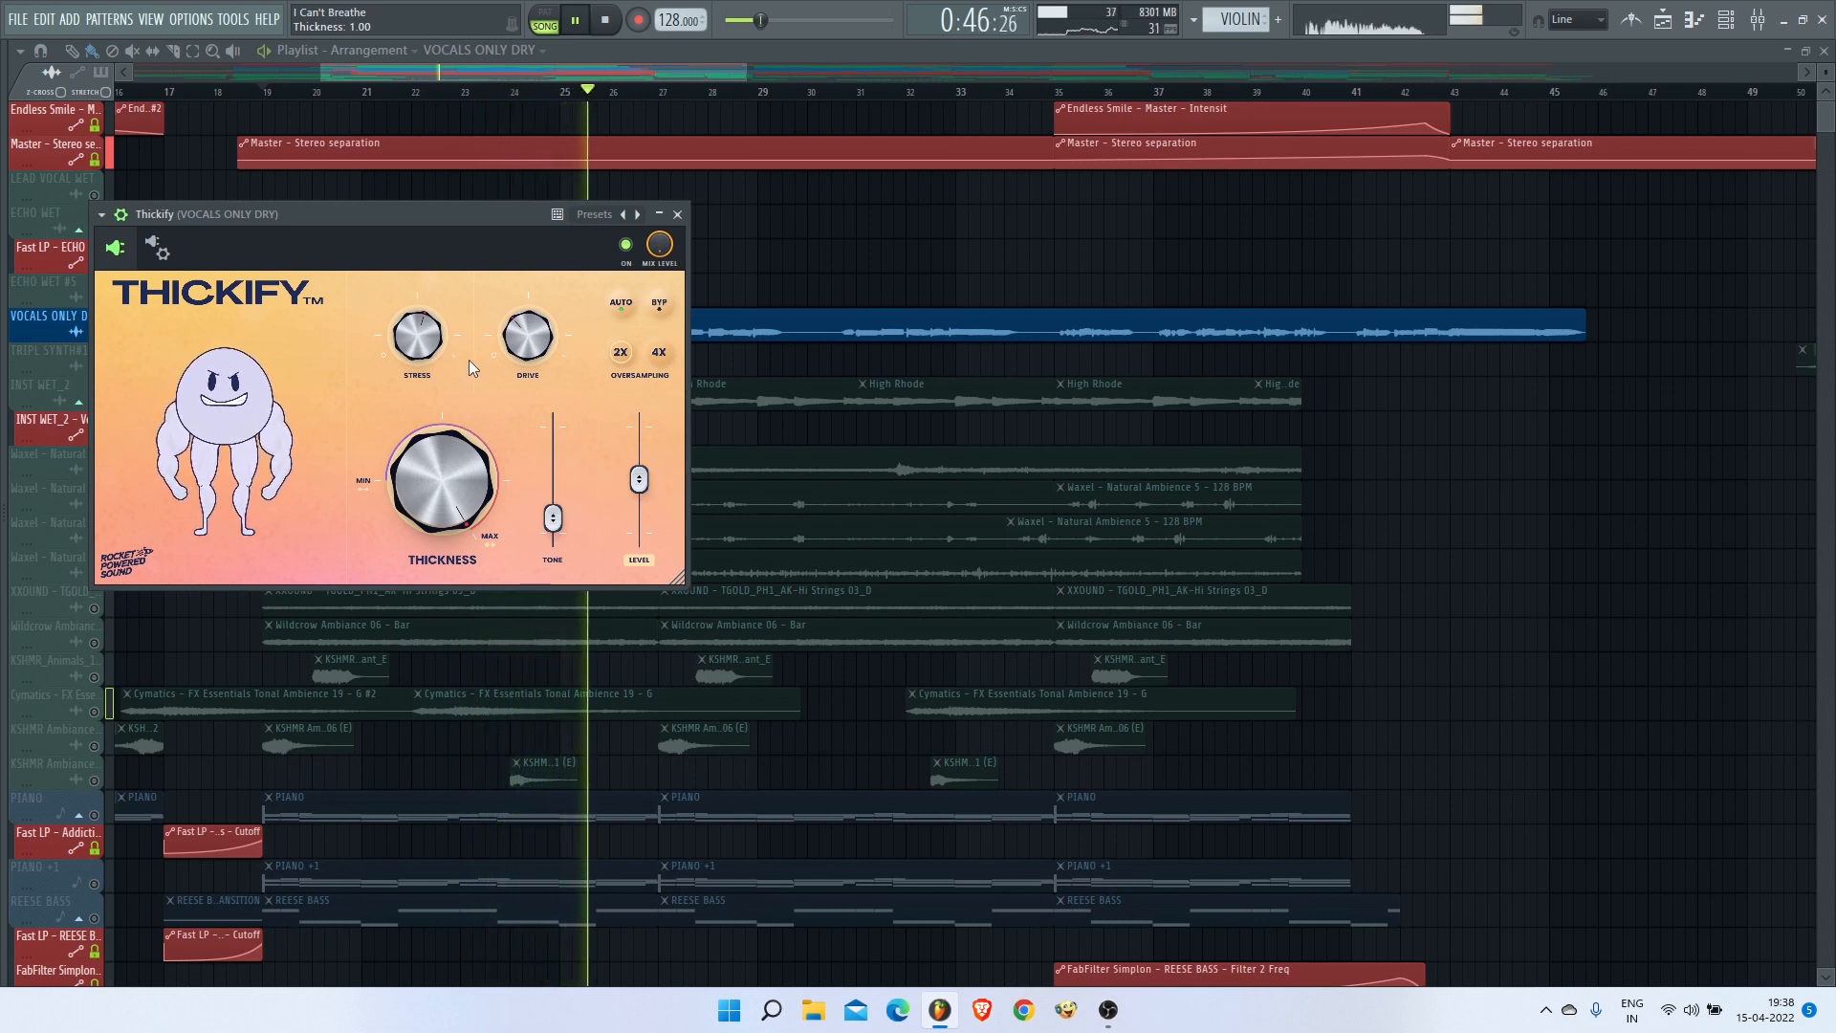
{"action": "left_click", "coordinate": [606, 21]}
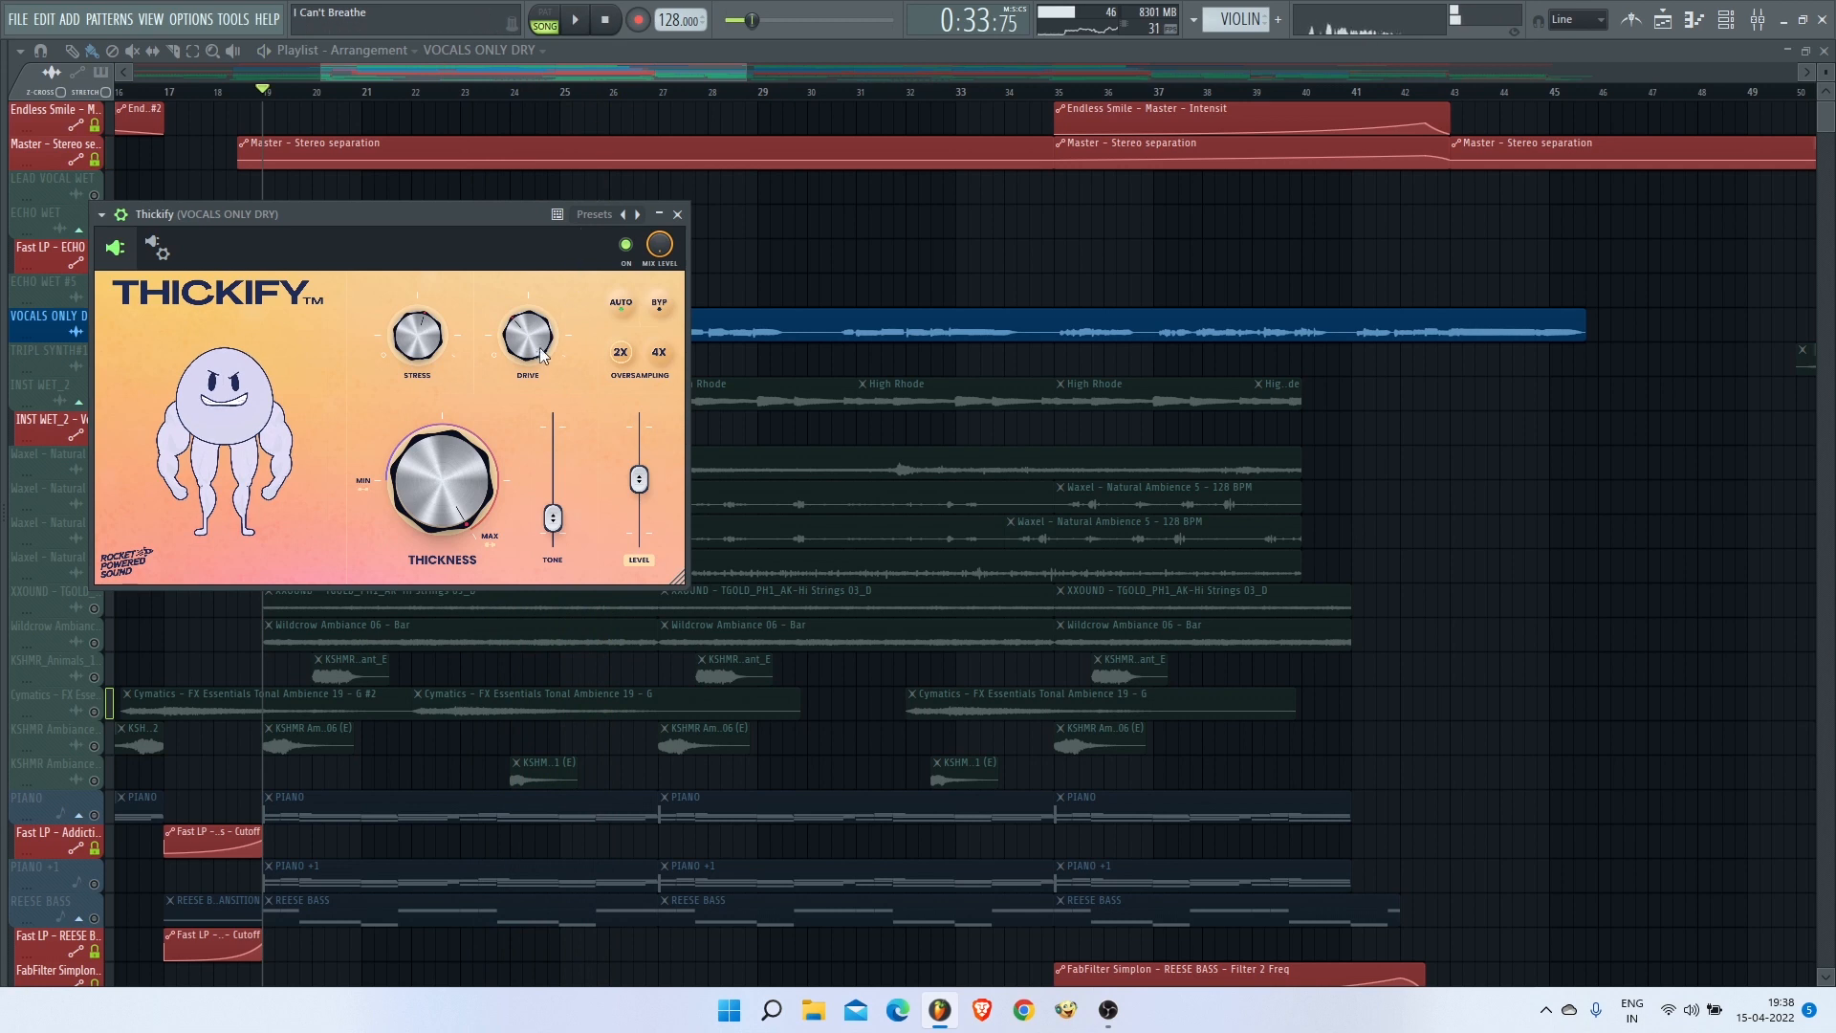
Step: Raise Thickify's Drive, move the plugin window aside, adjust Drive down and up while the vocals play, and stop playback
{"action": "left_click_drag", "start_coordinate": [541, 358], "coordinate": [537, 278]}
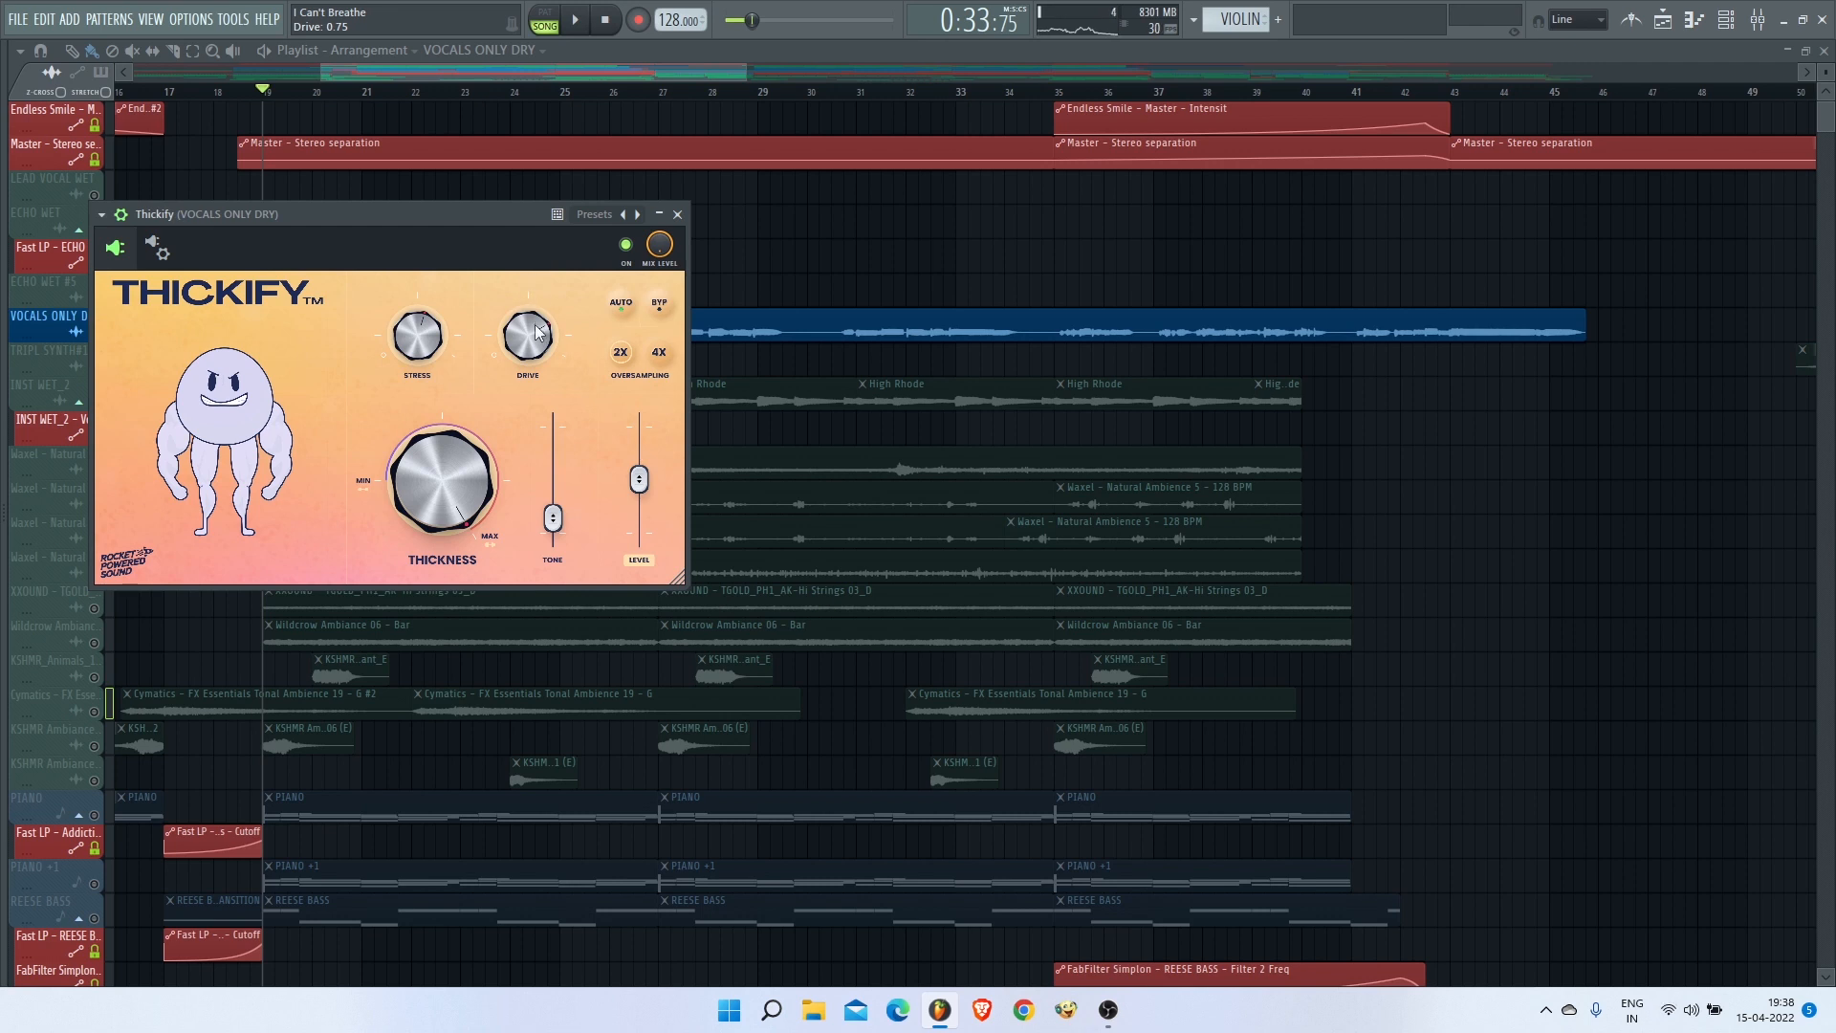
{"action": "left_click_drag", "start_coordinate": [530, 341], "coordinate": [525, 293]}
{"action": "left_click_drag", "start_coordinate": [484, 211], "coordinate": [712, 192]}
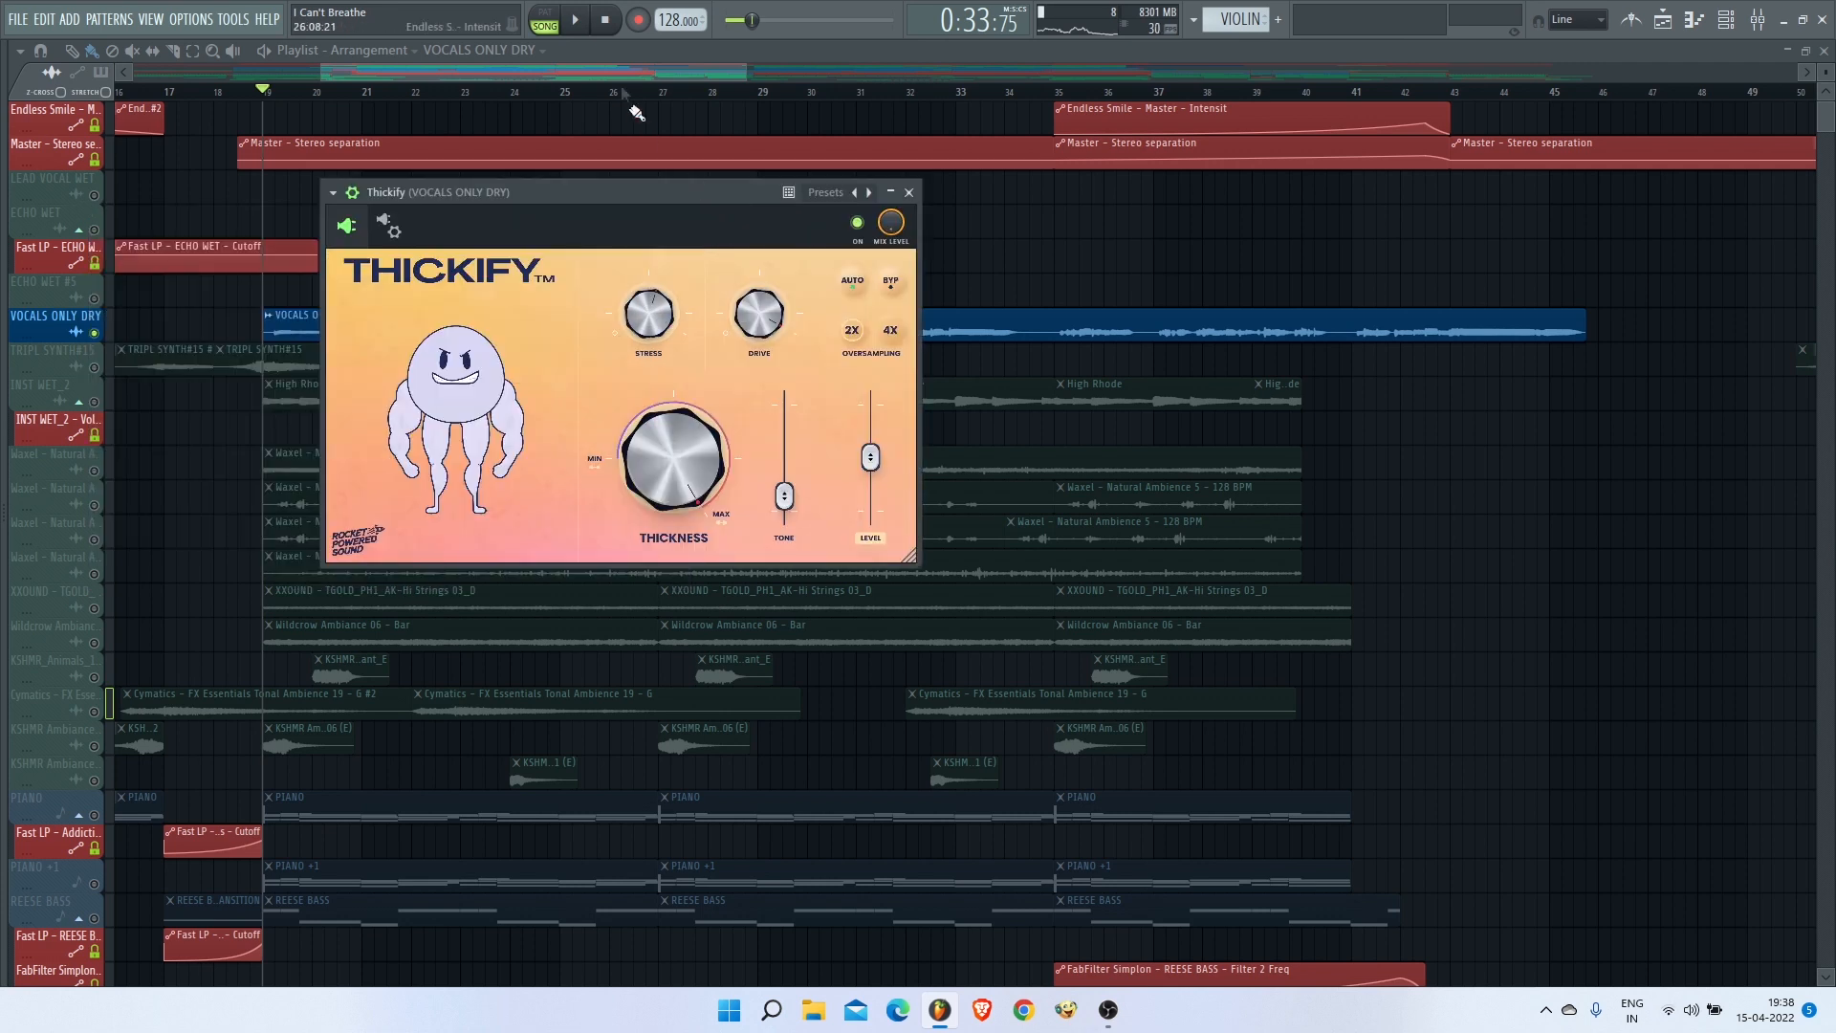
{"action": "left_click", "coordinate": [582, 21]}
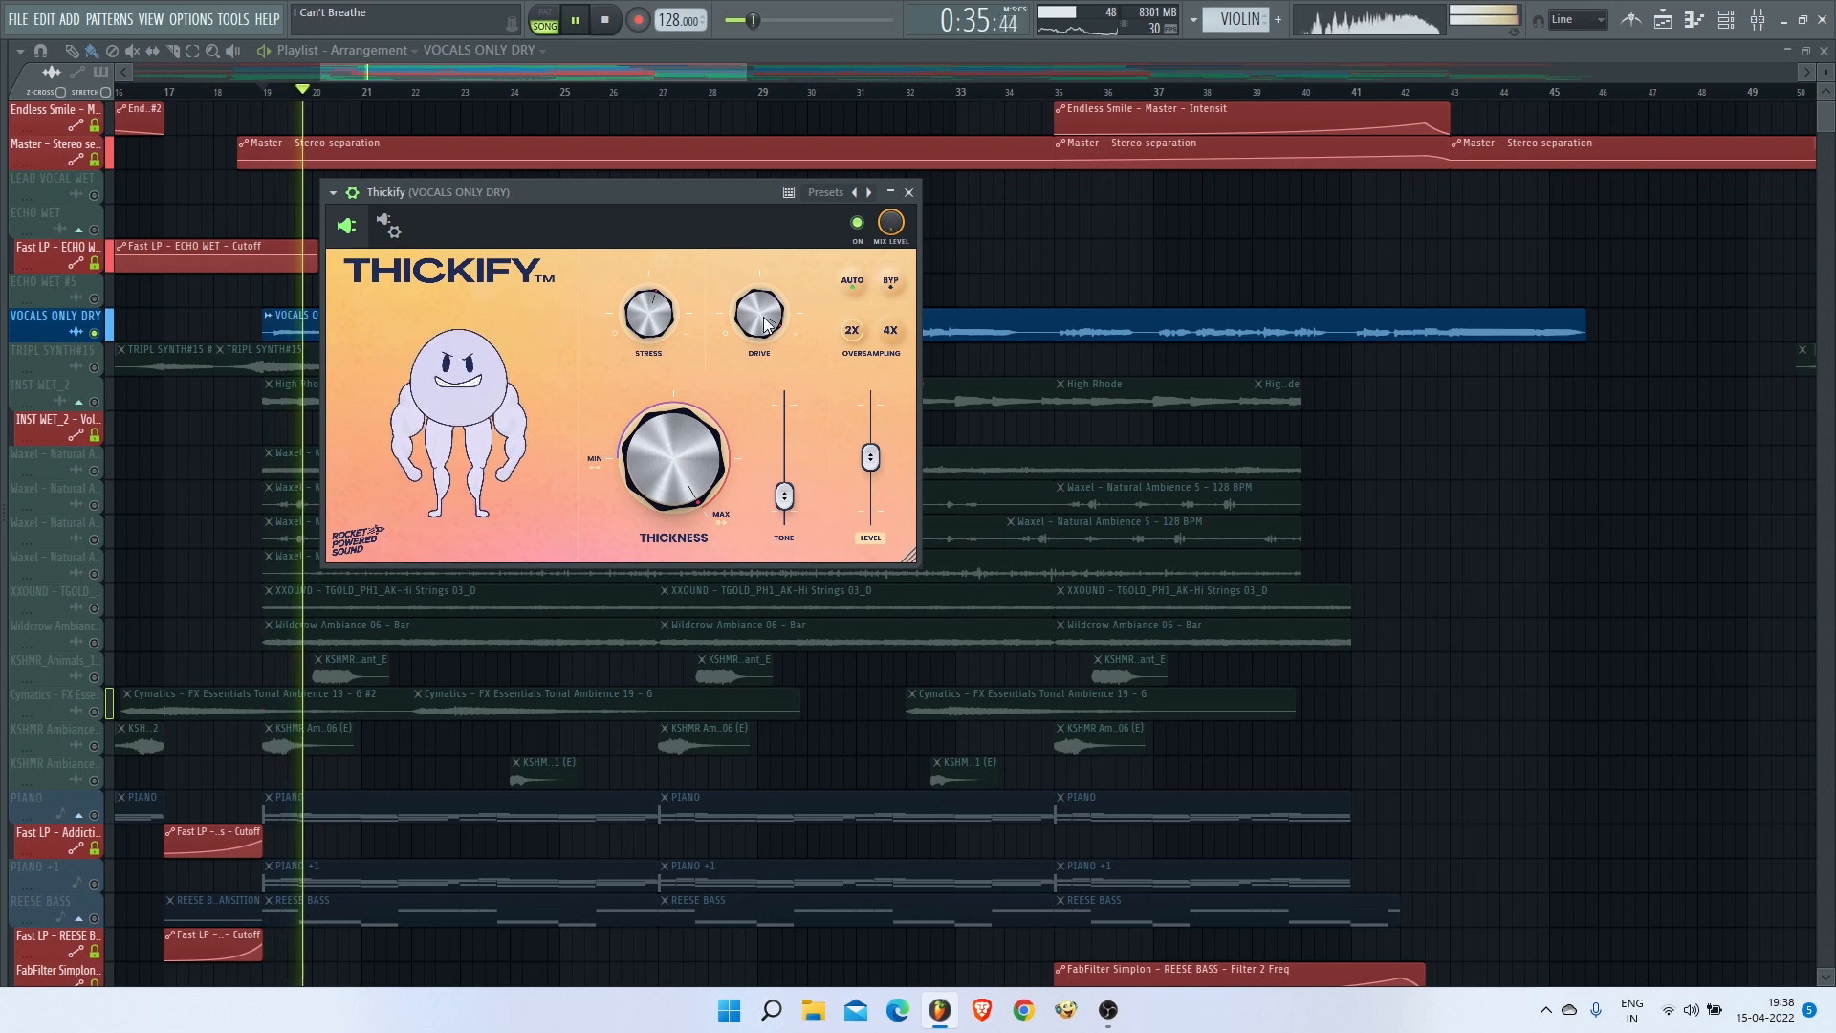
{"action": "left_click_drag", "start_coordinate": [765, 326], "coordinate": [762, 417]}
{"action": "left_click_drag", "start_coordinate": [755, 317], "coordinate": [757, 310]}
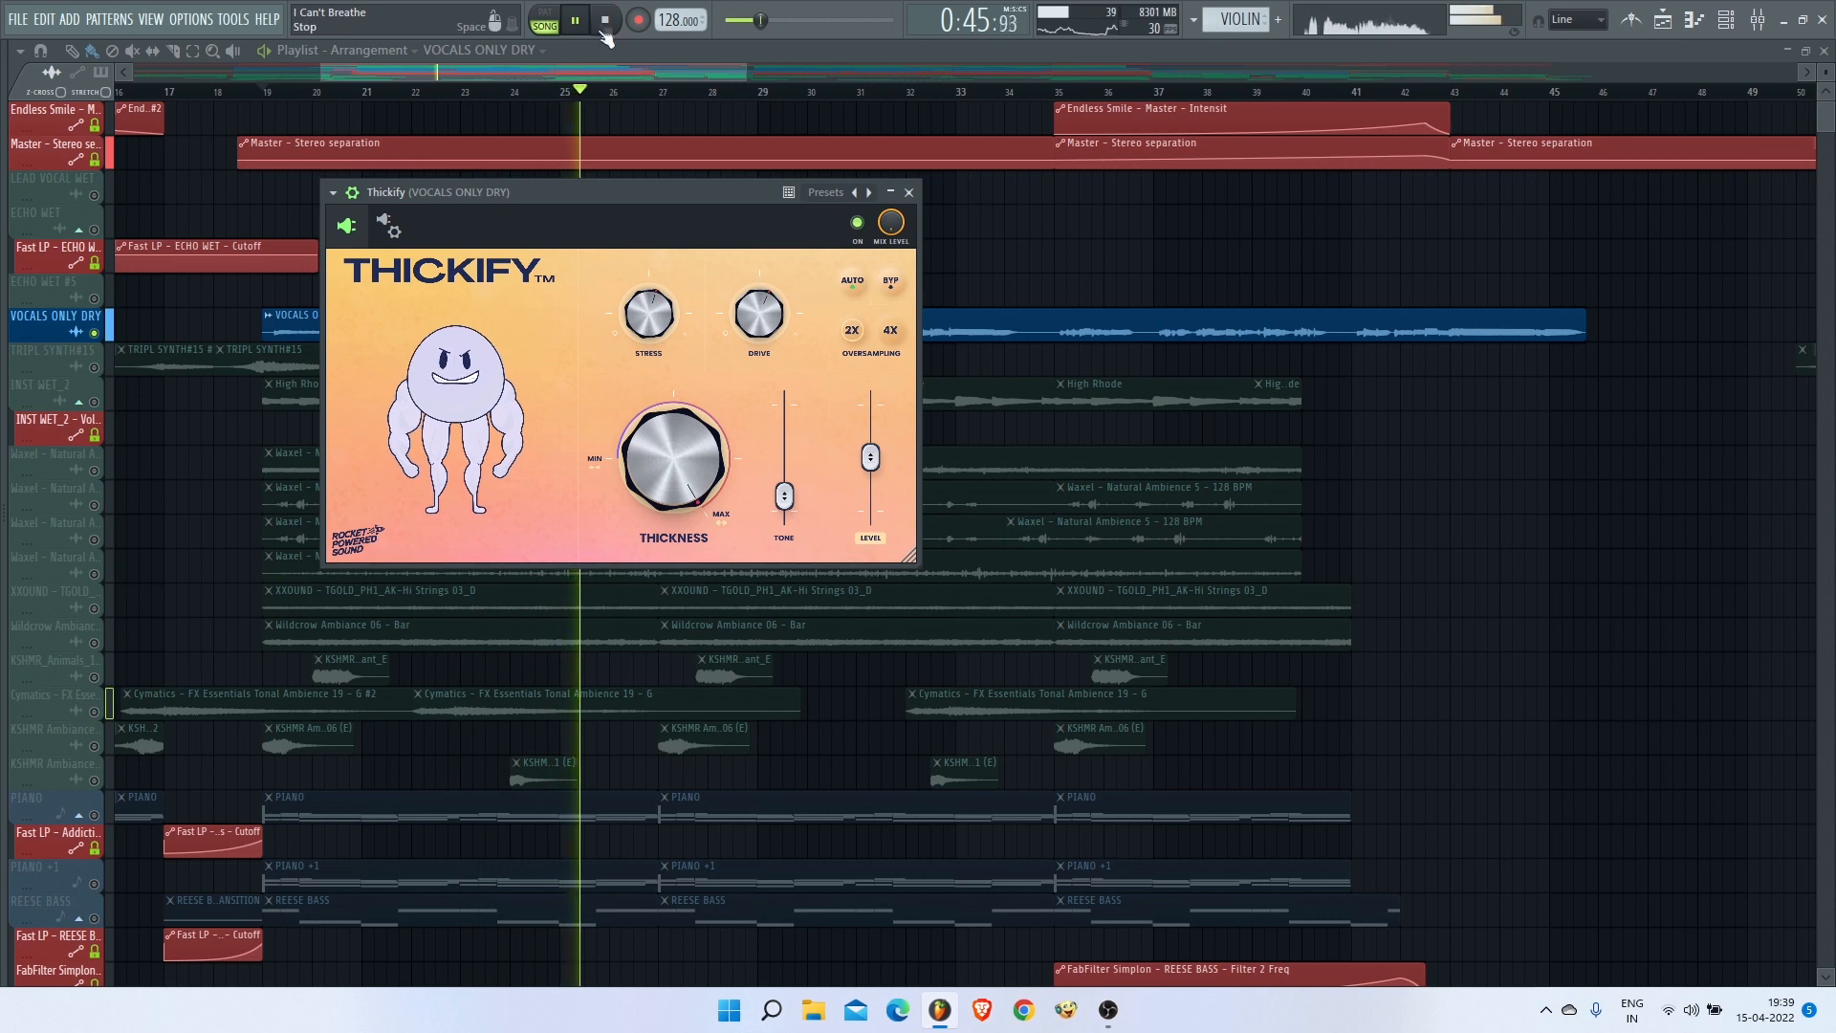
{"action": "key", "text": "space"}
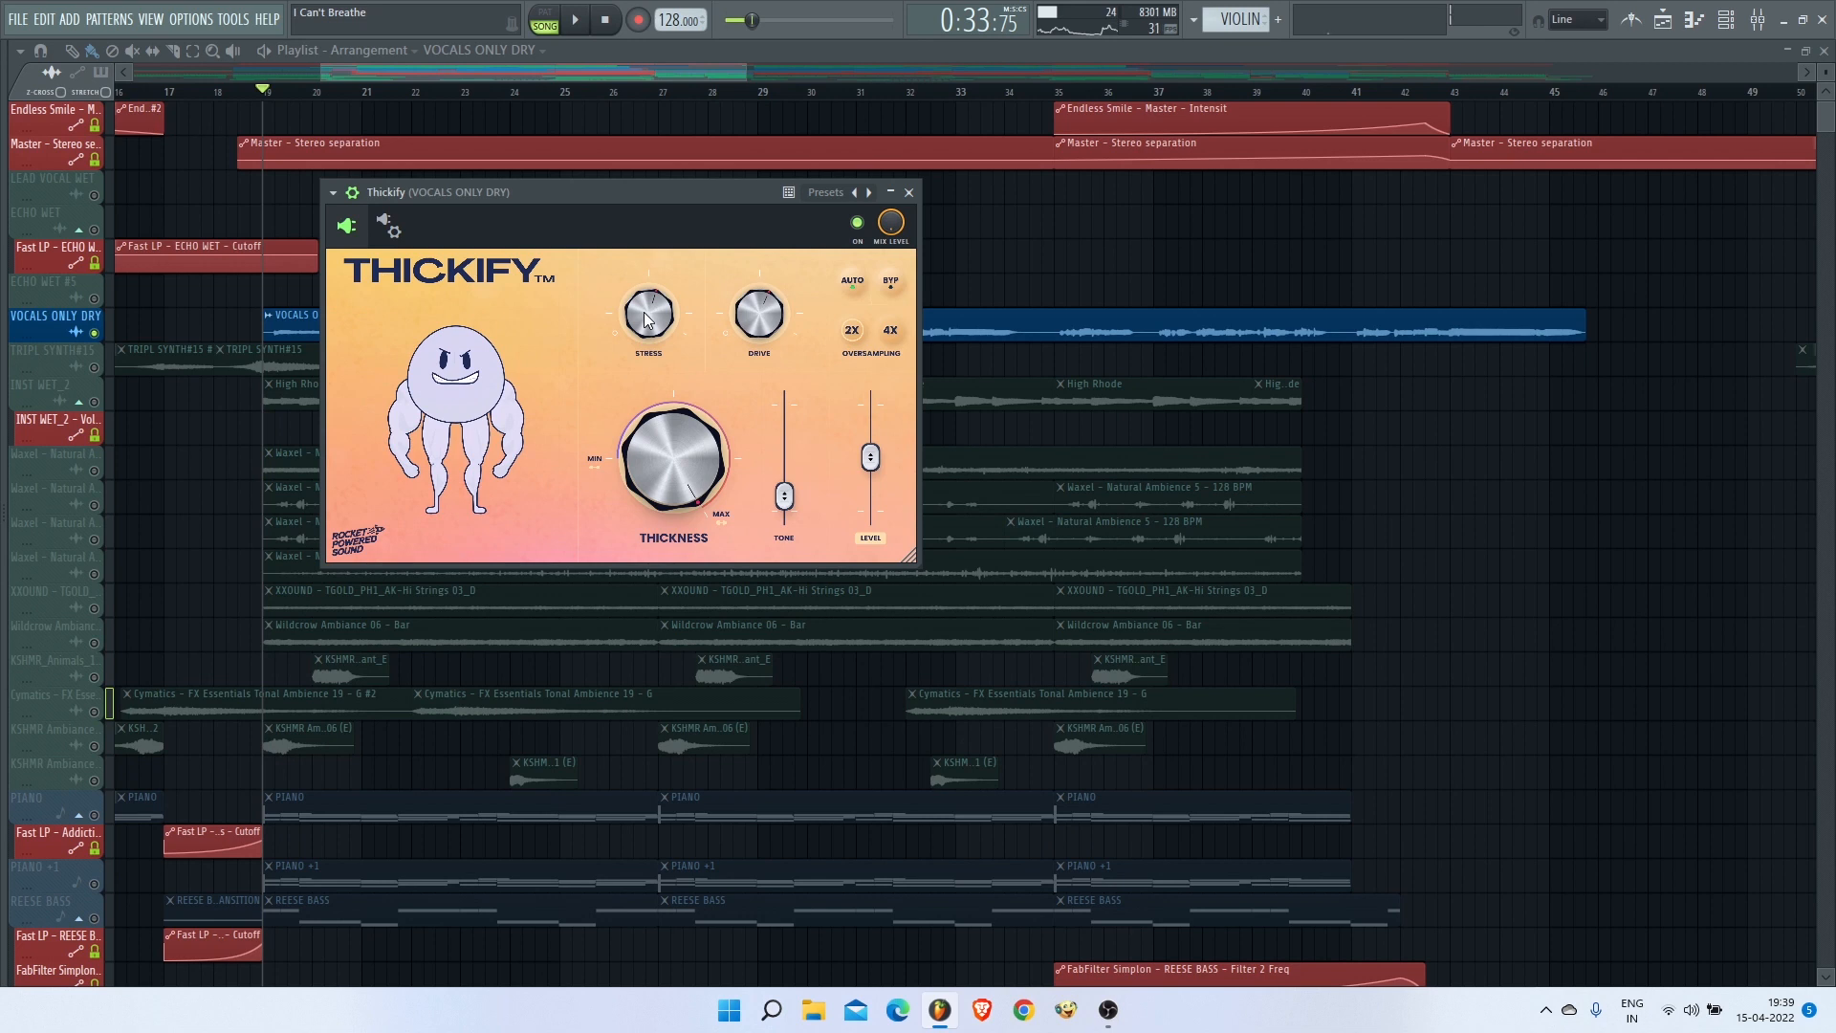
Step: Play the vocals while raising Thickify's Stress to 1.00 and lowering it to 0.00
{"action": "key", "text": "space"}
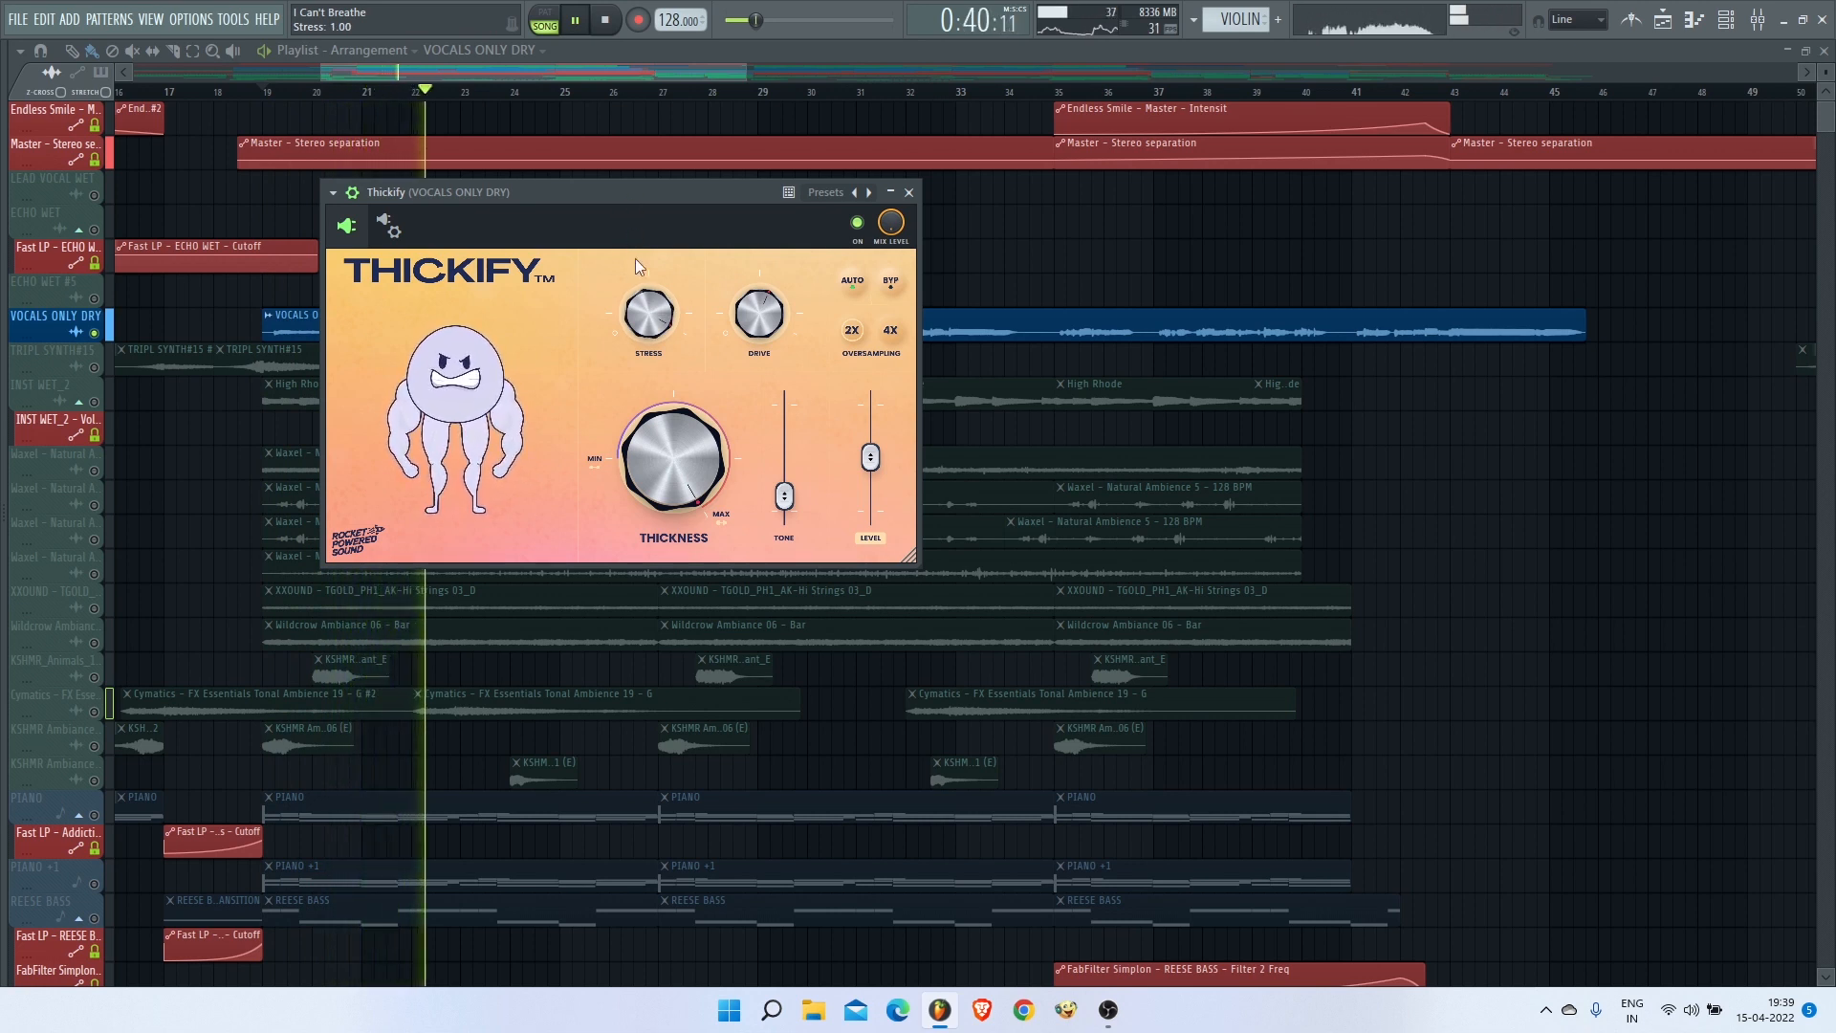
{"action": "left_click_drag", "start_coordinate": [639, 323], "coordinate": [675, 633]}
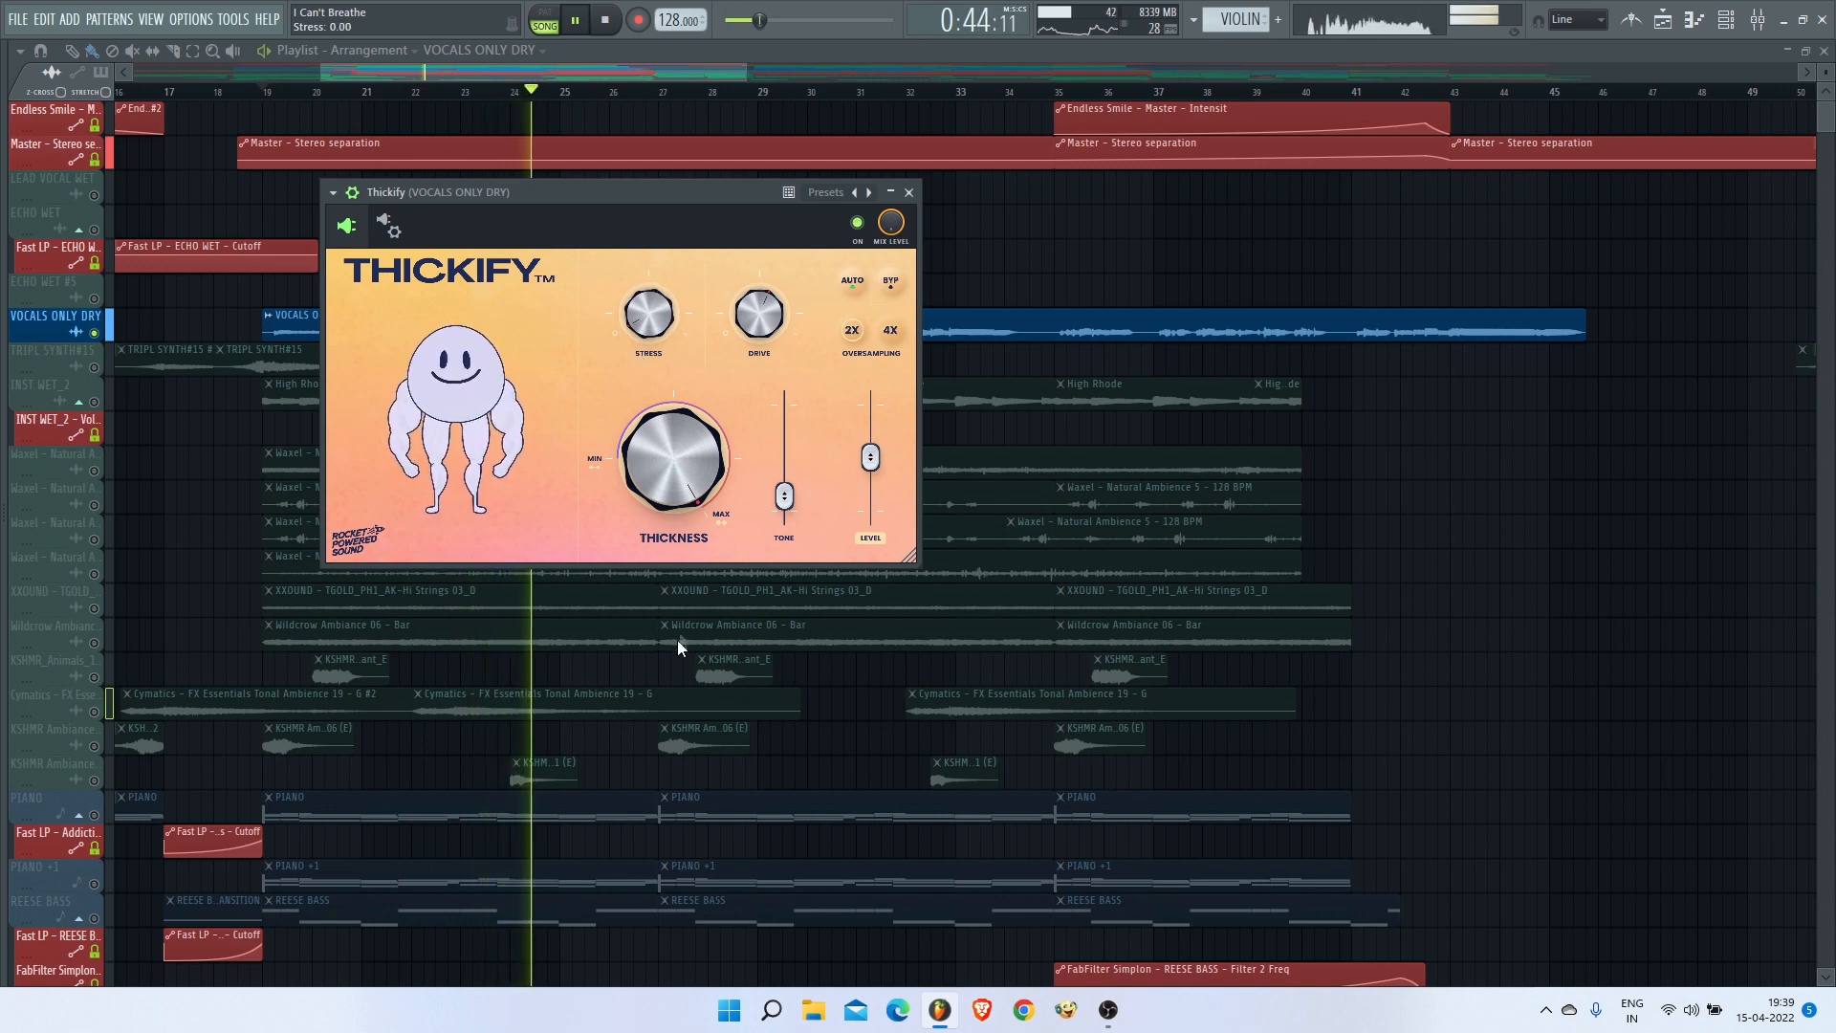
Step: Raise Thickify's Stress to 0.58 while the vocals play, and stop playback
{"action": "left_click_drag", "start_coordinate": [681, 514], "coordinate": [683, 415]}
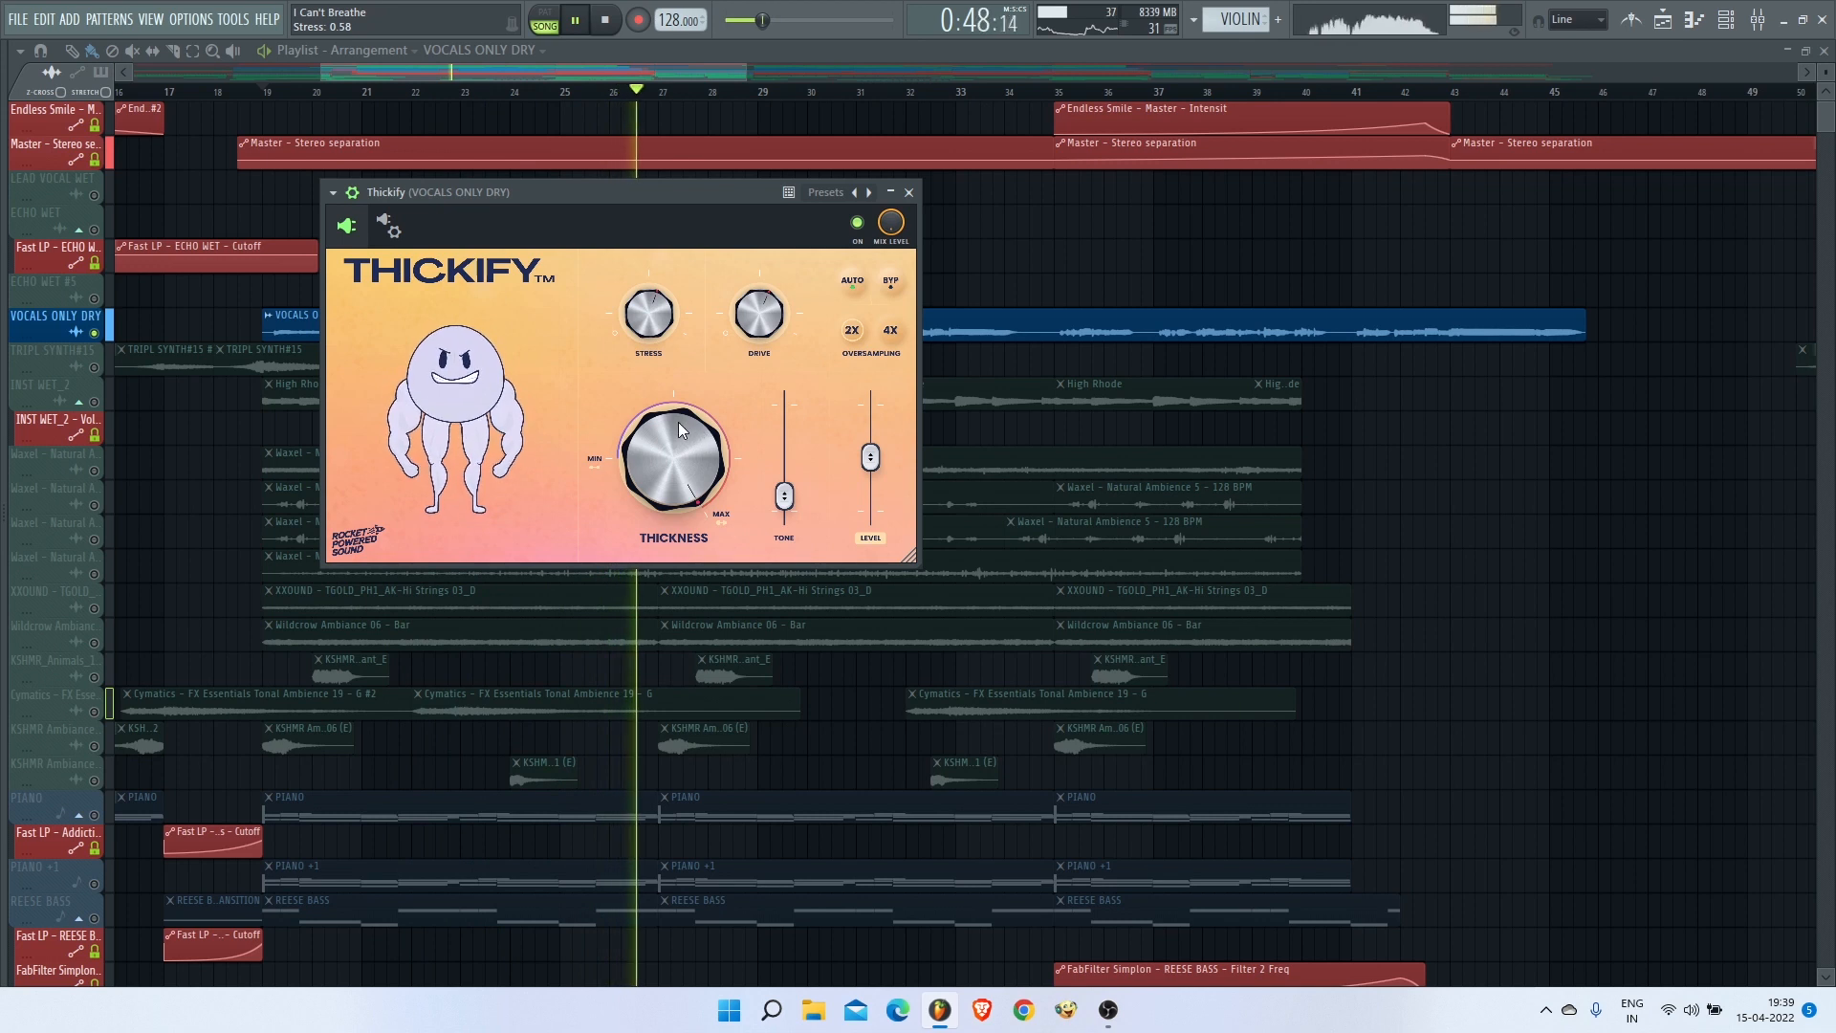
{"action": "left_click", "coordinate": [608, 22]}
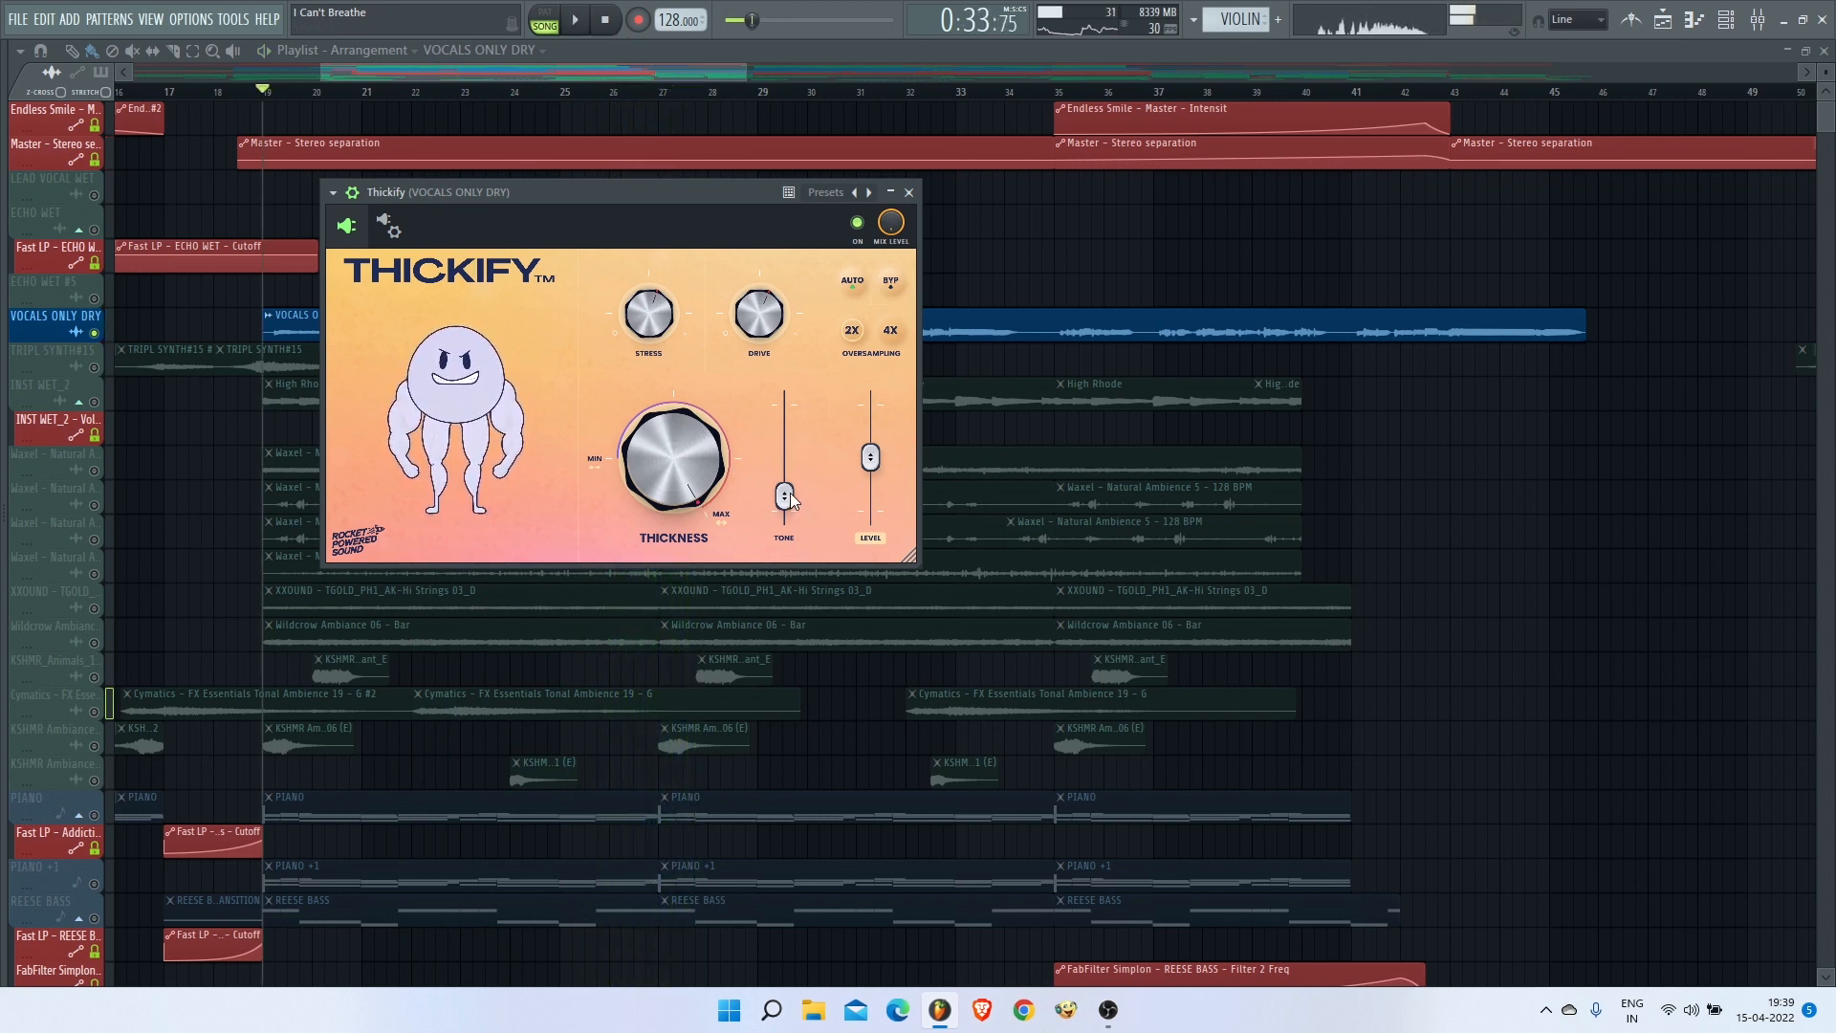
Step: Try Thickify's Tone near its maximum while playing the soloed vocals, stop playback, and lower Tone back down
{"action": "left_click_drag", "start_coordinate": [790, 492], "coordinate": [799, 386]}
{"action": "left_click", "coordinate": [577, 23]}
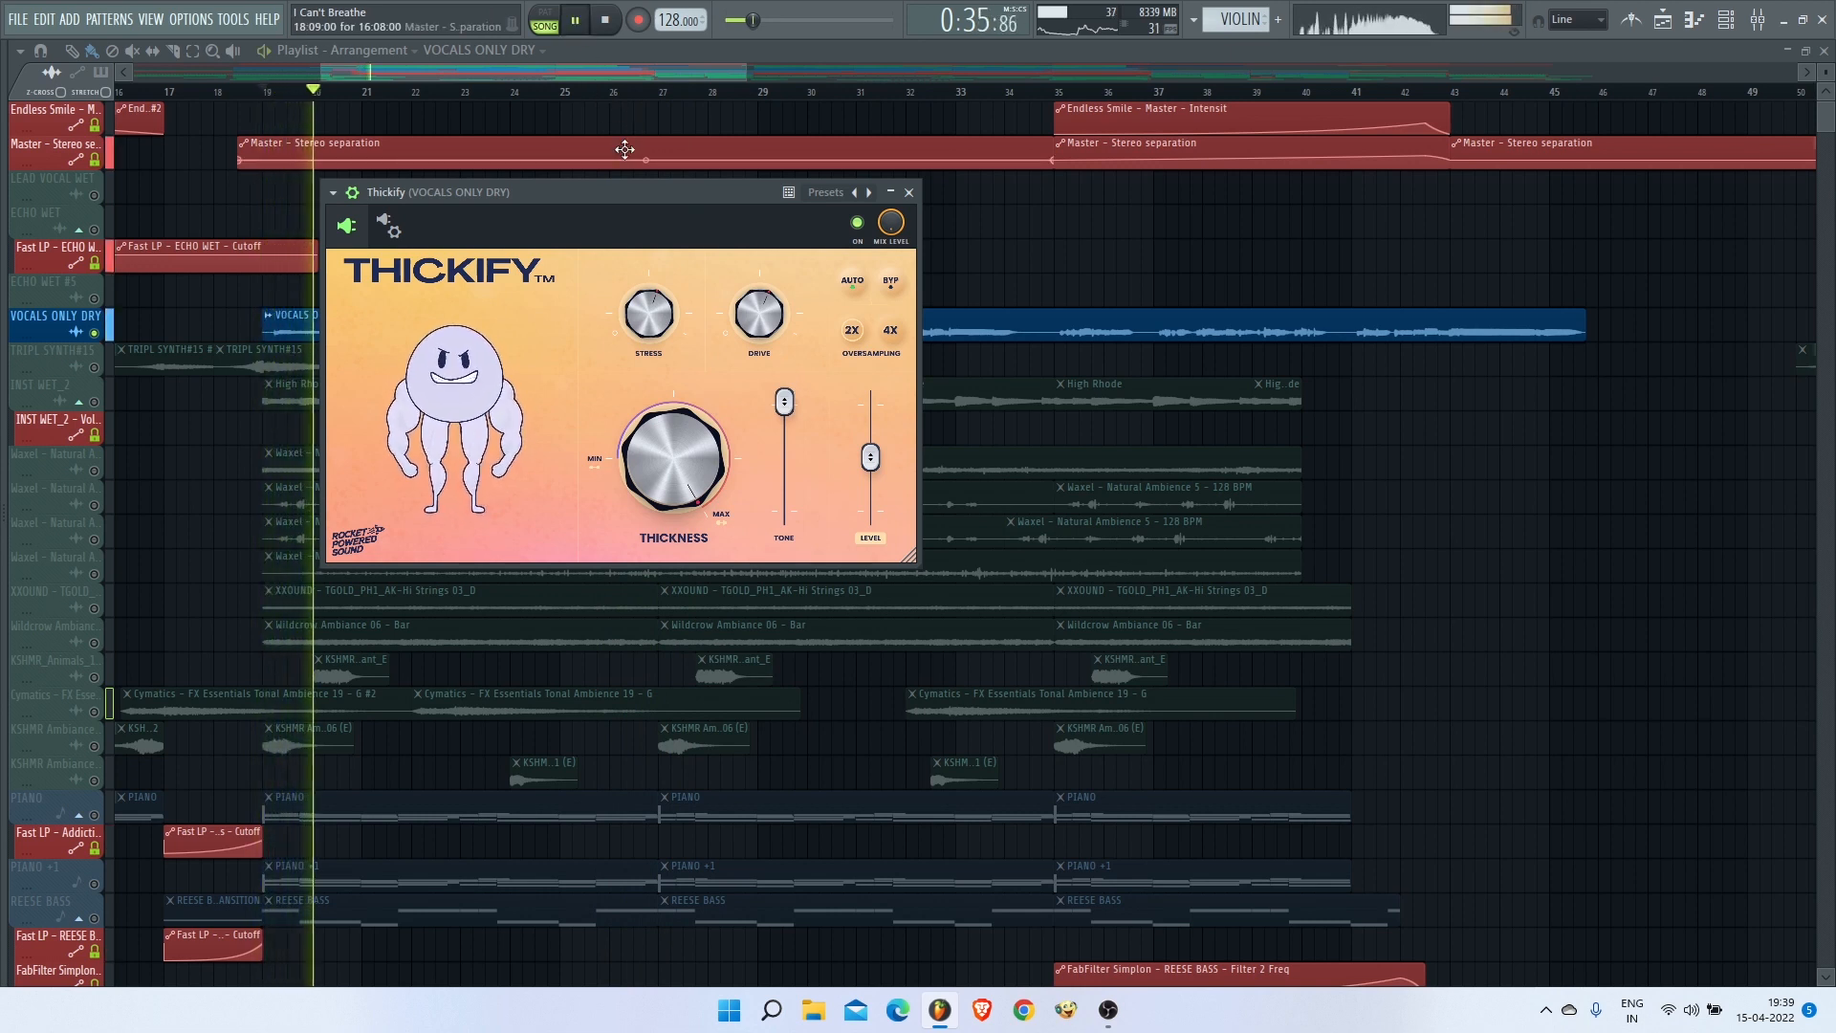
{"action": "left_click", "coordinate": [606, 23]}
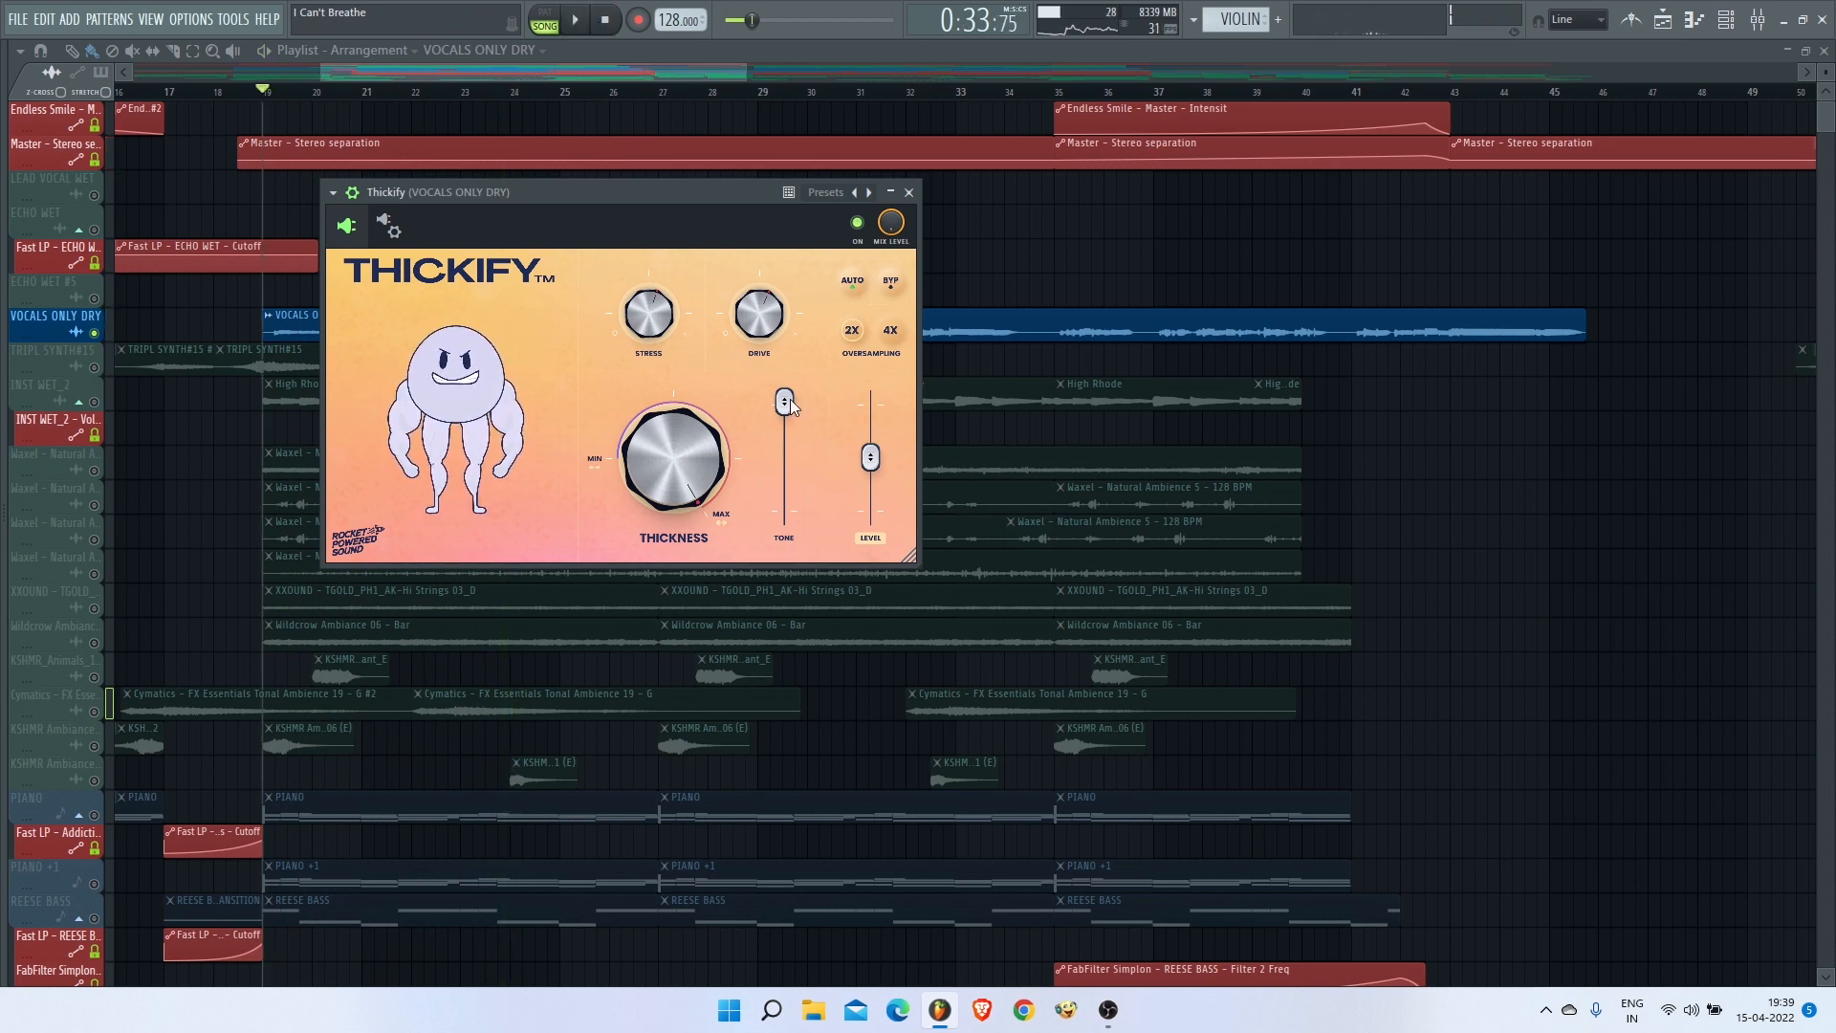
{"action": "left_click_drag", "start_coordinate": [788, 408], "coordinate": [779, 495]}
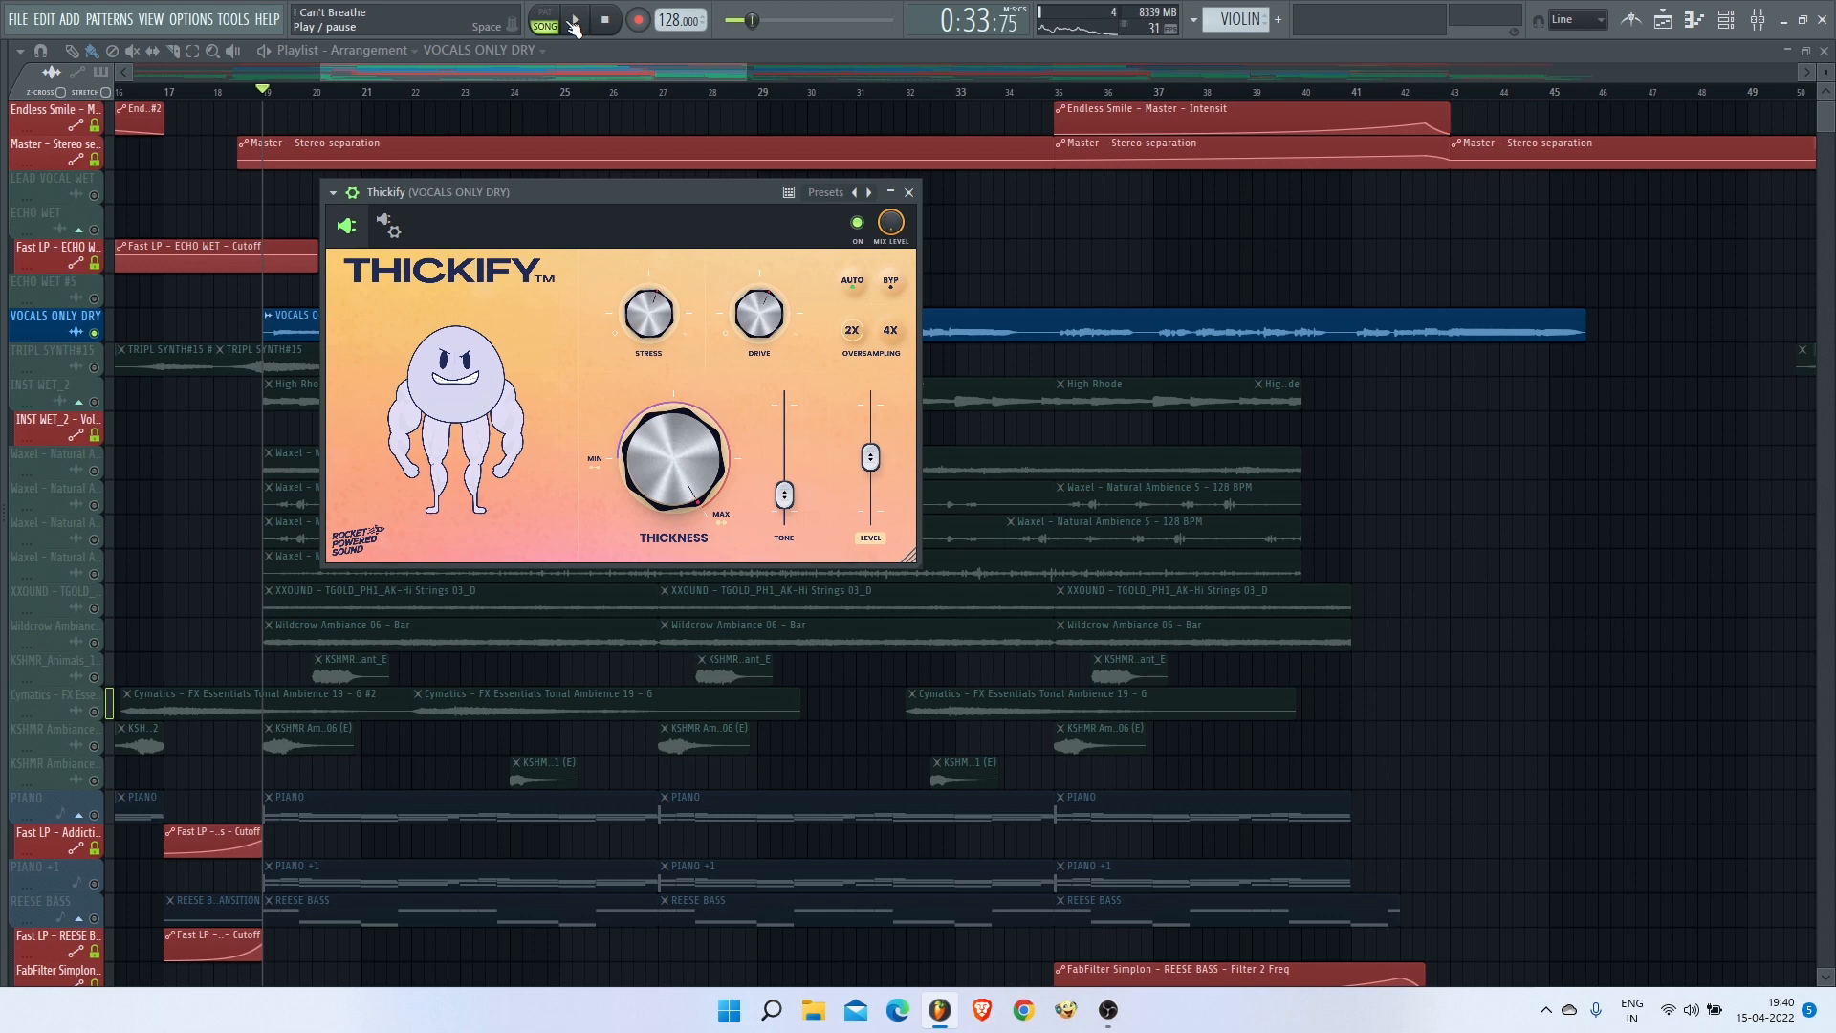
Step: Lower Thickify's Thickness to 0.60 while the vocals play, close the plugin window, and stop playback
{"action": "left_click", "coordinate": [573, 24]}
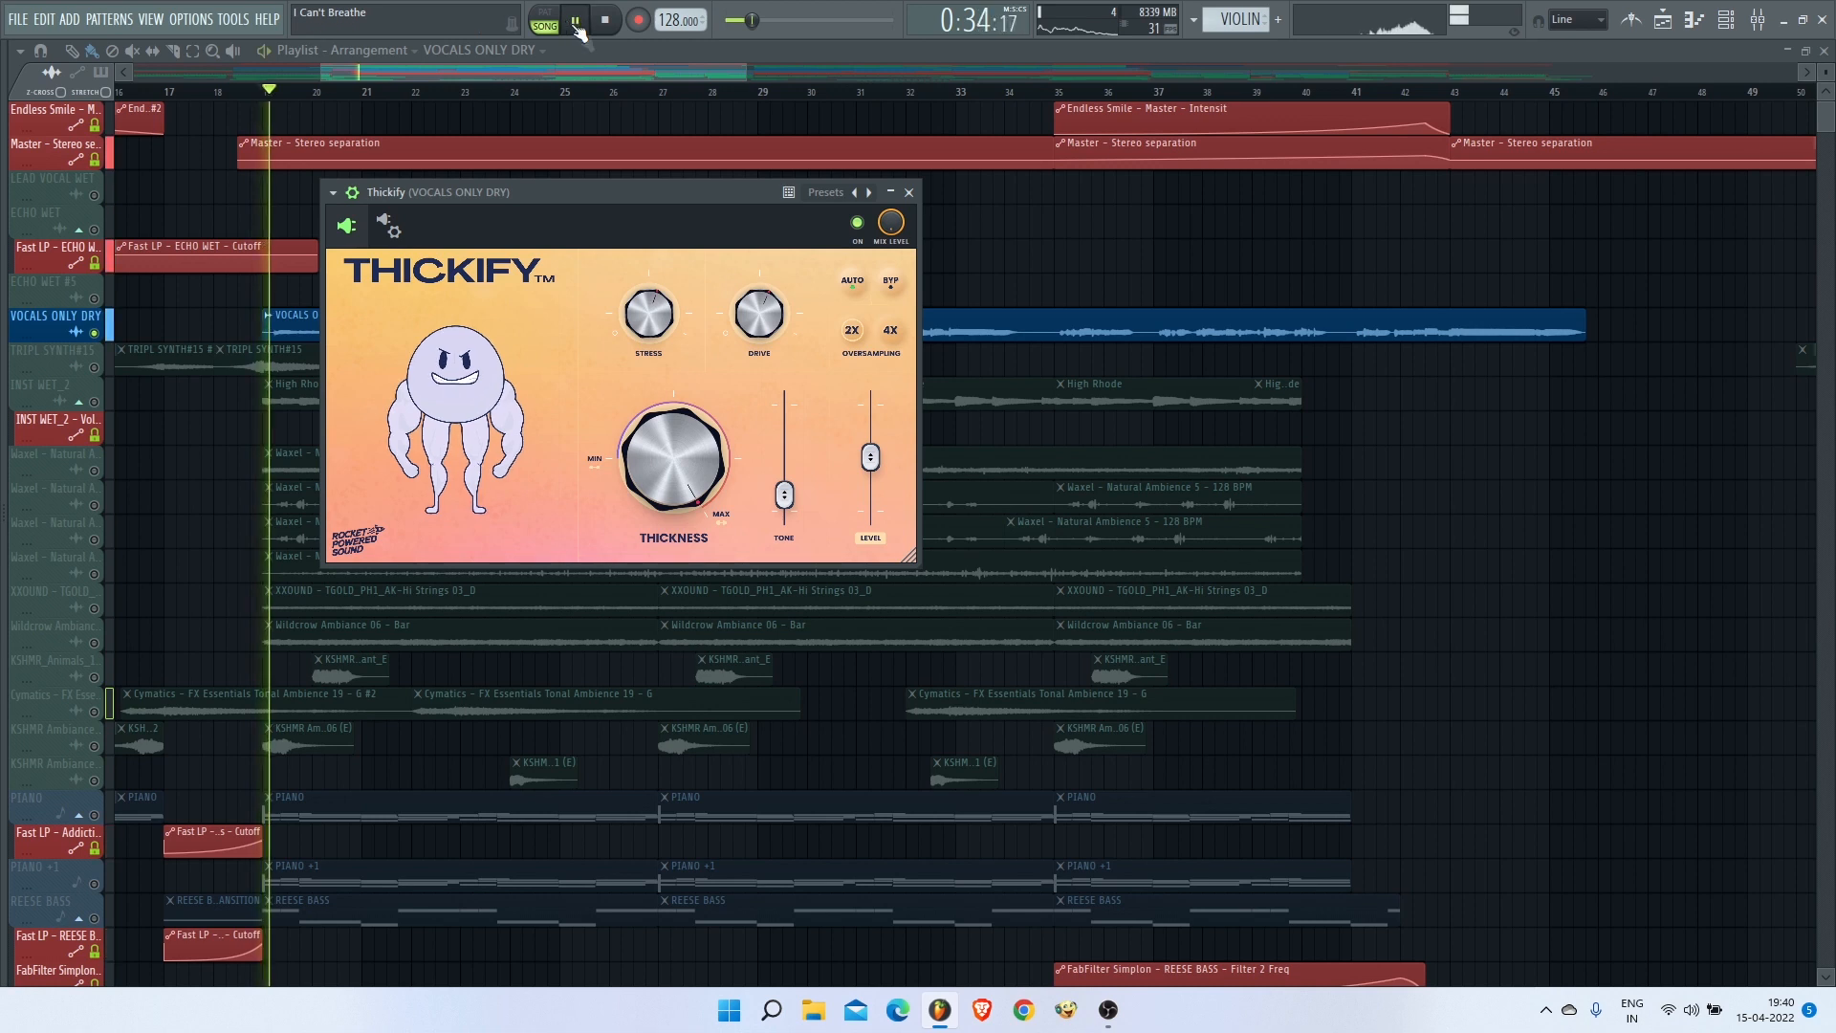
{"action": "left_click_drag", "start_coordinate": [678, 453], "coordinate": [670, 534]}
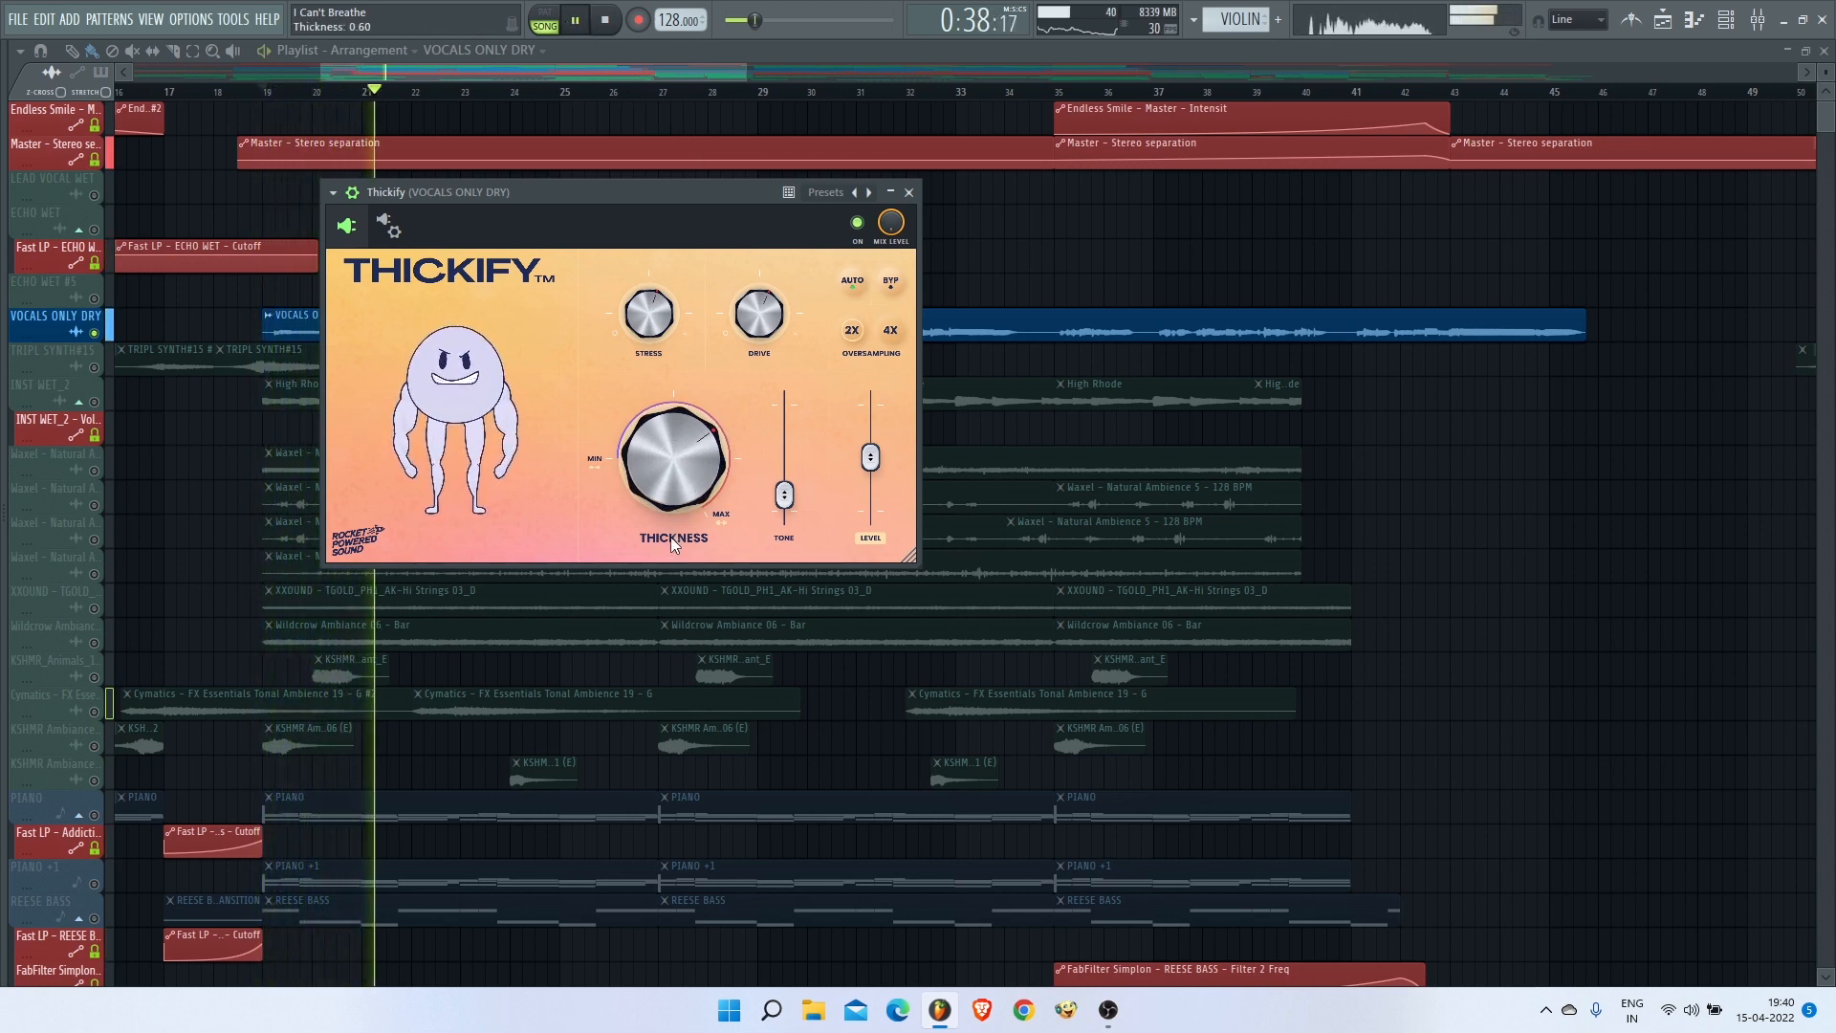
{"action": "left_click", "coordinate": [910, 192]}
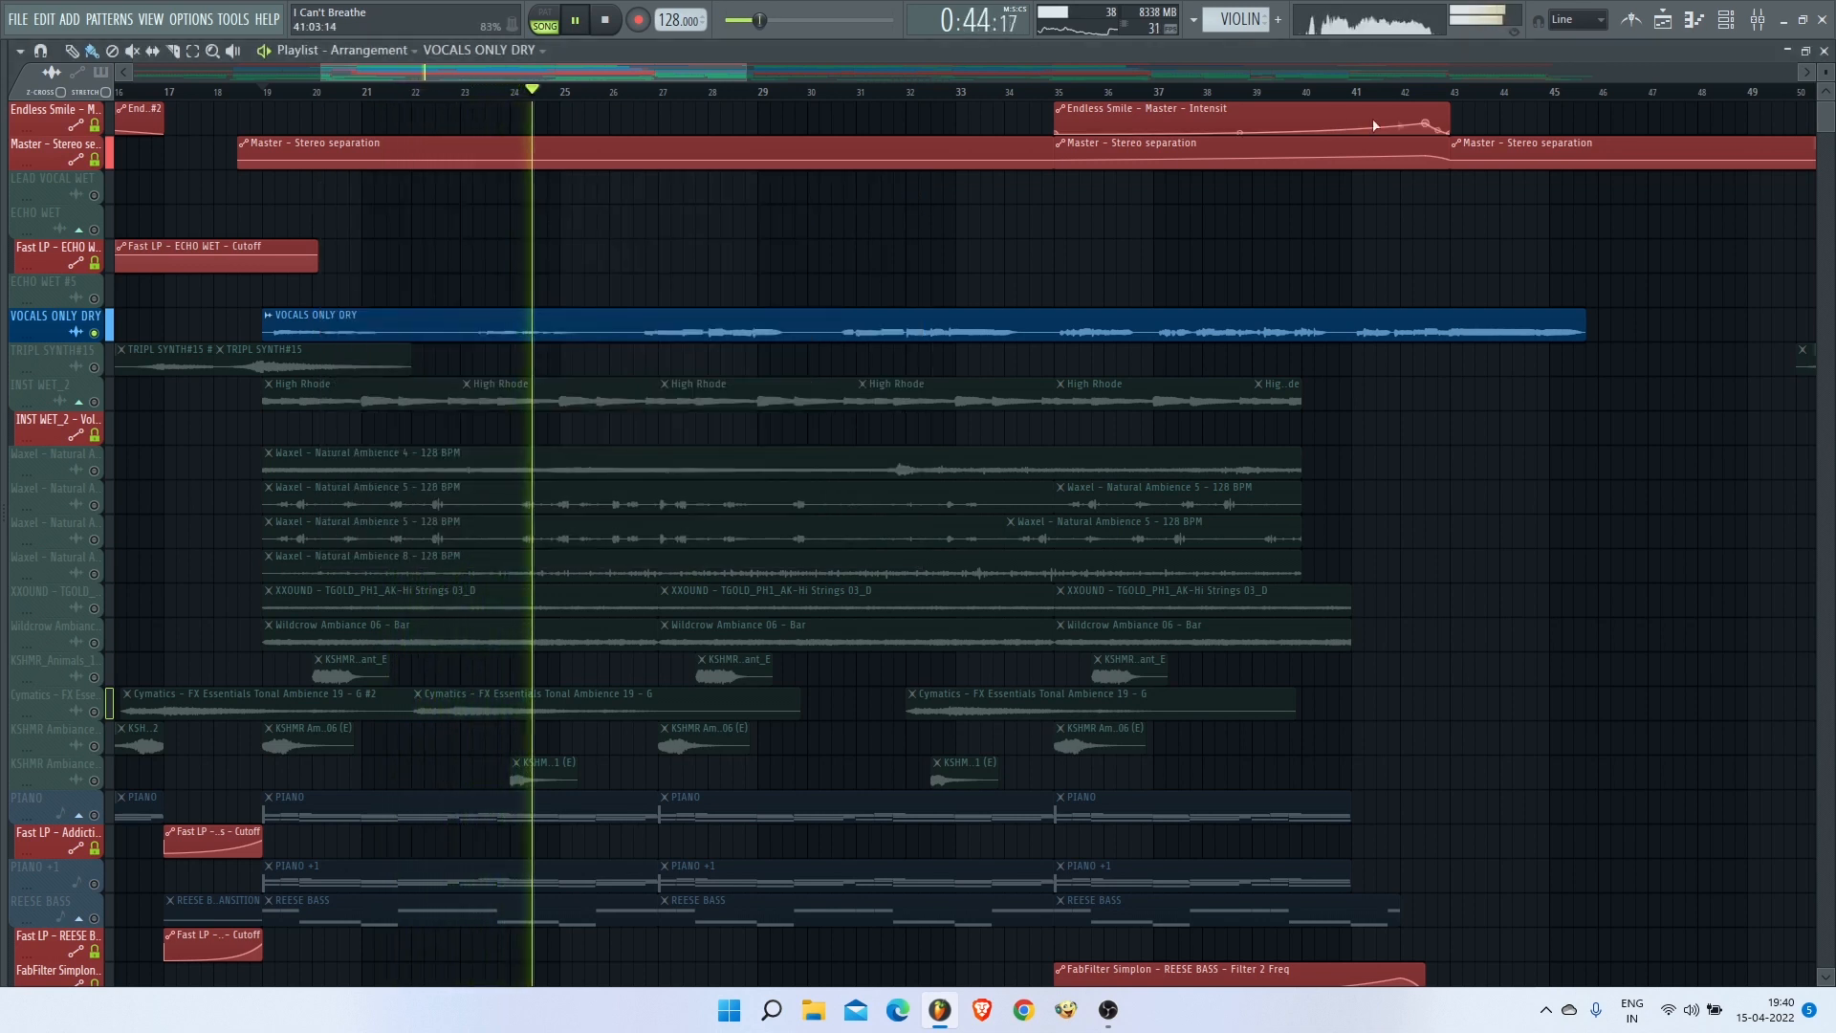
{"action": "key", "text": "space"}
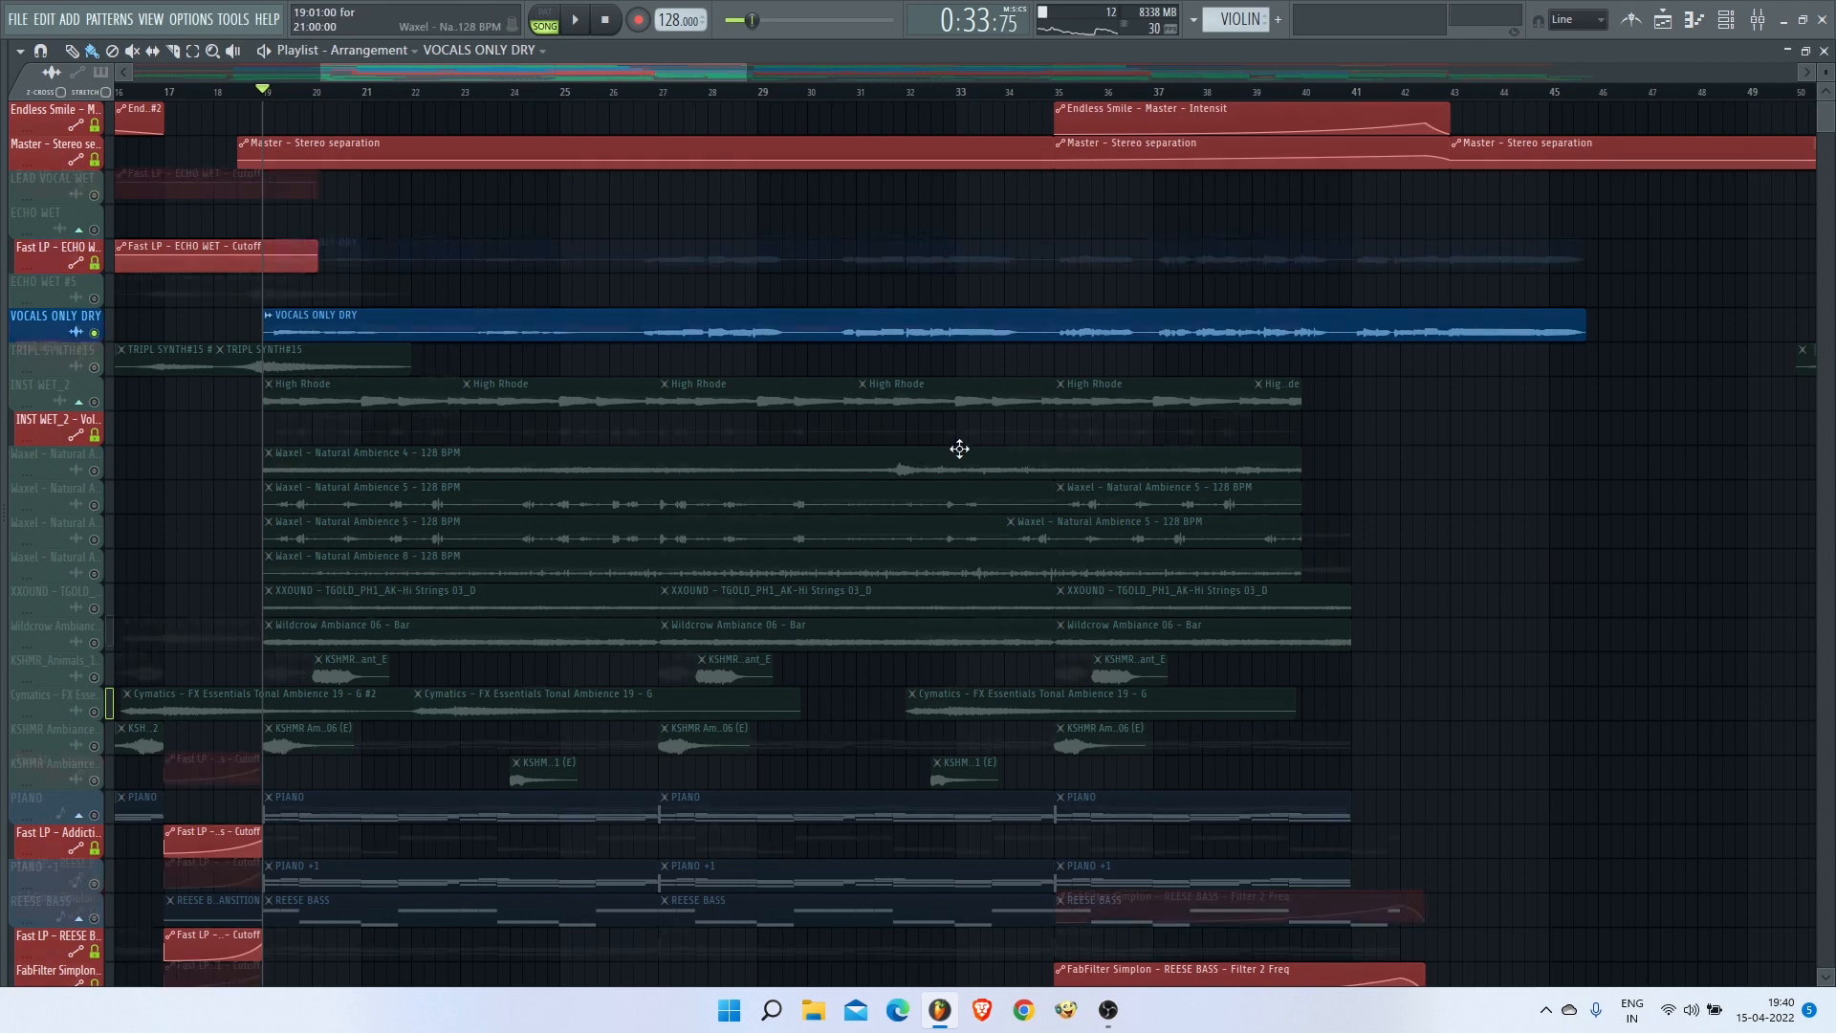
Step: Solo the PIANO track, show its Addictive Keys channel in the mixer, and start playback
{"action": "scroll", "coordinate": [964, 452], "scroll_direction": "down", "scroll_amount": 5}
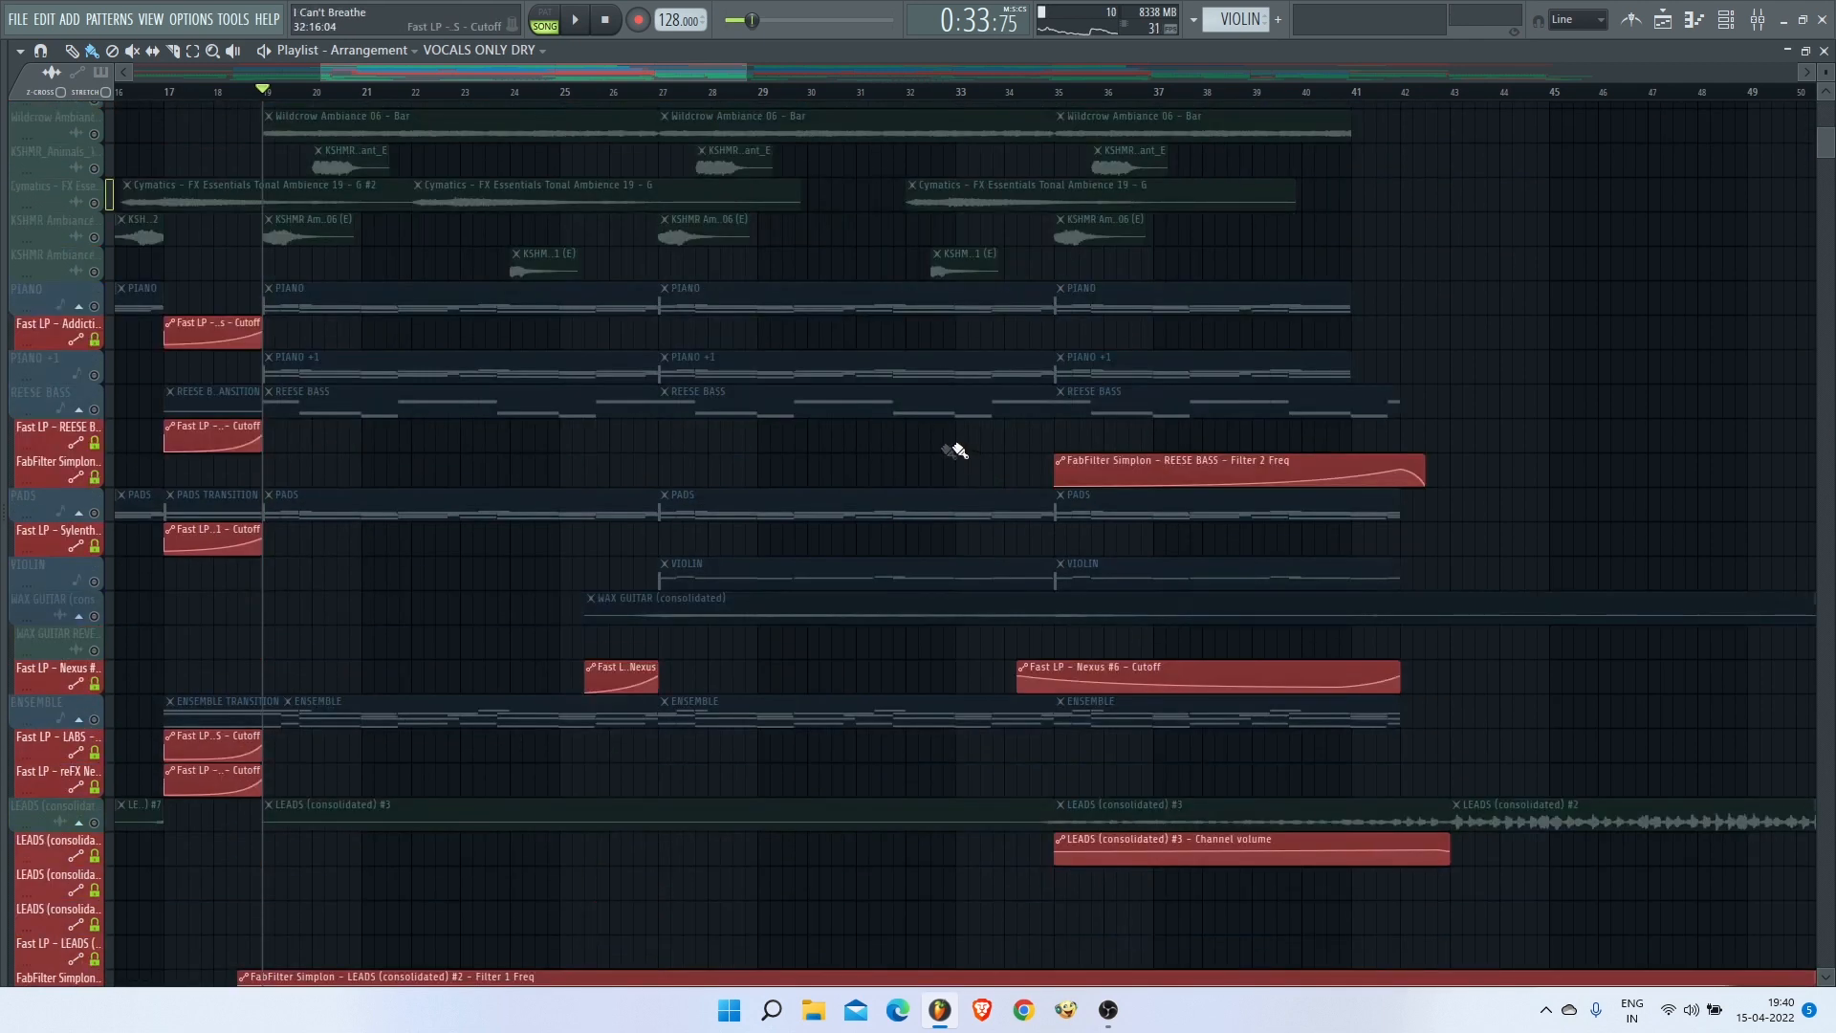
{"action": "scroll", "coordinate": [542, 496], "scroll_direction": "down", "scroll_amount": 2}
{"action": "scroll", "coordinate": [524, 527], "scroll_direction": "up", "scroll_amount": 2}
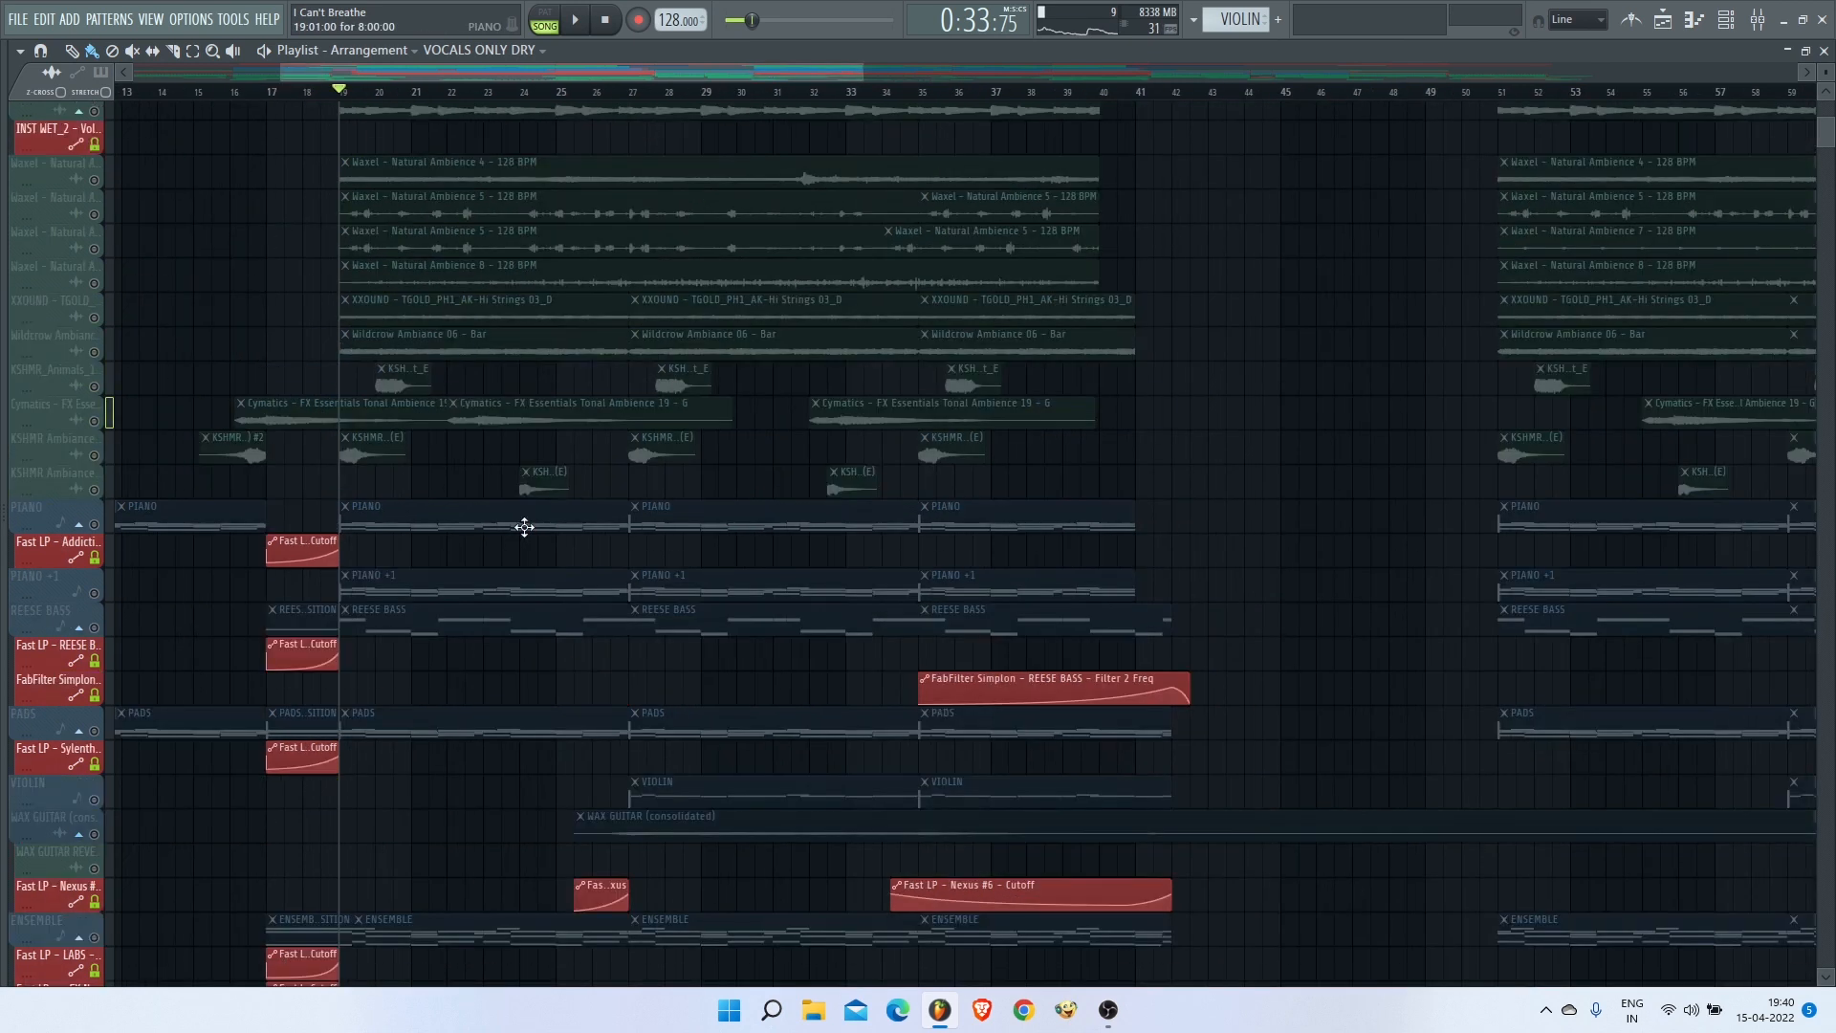
{"action": "left_click", "coordinate": [100, 532]}
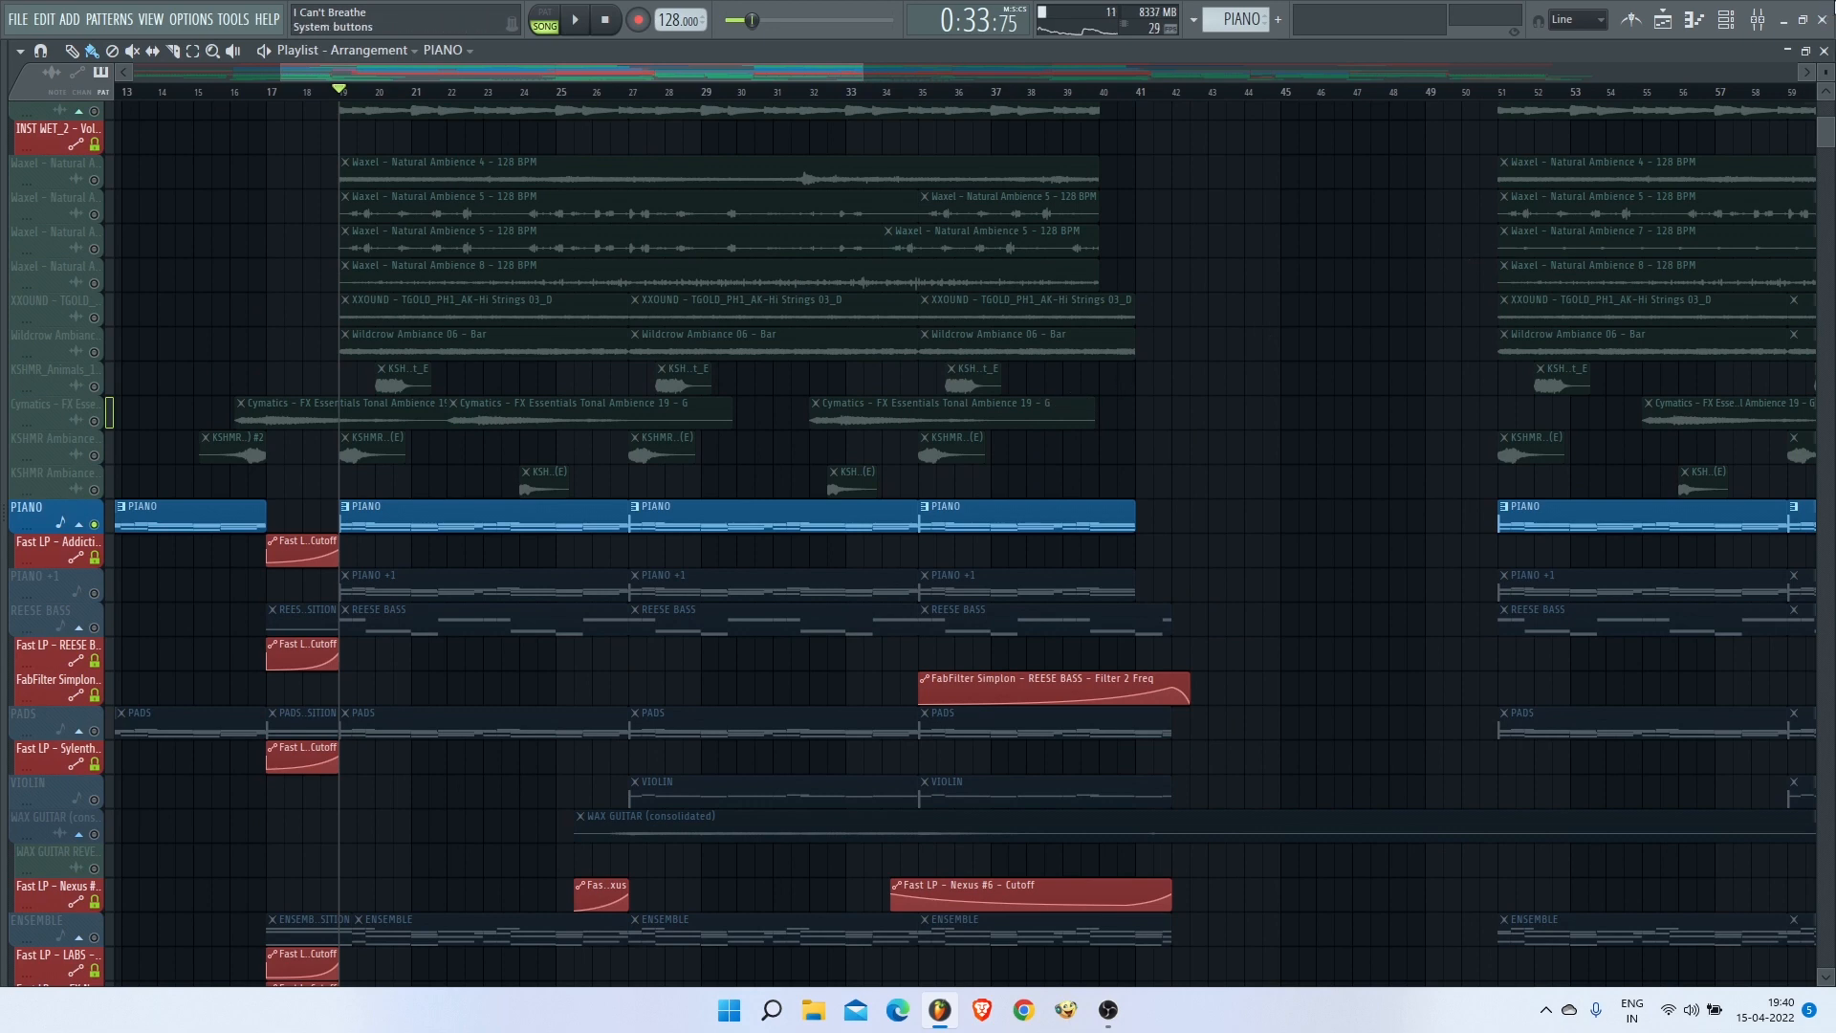
{"action": "key", "text": "F9"}
{"action": "key", "text": "space"}
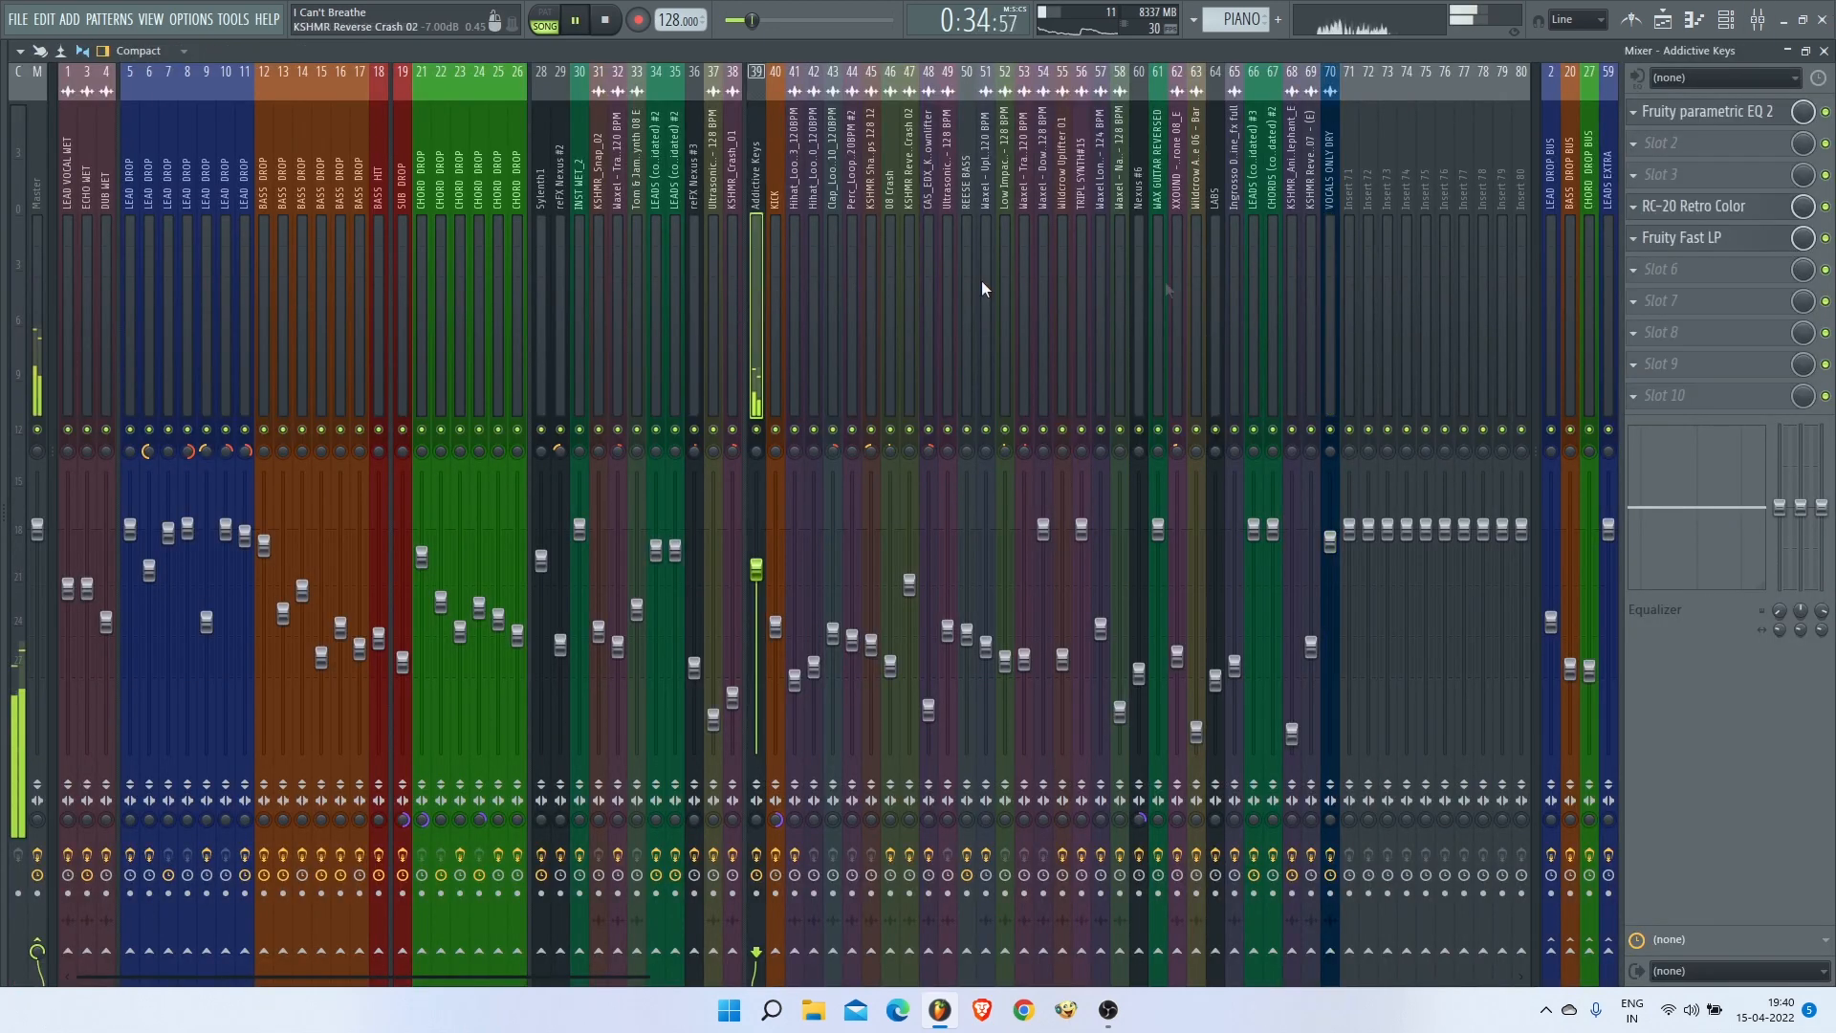
Step: Load Thickify into slot 6 of the Addictive Keys channel, raise its Thickness, and set Stress to 0.17
{"action": "left_click", "coordinate": [1665, 269]}
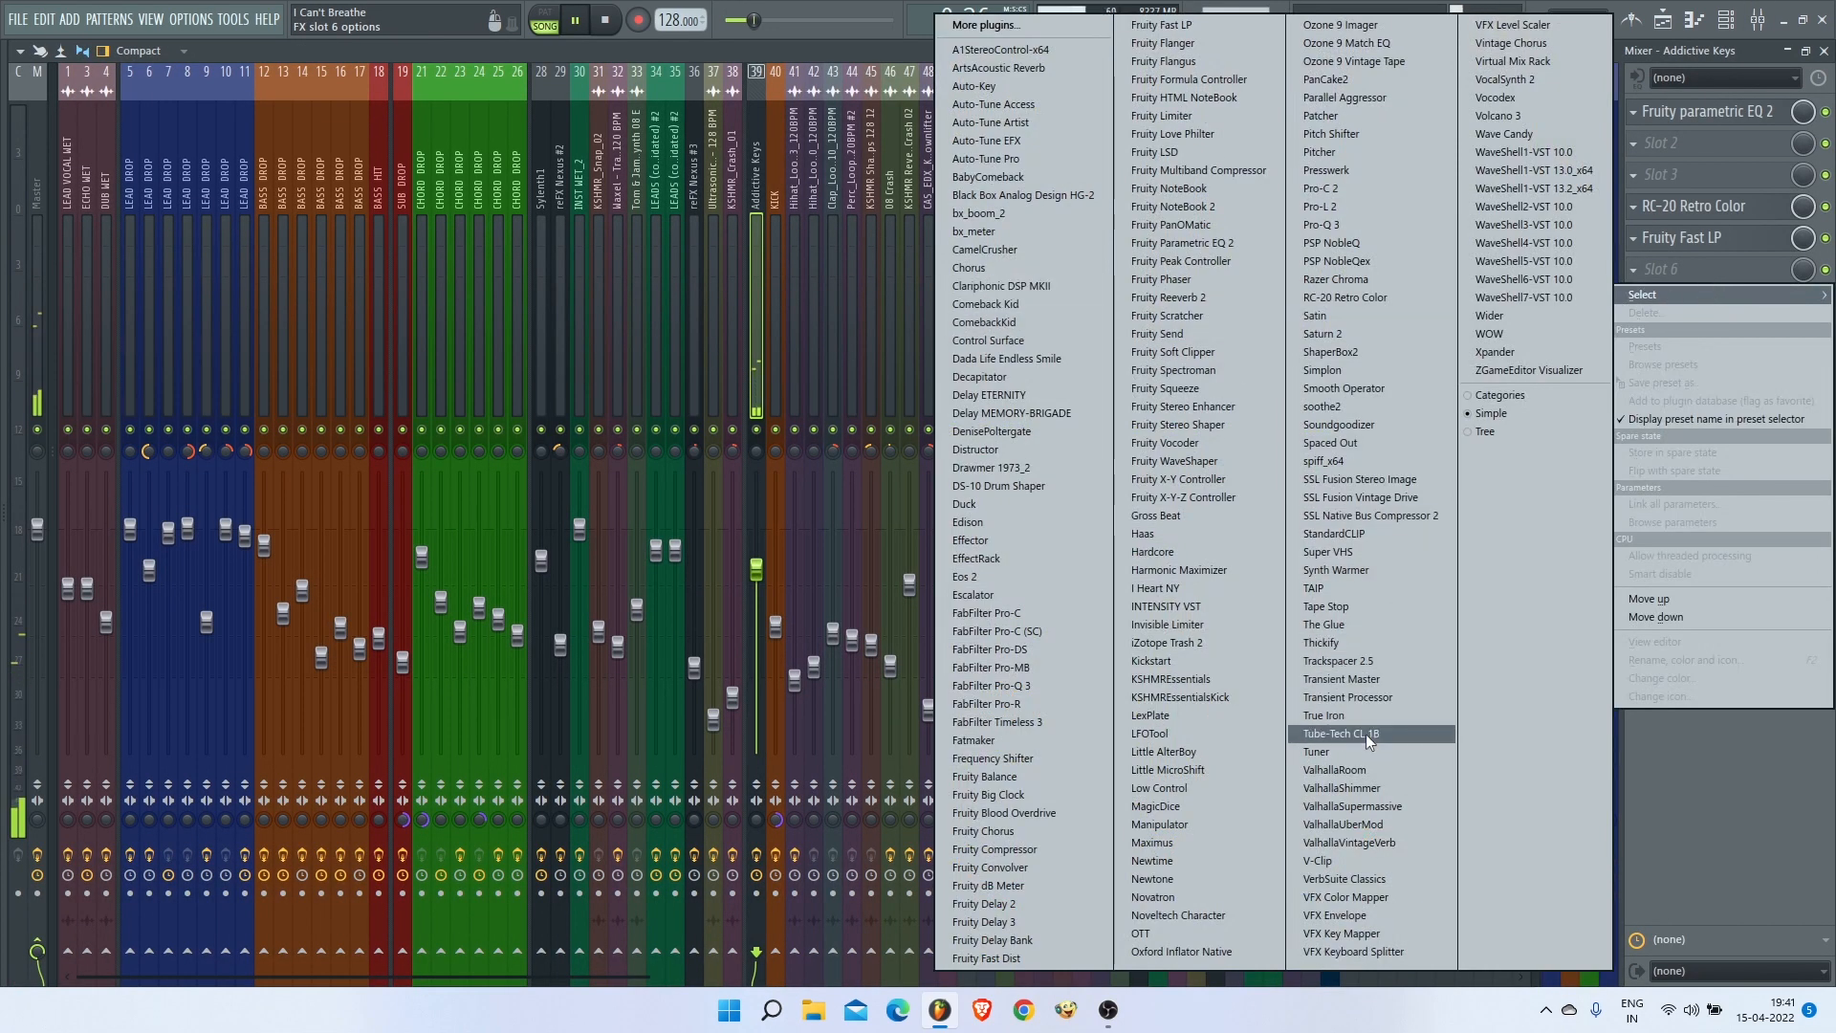
{"action": "left_click", "coordinate": [1369, 640]}
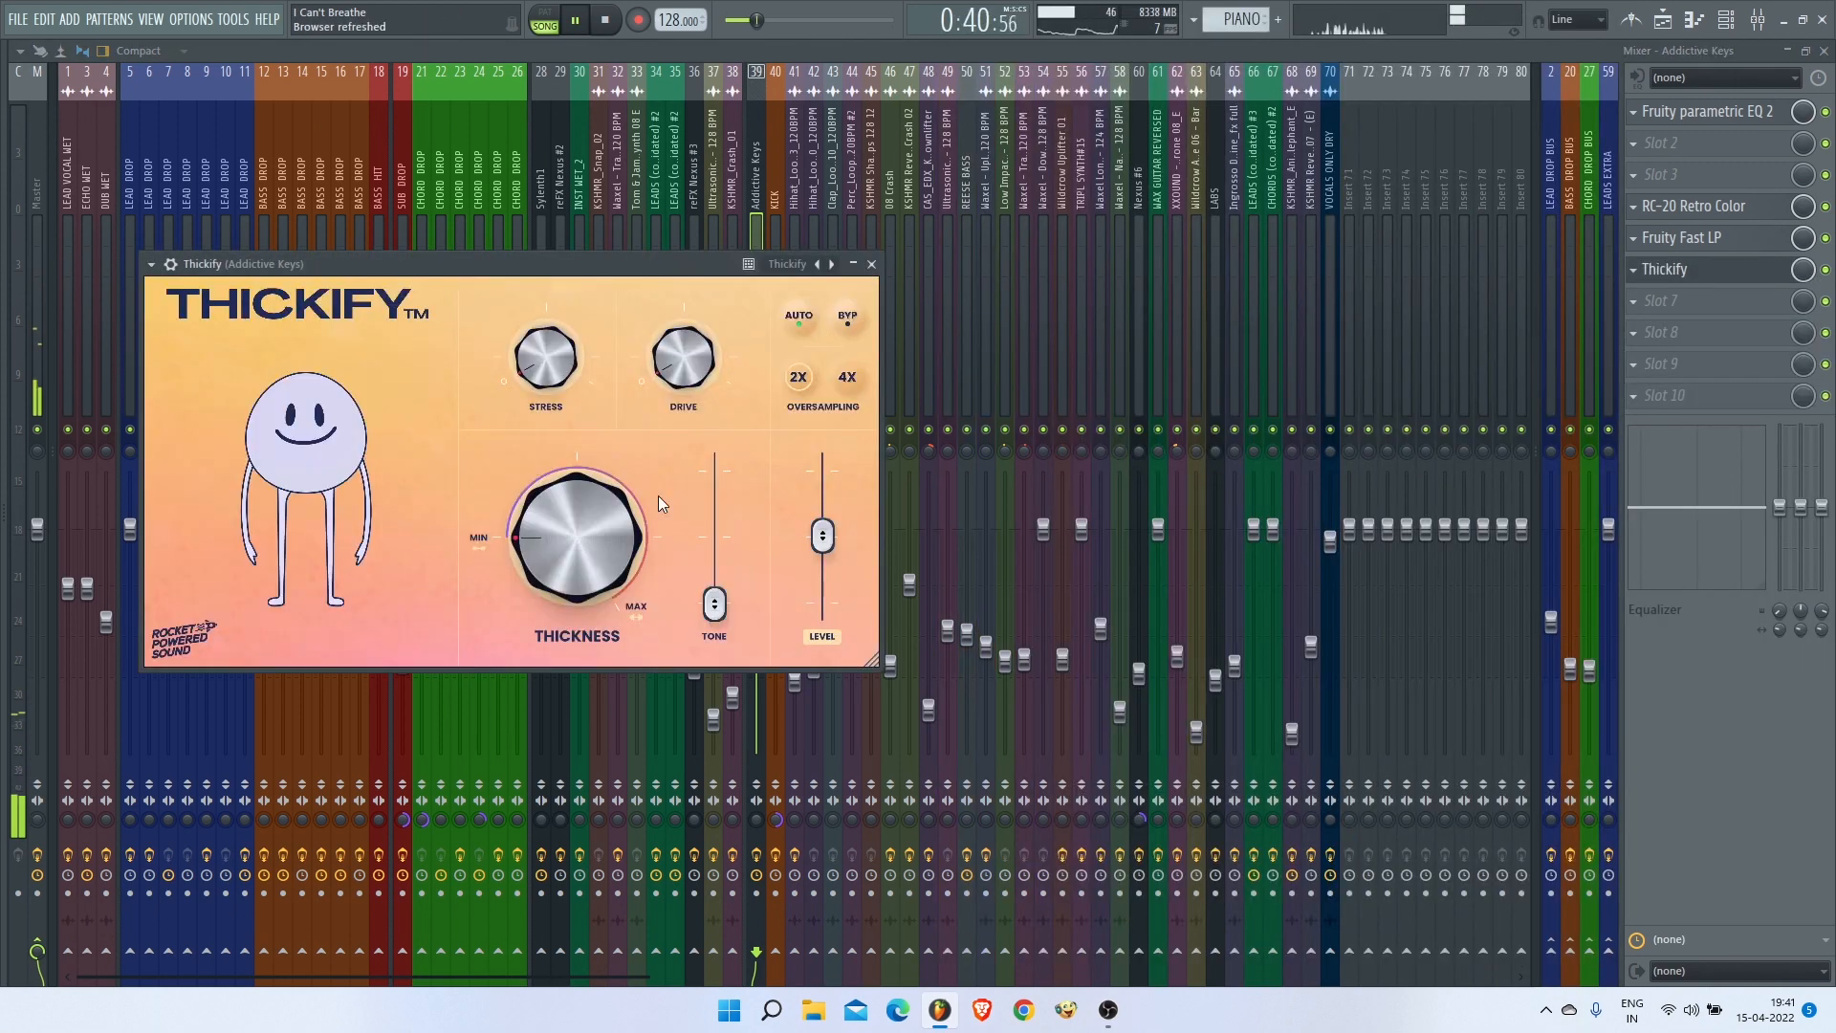
{"action": "left_click_drag", "start_coordinate": [564, 486], "coordinate": [618, 405]}
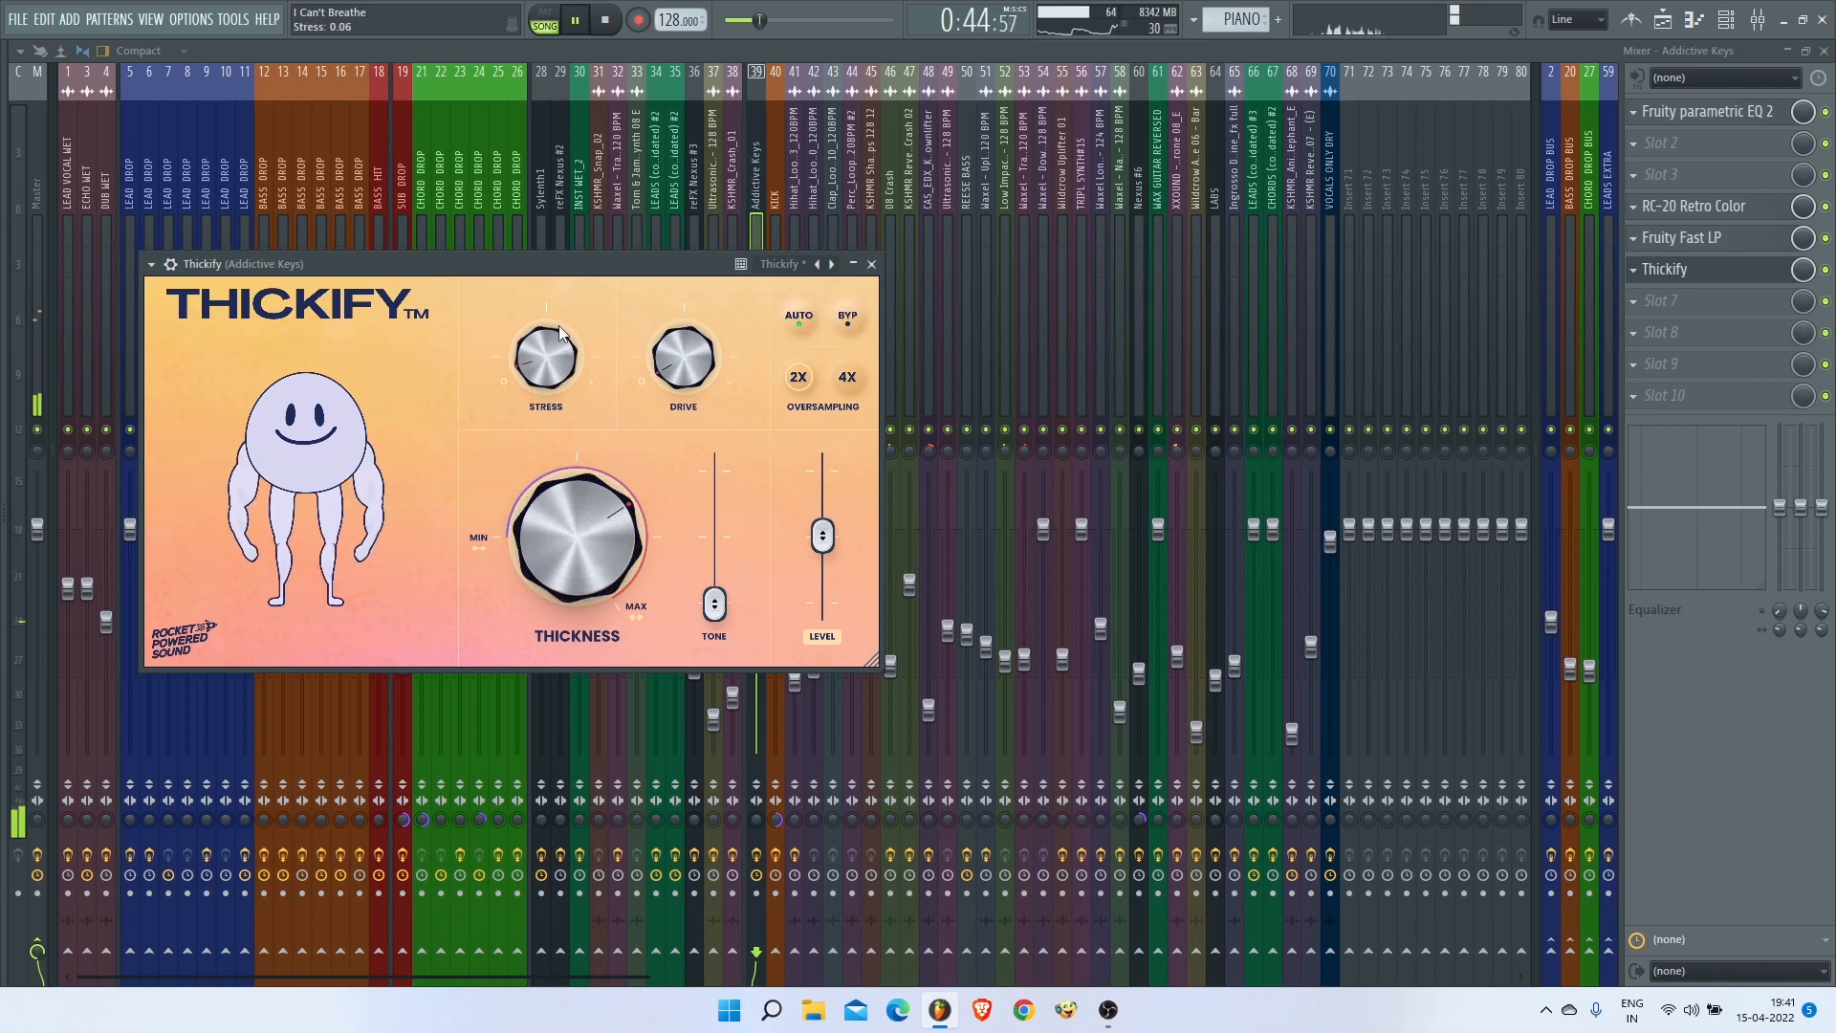
{"action": "left_click_drag", "start_coordinate": [559, 325], "coordinate": [563, 293]}
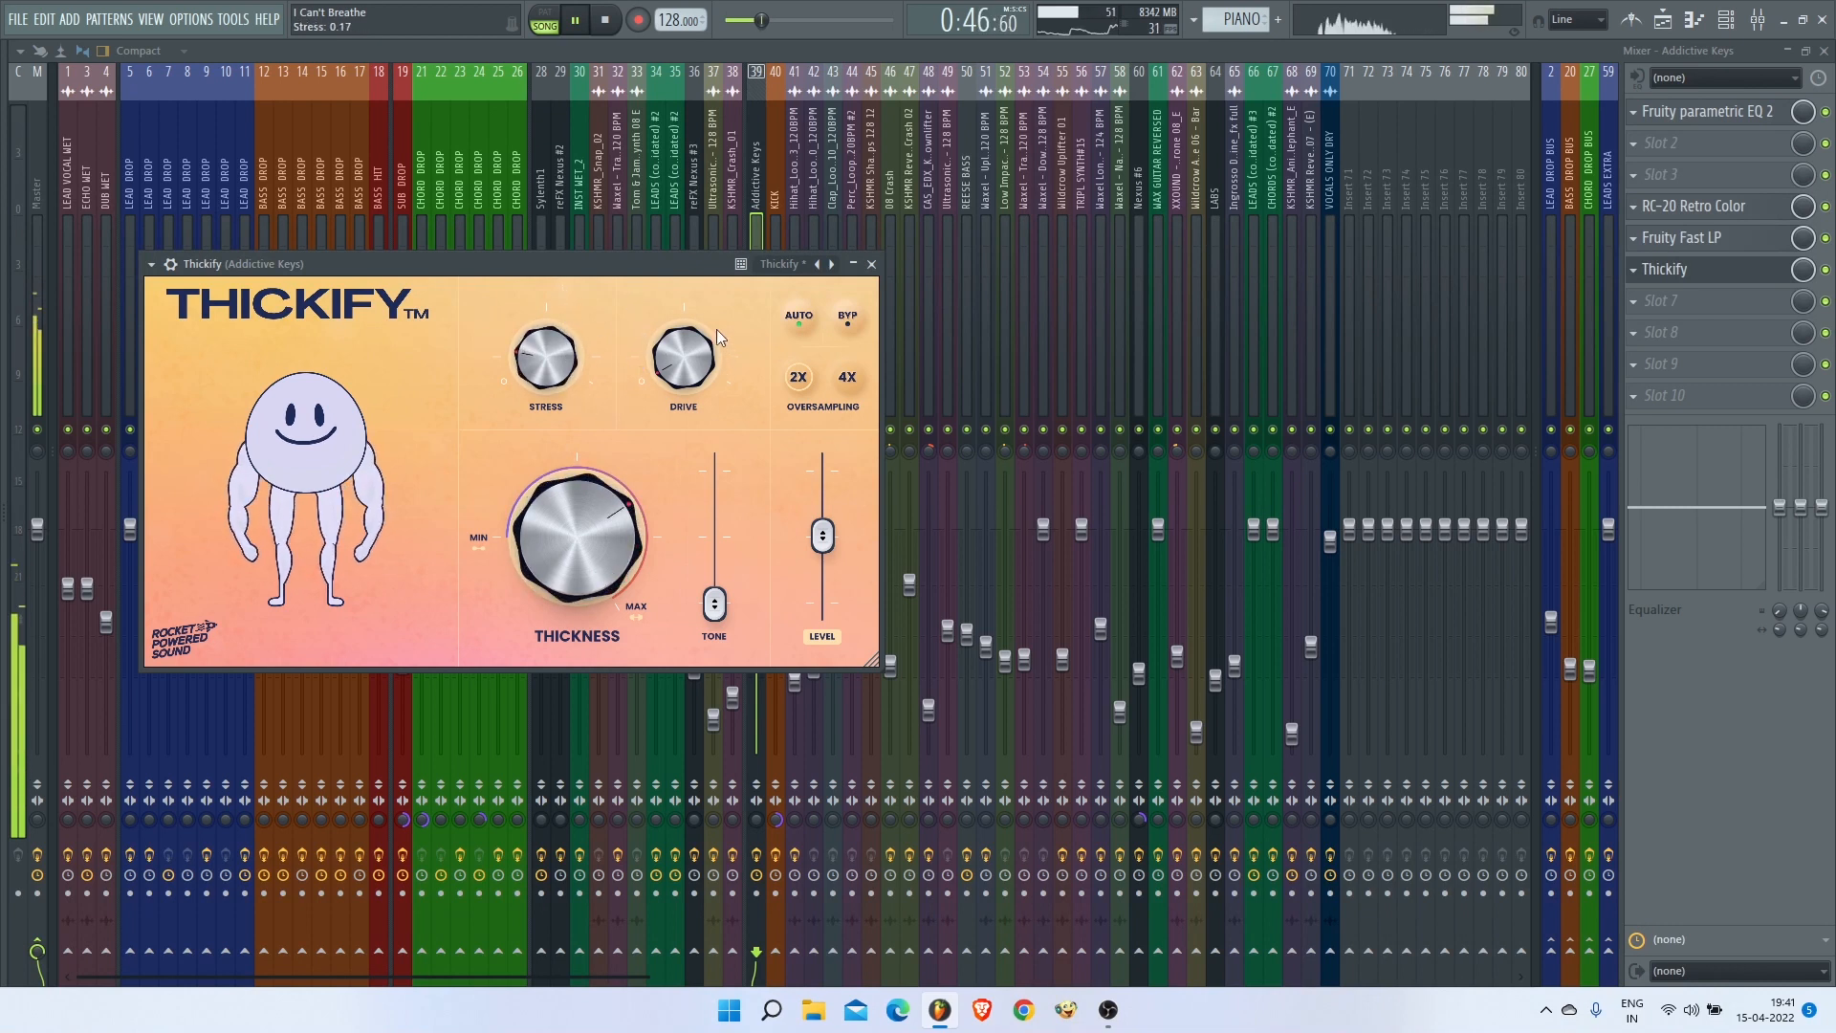
Step: Set Thickify's Tone to 1%, raise Thickness further, bring Drive up to 0.64 and slightly down, and stop the piano playback
{"action": "left_click_drag", "start_coordinate": [716, 329], "coordinate": [686, 270]}
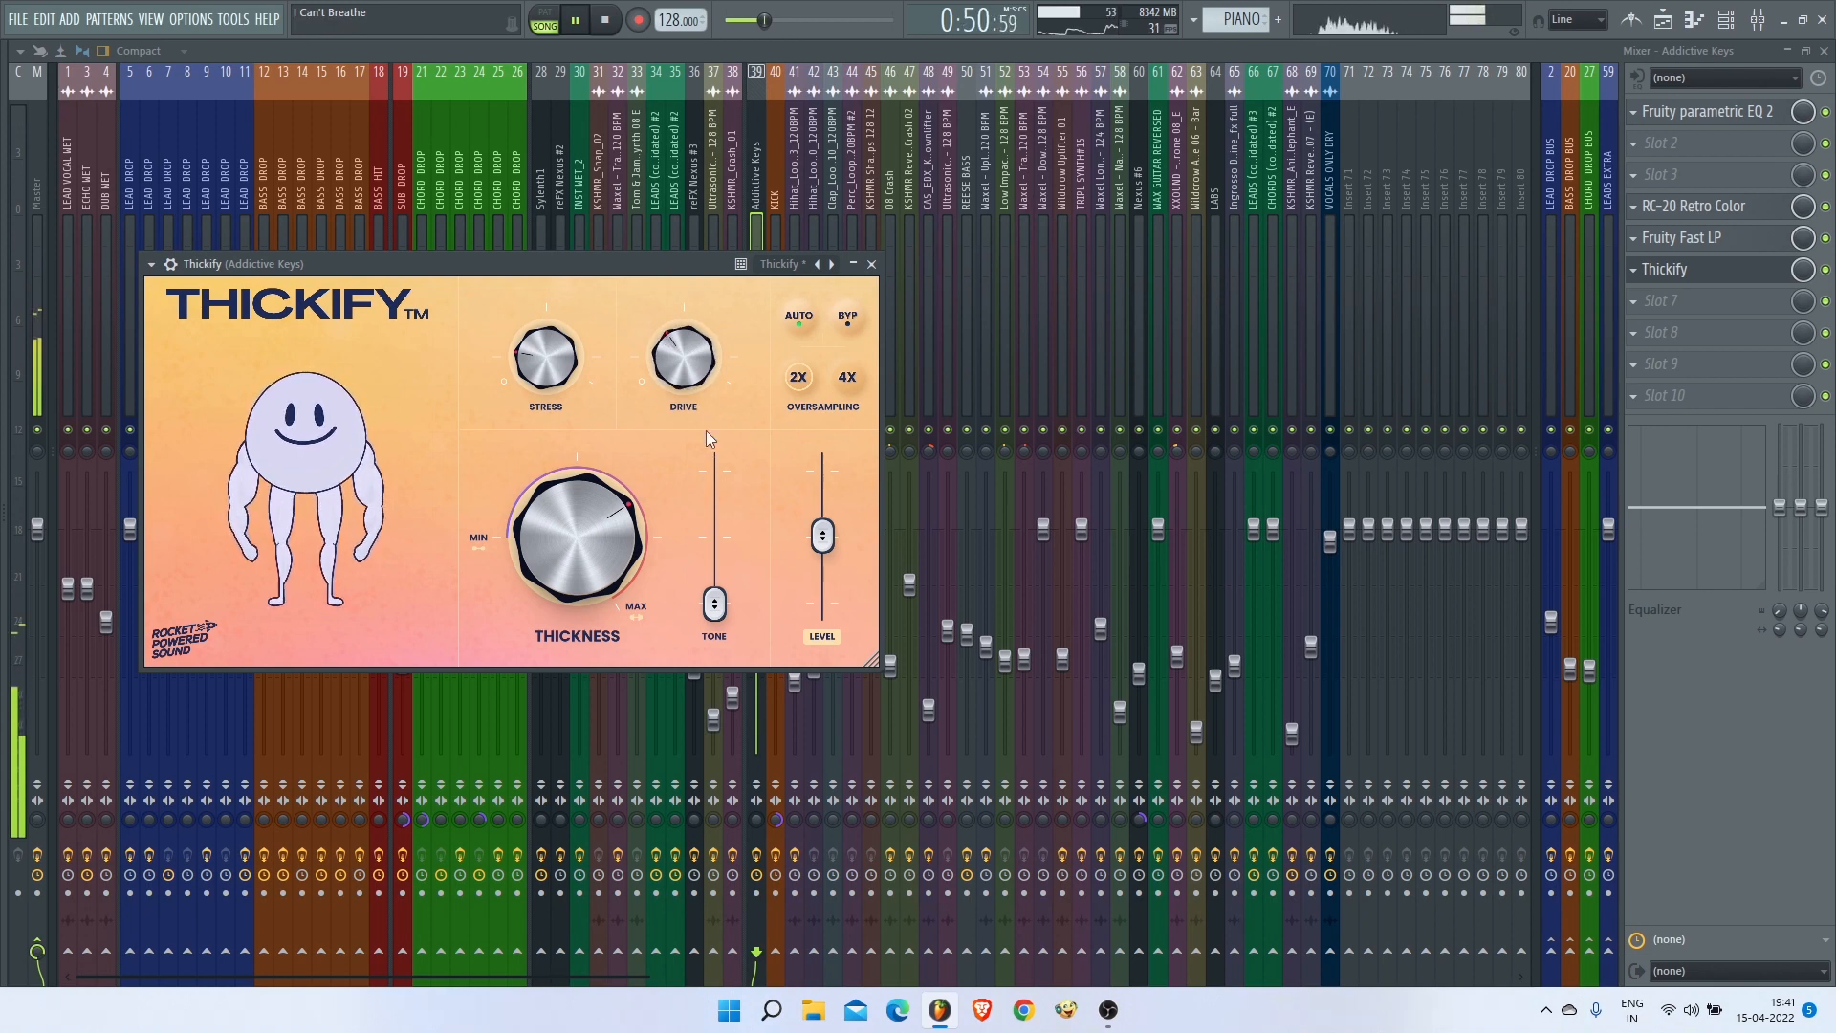
{"action": "mouse_move", "coordinate": [720, 606]}
{"action": "left_mouse_down"}
{"action": "mouse_move", "coordinate": [720, 469]}
{"action": "mouse_move", "coordinate": [720, 611]}
{"action": "left_mouse_up"}
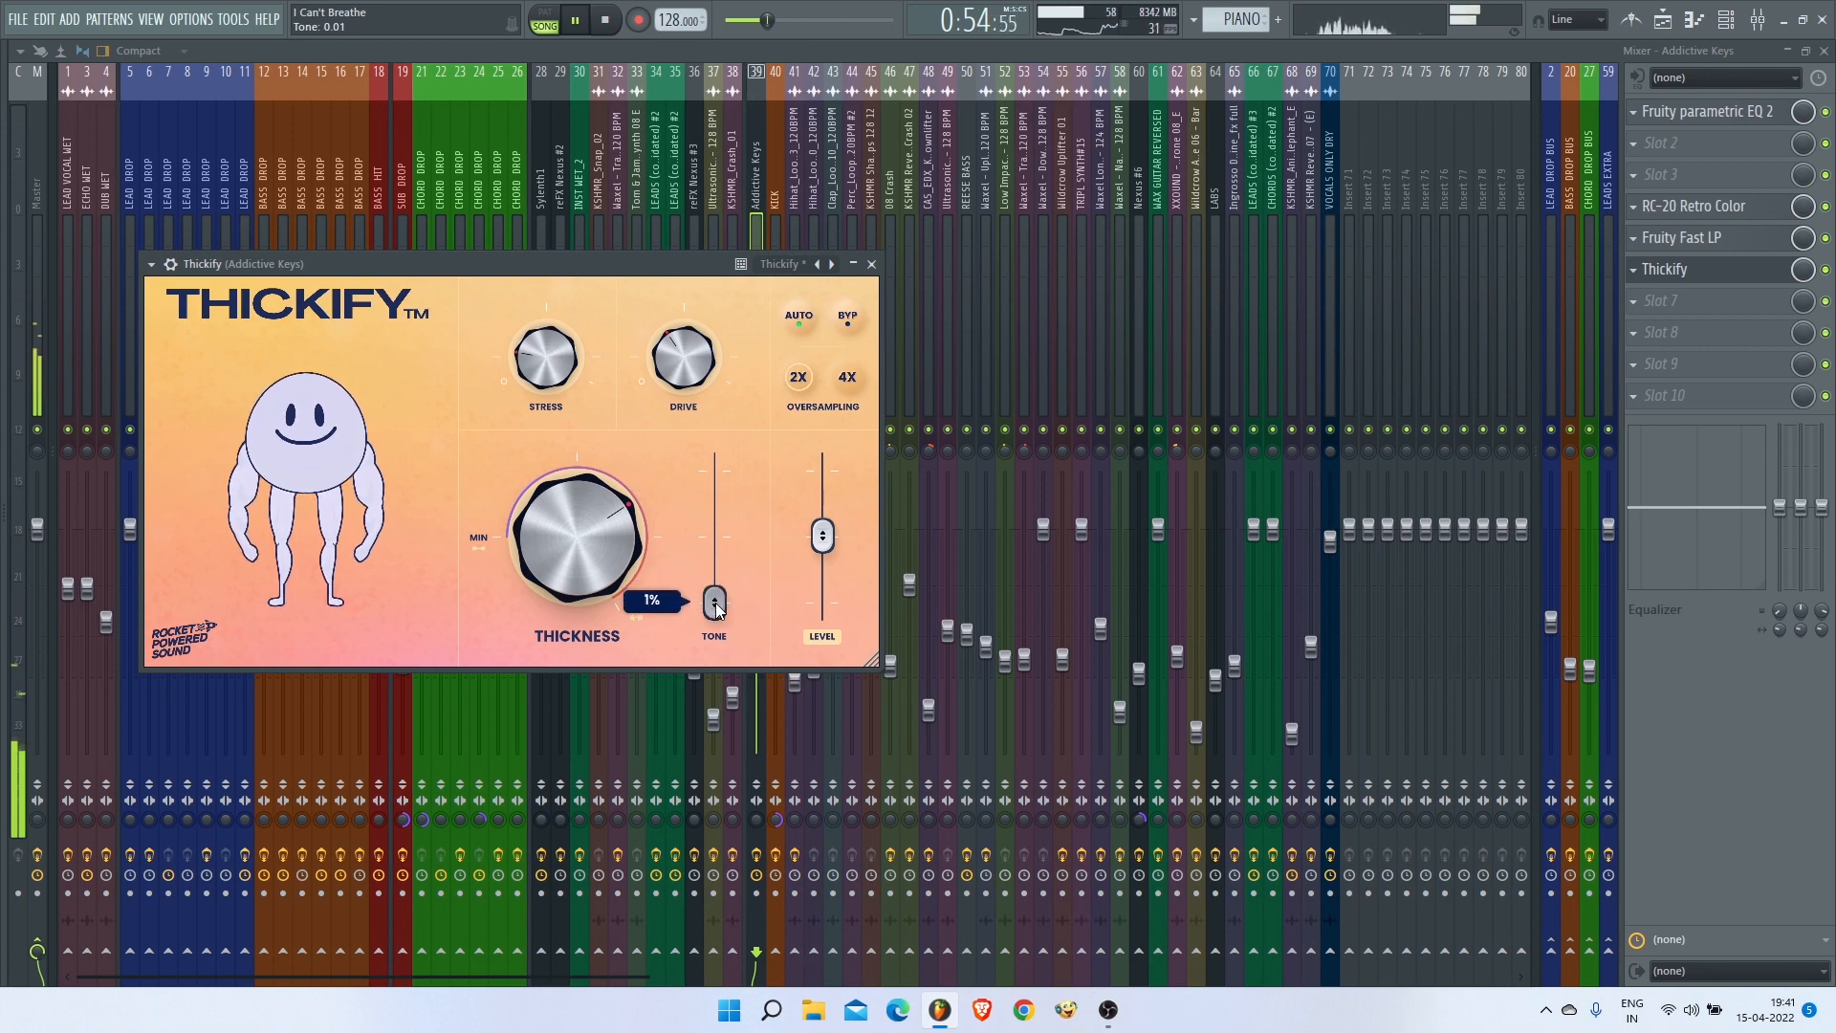
{"action": "mouse_move", "coordinate": [566, 509]}
{"action": "left_mouse_down"}
{"action": "mouse_move", "coordinate": [525, 494]}
{"action": "mouse_move", "coordinate": [561, 485]}
{"action": "left_mouse_up"}
{"action": "left_click_drag", "start_coordinate": [683, 361], "coordinate": [713, 307]}
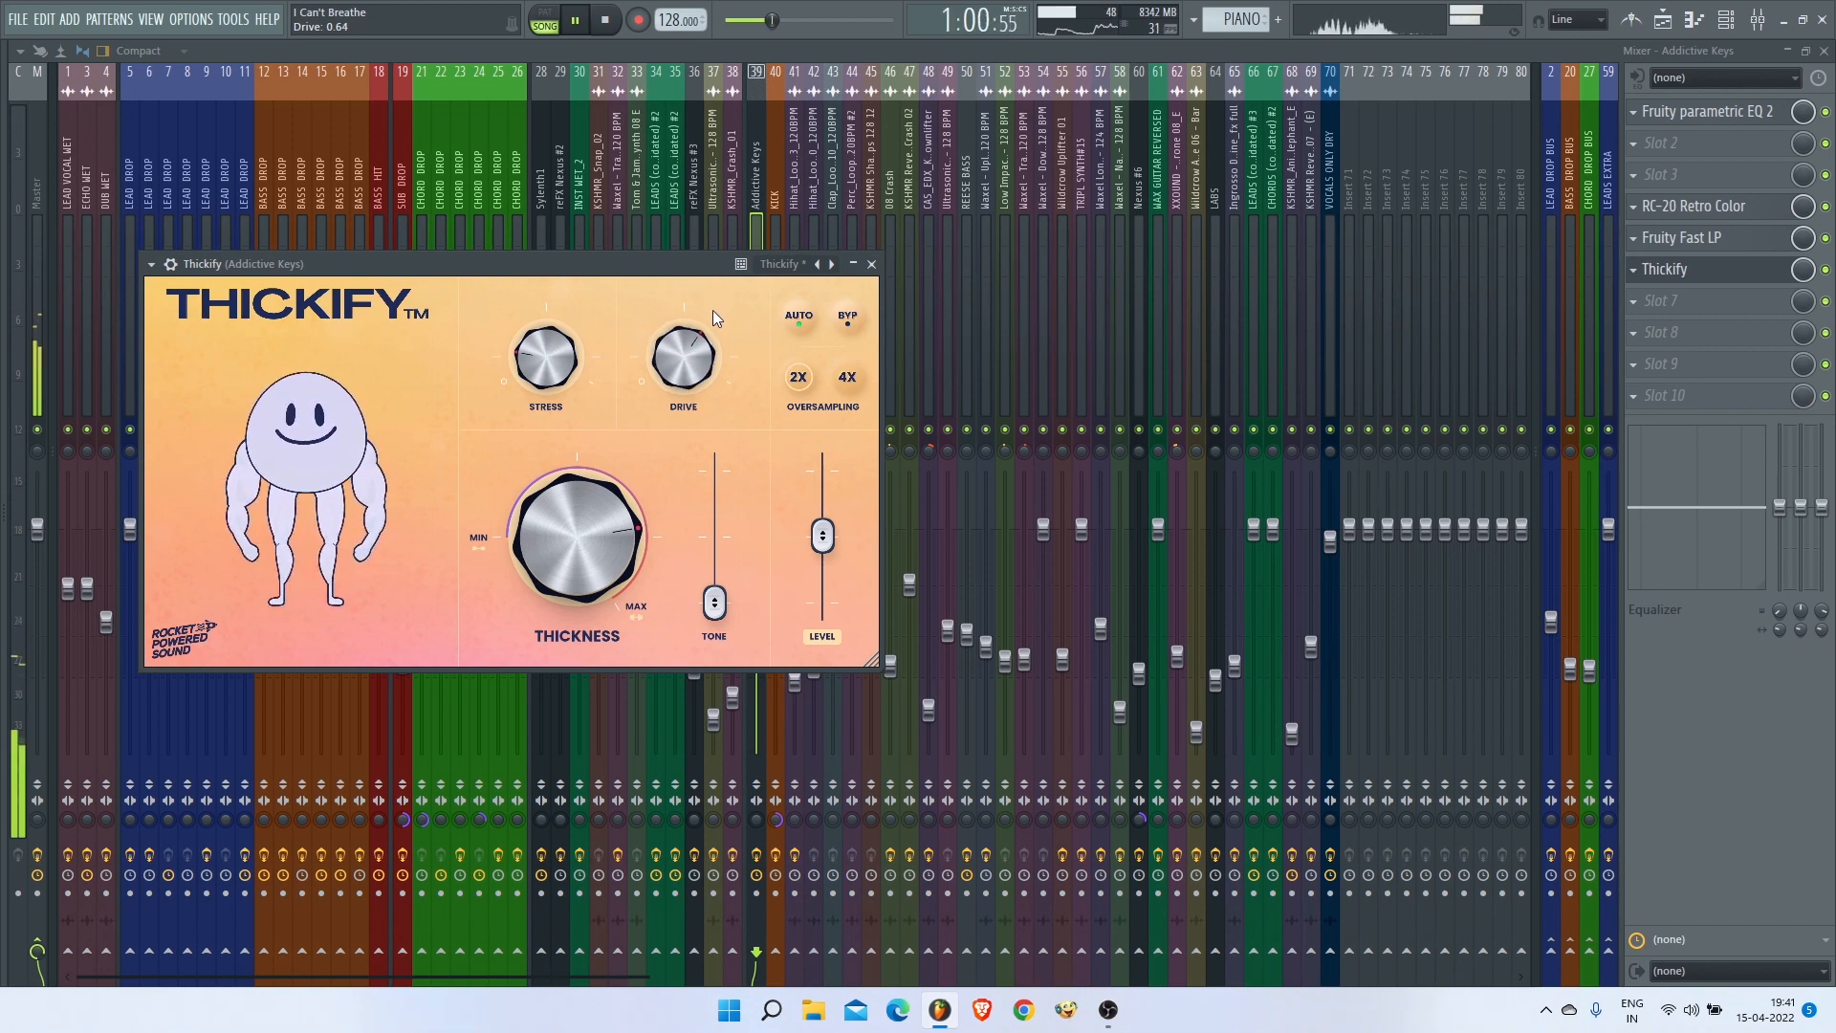
{"action": "left_click_drag", "start_coordinate": [671, 391], "coordinate": [668, 426]}
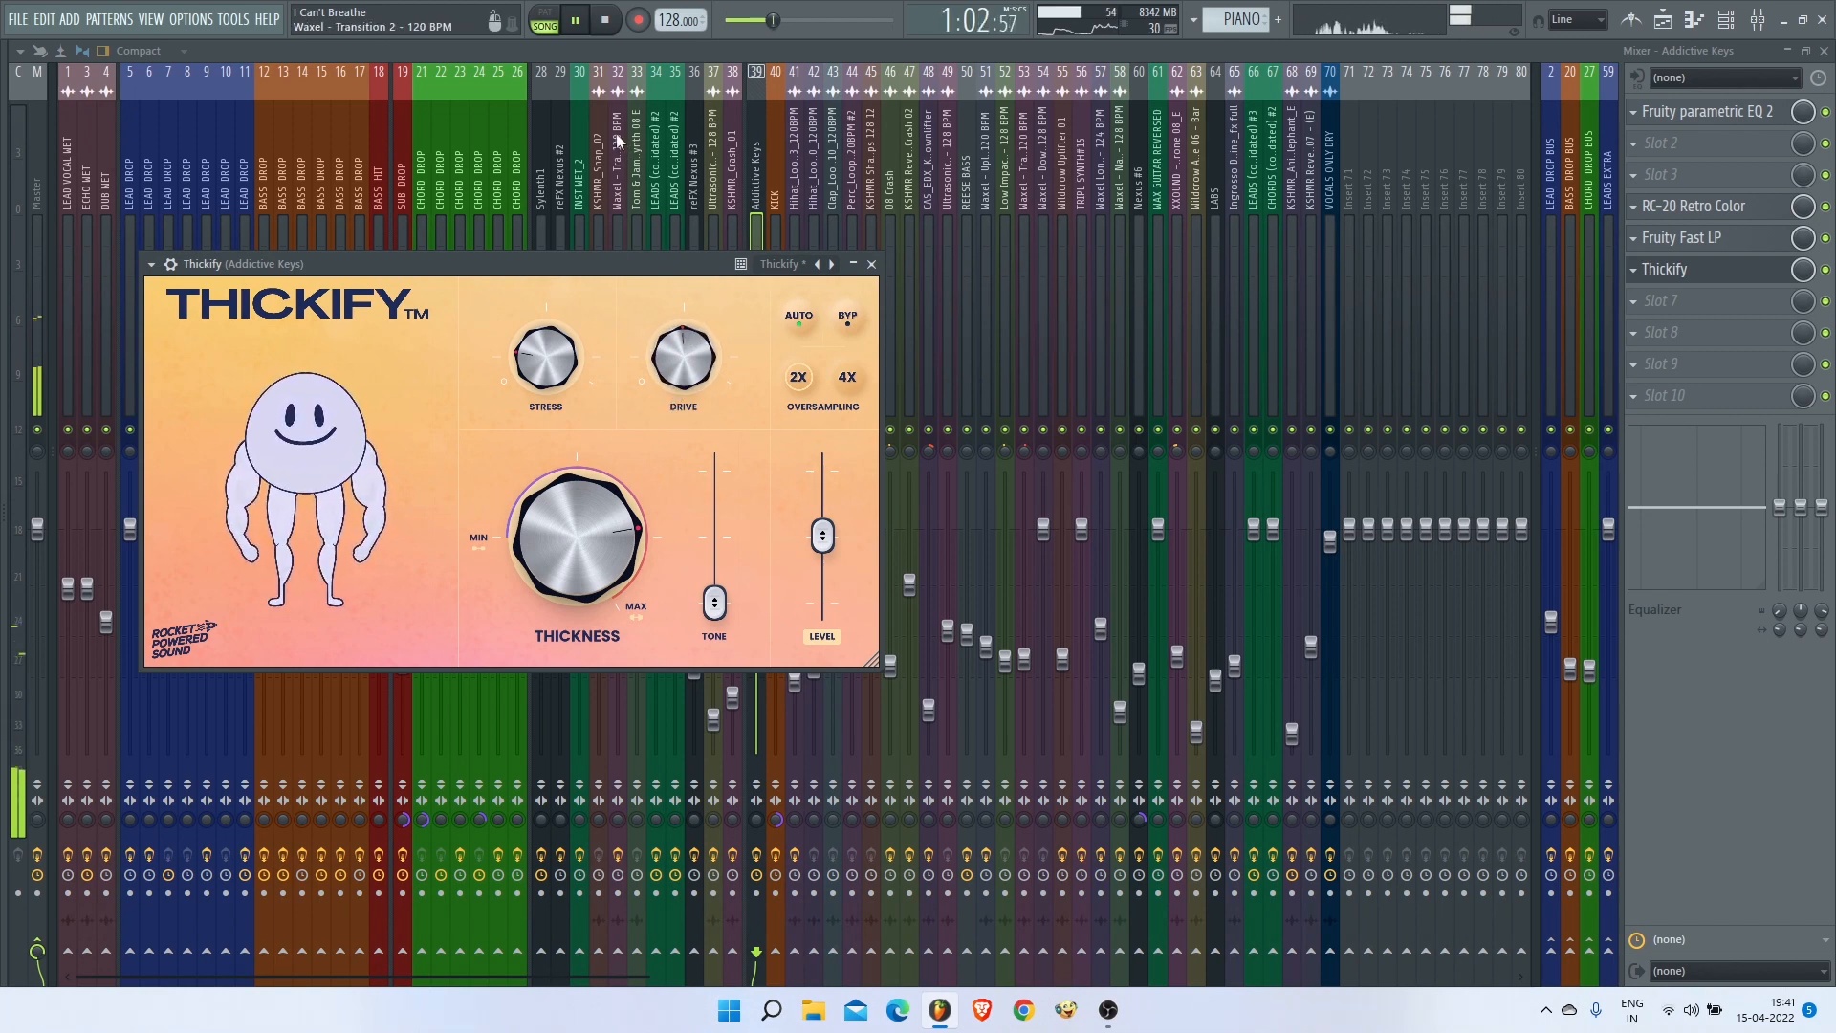
{"action": "key", "text": "space"}
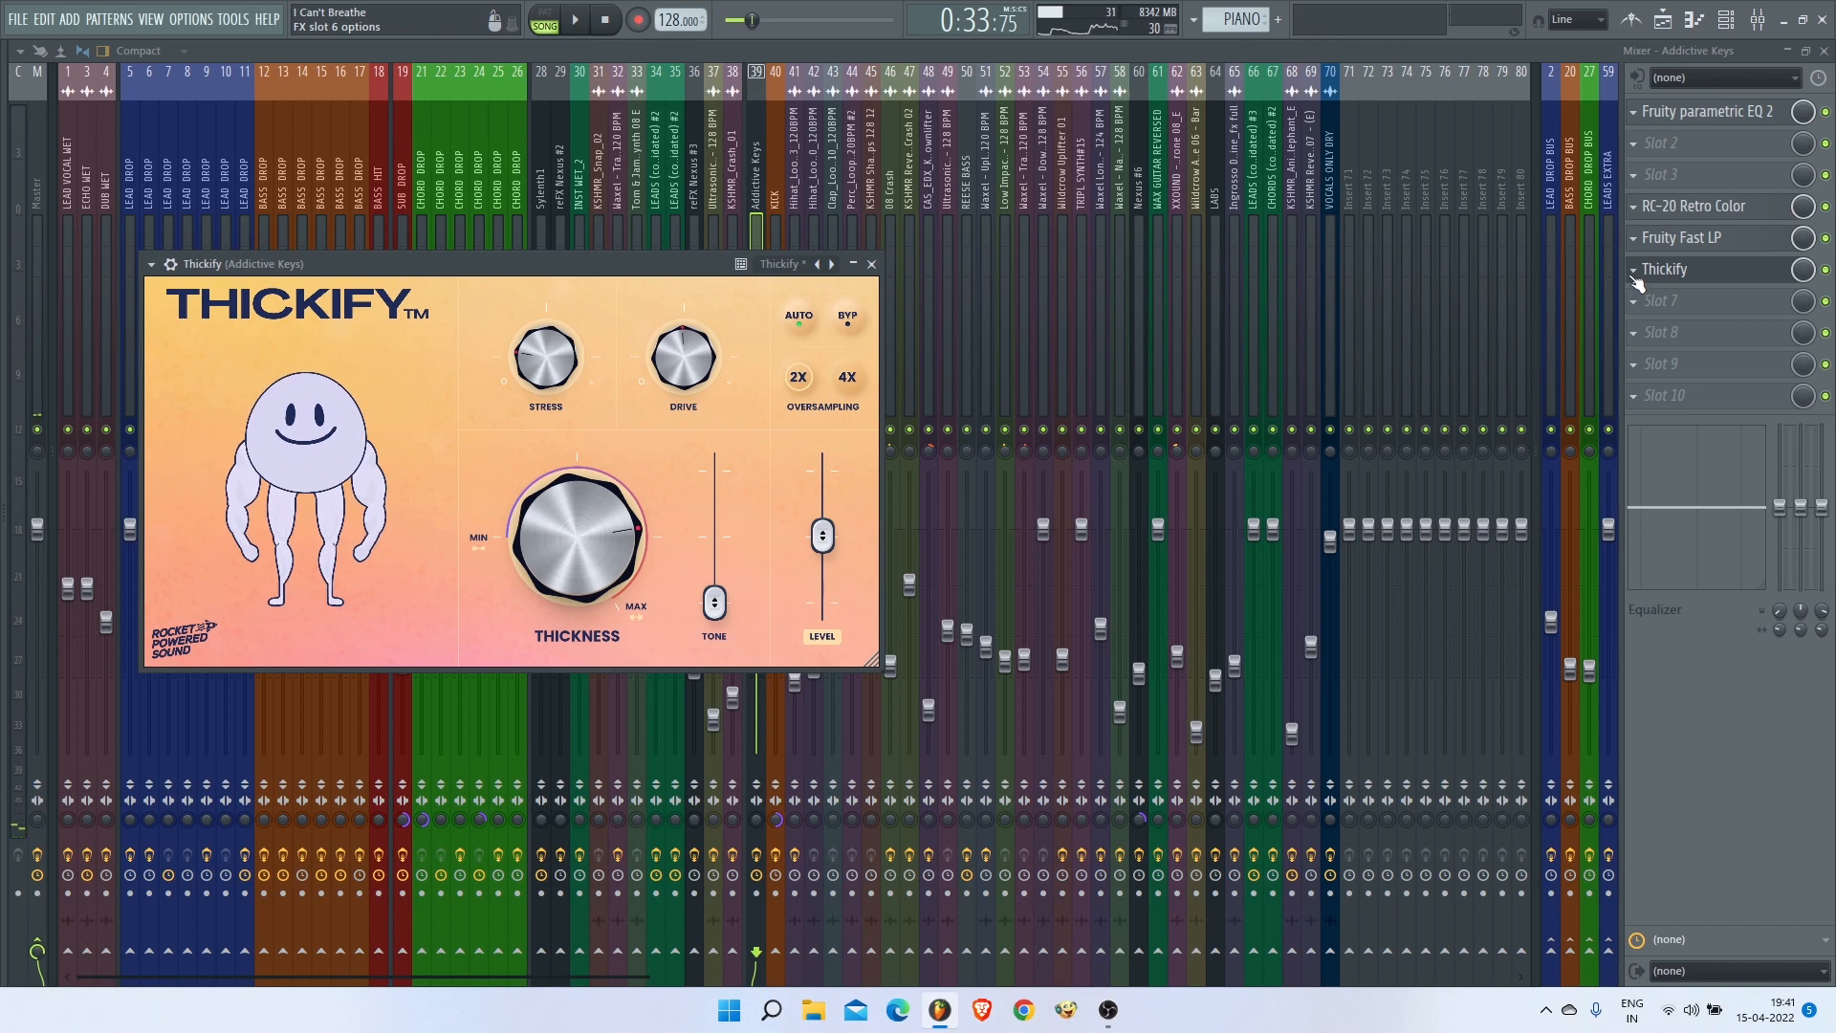
Step: Delete Thickify from slot 6 of the Addictive Keys channel and close the mixer
{"action": "left_click", "coordinate": [1636, 274]}
{"action": "left_click", "coordinate": [1647, 314]}
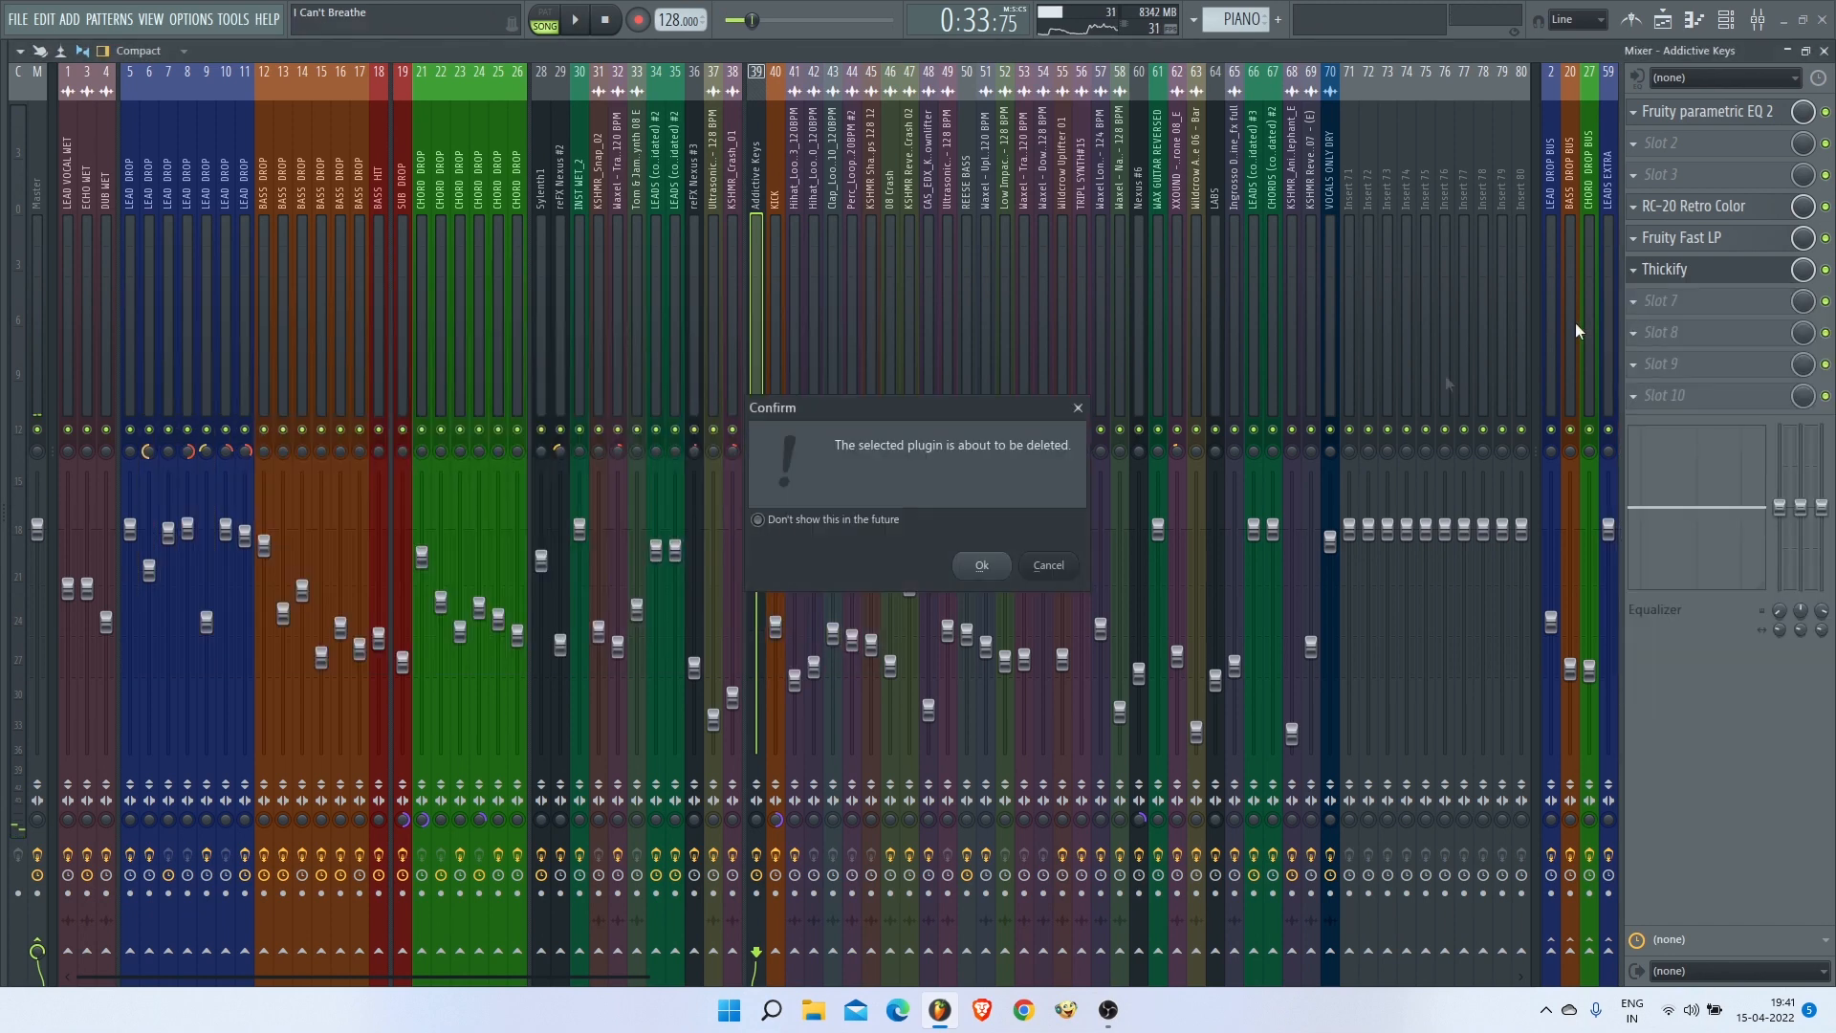
{"action": "left_click", "coordinate": [997, 568]}
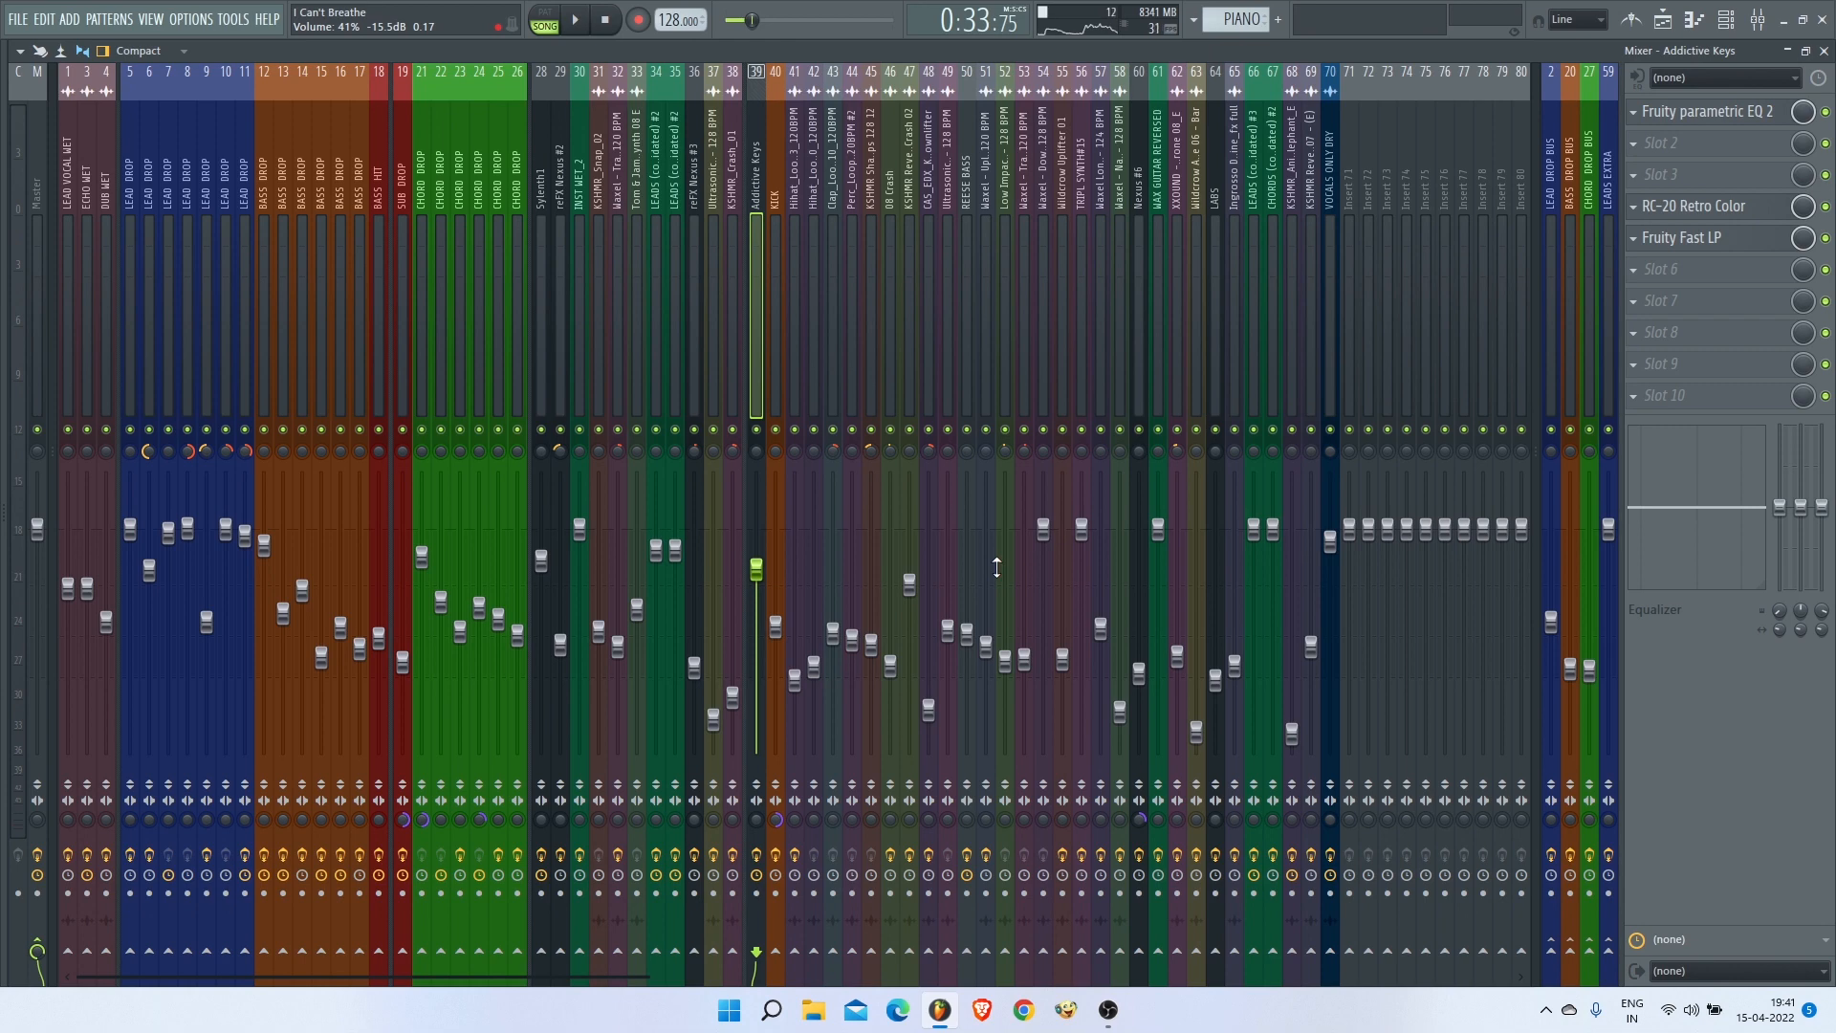
{"action": "left_click", "coordinate": [1824, 51]}
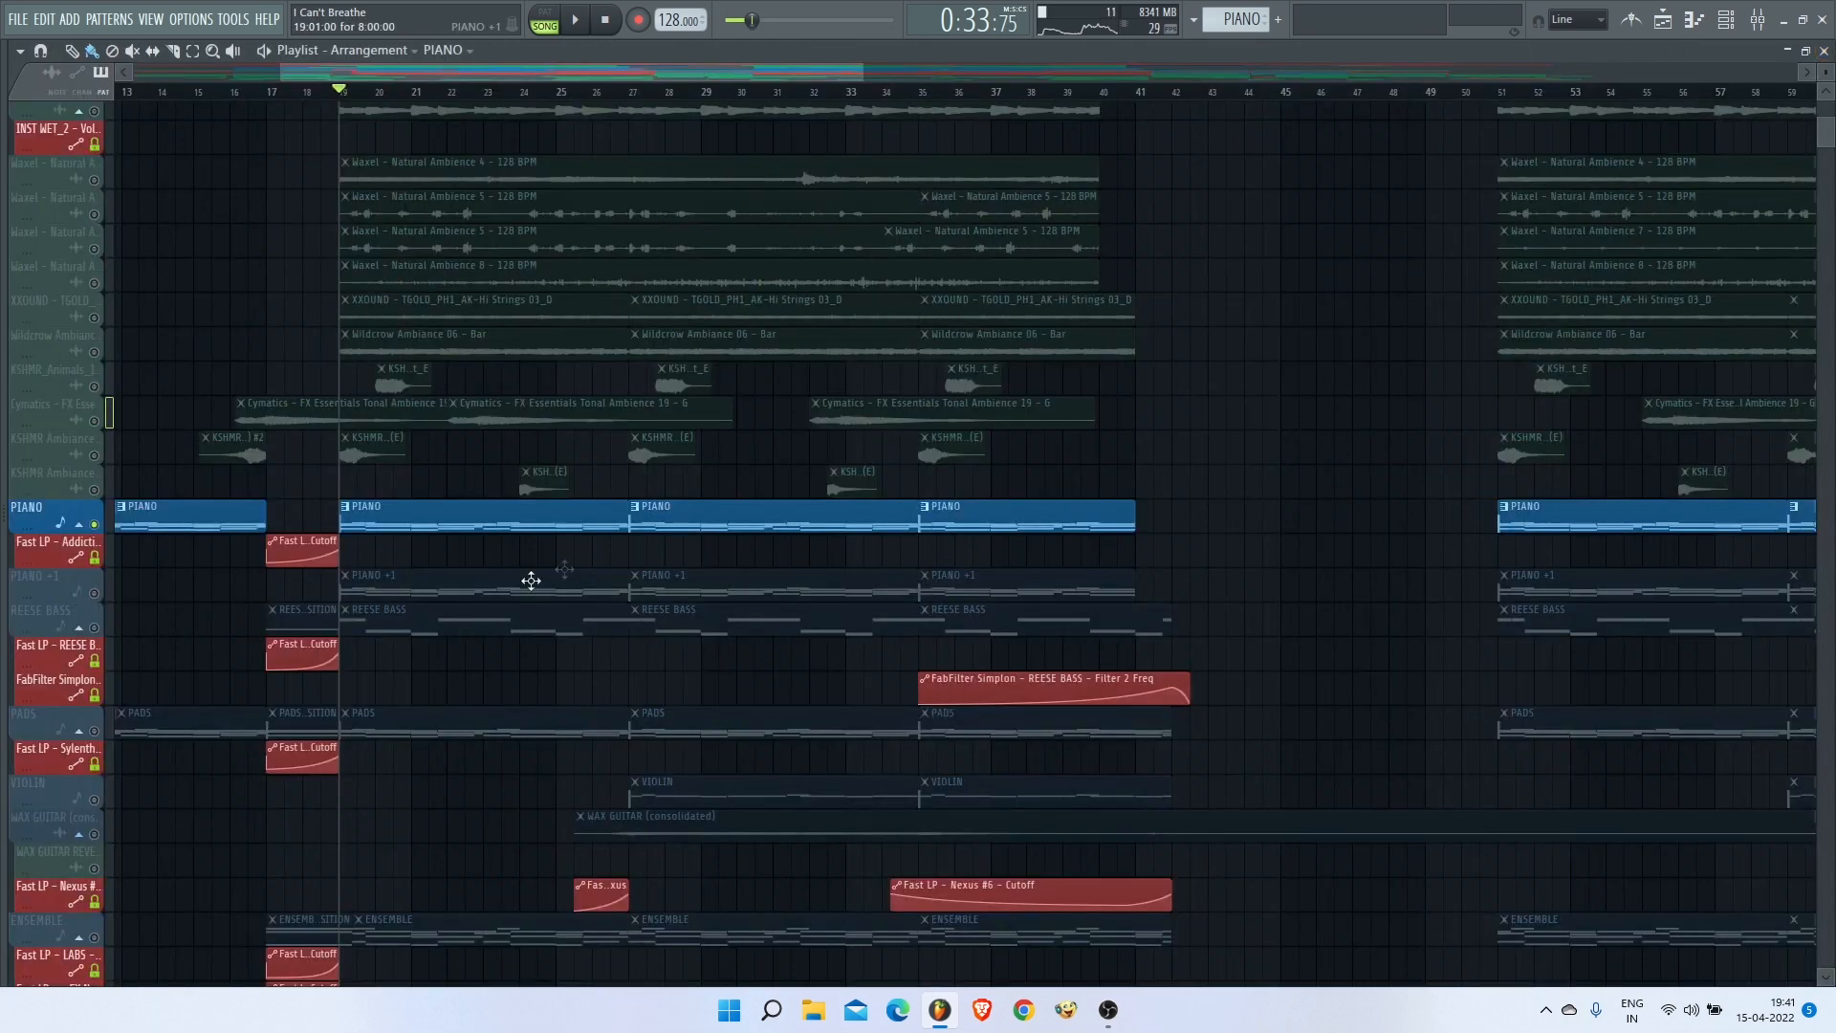
Step: Unsolo the PIANO track so all tracks are active, and place the playhead at bar 27
{"action": "right_click", "coordinate": [94, 522]}
{"action": "scroll", "coordinate": [951, 694], "scroll_direction": "up", "scroll_amount": 2}
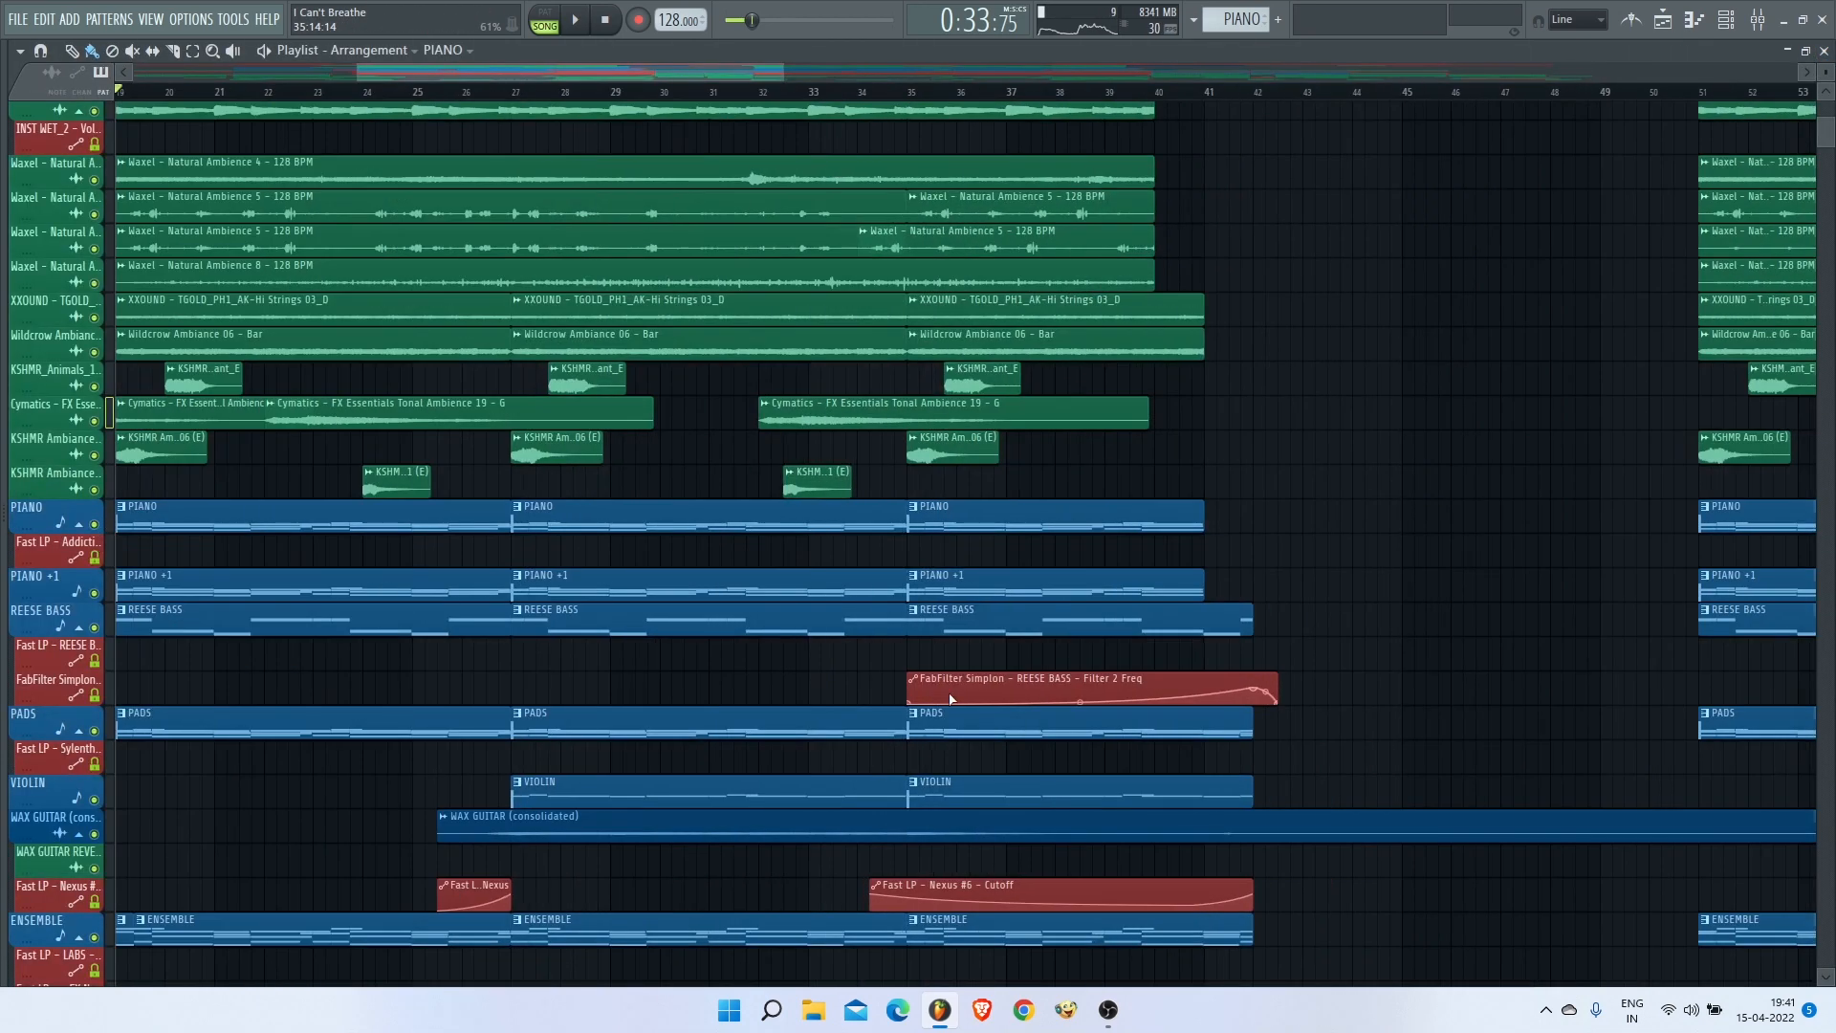
{"action": "scroll", "coordinate": [937, 696], "scroll_direction": "down", "scroll_amount": 3}
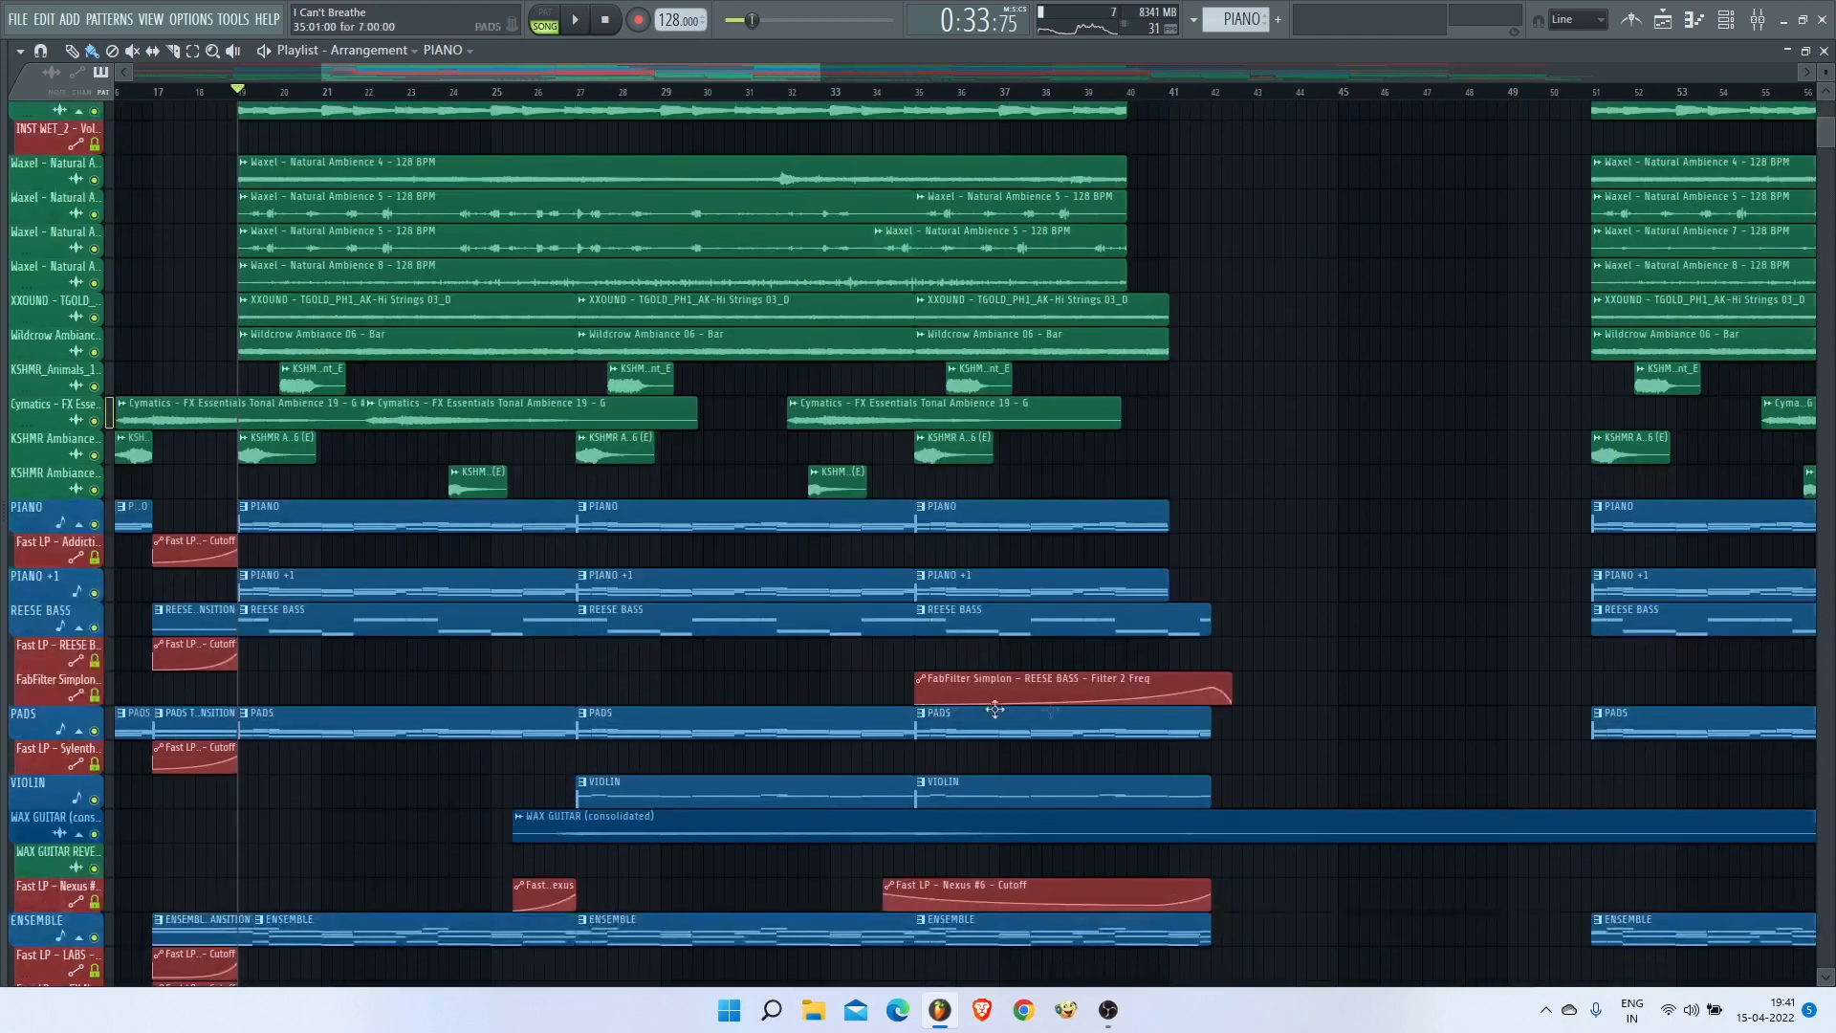
{"action": "left_click", "coordinate": [790, 92]}
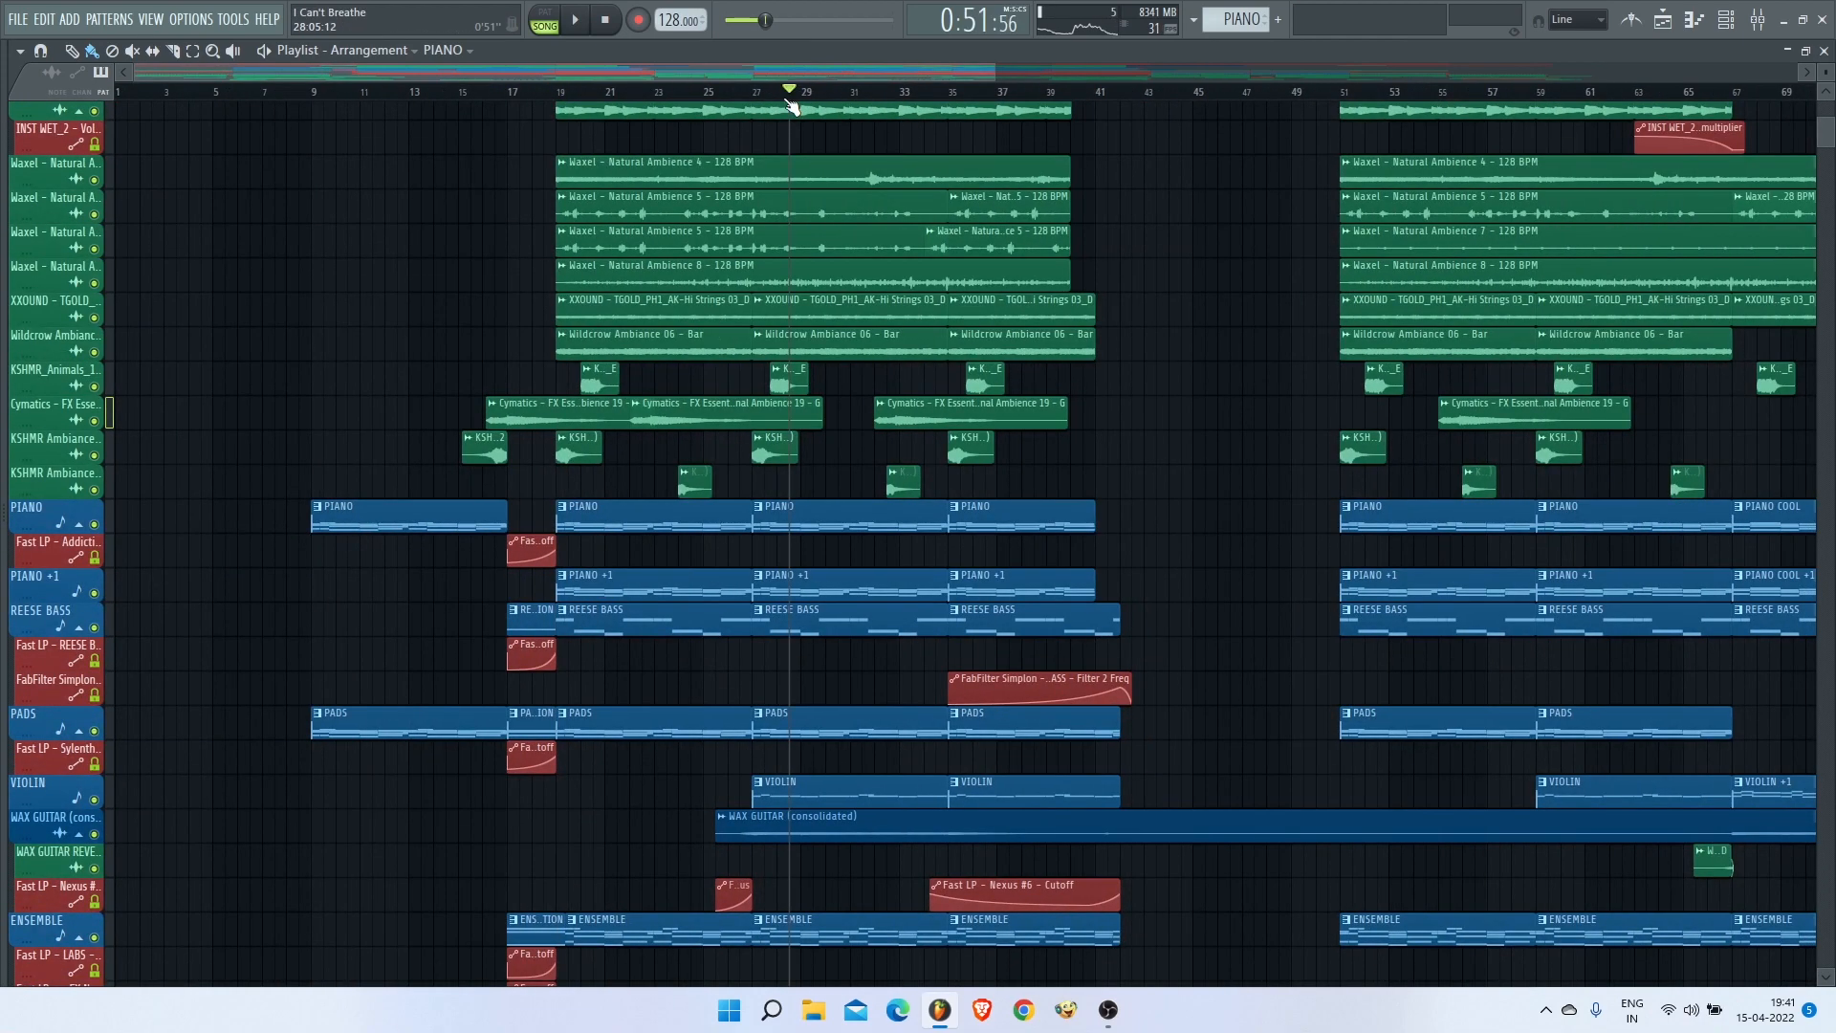
{"action": "left_click", "coordinate": [755, 91]}
Step: Solo the KSHMR_Tambourine transition track and play it from the start of its clip after bar 25
{"action": "scroll", "coordinate": [1106, 636], "scroll_direction": "down", "scroll_amount": 7}
{"action": "scroll", "coordinate": [1106, 636], "scroll_direction": "down", "scroll_amount": 10}
{"action": "scroll", "coordinate": [1086, 642], "scroll_direction": "up", "scroll_amount": 2}
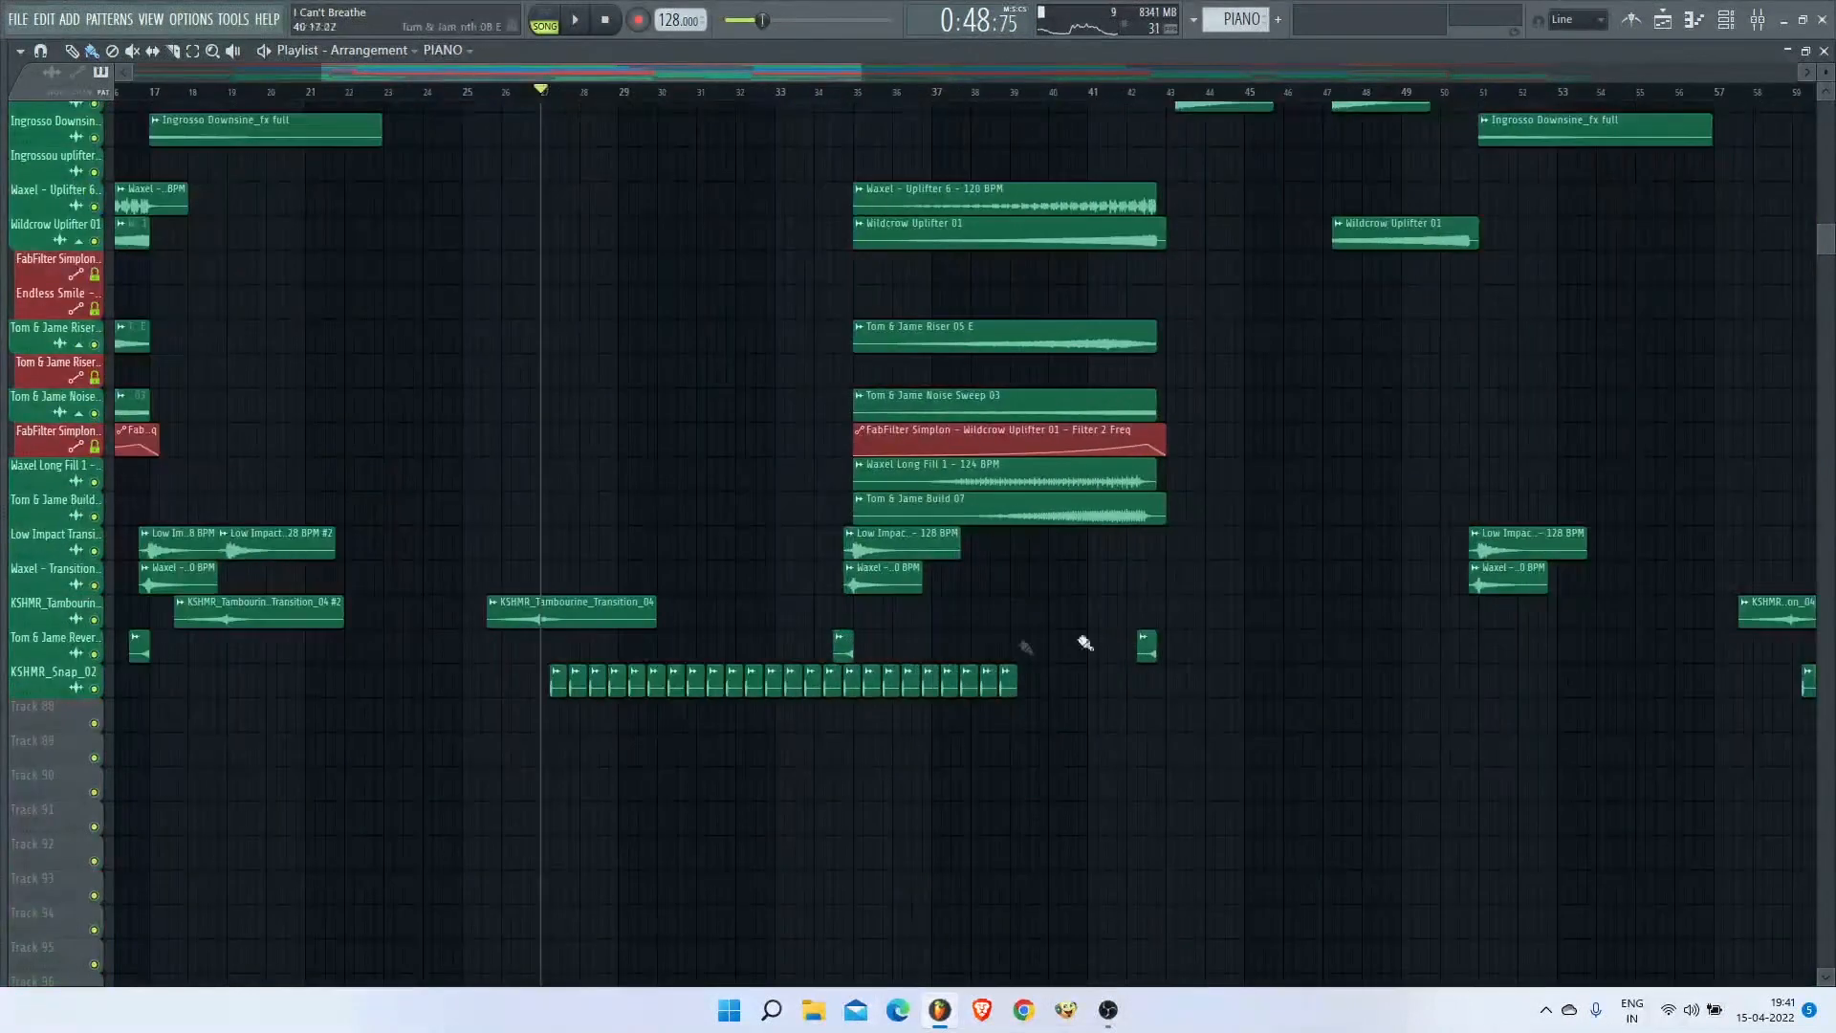
{"action": "right_click", "coordinate": [93, 620]}
{"action": "left_click", "coordinate": [495, 94]}
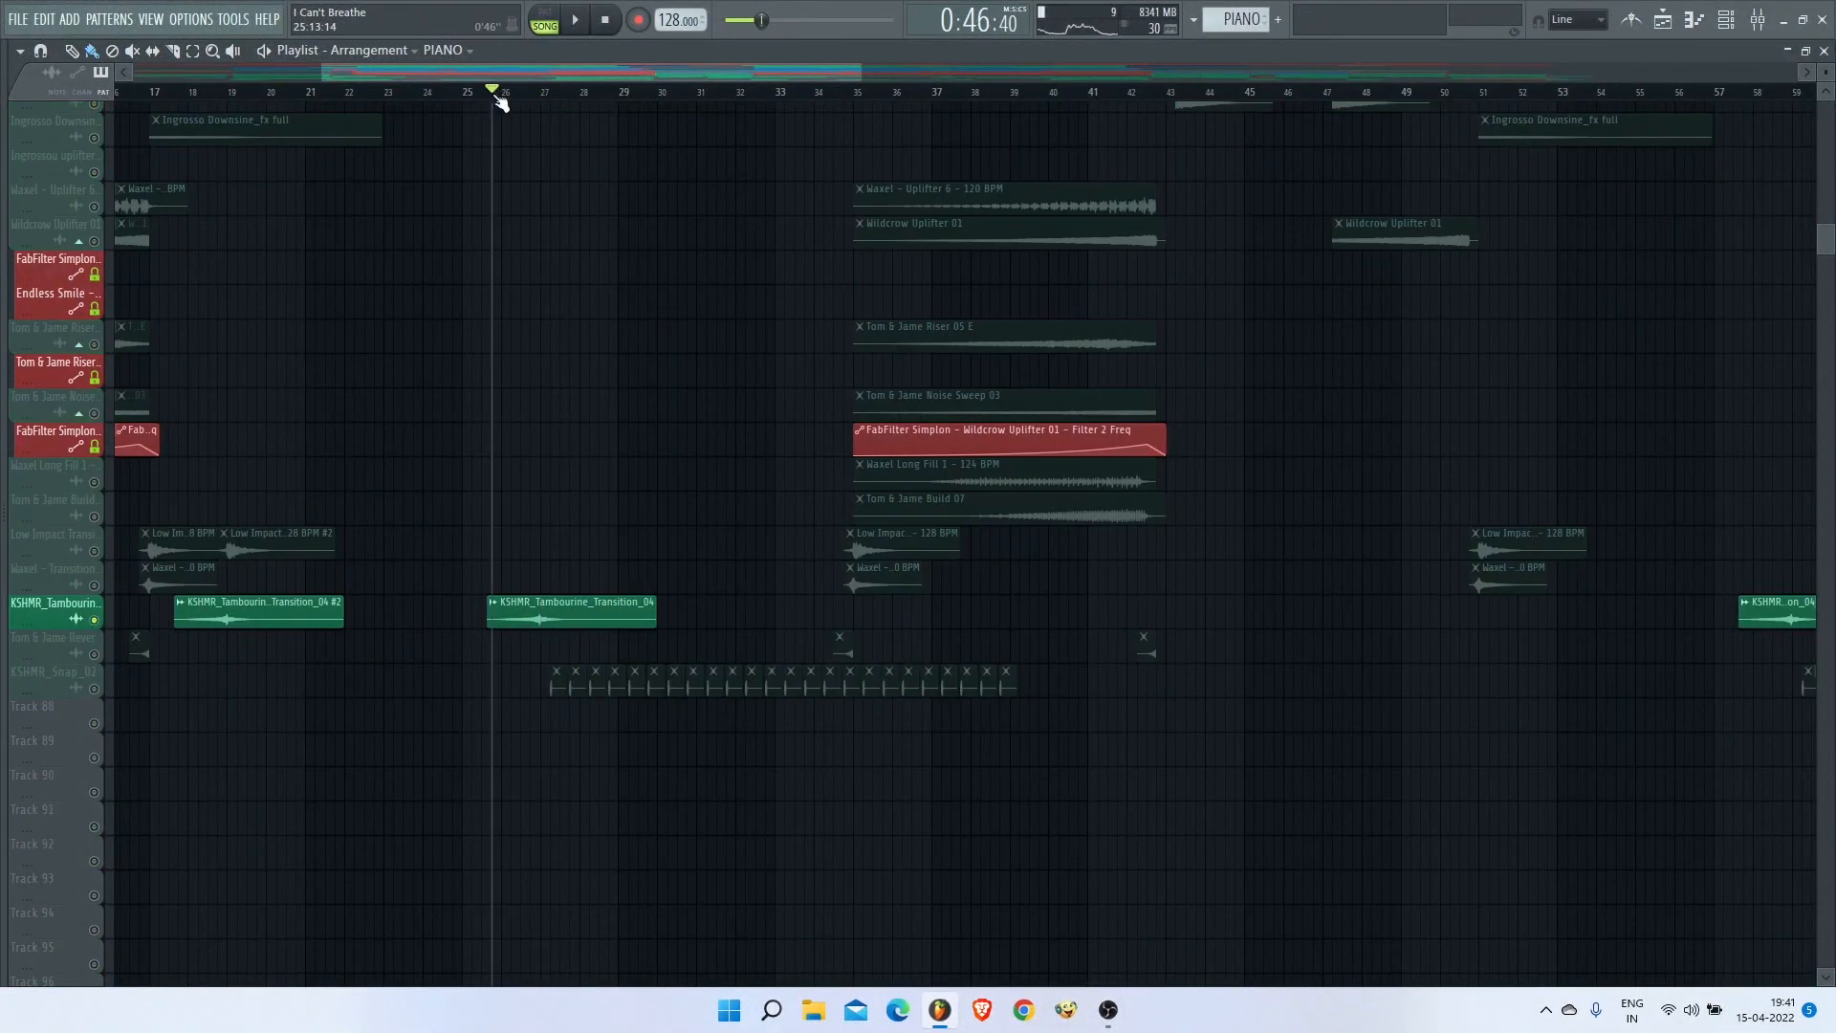
{"action": "key", "text": "space"}
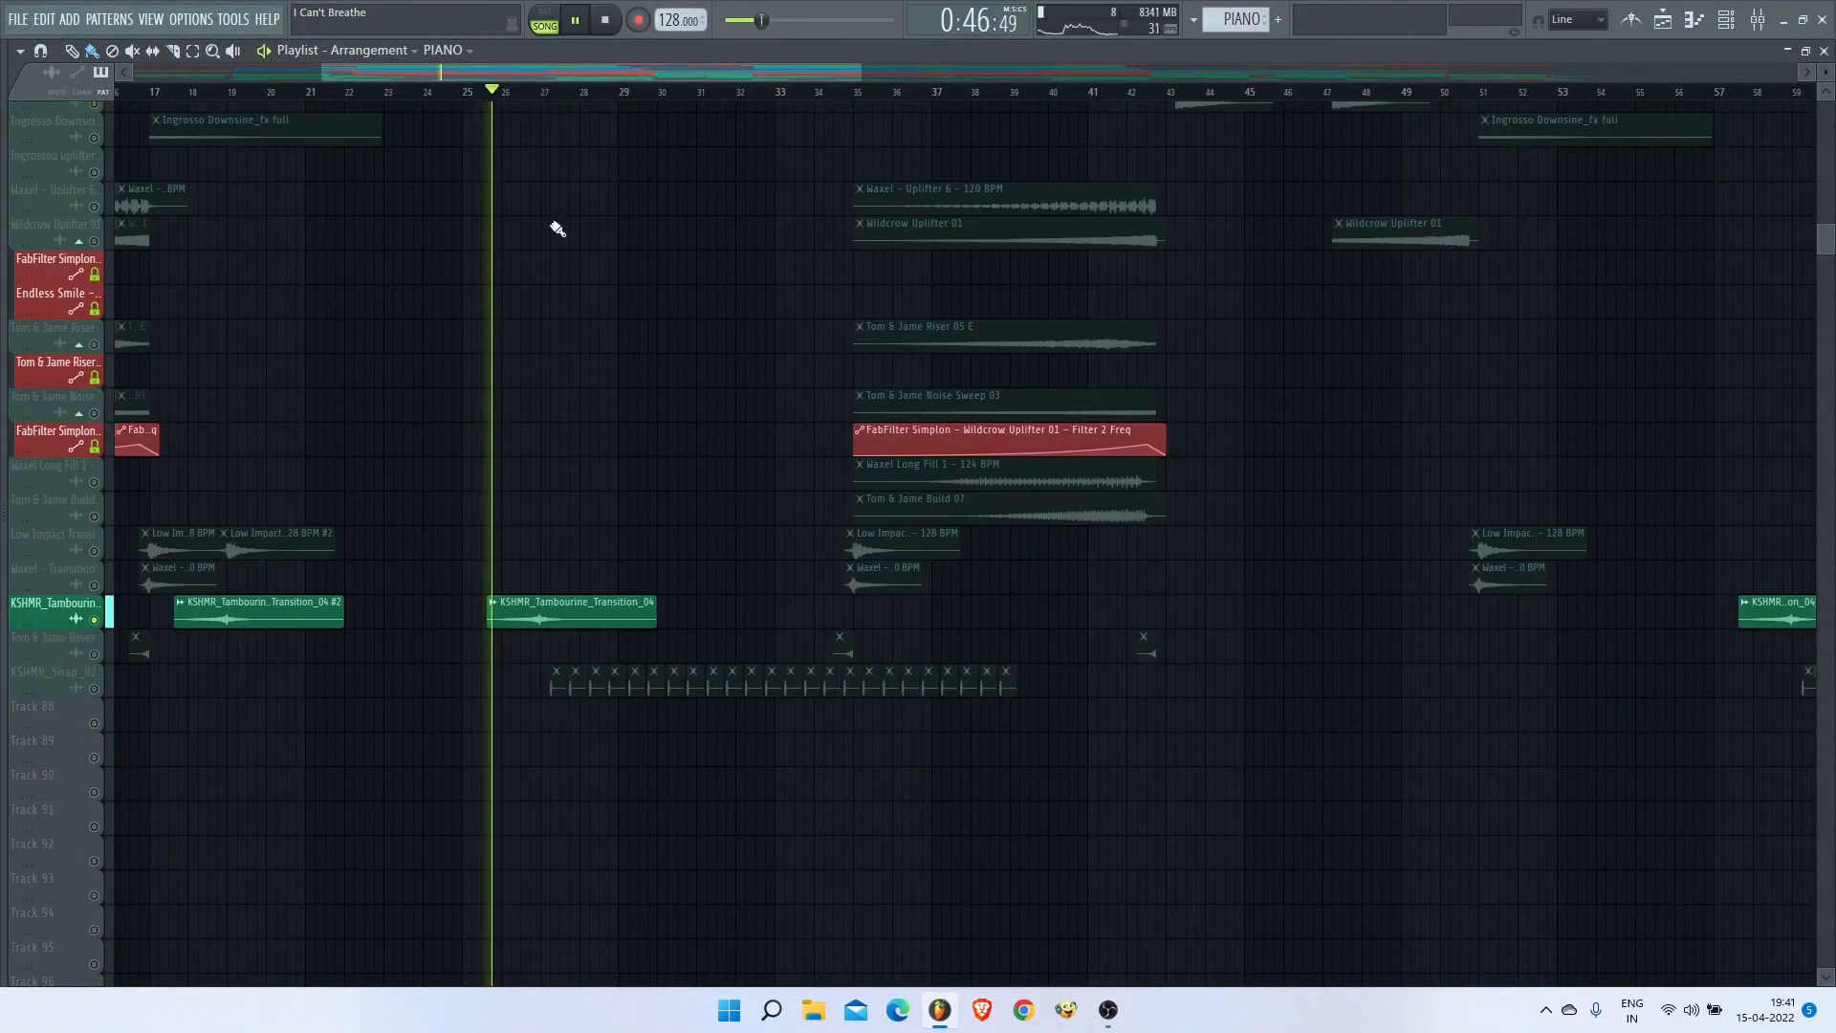
Step: Unmute KSHMR_Snap_02 alongside the tambourine, stop playback, and reactivate all tracks
{"action": "left_click", "coordinate": [96, 691]}
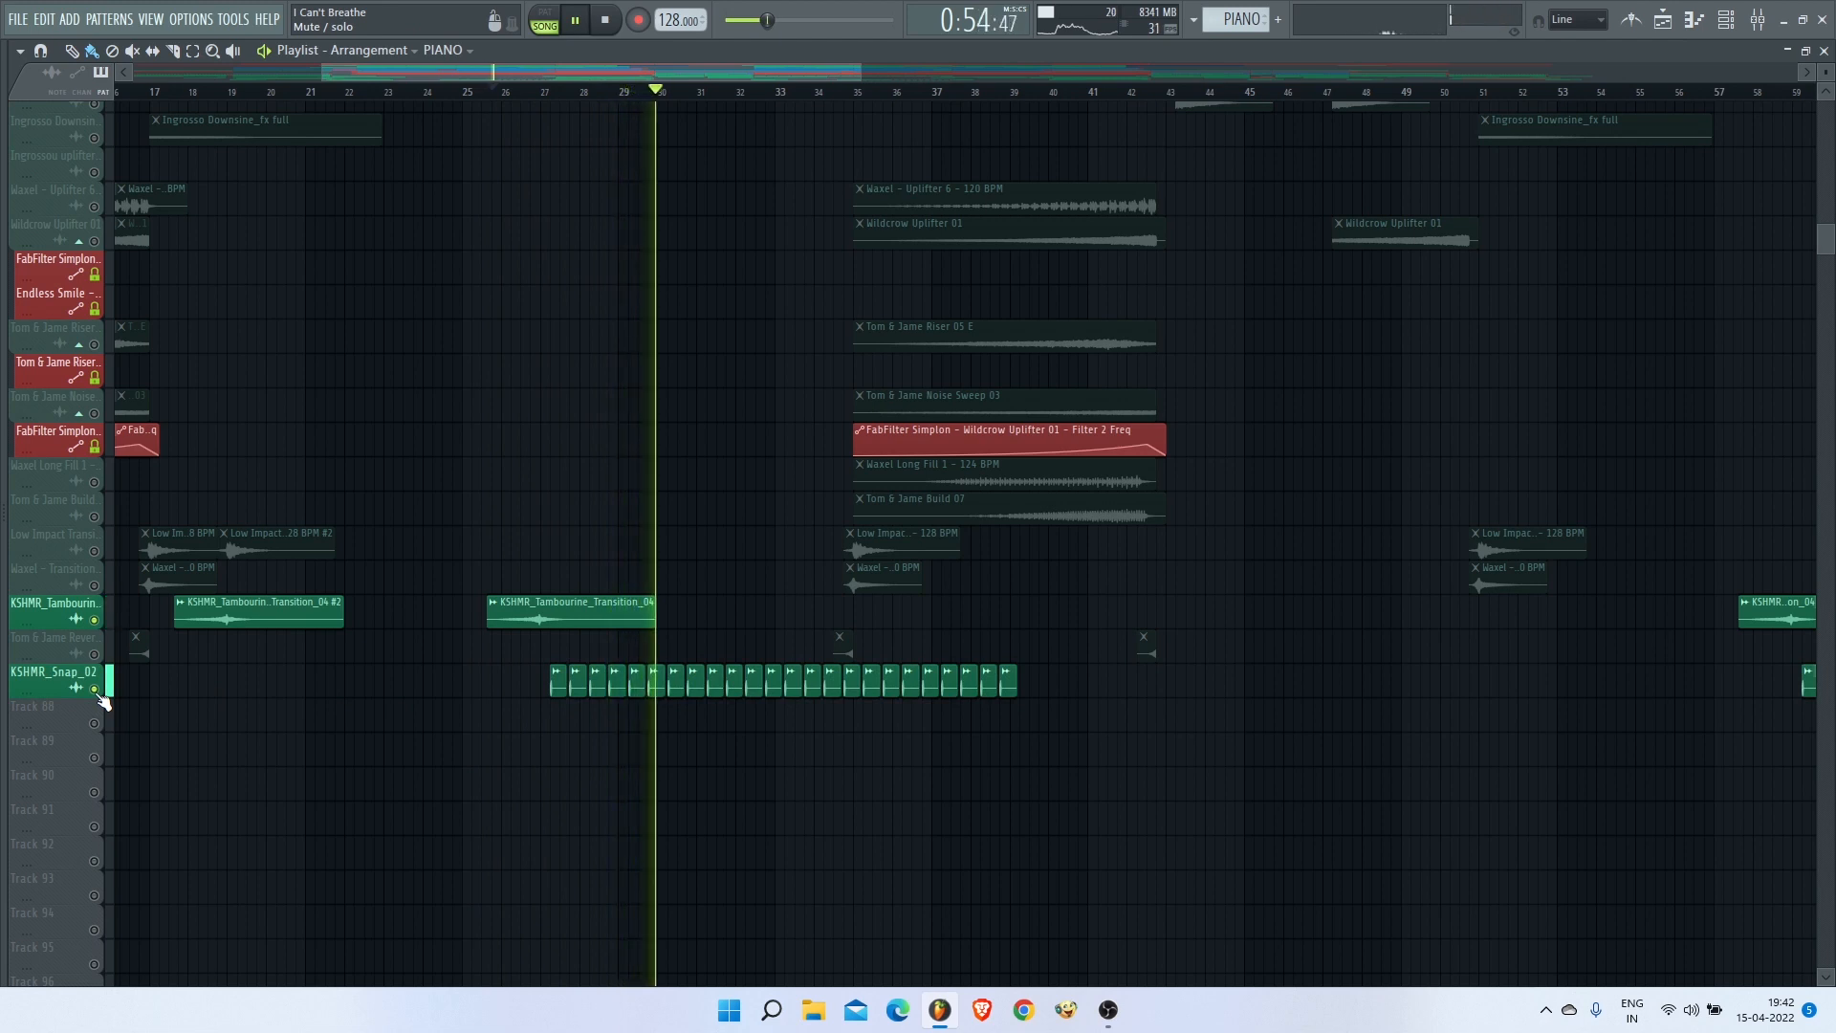
{"action": "key", "text": "space"}
{"action": "left_click", "coordinate": [101, 692], "text": "ctrl"}
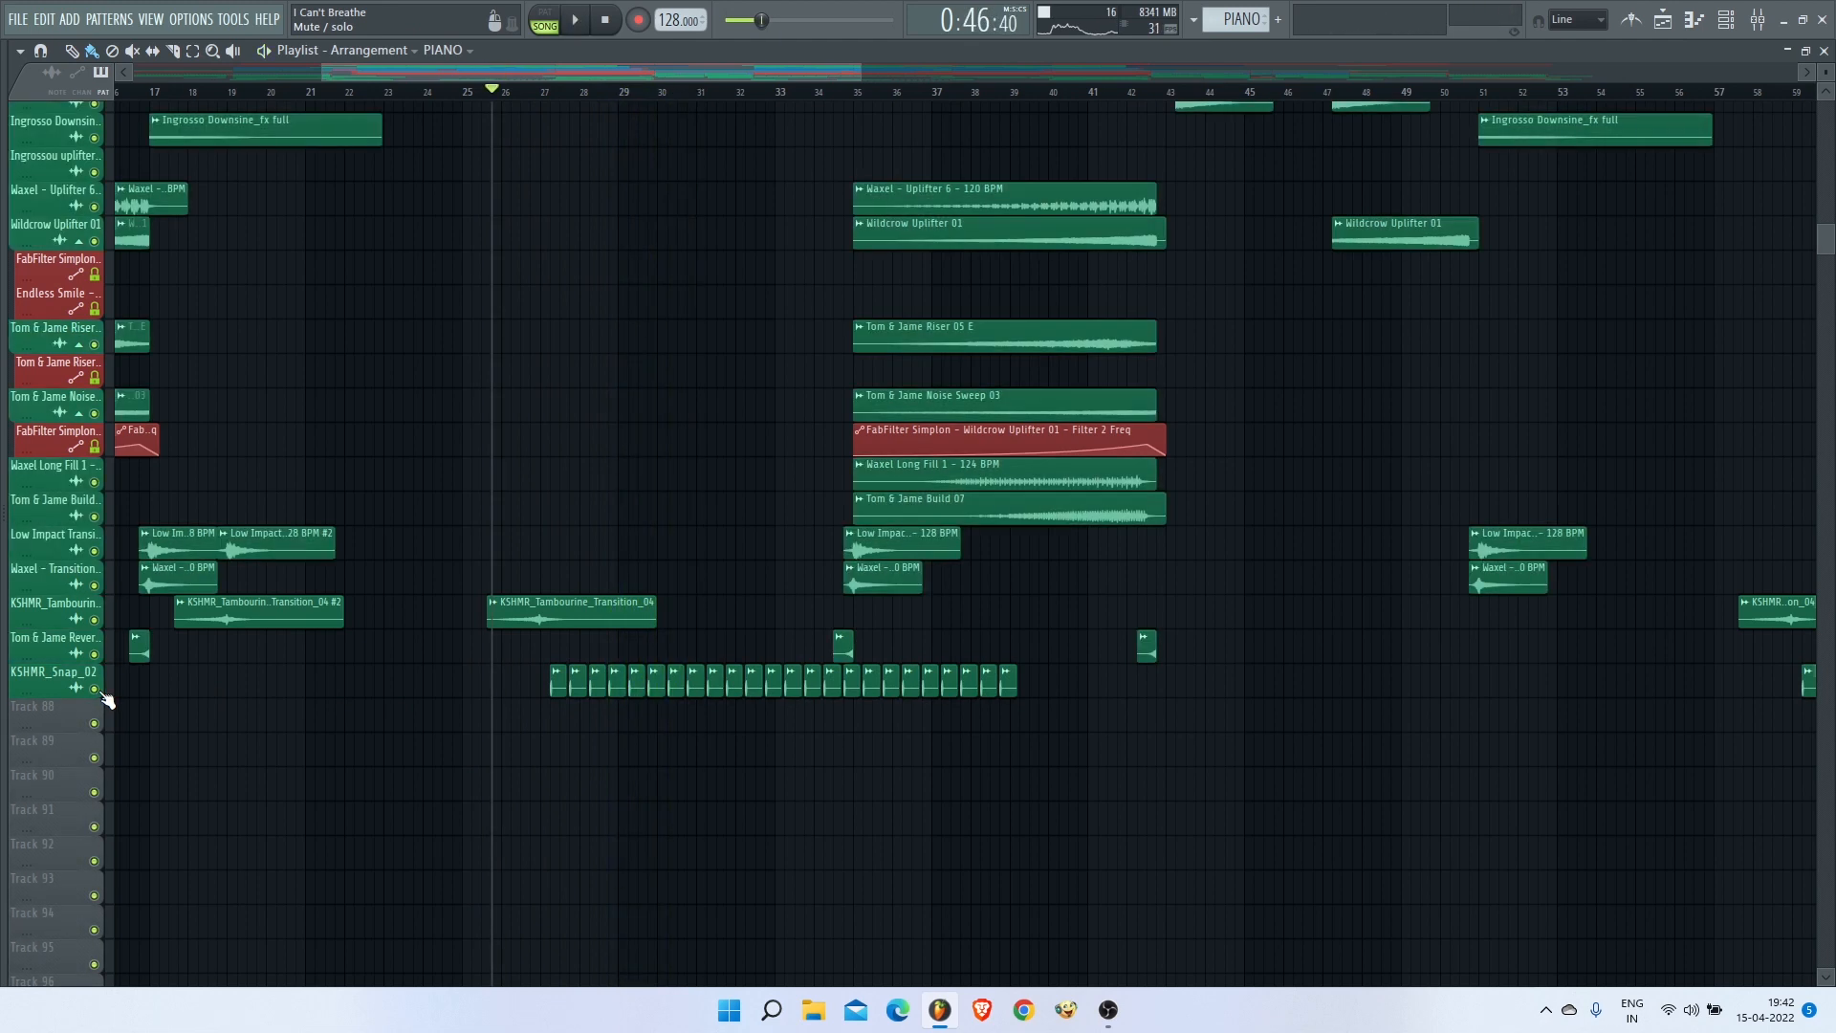
Step: Play the full arrangement from after bar 25 and mute the VOCALS ONLY DRY track
{"action": "scroll", "coordinate": [895, 488], "scroll_direction": "up", "scroll_amount": 2, "text": "ctrl"}
{"action": "key", "text": "space"}
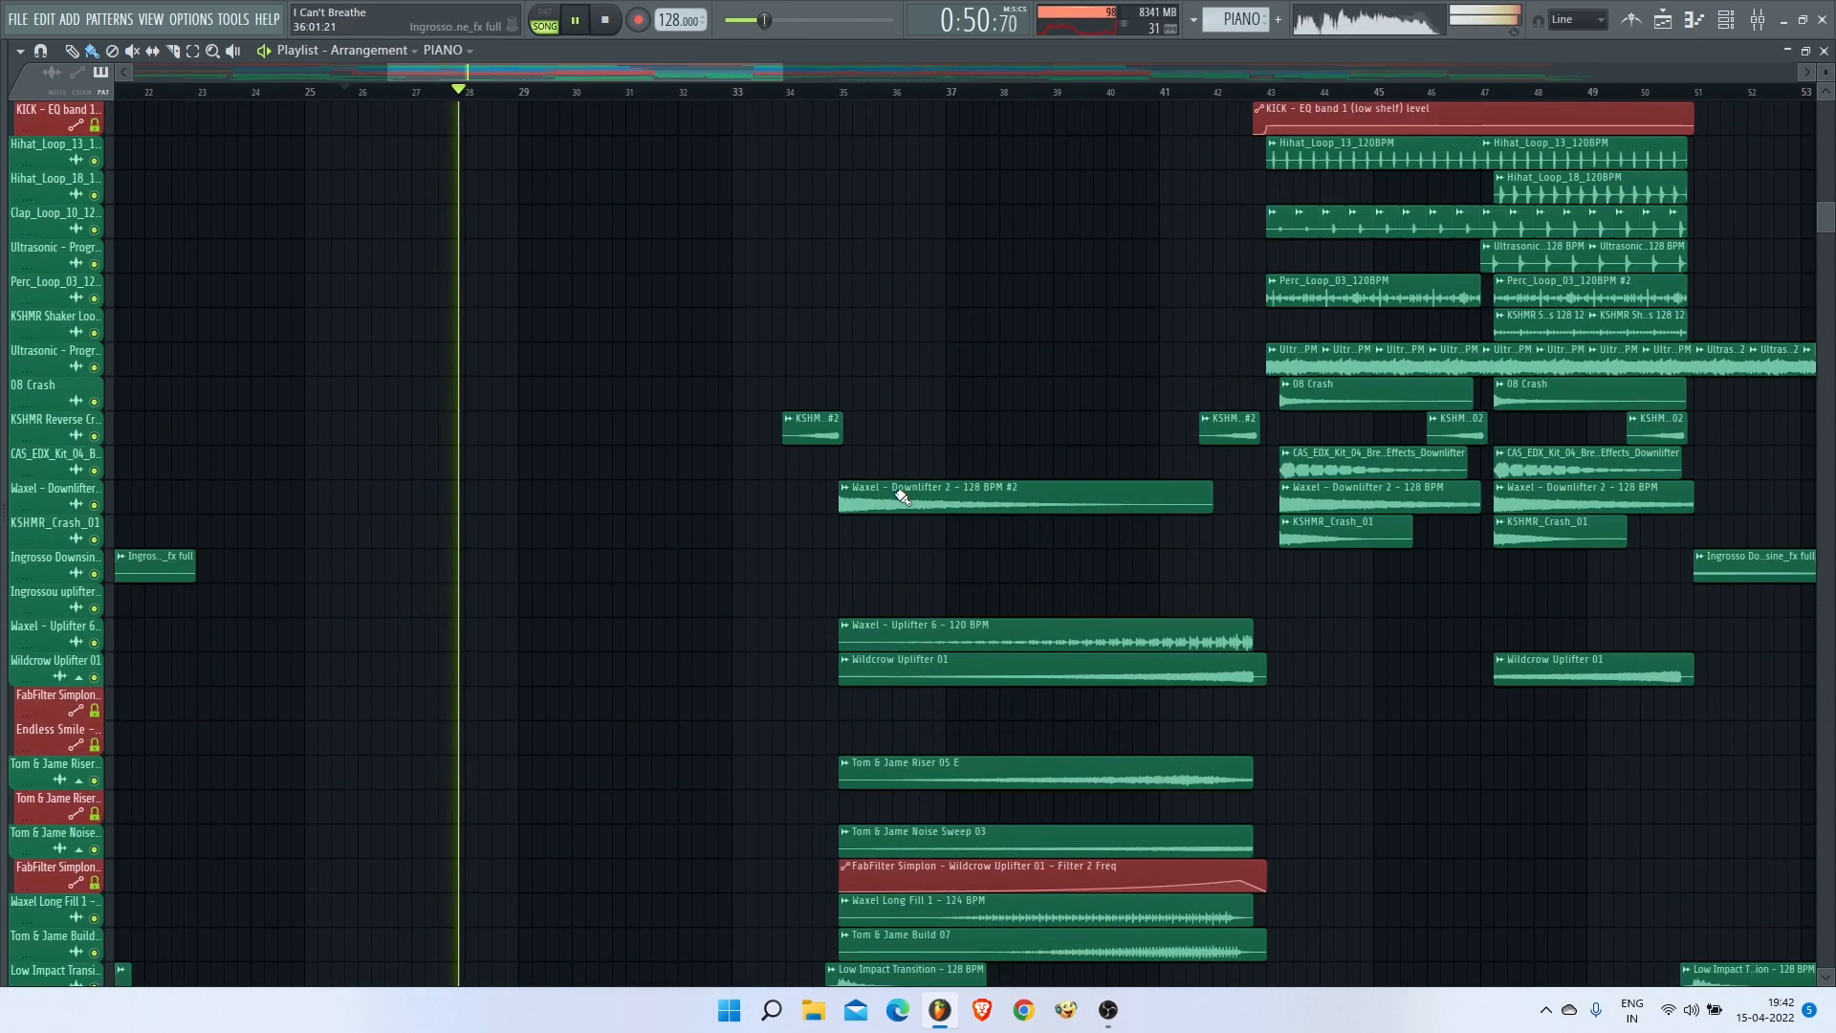
{"action": "scroll", "coordinate": [895, 491], "scroll_direction": "up", "scroll_amount": 8}
{"action": "scroll", "coordinate": [721, 418], "scroll_direction": "up", "scroll_amount": 6}
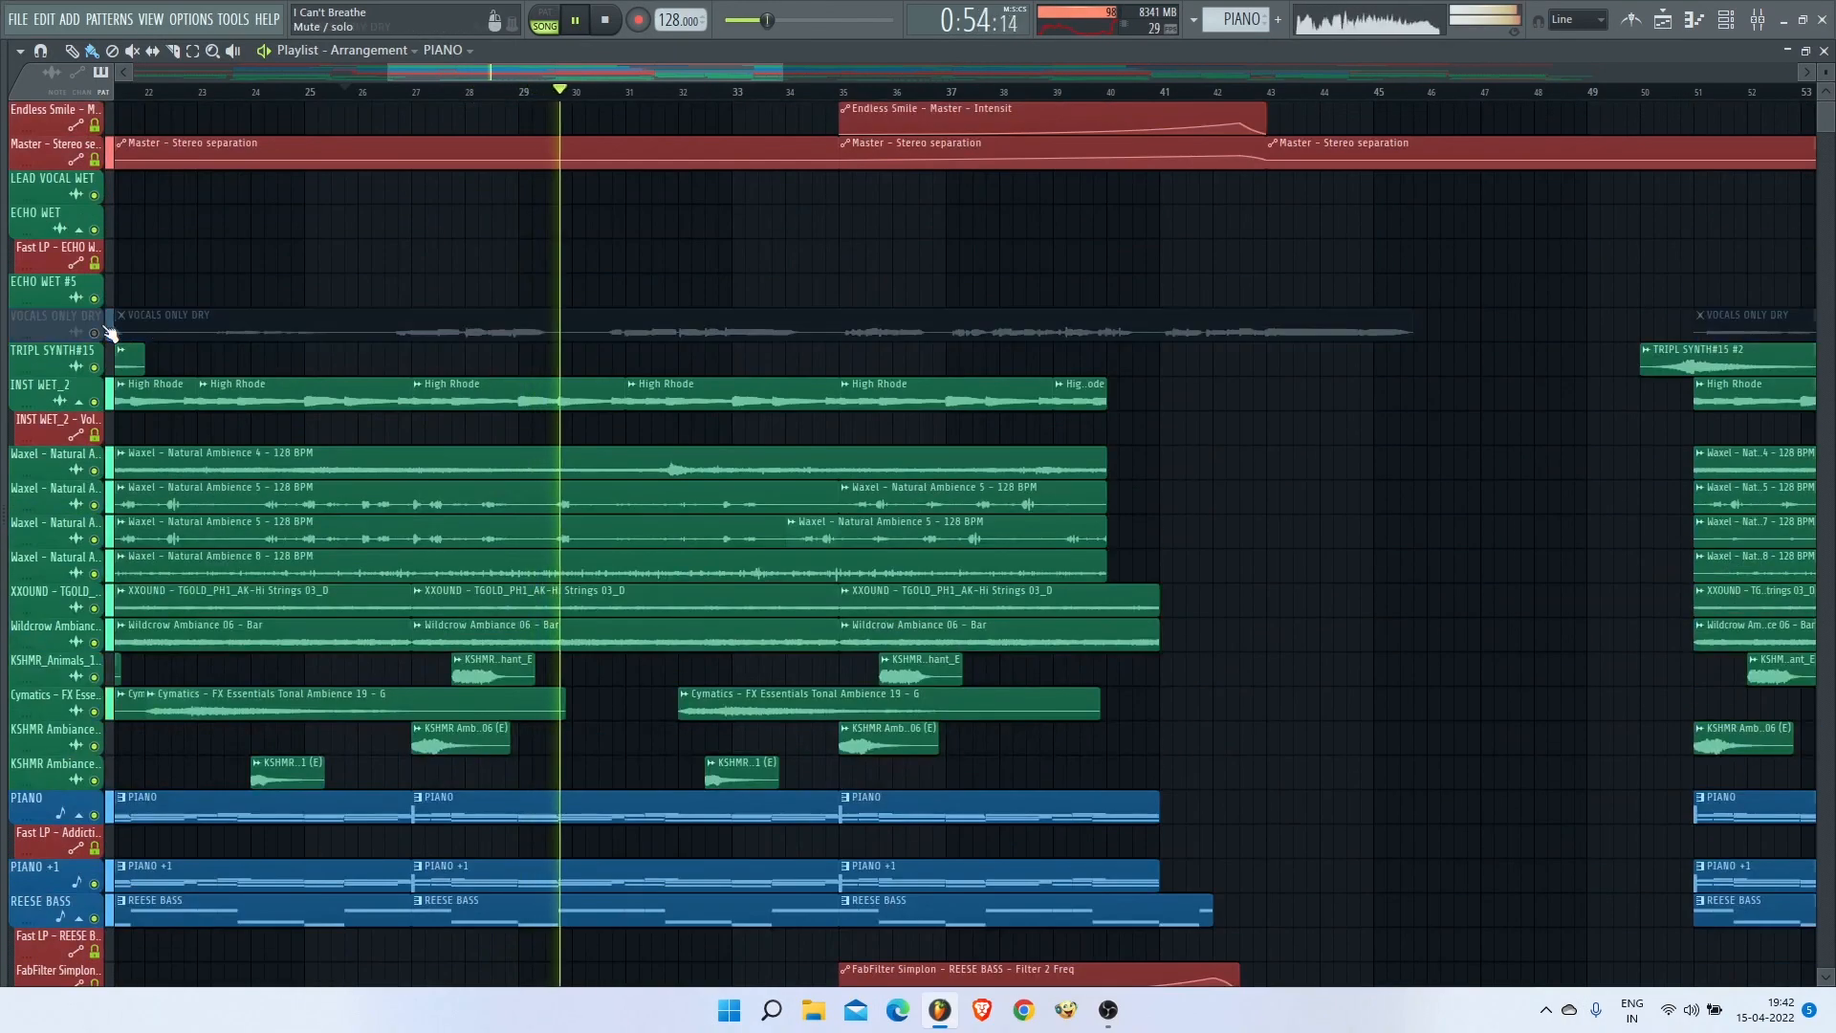
Step: Stop the full playback and place the playhead at bar 35, where the riser and uplifter clips begin
{"action": "scroll", "coordinate": [698, 536], "scroll_direction": "down", "scroll_amount": 5}
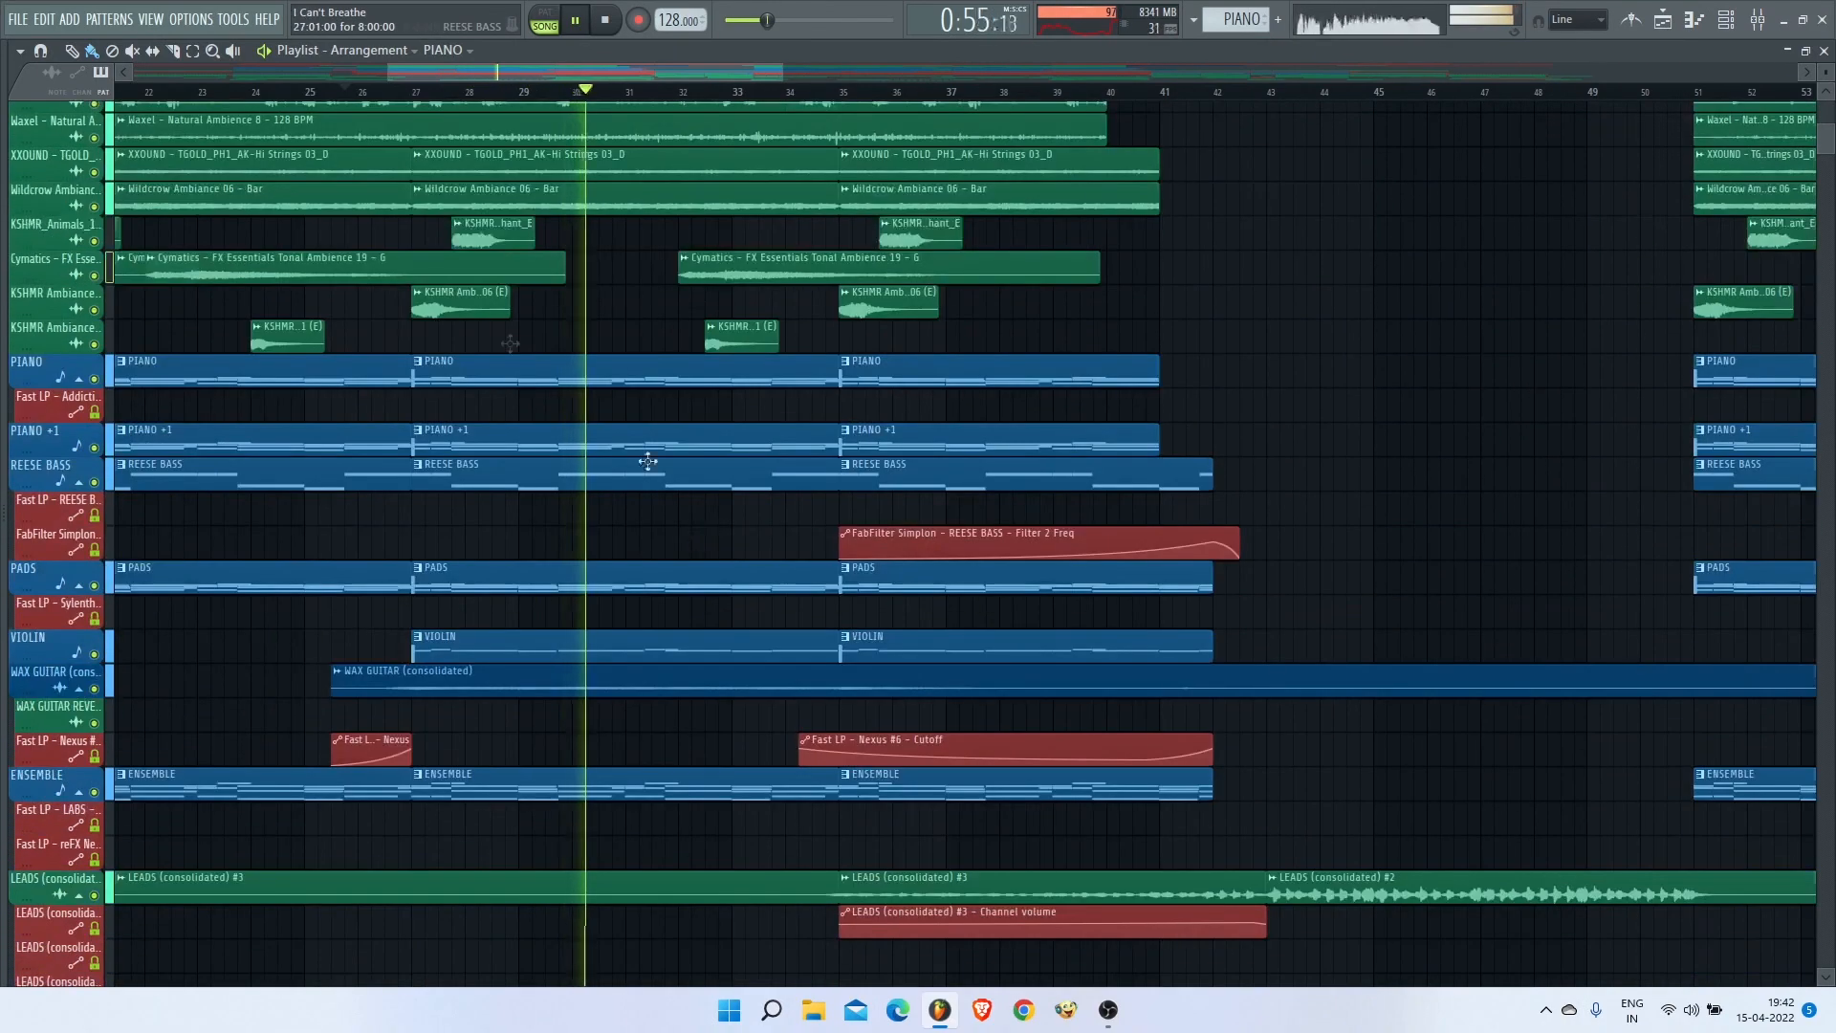
{"action": "left_click", "coordinate": [233, 19]}
{"action": "mouse_move", "coordinate": [277, 84]}
{"action": "left_click", "coordinate": [529, 223]}
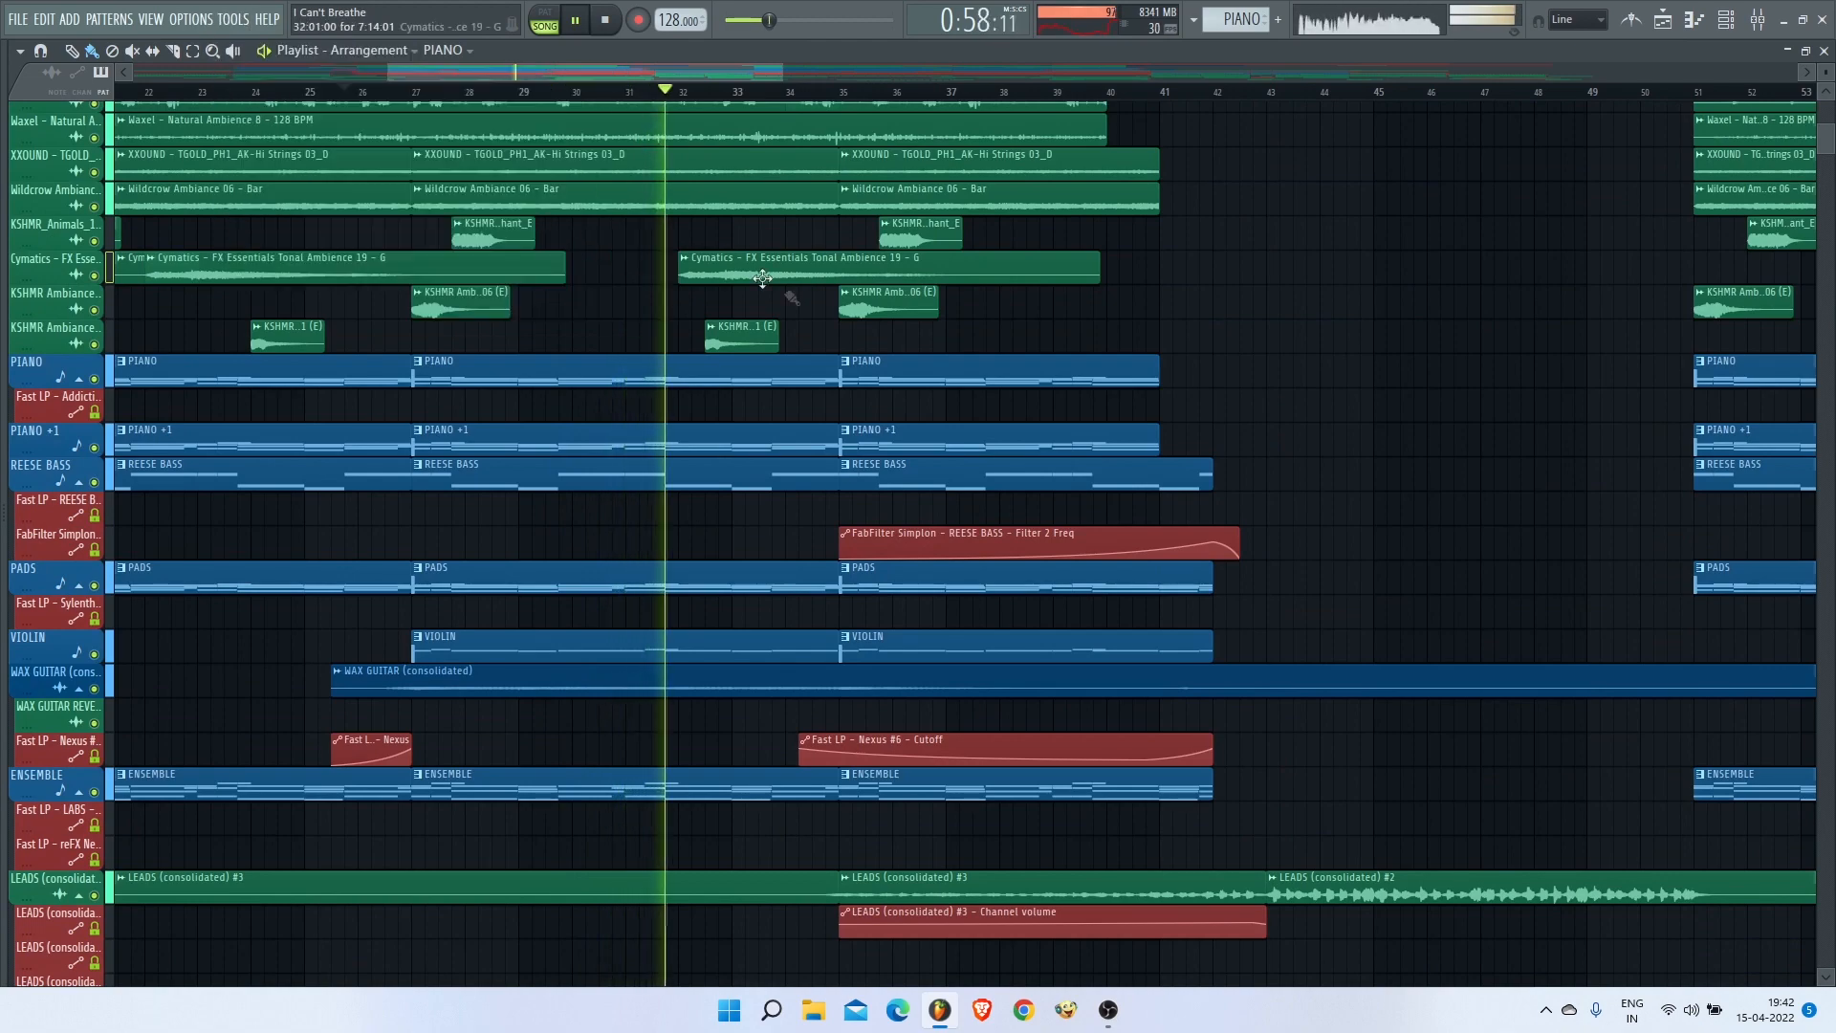
{"action": "scroll", "coordinate": [705, 467], "scroll_direction": "down", "scroll_amount": 3}
{"action": "scroll", "coordinate": [705, 468], "scroll_direction": "down", "scroll_amount": 10}
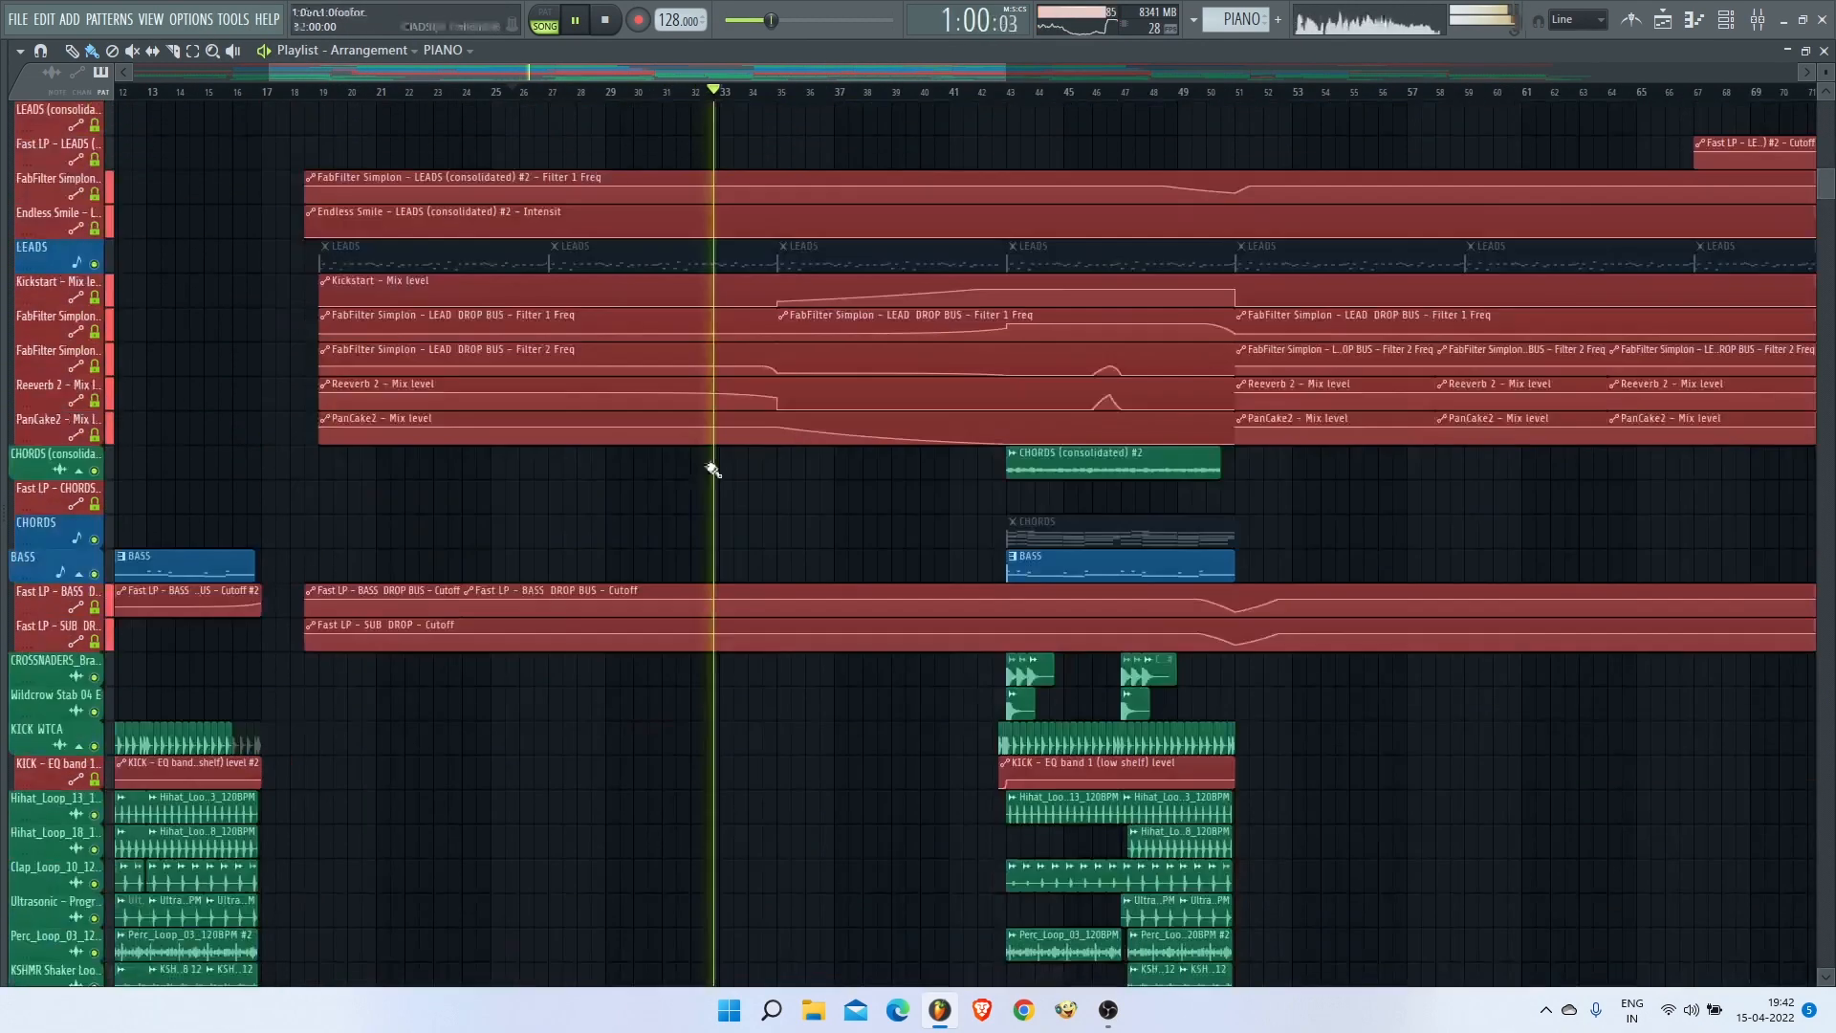
{"action": "scroll", "coordinate": [881, 490], "scroll_direction": "down", "scroll_amount": 10}
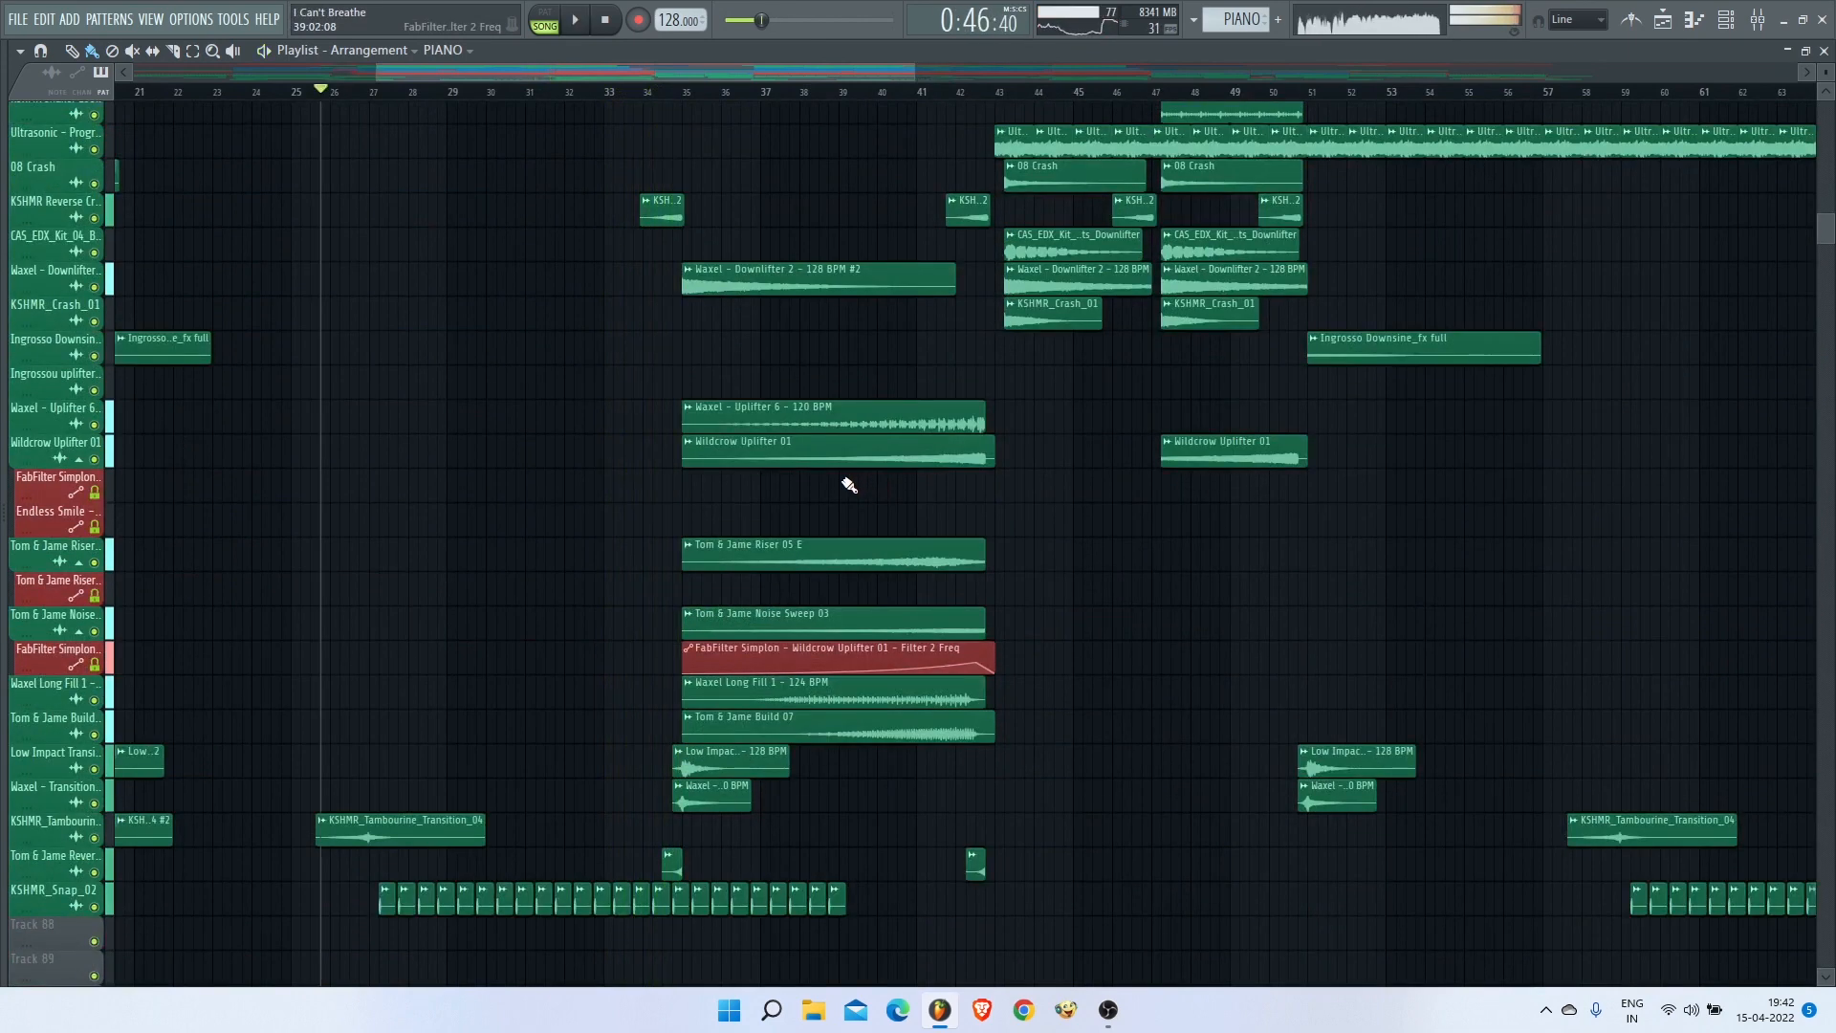
{"action": "key", "text": "space"}
{"action": "left_click", "coordinate": [689, 93]}
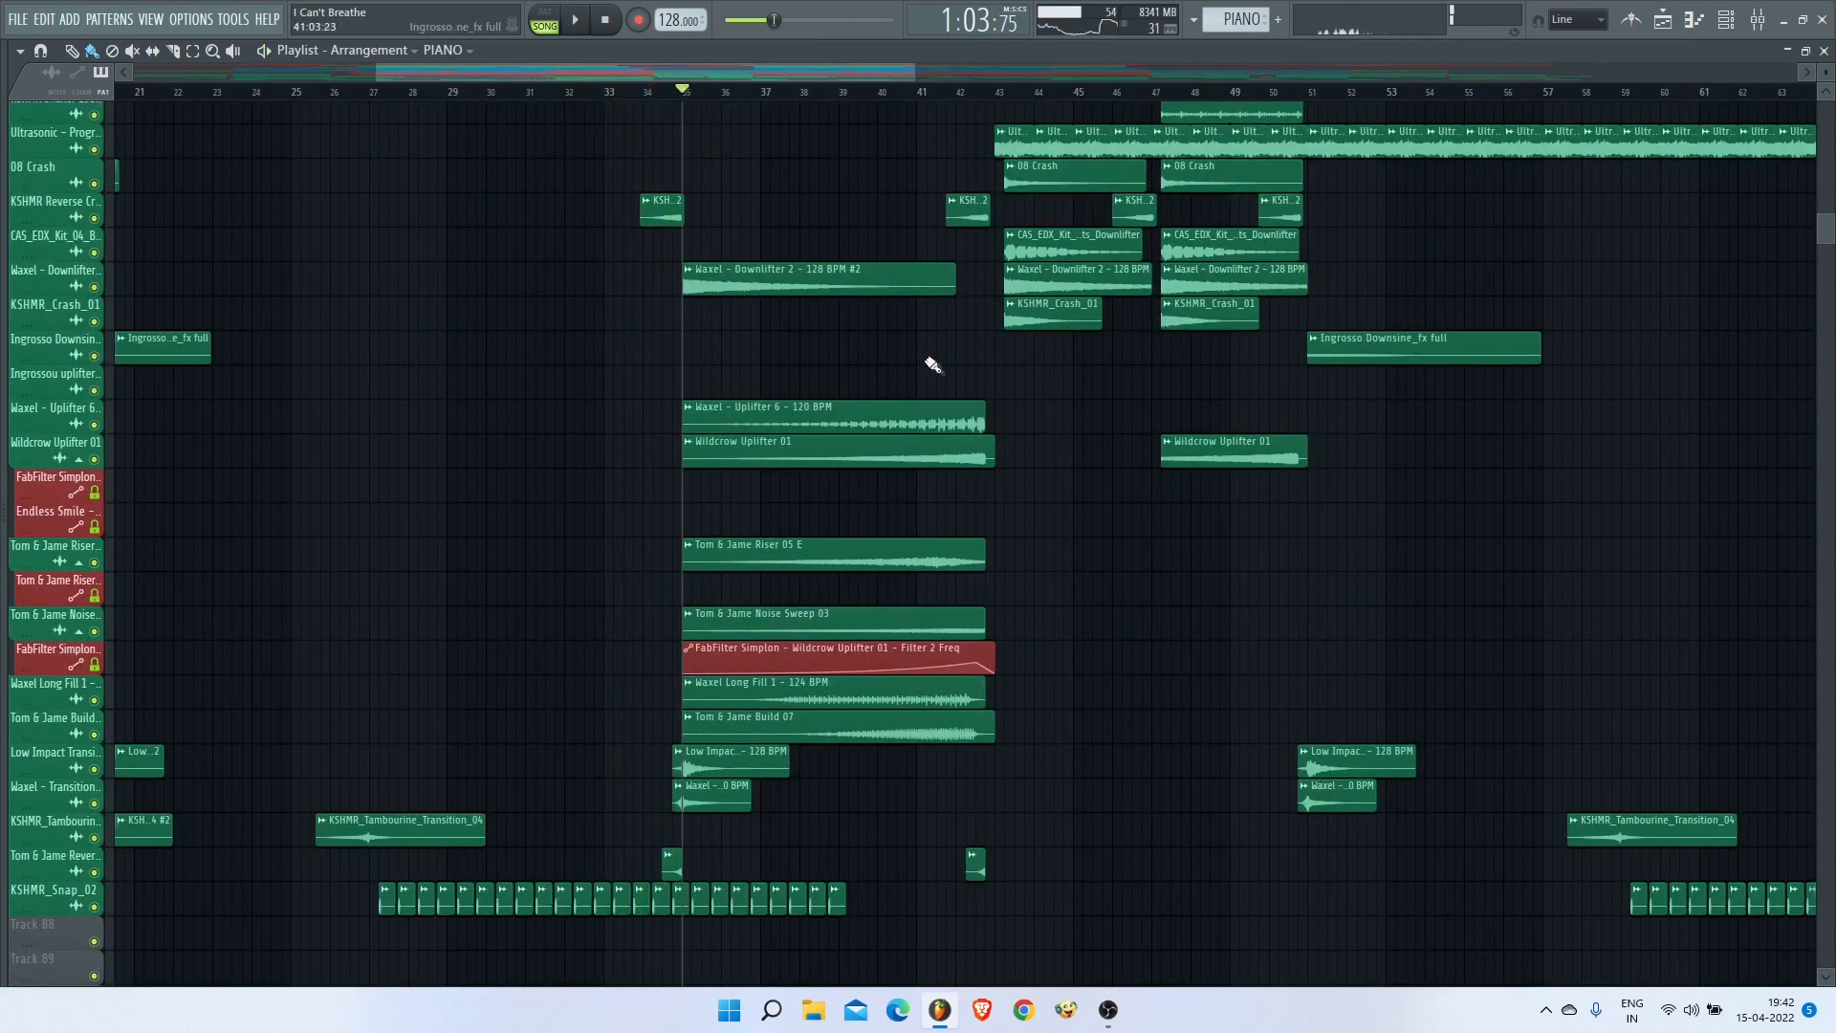
Step: Solo the KSHMR Reverse Crash track, and unmute the CAS_EDX_Kit_04 and Waxel Downlifter 2 tracks alongside it
{"action": "scroll", "coordinate": [956, 372], "scroll_direction": "up", "scroll_amount": 3}
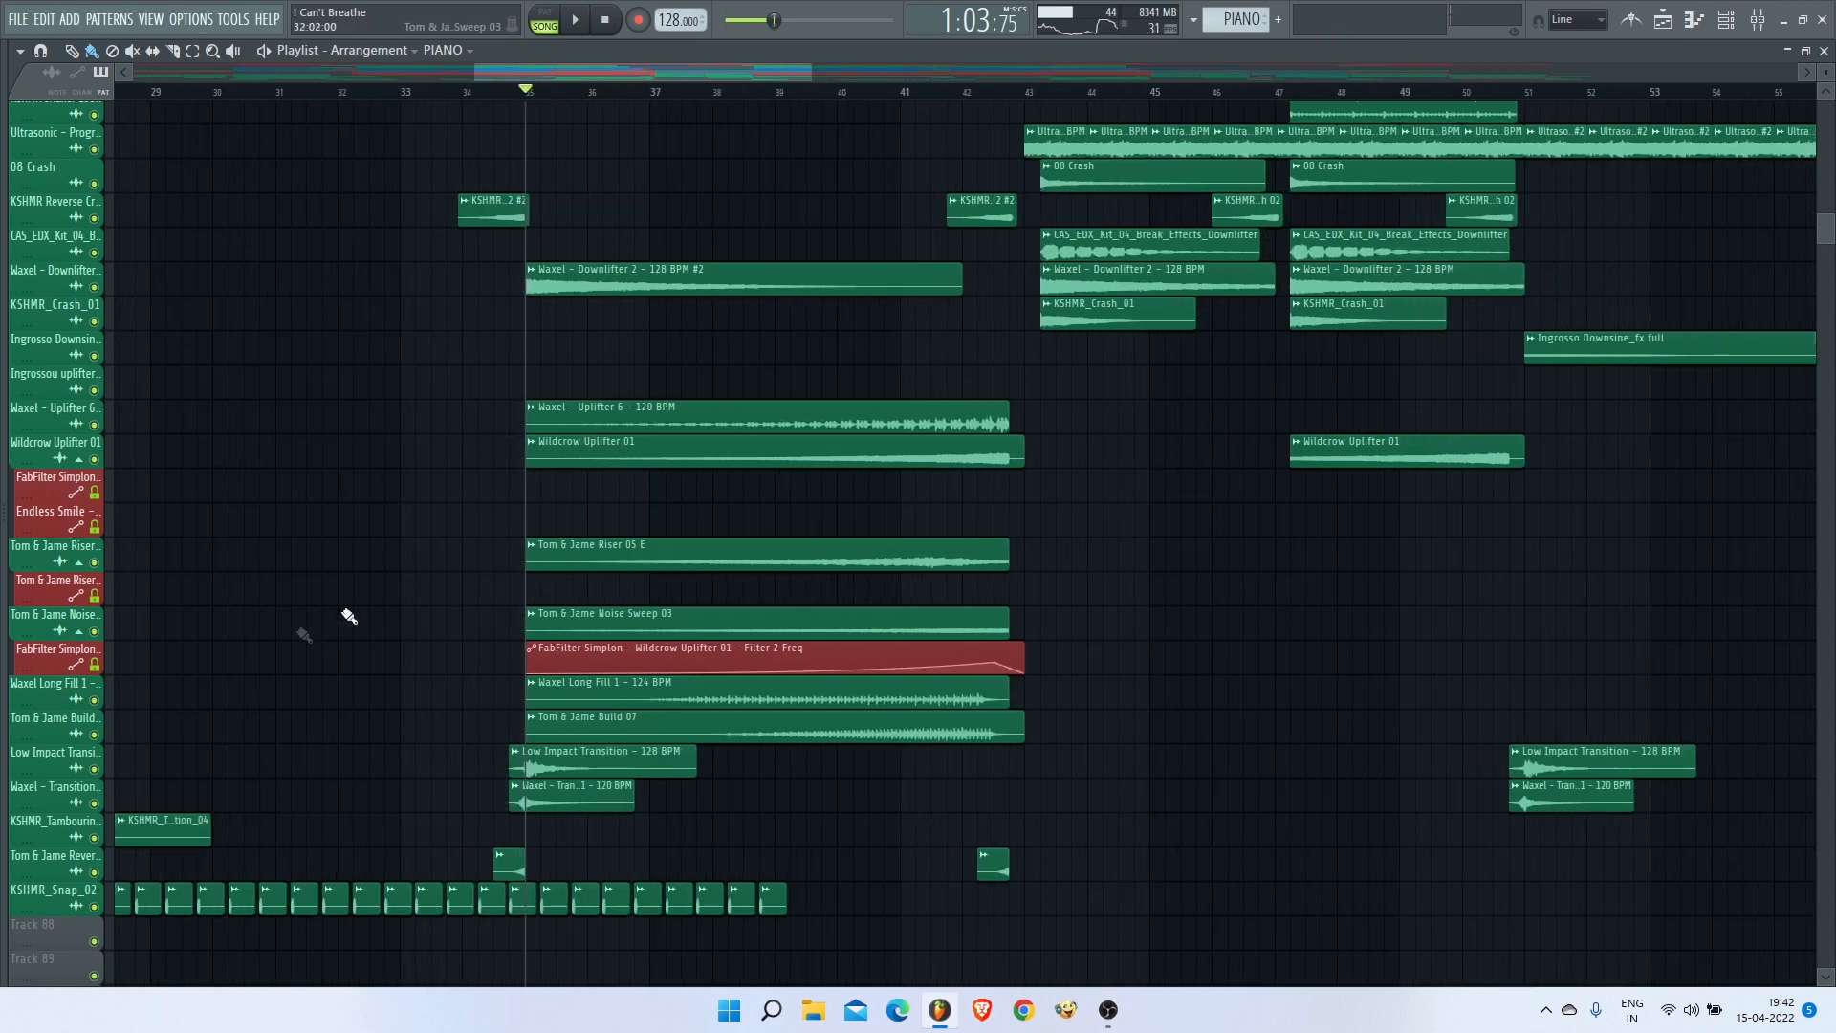
{"action": "right_click", "coordinate": [94, 218]}
{"action": "left_click", "coordinate": [96, 253]}
{"action": "left_click", "coordinate": [97, 288]}
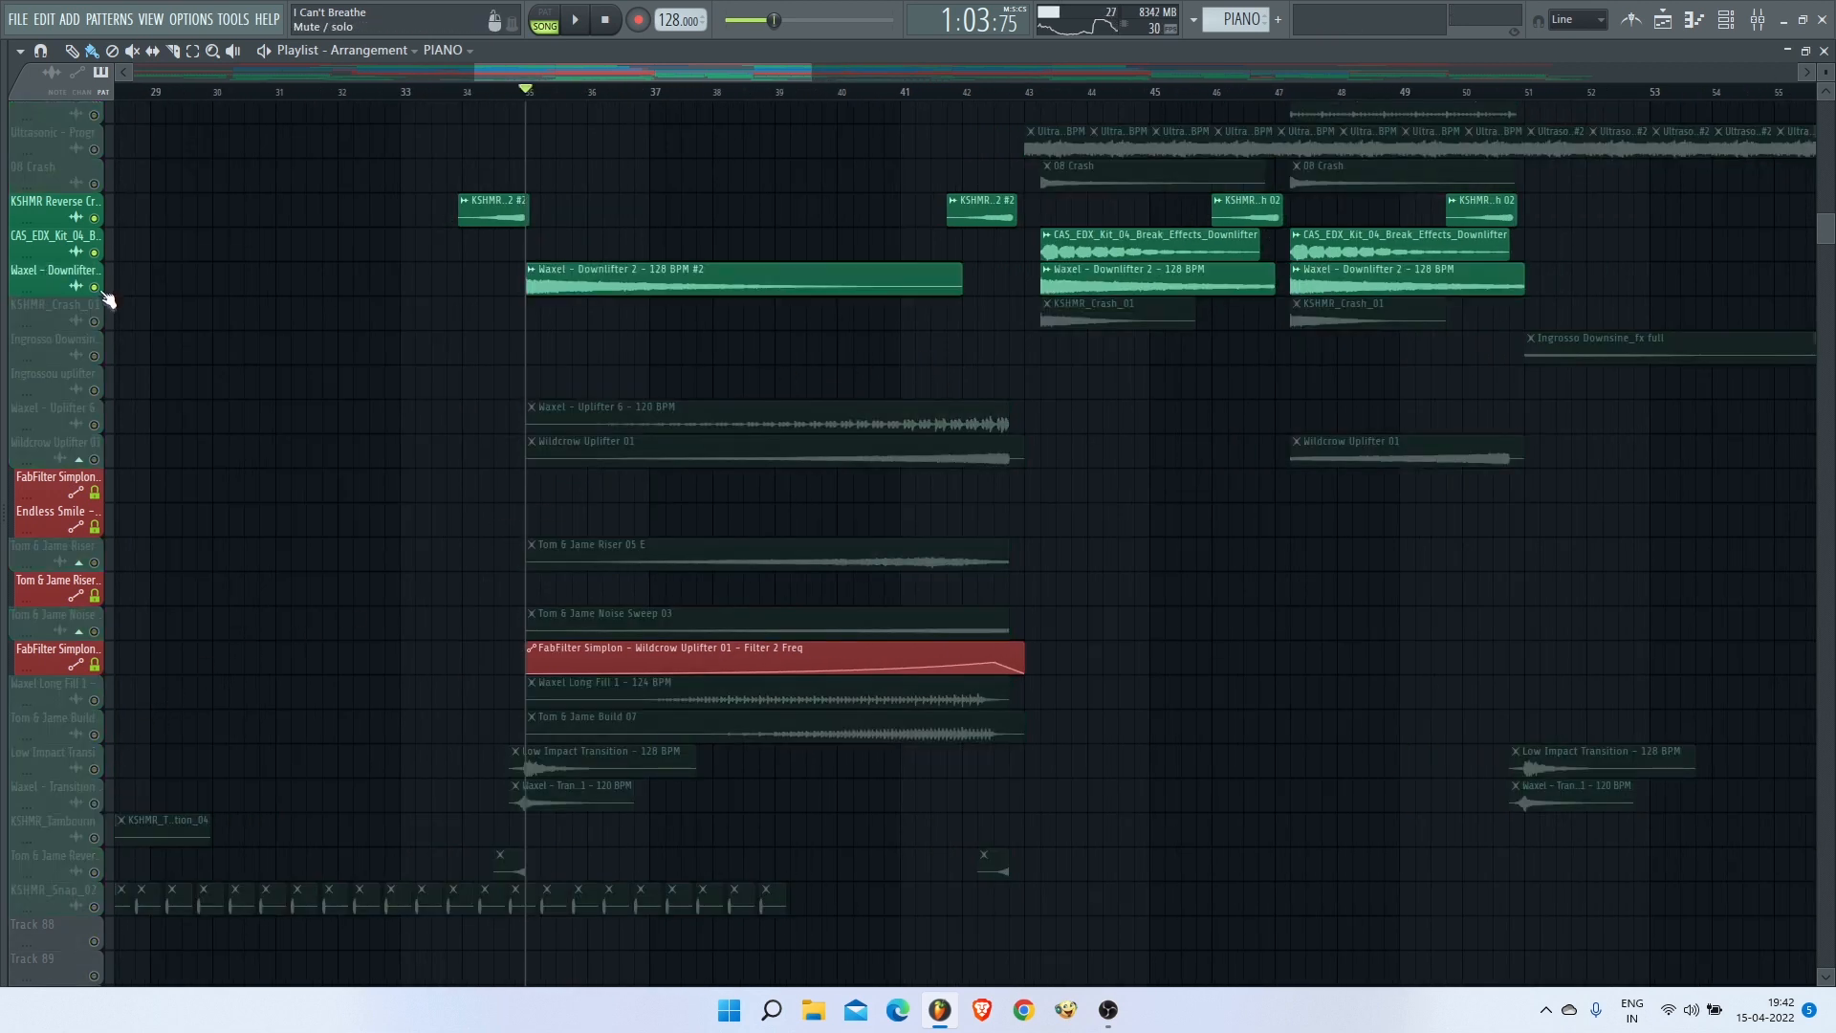
Step: Unmute the Waxel Uplifter 6, Wildcrow Uplifter 01, Tom & Jame Riser 05 and Tom & Jame Noise Sweep 03 tracks
{"action": "left_click", "coordinate": [95, 426]}
{"action": "left_click", "coordinate": [95, 460]}
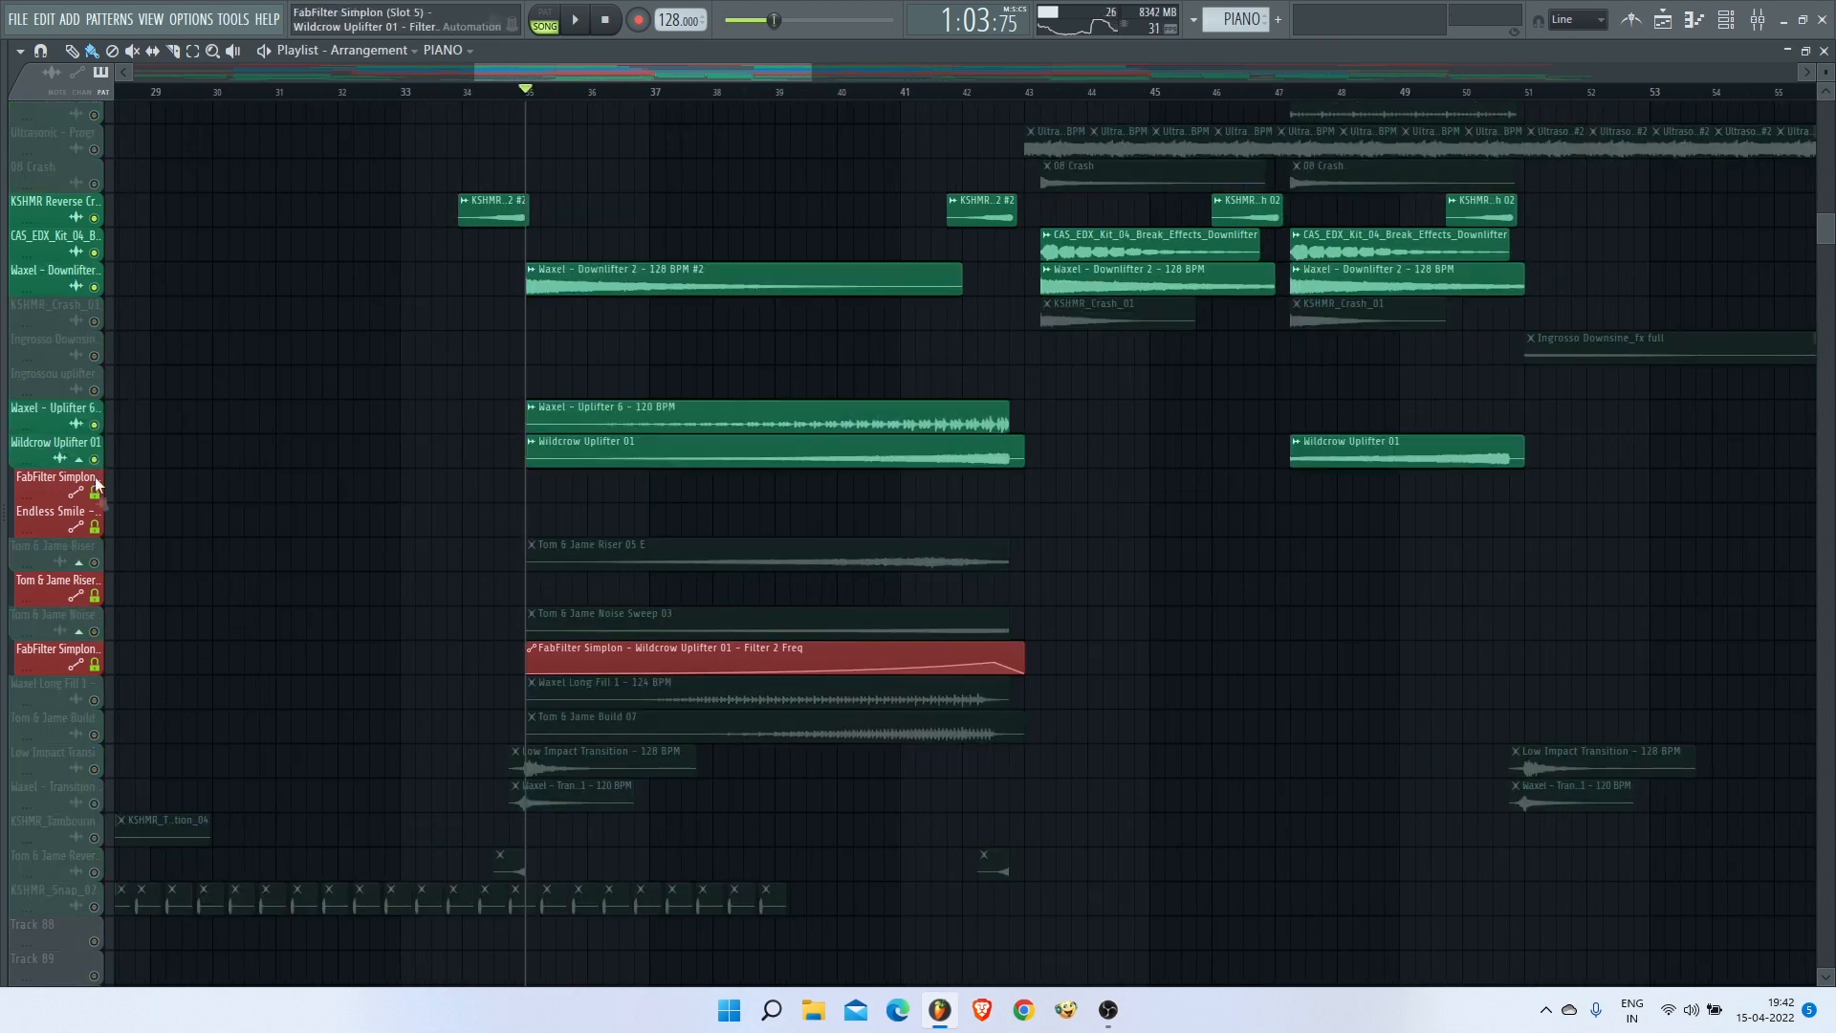
{"action": "left_click", "coordinate": [95, 563]}
{"action": "left_click", "coordinate": [95, 632]}
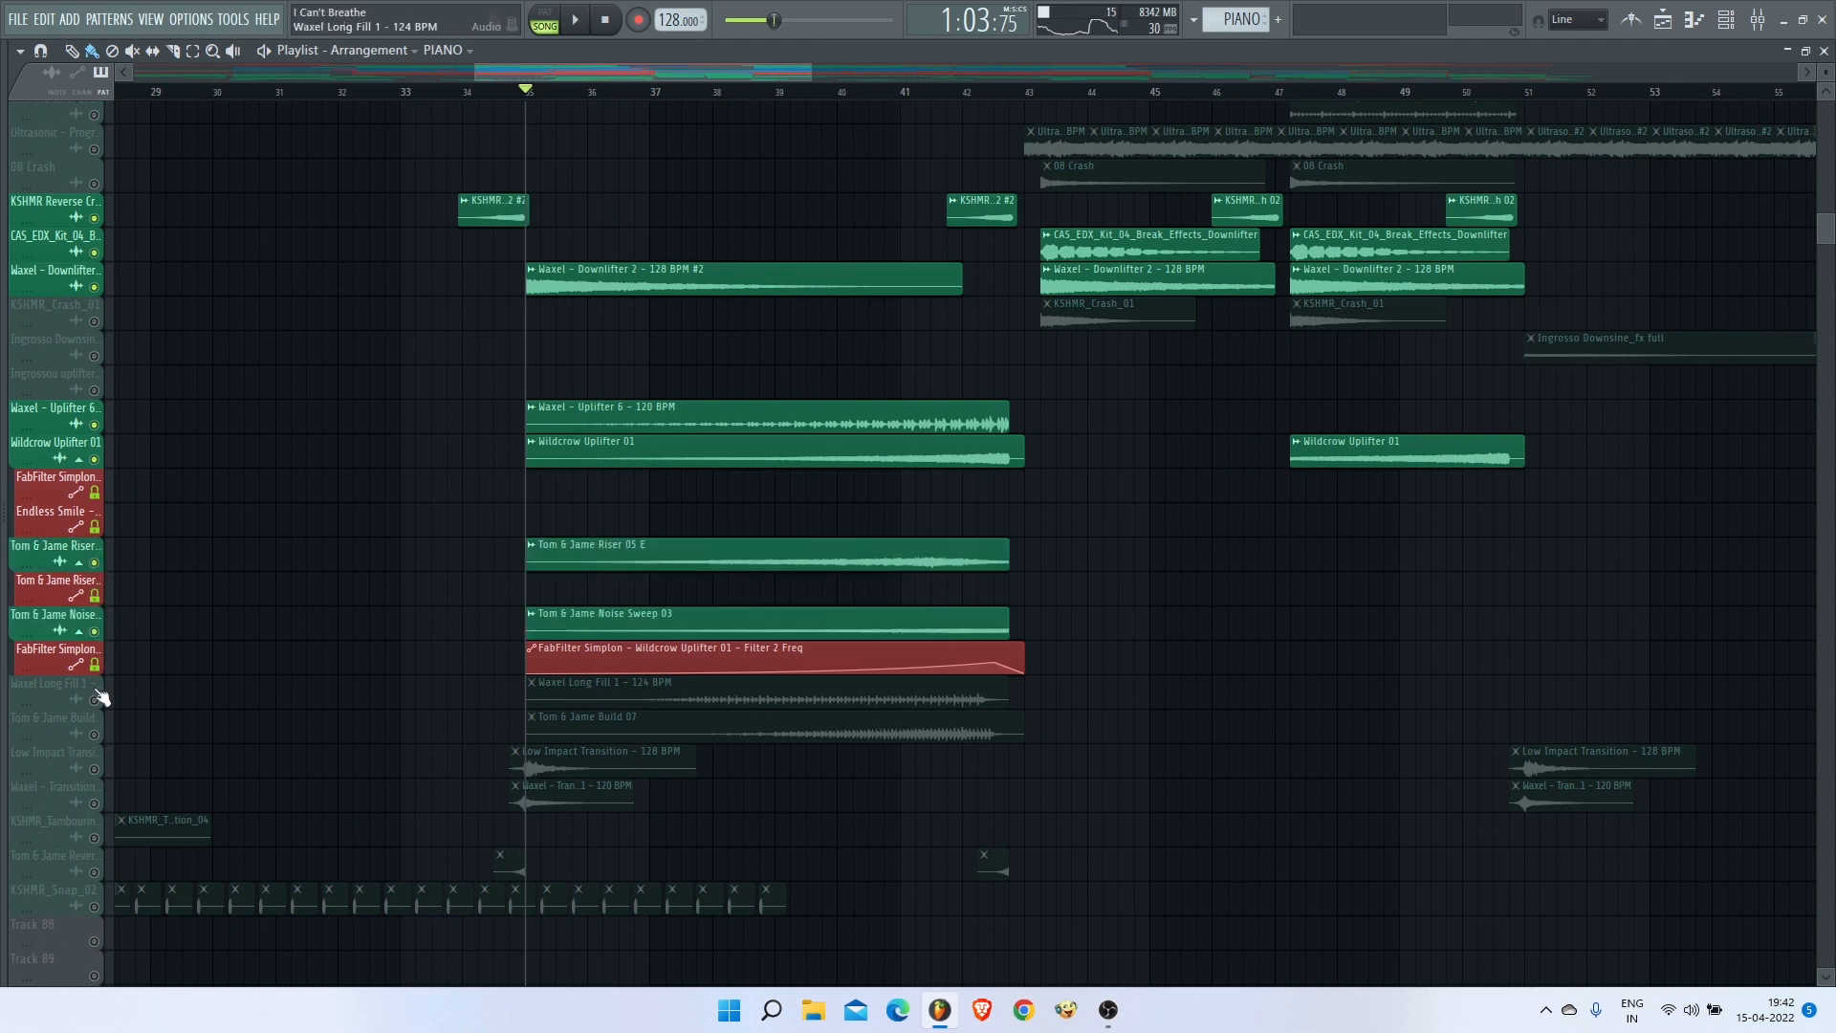
Step: Unmute Waxel Long Fill 1, Tom & Jame Build 07, Low Impact Transition, Waxel Transition and the Tom & Jame Reverse track
{"action": "left_click", "coordinate": [95, 700]}
{"action": "left_click", "coordinate": [94, 735]}
{"action": "left_click", "coordinate": [94, 769]}
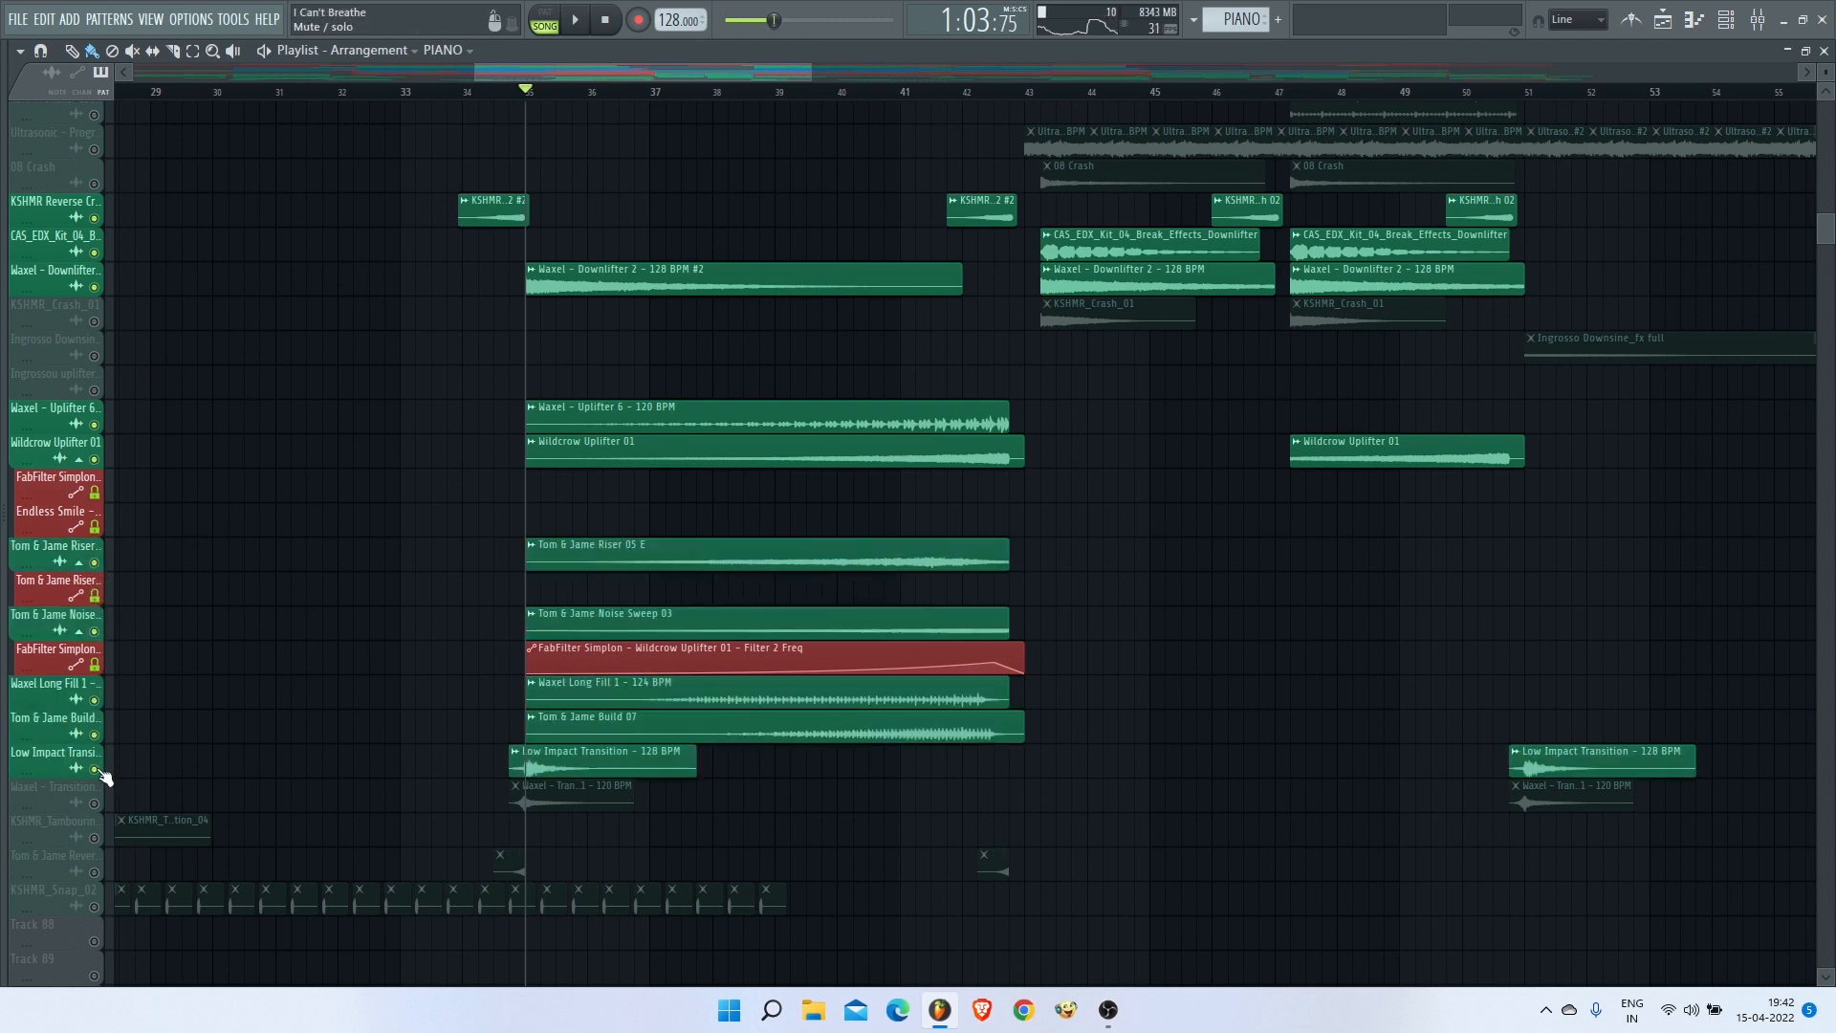
{"action": "left_click", "coordinate": [95, 803]}
{"action": "left_click", "coordinate": [94, 873]}
Step: Play the isolated transition effects from the short reverse clip before bar 35 up to bar 43, and stop playback
{"action": "left_click", "coordinate": [495, 90]}
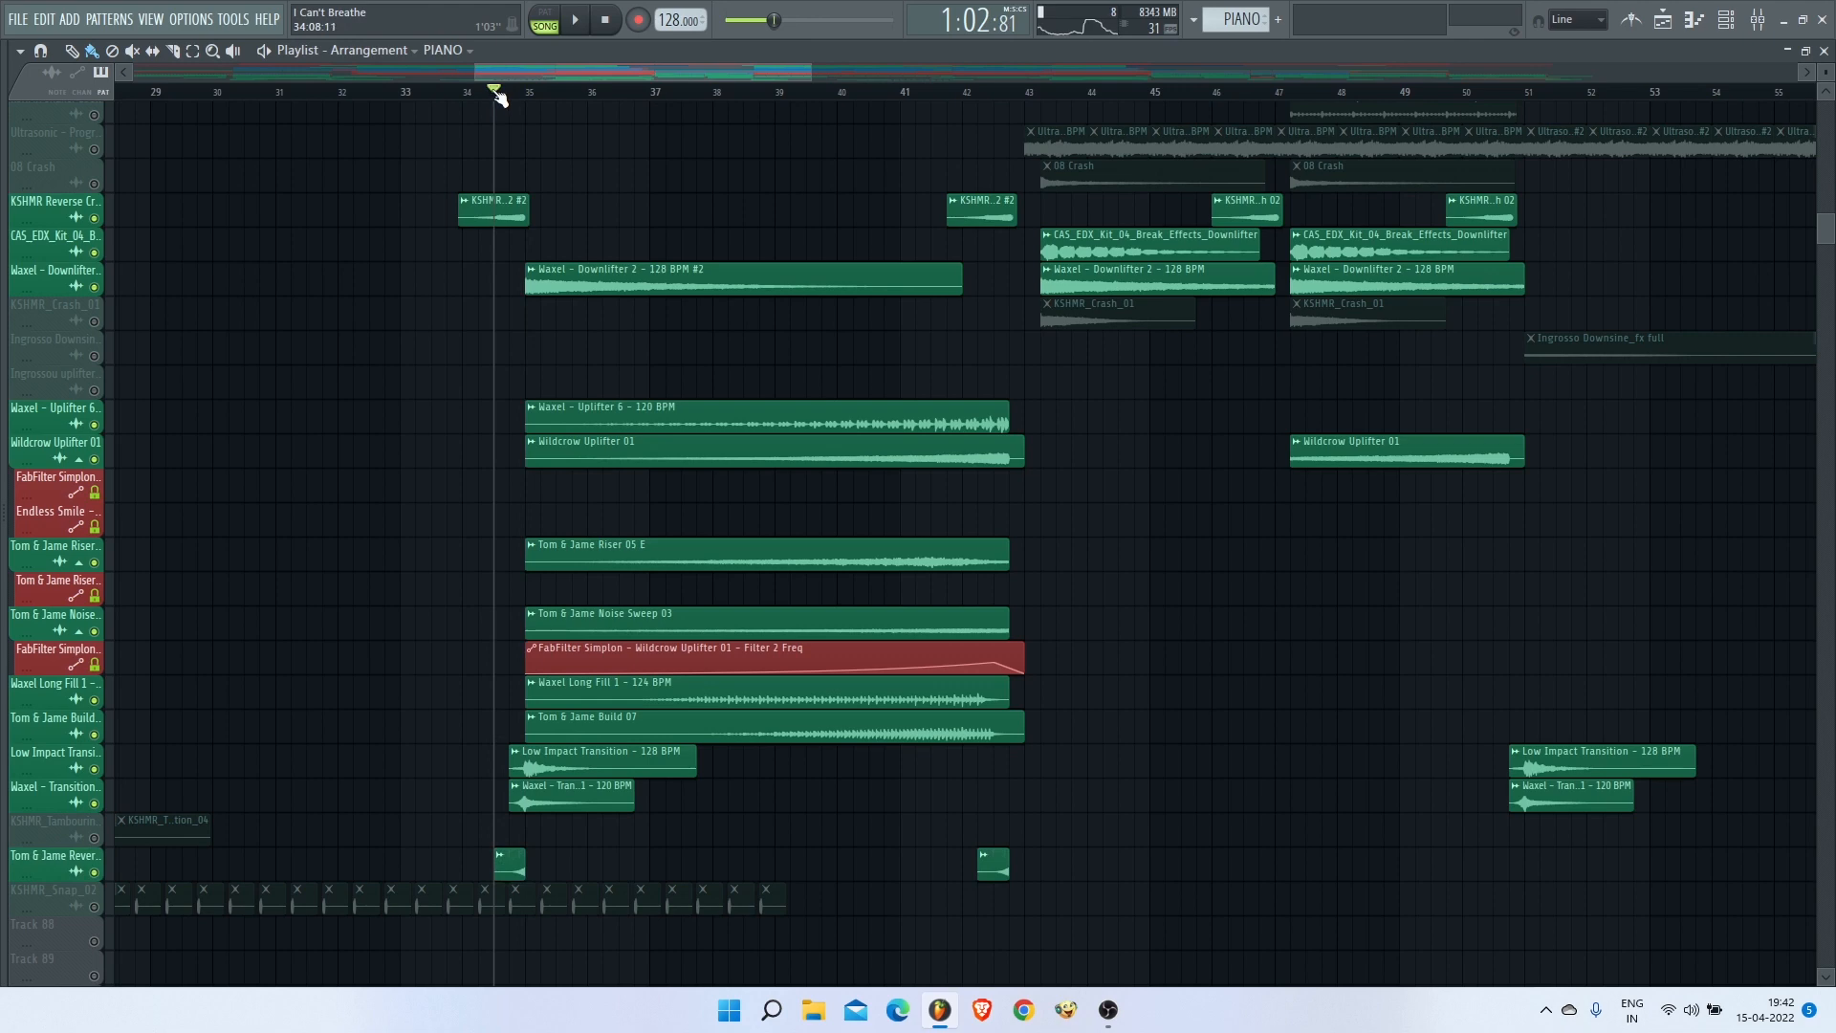
{"action": "key", "text": "space"}
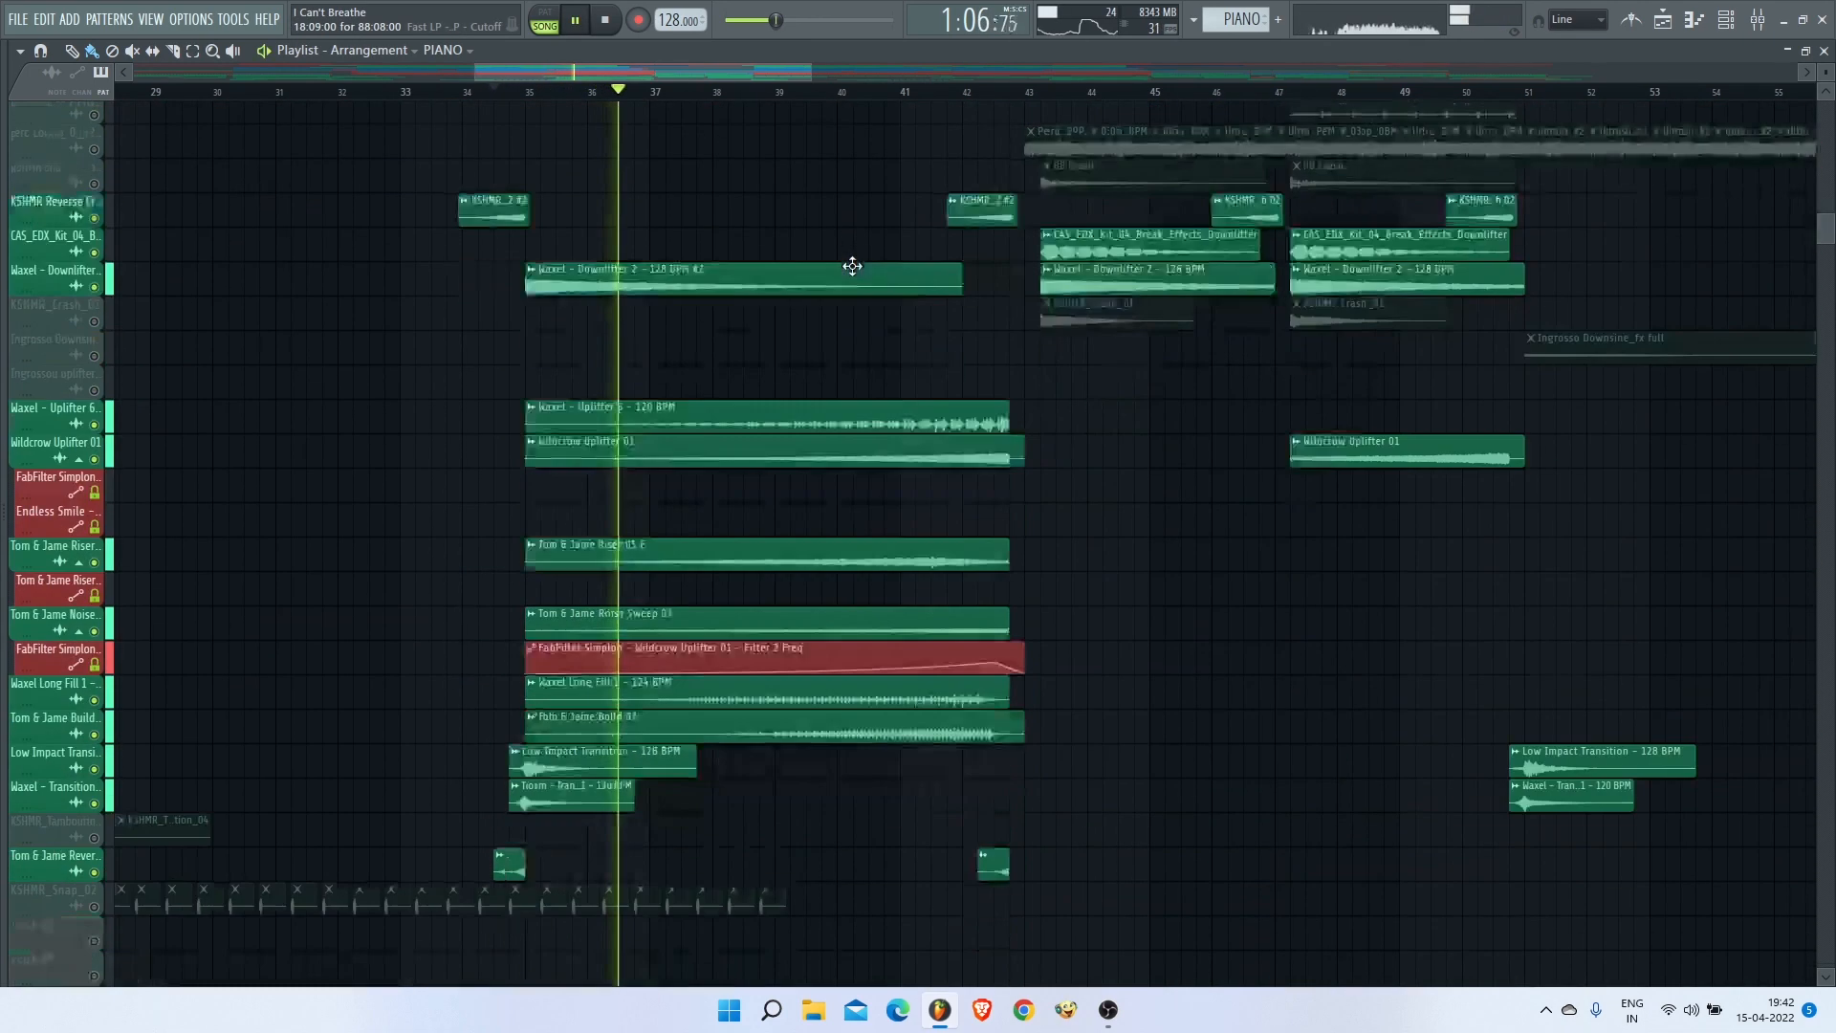
{"action": "scroll", "coordinate": [852, 266], "scroll_direction": "down", "scroll_amount": 4}
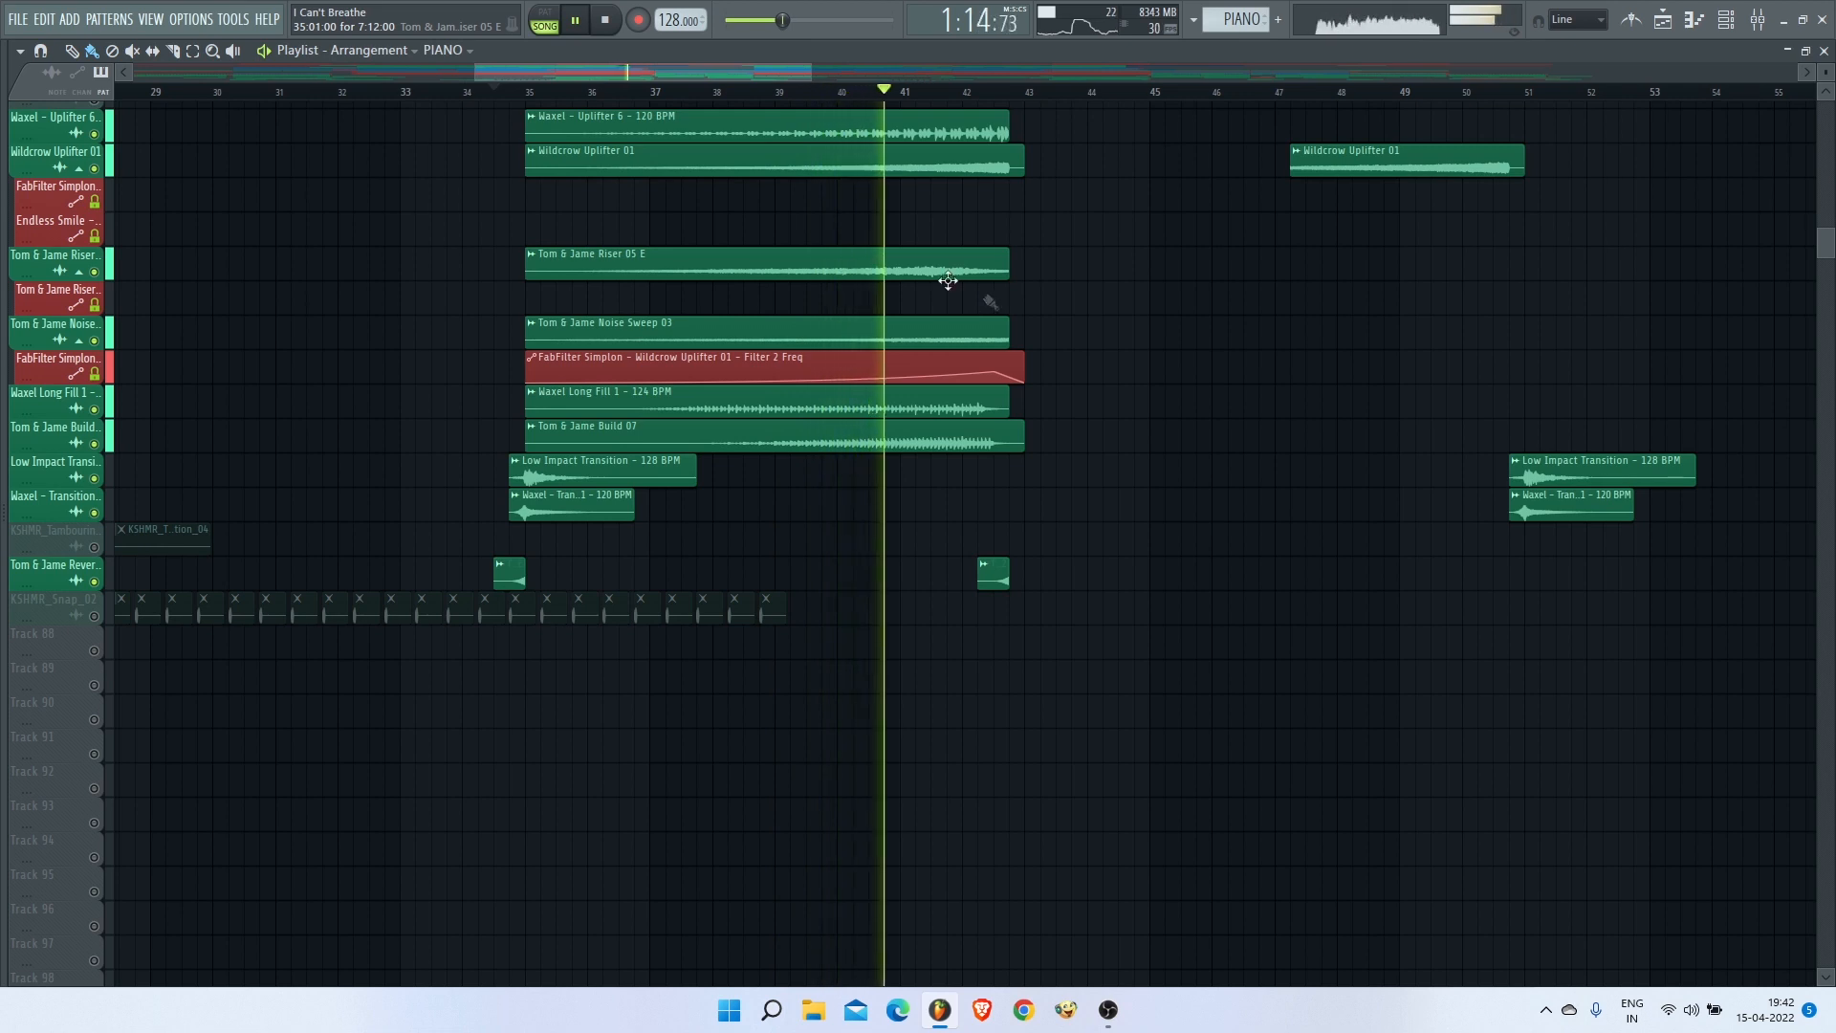
{"action": "scroll", "coordinate": [1037, 315], "scroll_direction": "up", "scroll_amount": 5}
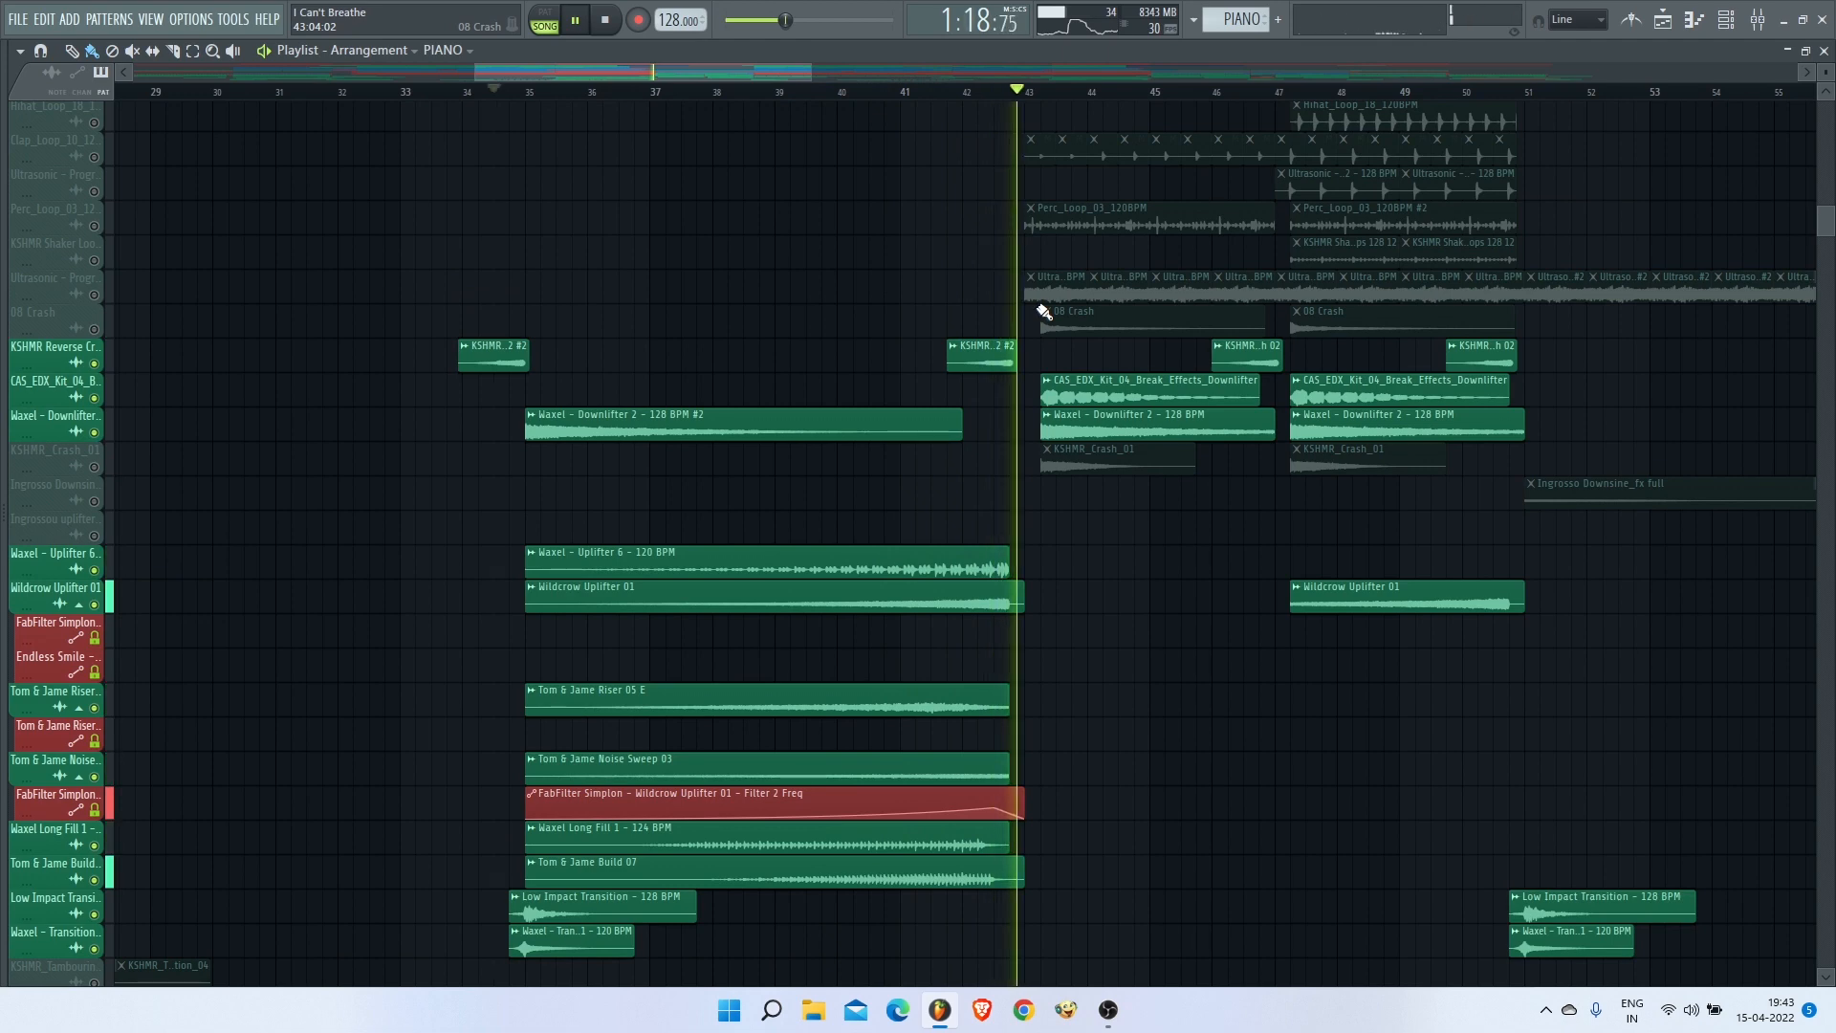
{"action": "key", "text": "space"}
{"action": "scroll", "coordinate": [1033, 320], "scroll_direction": "down", "scroll_amount": 5}
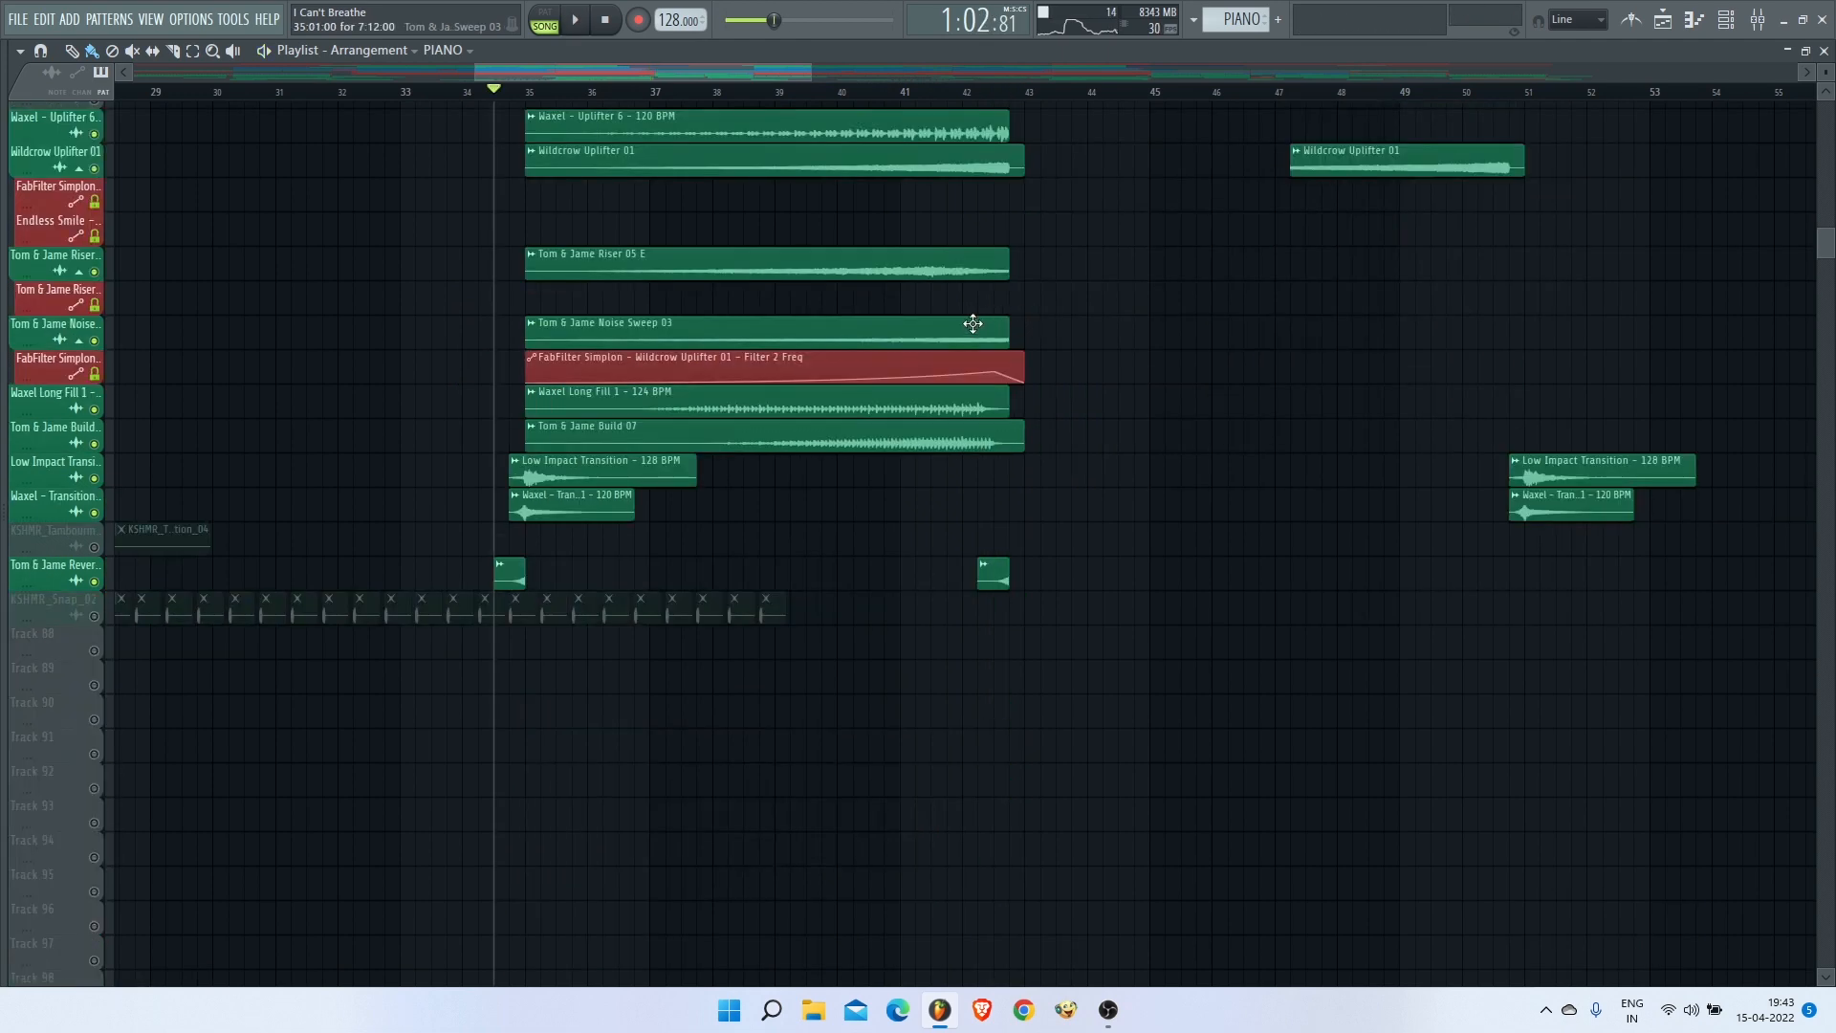
Step: Play the LEADS (consolidated) track from bar 35 to hear its build-up, and stop playback
{"action": "scroll", "coordinate": [976, 323], "scroll_direction": "up", "scroll_amount": 10}
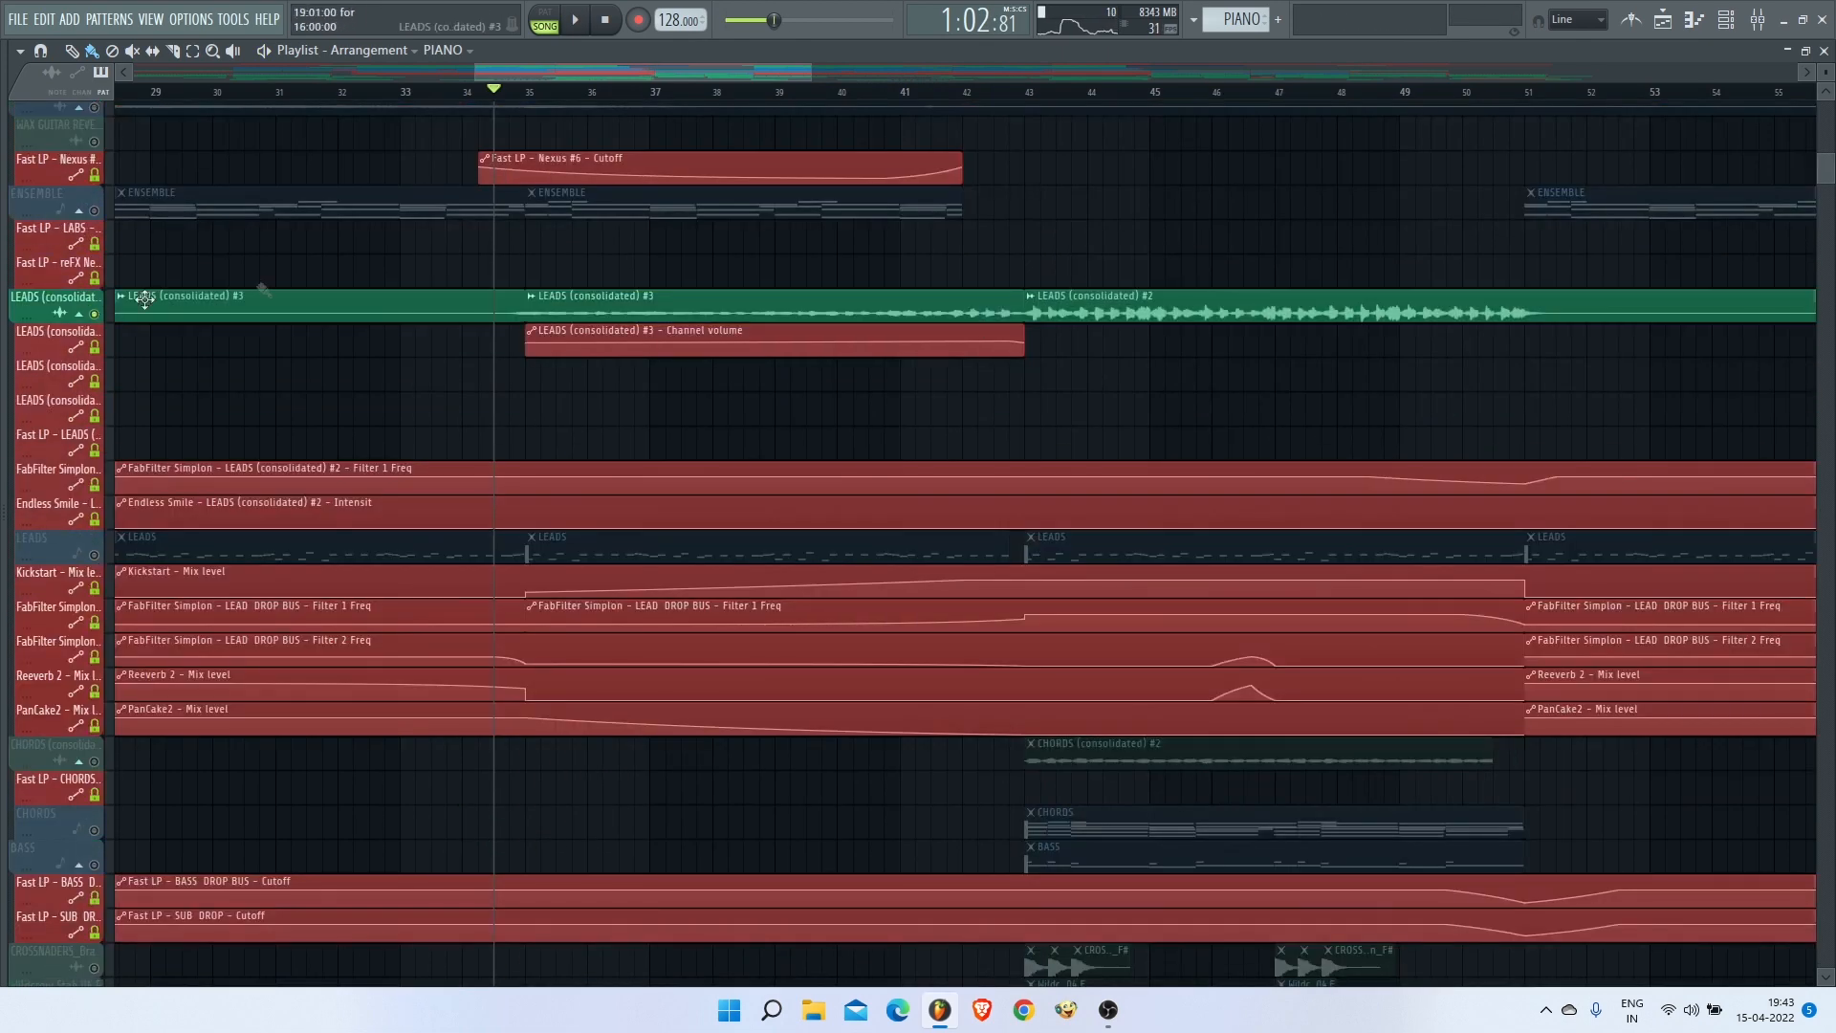
{"action": "left_click", "coordinate": [528, 92]}
{"action": "key", "text": "space"}
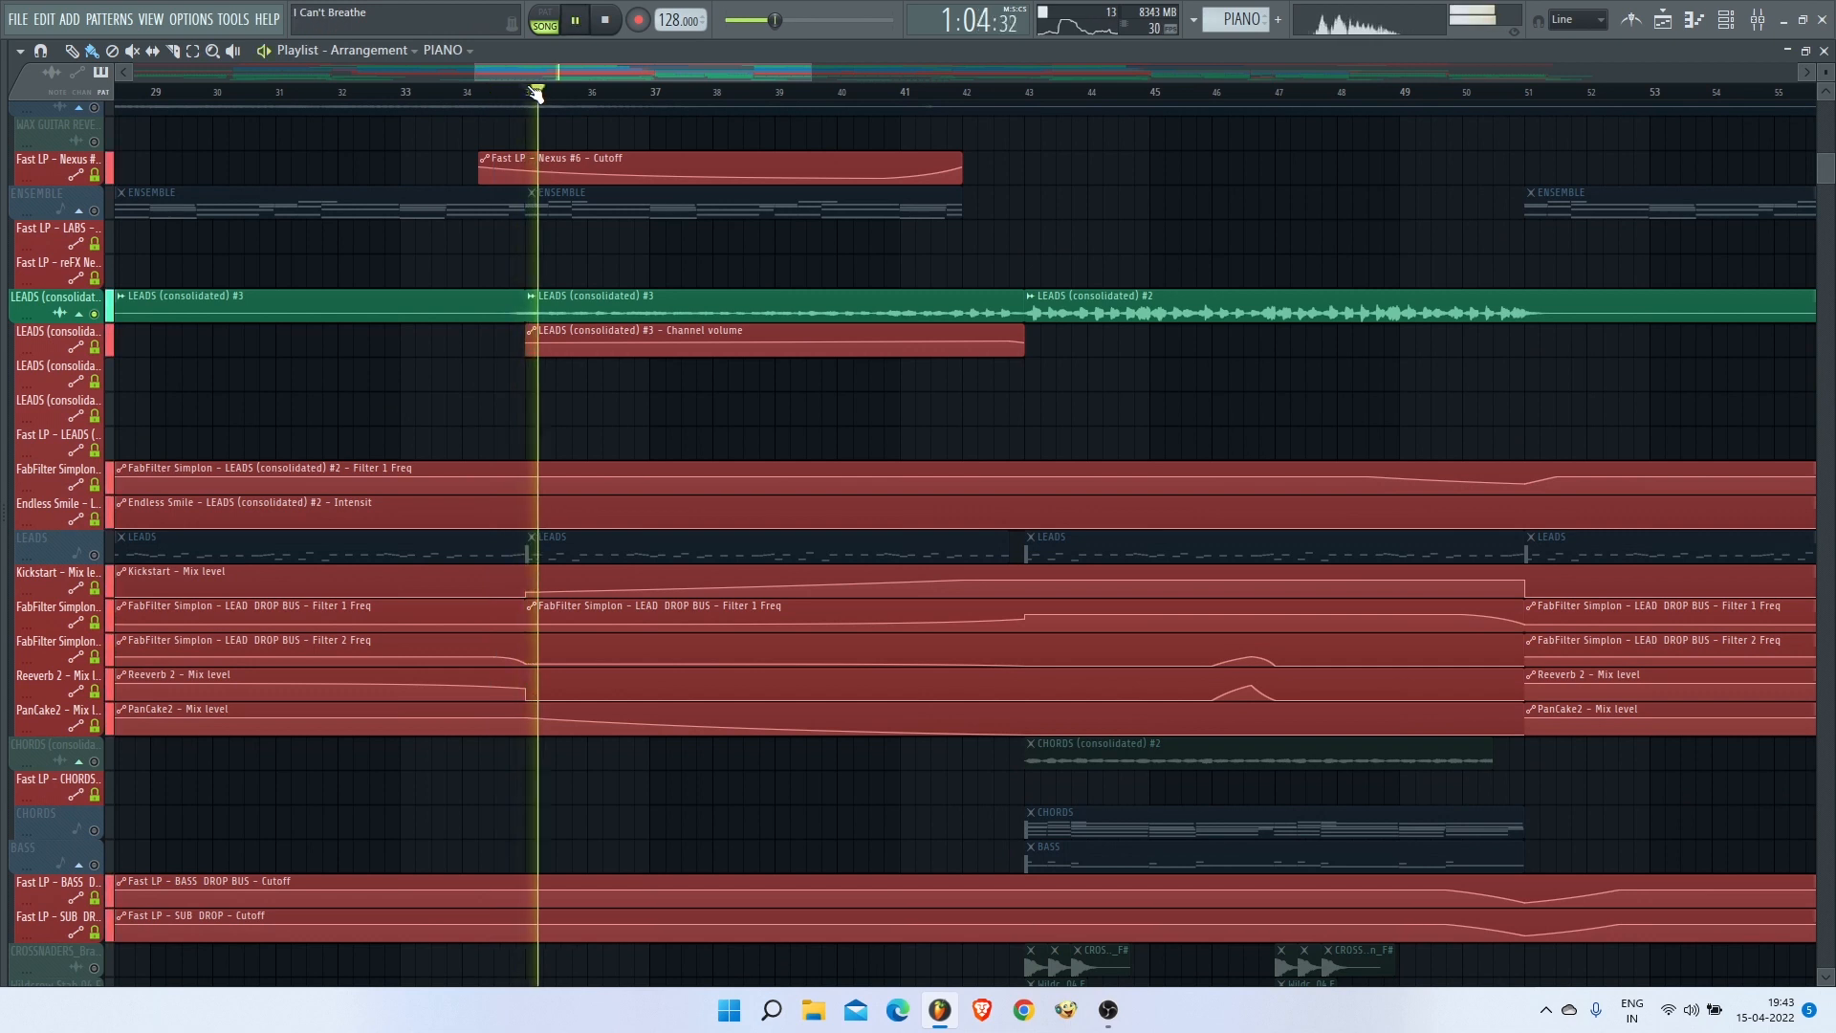
{"action": "key", "text": "space"}
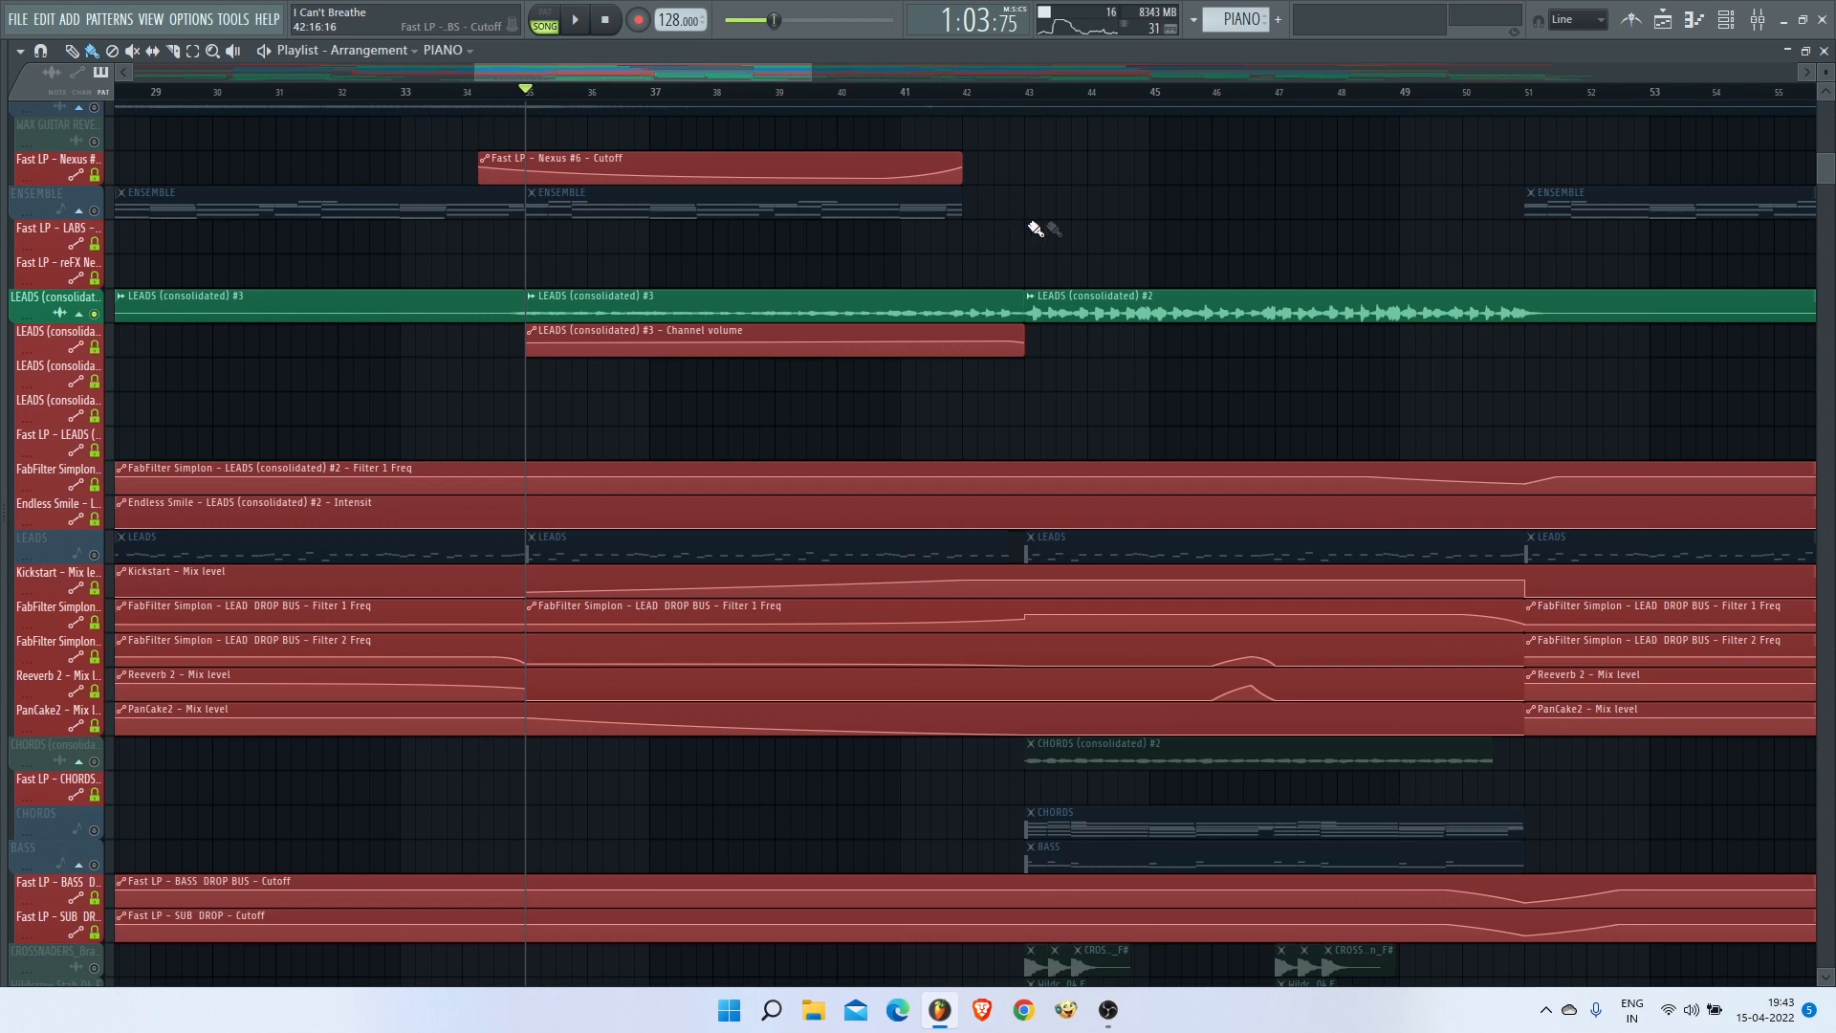
Step: Open the LEADS pattern at bar 35 in the piano roll, look over its notes, and close it
{"action": "scroll", "coordinate": [1185, 235], "scroll_direction": "up", "scroll_amount": 2}
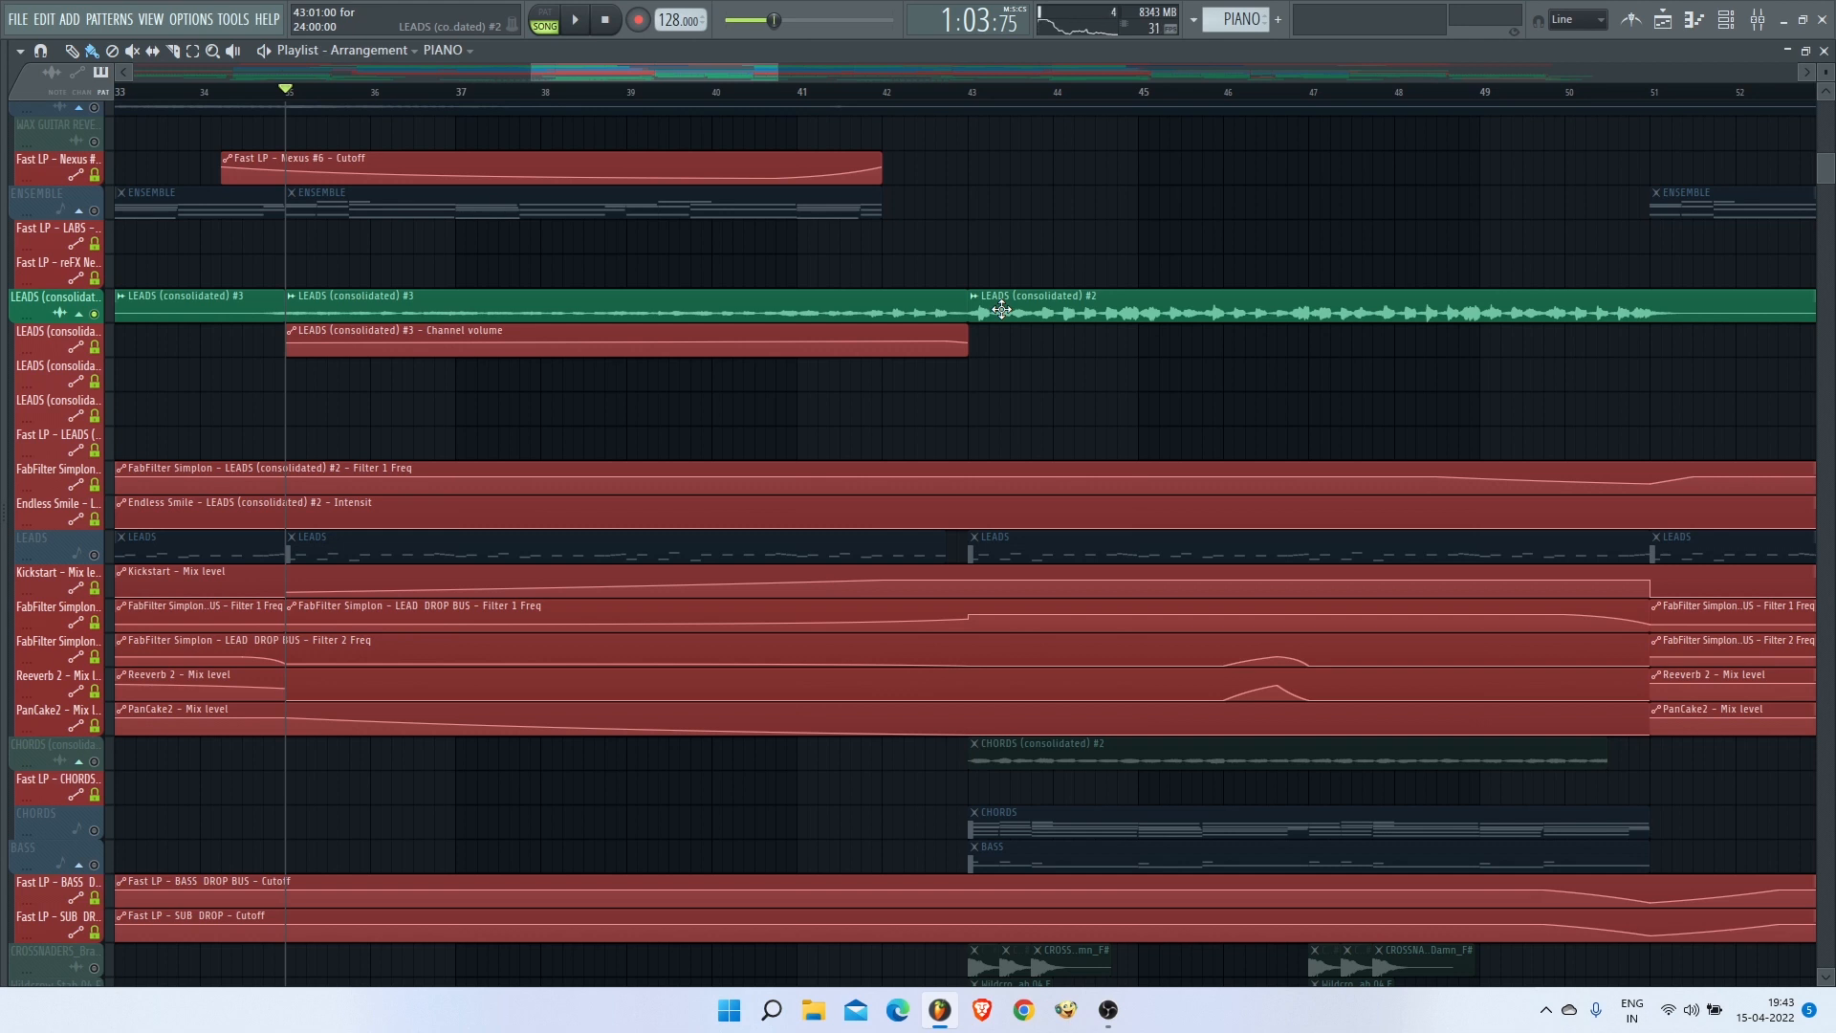
{"action": "scroll", "coordinate": [1020, 448], "scroll_direction": "down", "scroll_amount": 3}
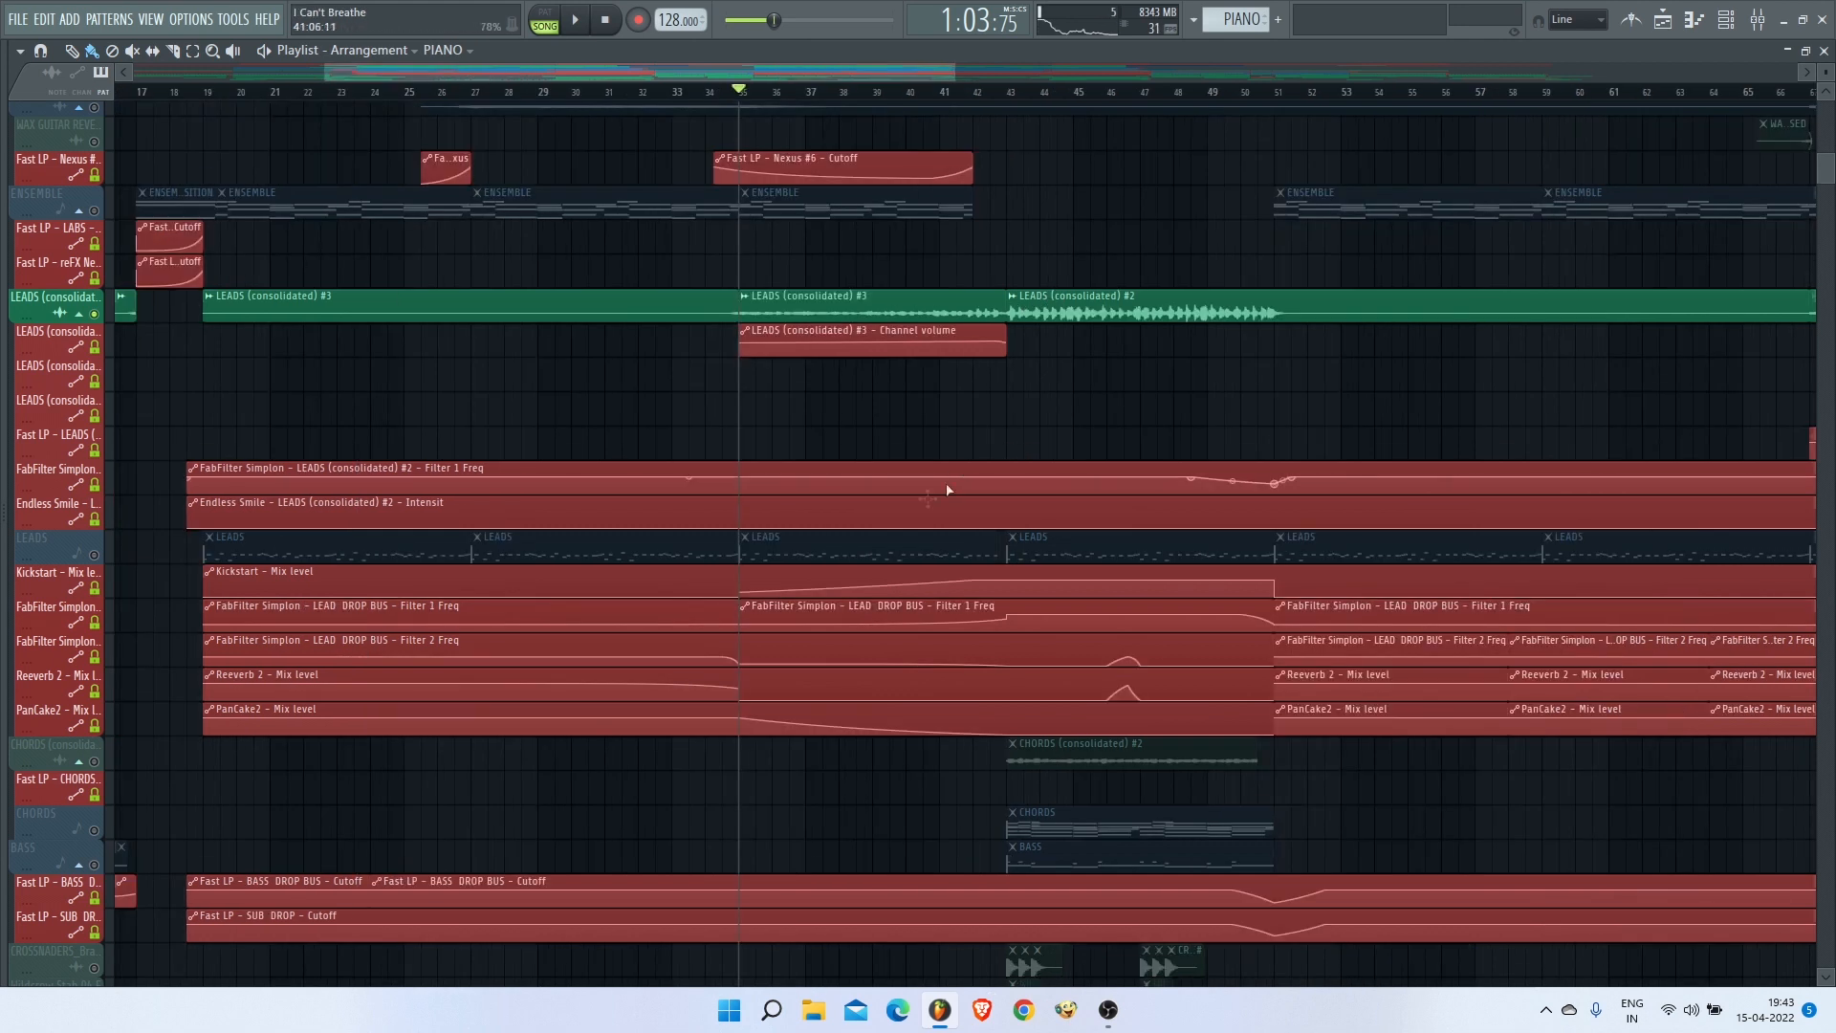
{"action": "double_click", "coordinate": [893, 544]}
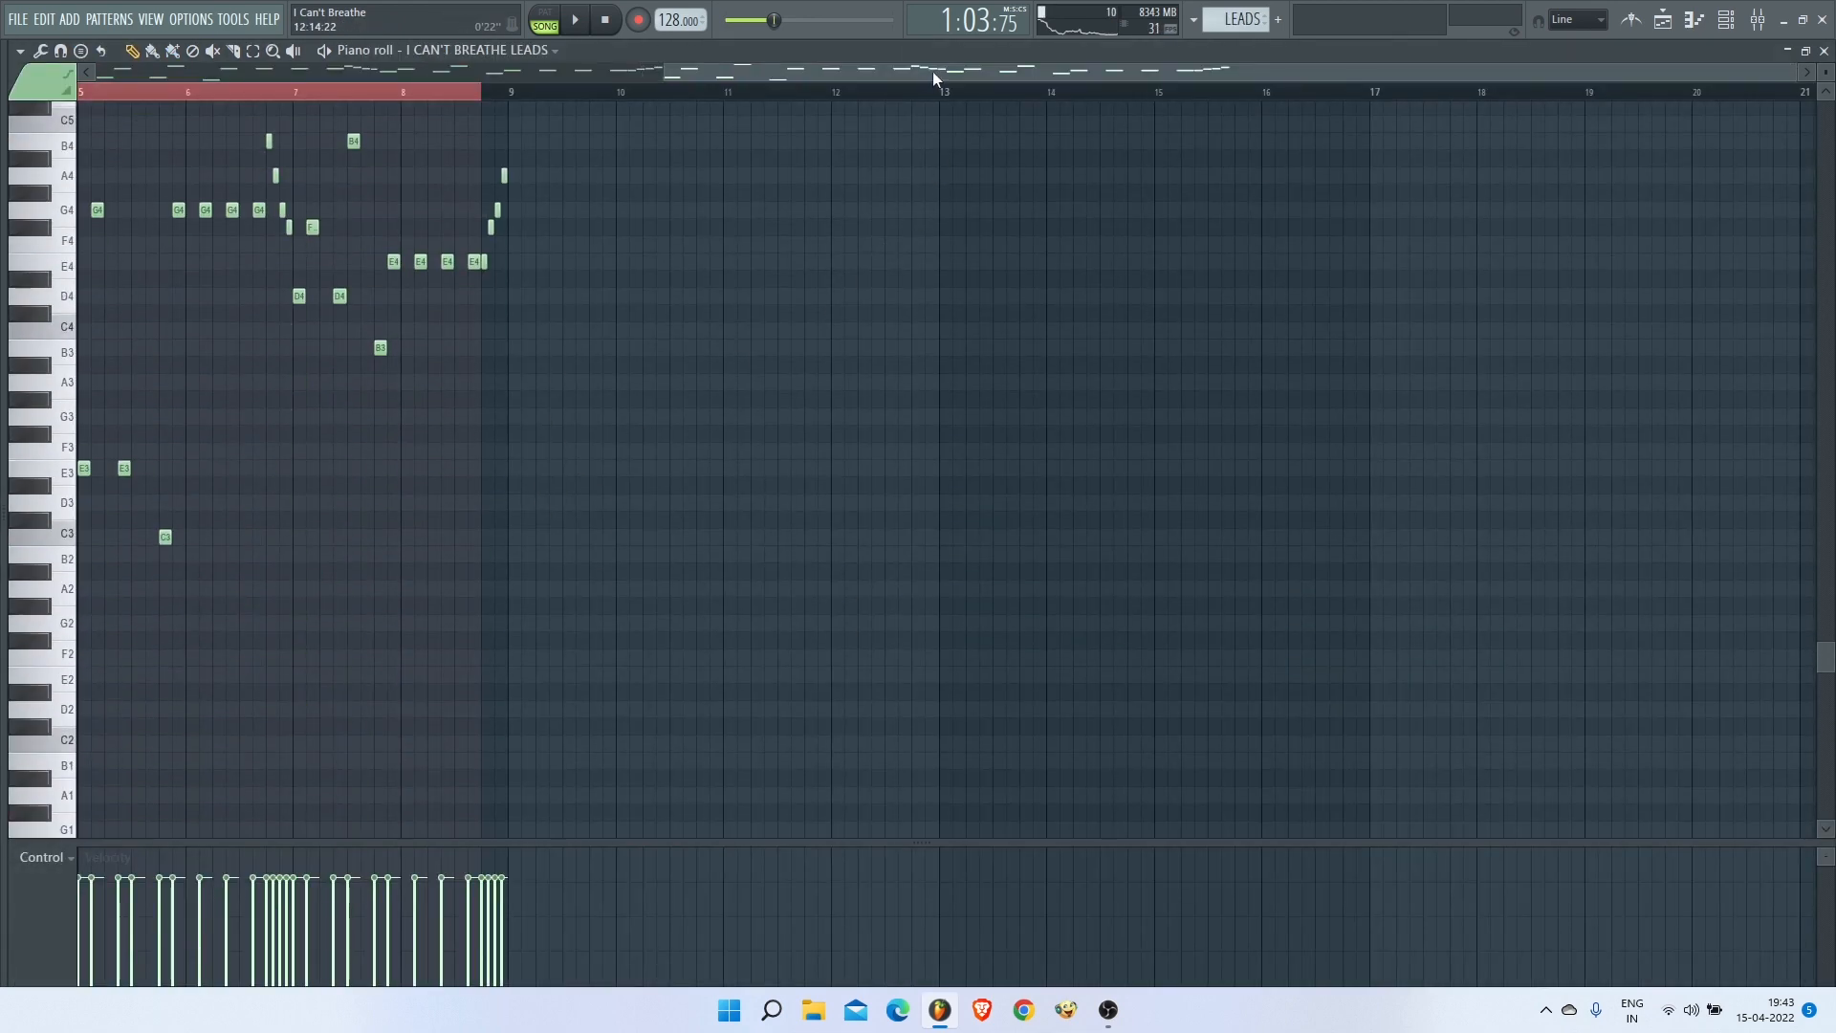
{"action": "scroll", "coordinate": [936, 77], "scroll_direction": "up", "scroll_amount": 5}
{"action": "scroll", "coordinate": [1001, 336], "scroll_direction": "up", "scroll_amount": 4}
{"action": "left_click", "coordinate": [1824, 51]}
Step: Play the lead from bar 35 while examining the LEADS pattern's notes in the piano roll, close it and stop playback
{"action": "key", "text": "space"}
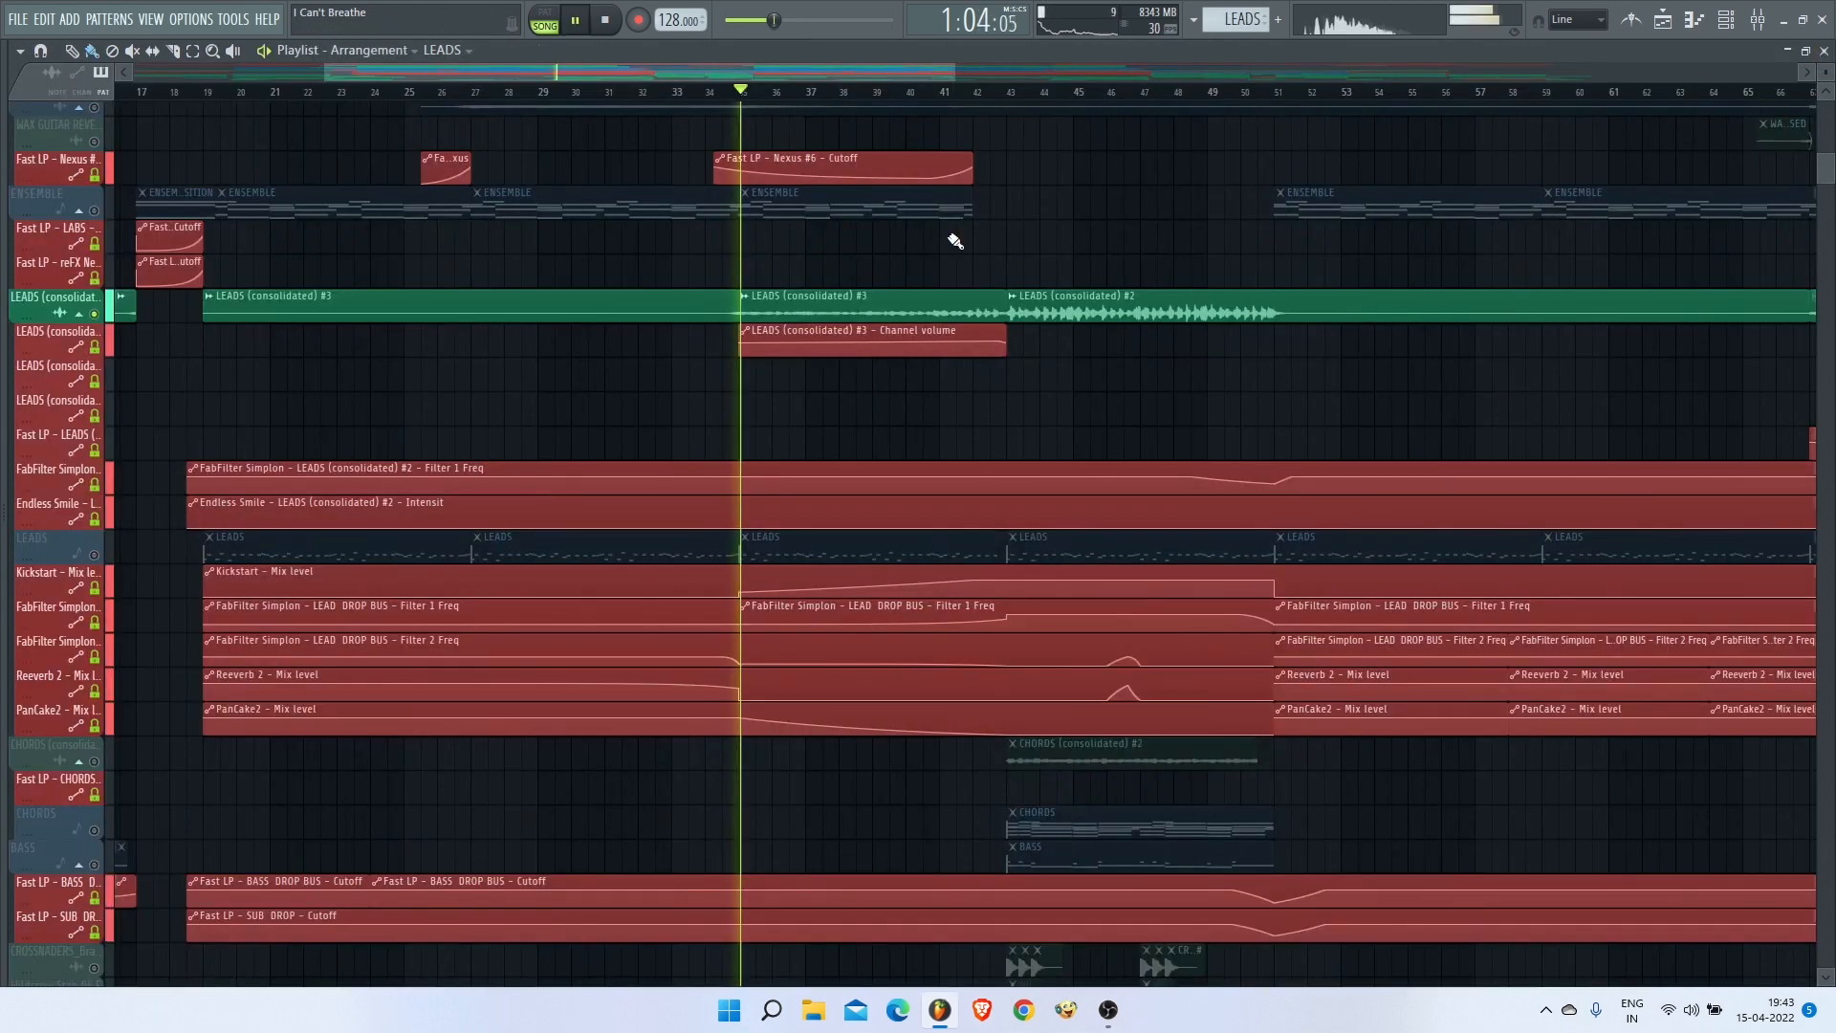
{"action": "scroll", "coordinate": [861, 223], "scroll_direction": "up", "scroll_amount": 2}
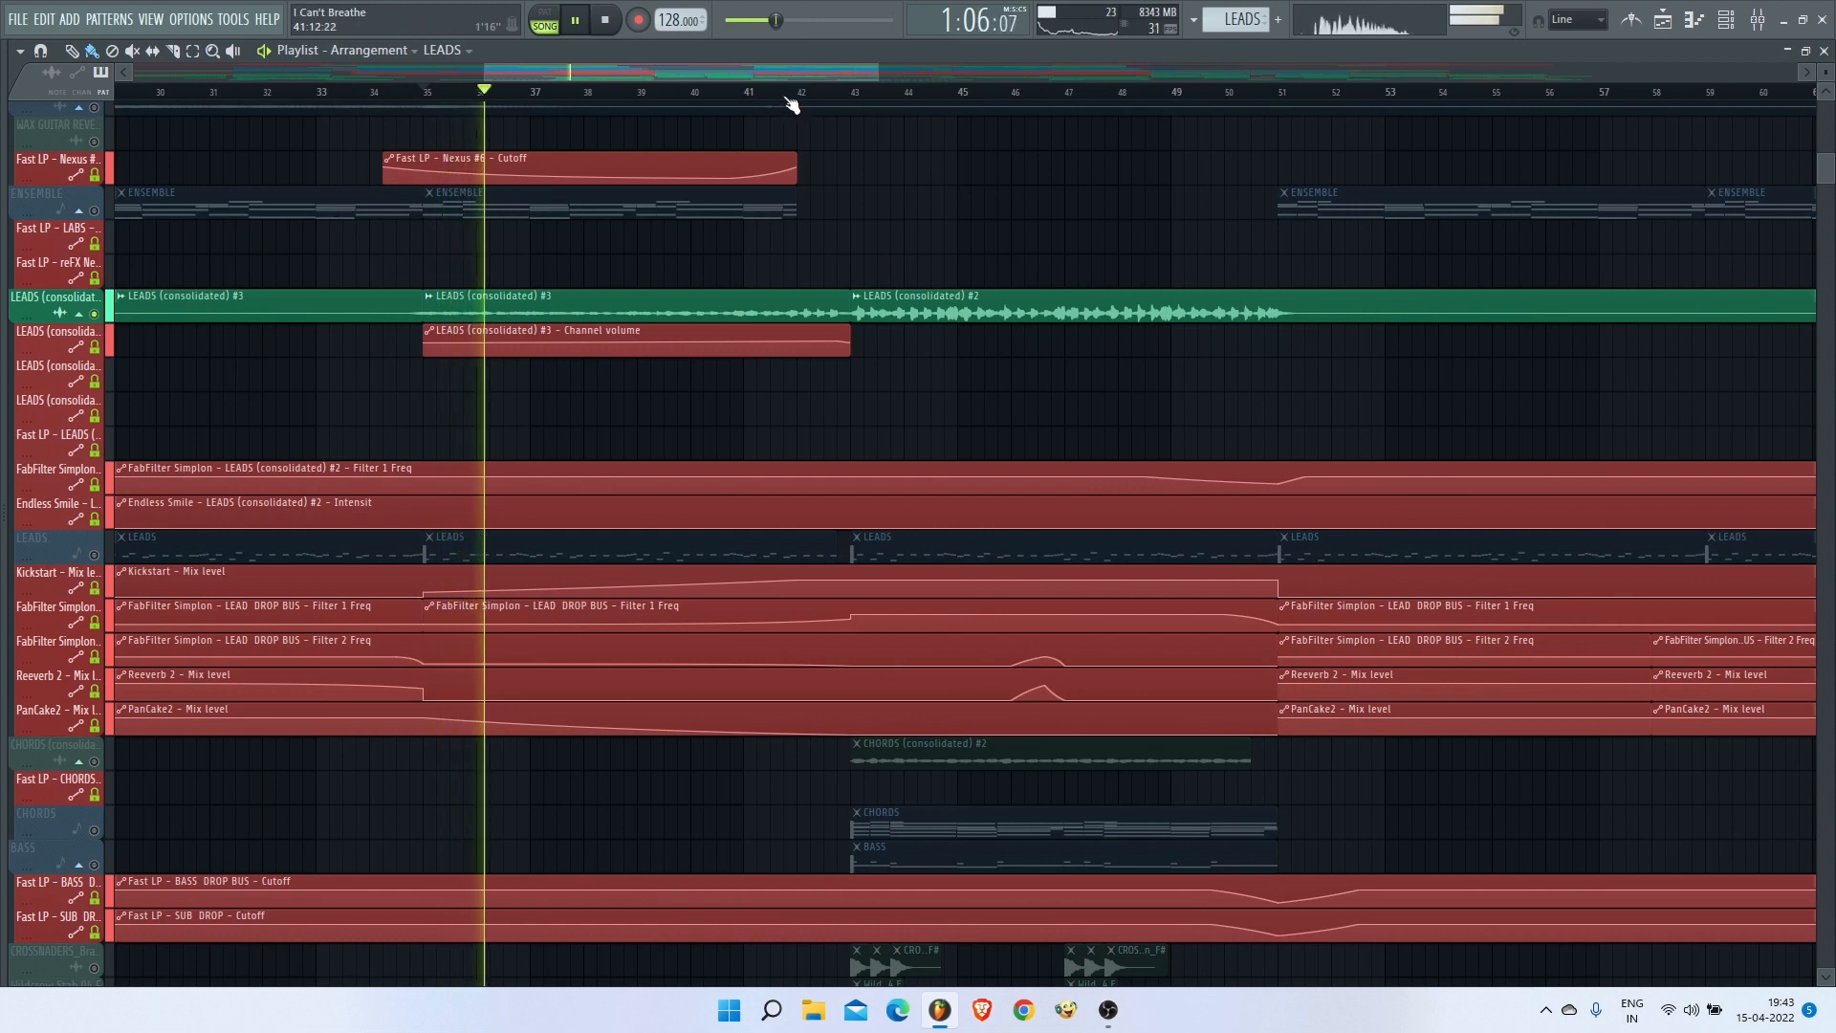
{"action": "key", "text": "F6"}
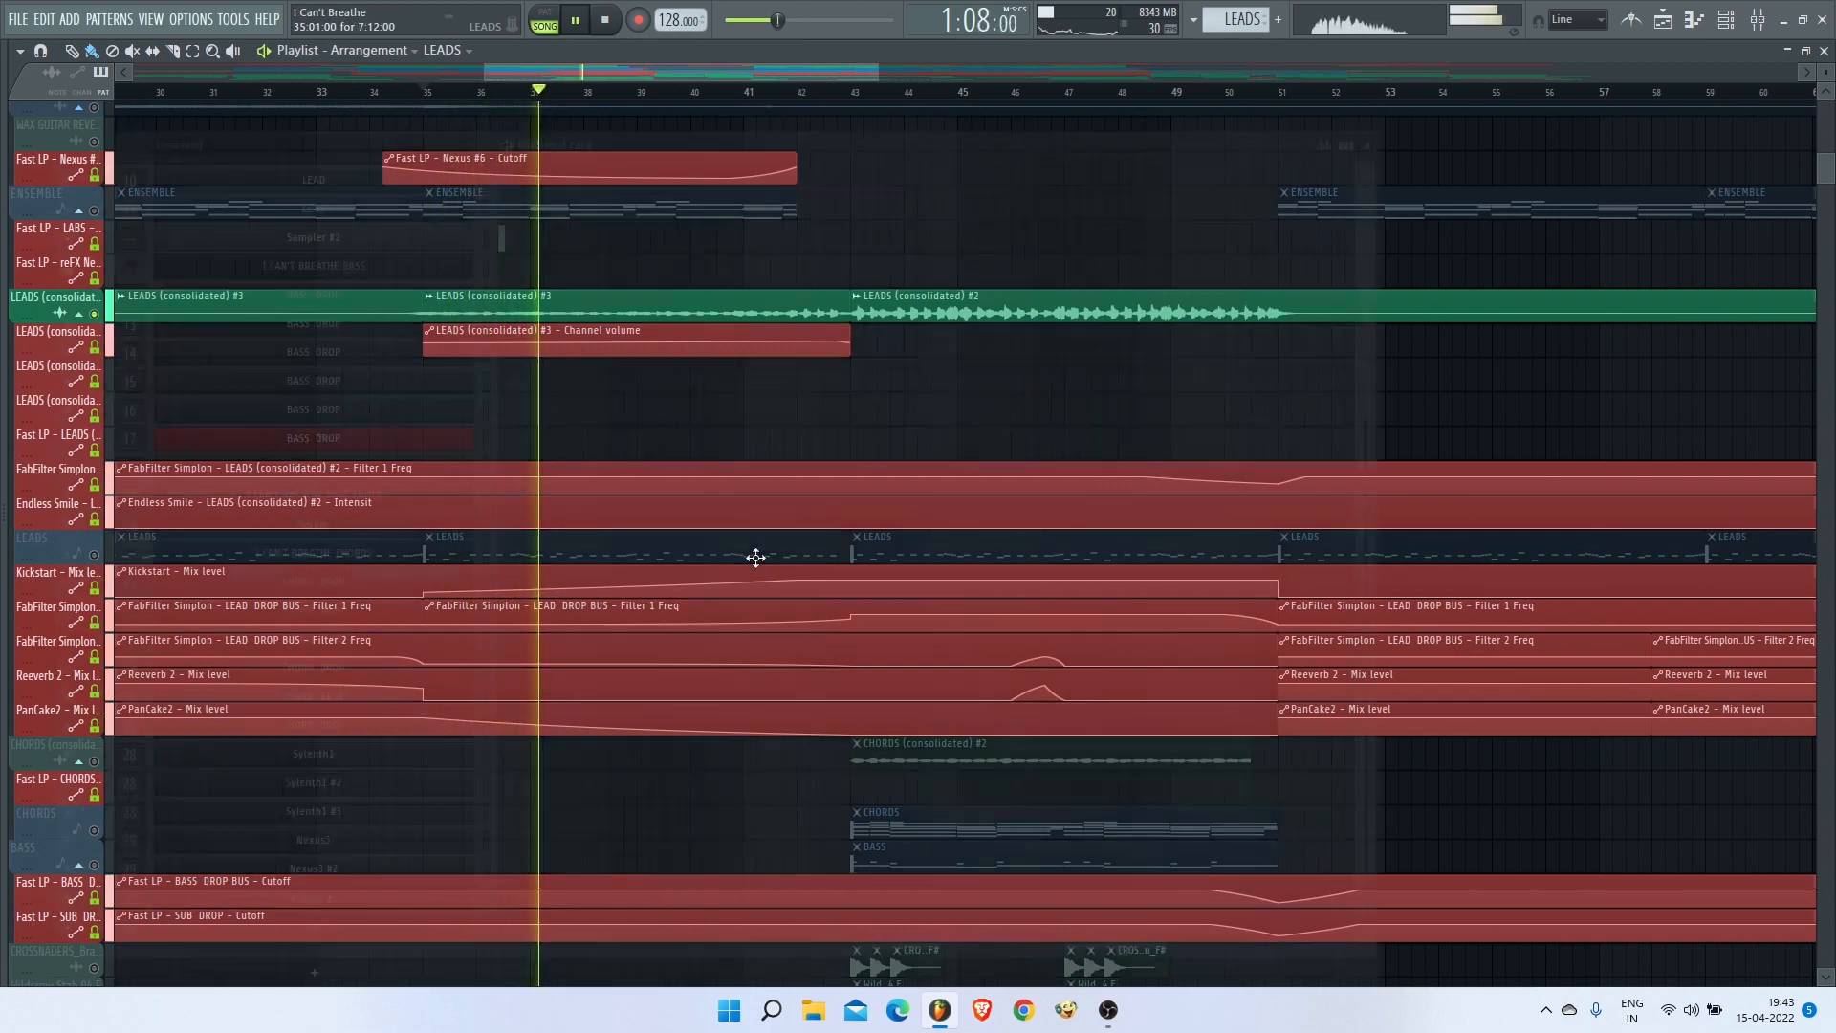
{"action": "double_click", "coordinate": [755, 558]}
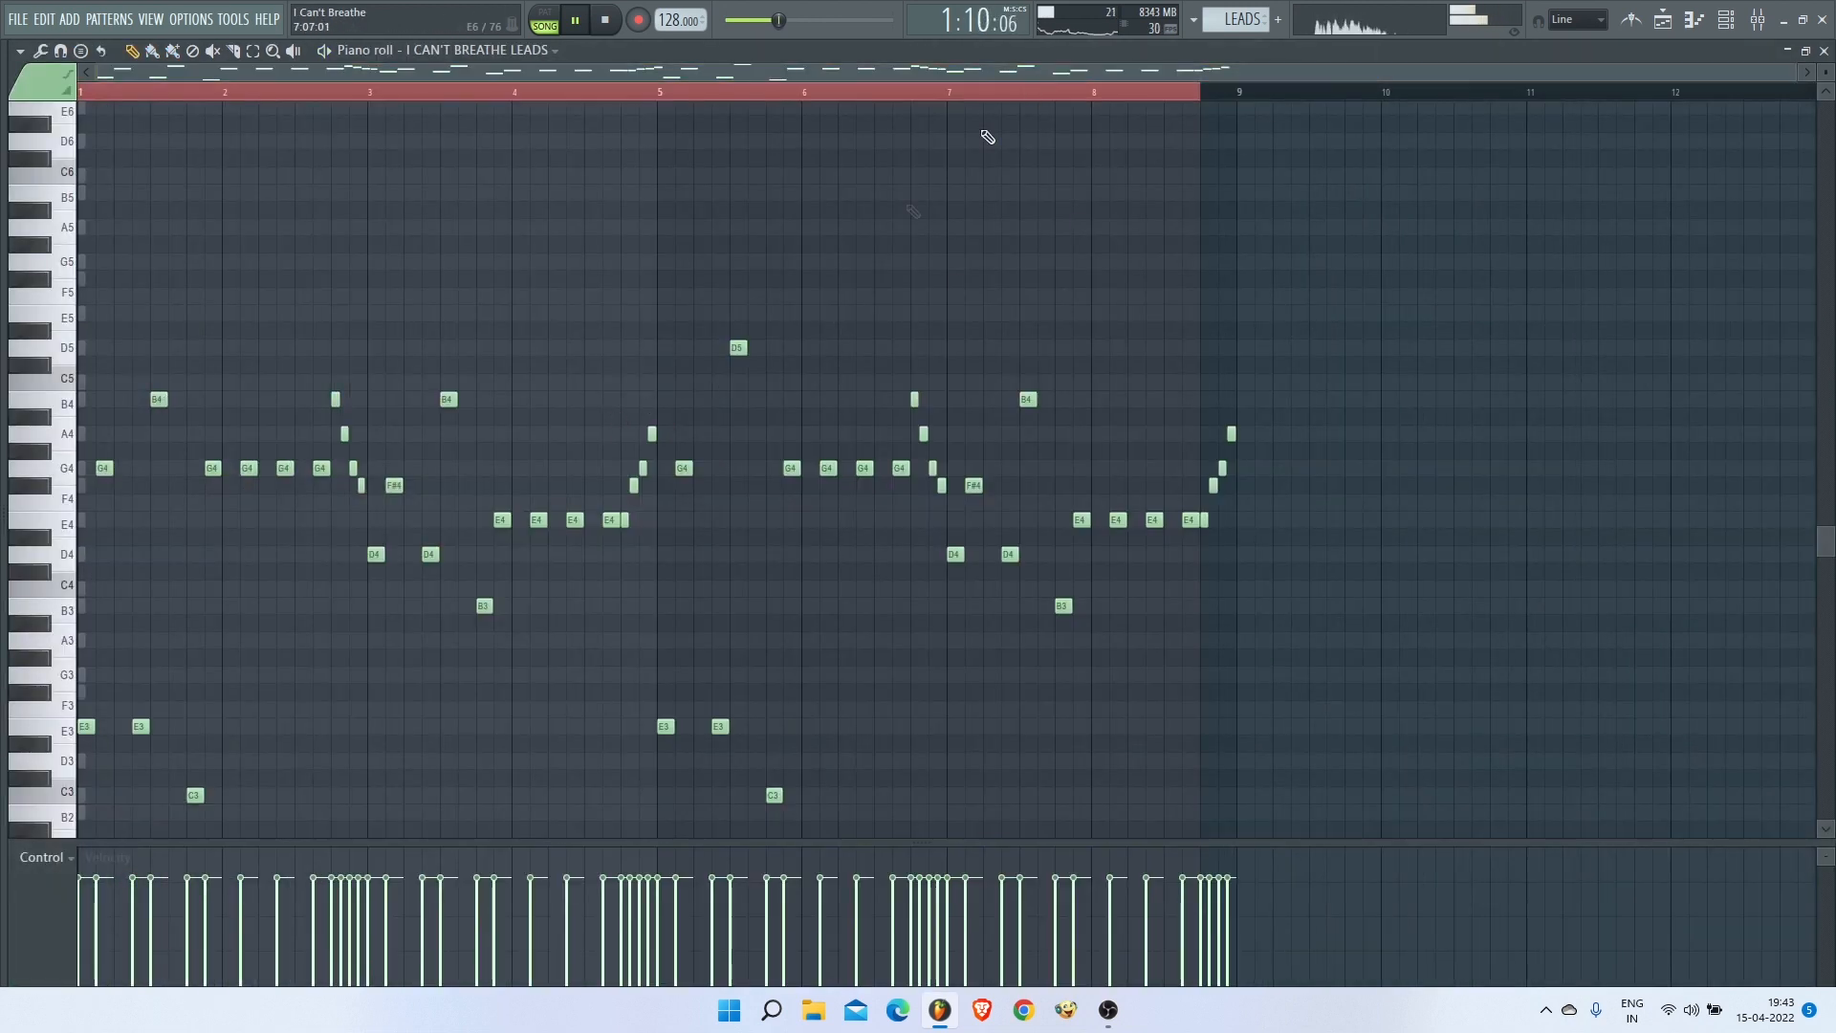
{"action": "scroll", "coordinate": [795, 320], "scroll_direction": "down", "scroll_amount": 3}
{"action": "left_click_drag", "start_coordinate": [1802, 77], "coordinate": [1259, 76]}
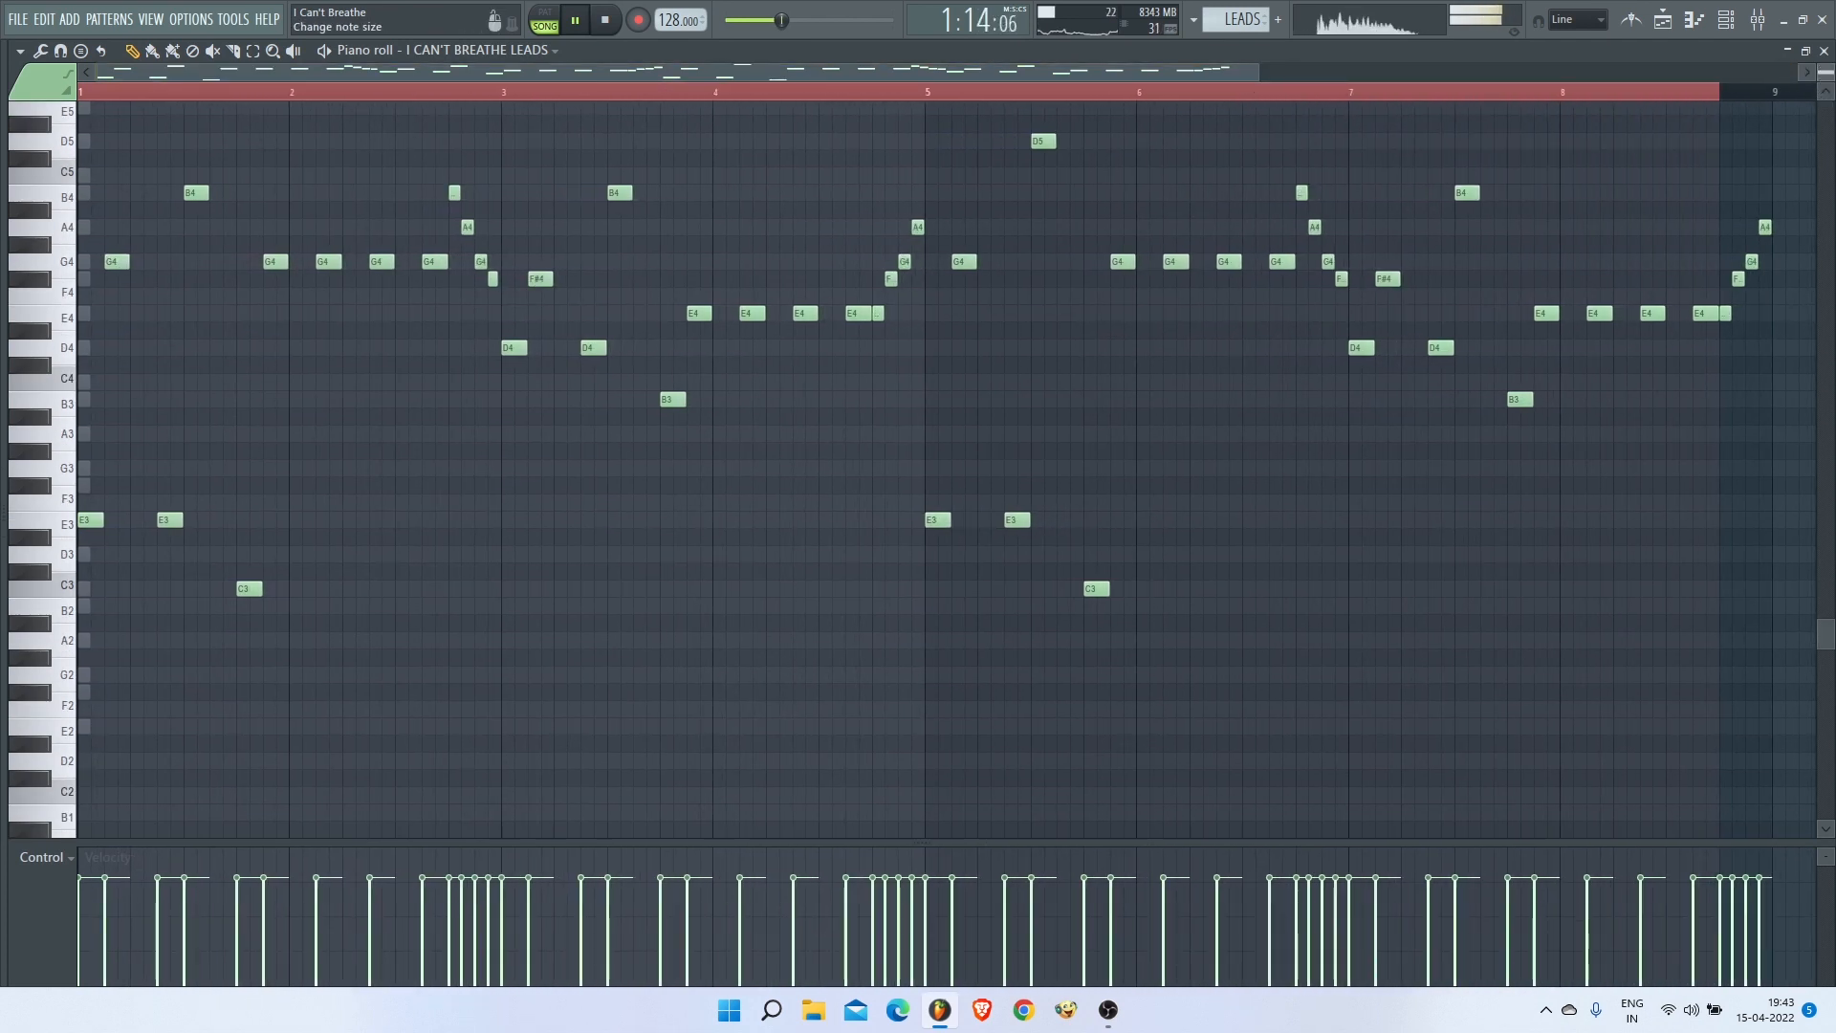
{"action": "scroll", "coordinate": [1826, 101], "scroll_direction": "down", "scroll_amount": 1}
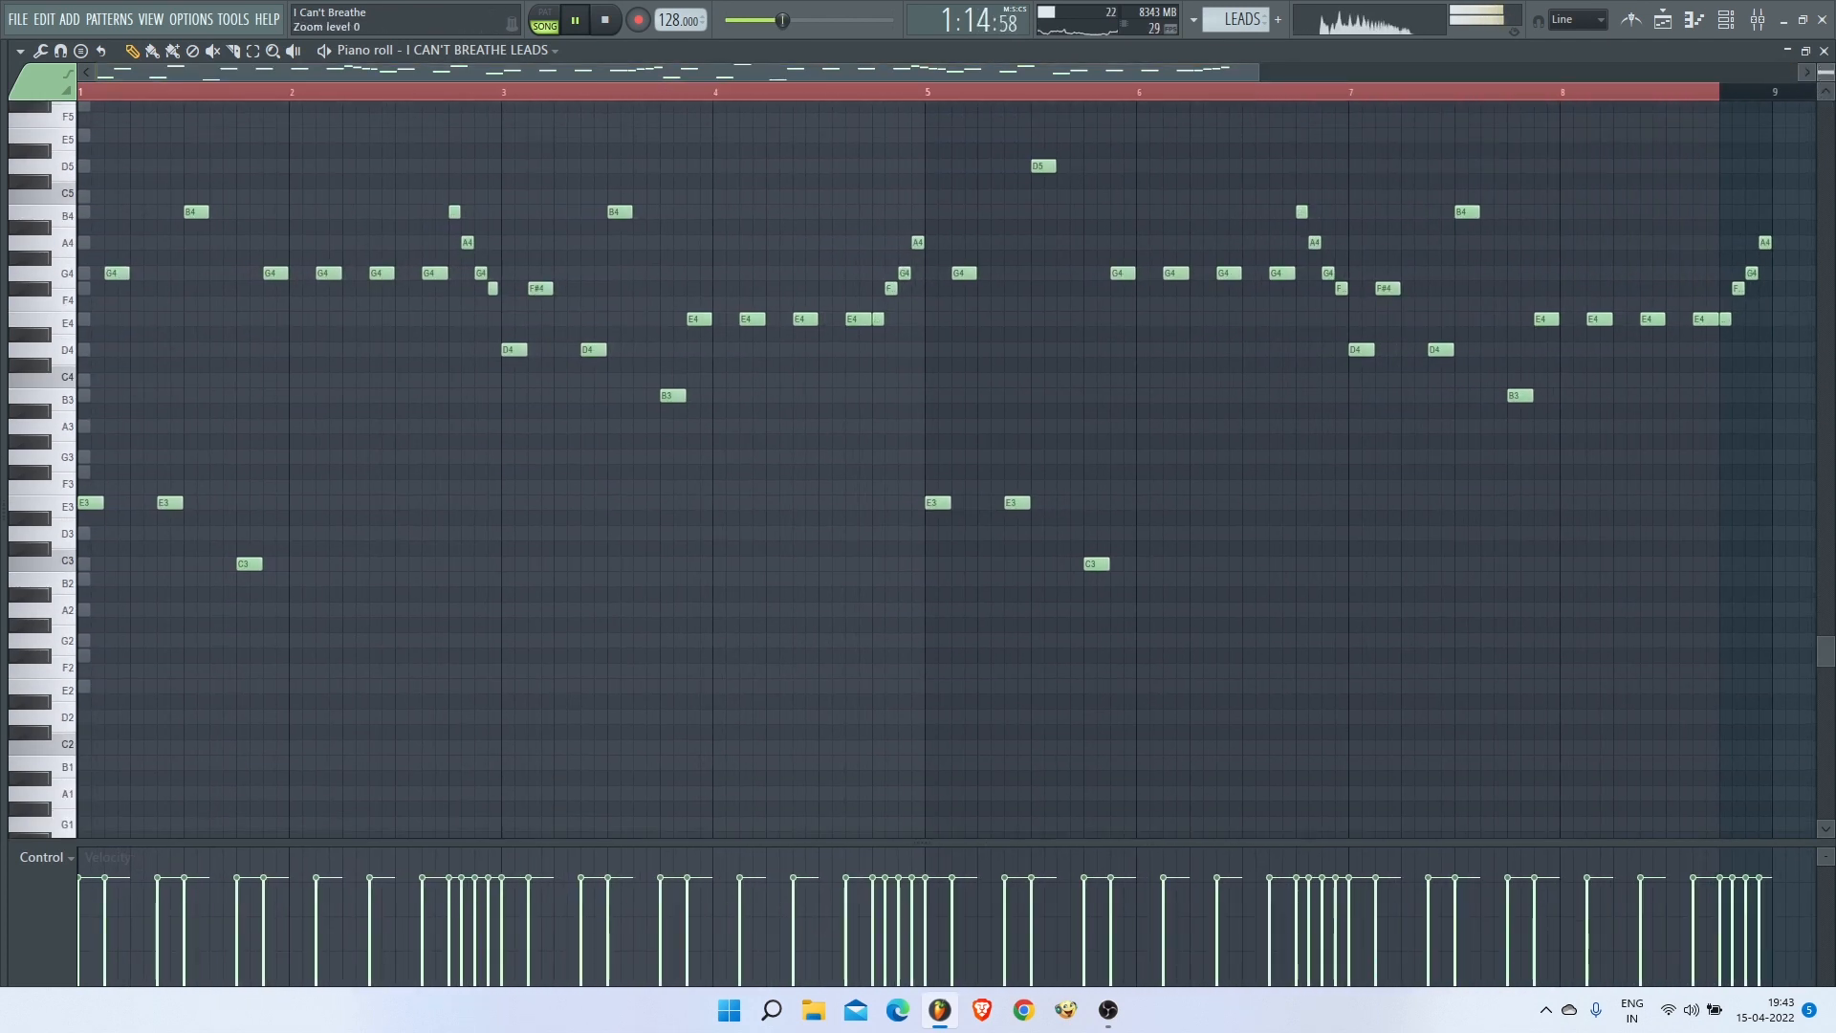
{"action": "left_click", "coordinate": [1824, 51]}
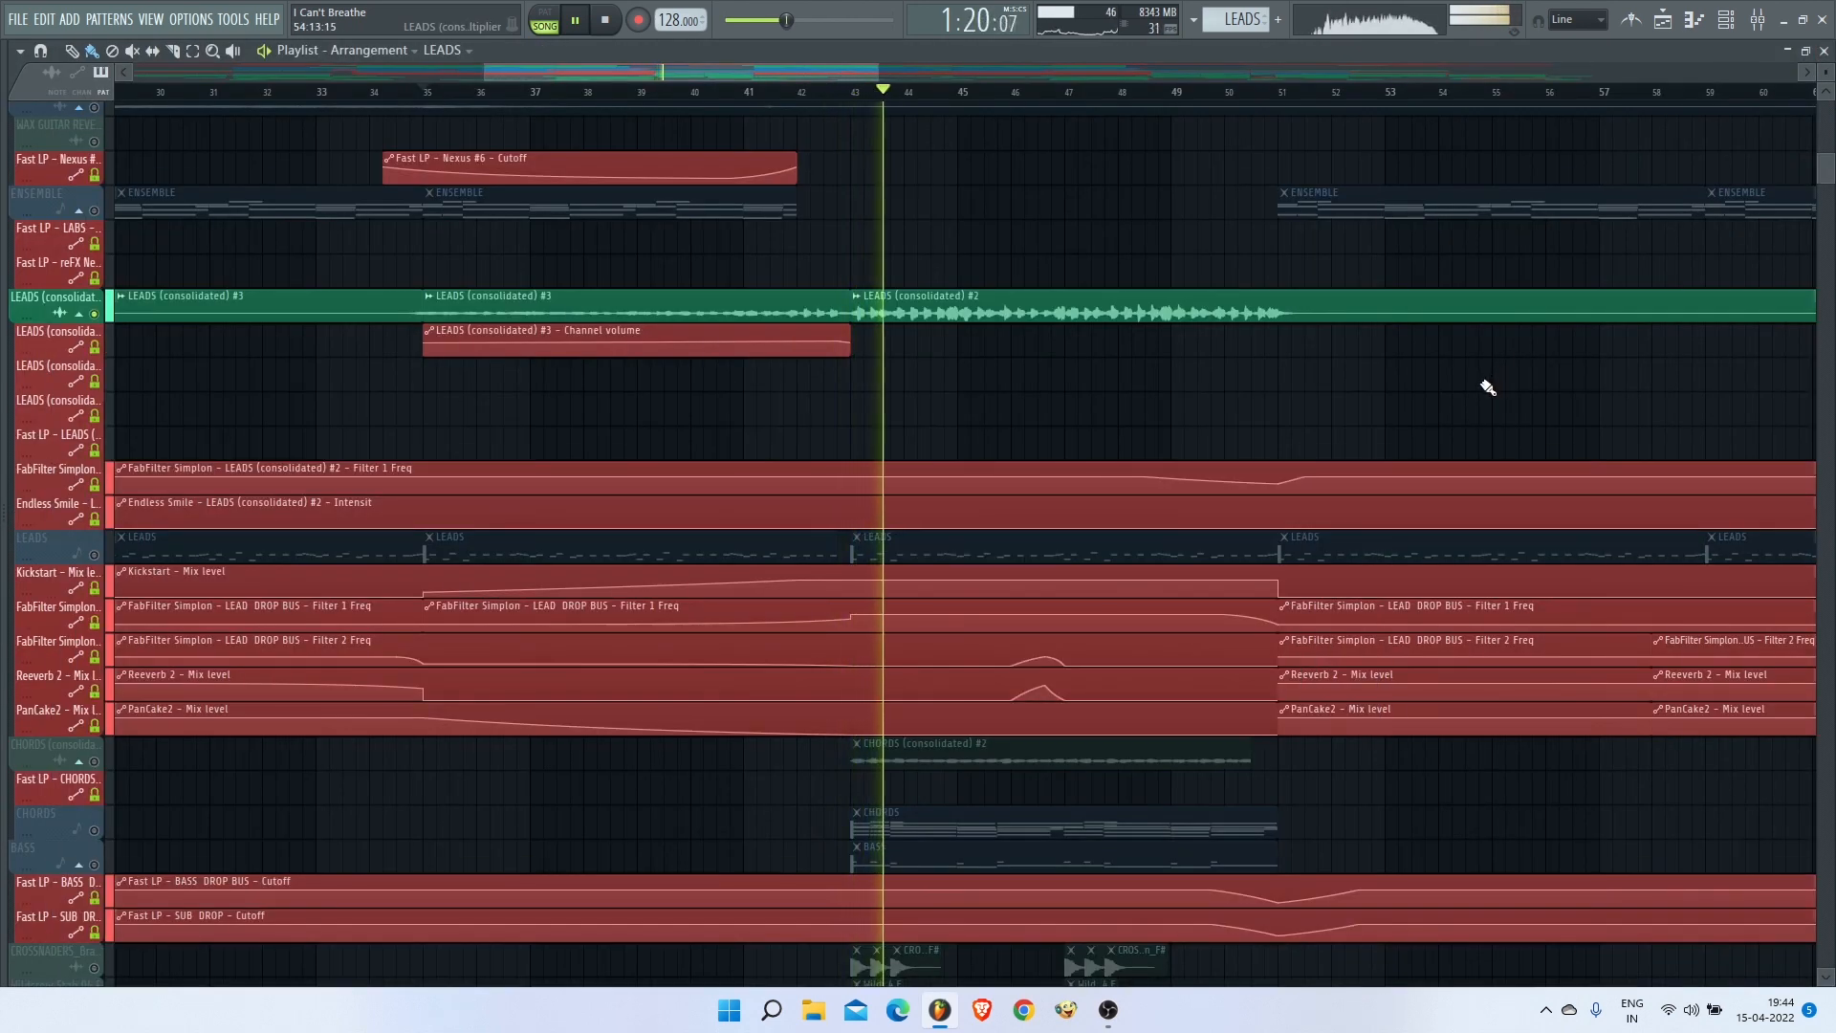
{"action": "scroll", "coordinate": [1495, 384], "scroll_direction": "up", "scroll_amount": 1}
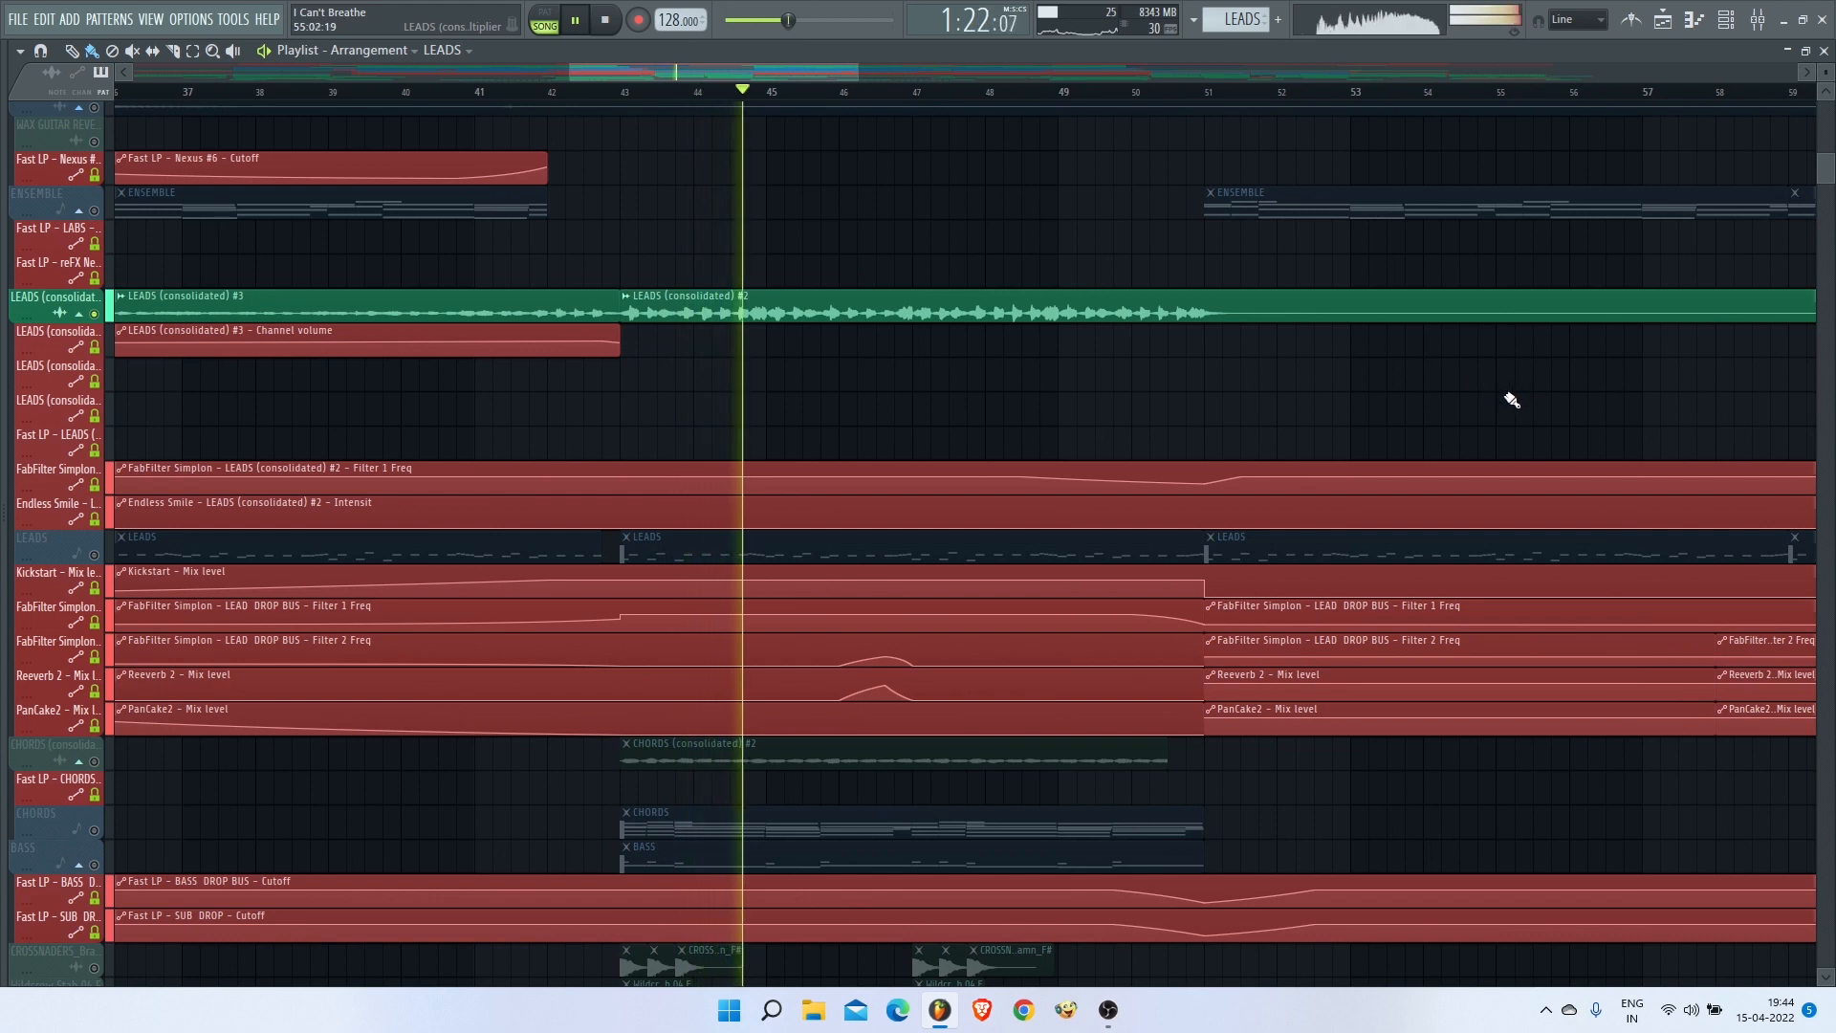
{"action": "key", "text": "space"}
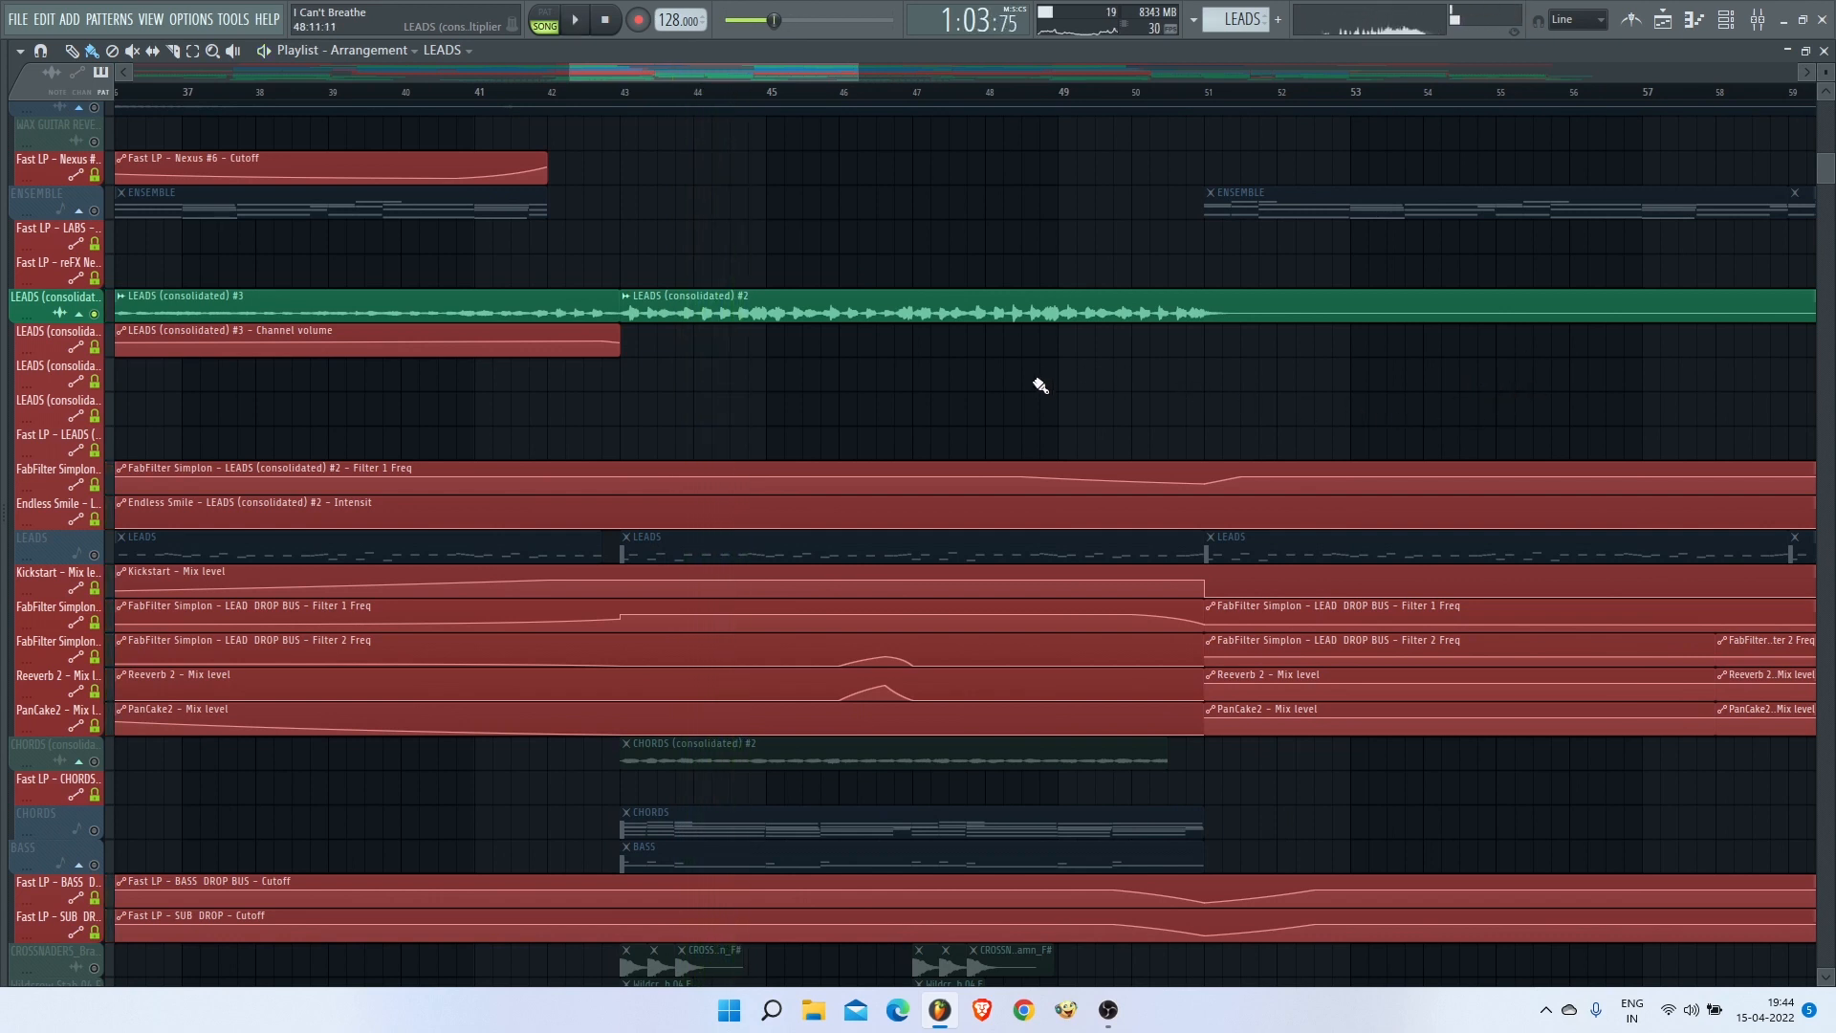
Step: Play the lead from bar 43 and open FabFilter Pro-Q 3 on the LEADS (consolidated) #2 mixer track
{"action": "left_click", "coordinate": [653, 92]}
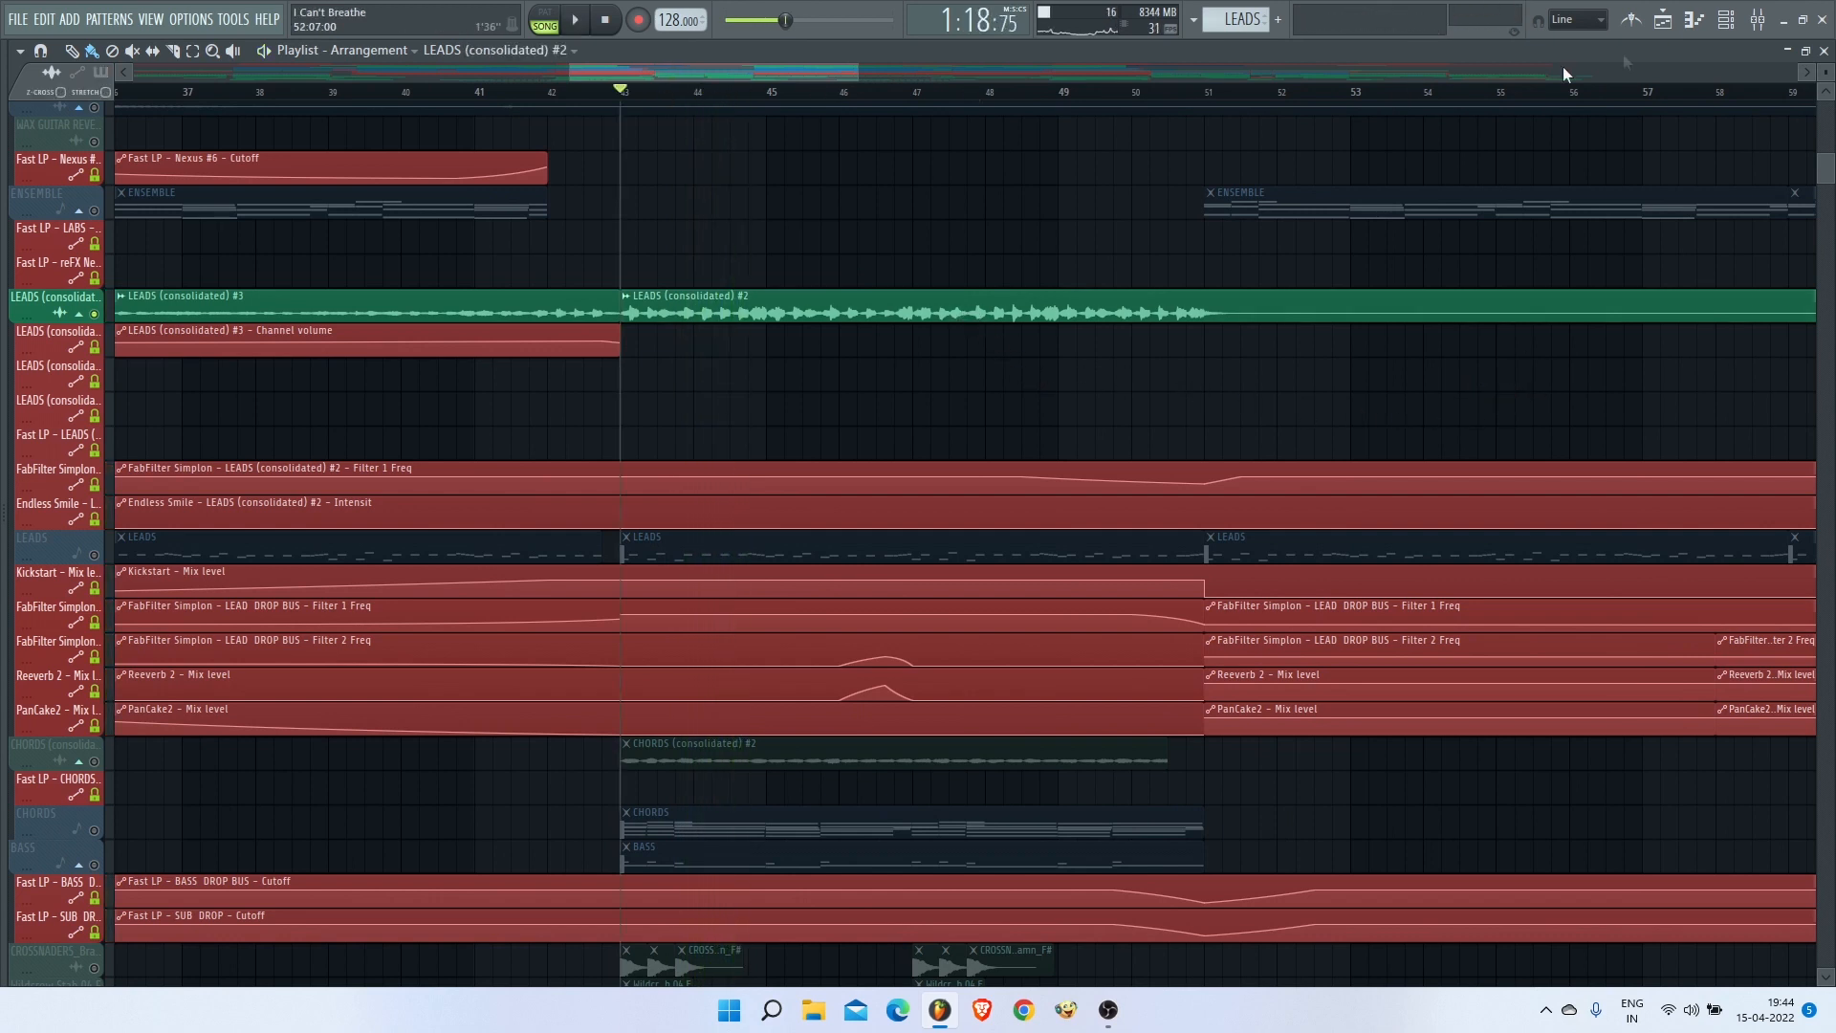
{"action": "key", "text": "space"}
{"action": "left_click", "coordinate": [1760, 23]}
{"action": "left_click", "coordinate": [656, 287]}
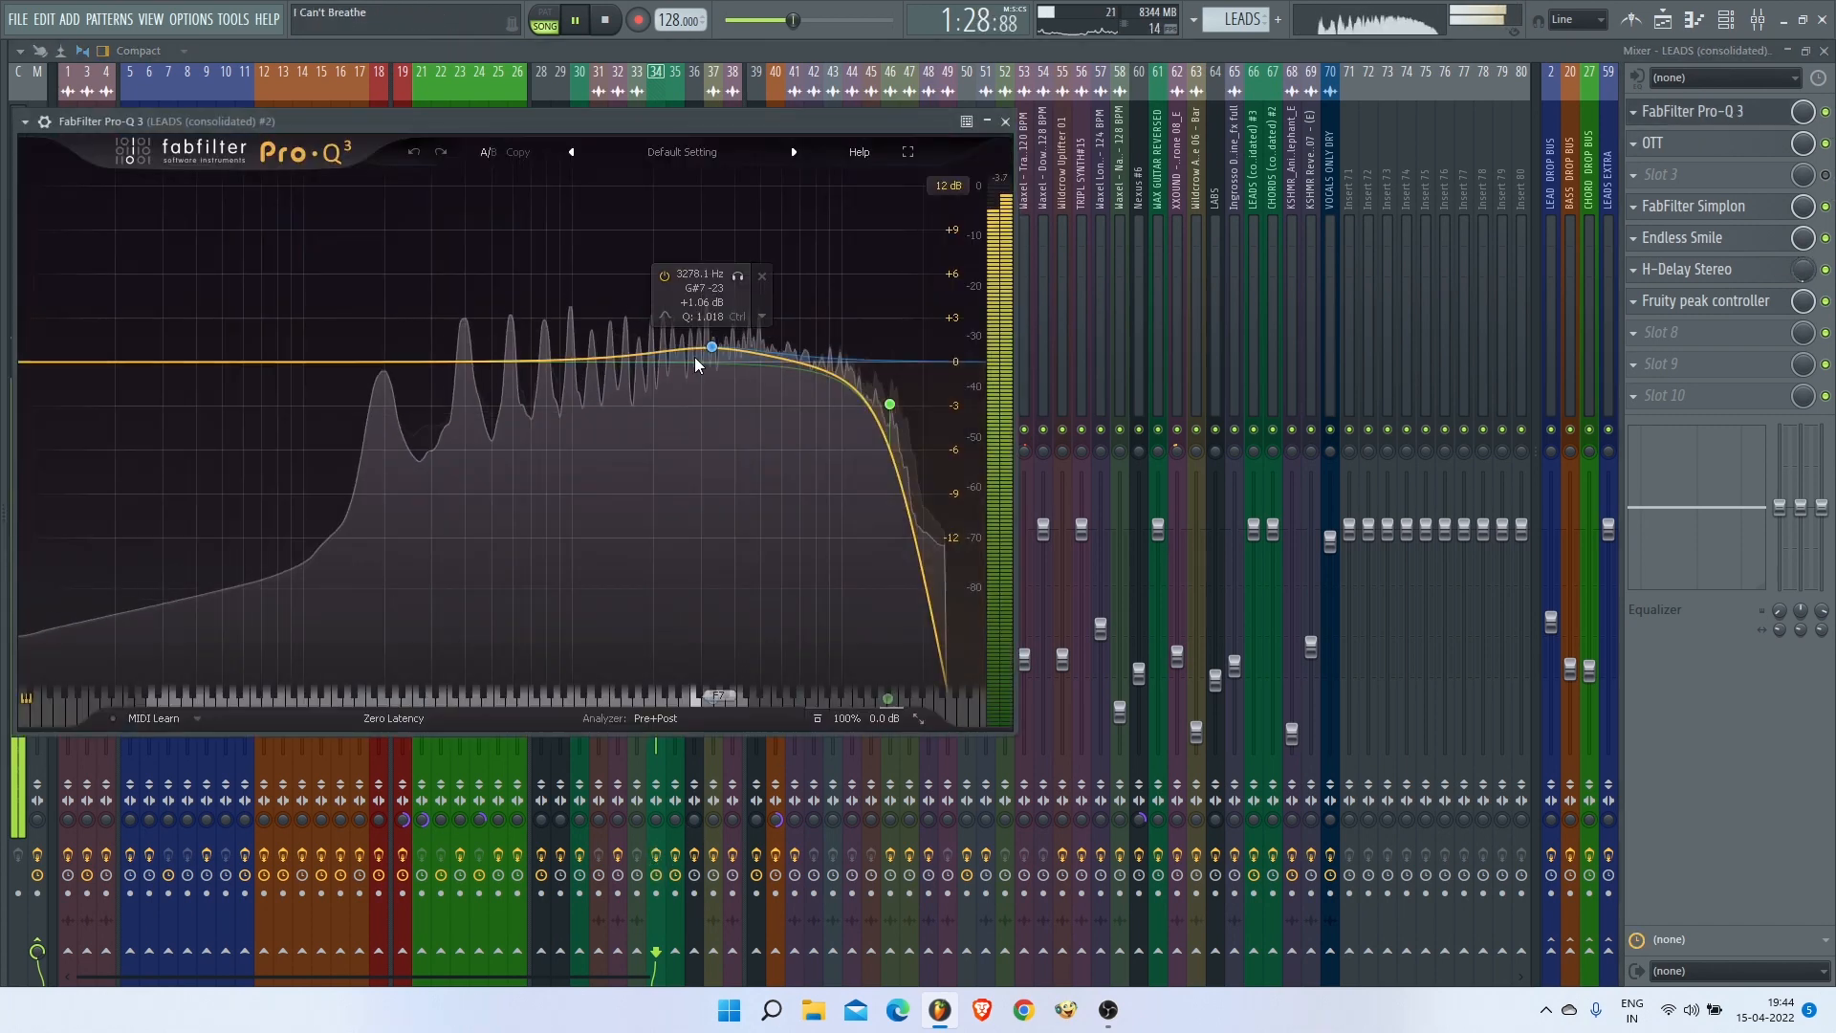
Step: Audition the 15091 Hz high-cut band and the 3278.1 Hz boost band in solo, close the equalizer and stop playback
{"action": "left_click", "coordinate": [898, 335]}
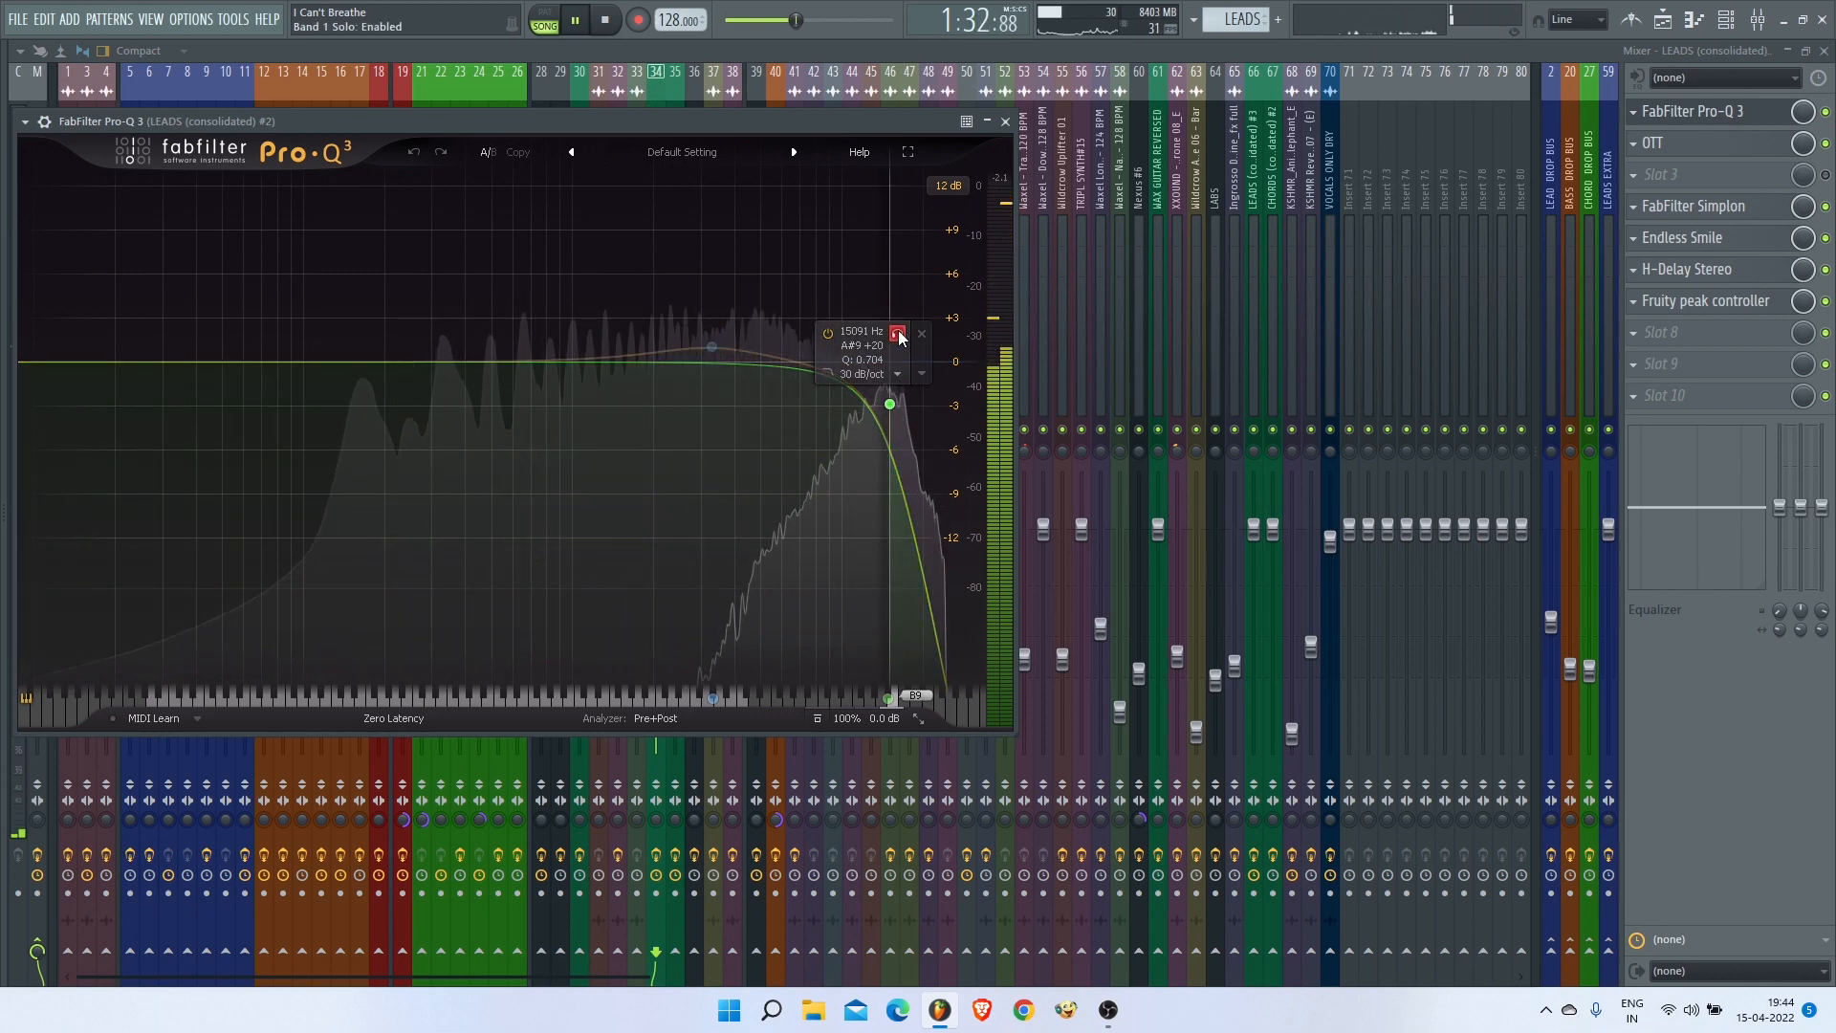
{"action": "left_click", "coordinate": [898, 335]}
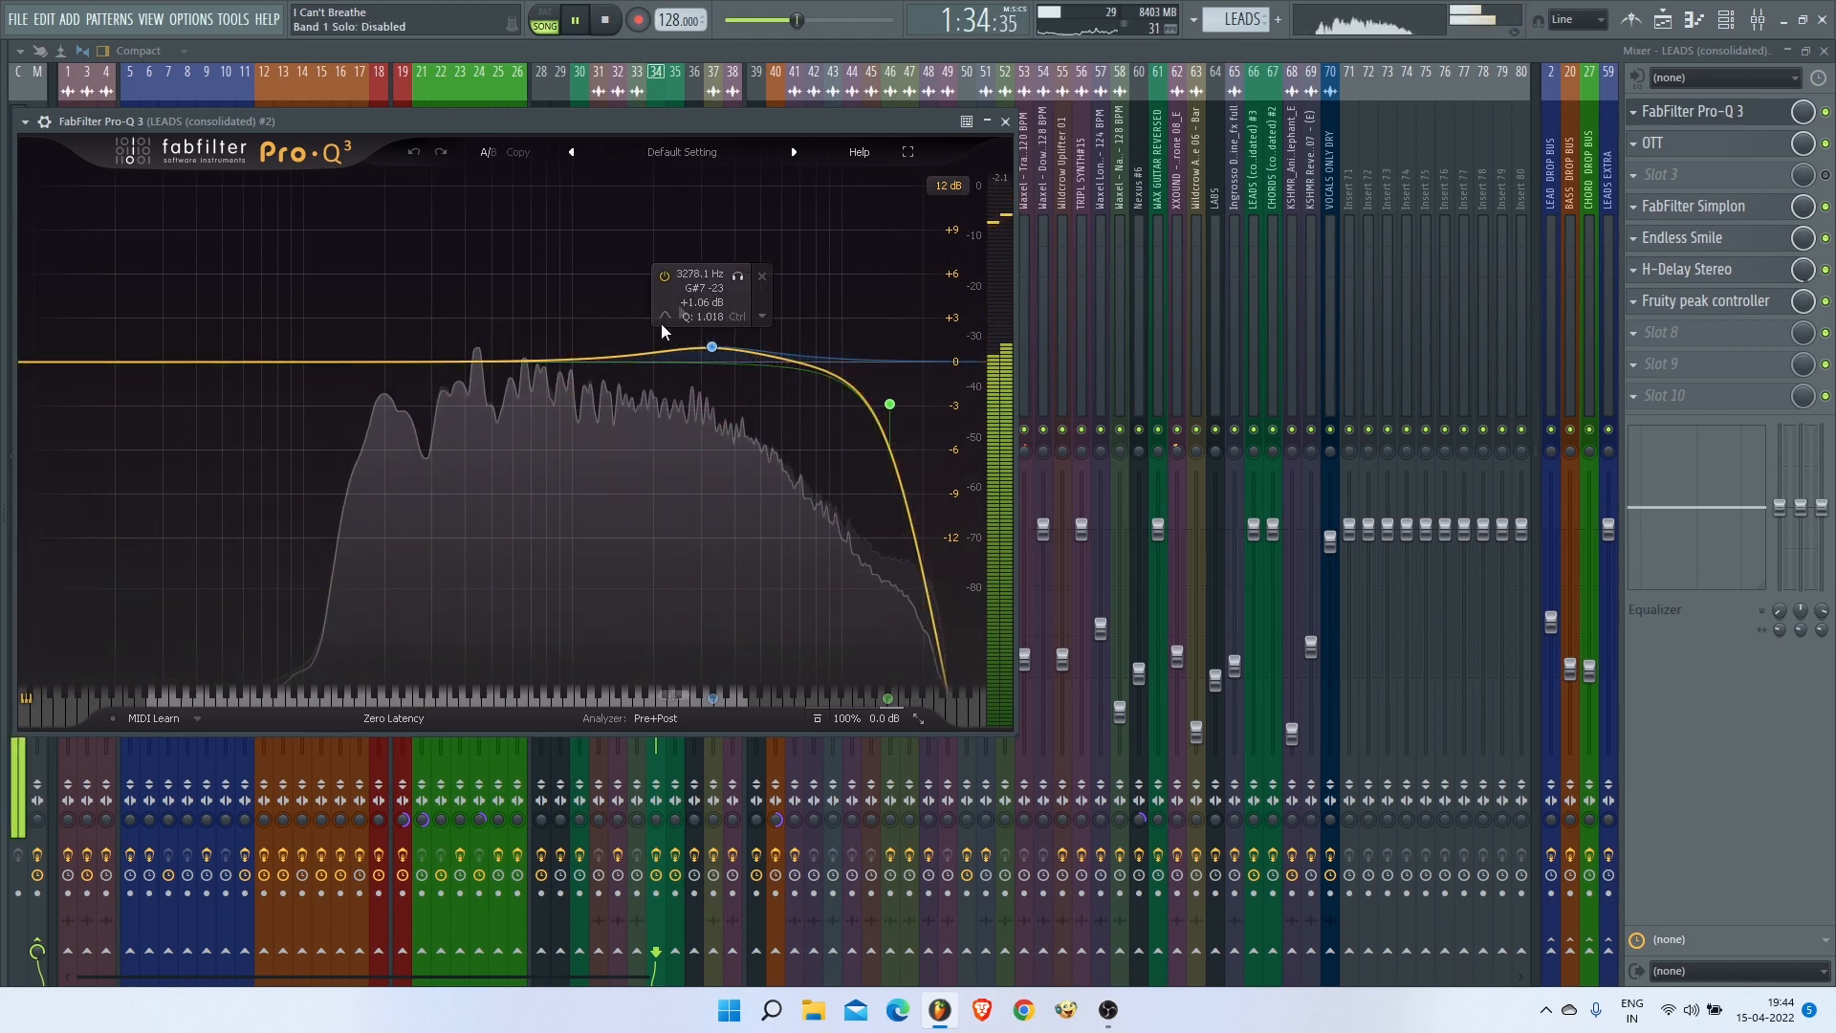
{"action": "left_click", "coordinate": [738, 279]}
{"action": "left_click", "coordinate": [737, 280]}
{"action": "left_click", "coordinate": [1005, 122]}
{"action": "key", "text": "space"}
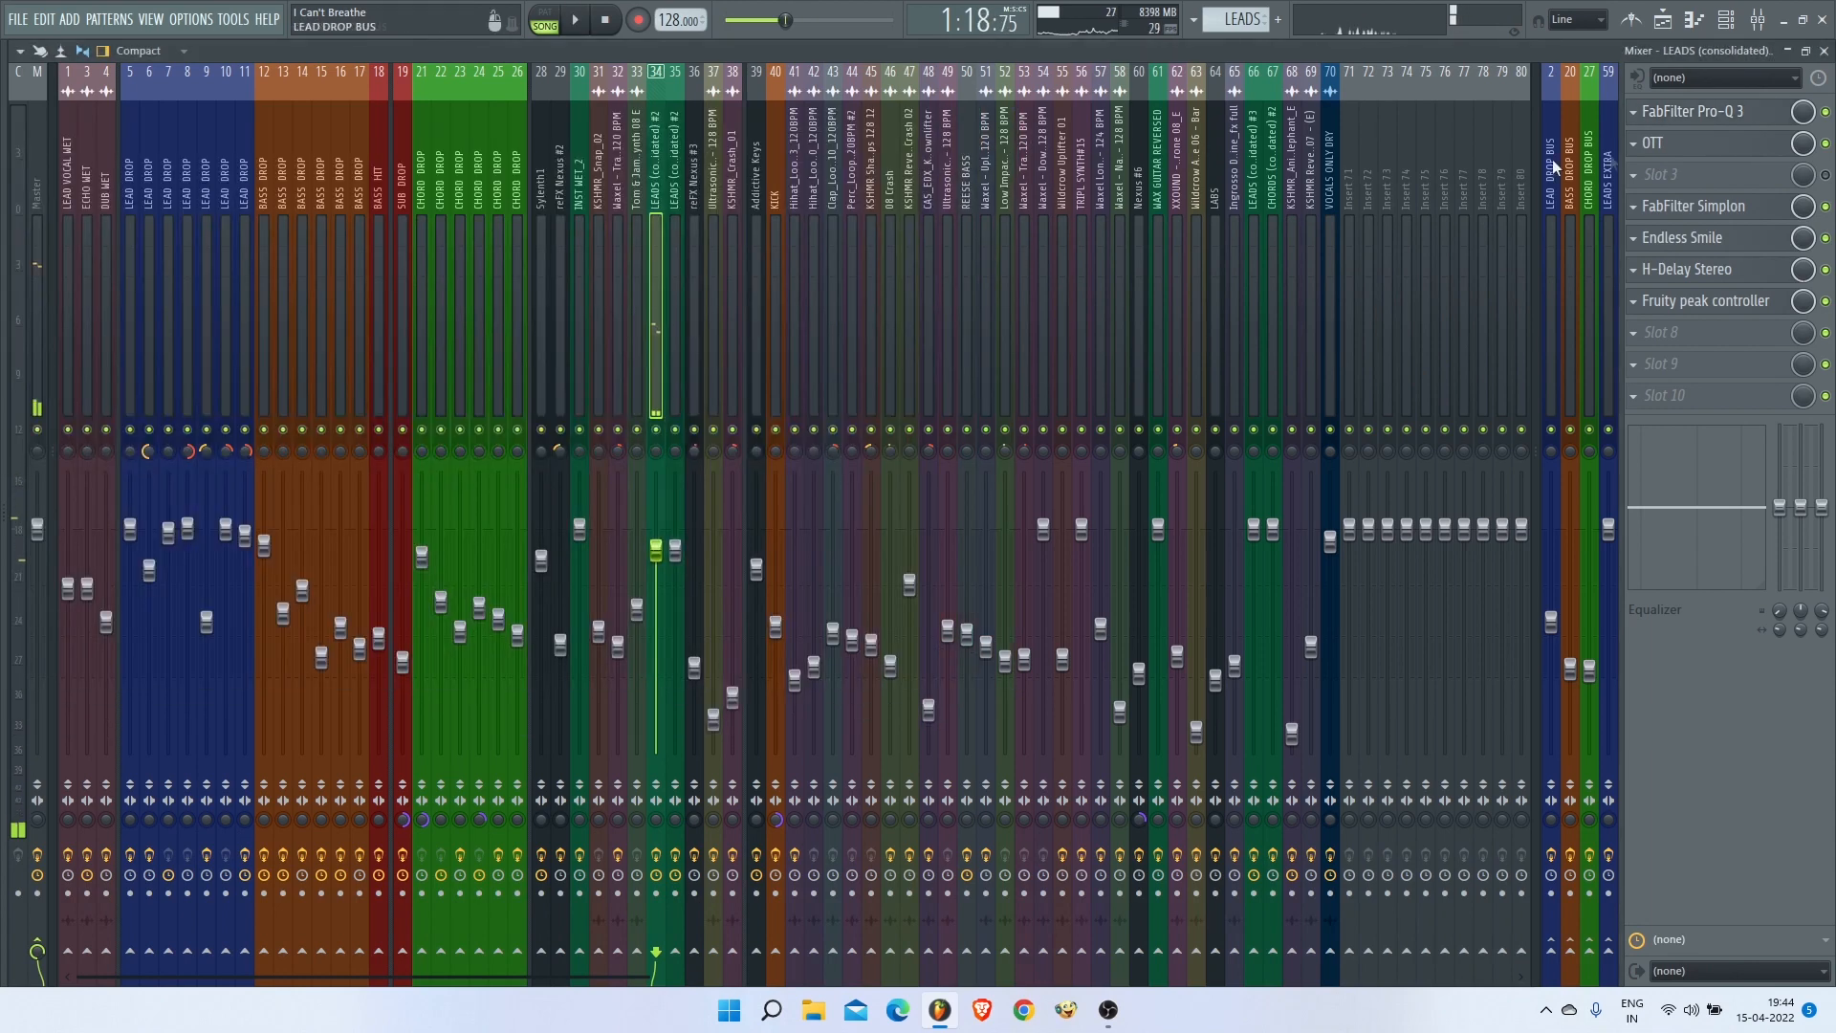
Step: Bypass FabFilter Simplon, Endless Smile, H-Delay Stereo and Fruity peak controller, audition the lead with OTT's settings in view, and close OTT
{"action": "left_click", "coordinate": [1701, 145]}
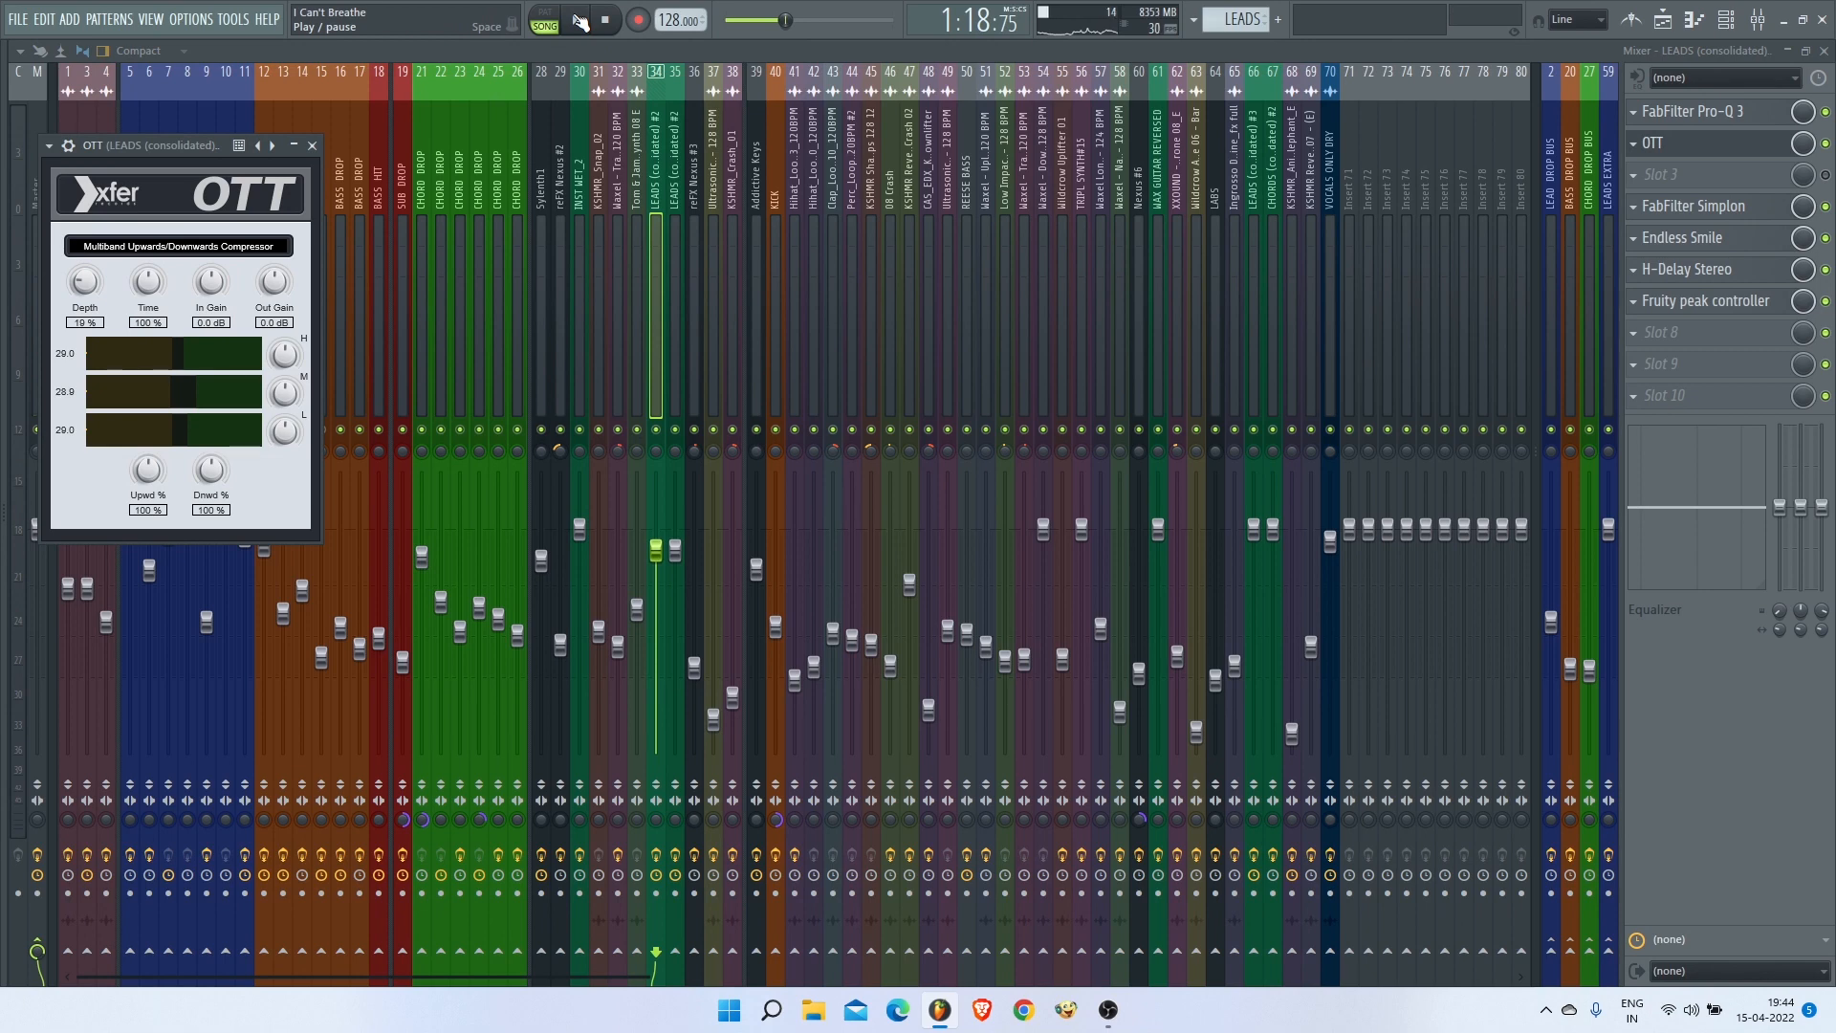
{"action": "left_click_drag", "start_coordinate": [1825, 207], "coordinate": [1826, 301]}
{"action": "key", "text": "space"}
{"action": "left_click", "coordinate": [1741, 146]}
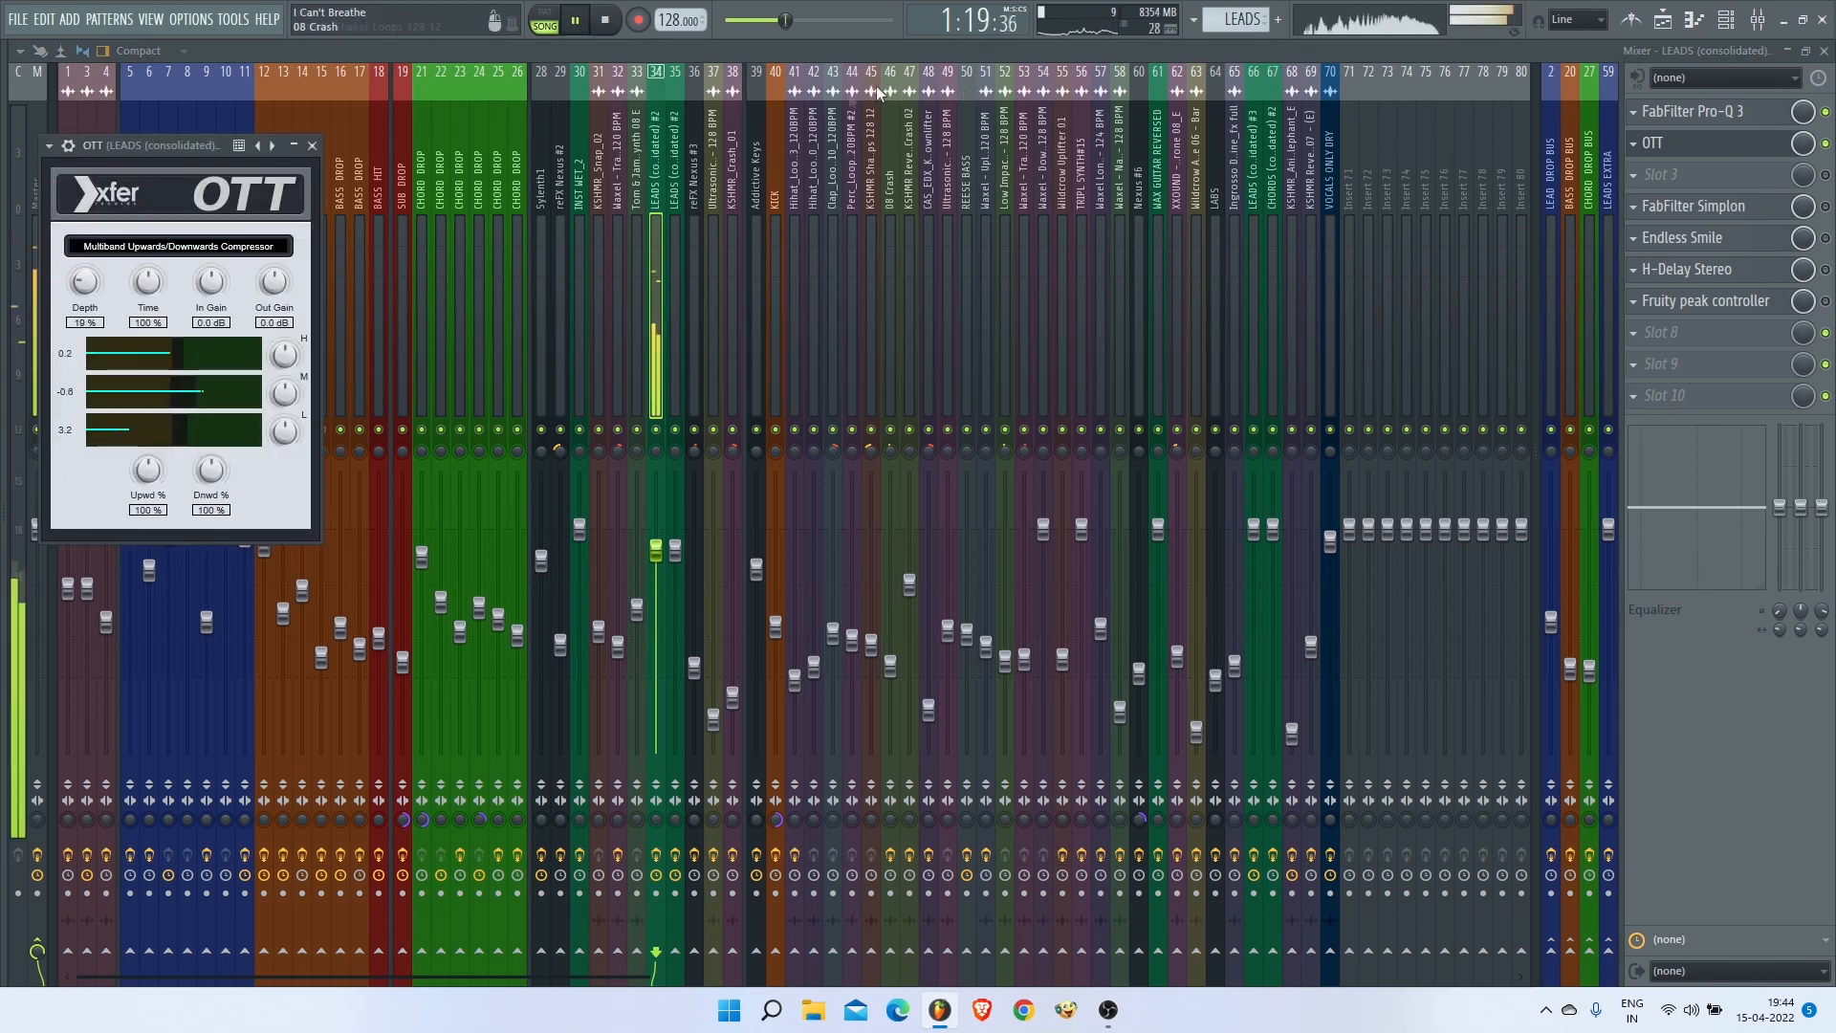
{"action": "left_click", "coordinate": [312, 148]}
{"action": "key", "text": "space"}
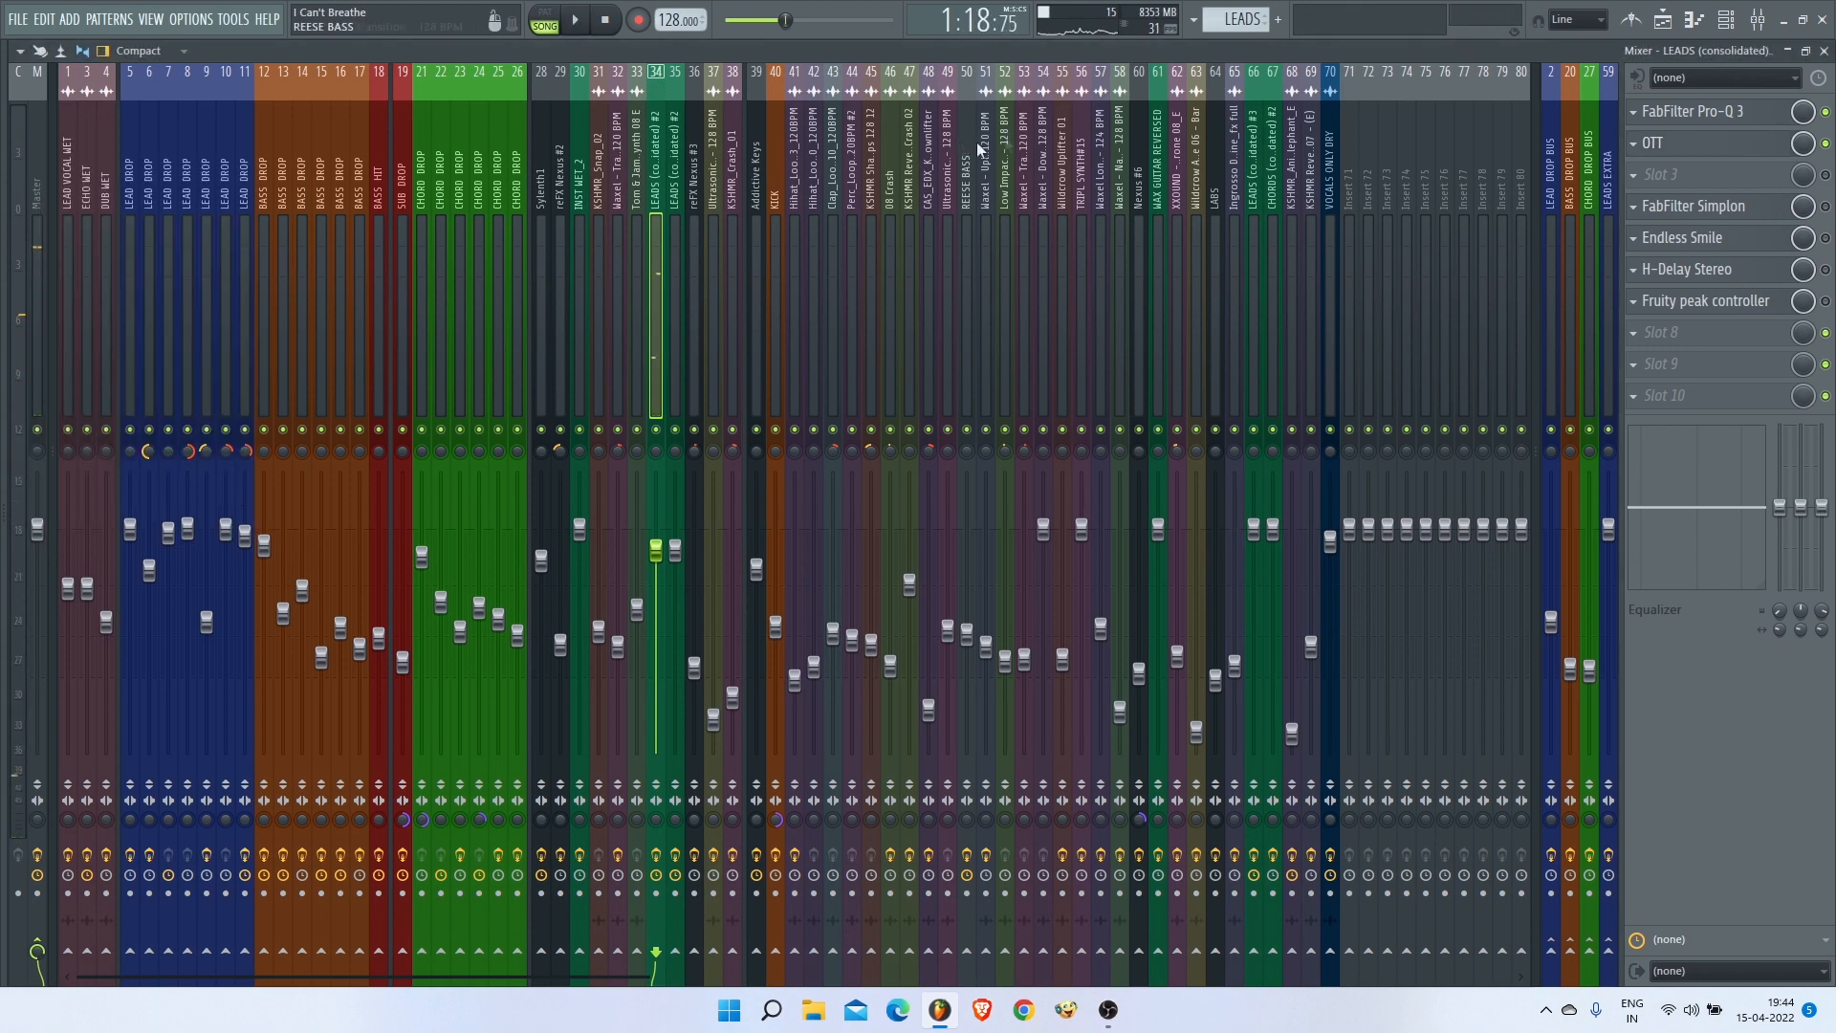
{"action": "left_click", "coordinate": [1709, 148]}
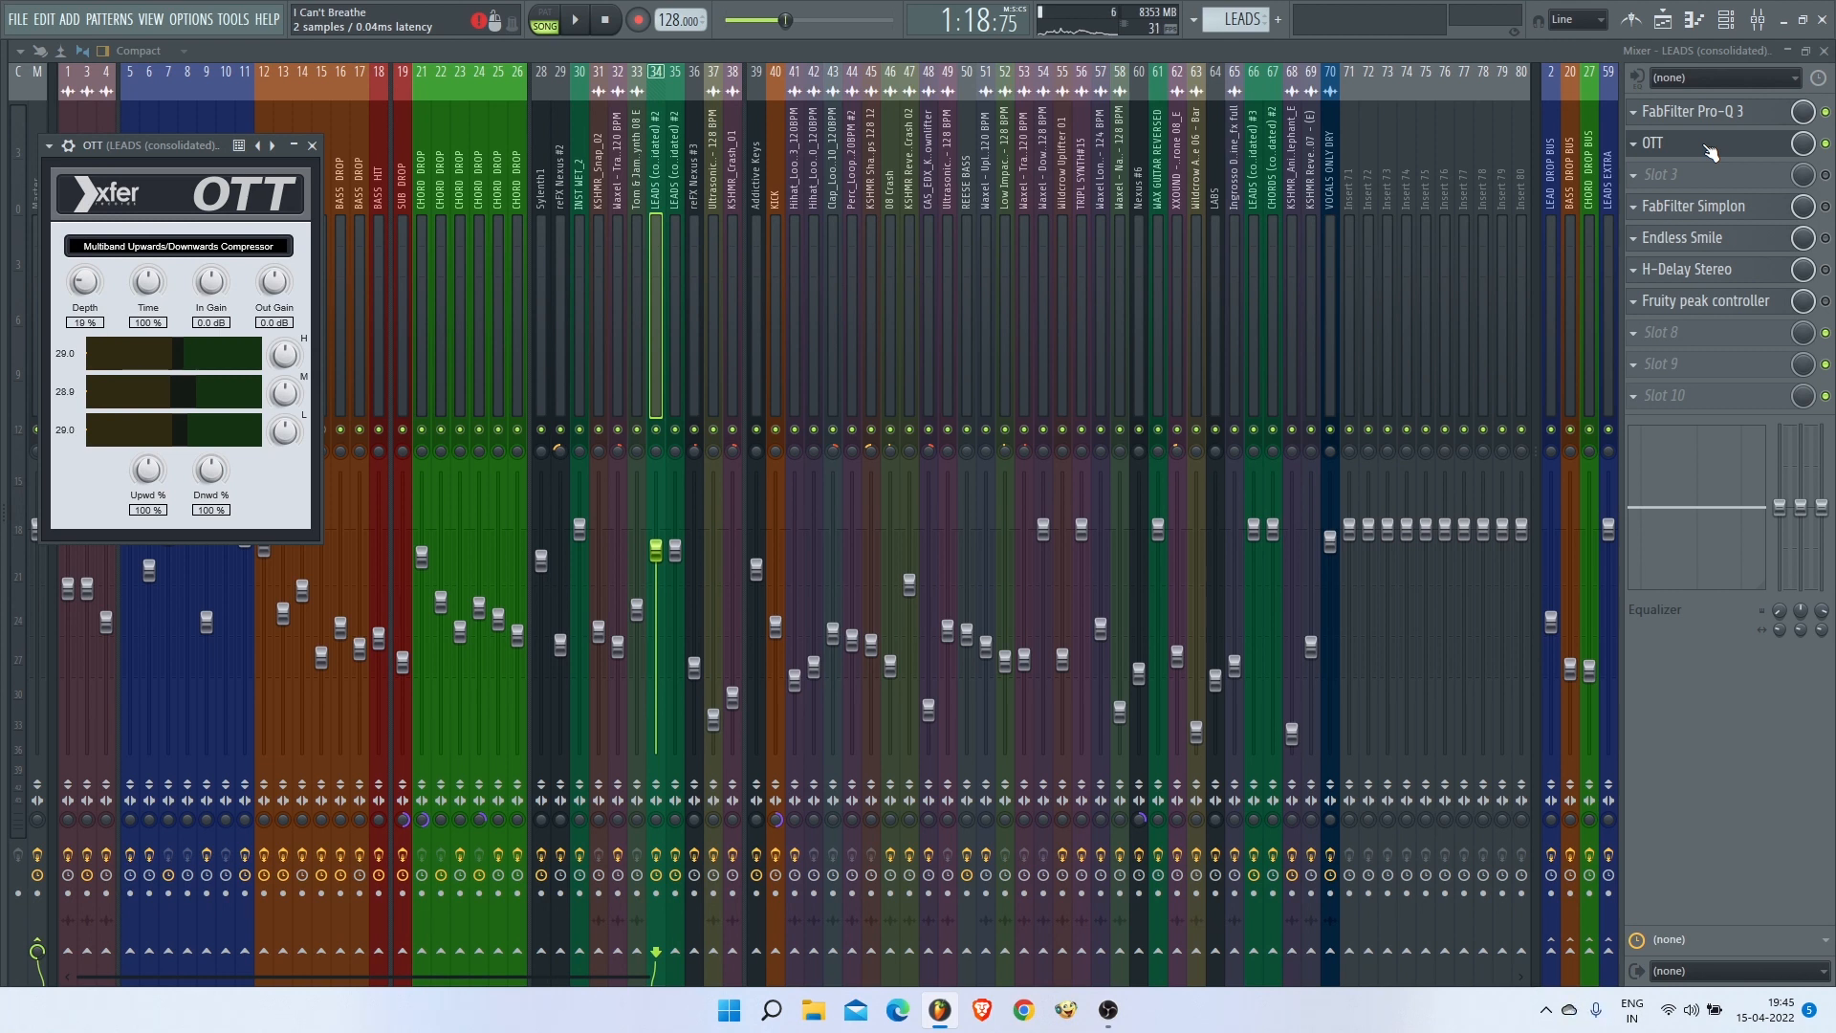
{"action": "left_click", "coordinate": [312, 146]}
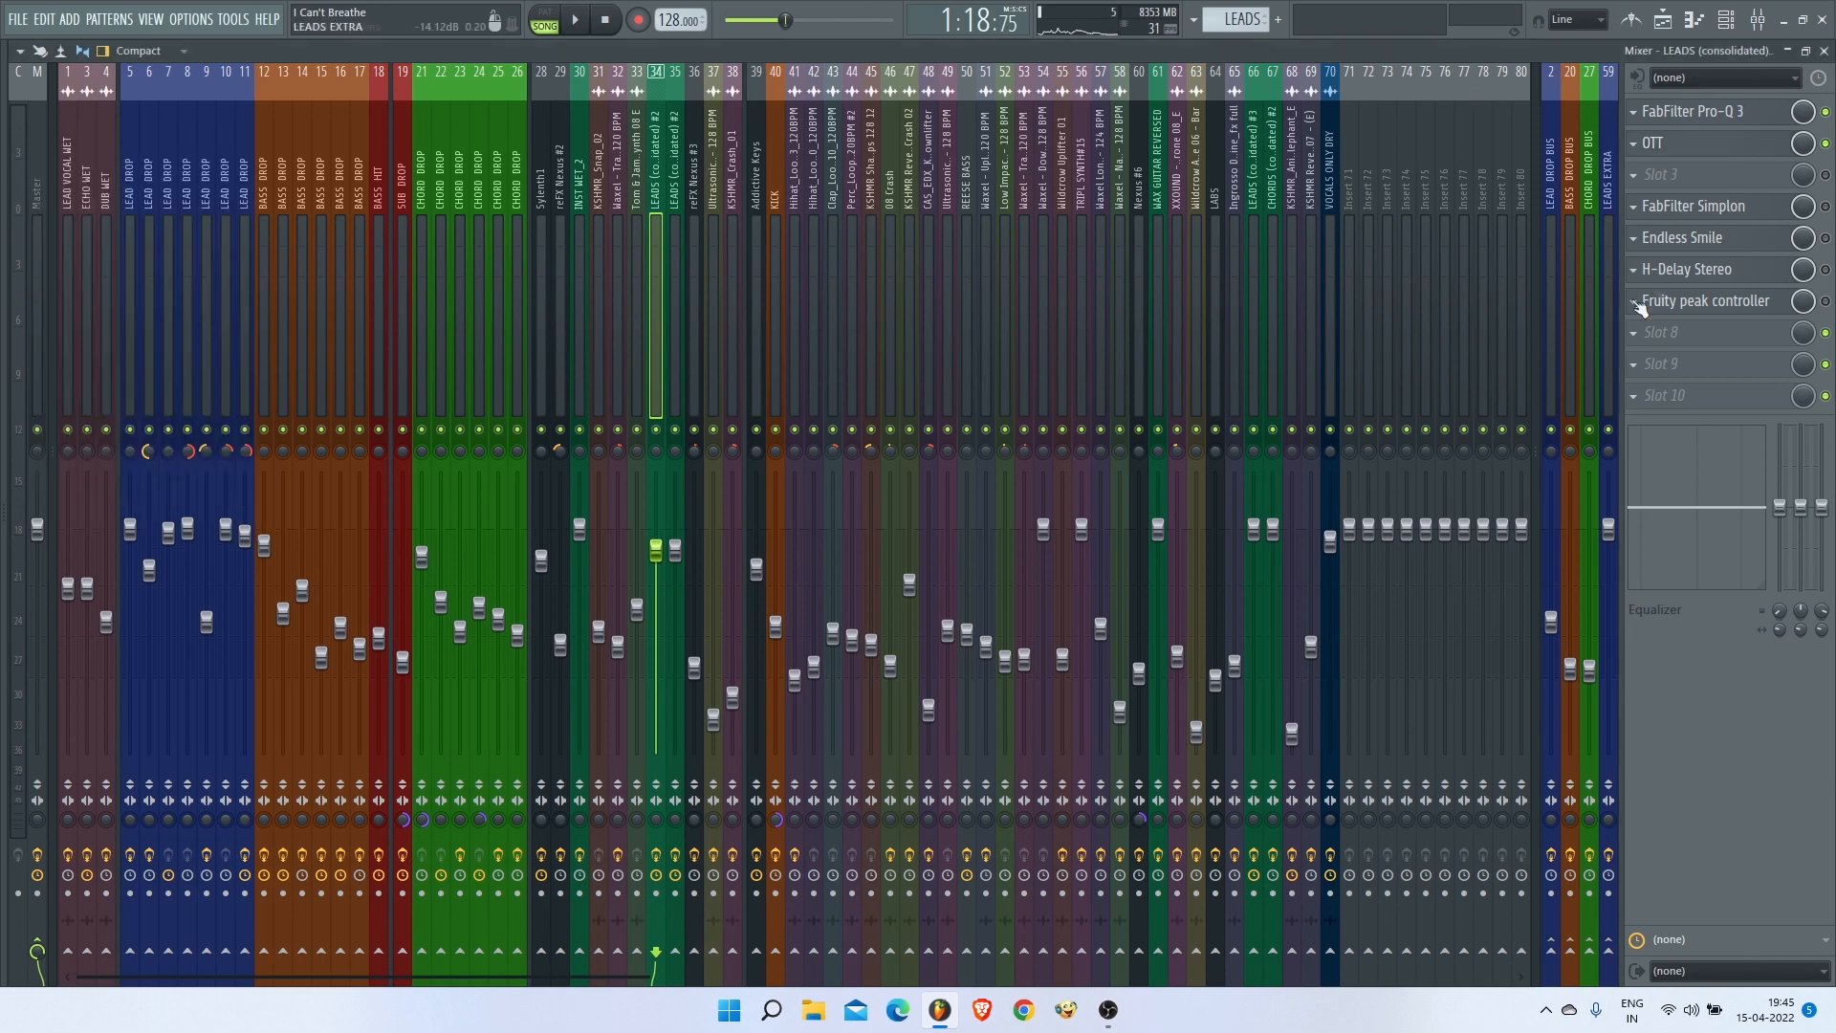
Step: Re-enable FabFilter Simplon on the lead track, play the lead while viewing its filters, close it and stop playback
{"action": "left_click", "coordinate": [1743, 212]}
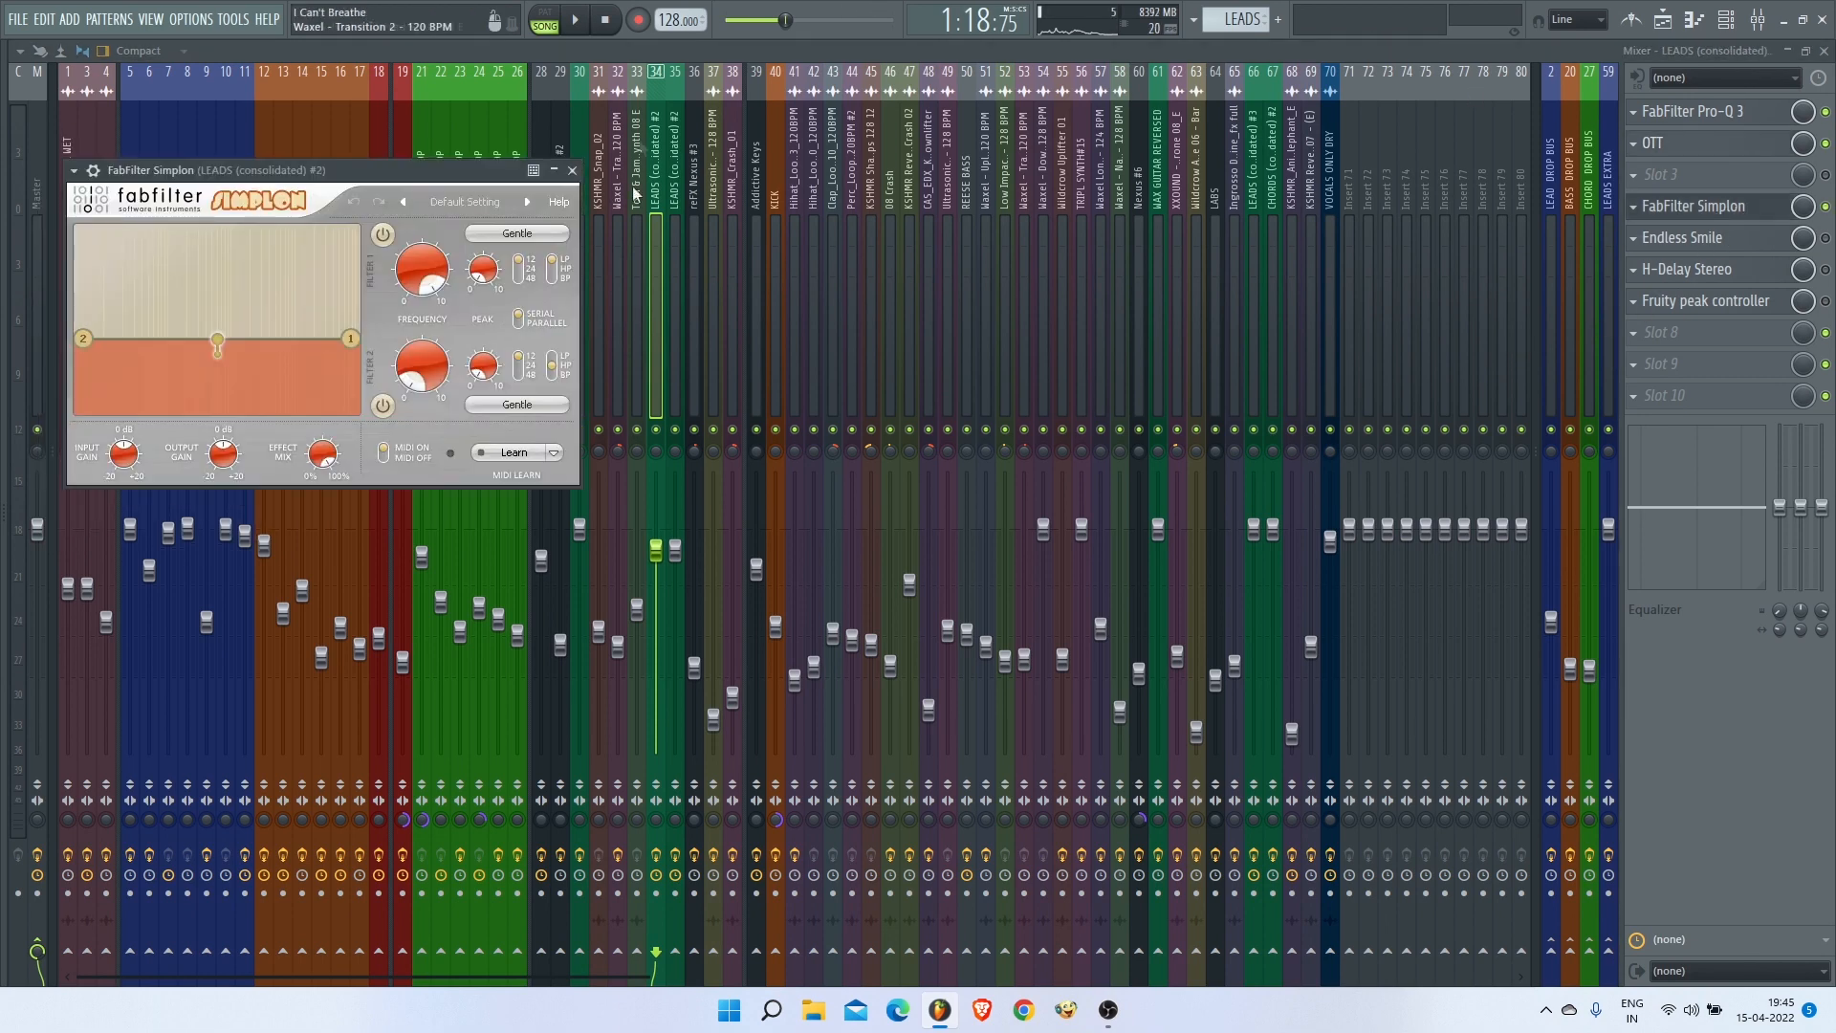
{"action": "left_click", "coordinate": [592, 31]}
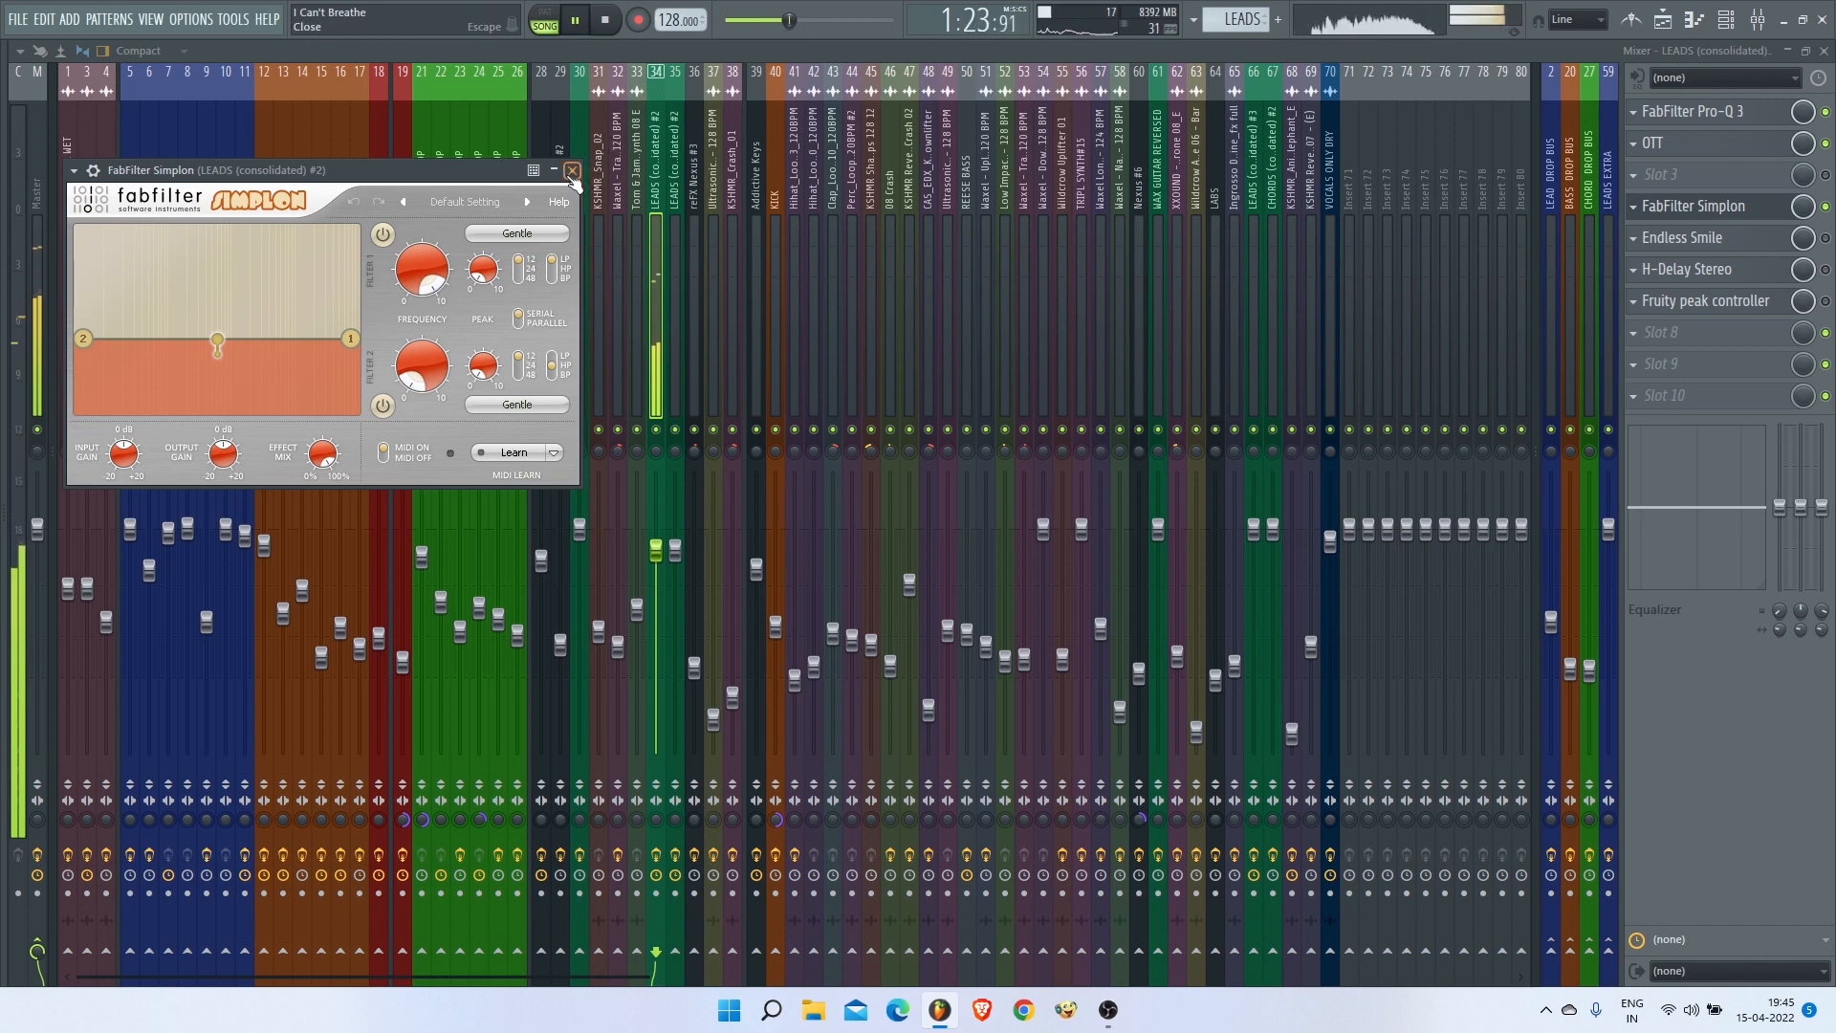
{"action": "left_click", "coordinate": [1719, 213]}
{"action": "left_click", "coordinate": [1719, 209]}
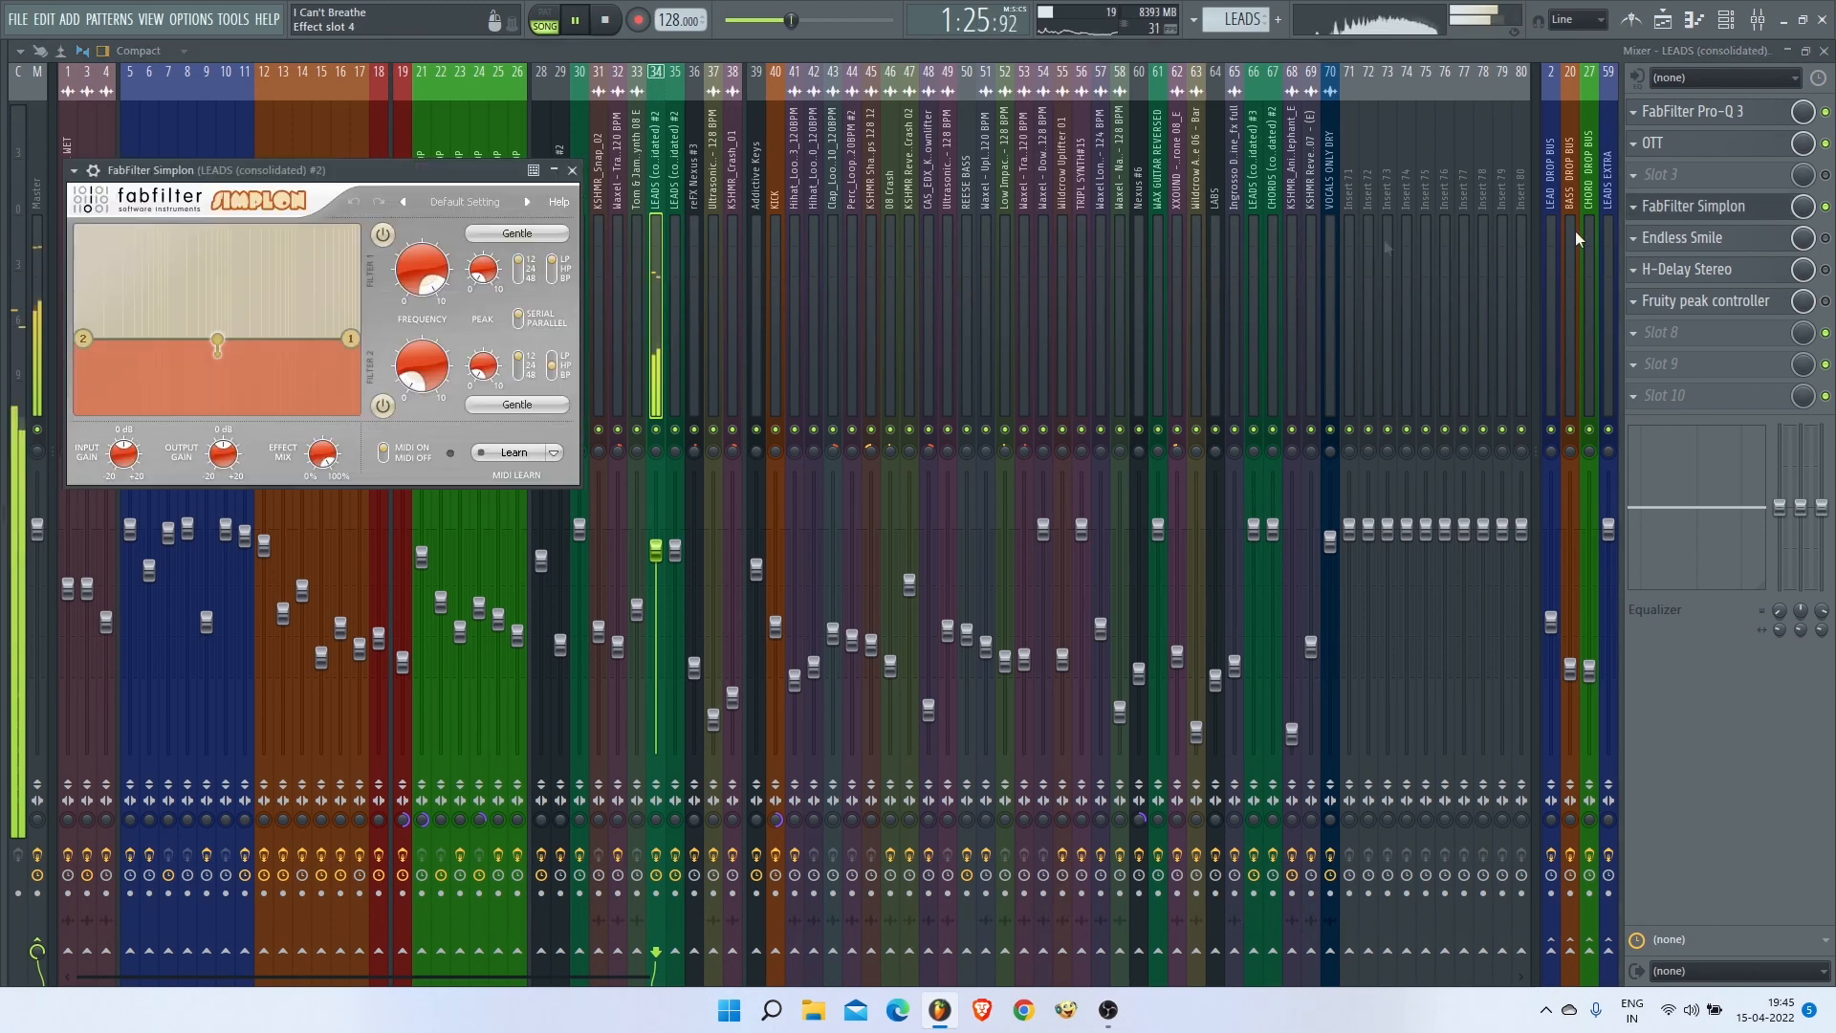
{"action": "left_click", "coordinate": [572, 170]}
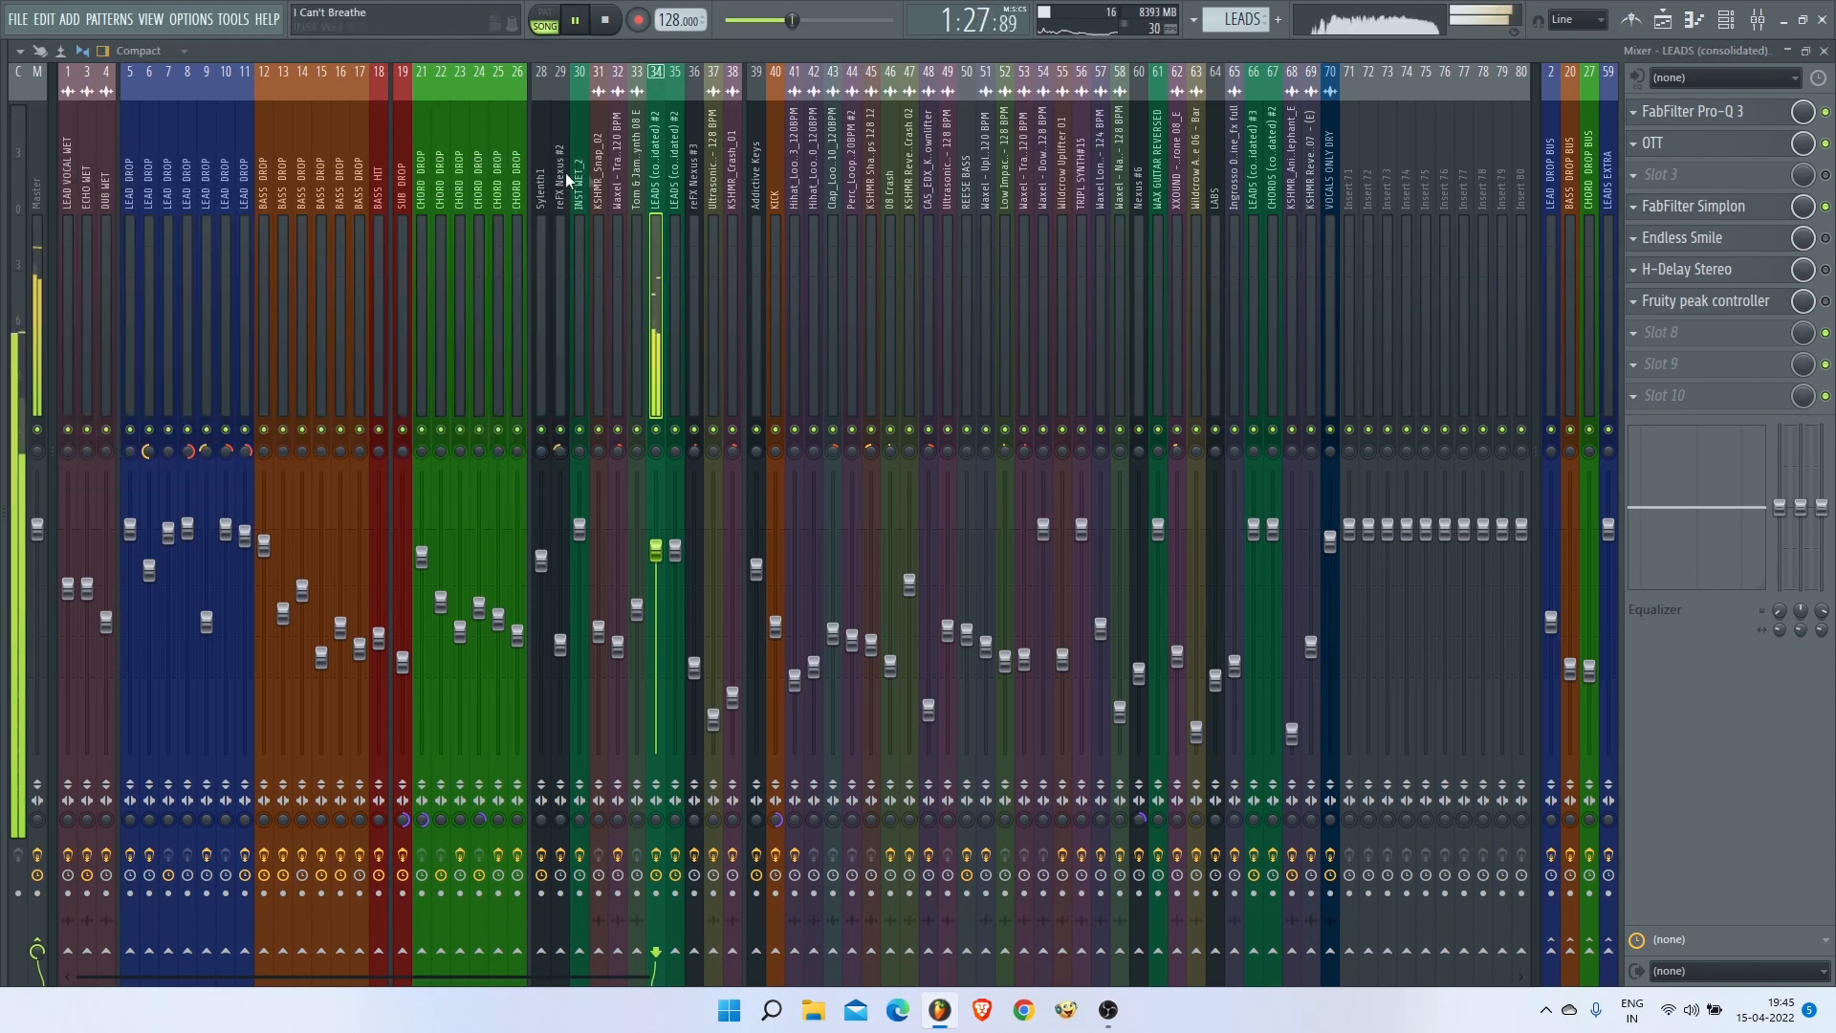
{"action": "key", "text": "space"}
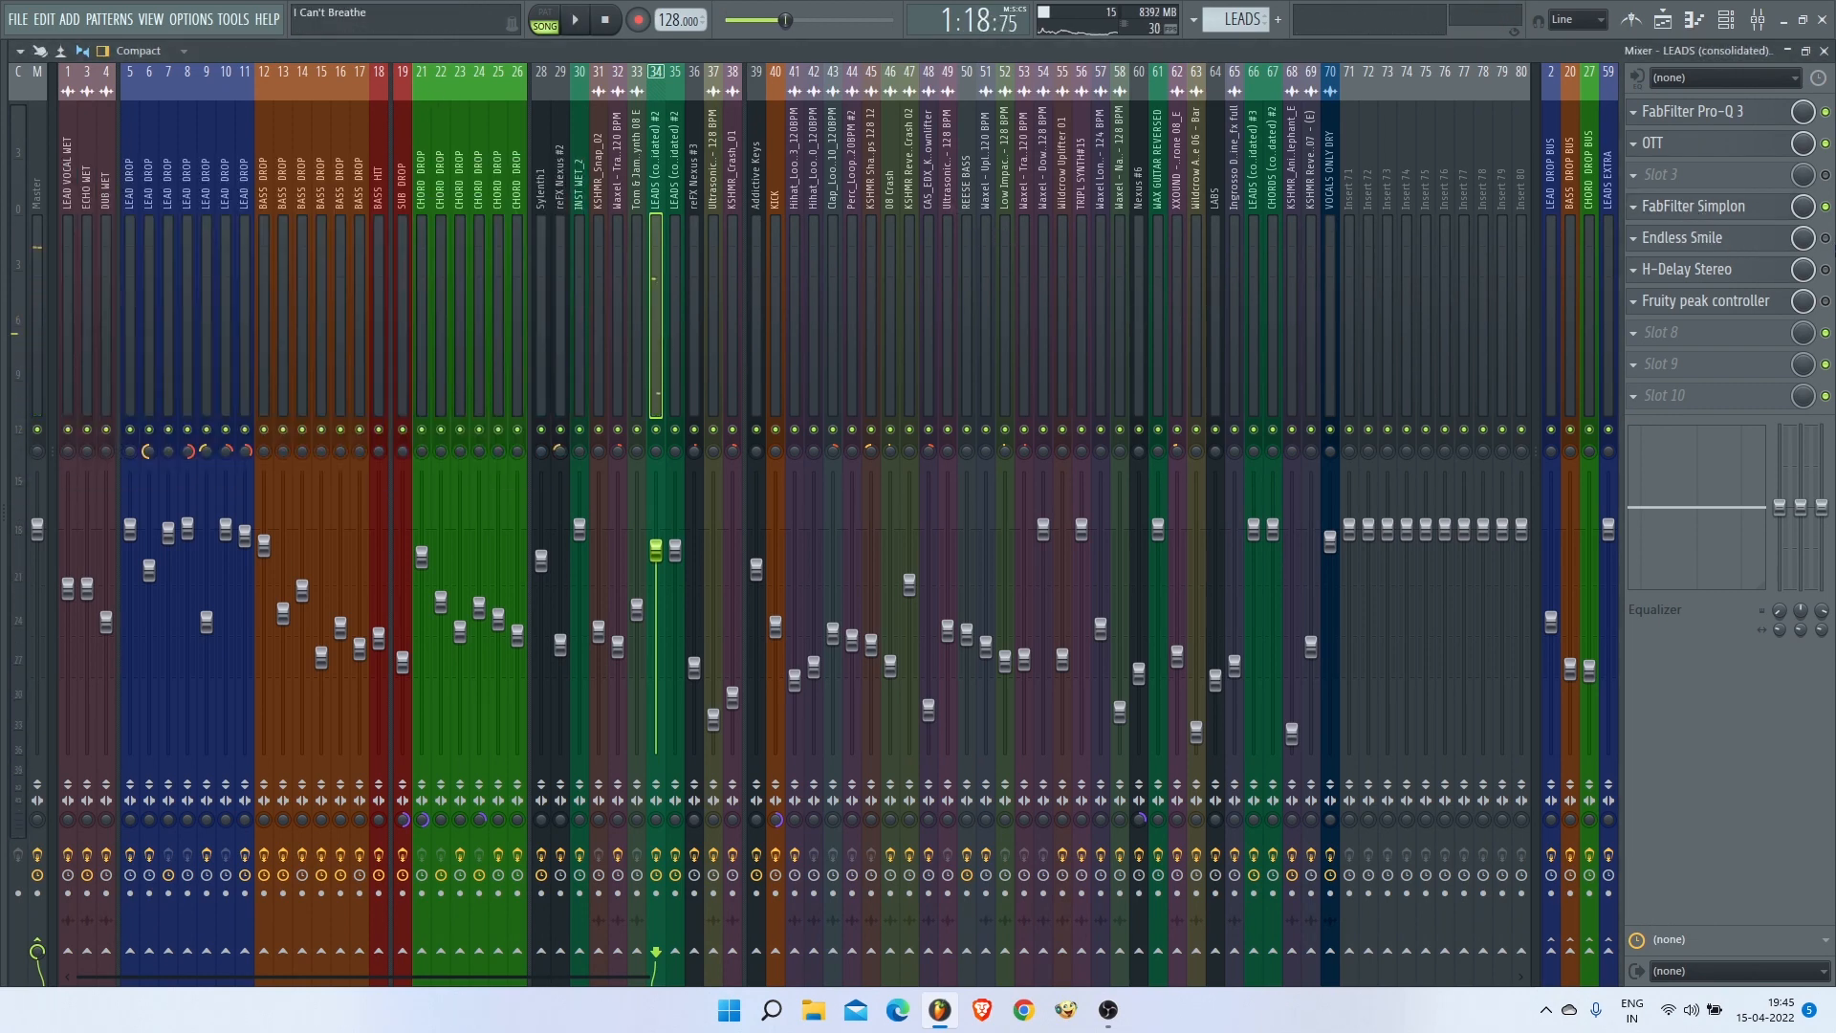
Step: Re-enable Endless Smile, play the lead while viewing its intensity setting, and close the plugin
{"action": "left_click", "coordinate": [1733, 241]}
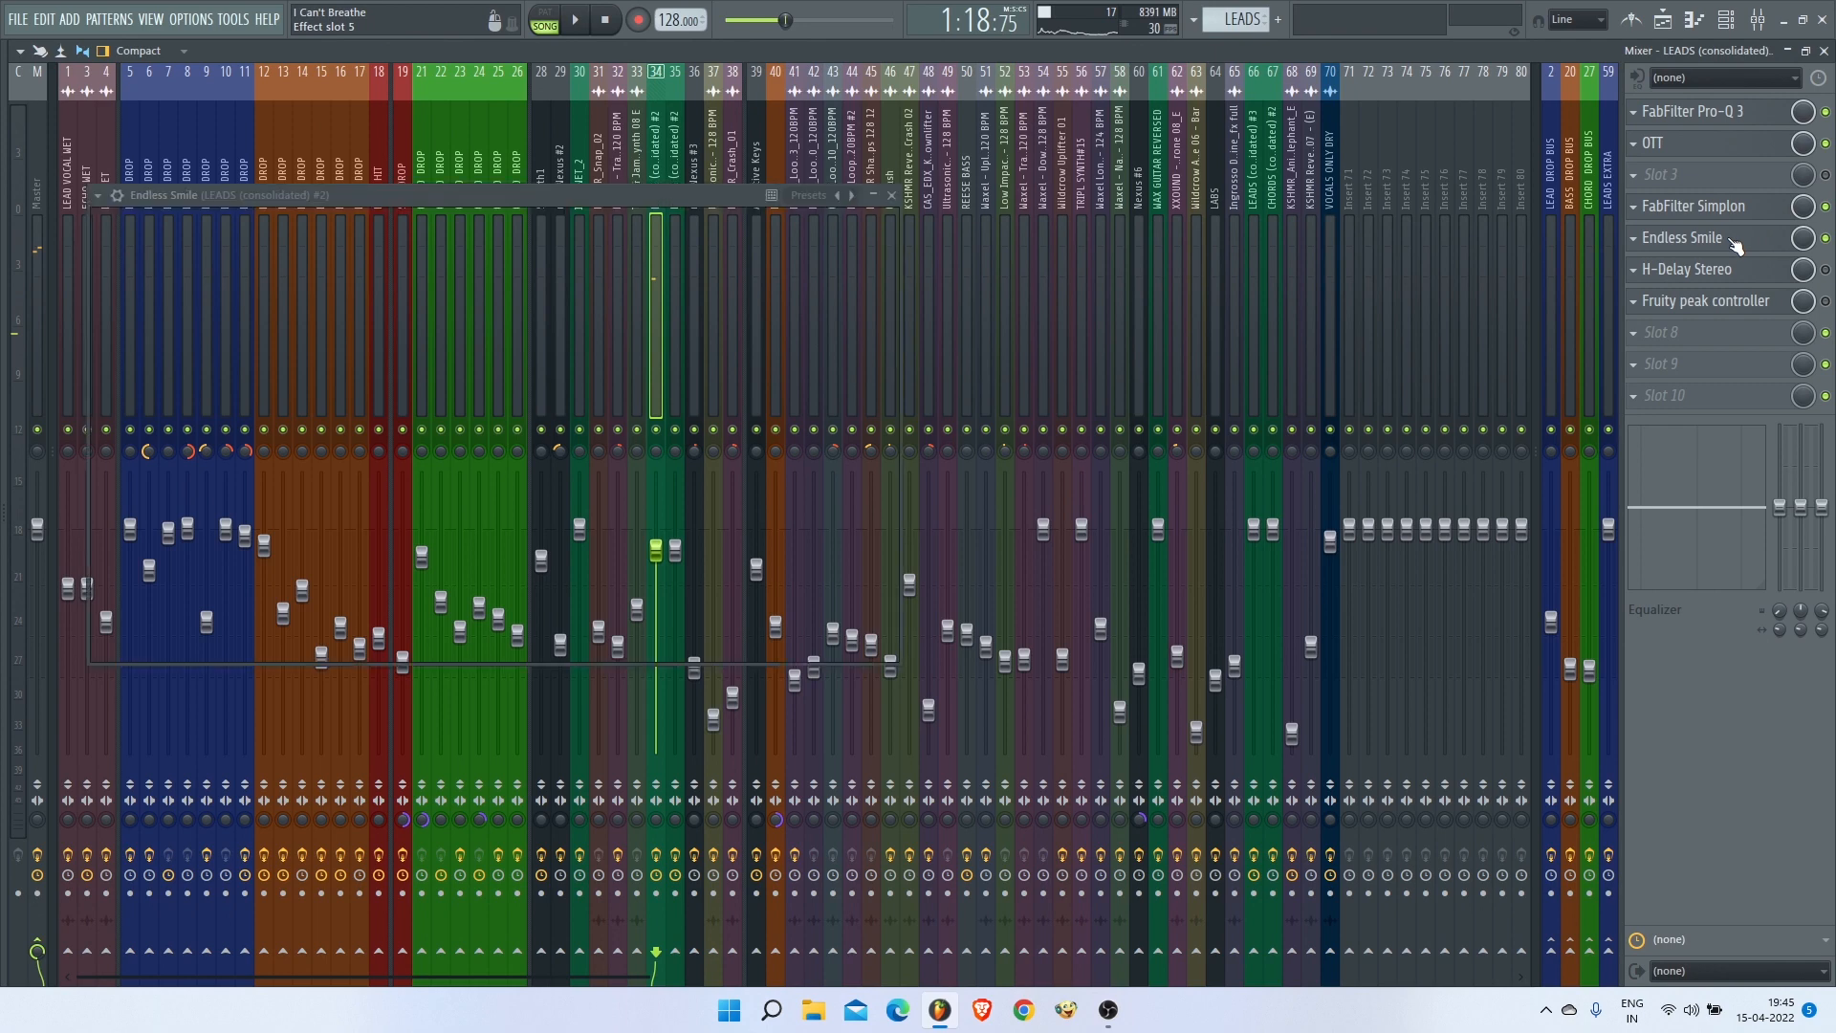
{"action": "left_click", "coordinate": [582, 20]}
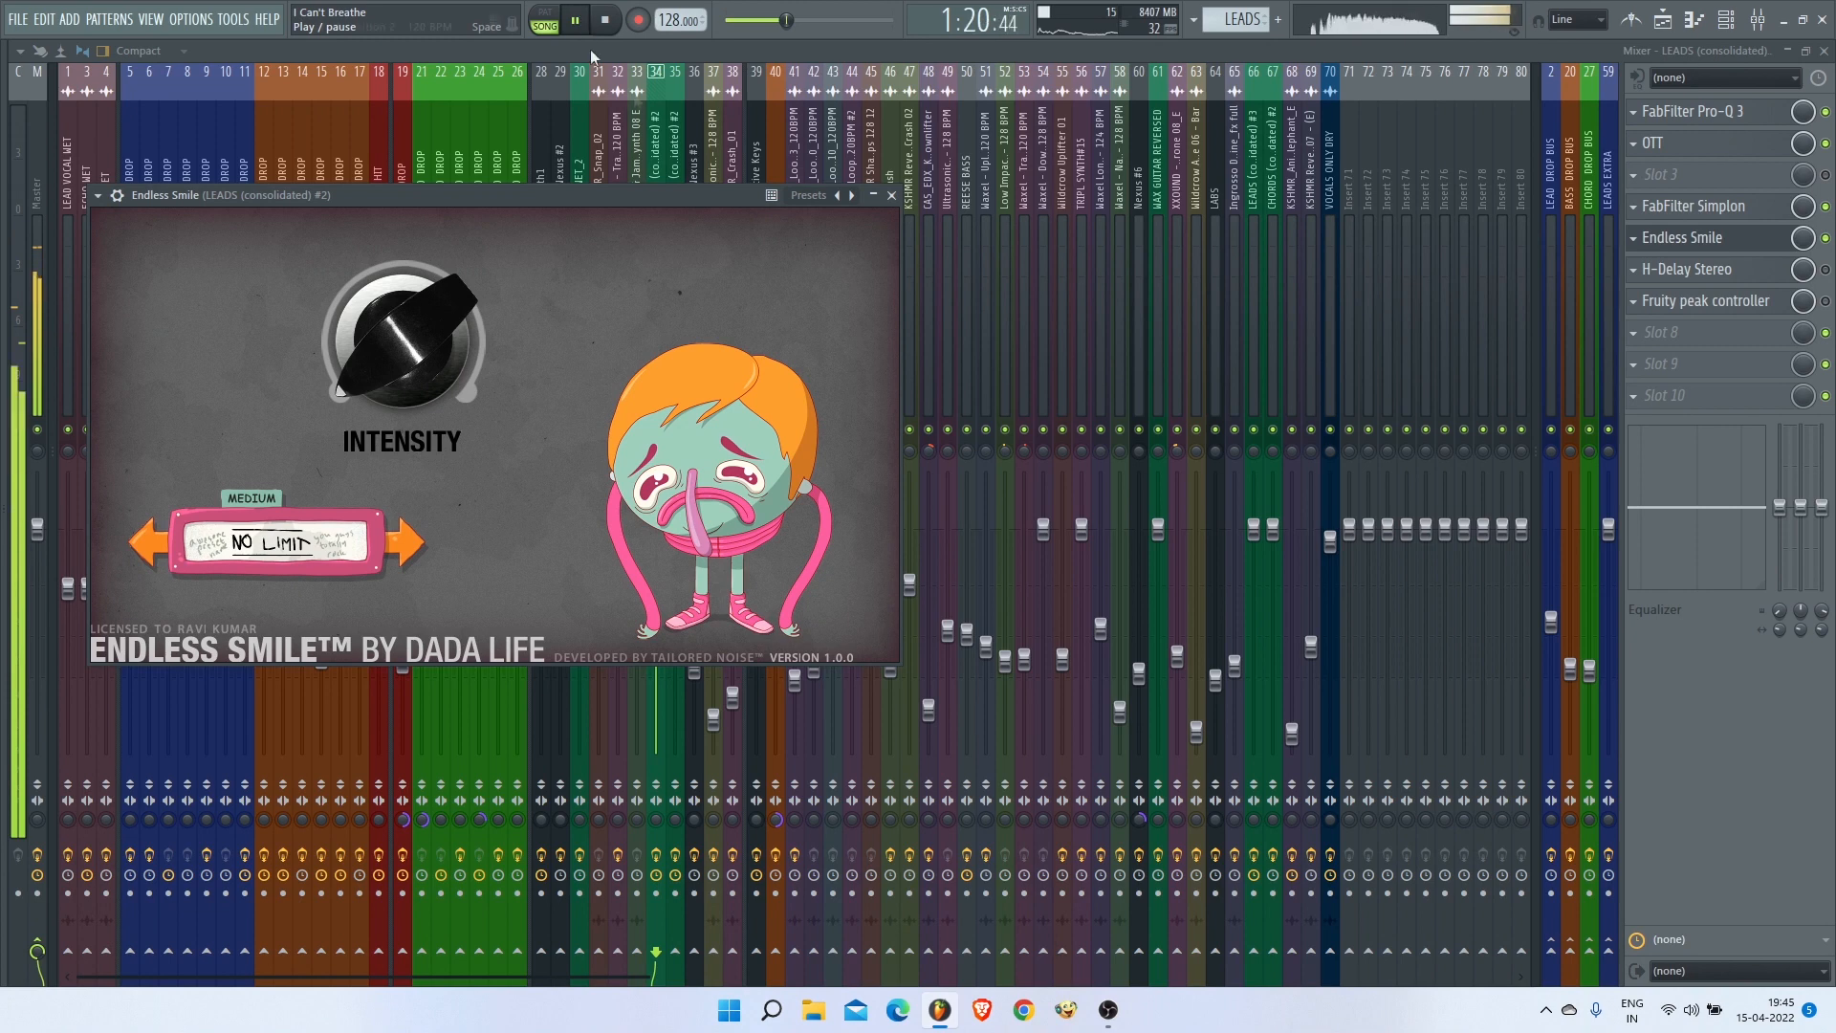
{"action": "left_click", "coordinate": [892, 195]}
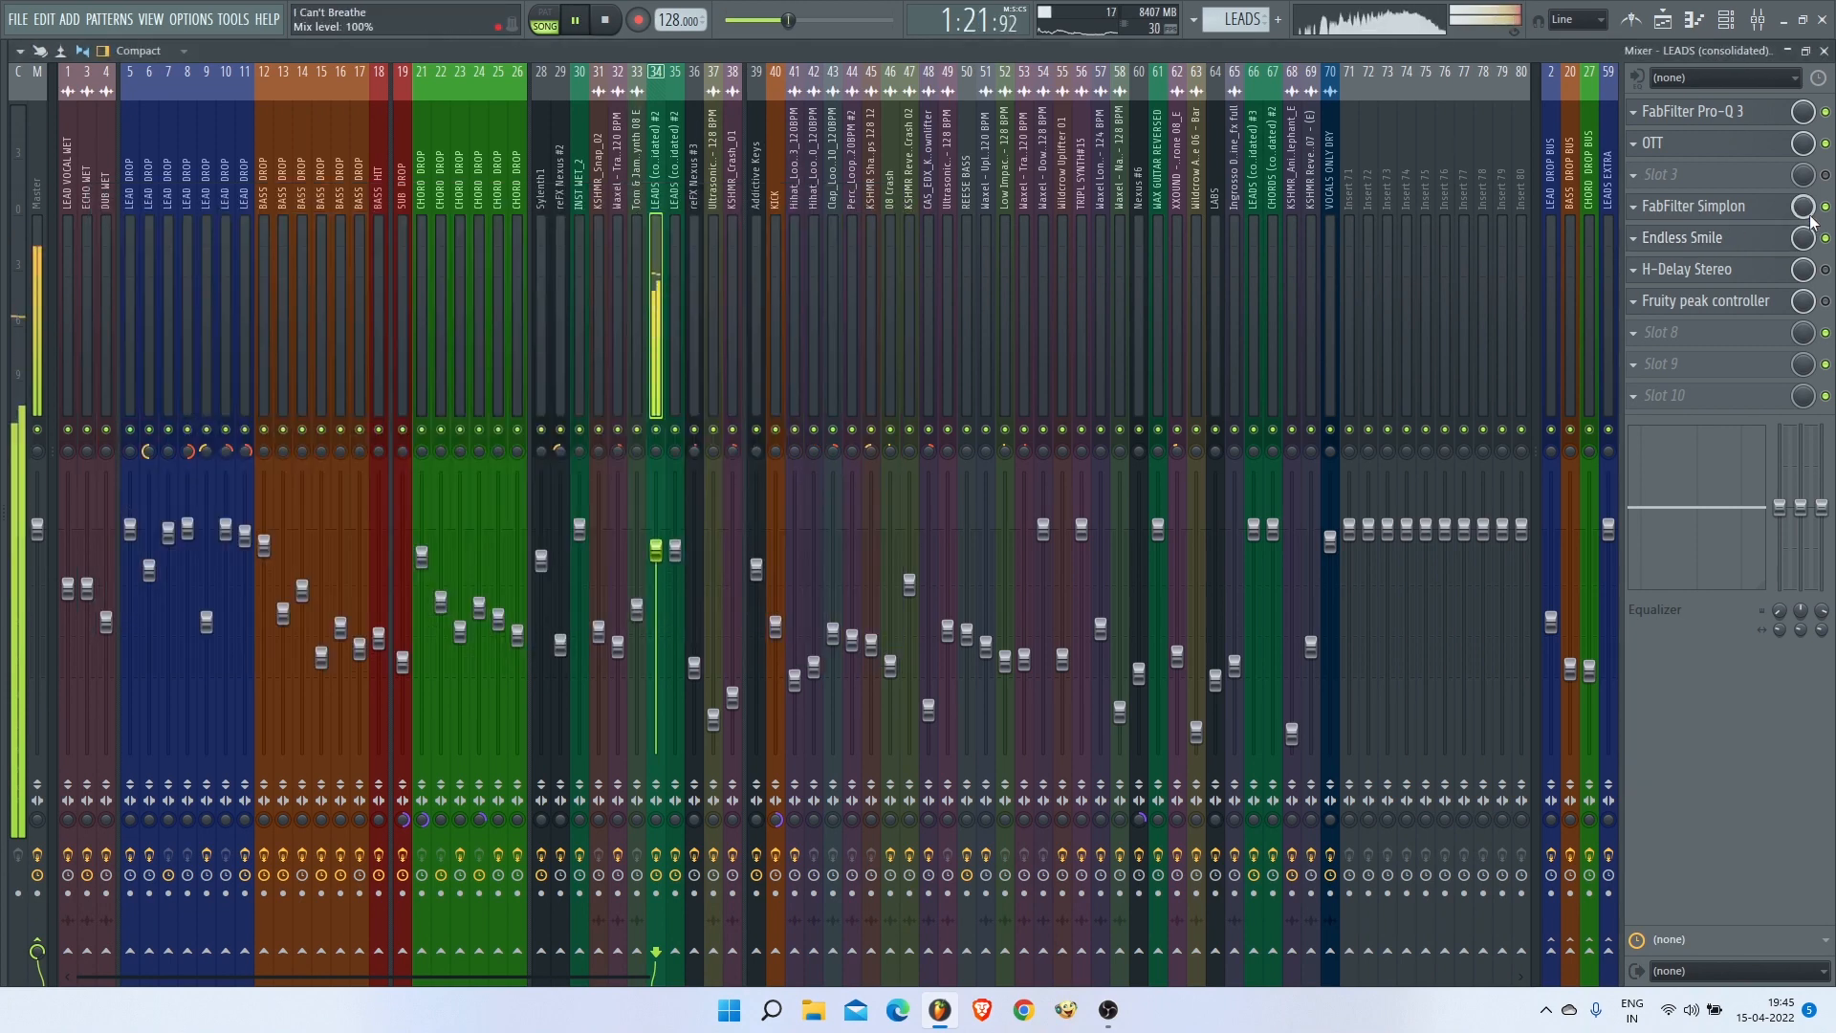
Step: Examine the H-Delay Stereo settings while the lead plays, close the plugin and stop playback
{"action": "left_click", "coordinate": [1750, 277]}
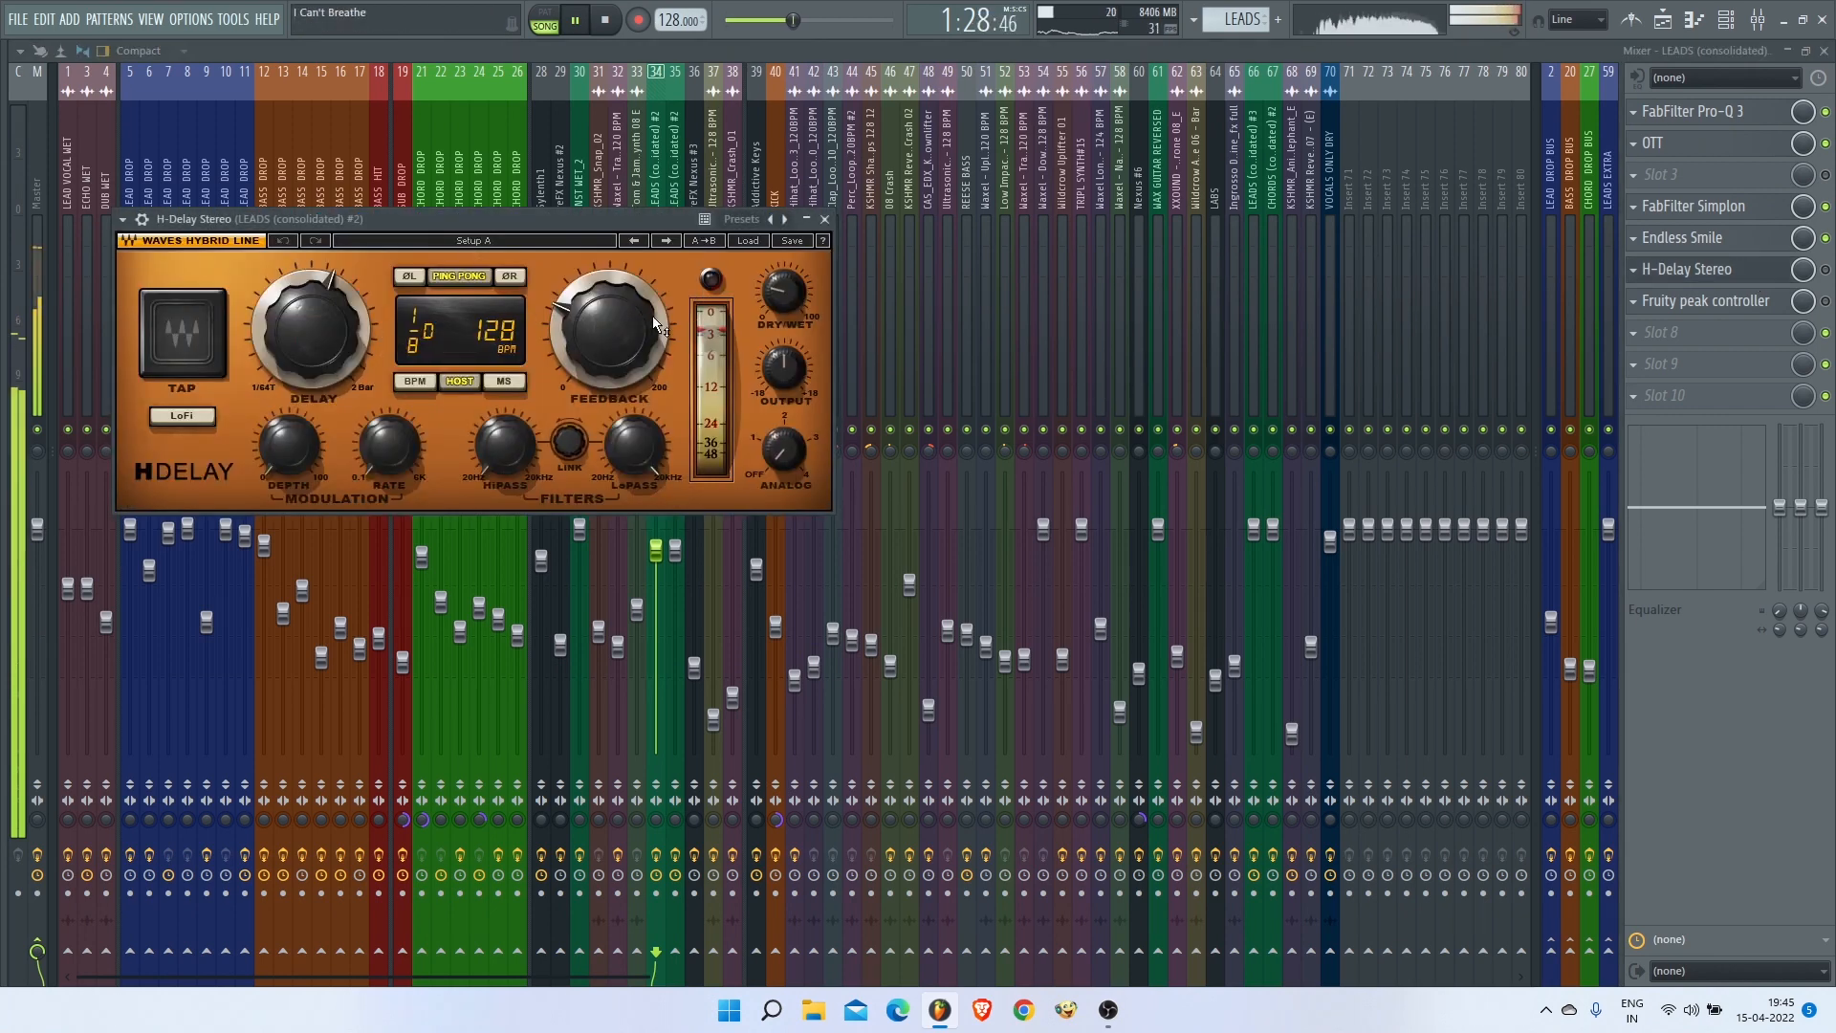
{"action": "left_click", "coordinate": [823, 221]}
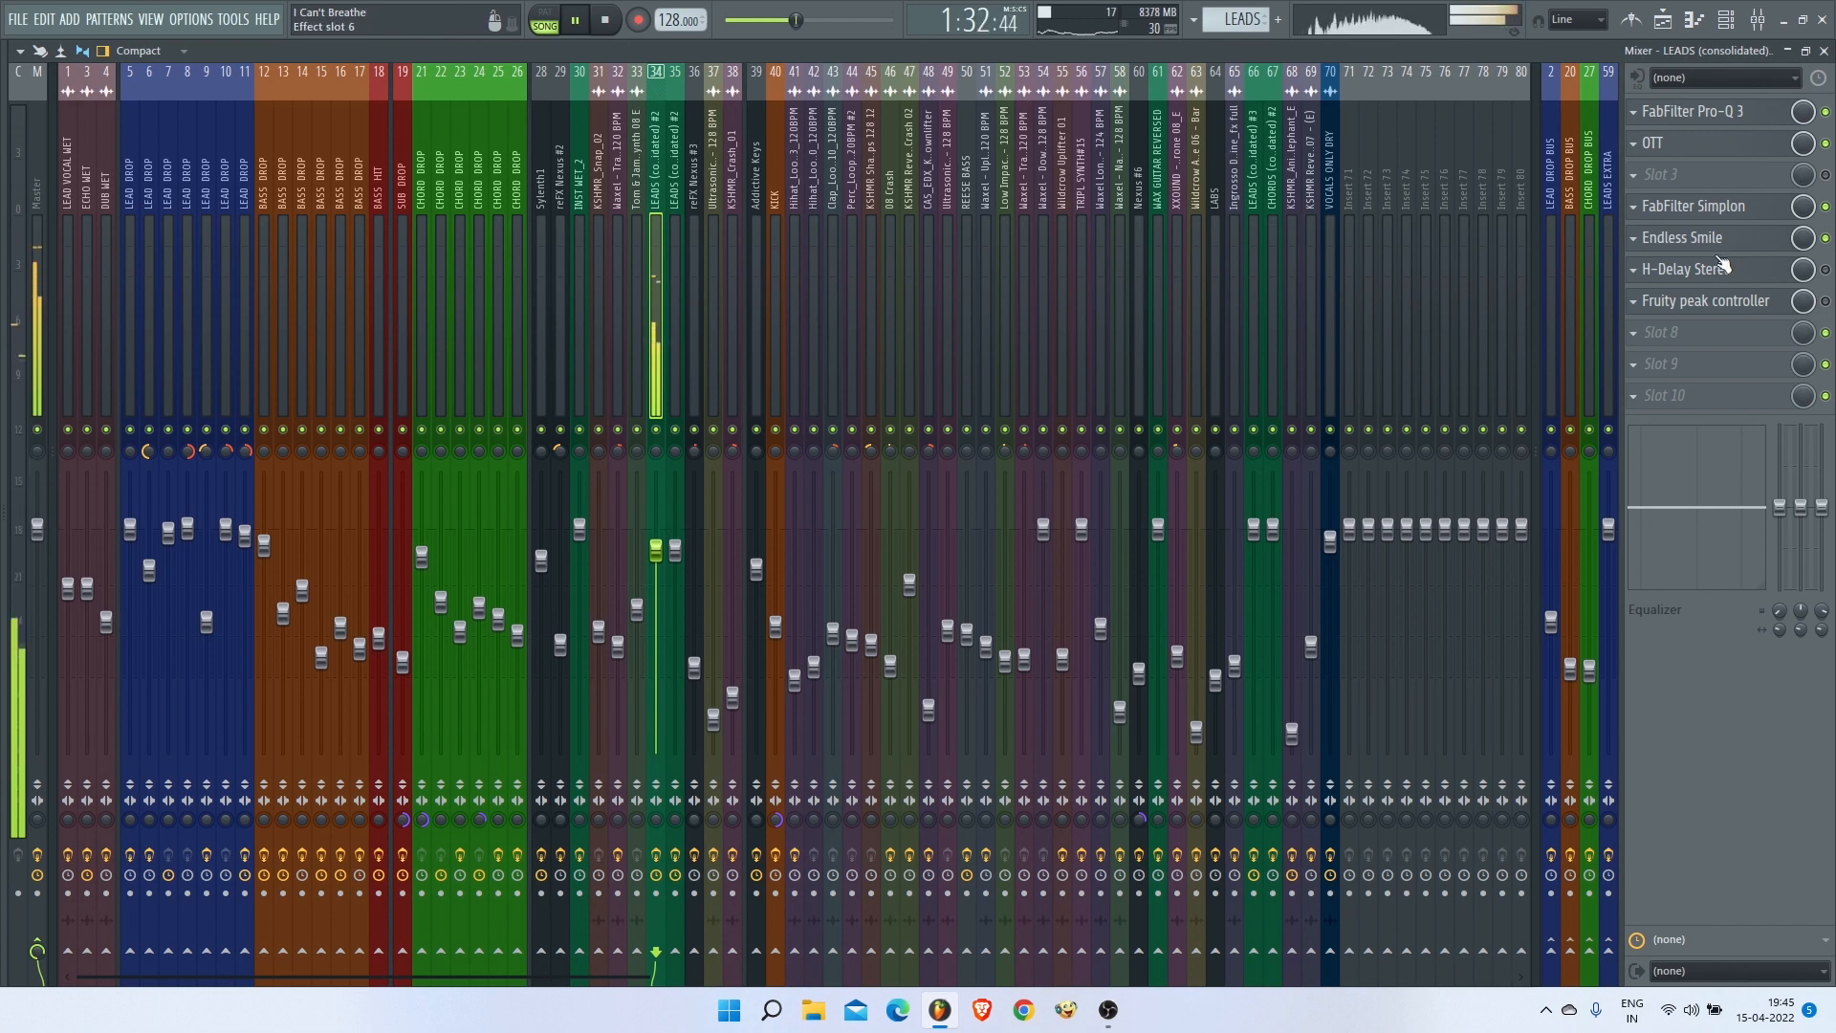
{"action": "left_click", "coordinate": [605, 22]}
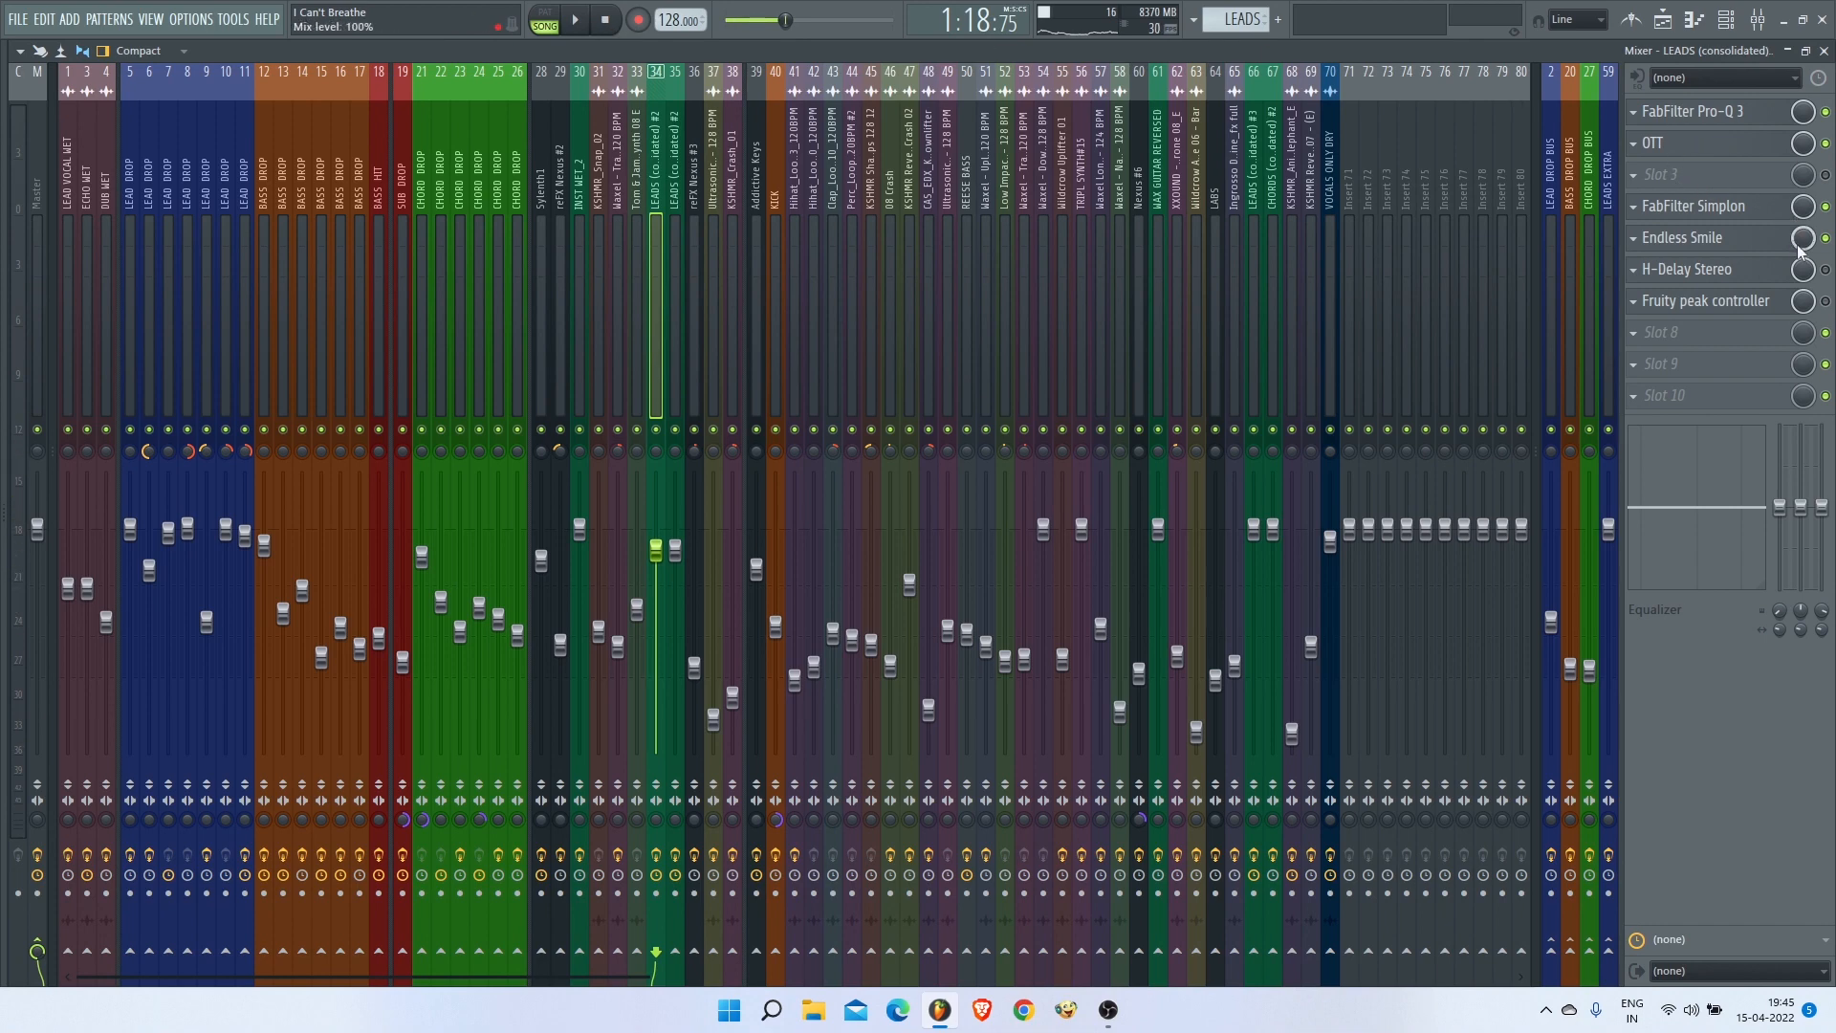
Step: Re-enable H-Delay Stereo and Fruity peak controller, play the lead while viewing the peak controller, and close it
{"action": "left_click", "coordinate": [1825, 270]}
{"action": "left_click", "coordinate": [1824, 305]}
{"action": "left_click", "coordinate": [1826, 303]}
{"action": "left_click", "coordinate": [1746, 308]}
{"action": "key", "text": "space"}
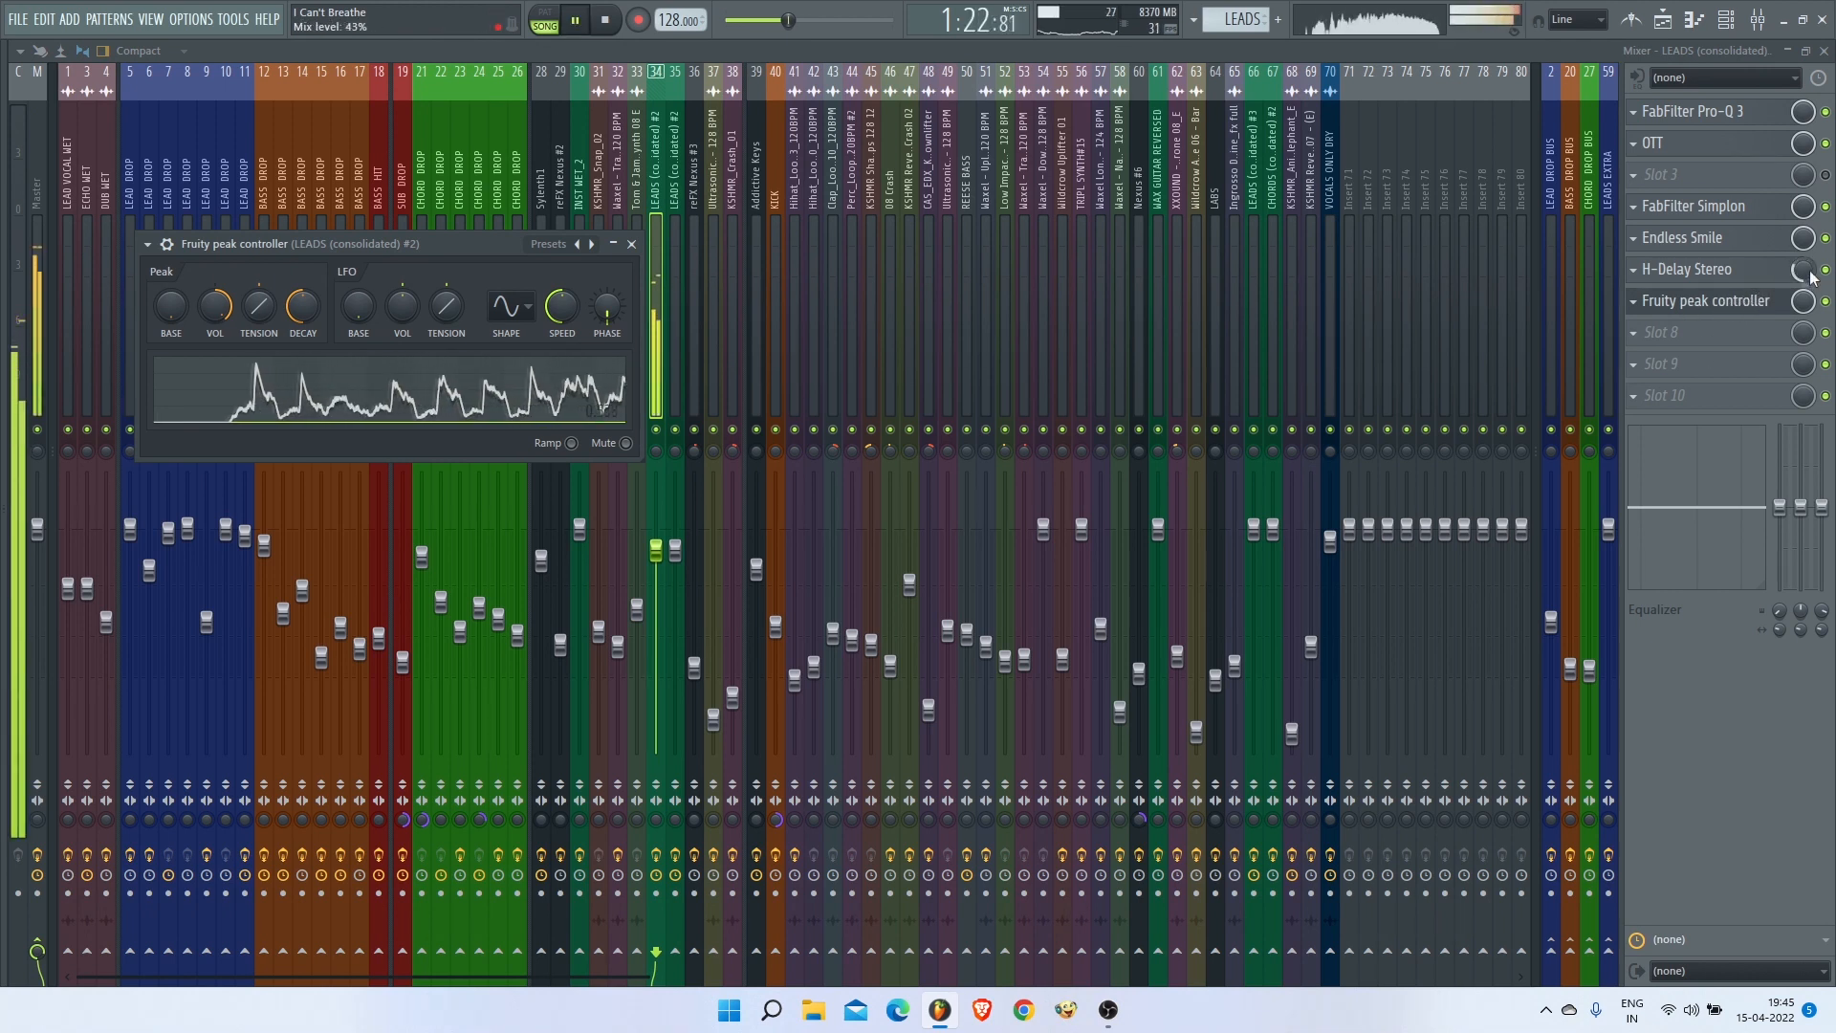
{"action": "left_click", "coordinate": [632, 245]}
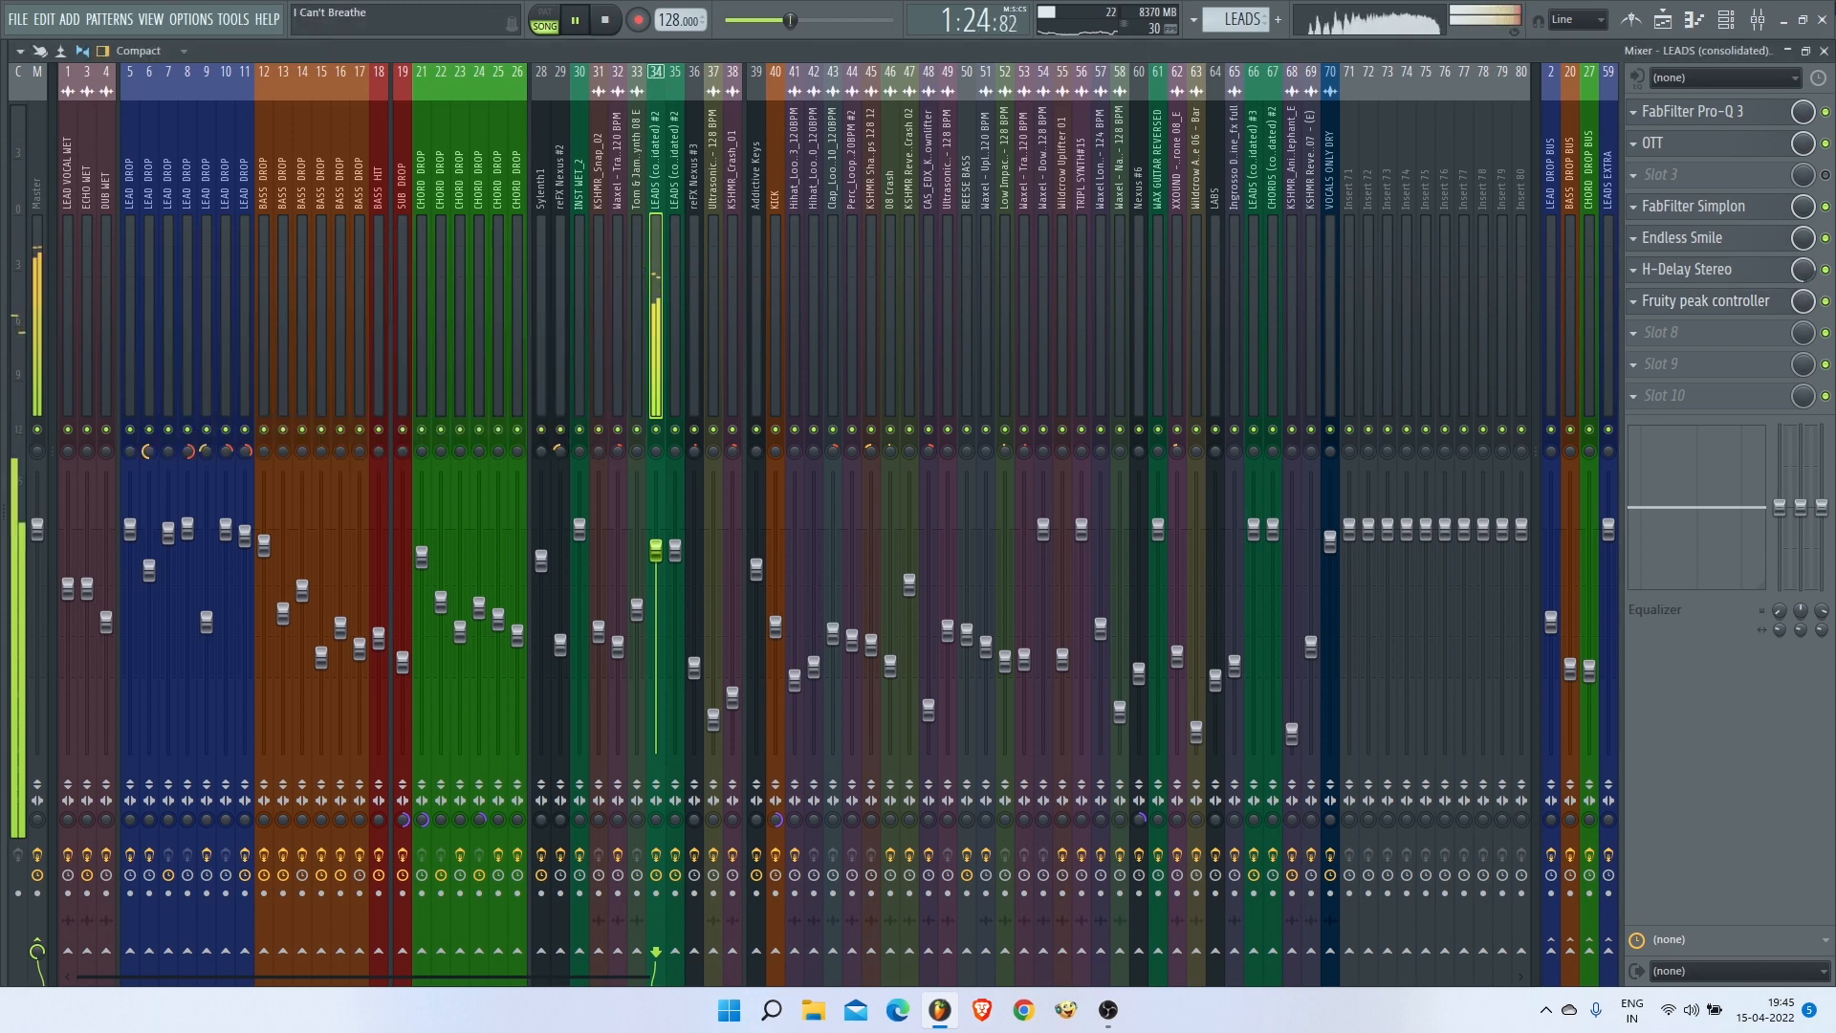
Step: Return to the playlist, stop playback and save the project
{"action": "key", "text": "F5"}
{"action": "key", "text": "space"}
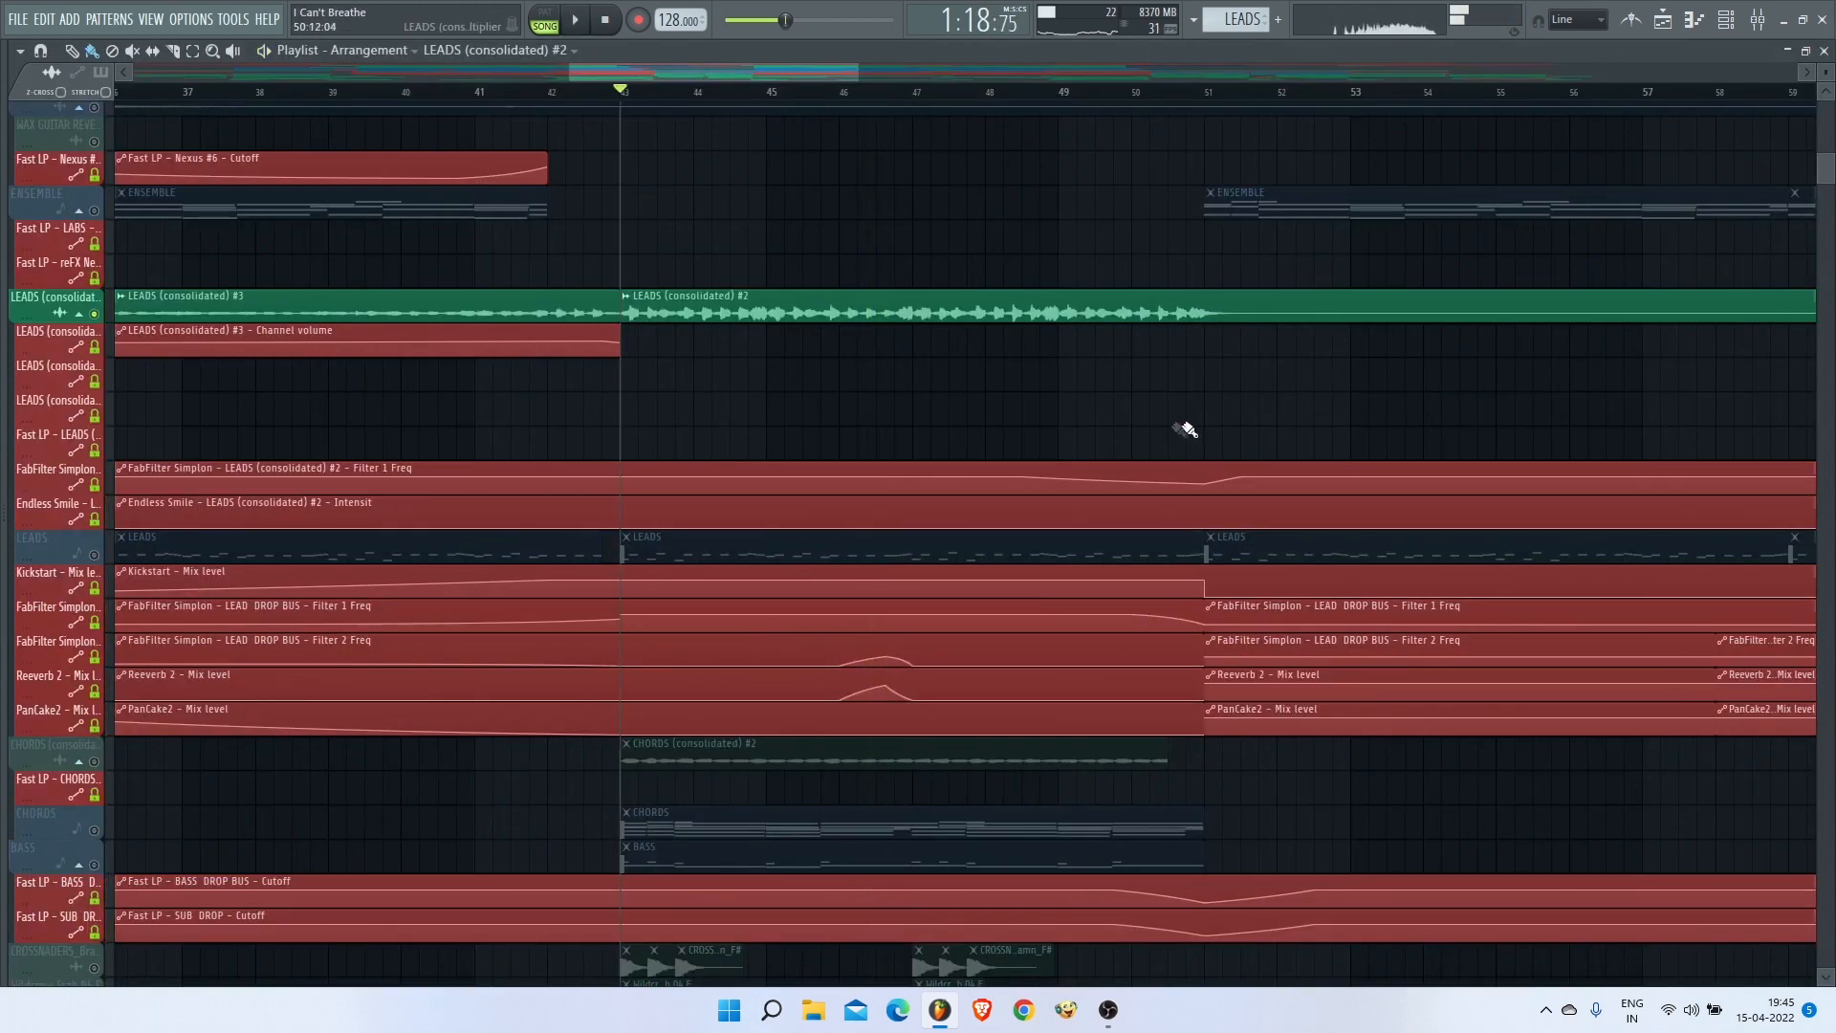
{"action": "scroll", "coordinate": [1172, 425], "scroll_direction": "up", "scroll_amount": 2}
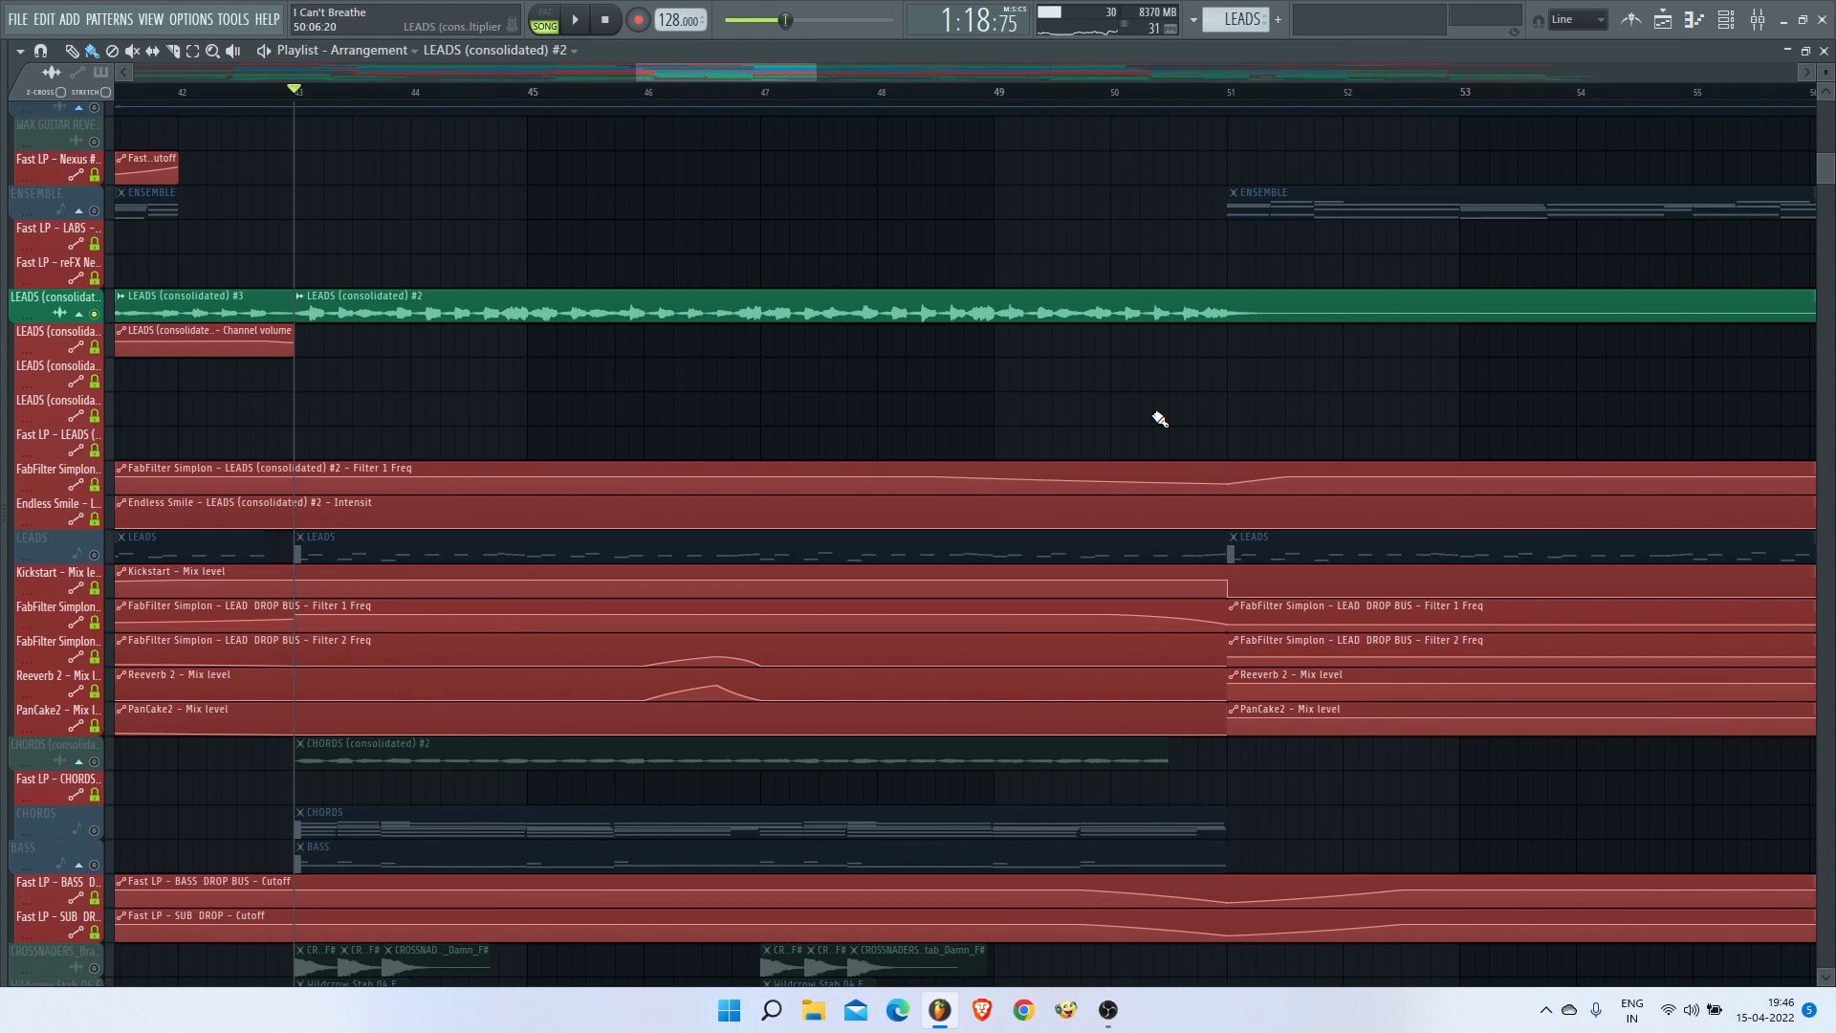
{"action": "key", "text": "ctrl+s"}
Step: Solo the CHORDS (consolidated) #2 track and play it from bar 43
{"action": "scroll", "coordinate": [881, 436], "scroll_direction": "down", "scroll_amount": 3}
{"action": "scroll", "coordinate": [865, 423], "scroll_direction": "down", "scroll_amount": 1}
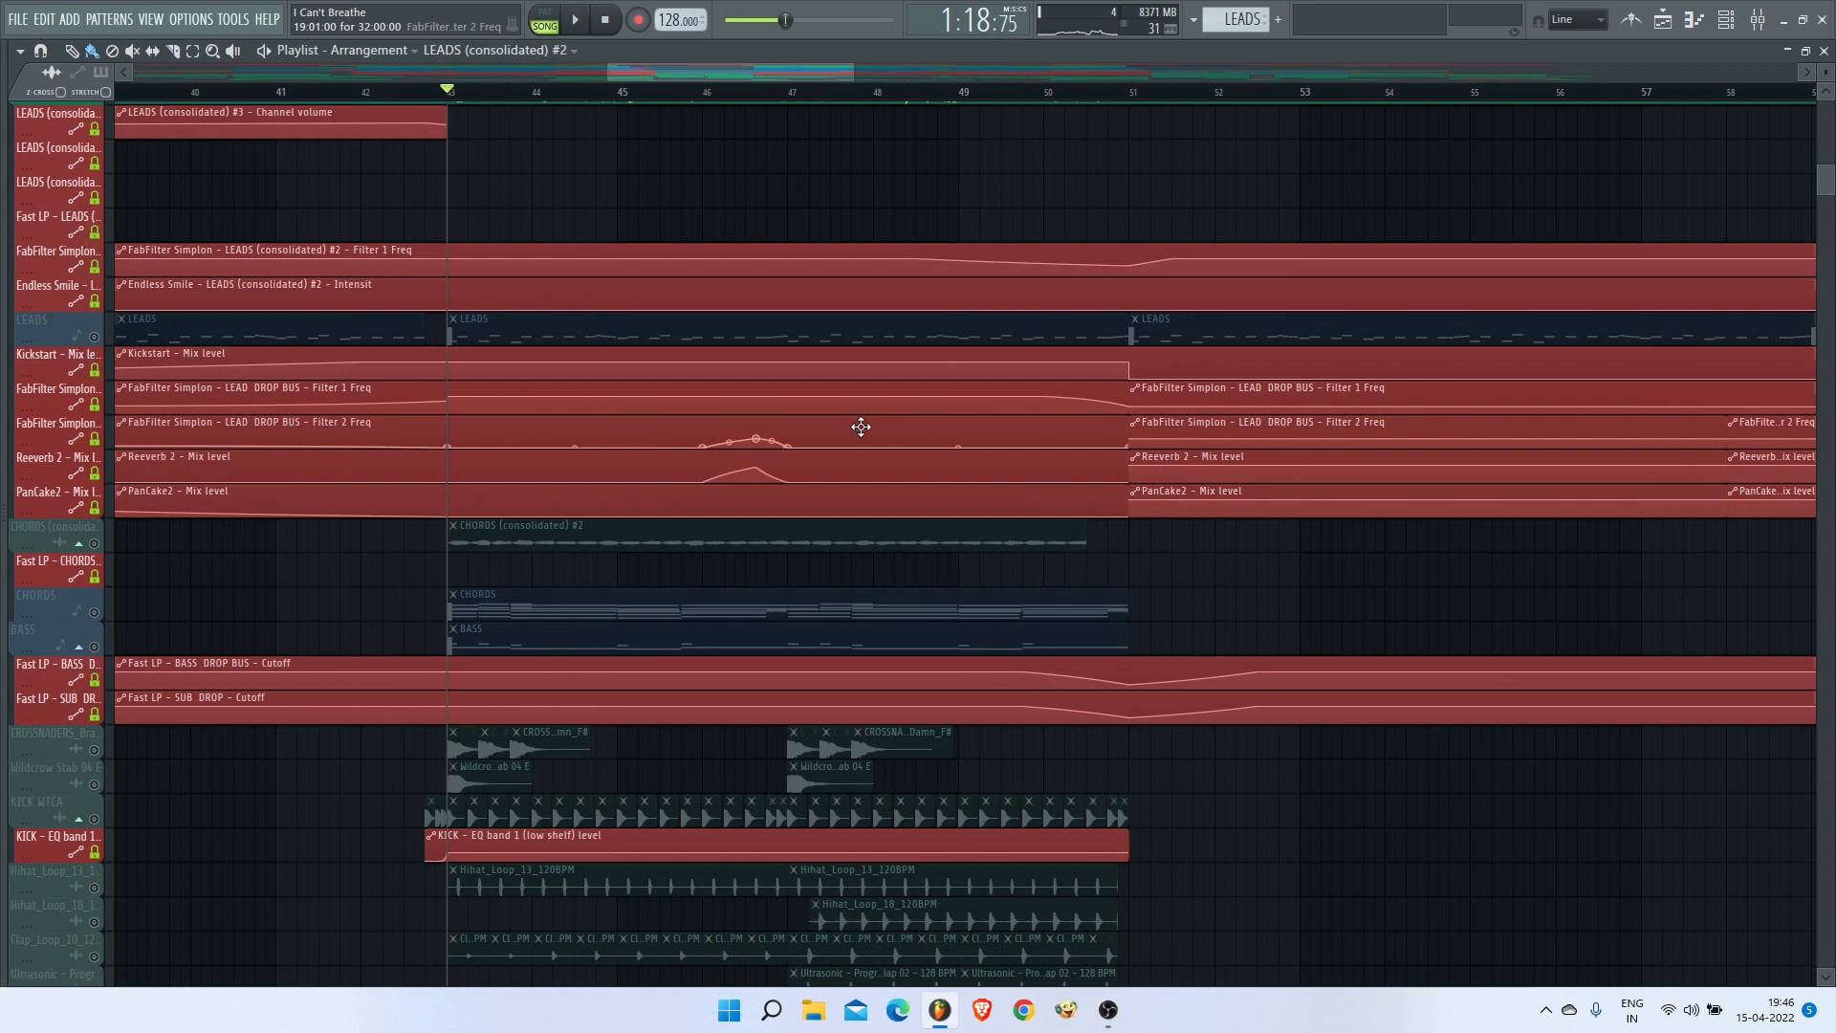
{"action": "scroll", "coordinate": [861, 426], "scroll_direction": "down", "scroll_amount": 5}
{"action": "left_click", "coordinate": [675, 178]}
{"action": "key", "text": "space"}
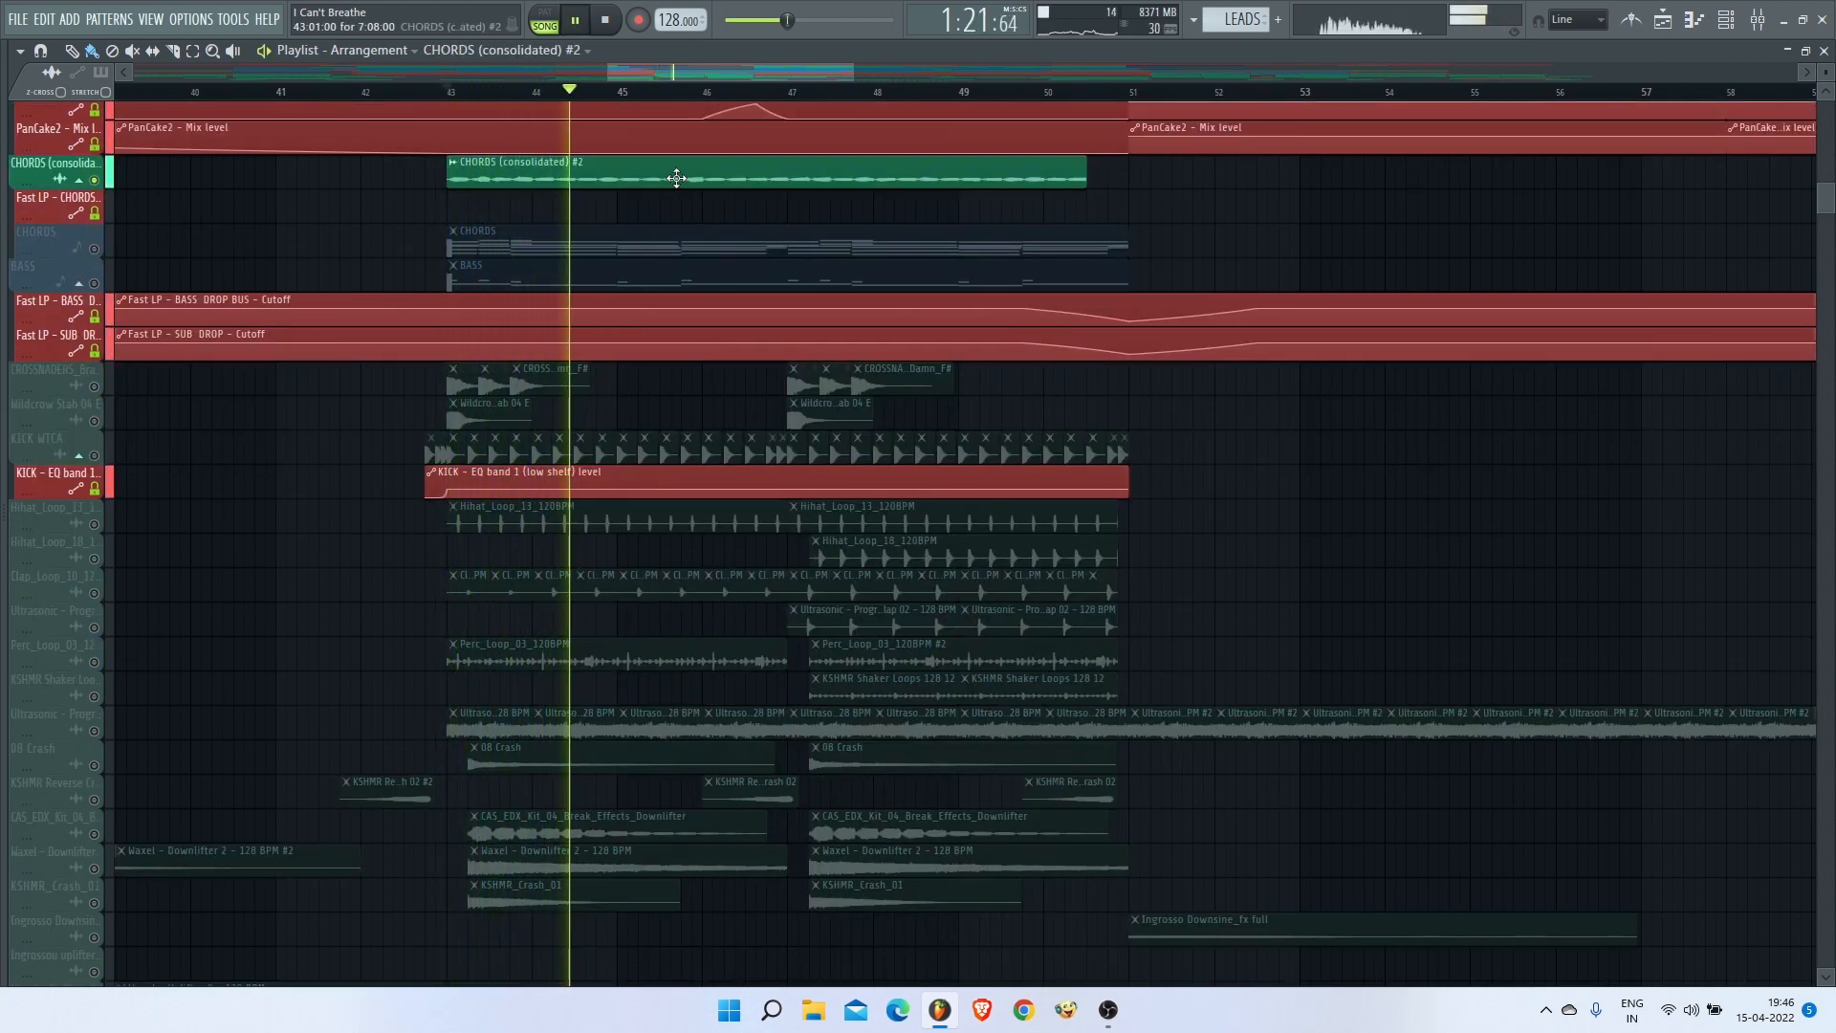
Step: Select the CHORDS pattern, show its channels in the channel rack and play it in pattern mode
{"action": "left_click", "coordinate": [647, 250]}
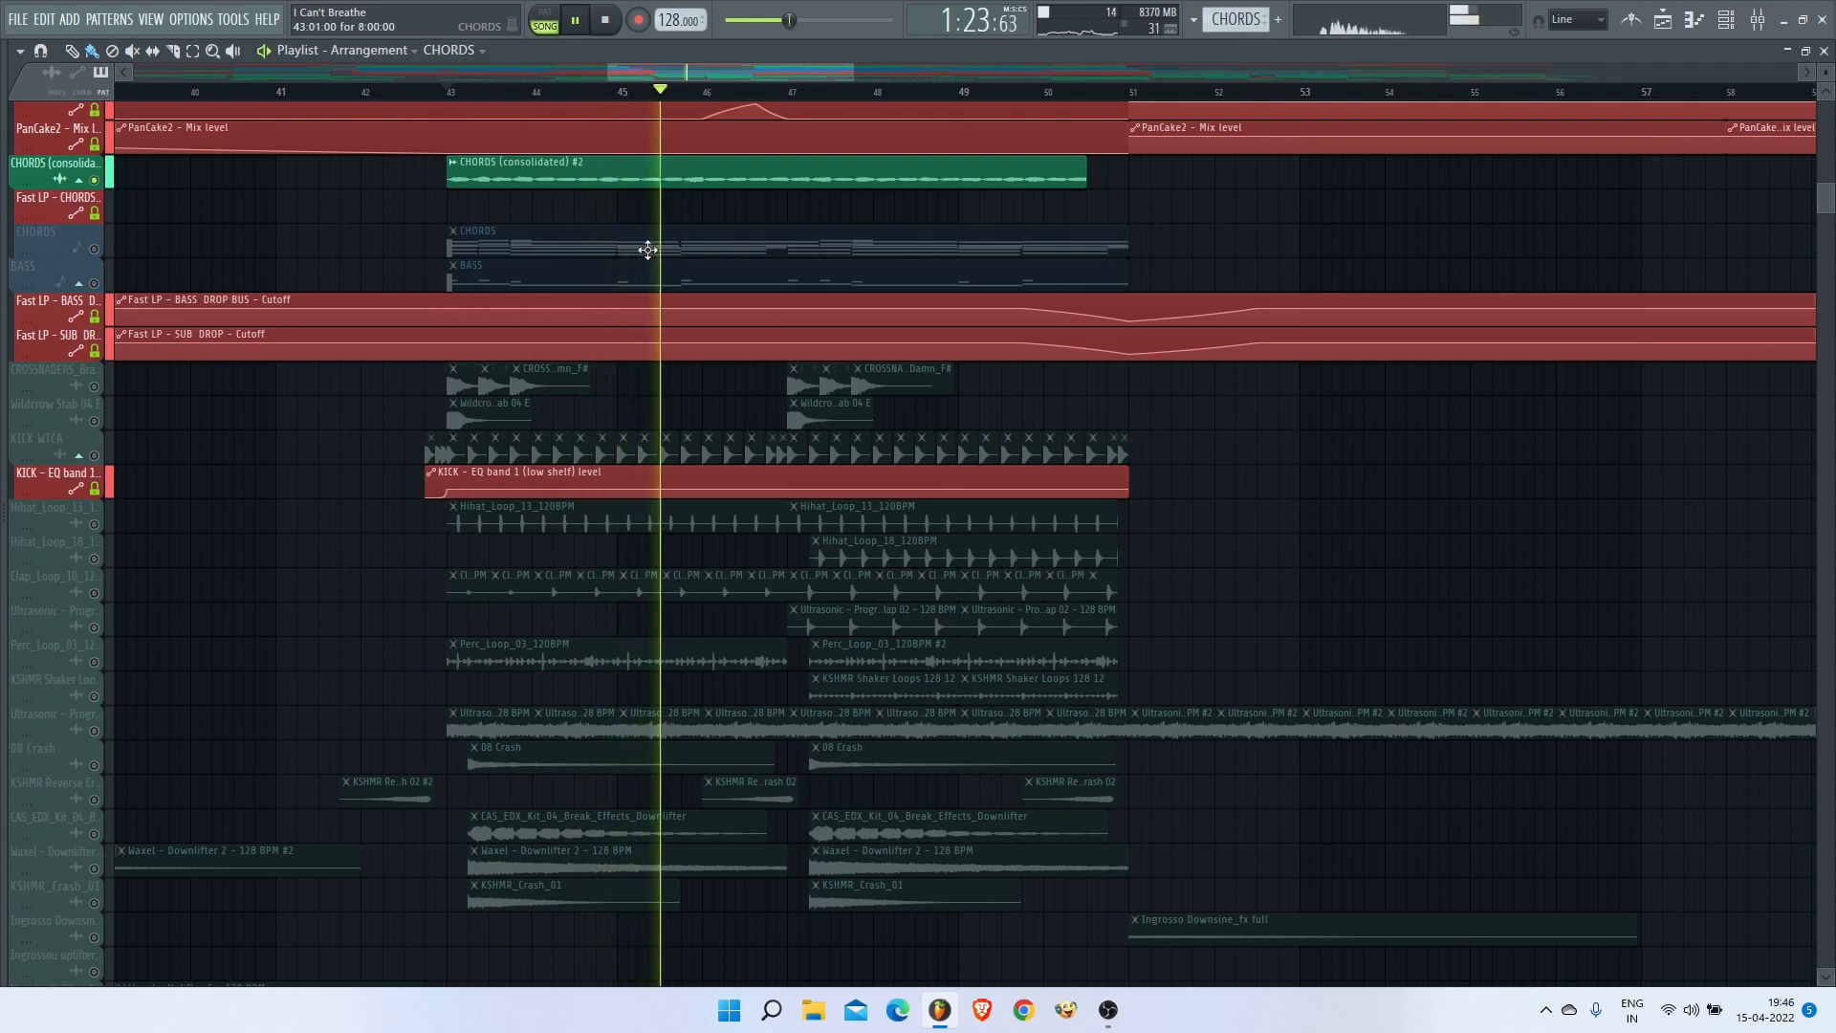
{"action": "left_click", "coordinate": [1728, 20]}
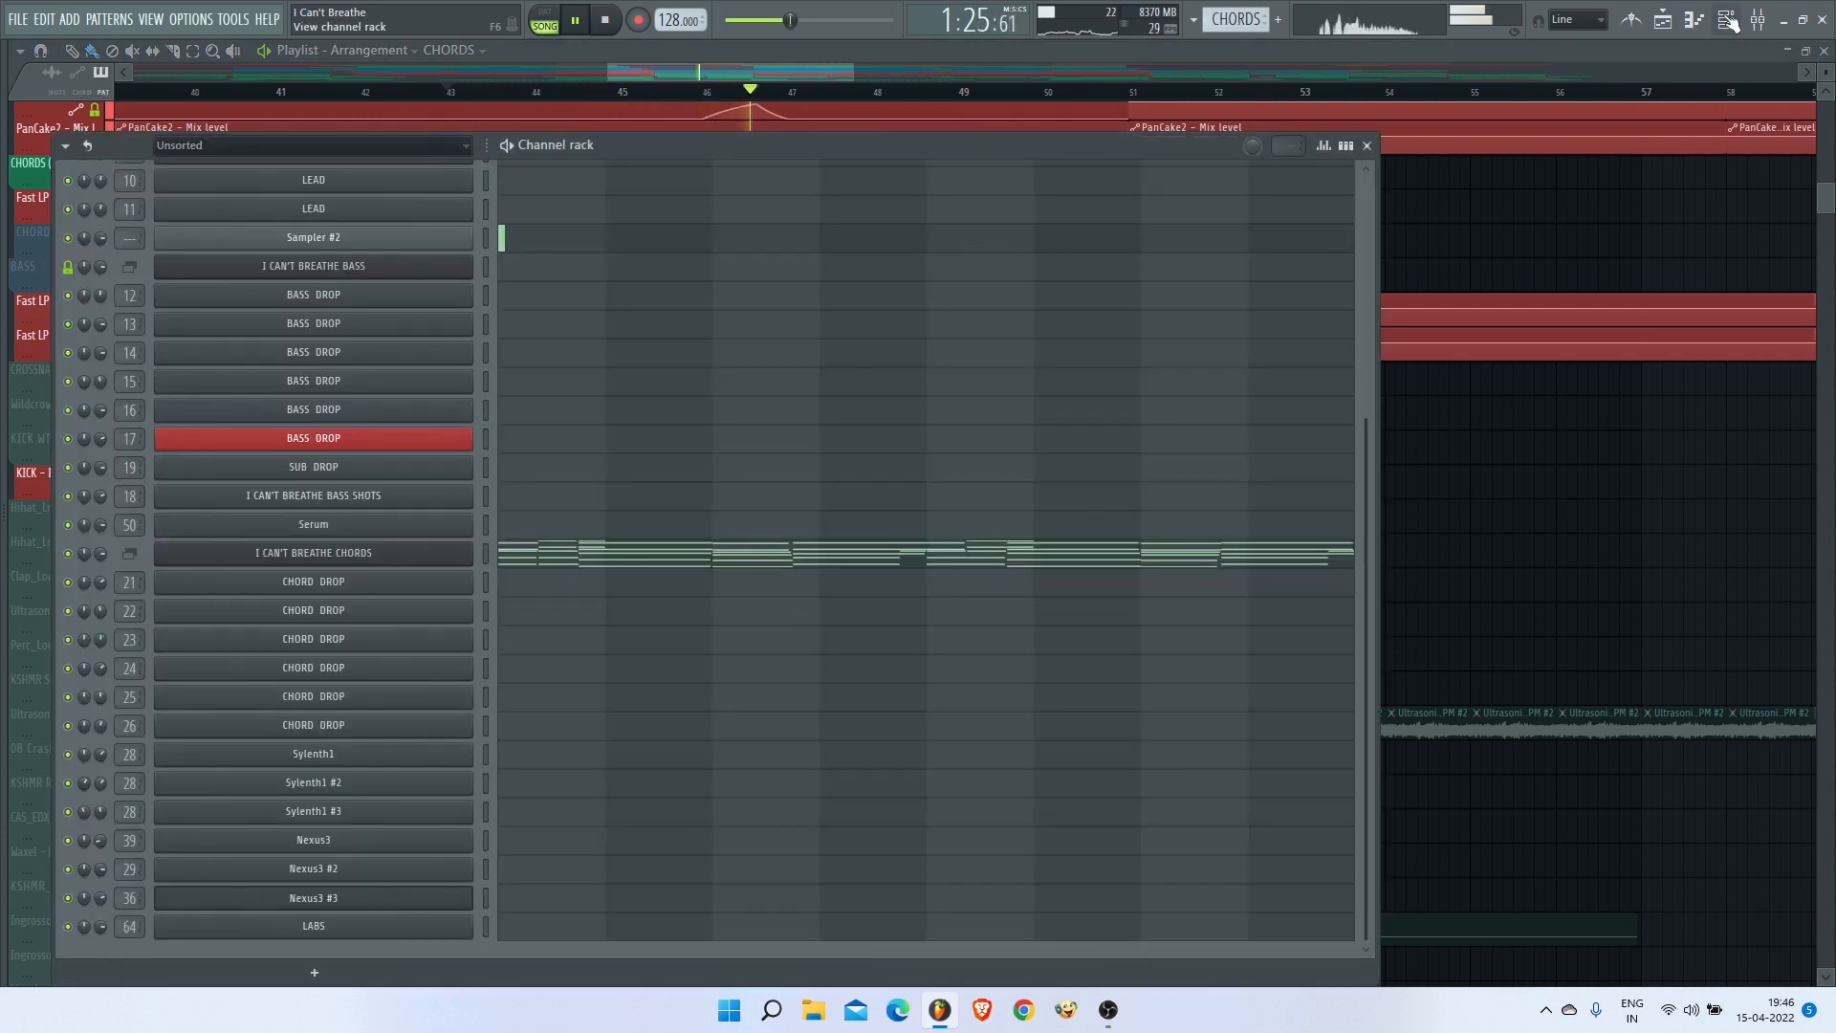
{"action": "key", "text": "space"}
{"action": "left_click", "coordinate": [550, 13]}
{"action": "key", "text": "space"}
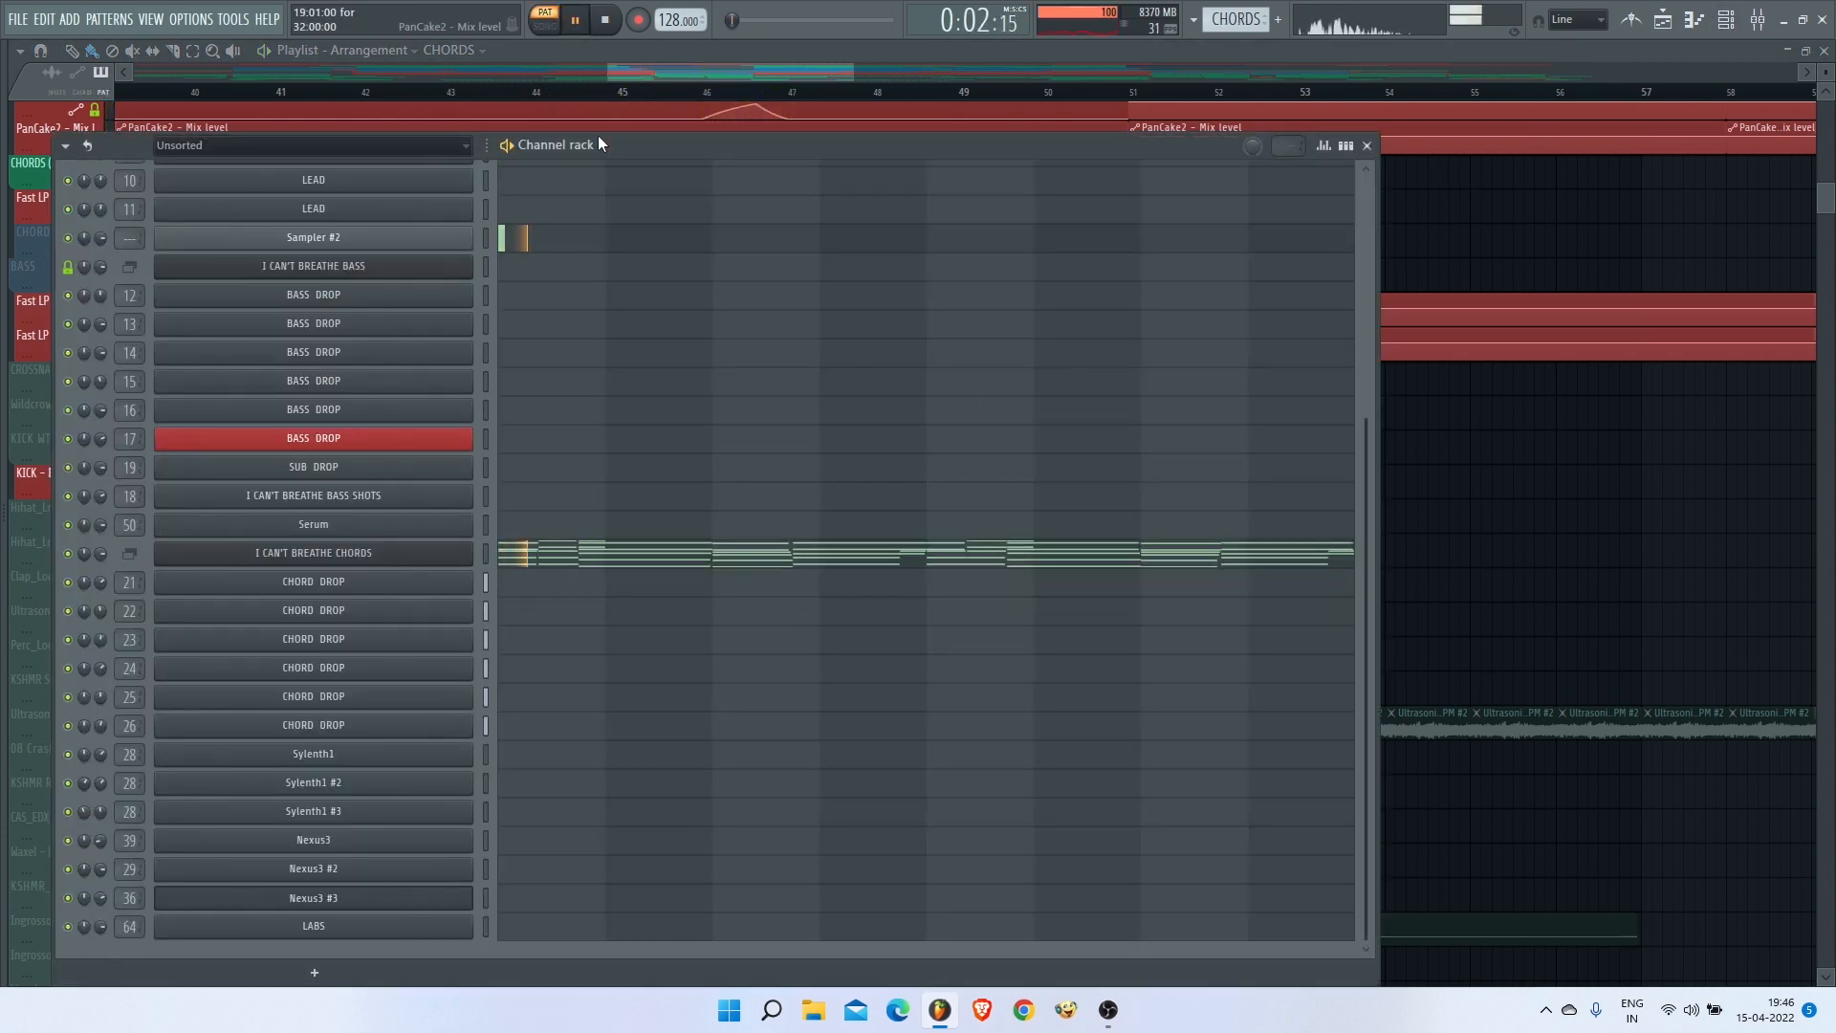
Step: Return to the playlist in song mode, solo the BASS track and play it from bar 43
{"action": "left_click", "coordinate": [1430, 488]}
{"action": "left_click", "coordinate": [452, 95]}
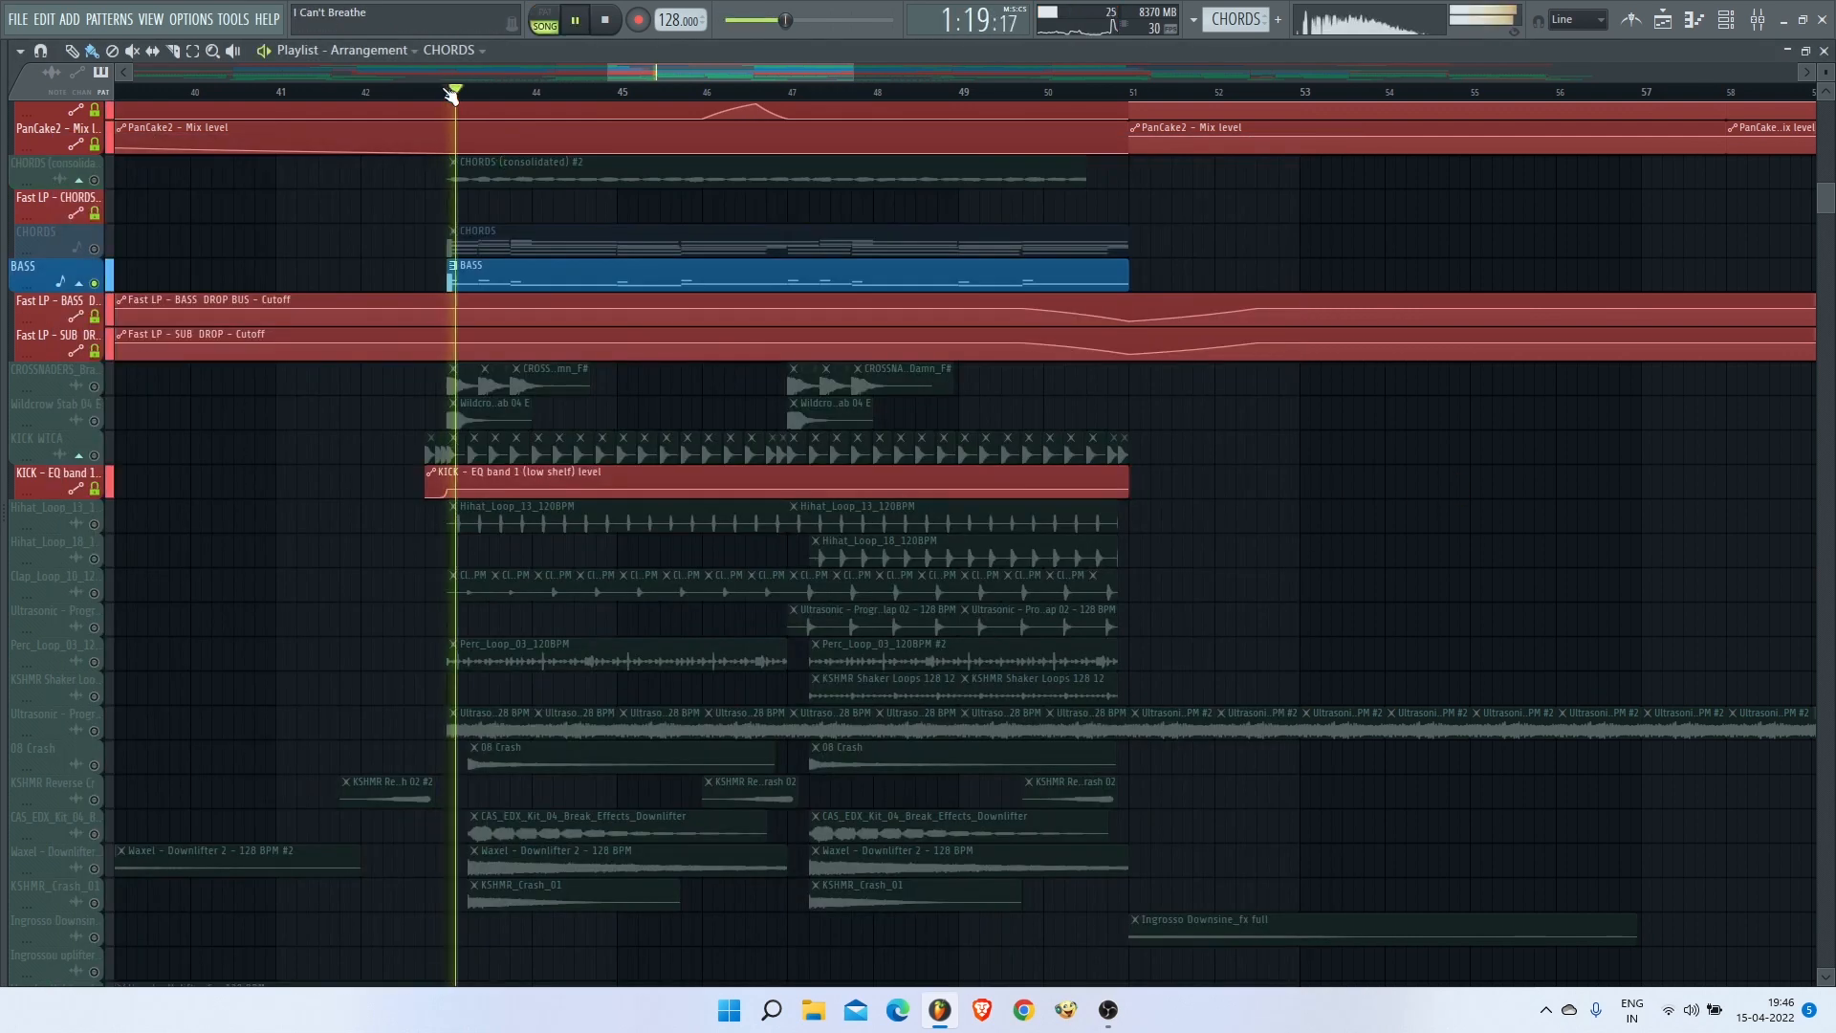
{"action": "scroll", "coordinate": [709, 315], "scroll_direction": "up", "scroll_amount": 1}
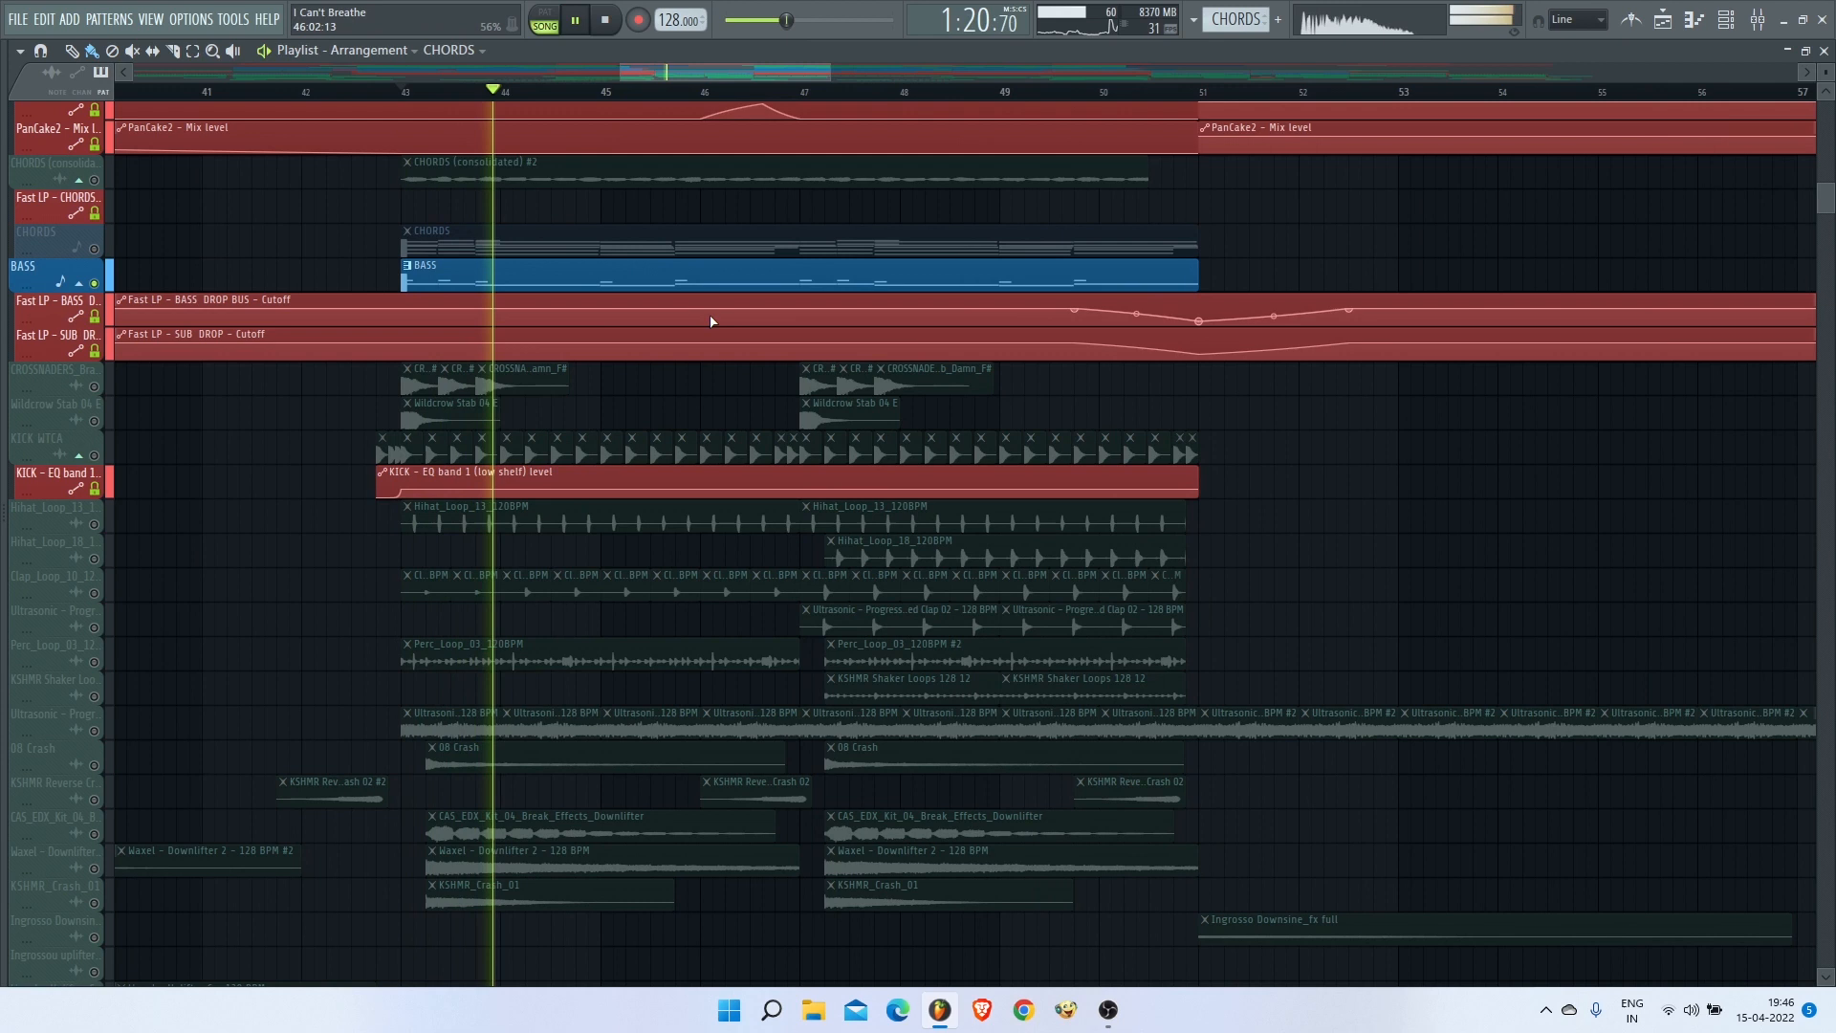
Step: Select the BASS pattern, examine its channels and notes in the channel rack, close the rack and stop playback
{"action": "left_click", "coordinate": [610, 272]}
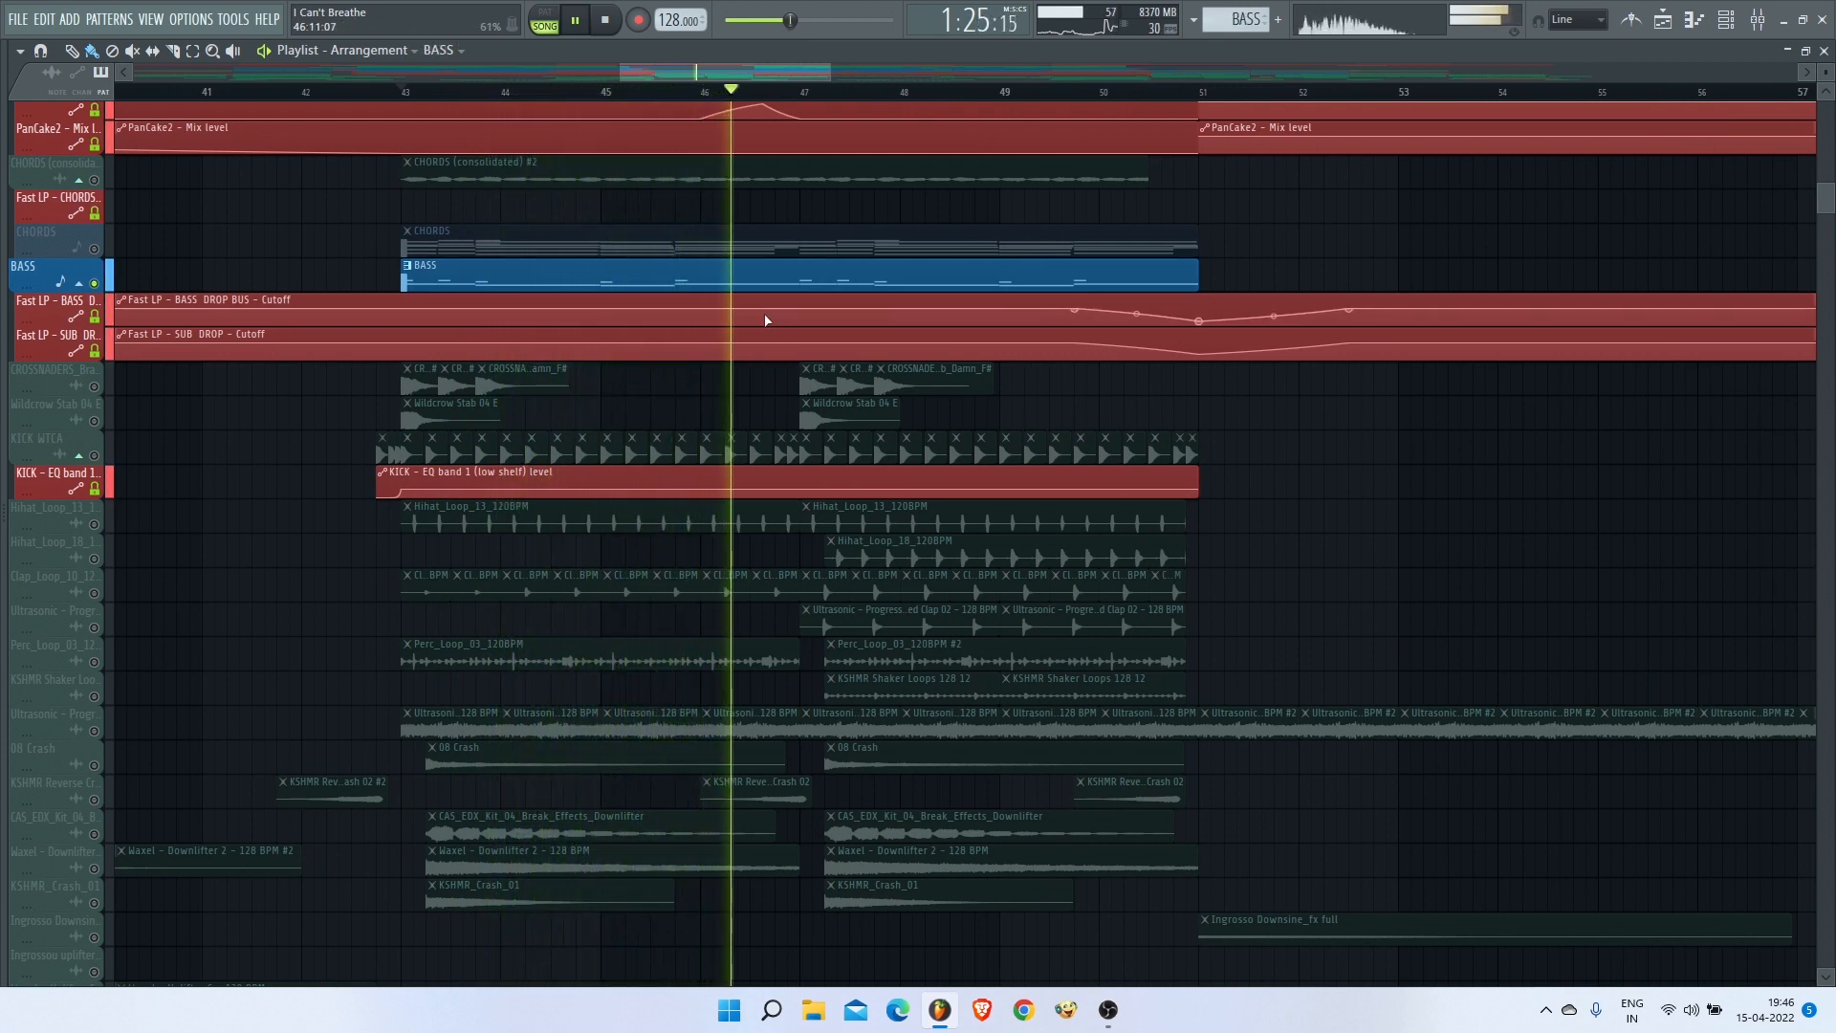
{"action": "left_click", "coordinate": [1727, 19]}
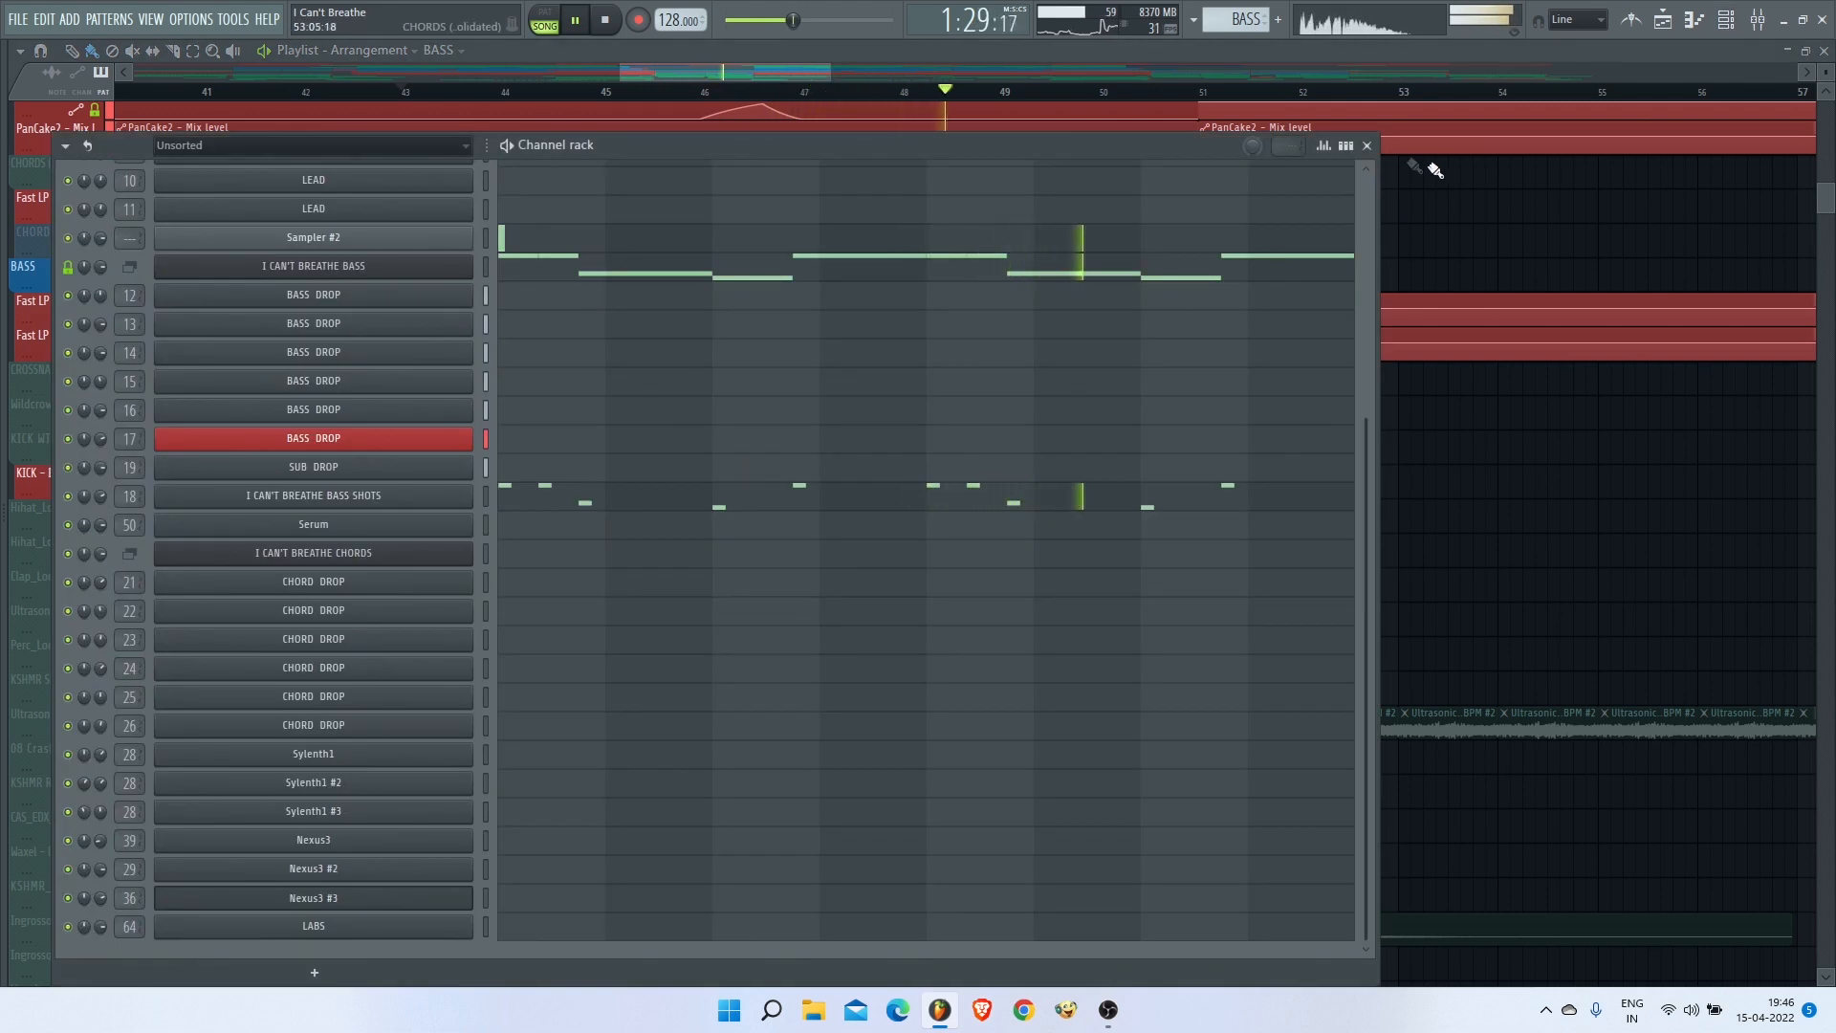
{"action": "left_click", "coordinate": [1367, 145]}
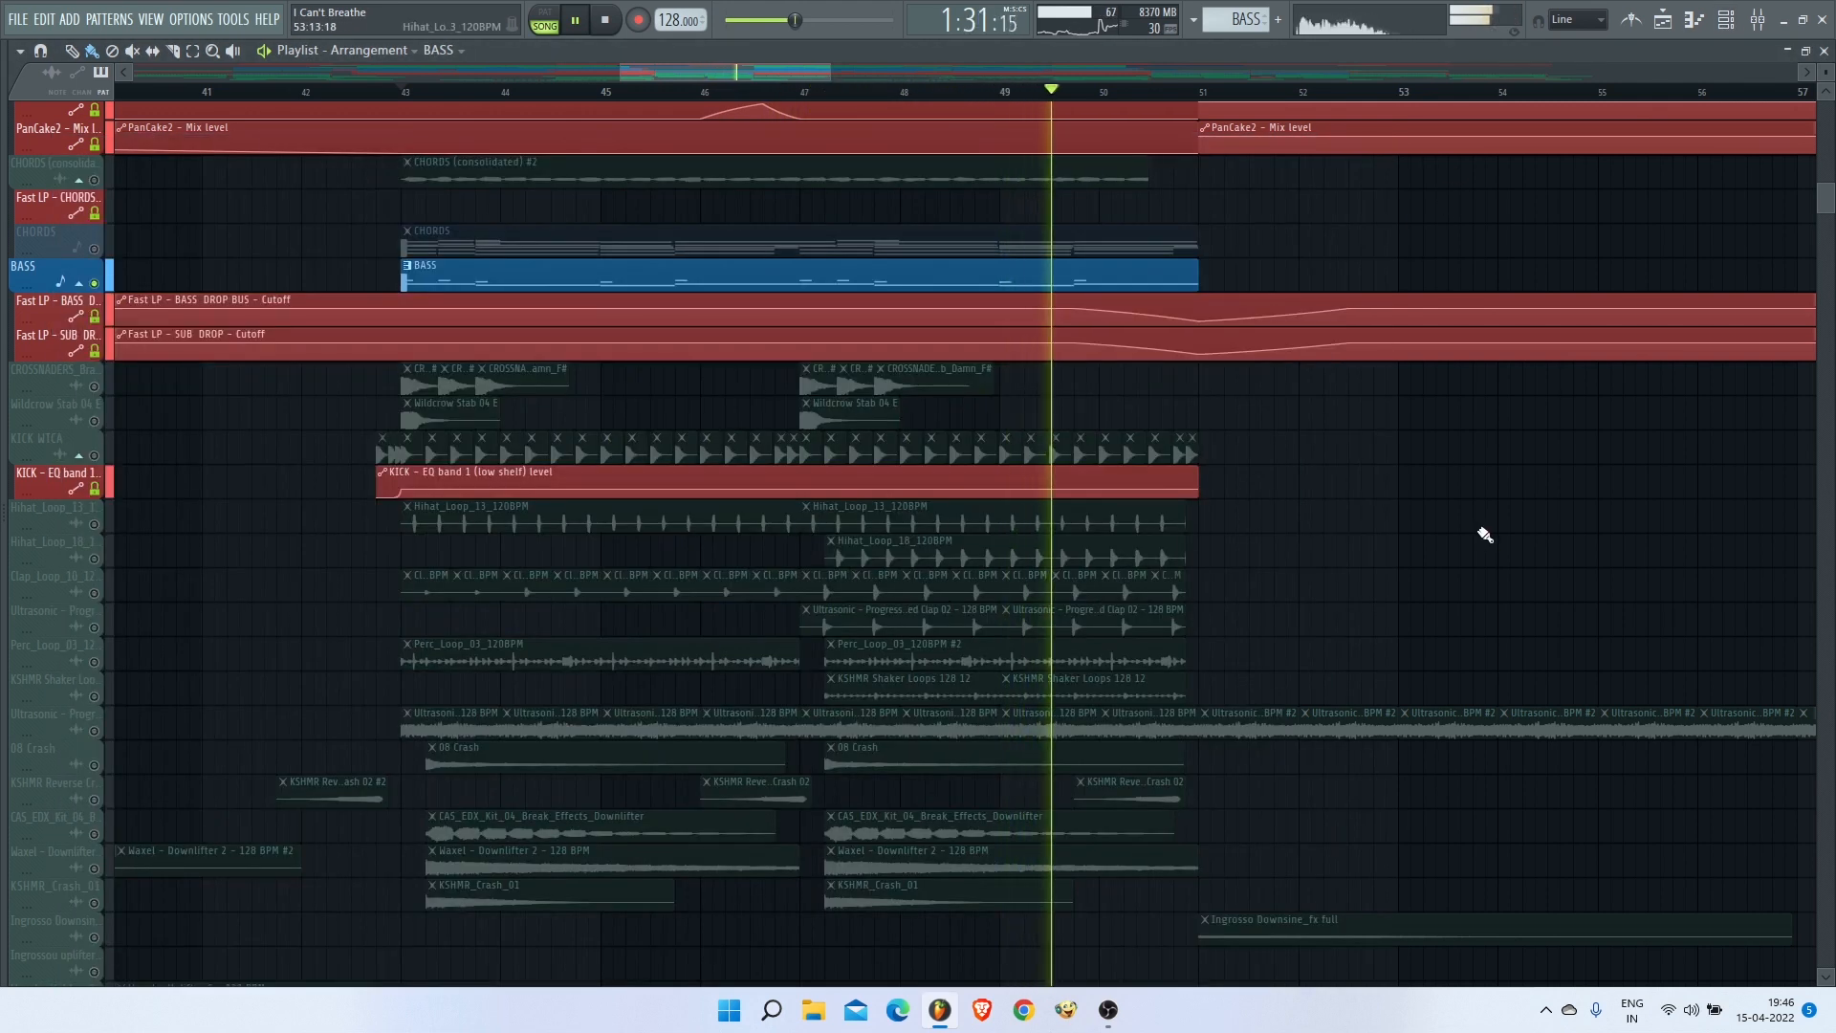
{"action": "key", "text": "space"}
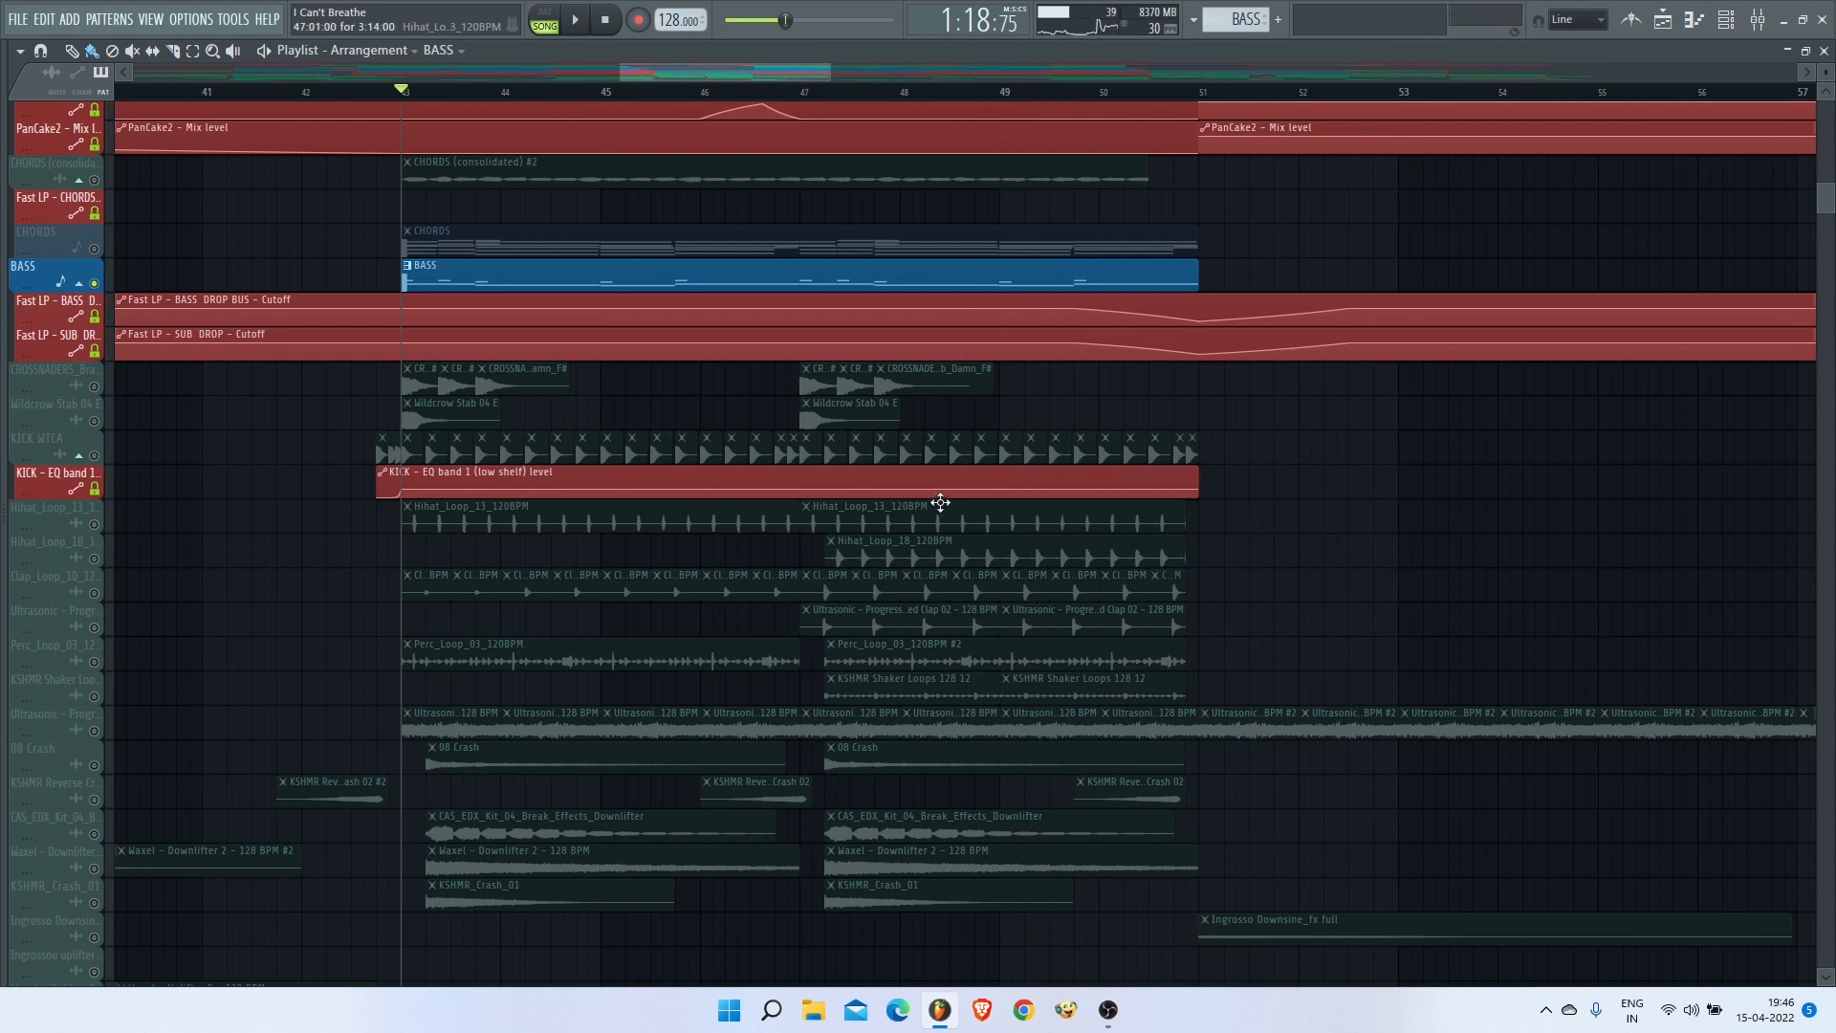
Step: Solo and audition the CROSSNADERS brass stab track, then unmute Wildcrow Stab 04 E and play both from bar 43
{"action": "scroll", "coordinate": [685, 479], "scroll_direction": "up", "scroll_amount": 1}
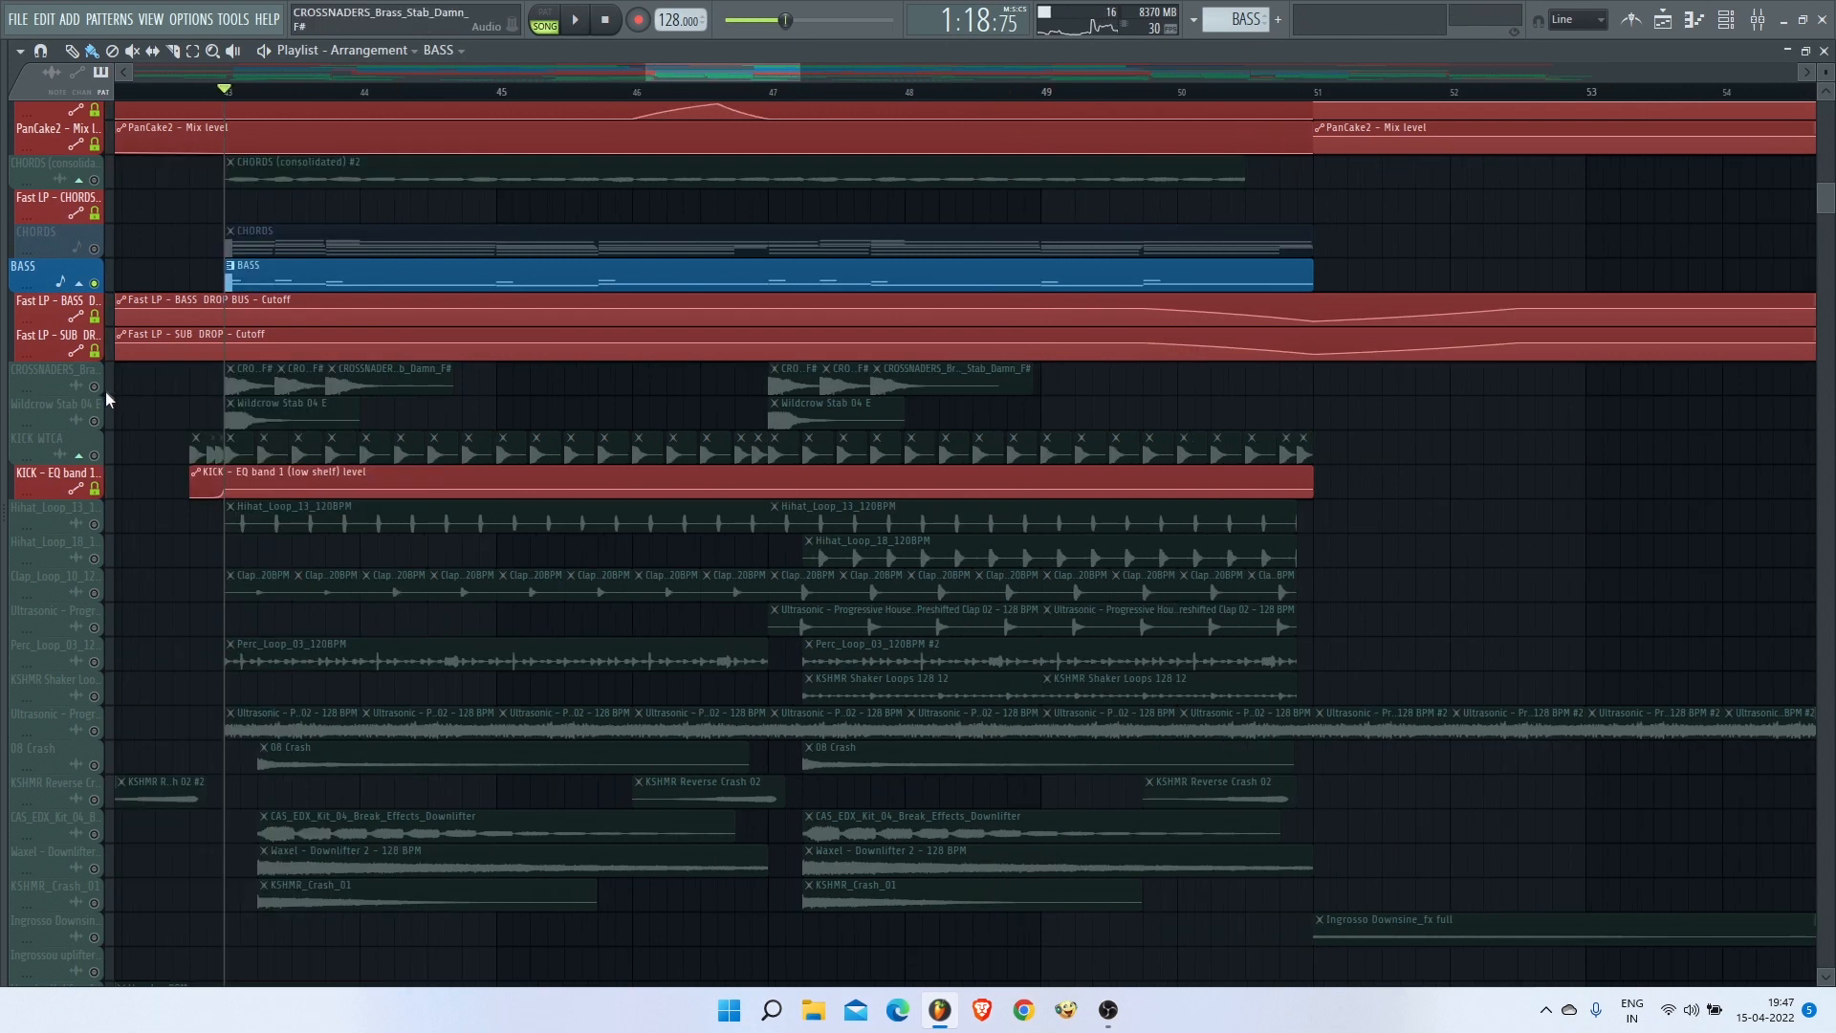
{"action": "left_click", "coordinate": [106, 390]}
{"action": "key", "text": "space"}
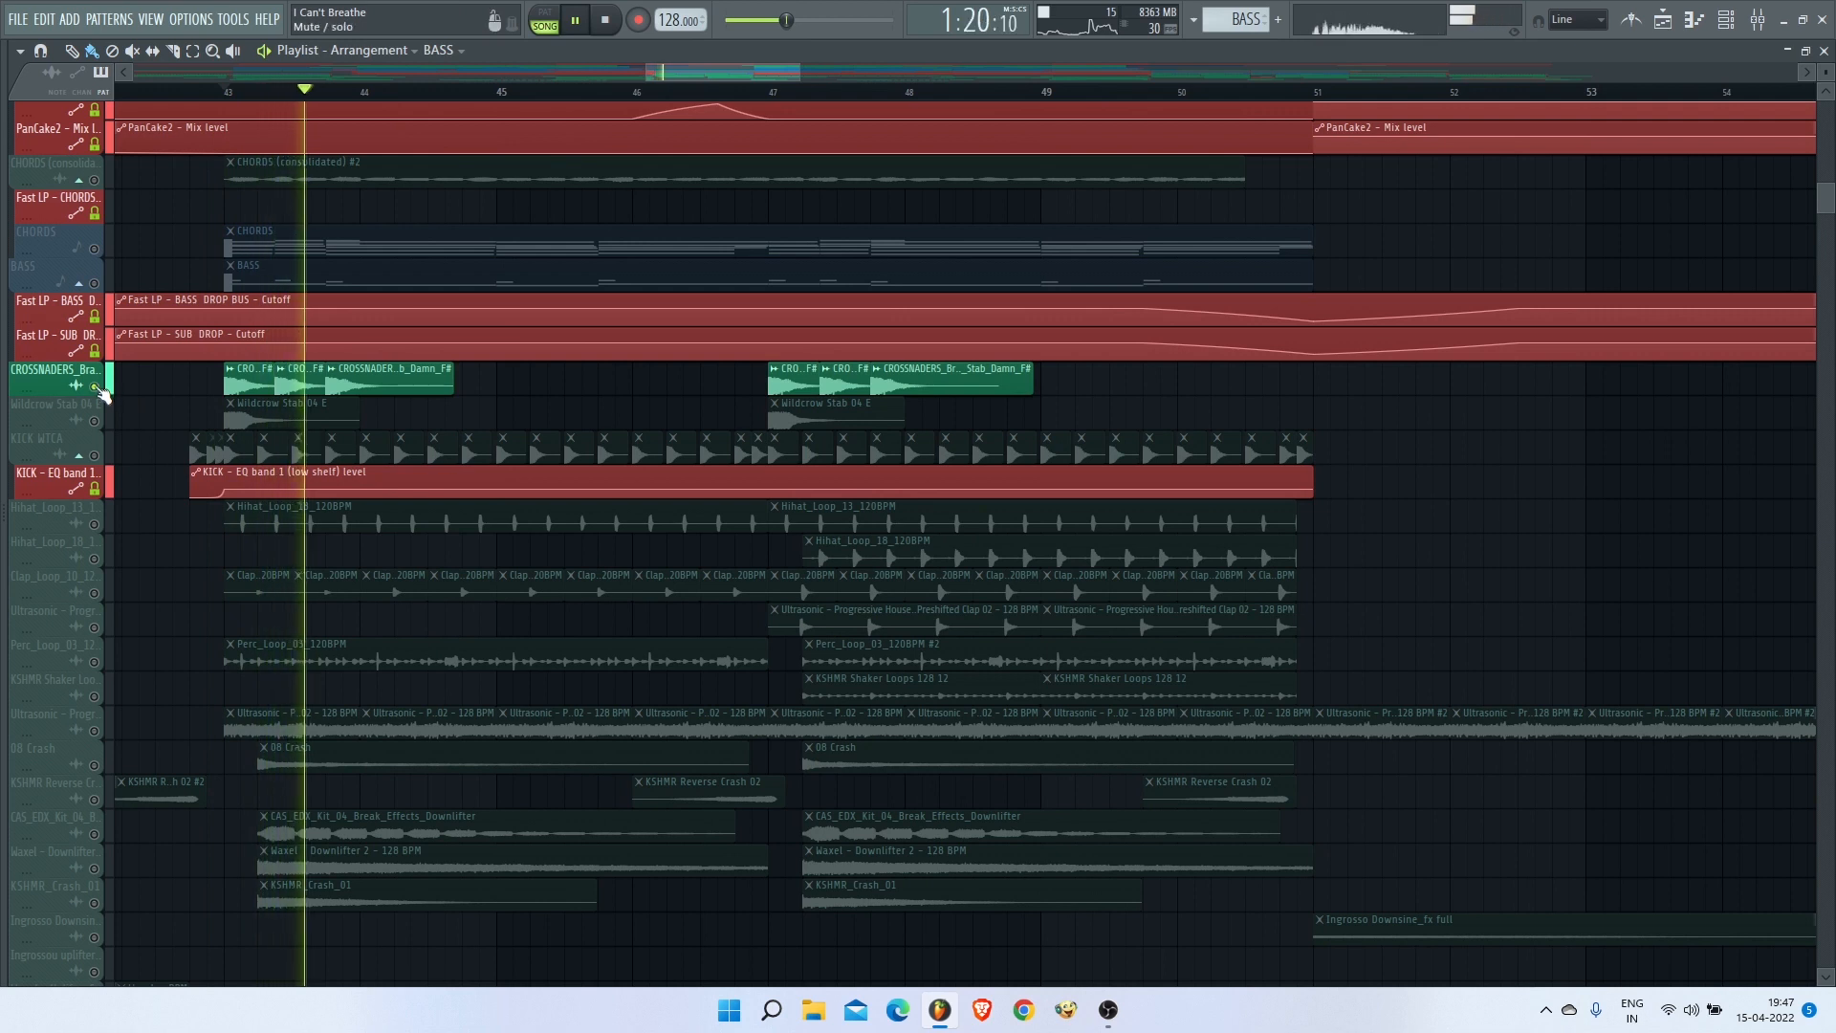
{"action": "key", "text": "space"}
{"action": "left_click", "coordinate": [95, 422]}
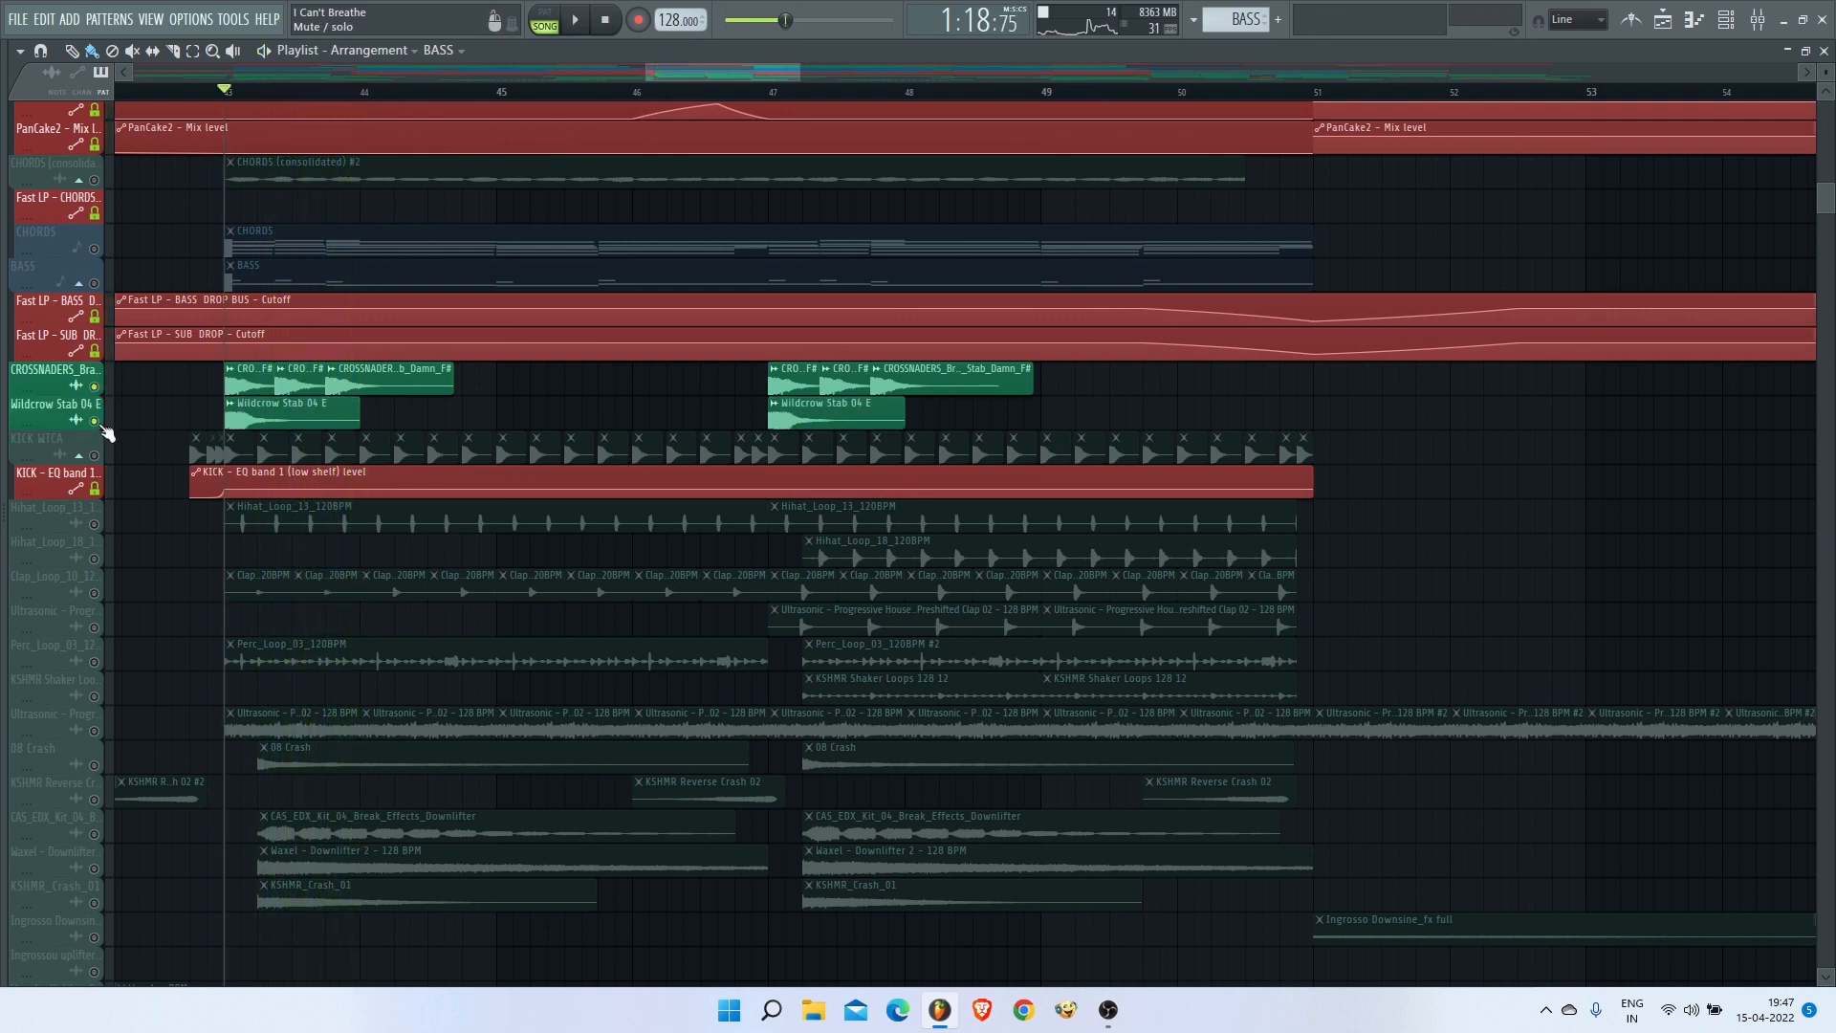
{"action": "key", "text": "space"}
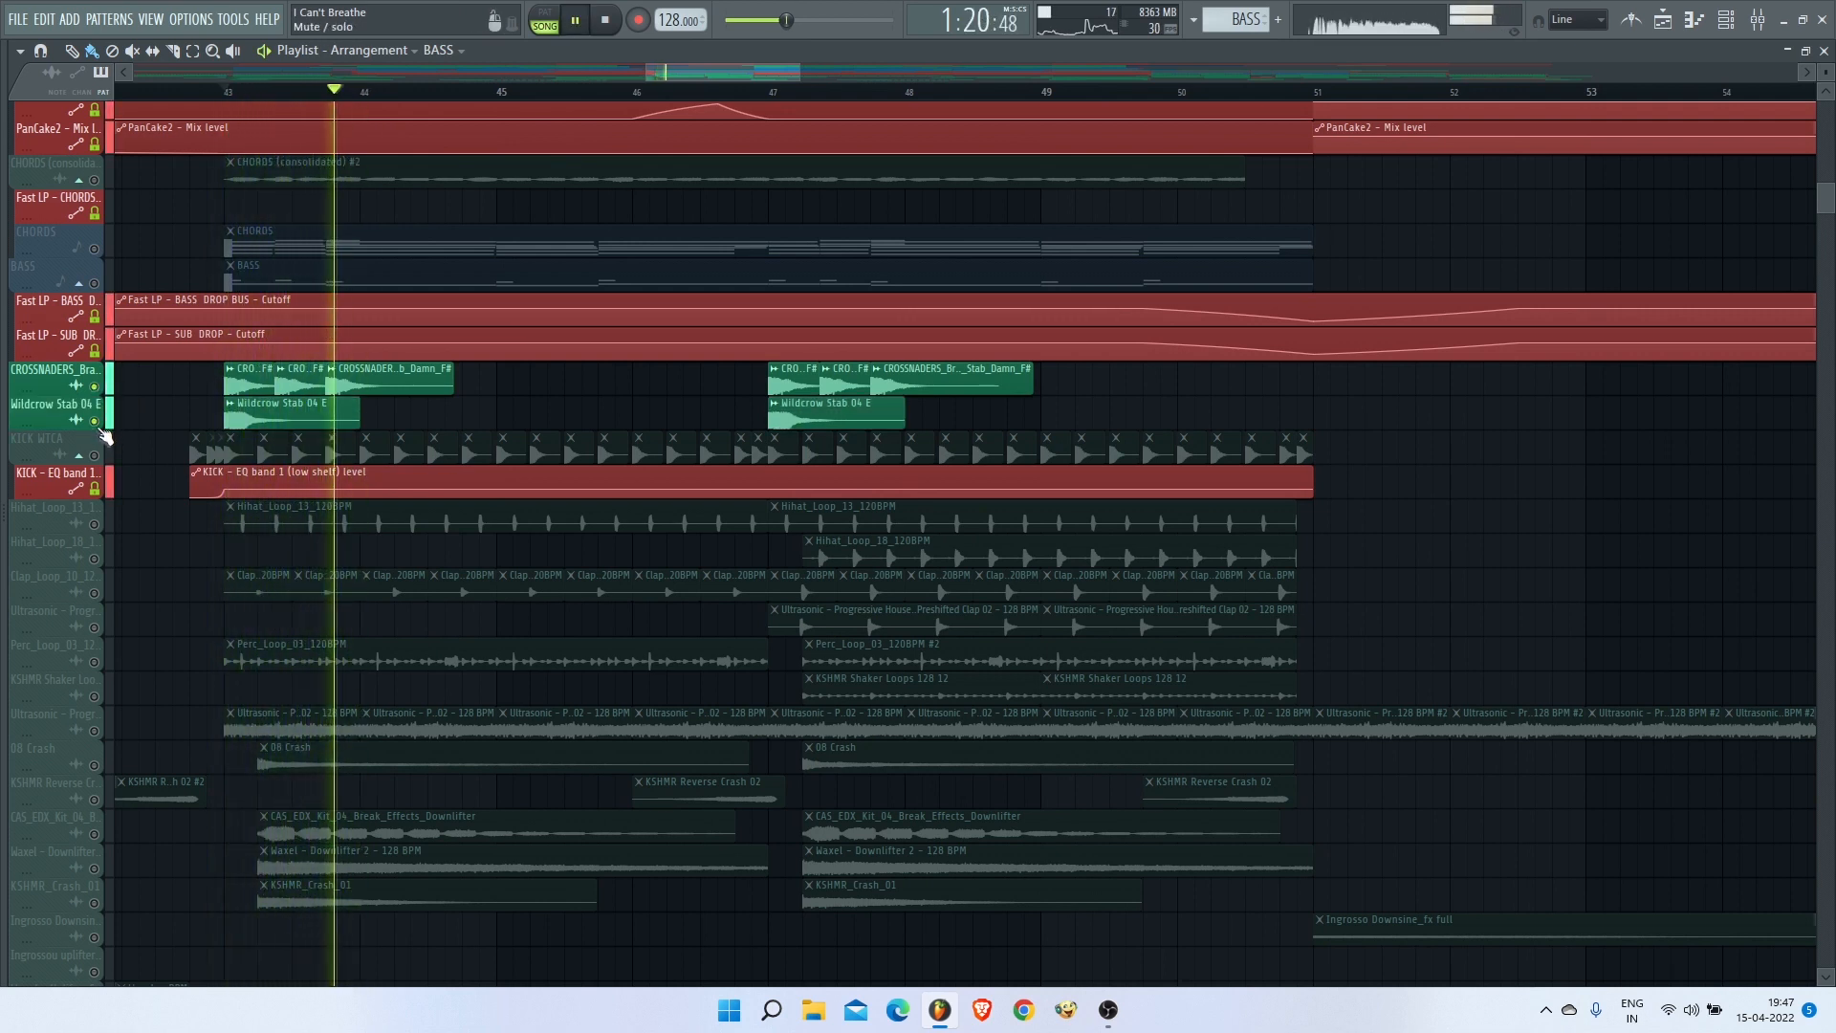
Step: Unmute the KICK WTCA track and play the layers, repeating this with the Hihat_Loop_13 track added
{"action": "key", "text": "space"}
{"action": "left_click", "coordinate": [102, 456]}
{"action": "key", "text": "space"}
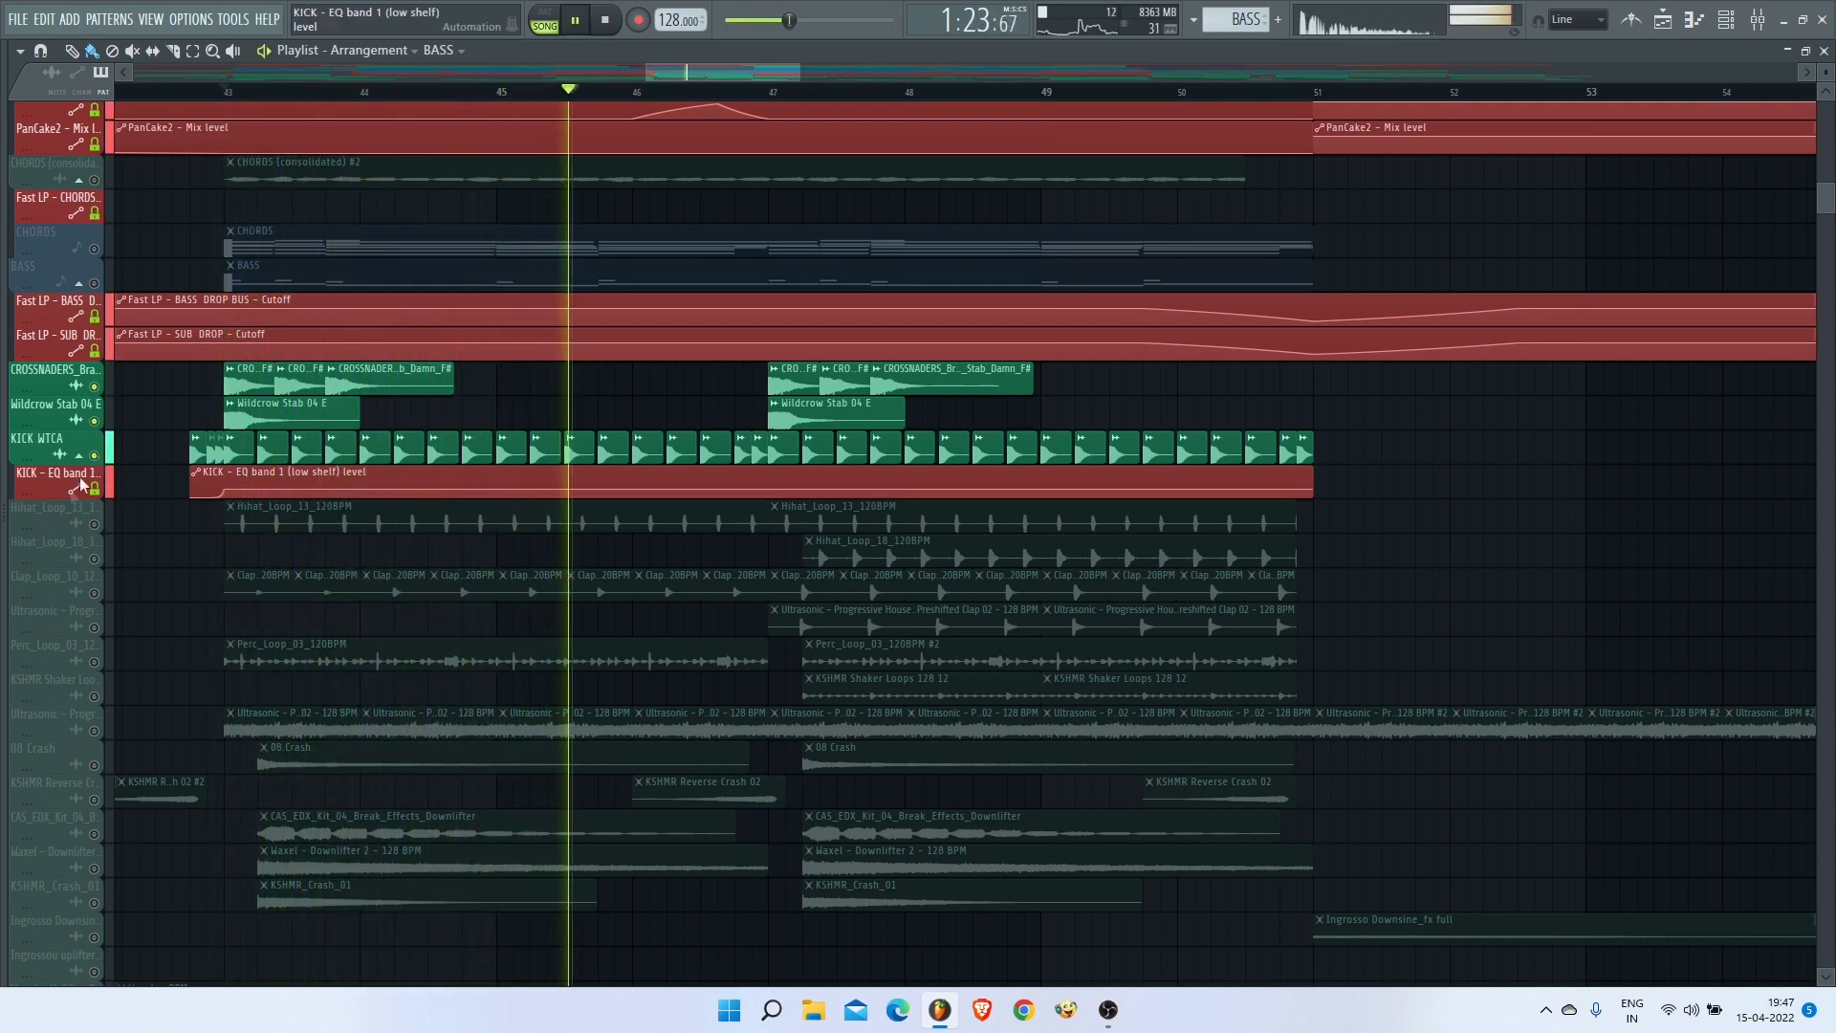
{"action": "key", "text": "space"}
{"action": "left_click", "coordinate": [95, 525]}
{"action": "key", "text": "space"}
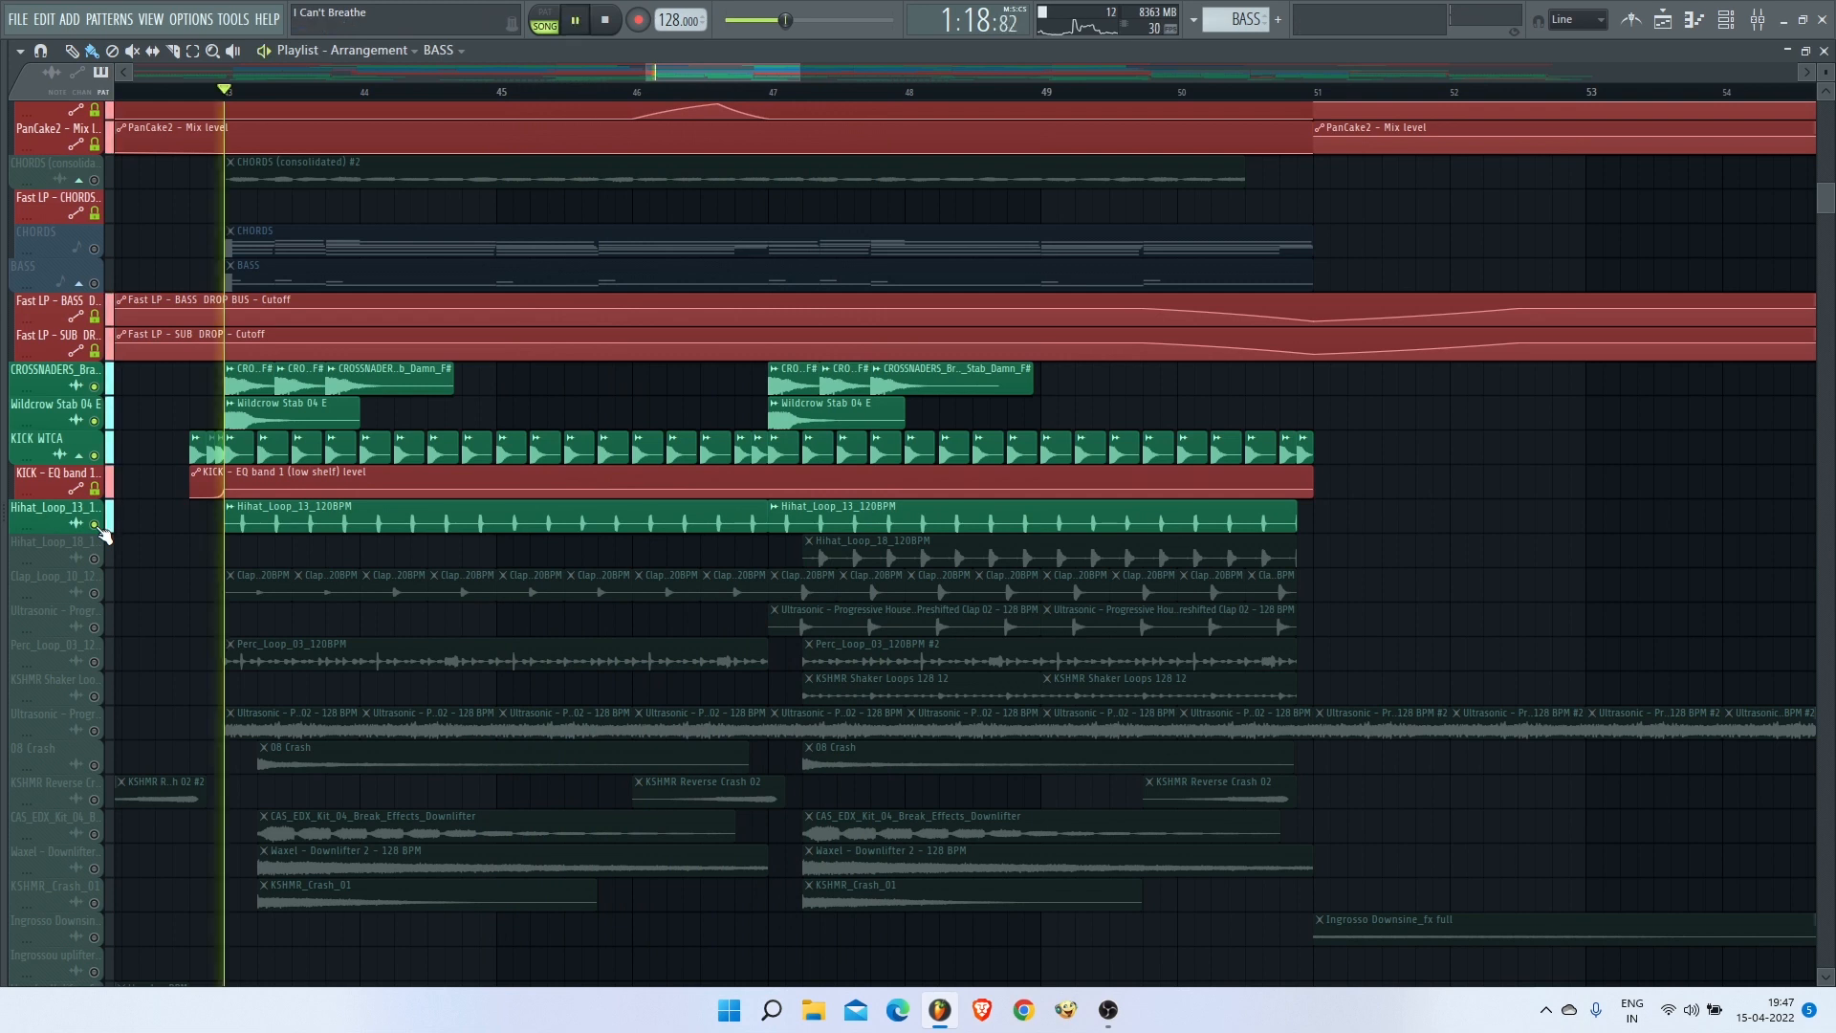
Step: Add the Clap_Loop_10, Perc_Loop_03 and lower Ultrasonic loop tracks to the drop by unmuting them between playbacks
{"action": "left_click", "coordinate": [95, 593]}
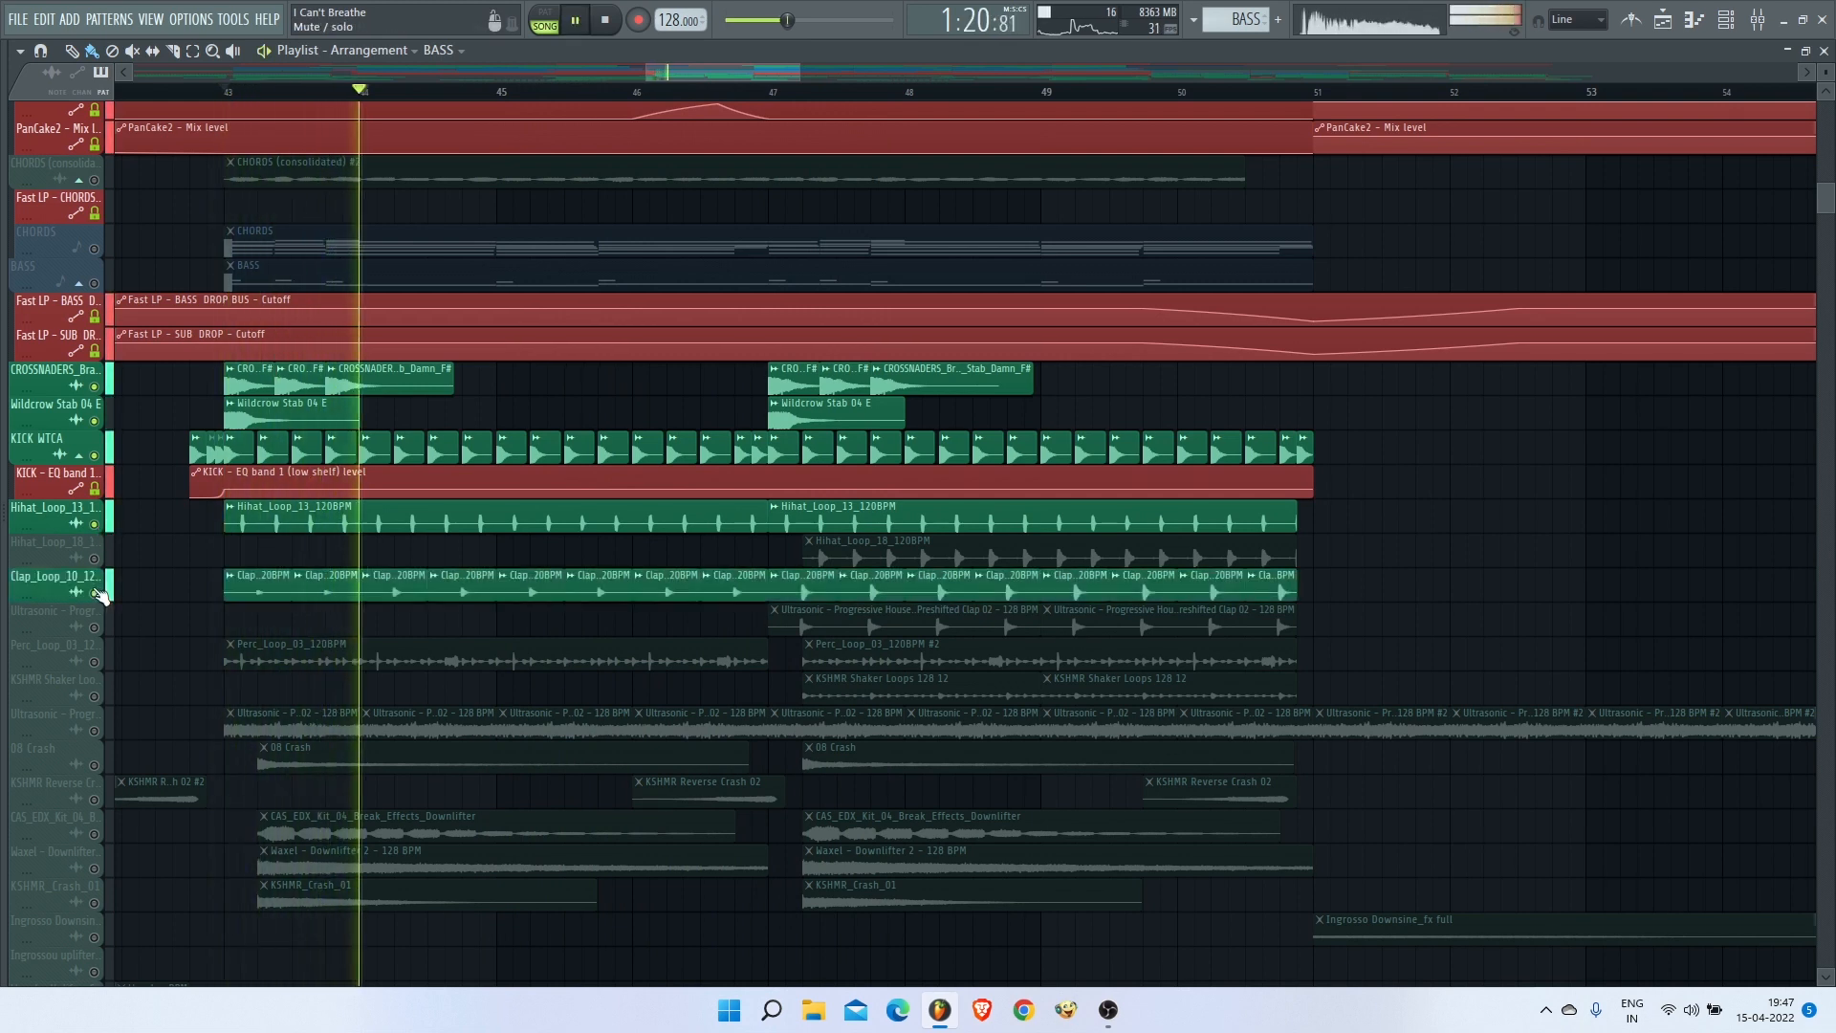
{"action": "key", "text": "space"}
{"action": "left_click", "coordinate": [96, 664]}
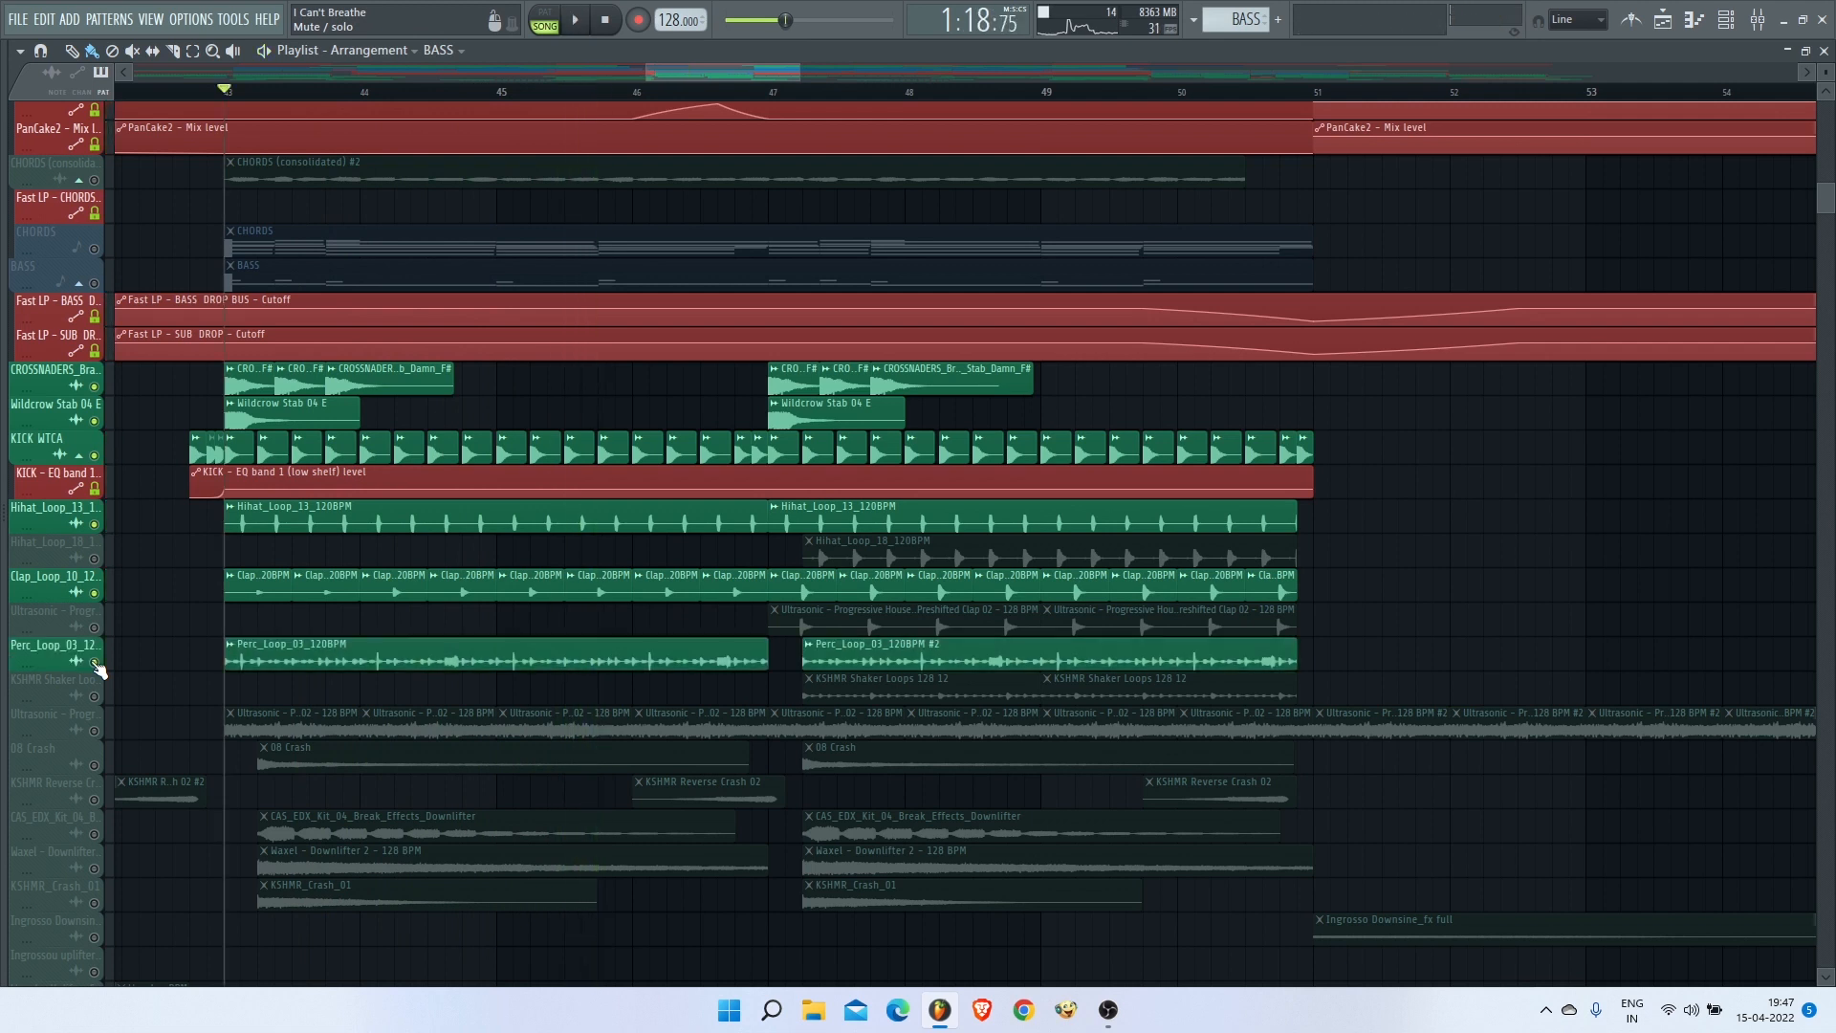
{"action": "key", "text": "space"}
{"action": "left_click", "coordinate": [96, 731]}
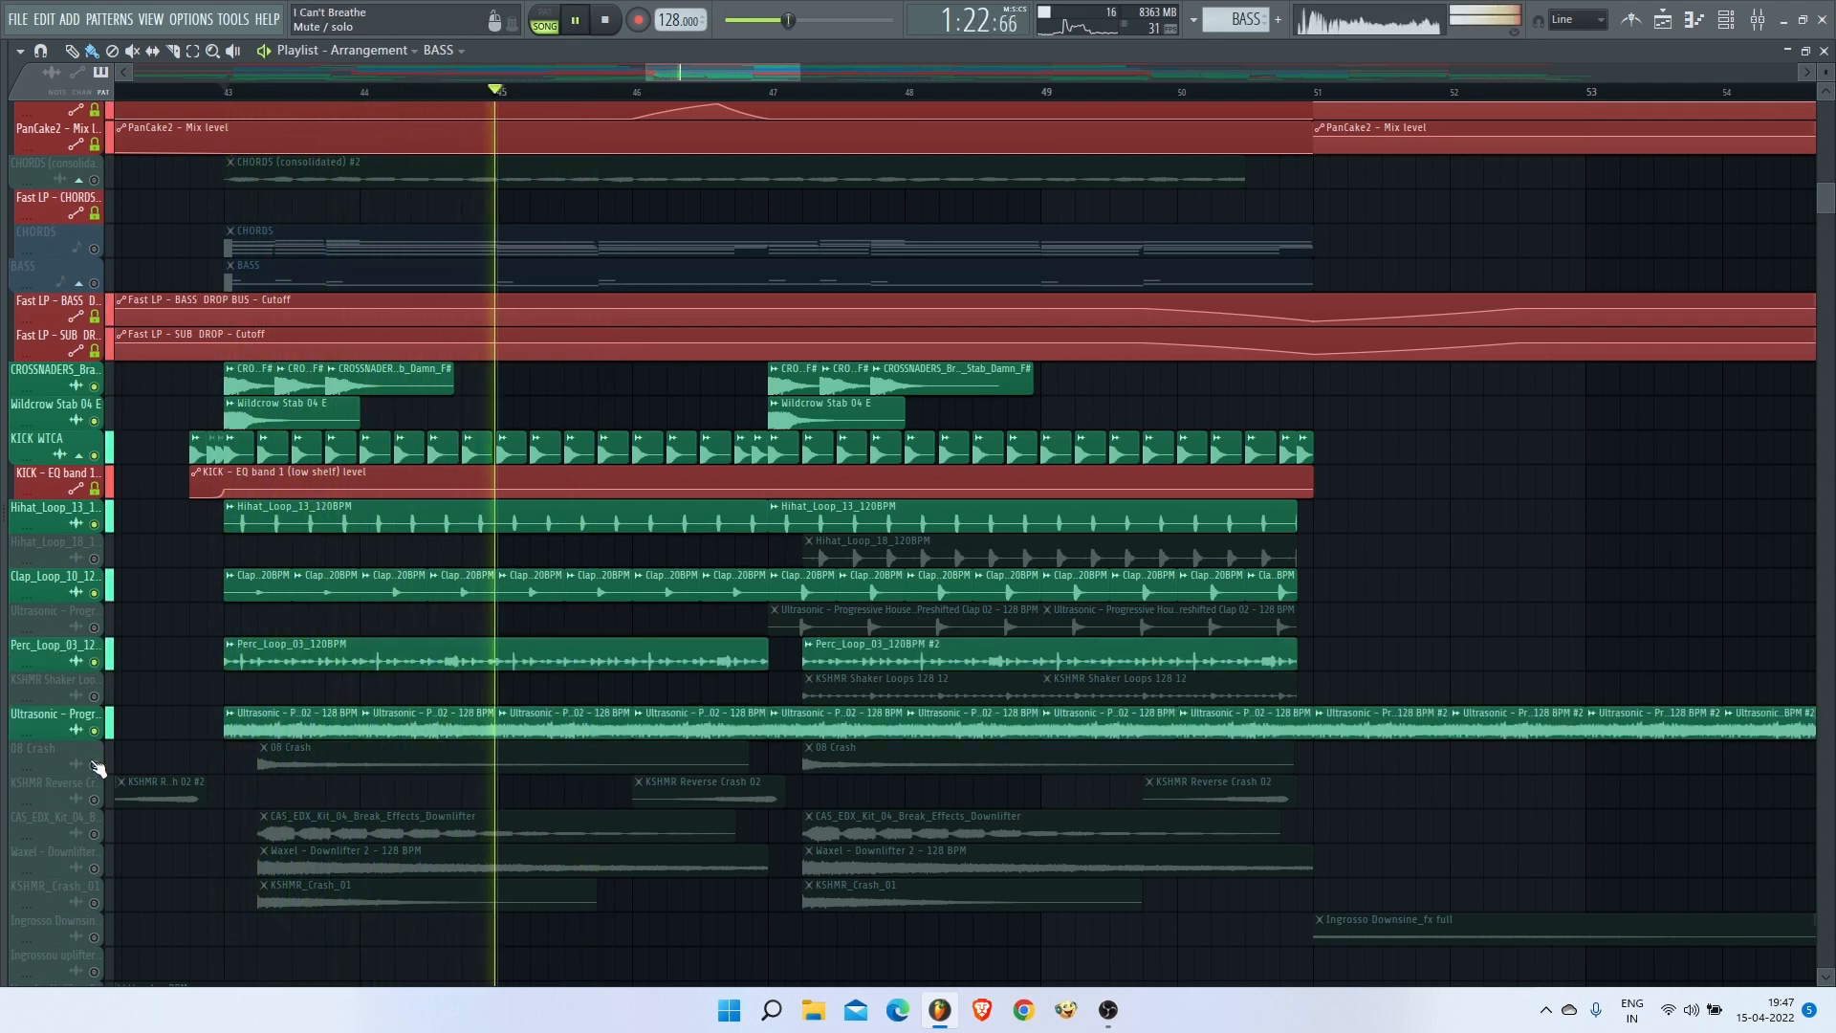
Step: Unmute the 08 Crash track and the CAS_EDX break-effects downlifter track, auditioning the drop after each one
{"action": "key", "text": "space"}
{"action": "left_click", "coordinate": [95, 766]}
{"action": "key", "text": "space"}
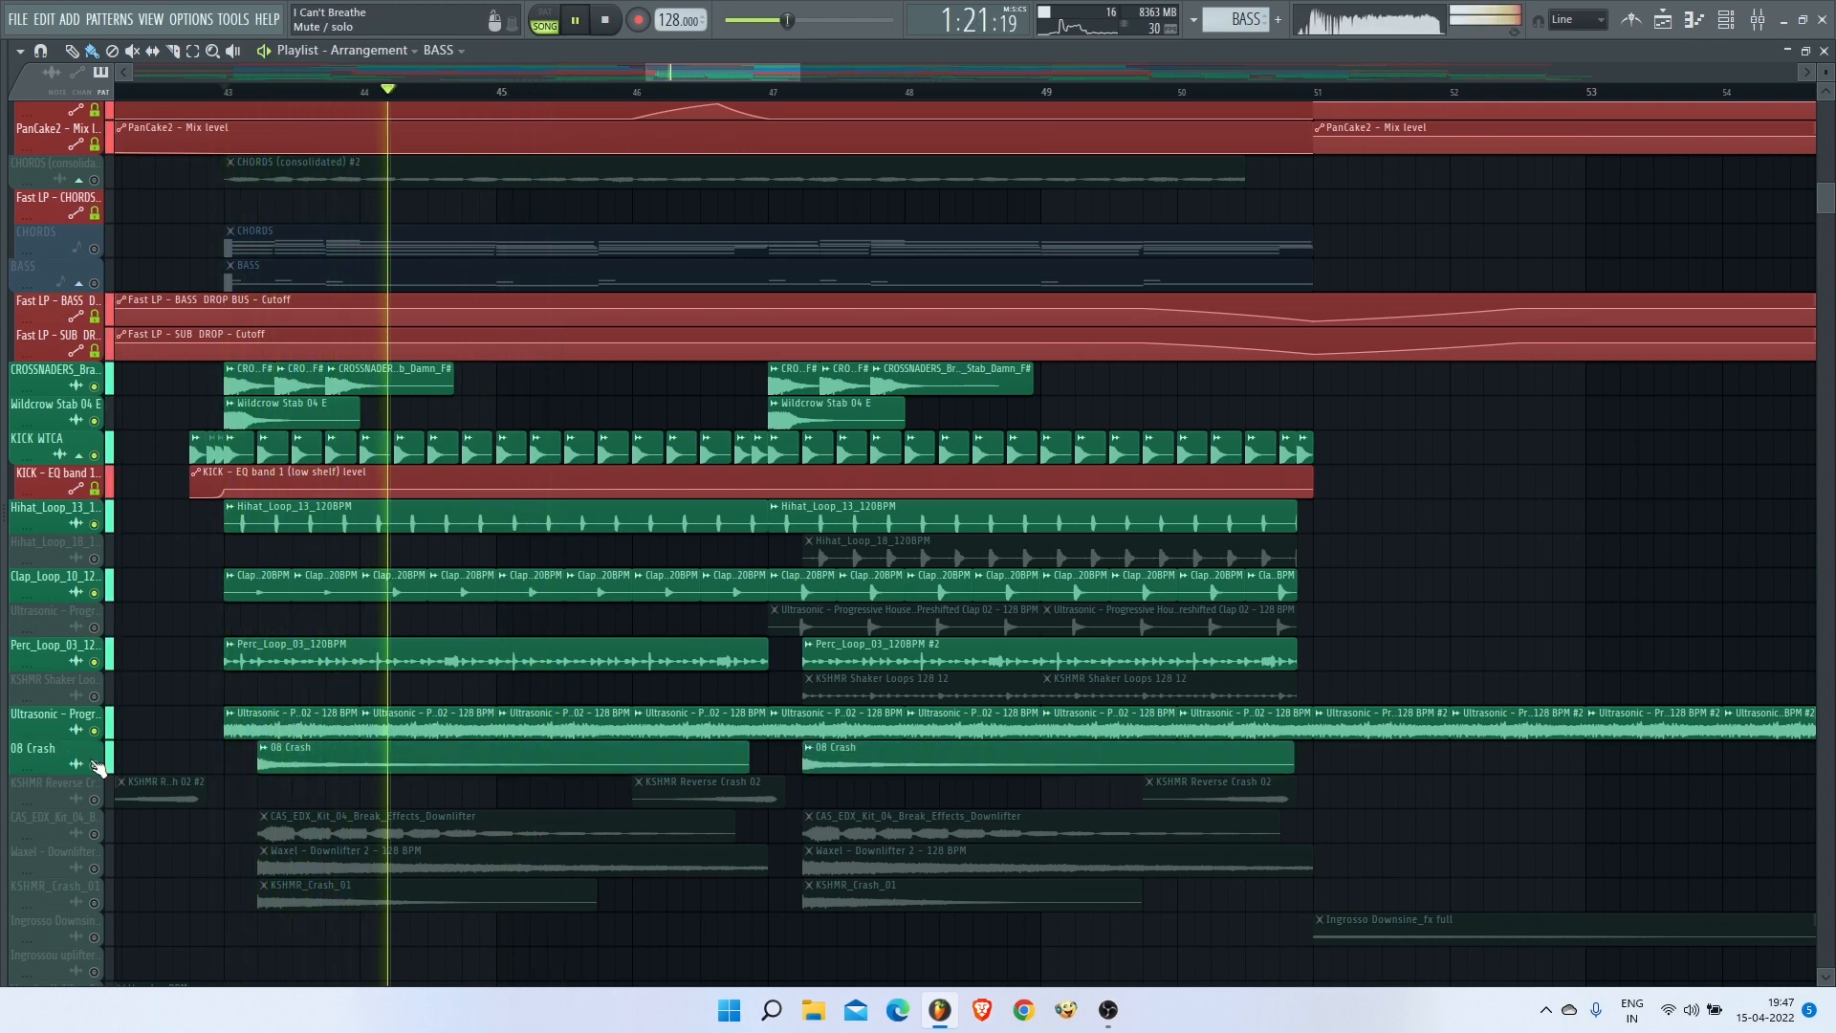
{"action": "scroll", "coordinate": [283, 595], "scroll_direction": "down", "scroll_amount": 3}
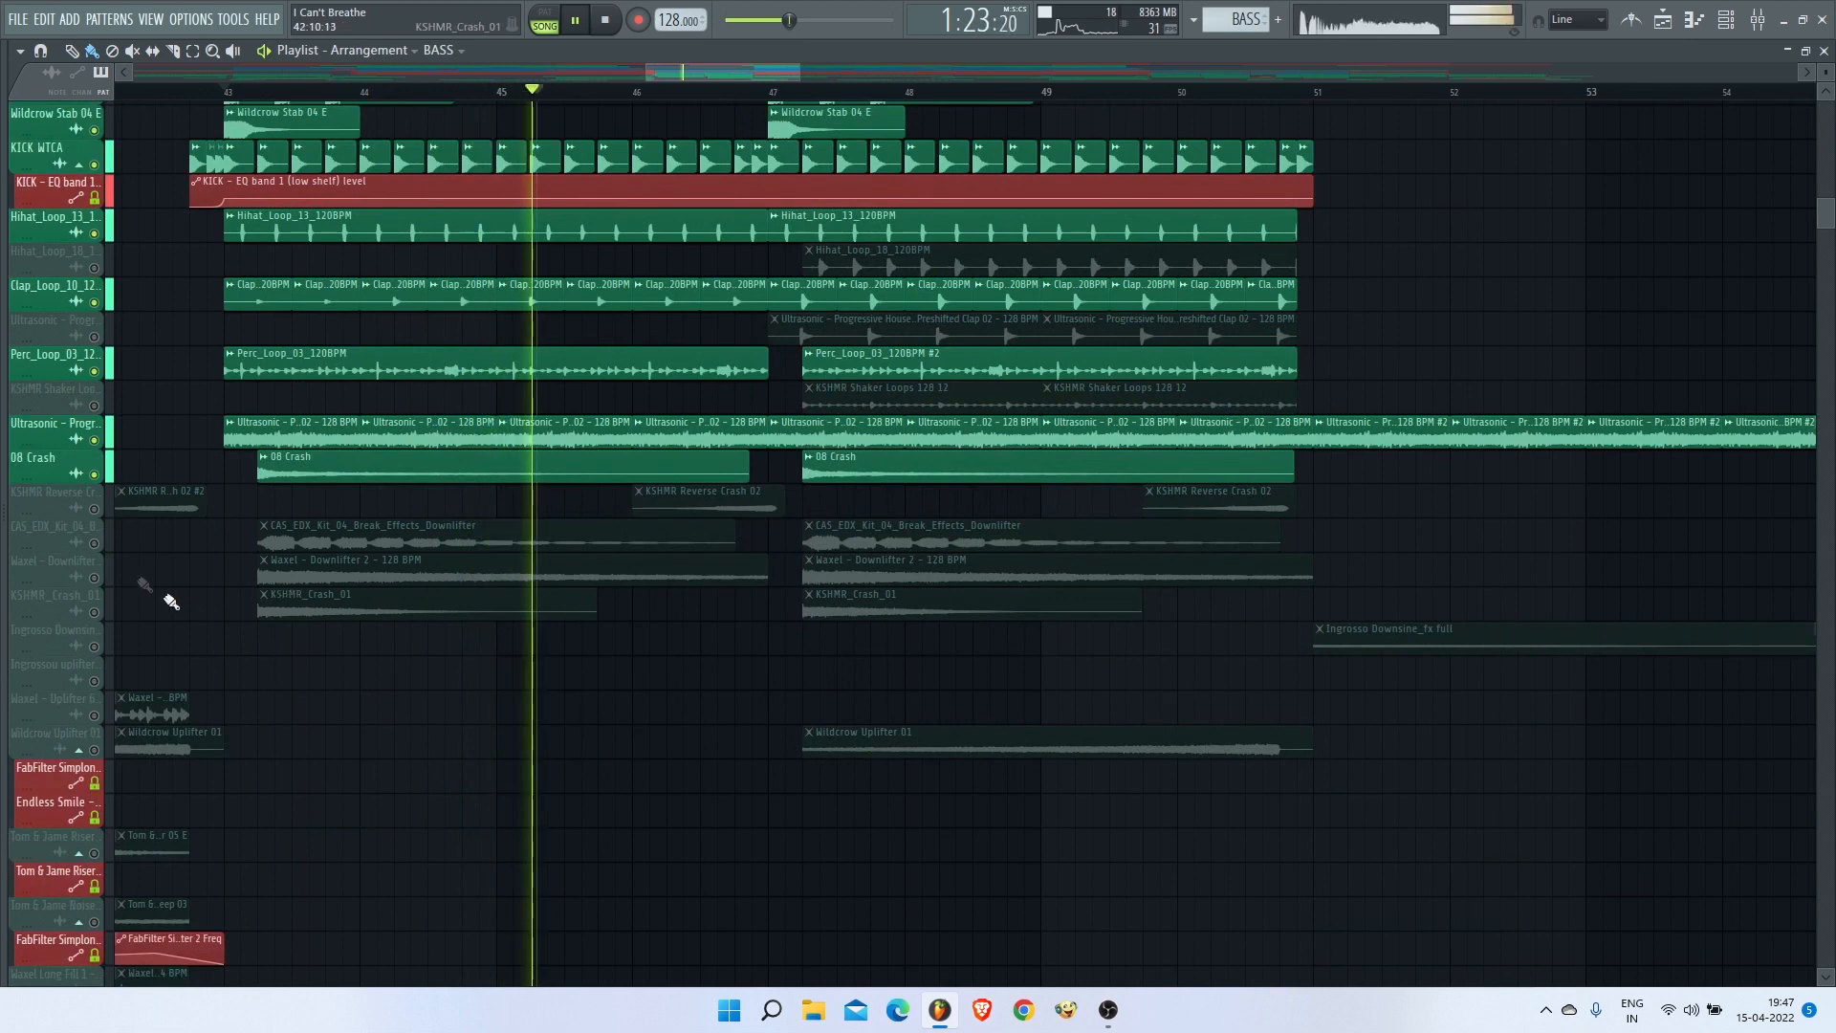
{"action": "key", "text": "space"}
{"action": "left_click", "coordinate": [95, 543]}
{"action": "key", "text": "space"}
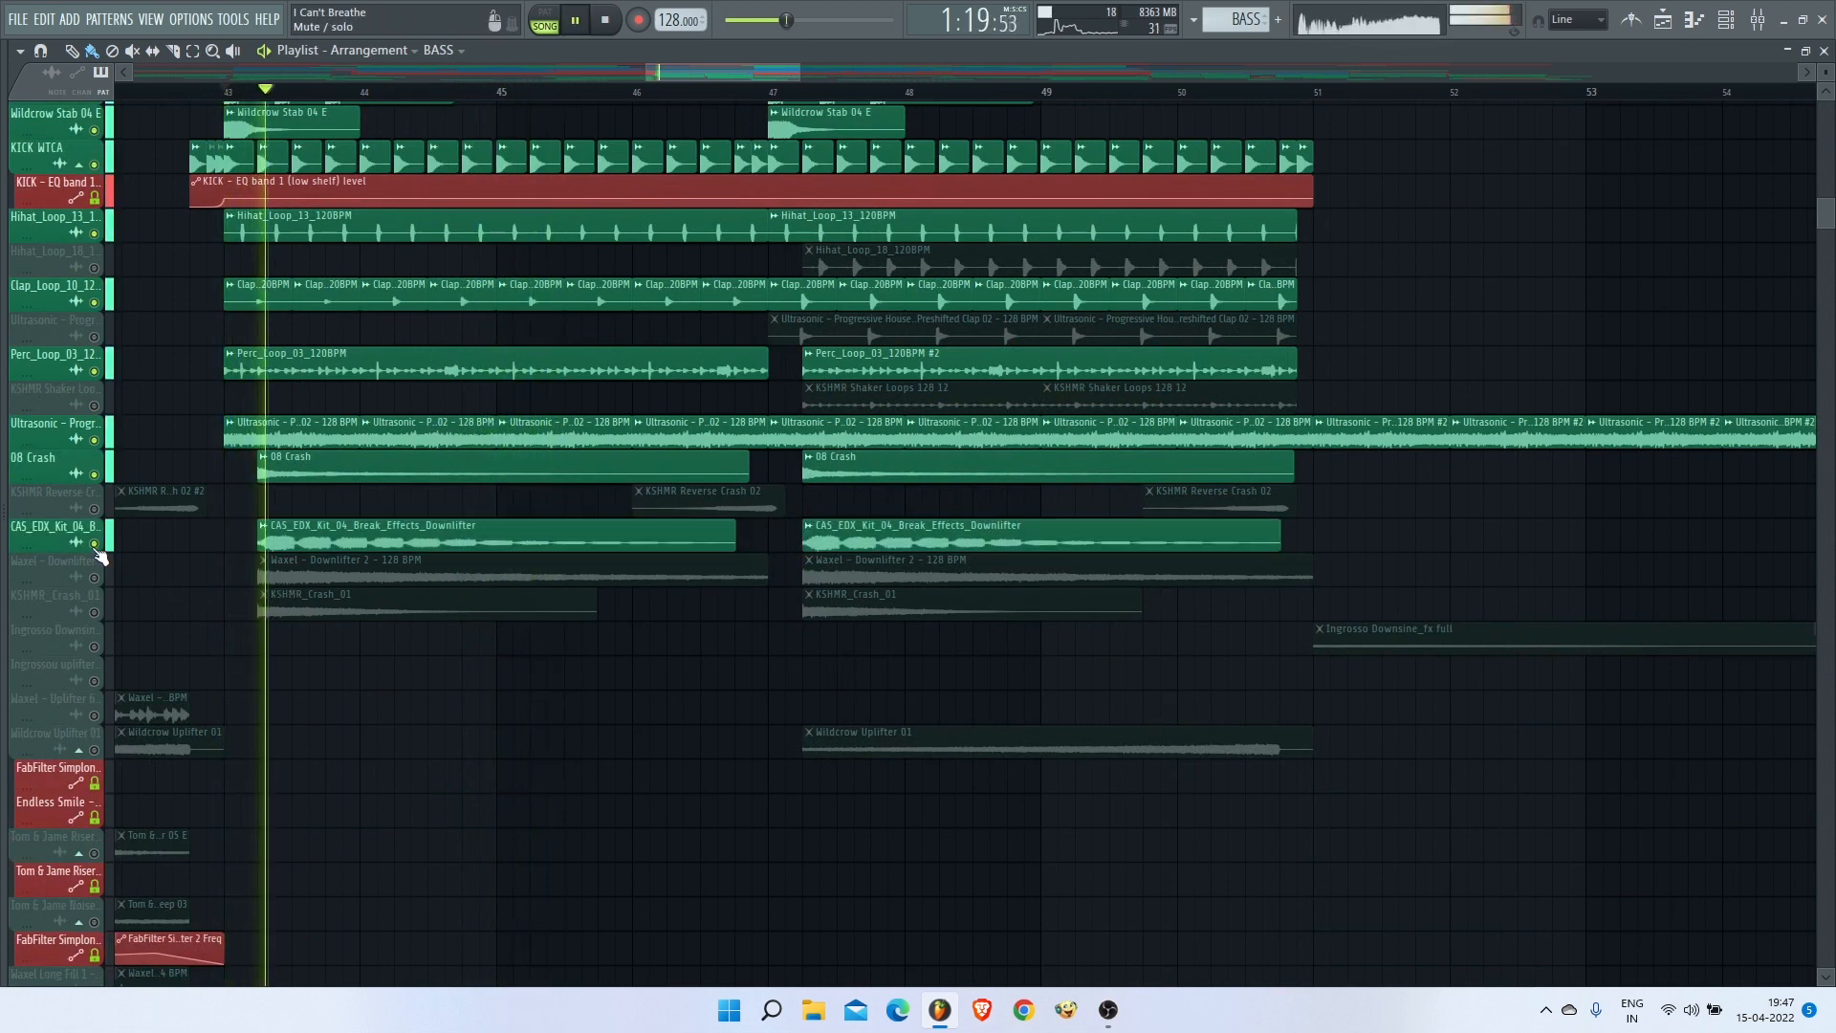
Step: Unmute the Waxel Downlifter 2 and KSHMR_Crash_01 tracks, playing the drop after each addition
{"action": "scroll", "coordinate": [113, 595], "scroll_direction": "down", "scroll_amount": 2}
{"action": "key", "text": "space"}
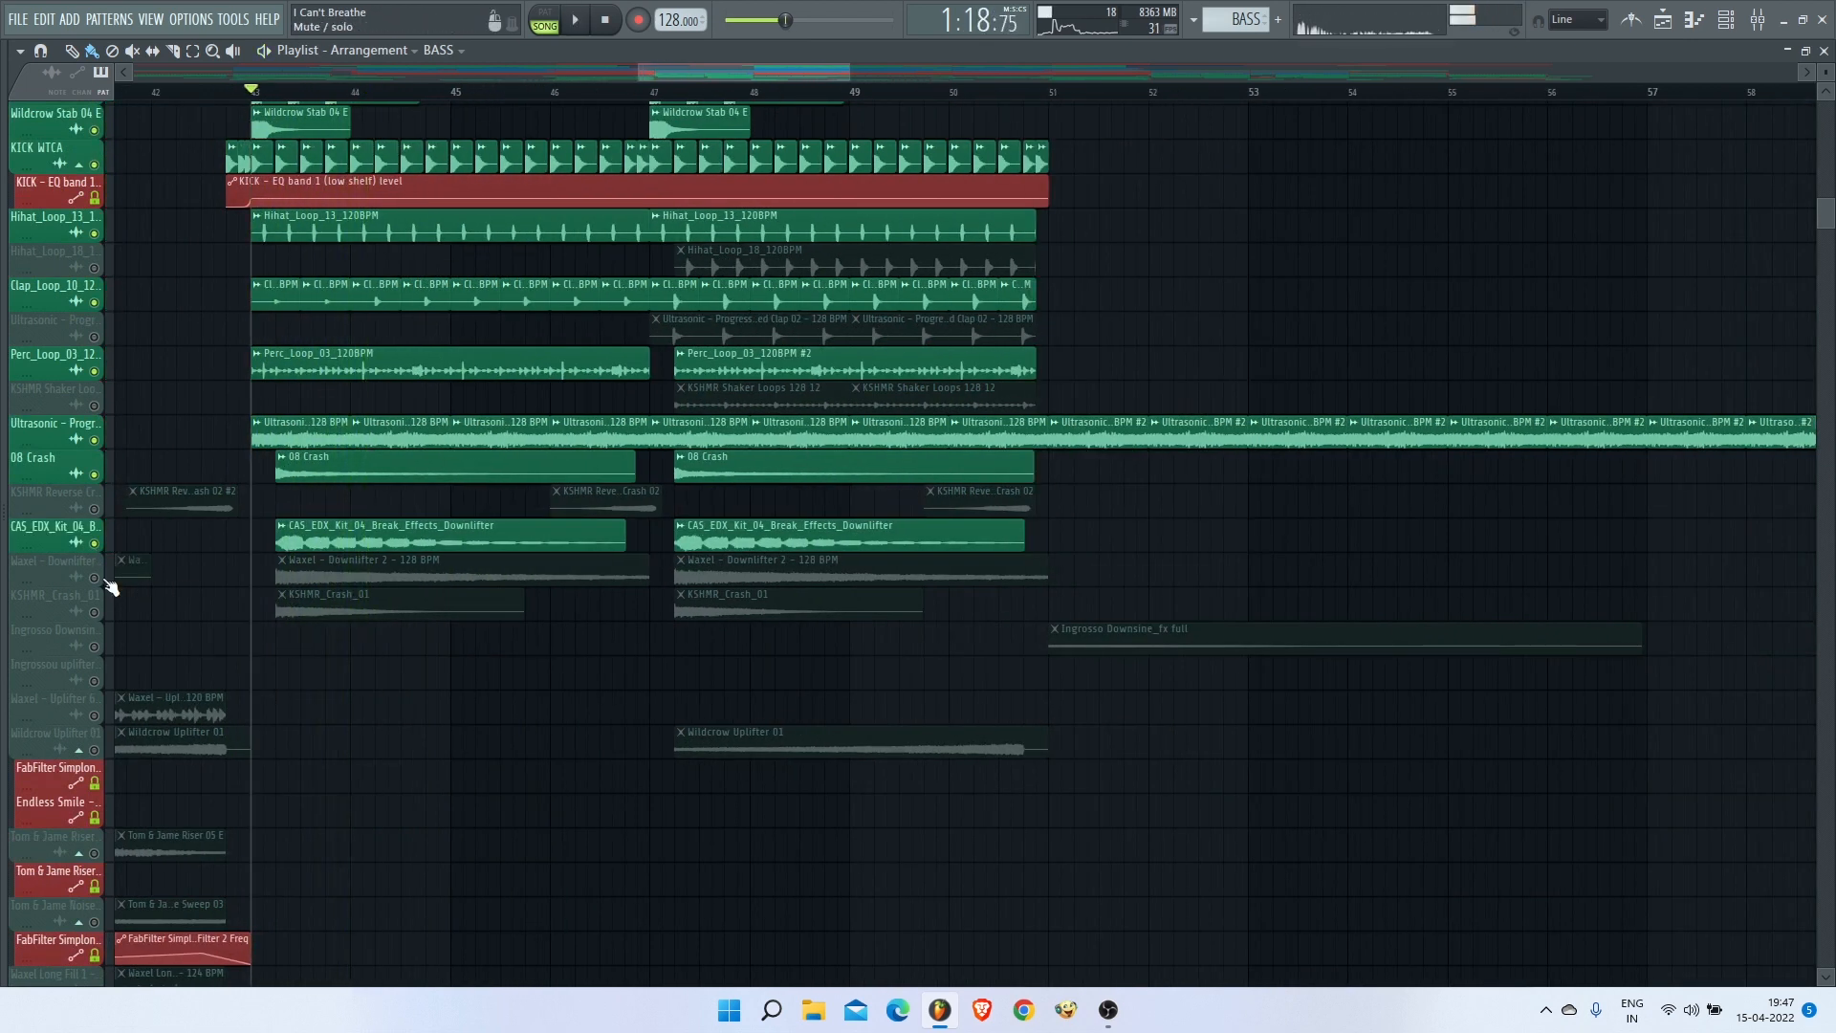
{"action": "left_click", "coordinate": [108, 578]}
{"action": "key", "text": "space"}
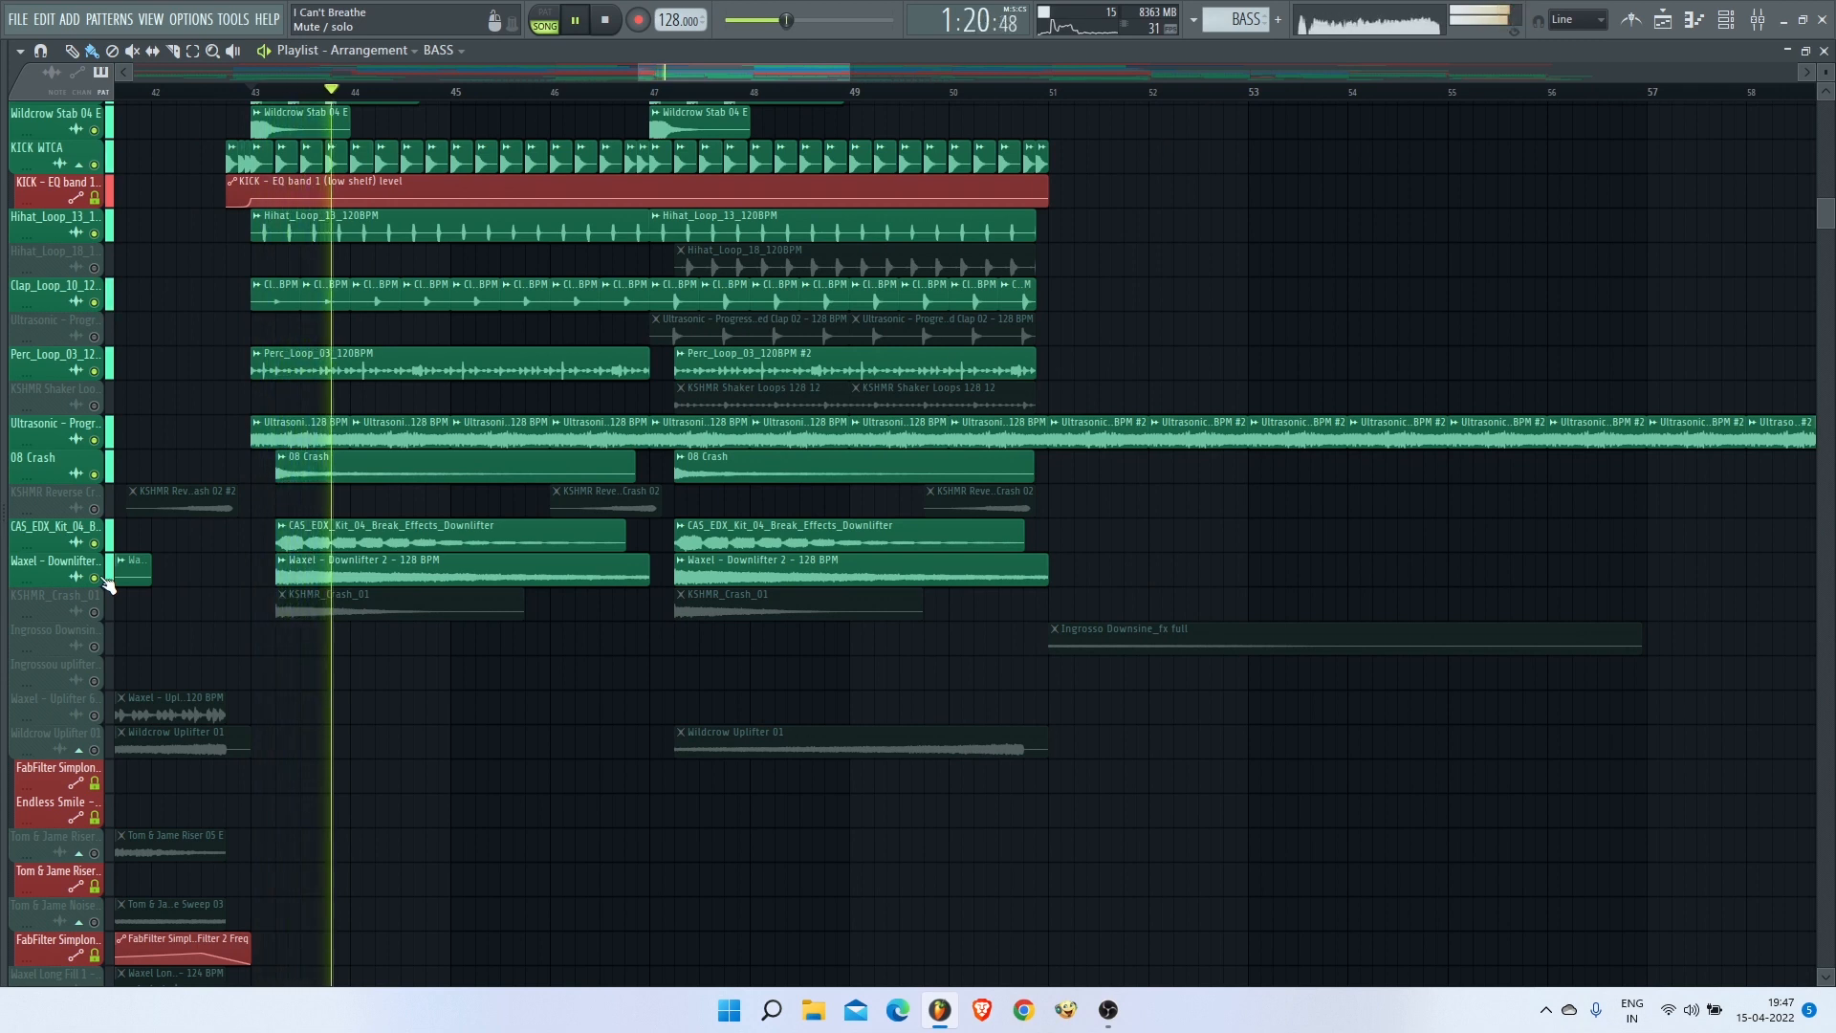
{"action": "key", "text": "space"}
{"action": "left_click", "coordinate": [95, 613]}
{"action": "key", "text": "space"}
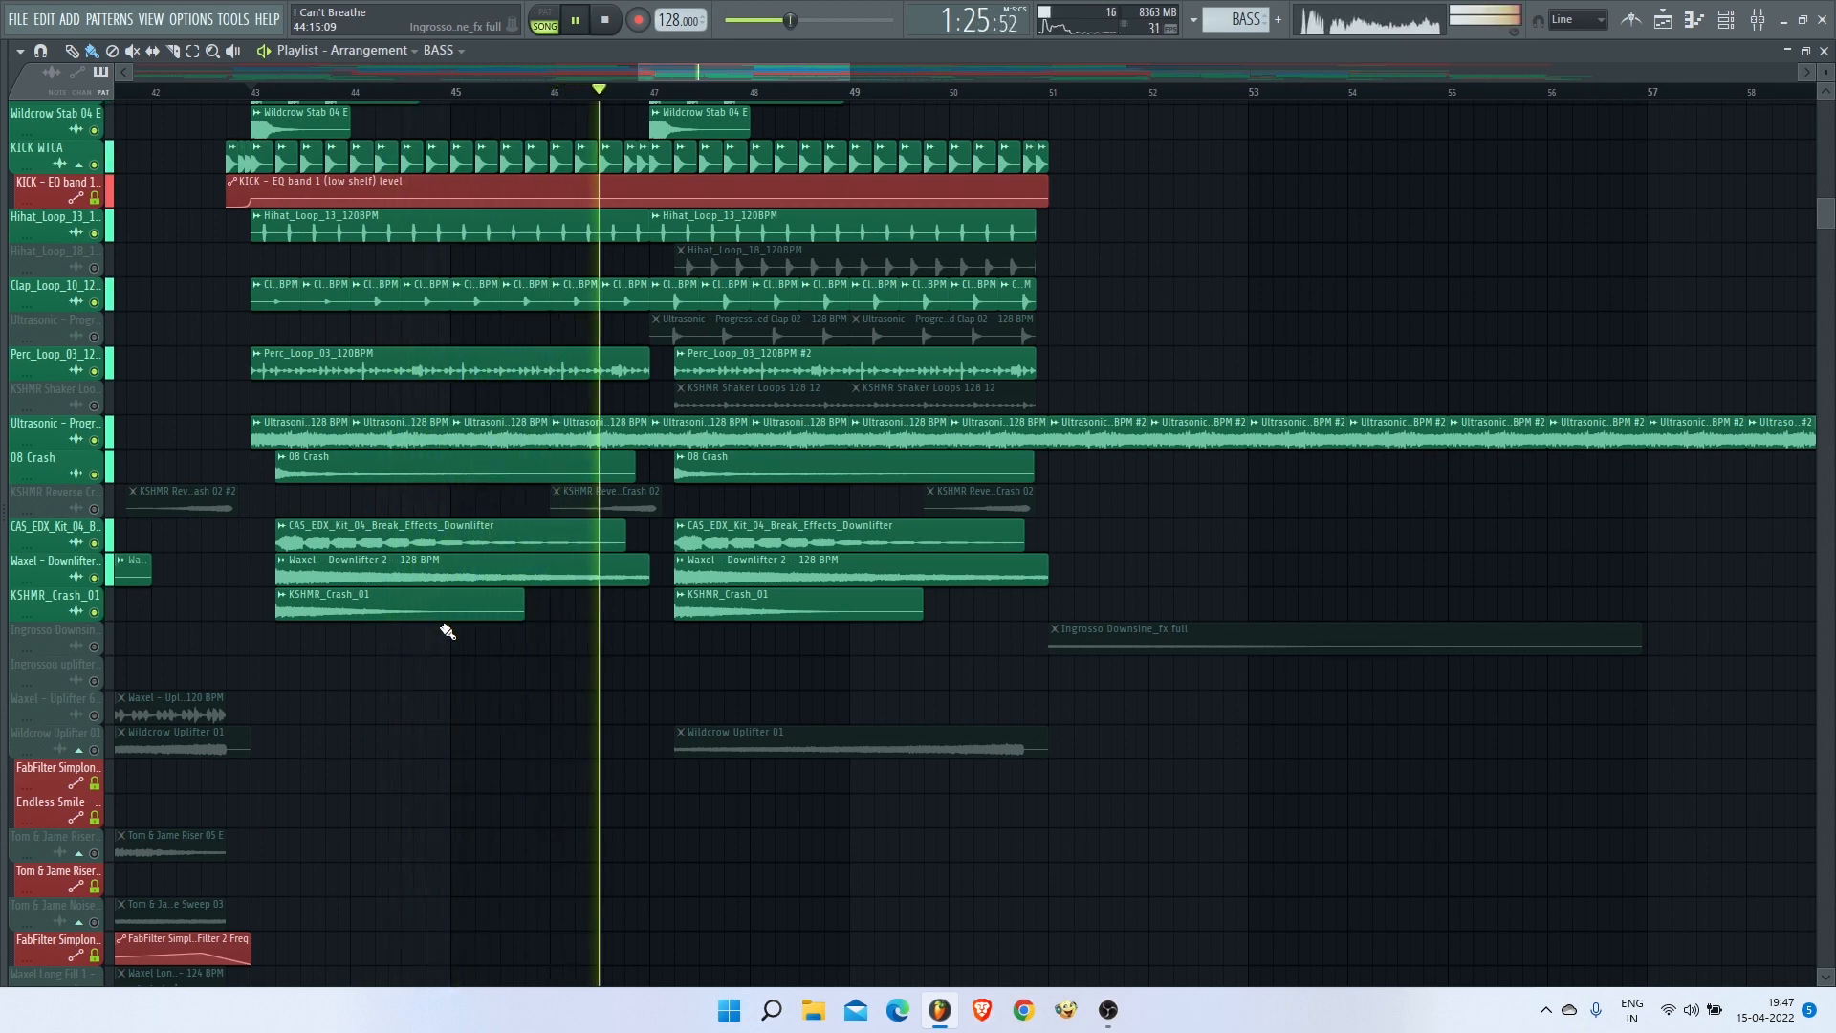
Step: Unmute the KSHMR Reverse Crash, Hihat_Loop_18, Ultrasonic clap and KSHMR Shaker tracks and play into the drop's second half
{"action": "key", "text": "space"}
{"action": "scroll", "coordinate": [591, 624], "scroll_direction": "up", "scroll_amount": 2}
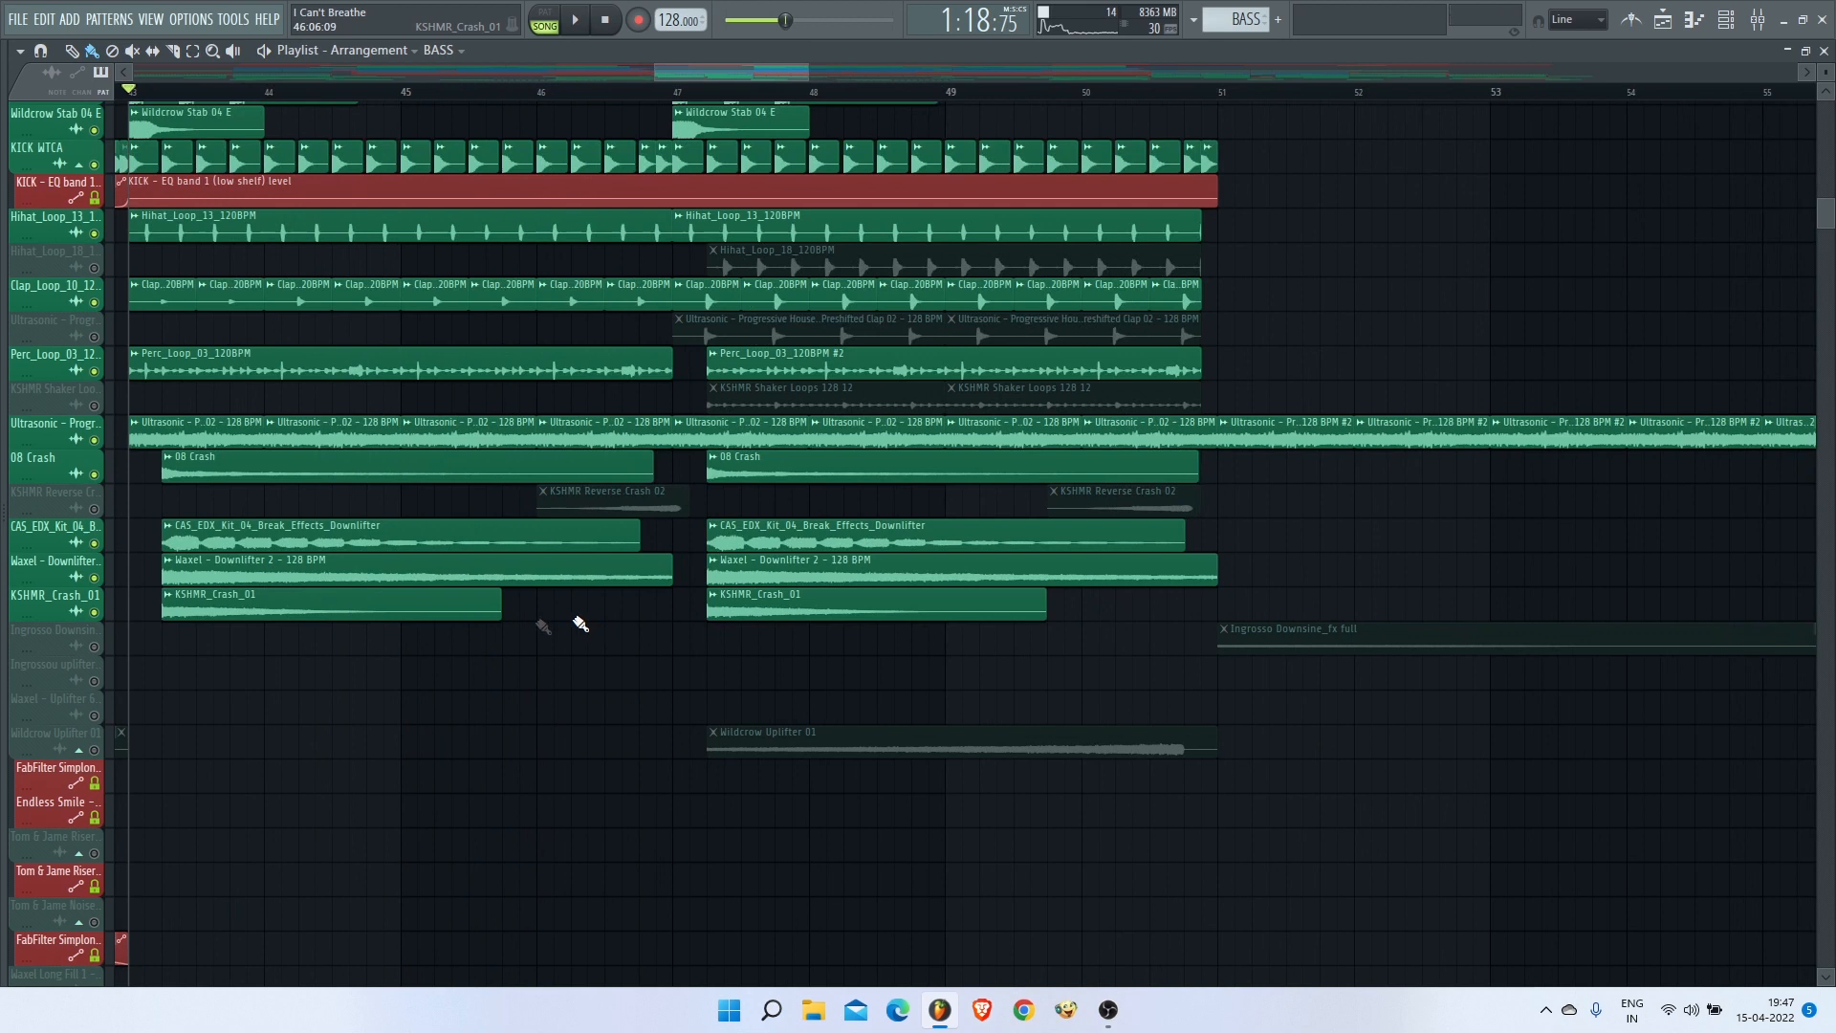
{"action": "left_click", "coordinate": [95, 508]}
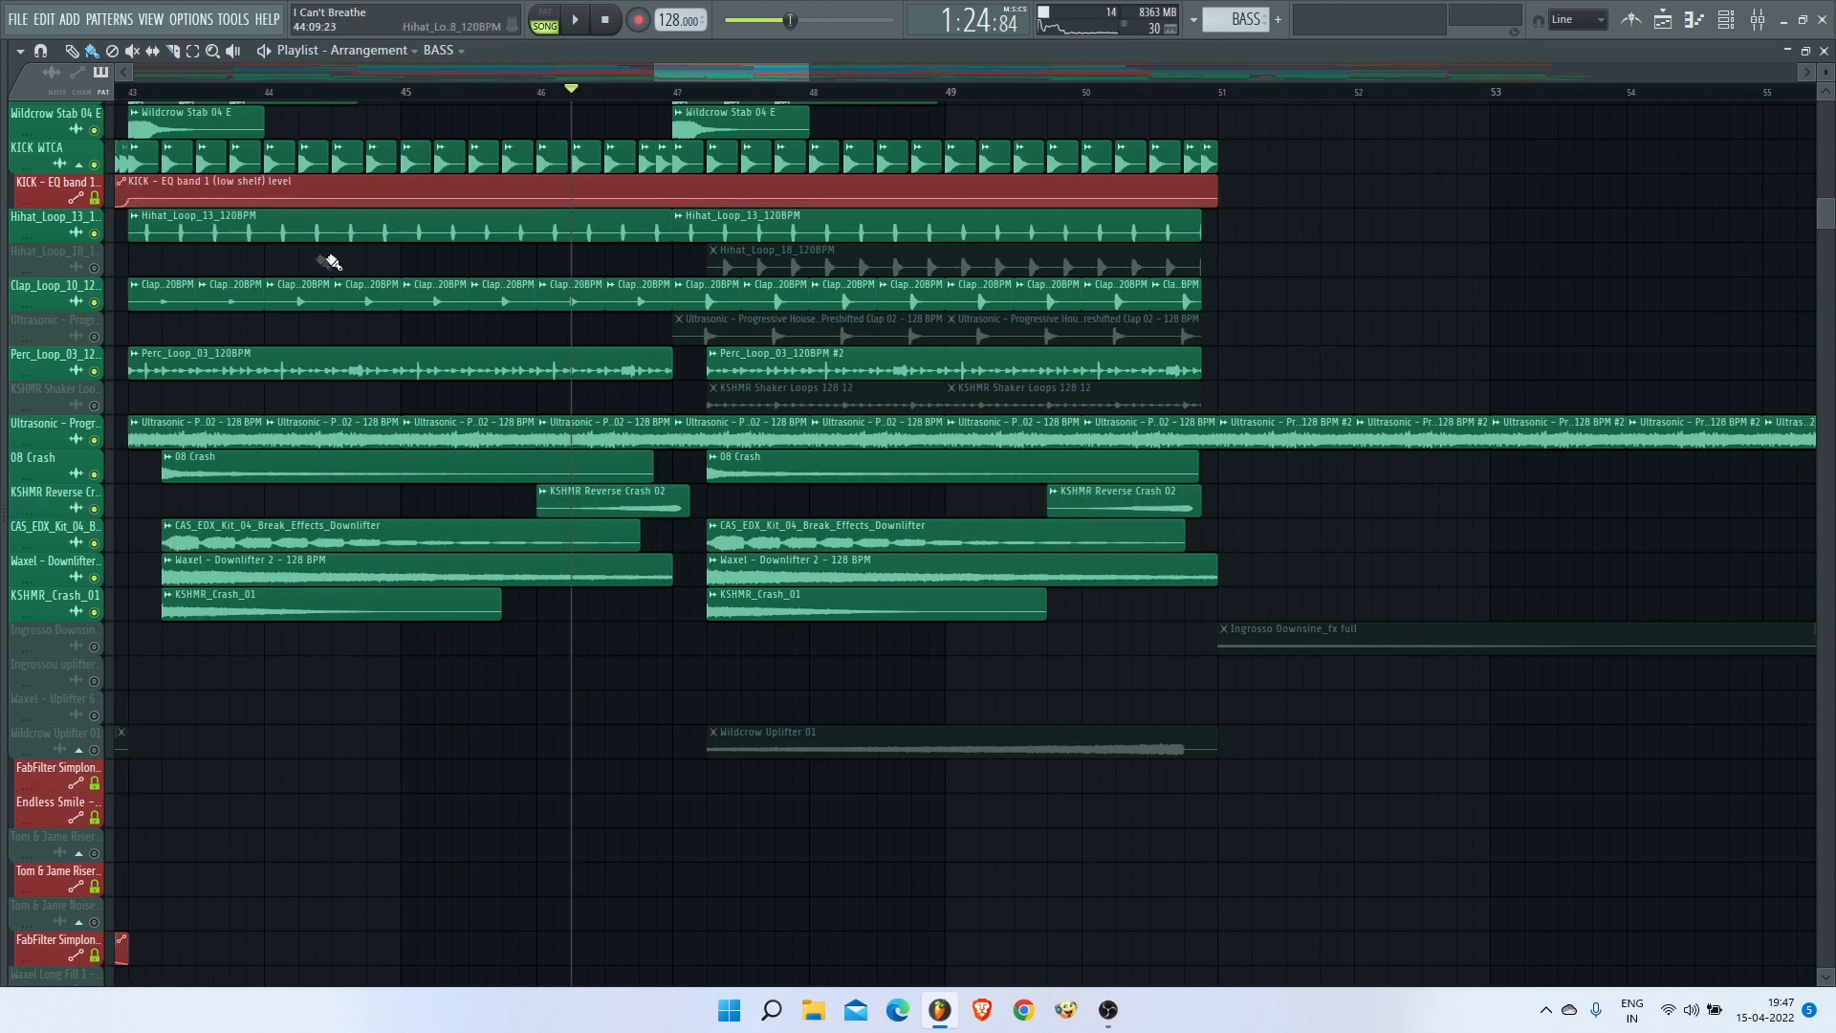
{"action": "left_click", "coordinate": [100, 269]}
{"action": "left_click", "coordinate": [99, 337]}
{"action": "left_click", "coordinate": [99, 404]}
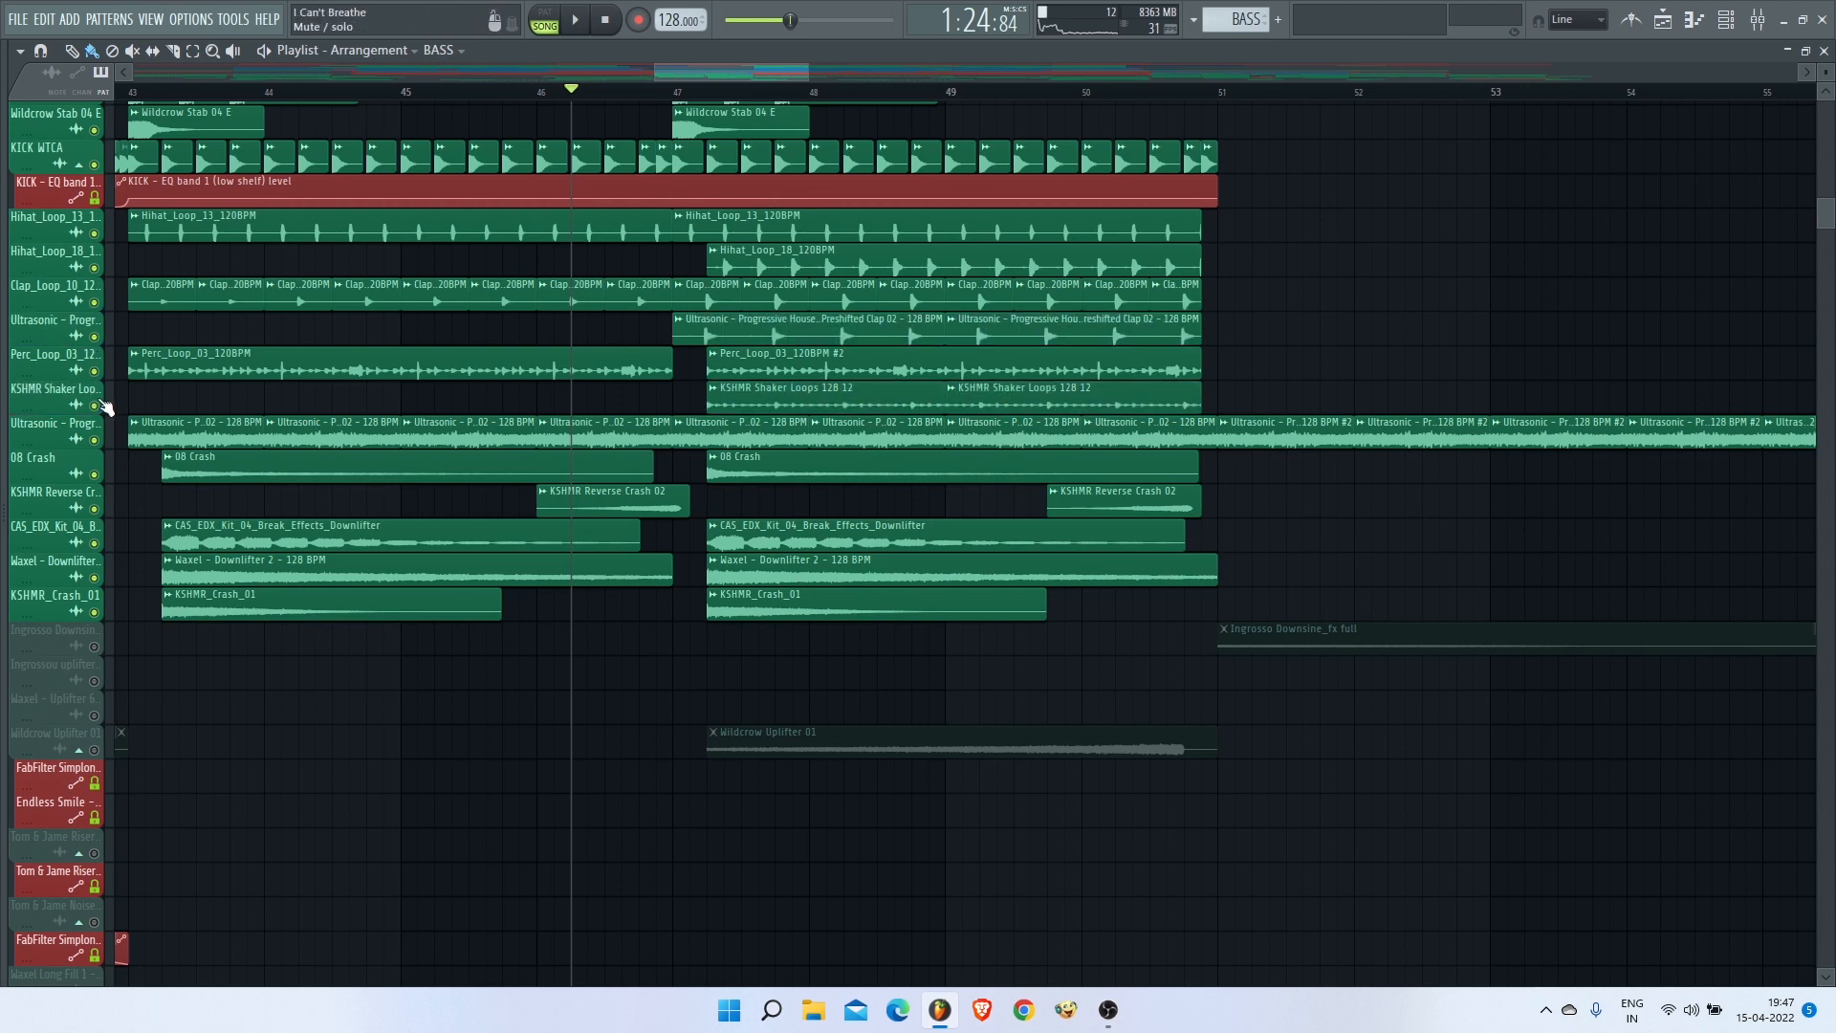
{"action": "key", "text": "space"}
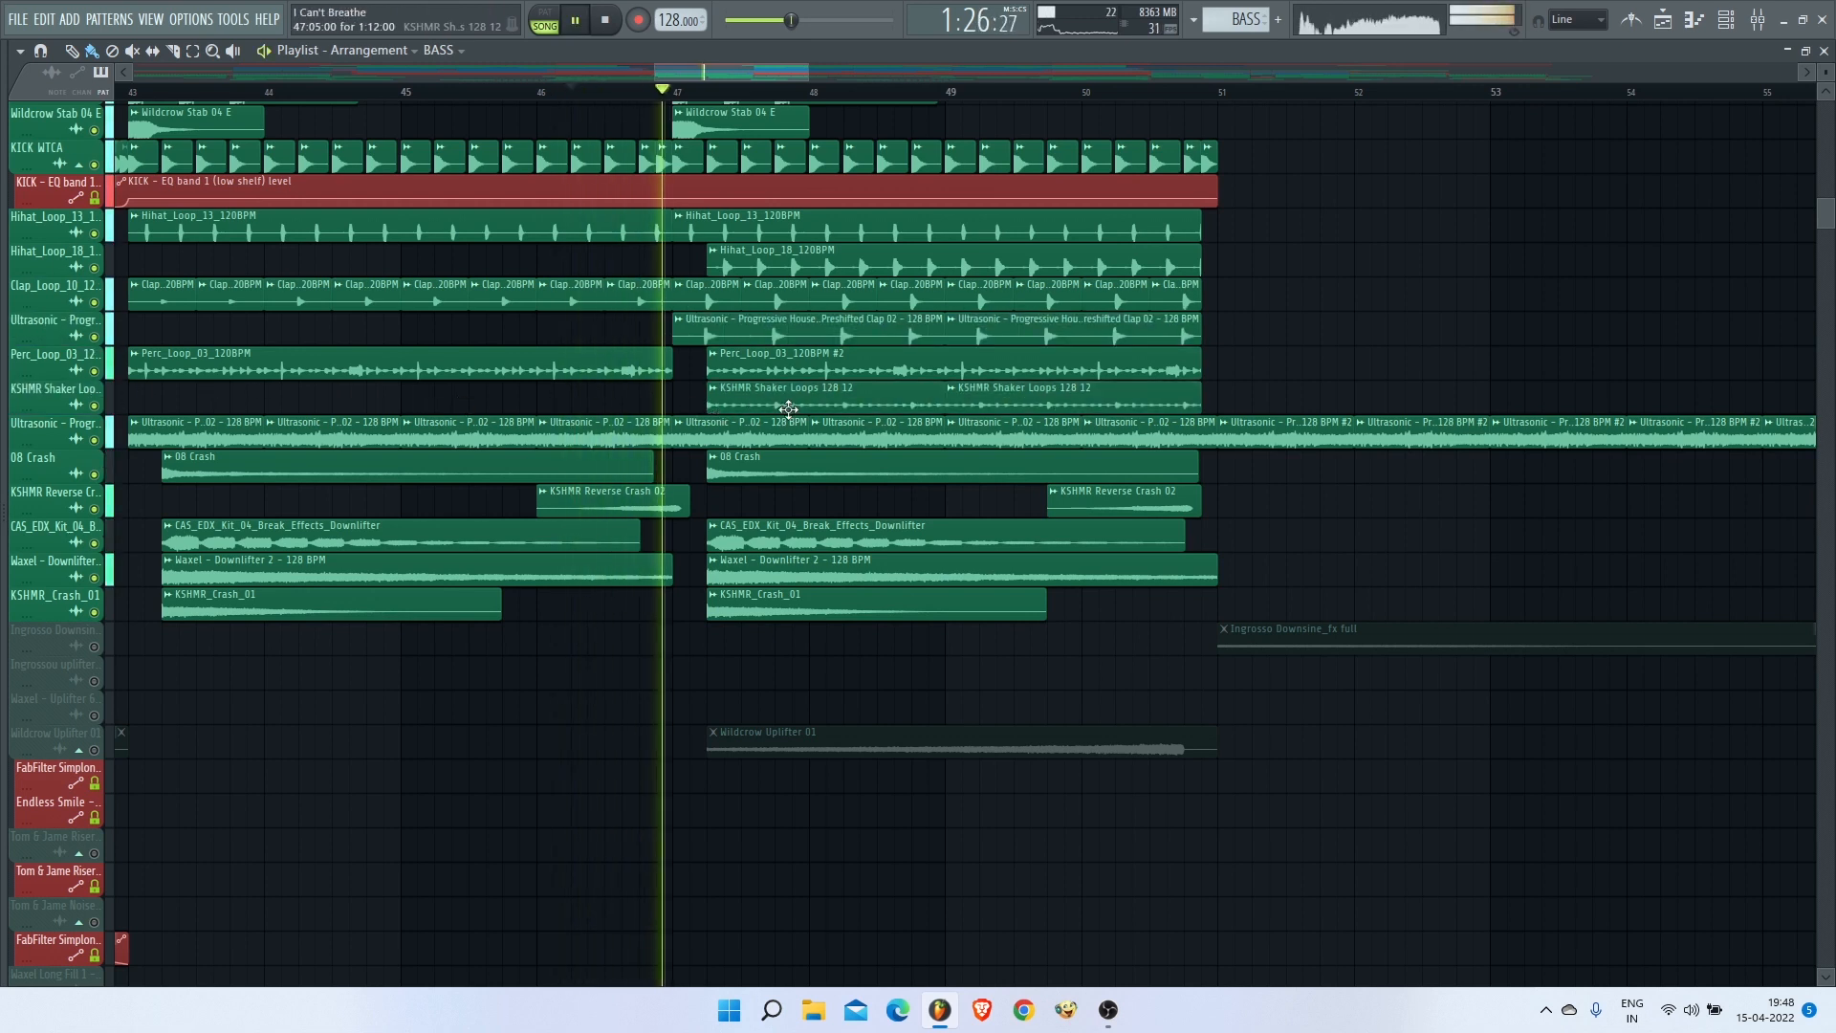
Step: Unmute the Wildcrow Uplifter 01 track during playback, listen past the end of the drop and stop
{"action": "scroll", "coordinate": [809, 410], "scroll_direction": "down", "scroll_amount": 4}
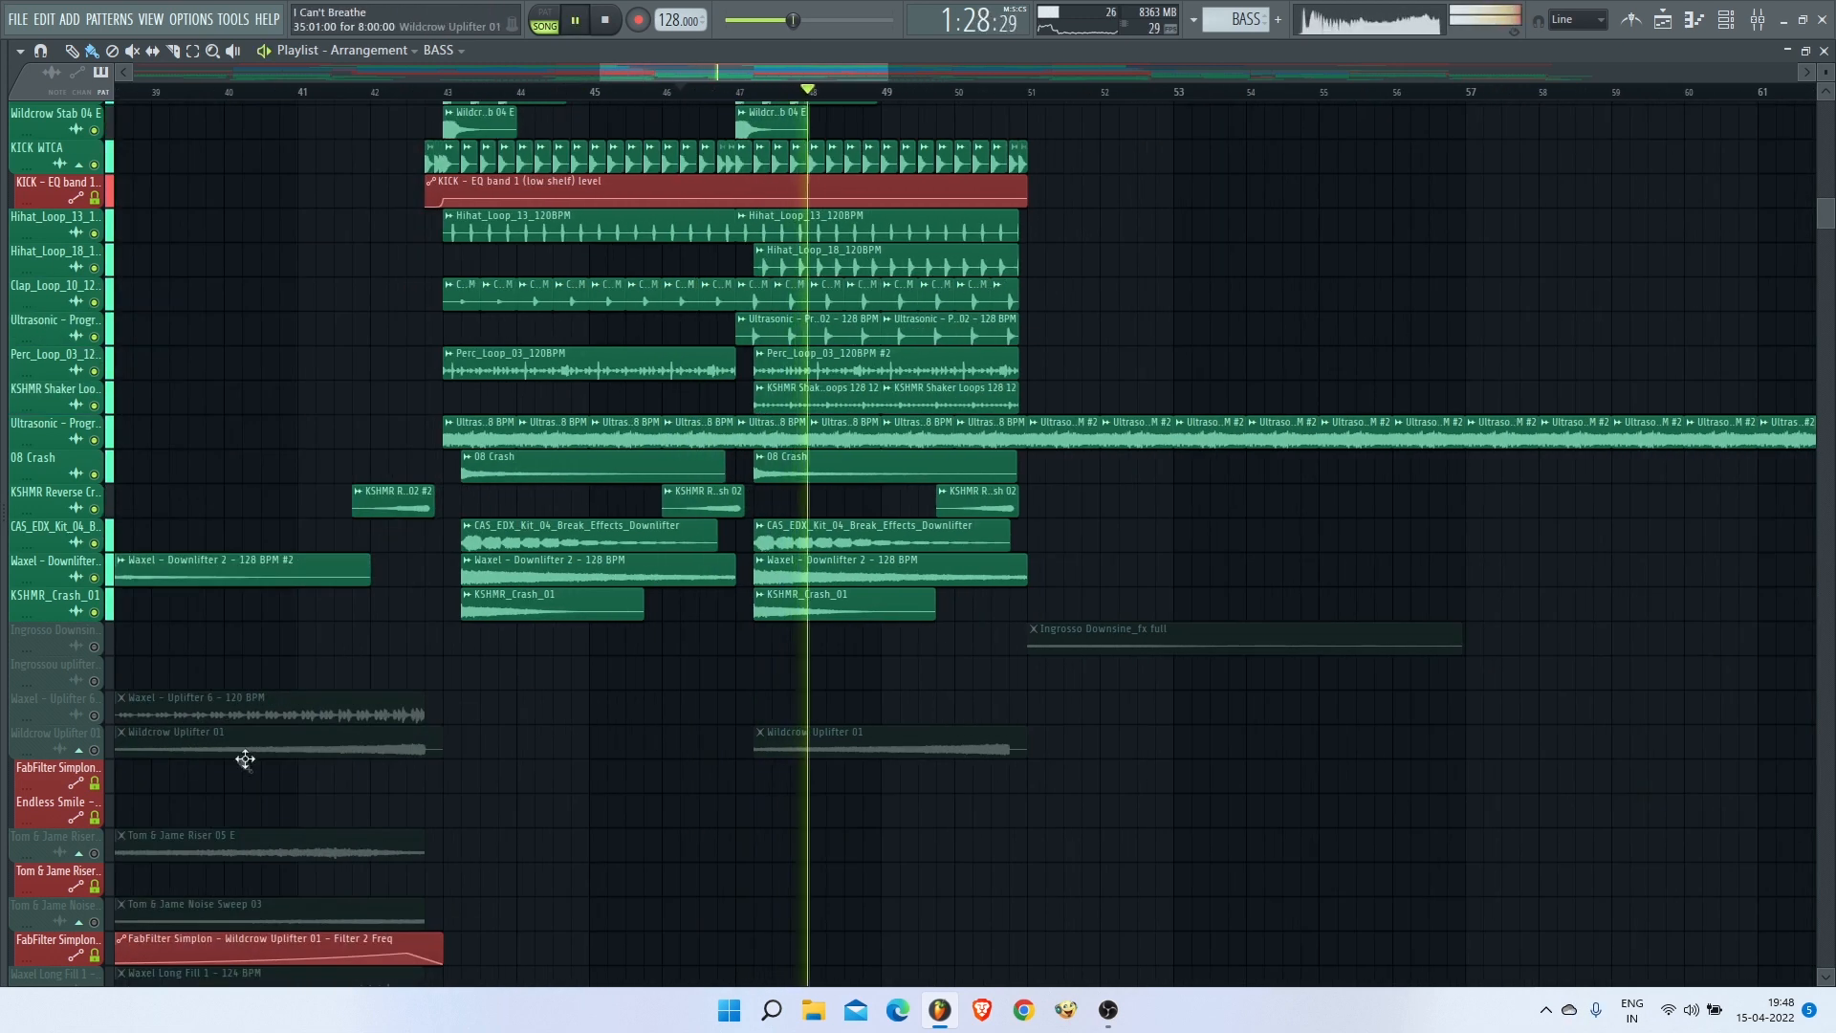
{"action": "left_click", "coordinate": [106, 751]}
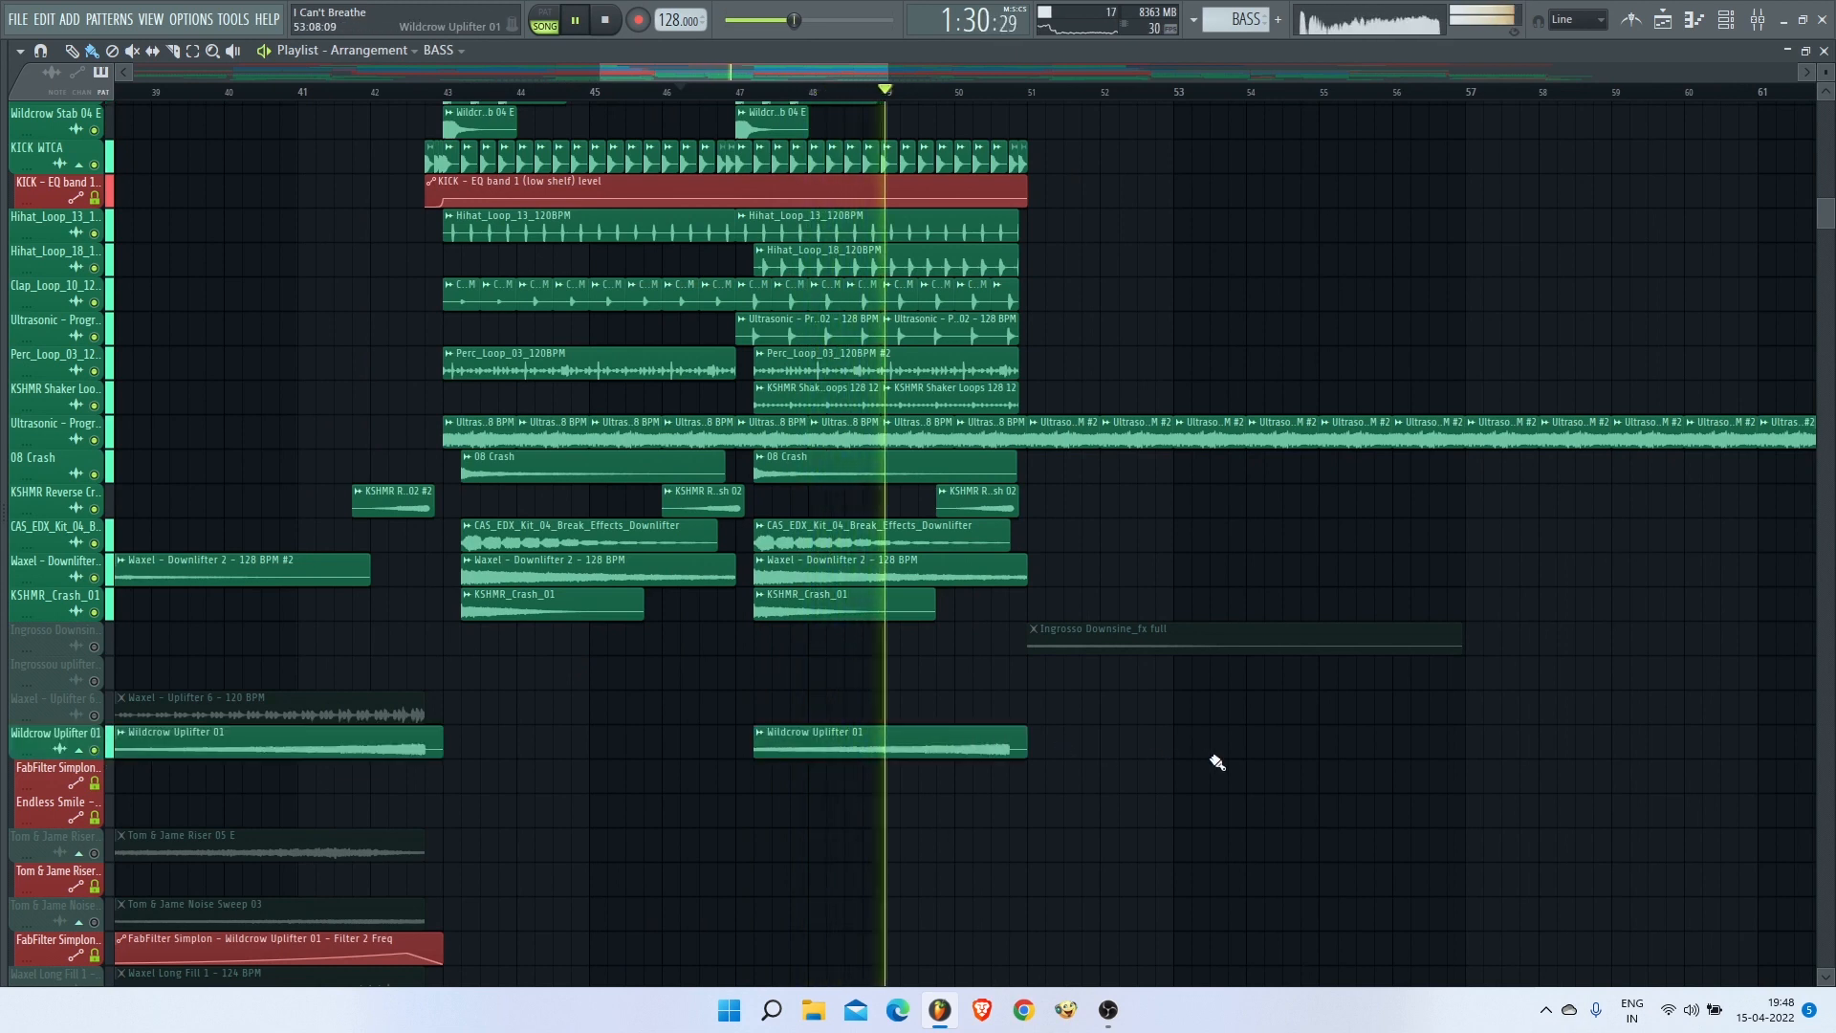
{"action": "scroll", "coordinate": [1214, 760], "scroll_direction": "up", "scroll_amount": 2}
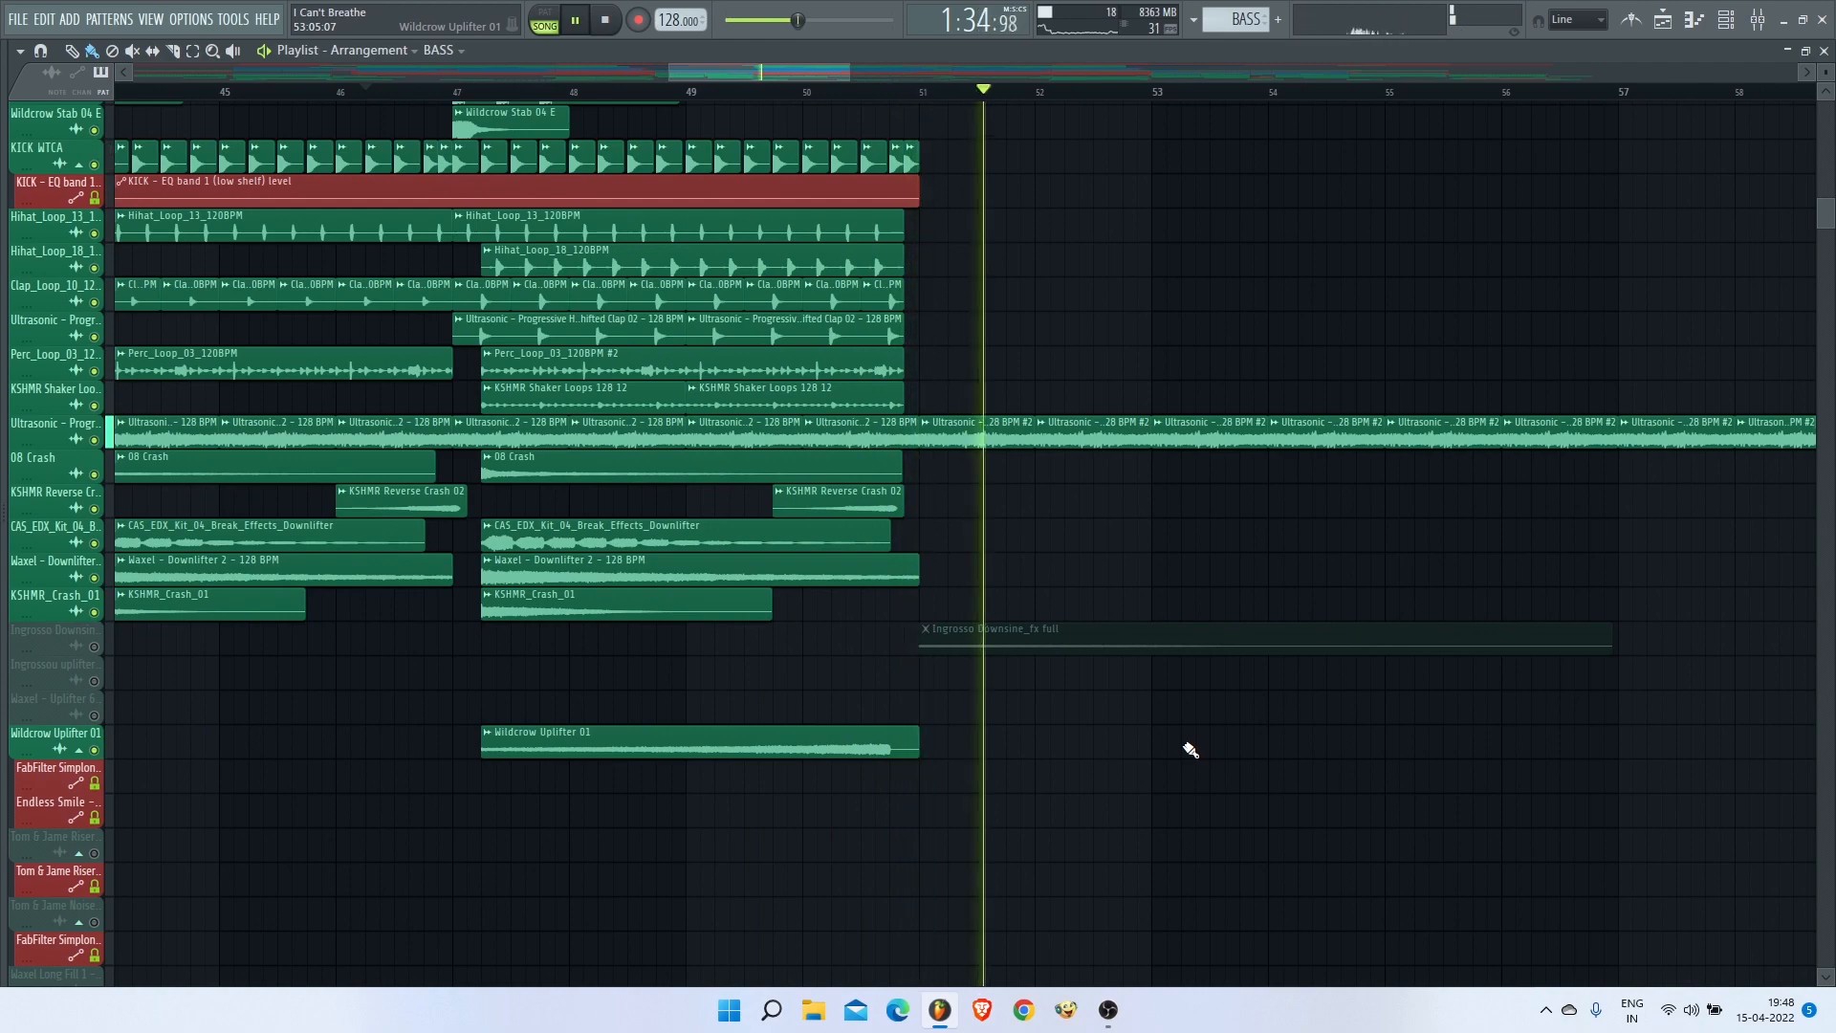
{"action": "key", "text": "space"}
Step: Examine the arrangement after the first drop, from the vocal and ambience tracks down to the drums and effects
{"action": "scroll", "coordinate": [1320, 513], "scroll_direction": "down", "scroll_amount": 4}
{"action": "scroll", "coordinate": [594, 185], "scroll_direction": "up", "scroll_amount": 8}
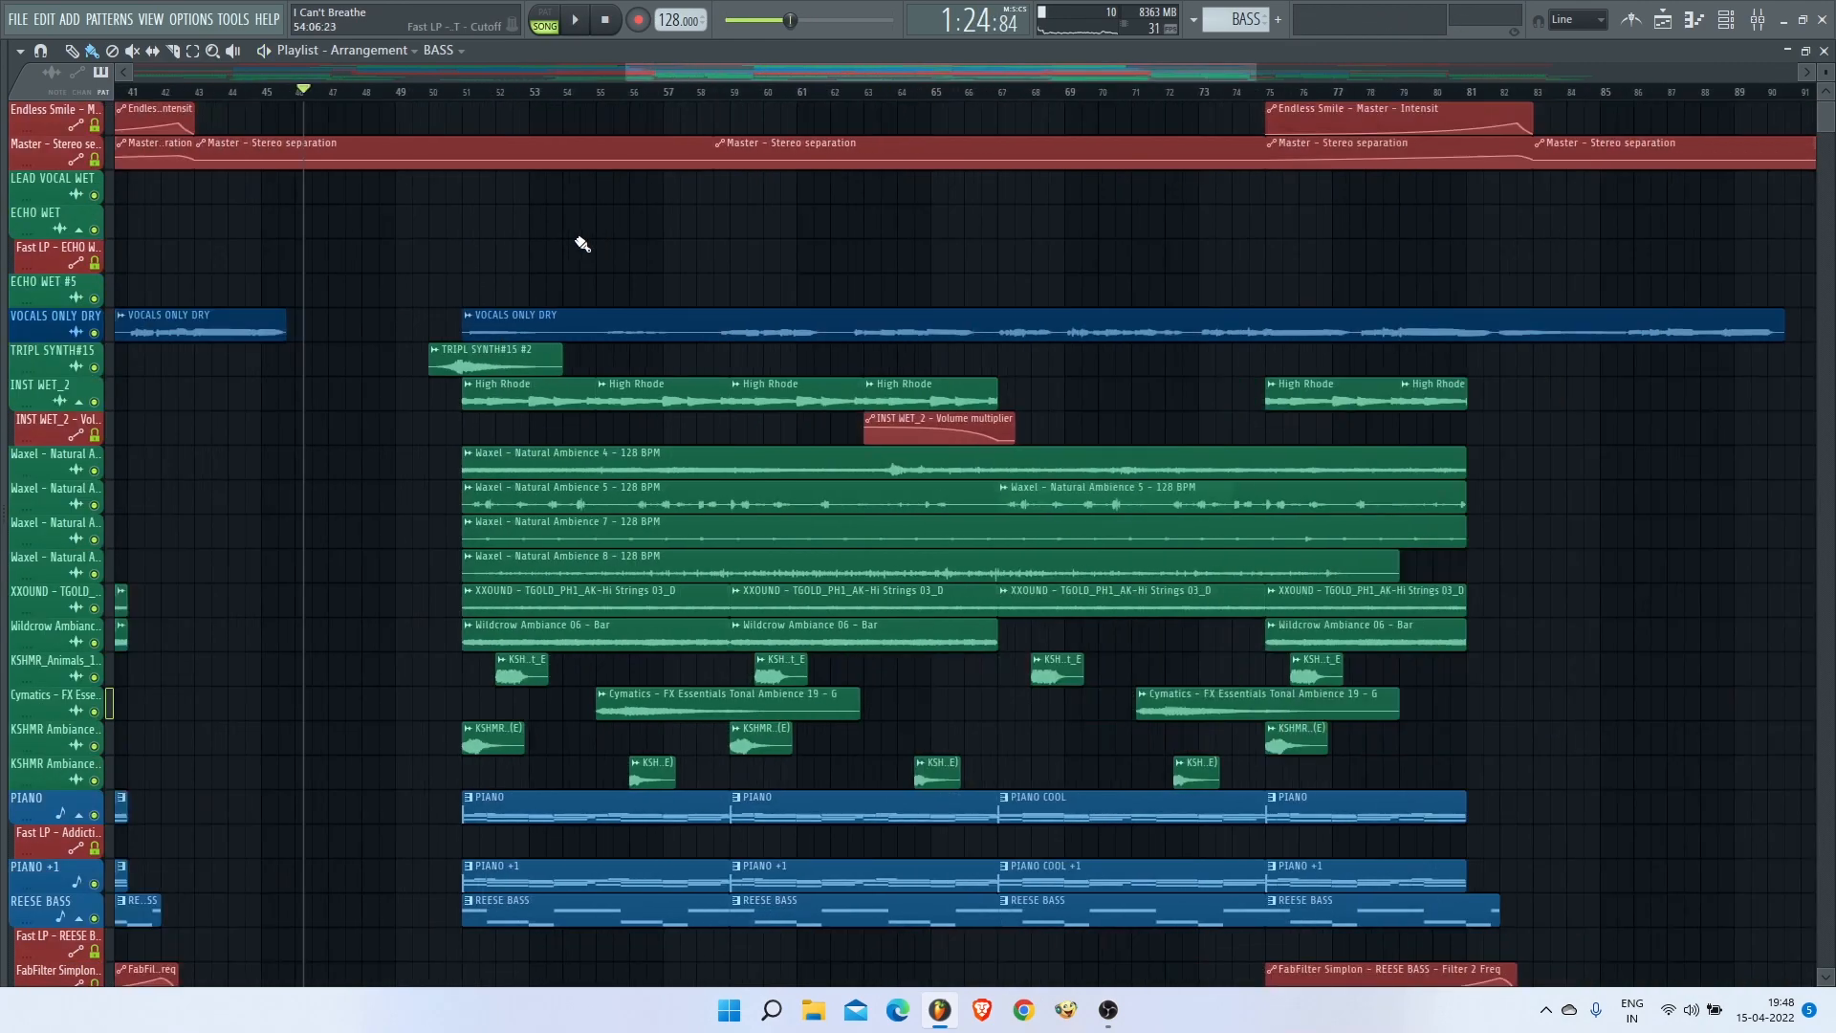
{"action": "scroll", "coordinate": [746, 234], "scroll_direction": "down", "scroll_amount": 10}
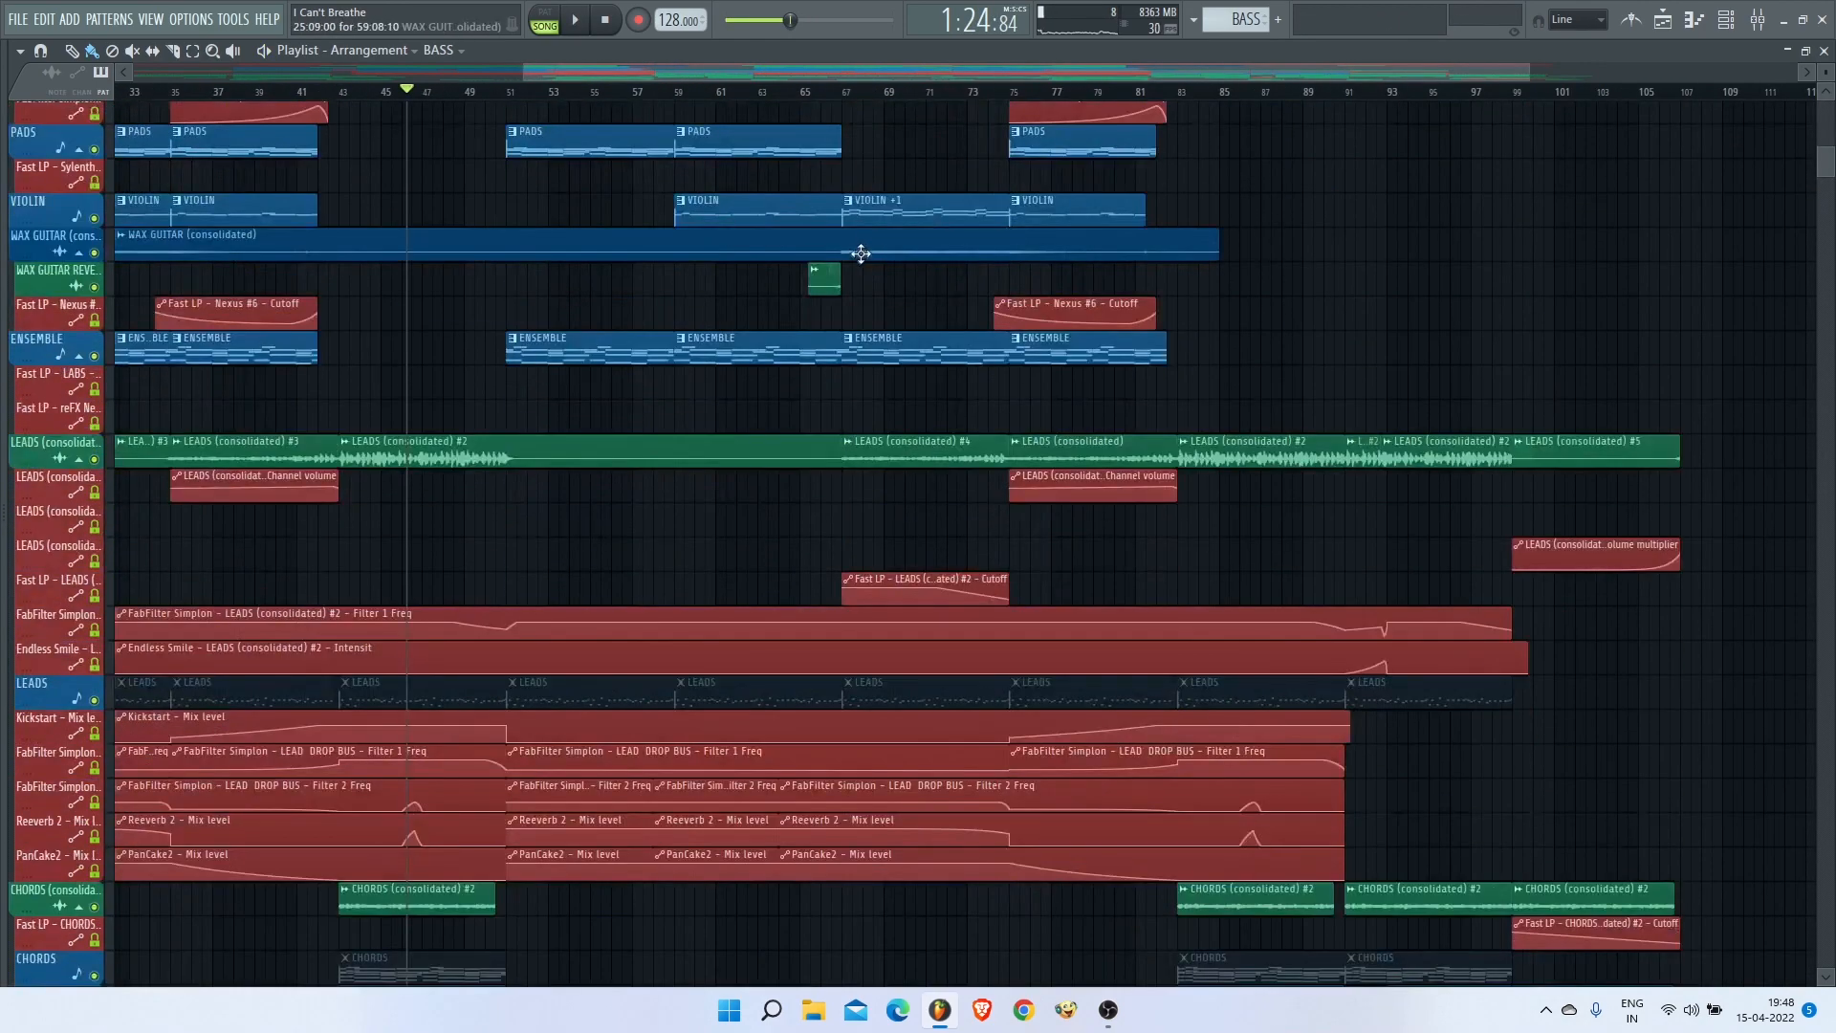
{"action": "scroll", "coordinate": [861, 252], "scroll_direction": "up", "scroll_amount": 2, "text": "ctrl"}
{"action": "scroll", "coordinate": [771, 349], "scroll_direction": "down", "scroll_amount": 10}
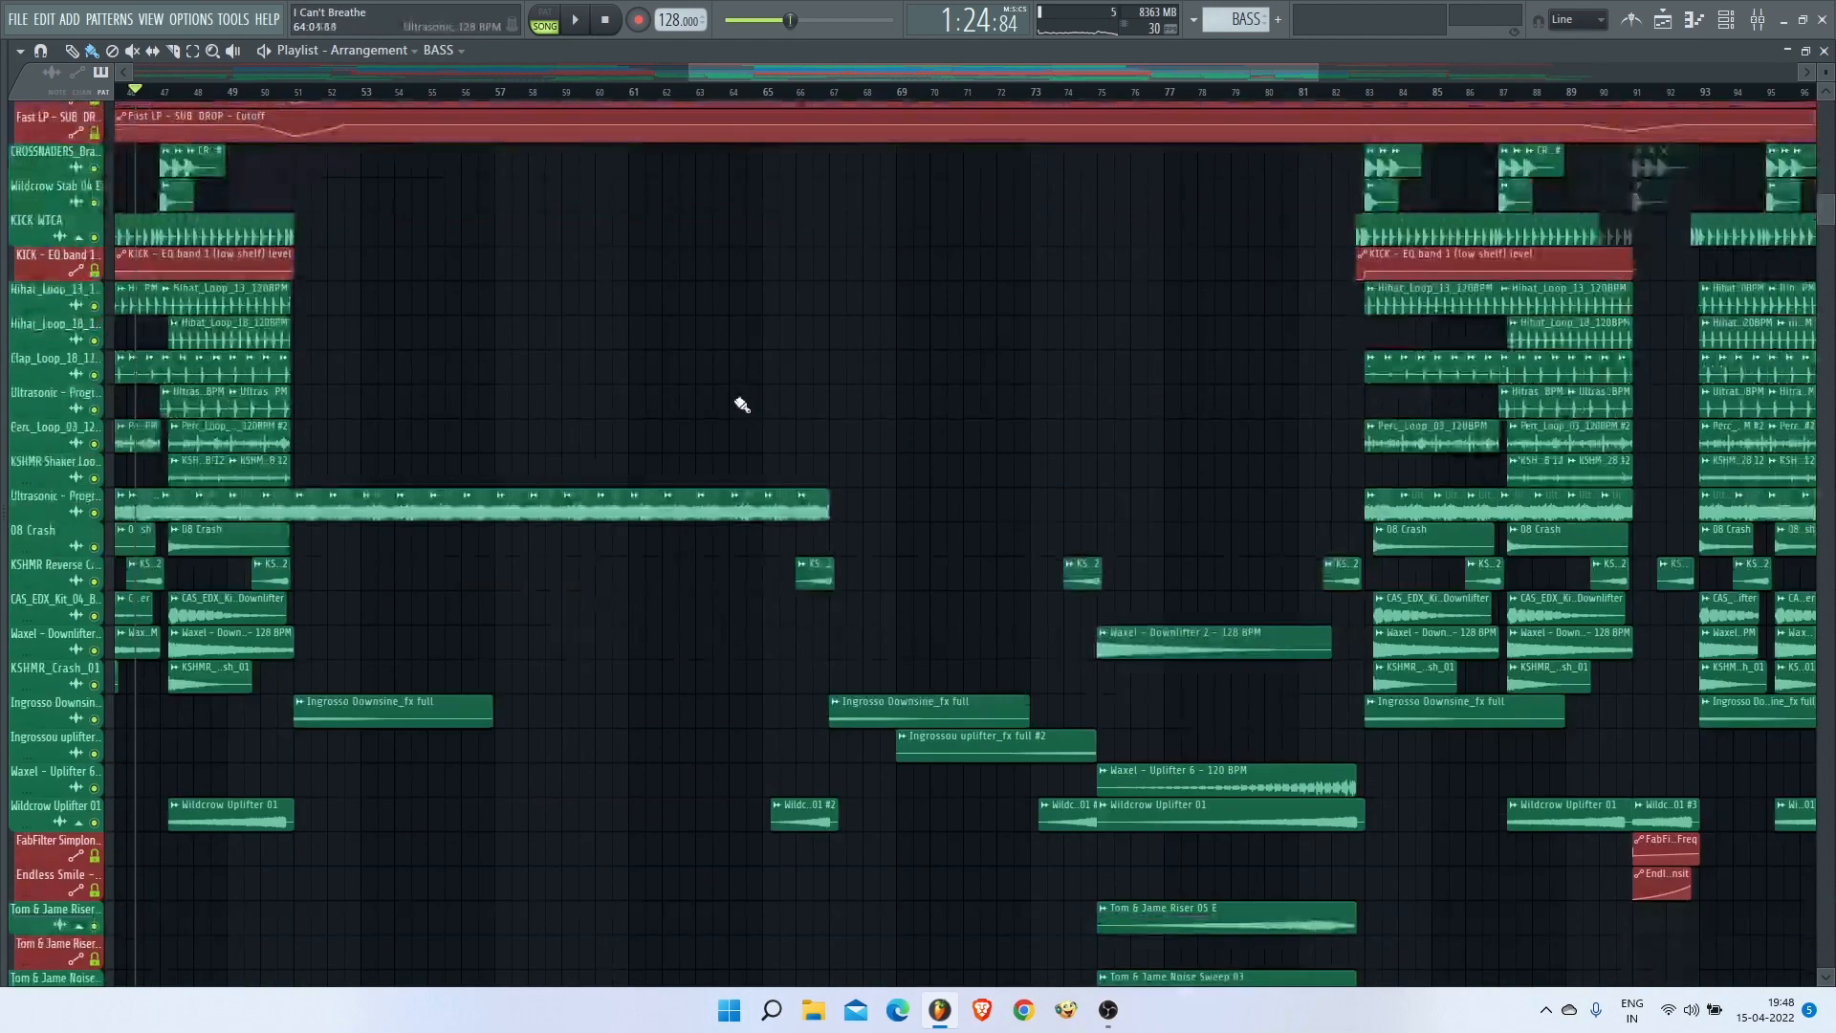
{"action": "scroll", "coordinate": [617, 411], "scroll_direction": "up", "scroll_amount": 5}
{"action": "scroll", "coordinate": [619, 415], "scroll_direction": "up", "scroll_amount": 15}
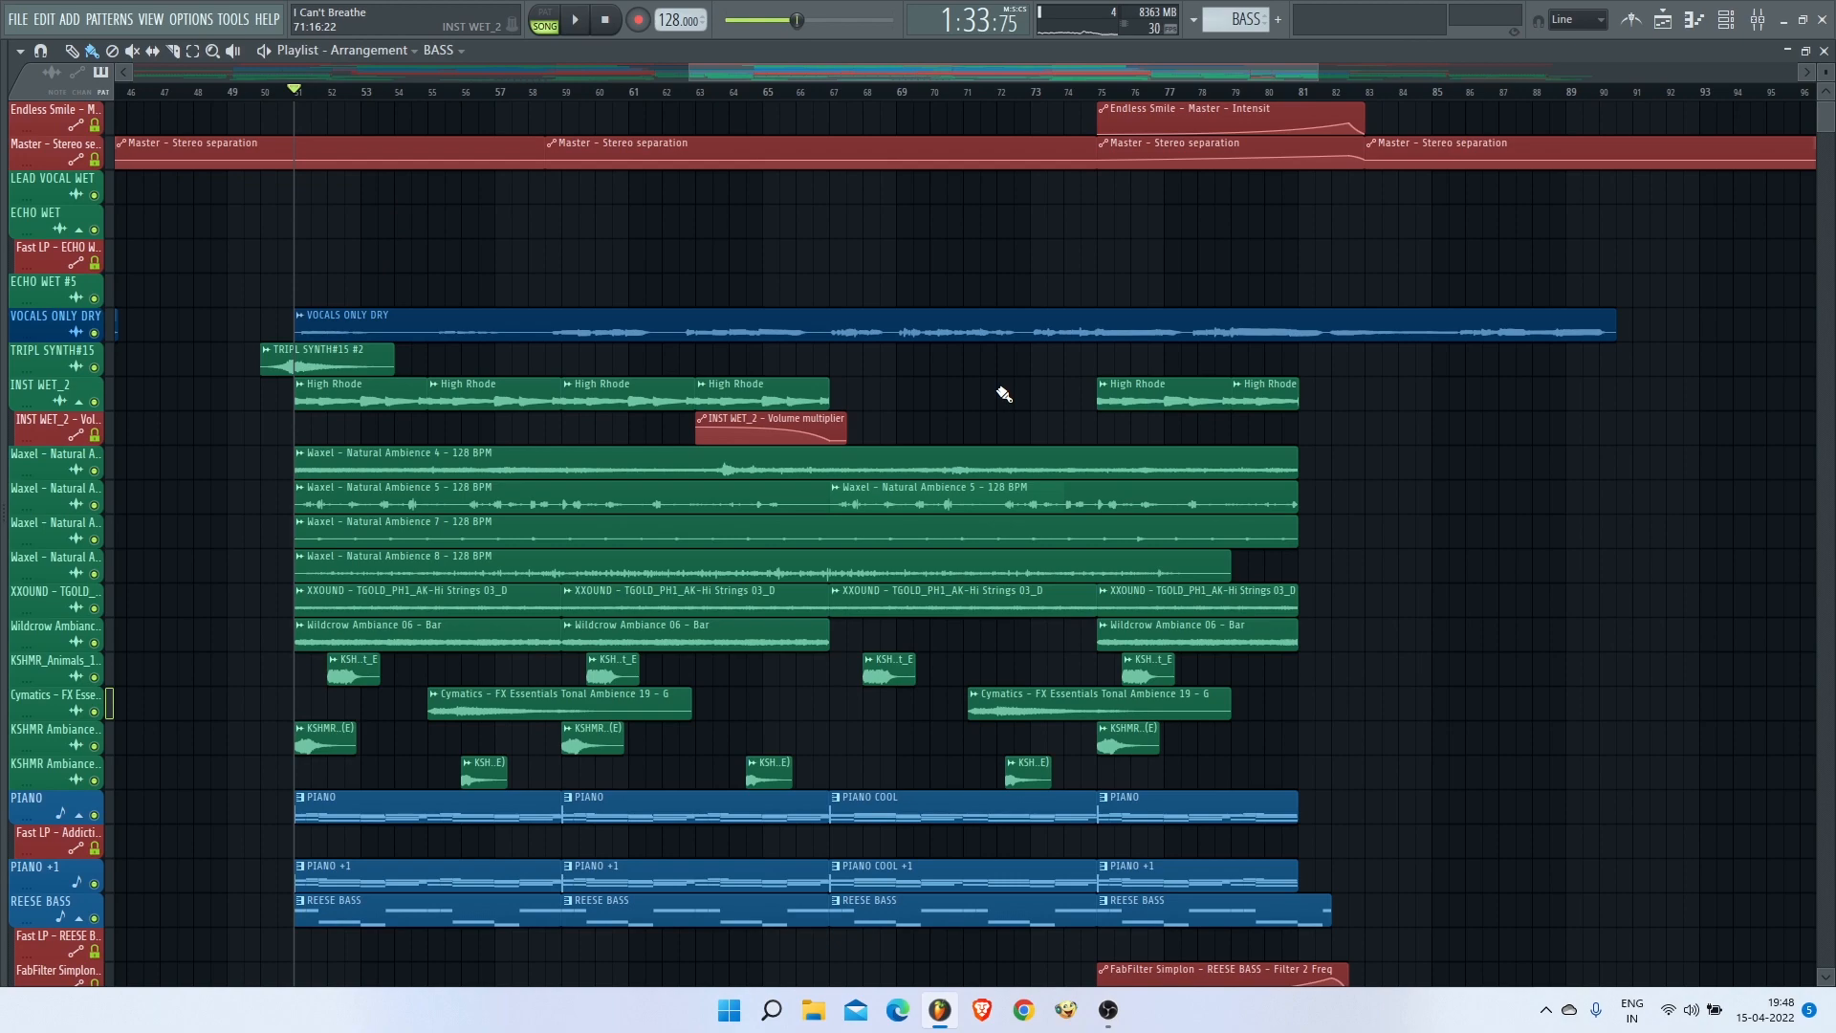
{"action": "scroll", "coordinate": [1003, 394], "scroll_direction": "down", "scroll_amount": 5}
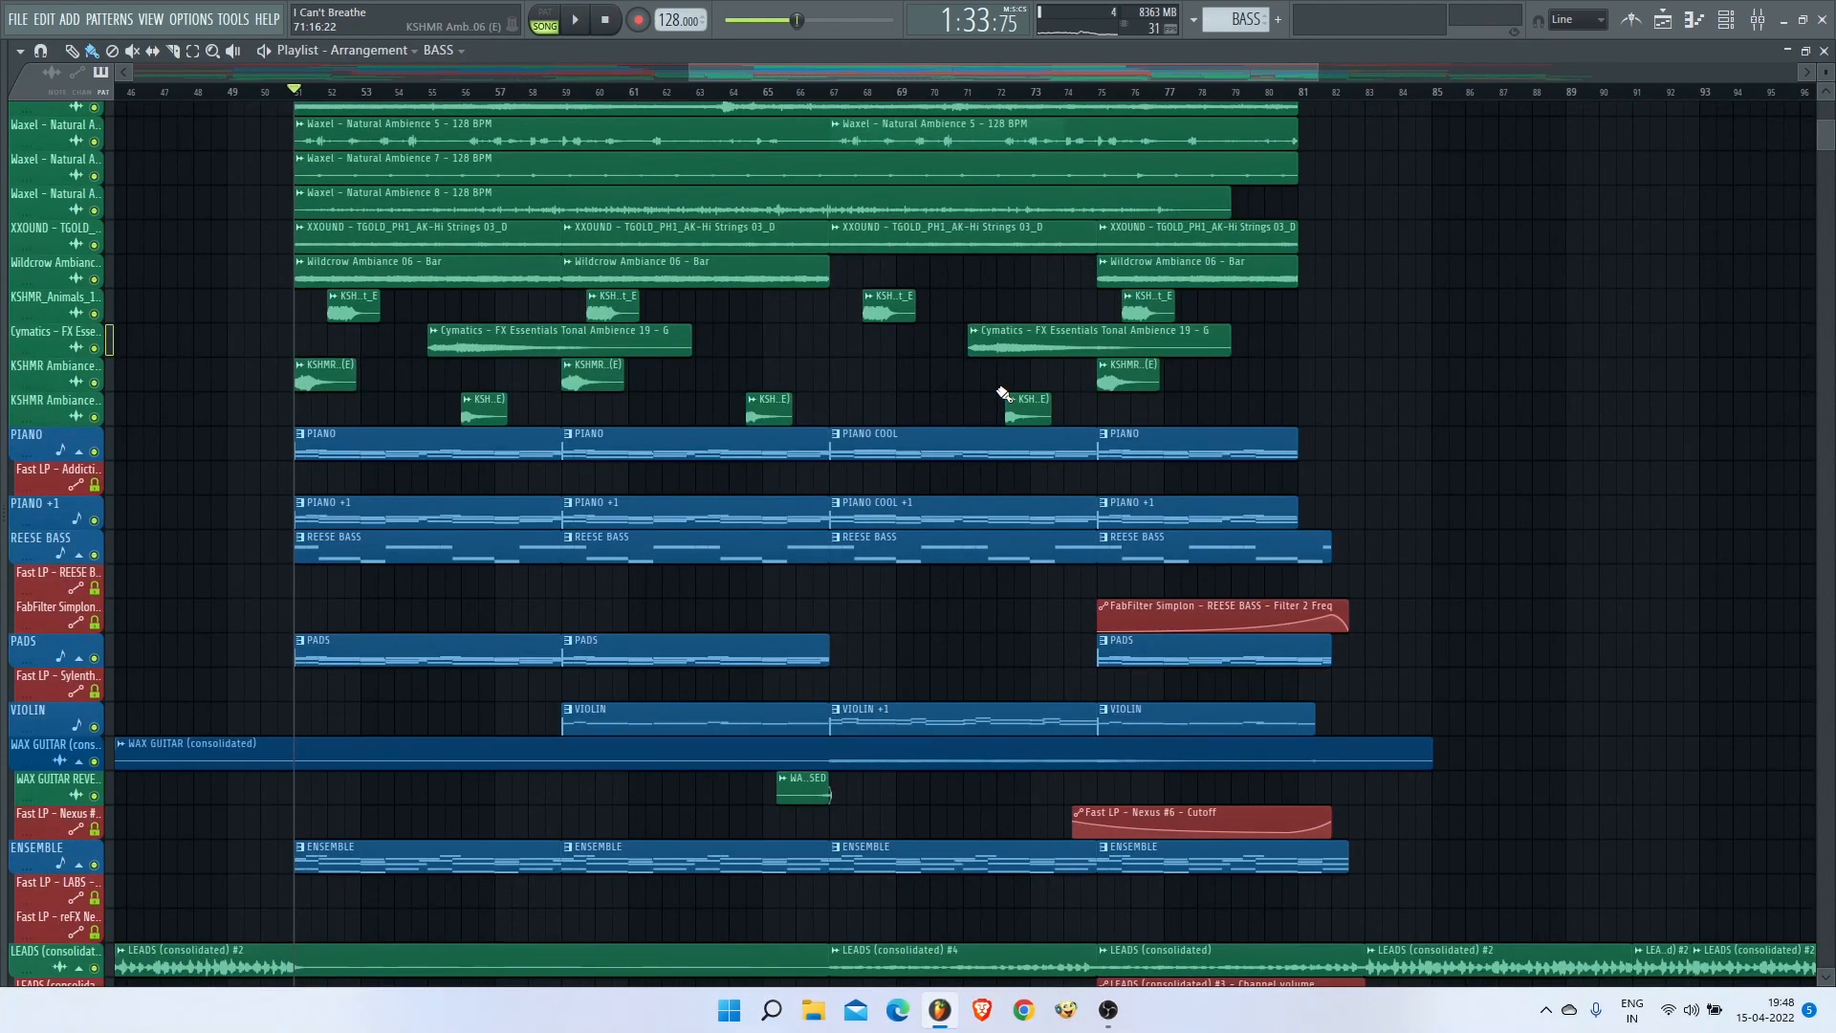
{"action": "scroll", "coordinate": [1003, 394], "scroll_direction": "down", "scroll_amount": 10}
{"action": "scroll", "coordinate": [1291, 389], "scroll_direction": "down", "scroll_amount": 3, "text": "ctrl"}
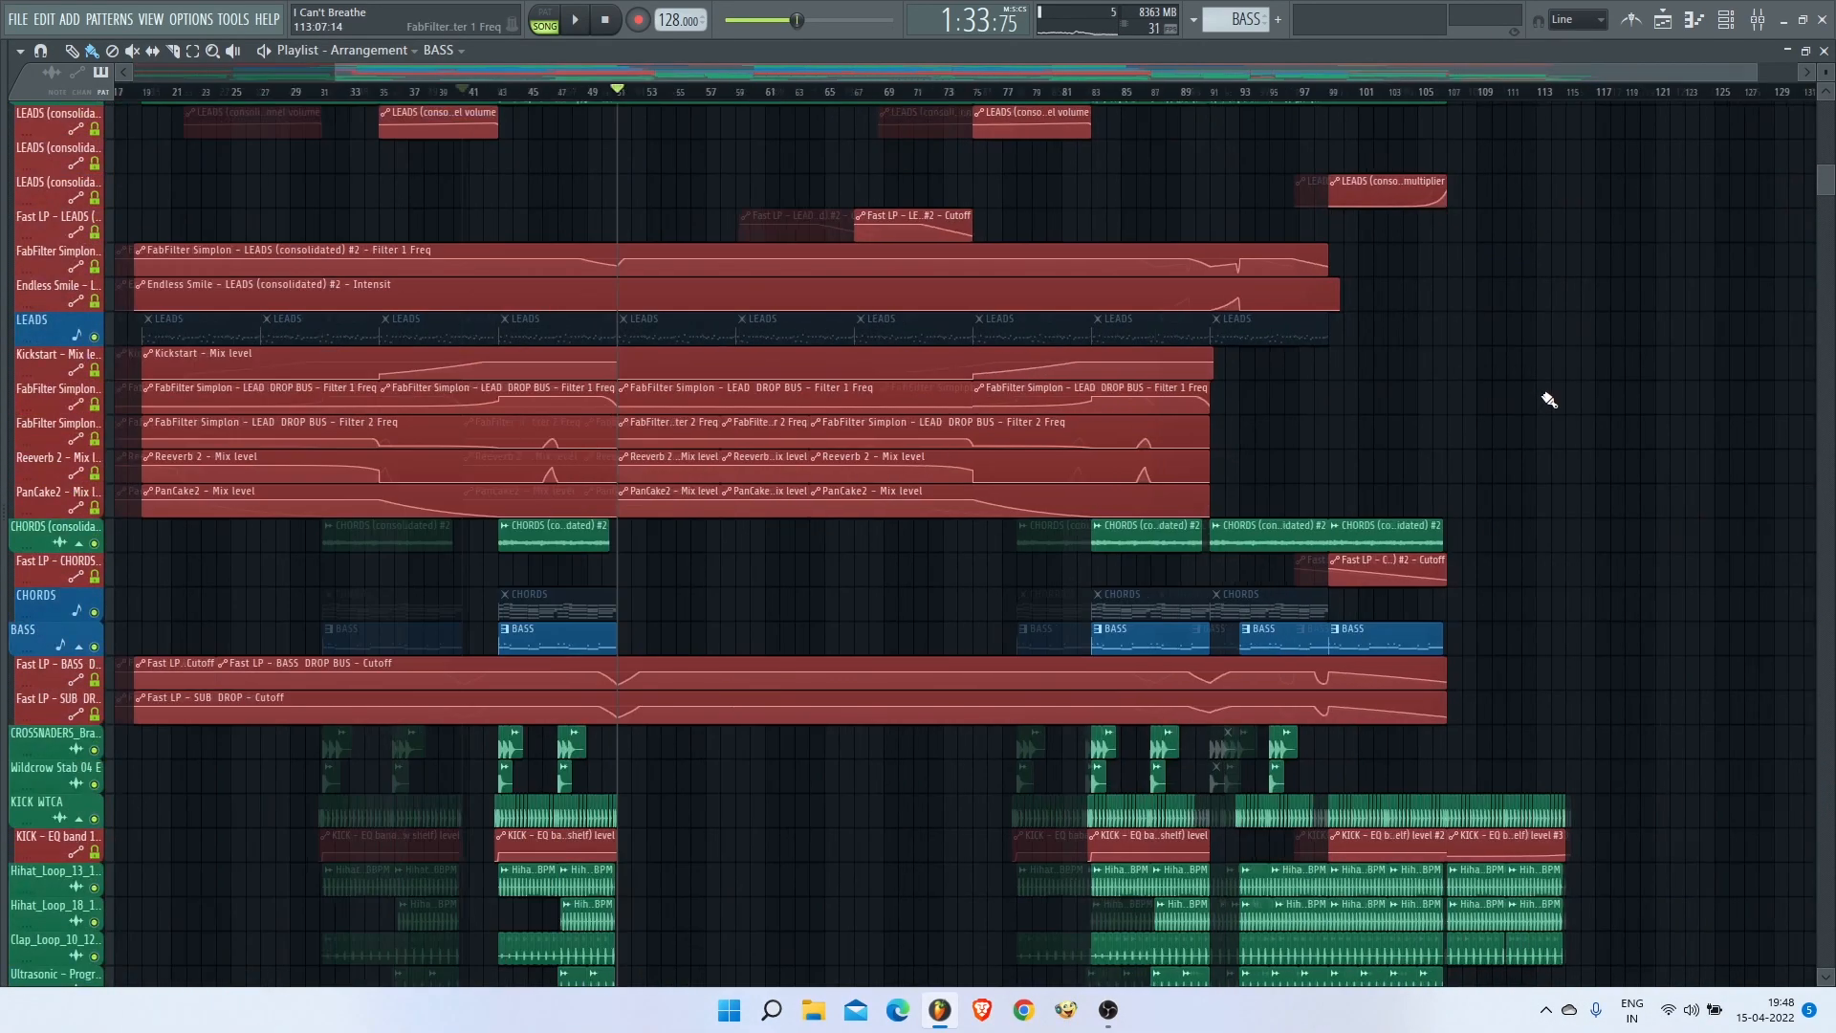
{"action": "scroll", "coordinate": [1190, 399], "scroll_direction": "up", "scroll_amount": 12}
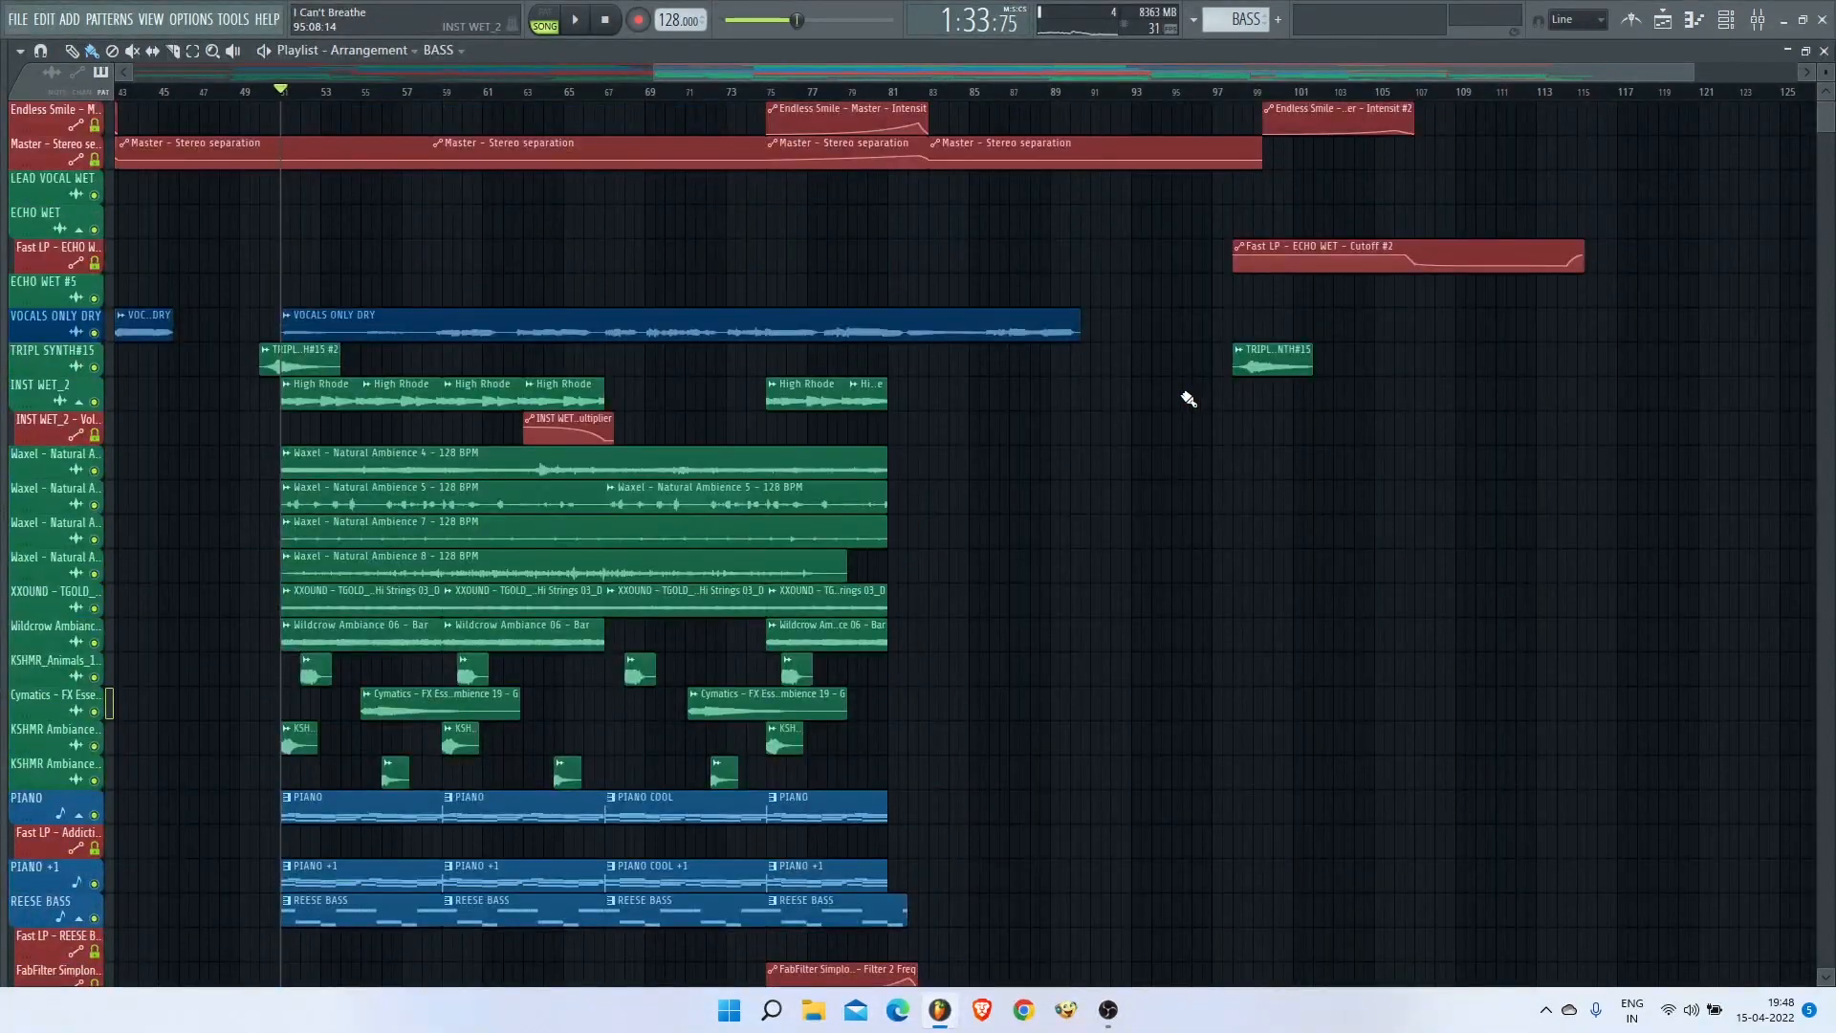
{"action": "scroll", "coordinate": [1189, 399], "scroll_direction": "down", "scroll_amount": 11}
{"action": "scroll", "coordinate": [842, 380], "scroll_direction": "up", "scroll_amount": 11}
Step: Play the section after the first drop from bar 51 and run the macro that switches smart disable for all plugins
{"action": "key", "text": "space"}
{"action": "scroll", "coordinate": [569, 371], "scroll_direction": "down", "scroll_amount": 2}
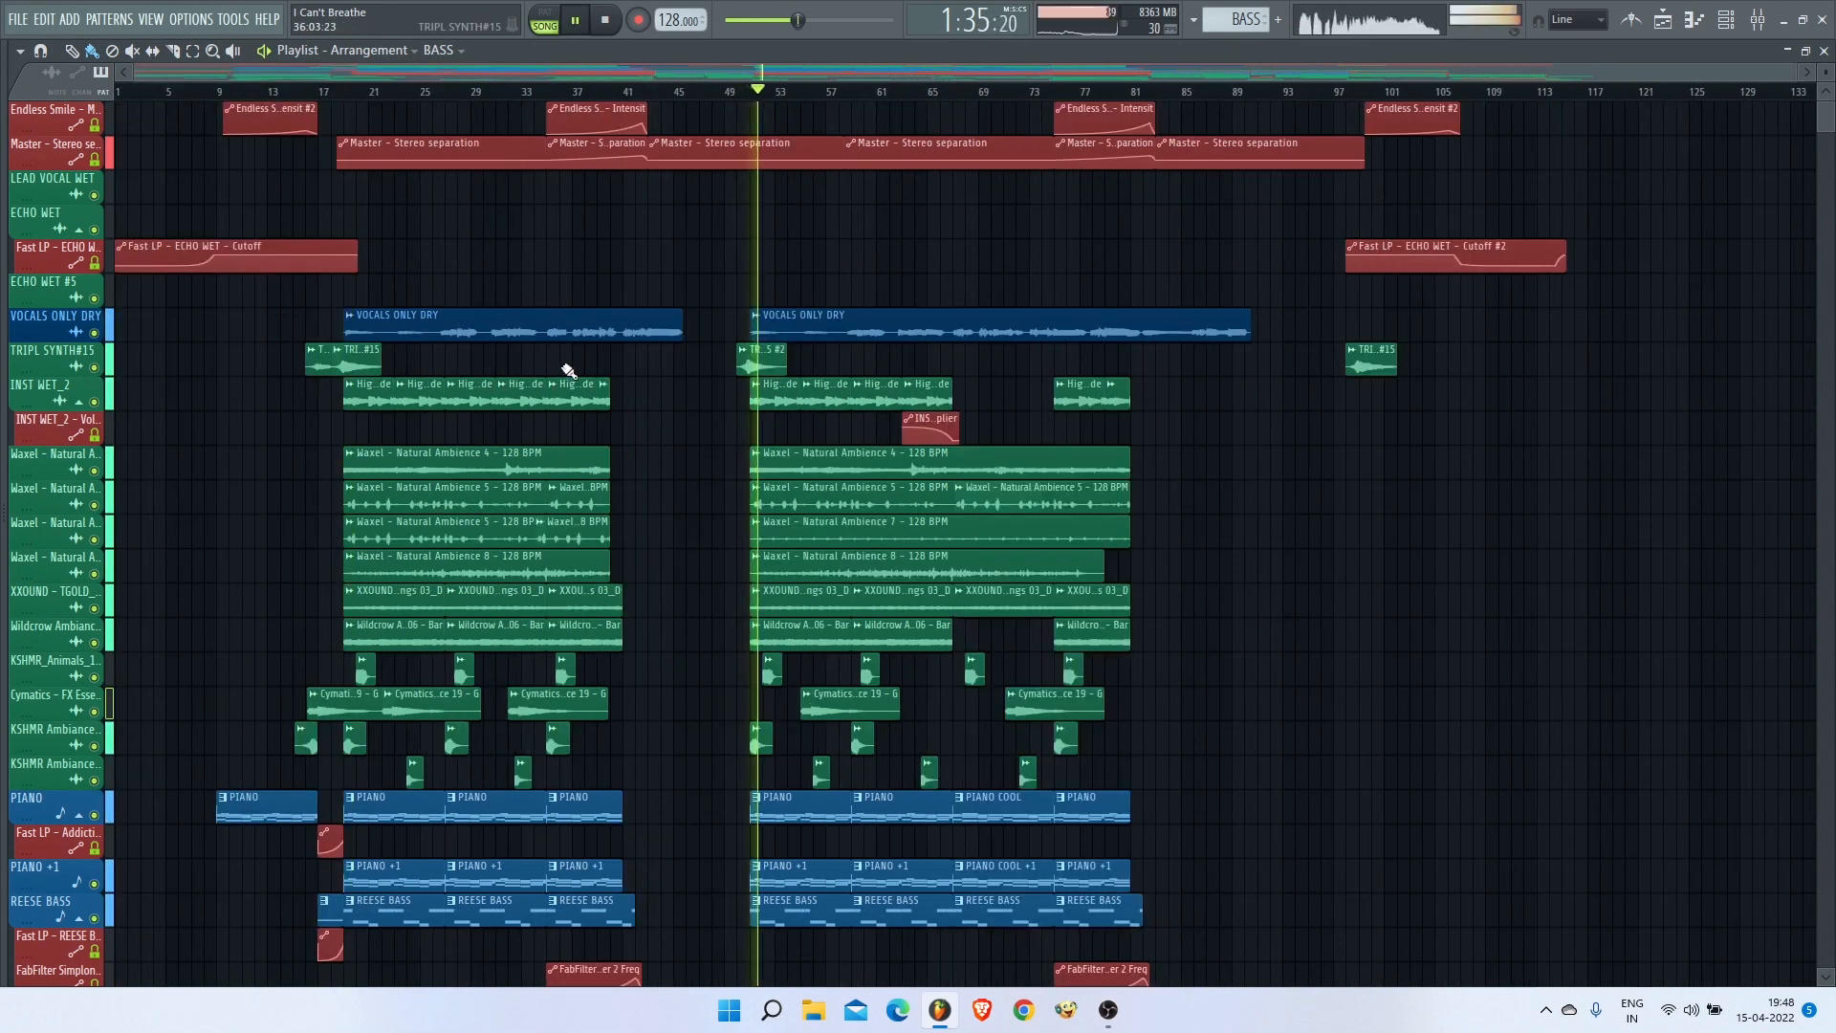
{"action": "left_click", "coordinate": [232, 19]}
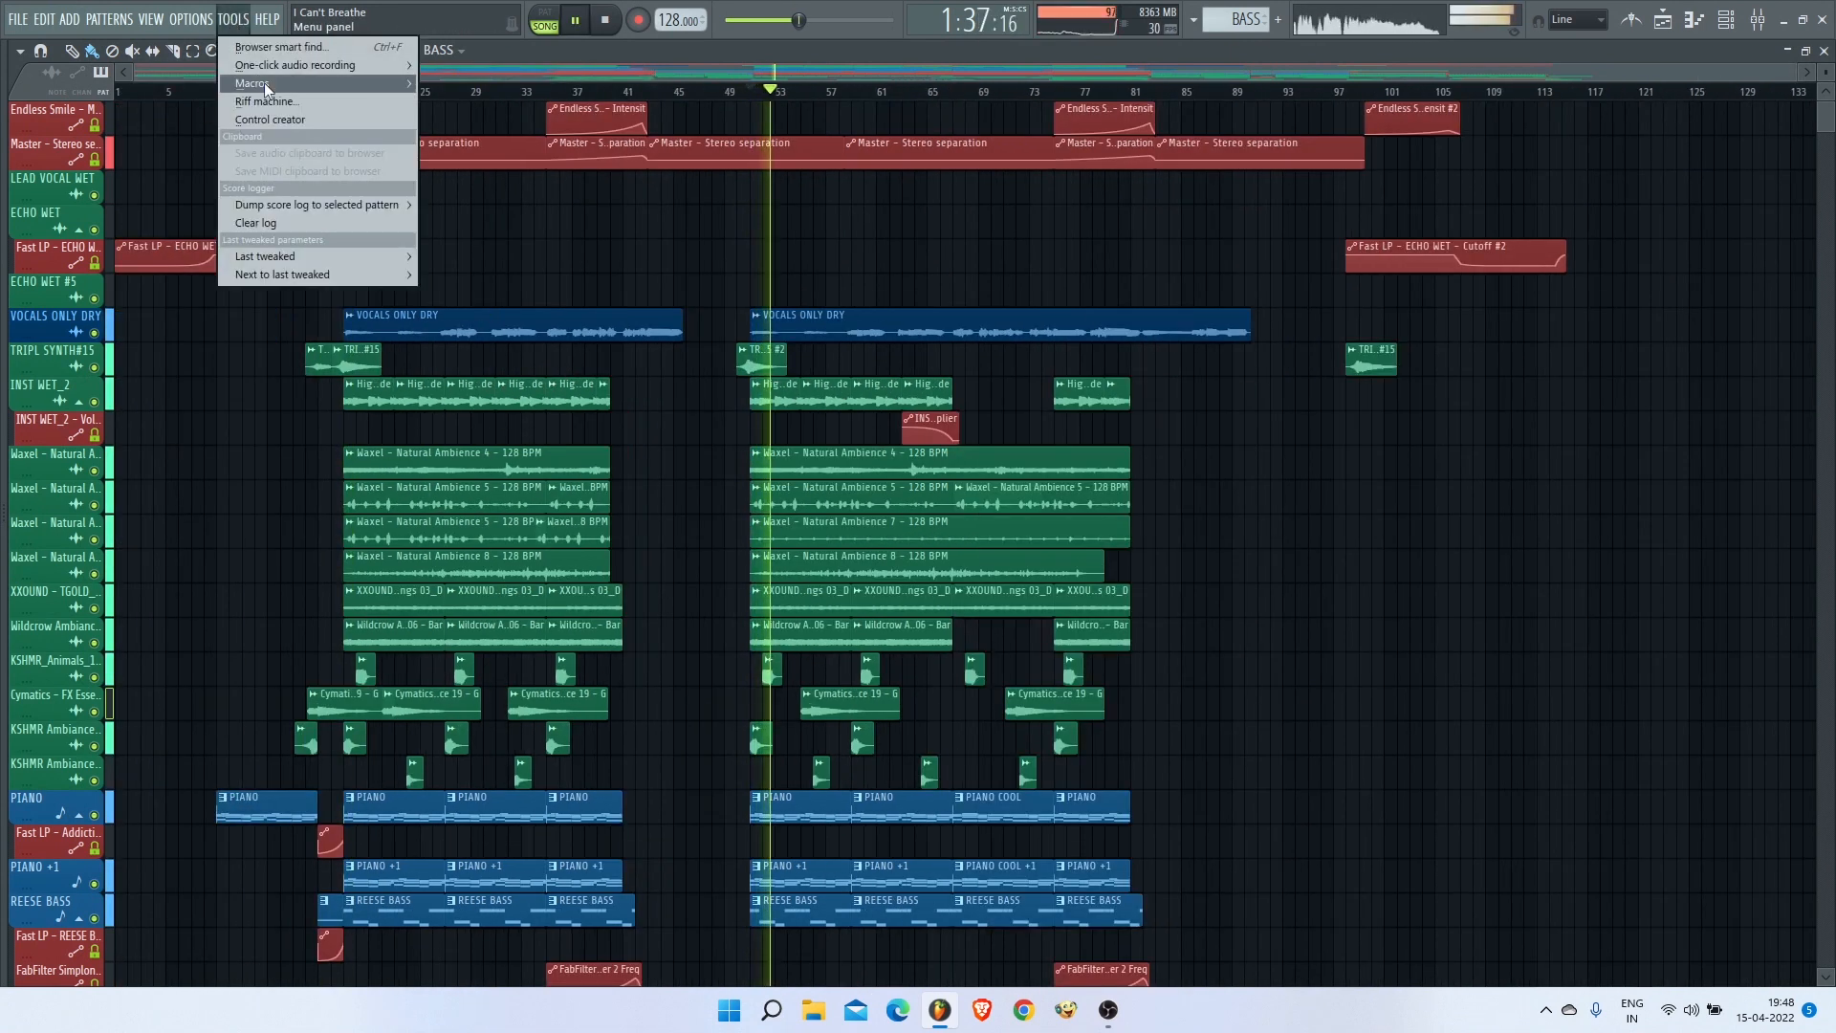
{"action": "mouse_move", "coordinate": [264, 83]}
{"action": "left_click", "coordinate": [536, 220]}
{"action": "scroll", "coordinate": [947, 268], "scroll_direction": "up", "scroll_amount": 2}
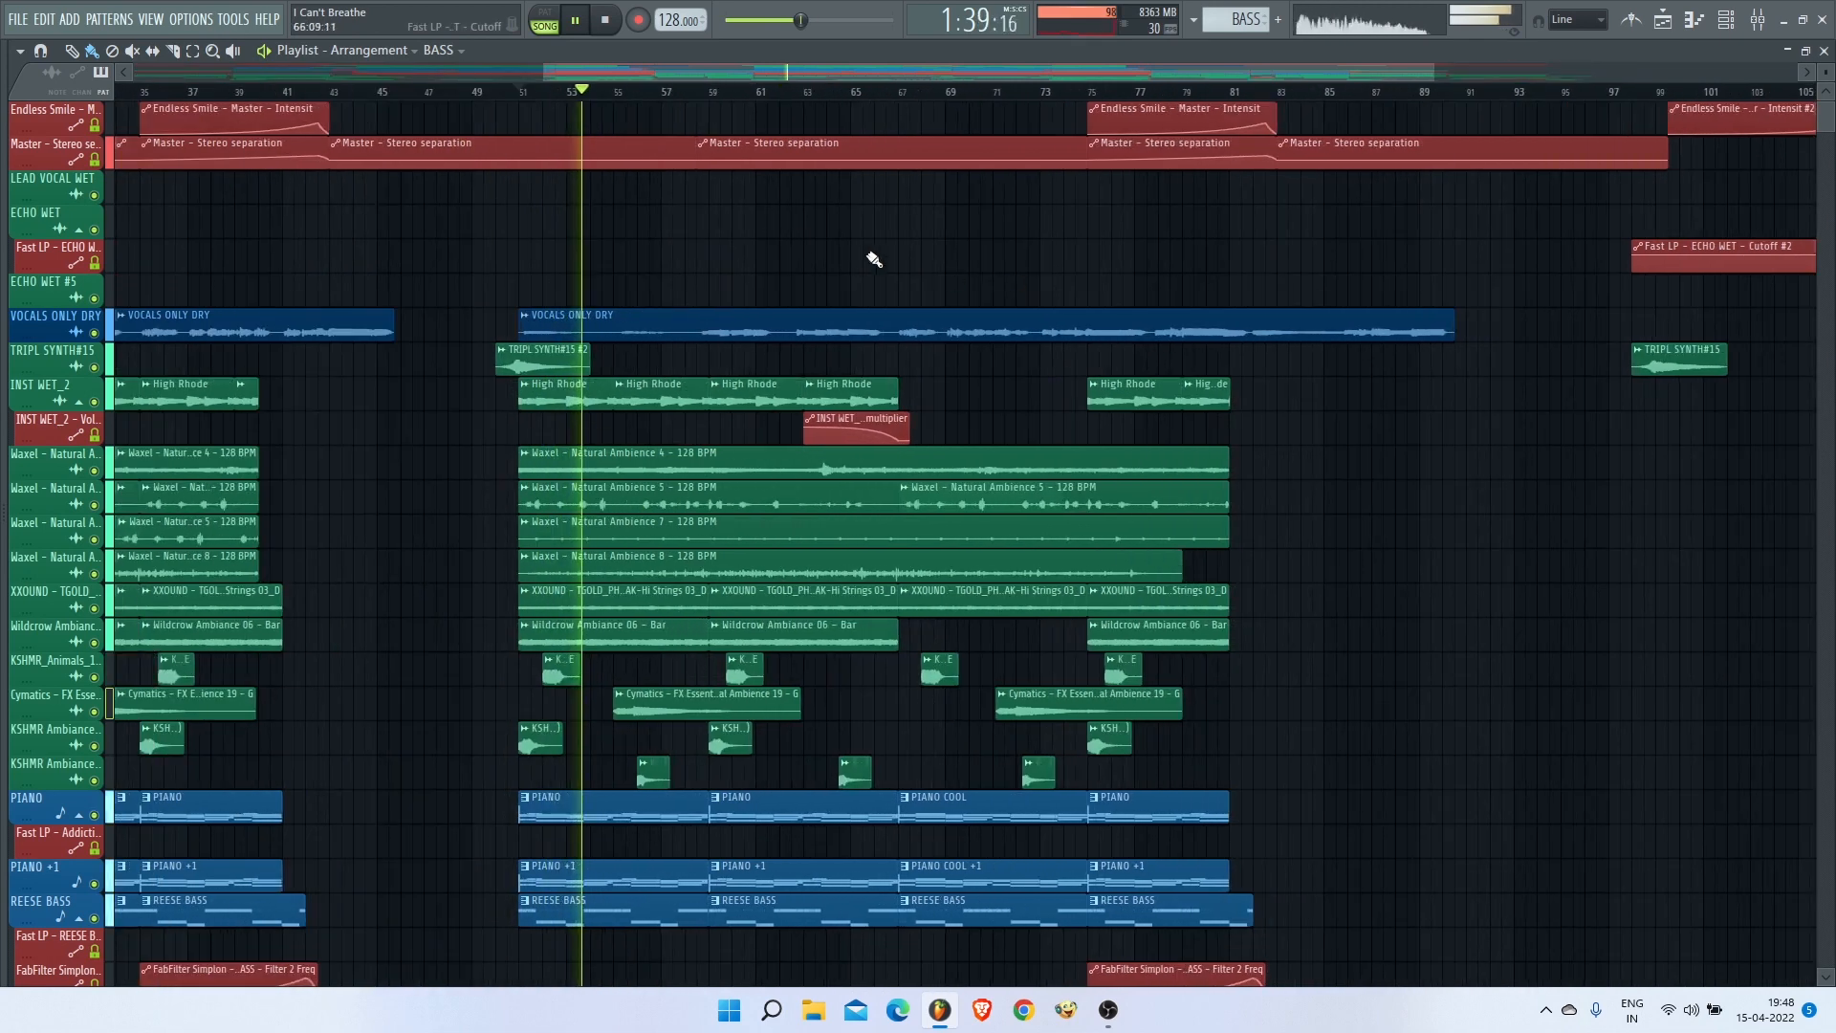
Step: Audition the second break further along, jumping playback to about bar 58 and about bar 63
{"action": "left_click", "coordinate": [699, 93]}
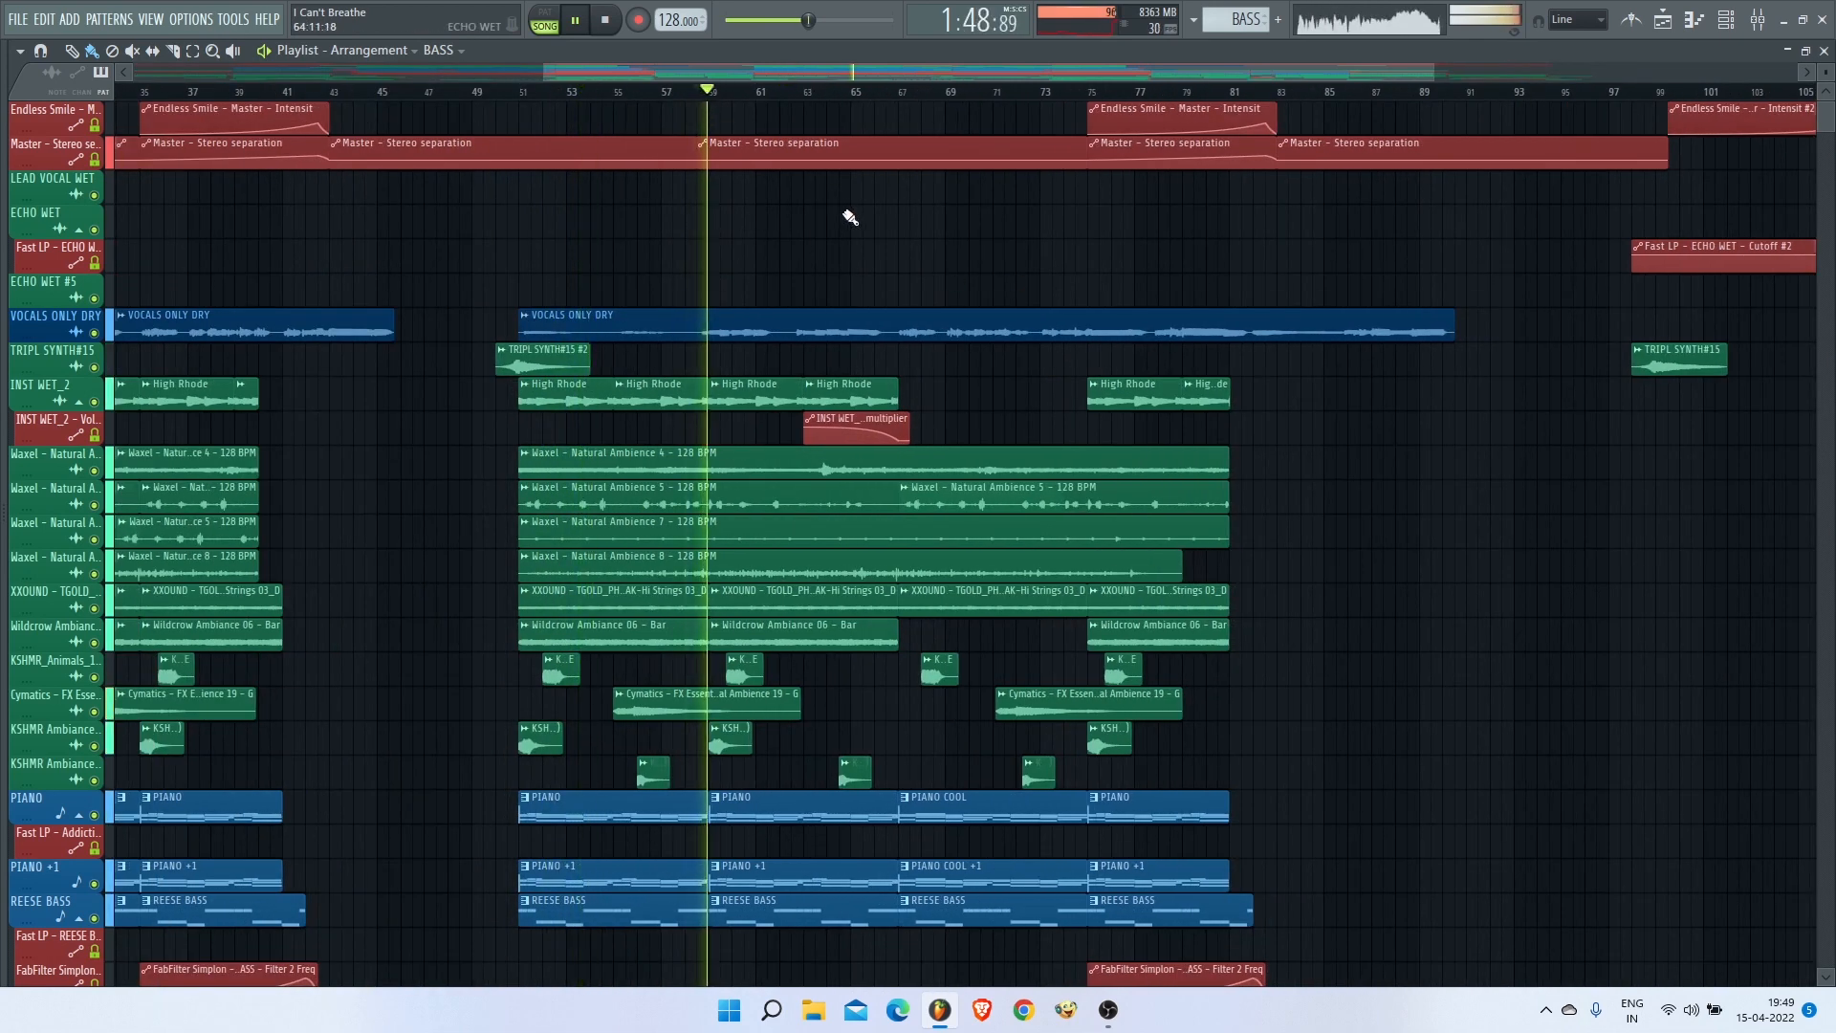
{"action": "scroll", "coordinate": [918, 277], "scroll_direction": "up", "scroll_amount": 2}
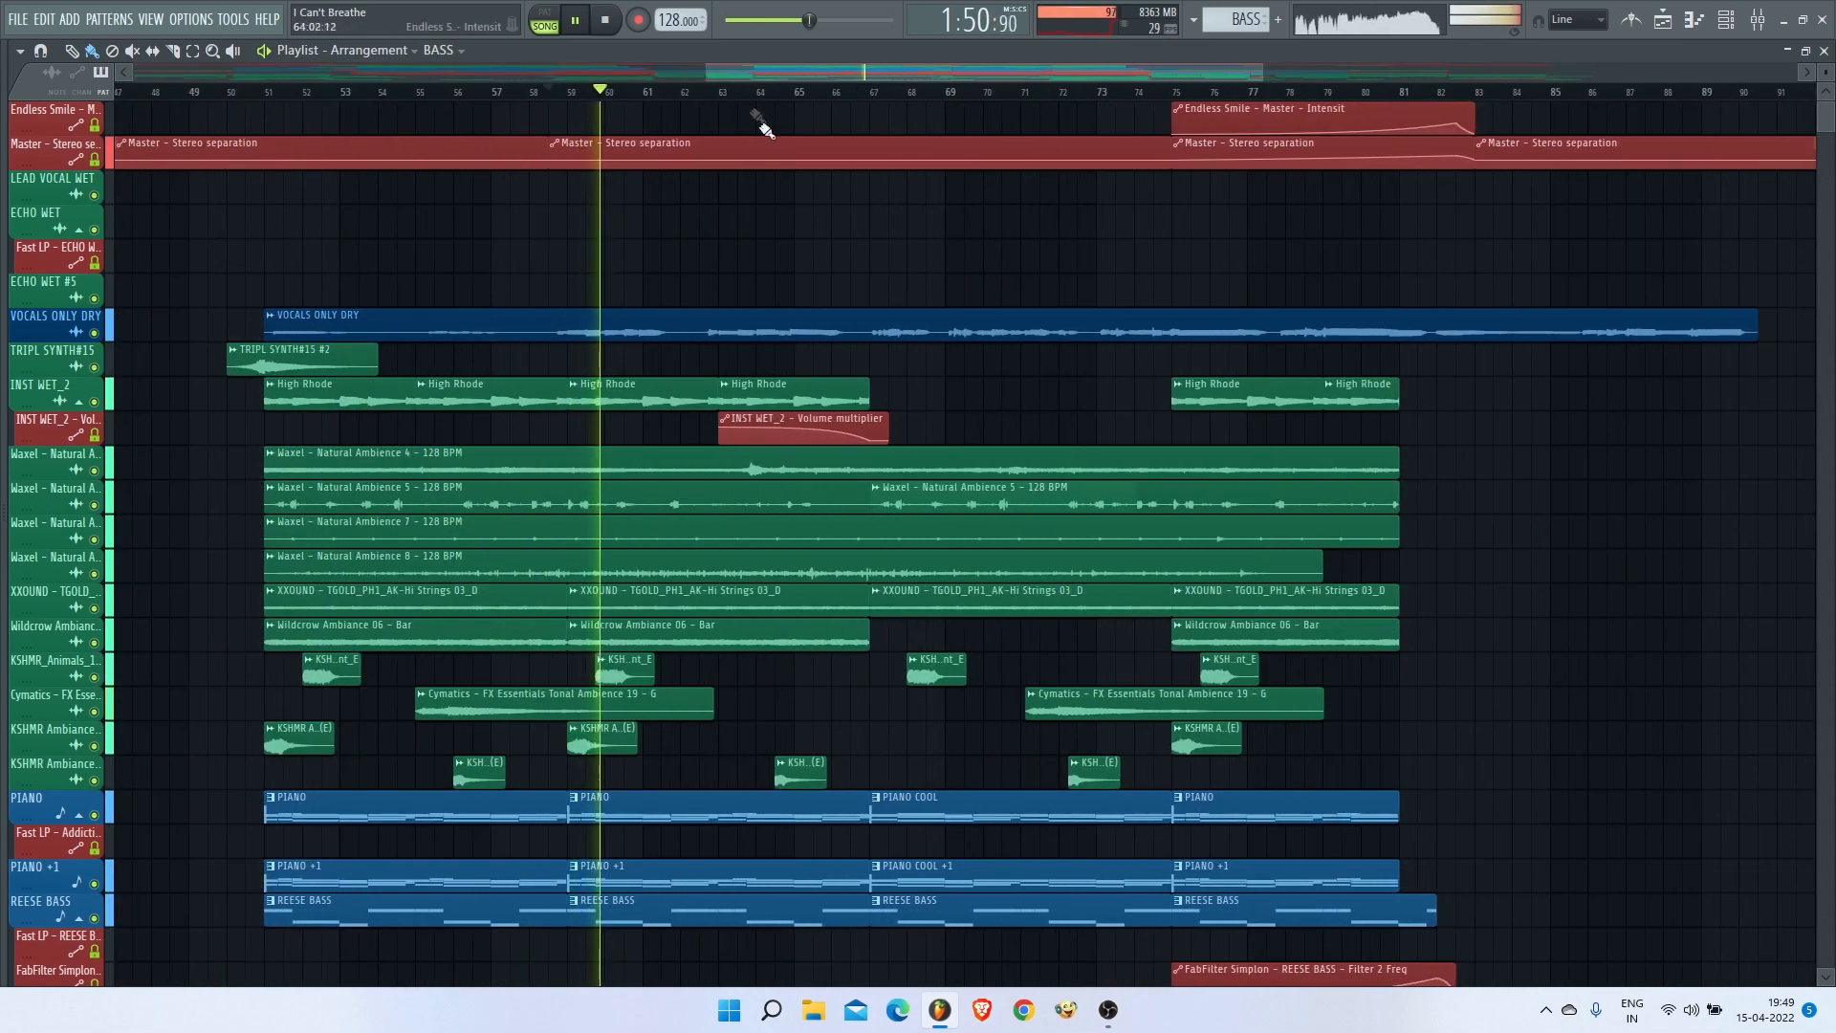
{"action": "left_click", "coordinate": [740, 93]}
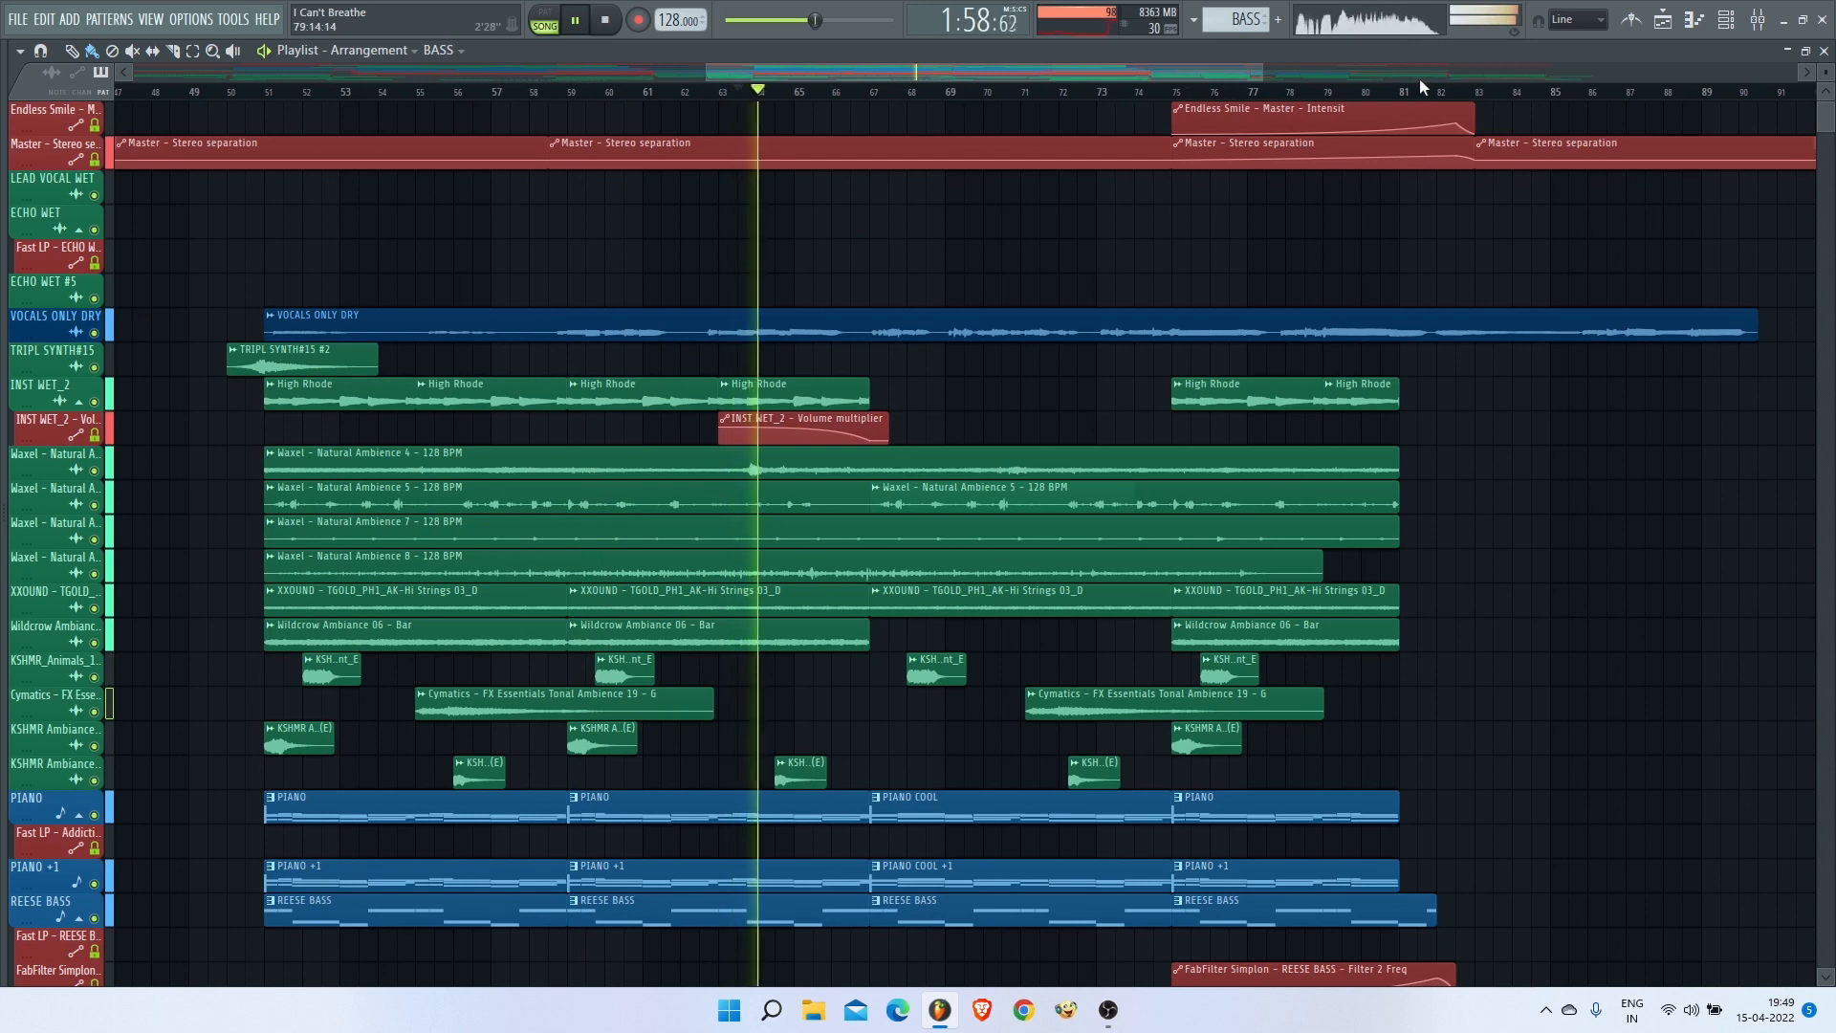
Step: Run the smart disable macro for all plugins again and continue playback from about bar 70
{"action": "left_click", "coordinate": [228, 24]}
{"action": "mouse_move", "coordinate": [288, 83]}
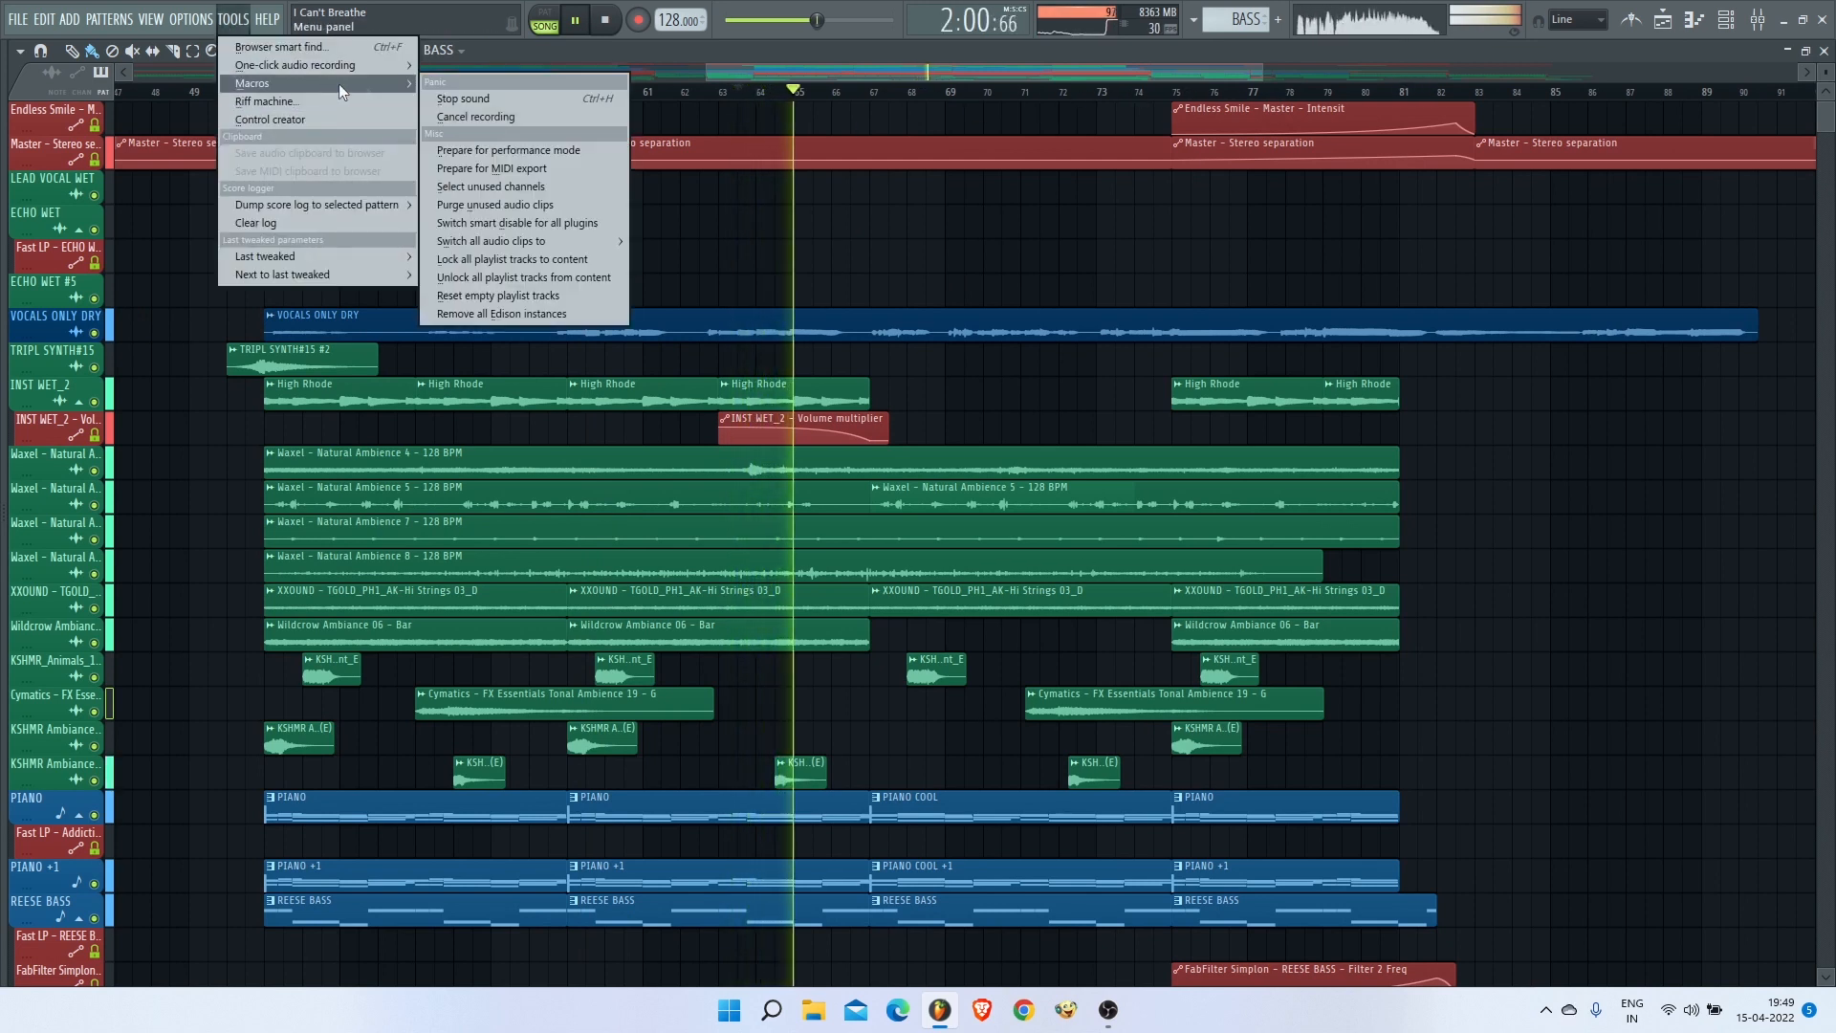
{"action": "left_click", "coordinate": [517, 221]}
{"action": "left_click", "coordinate": [979, 93]}
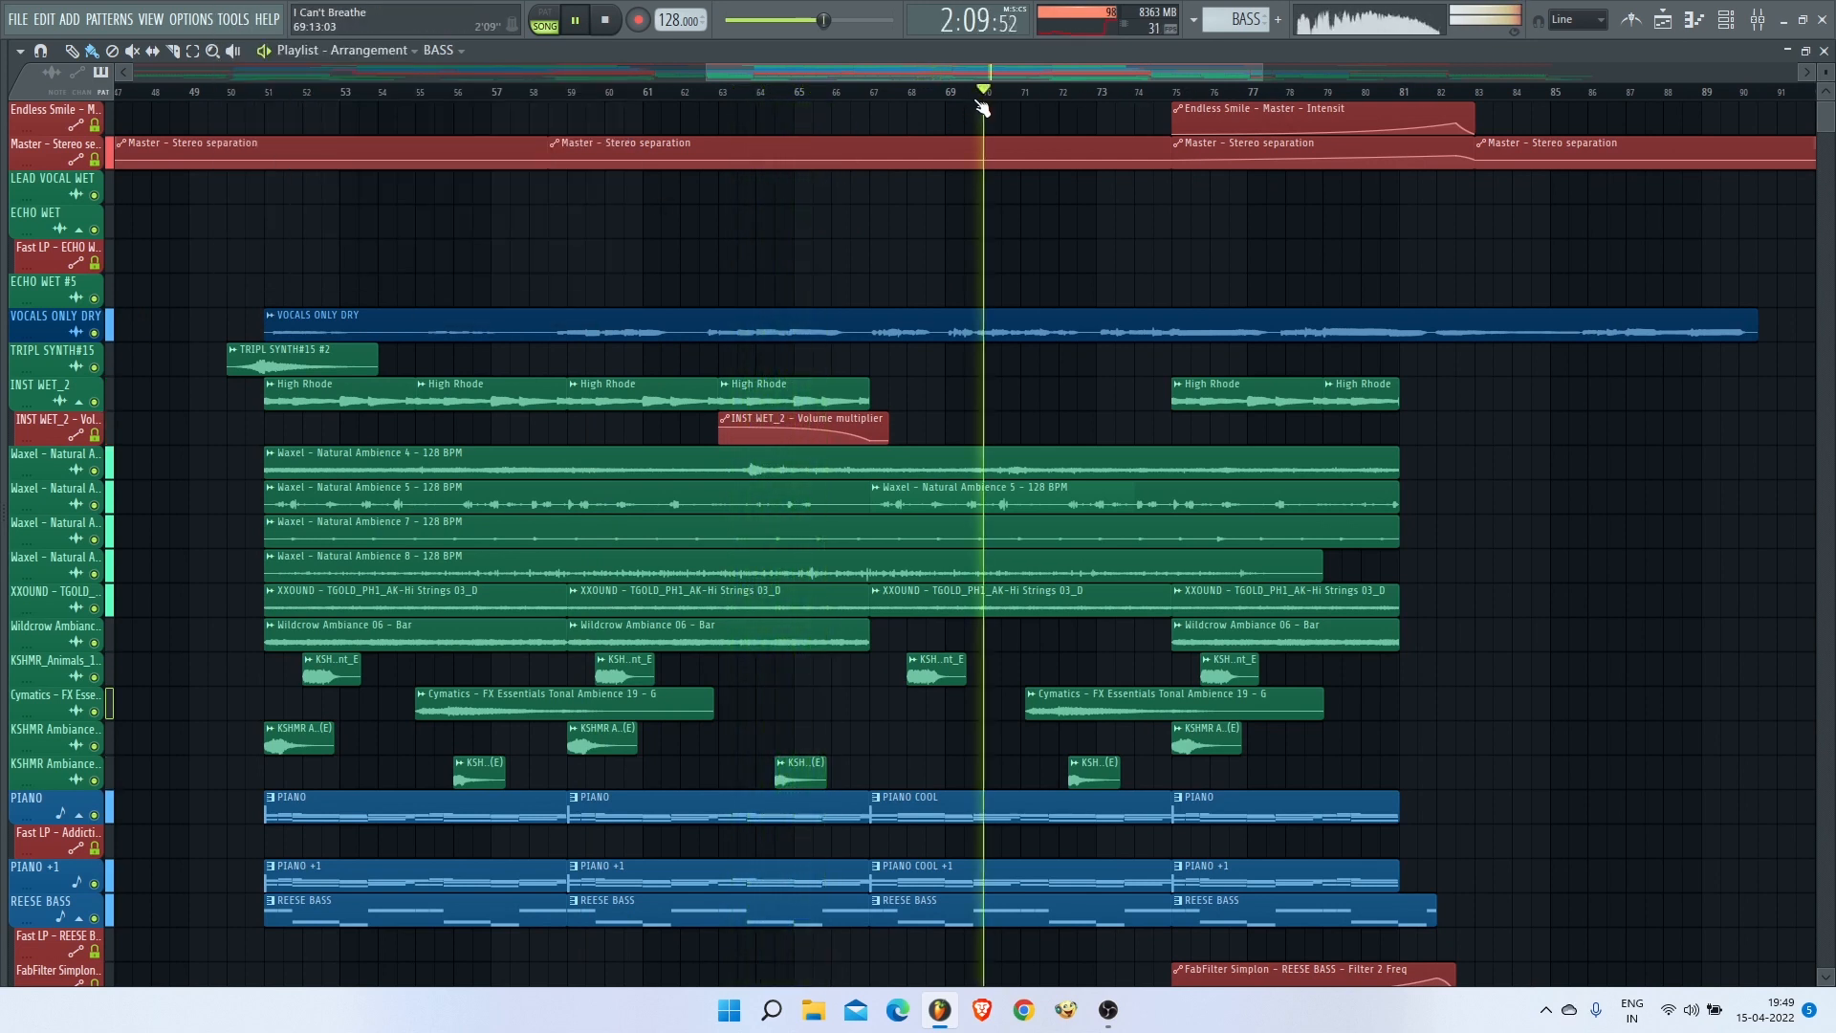
{"action": "left_click_drag", "start_coordinate": [1230, 71], "coordinate": [1335, 63]}
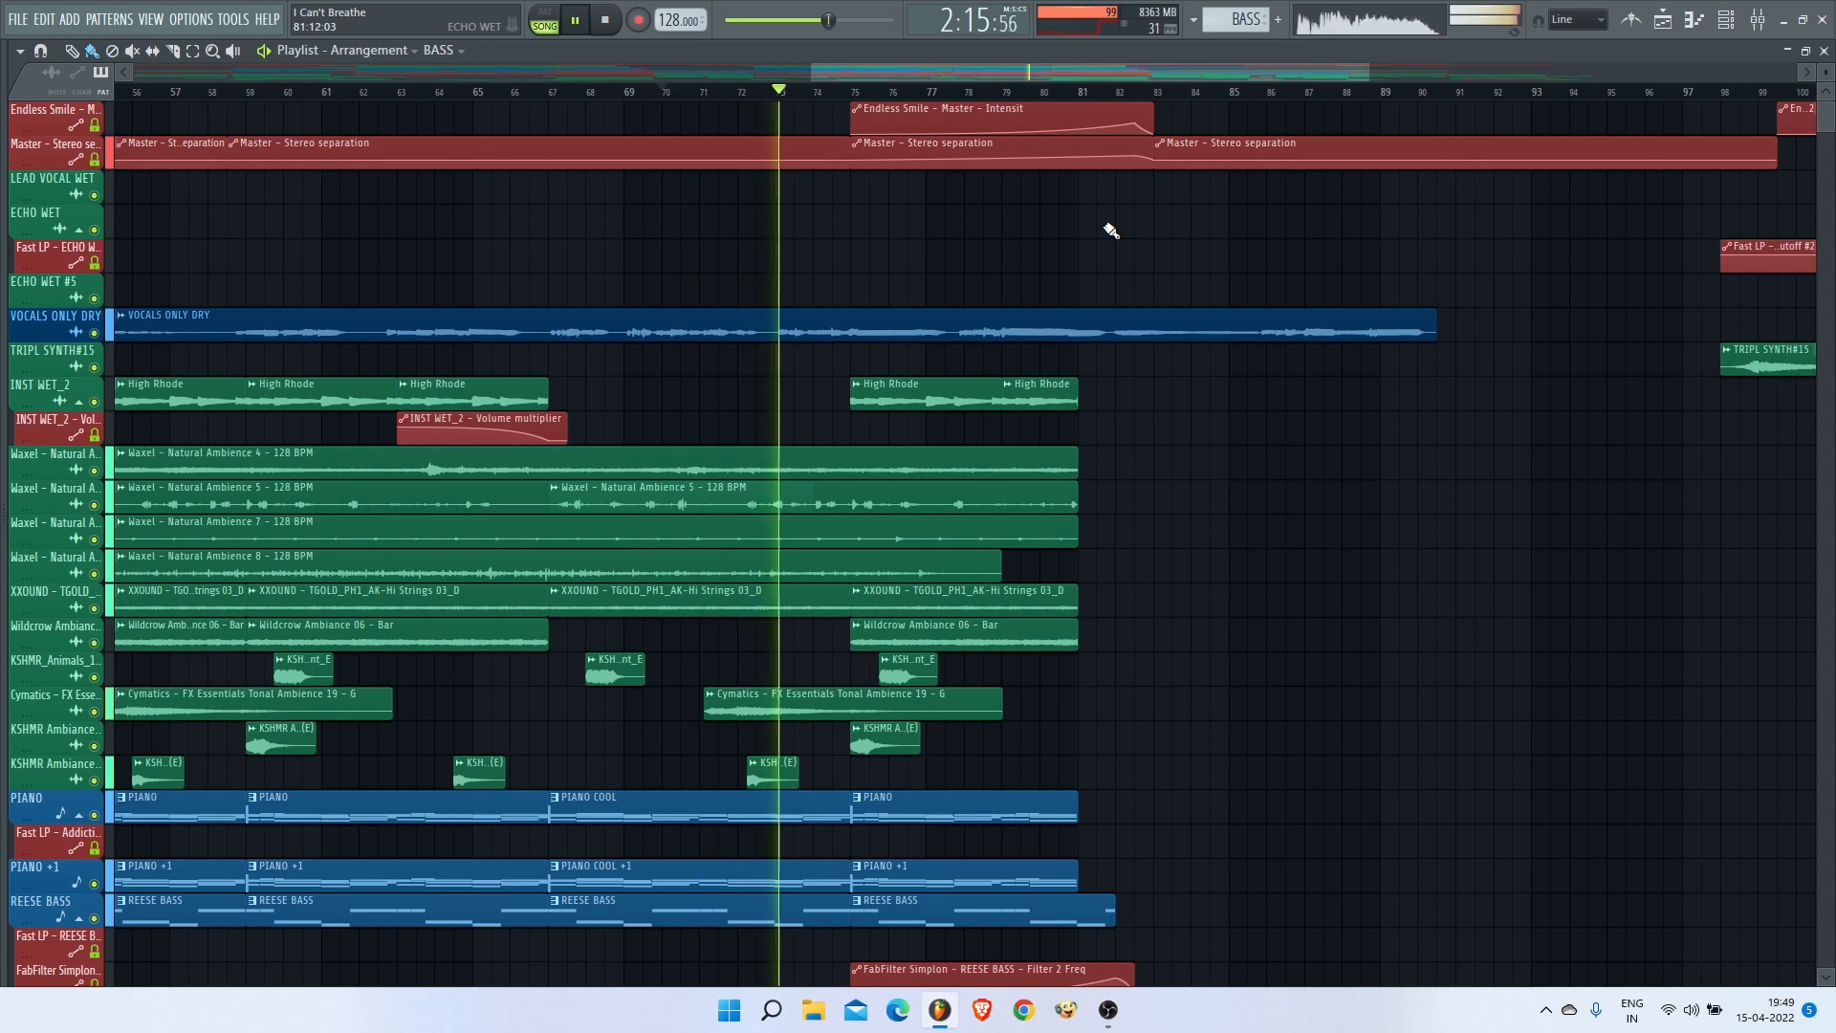
{"action": "scroll", "coordinate": [1107, 231], "scroll_direction": "down", "scroll_amount": 4}
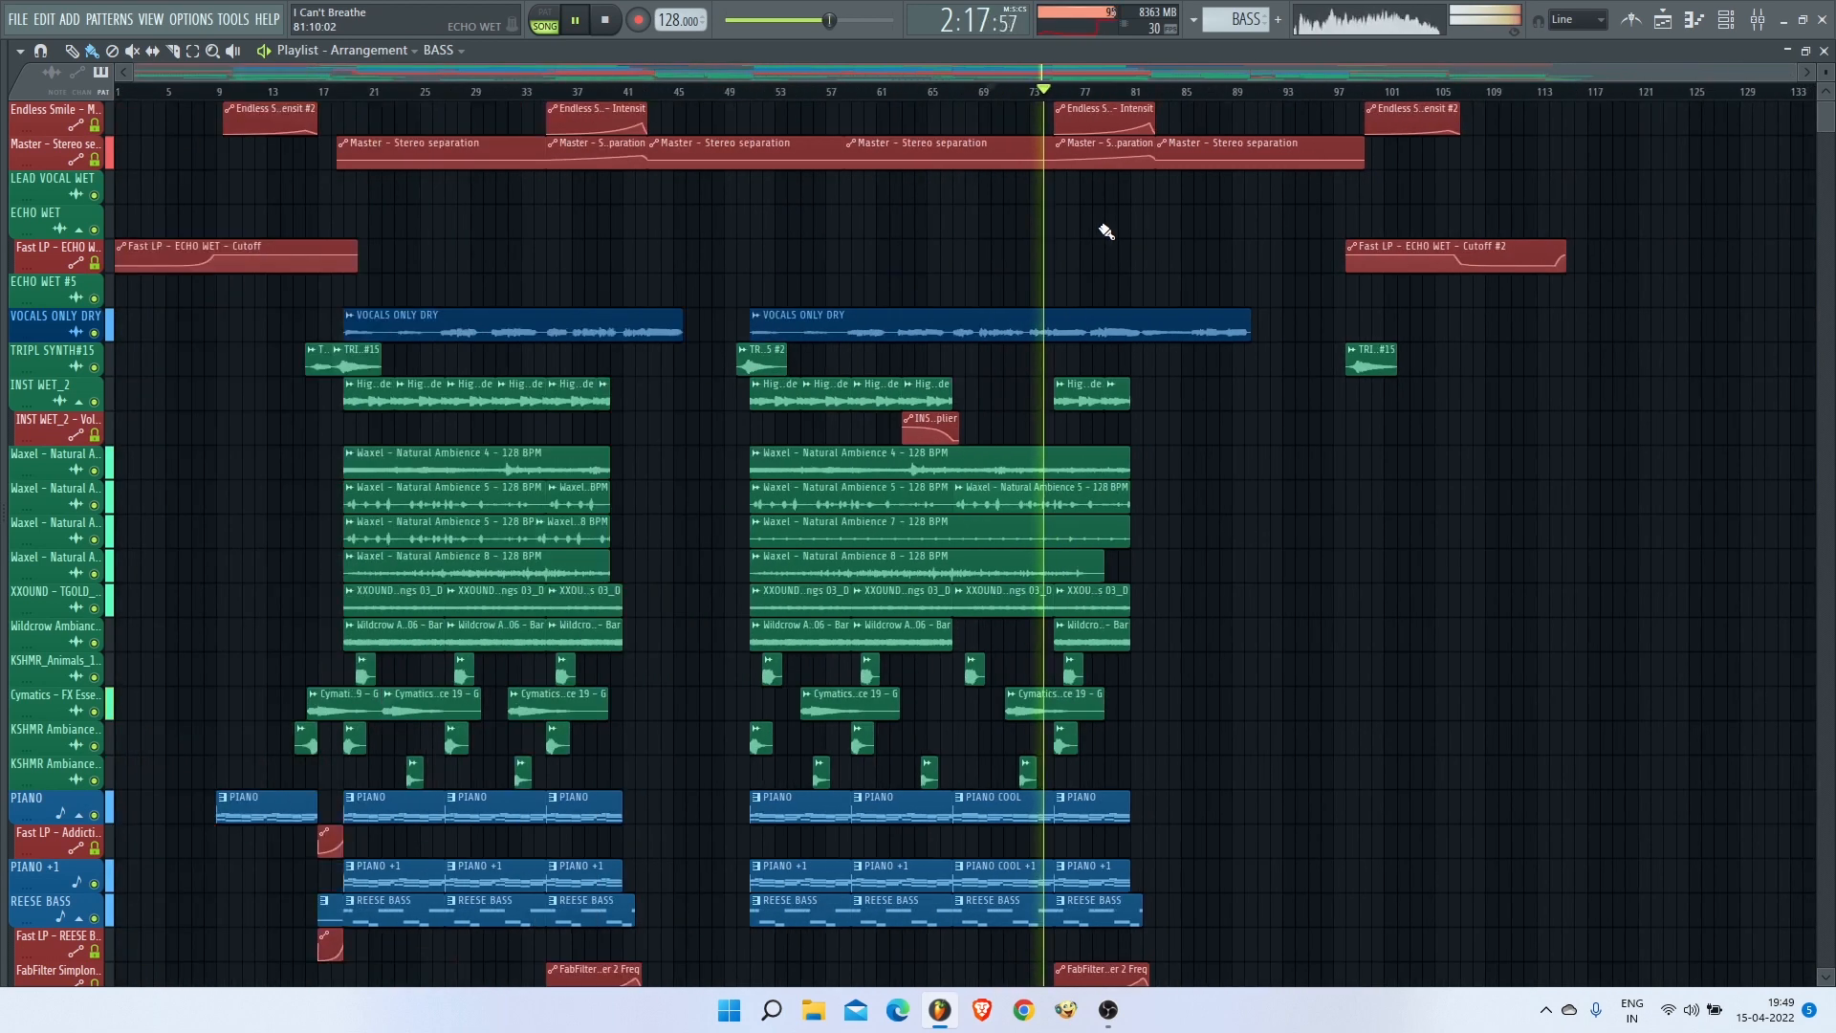
Step: Run the macro that switches smart disable for all plugins while the end of the second break plays
{"action": "left_click", "coordinate": [235, 21]}
{"action": "mouse_move", "coordinate": [316, 83]}
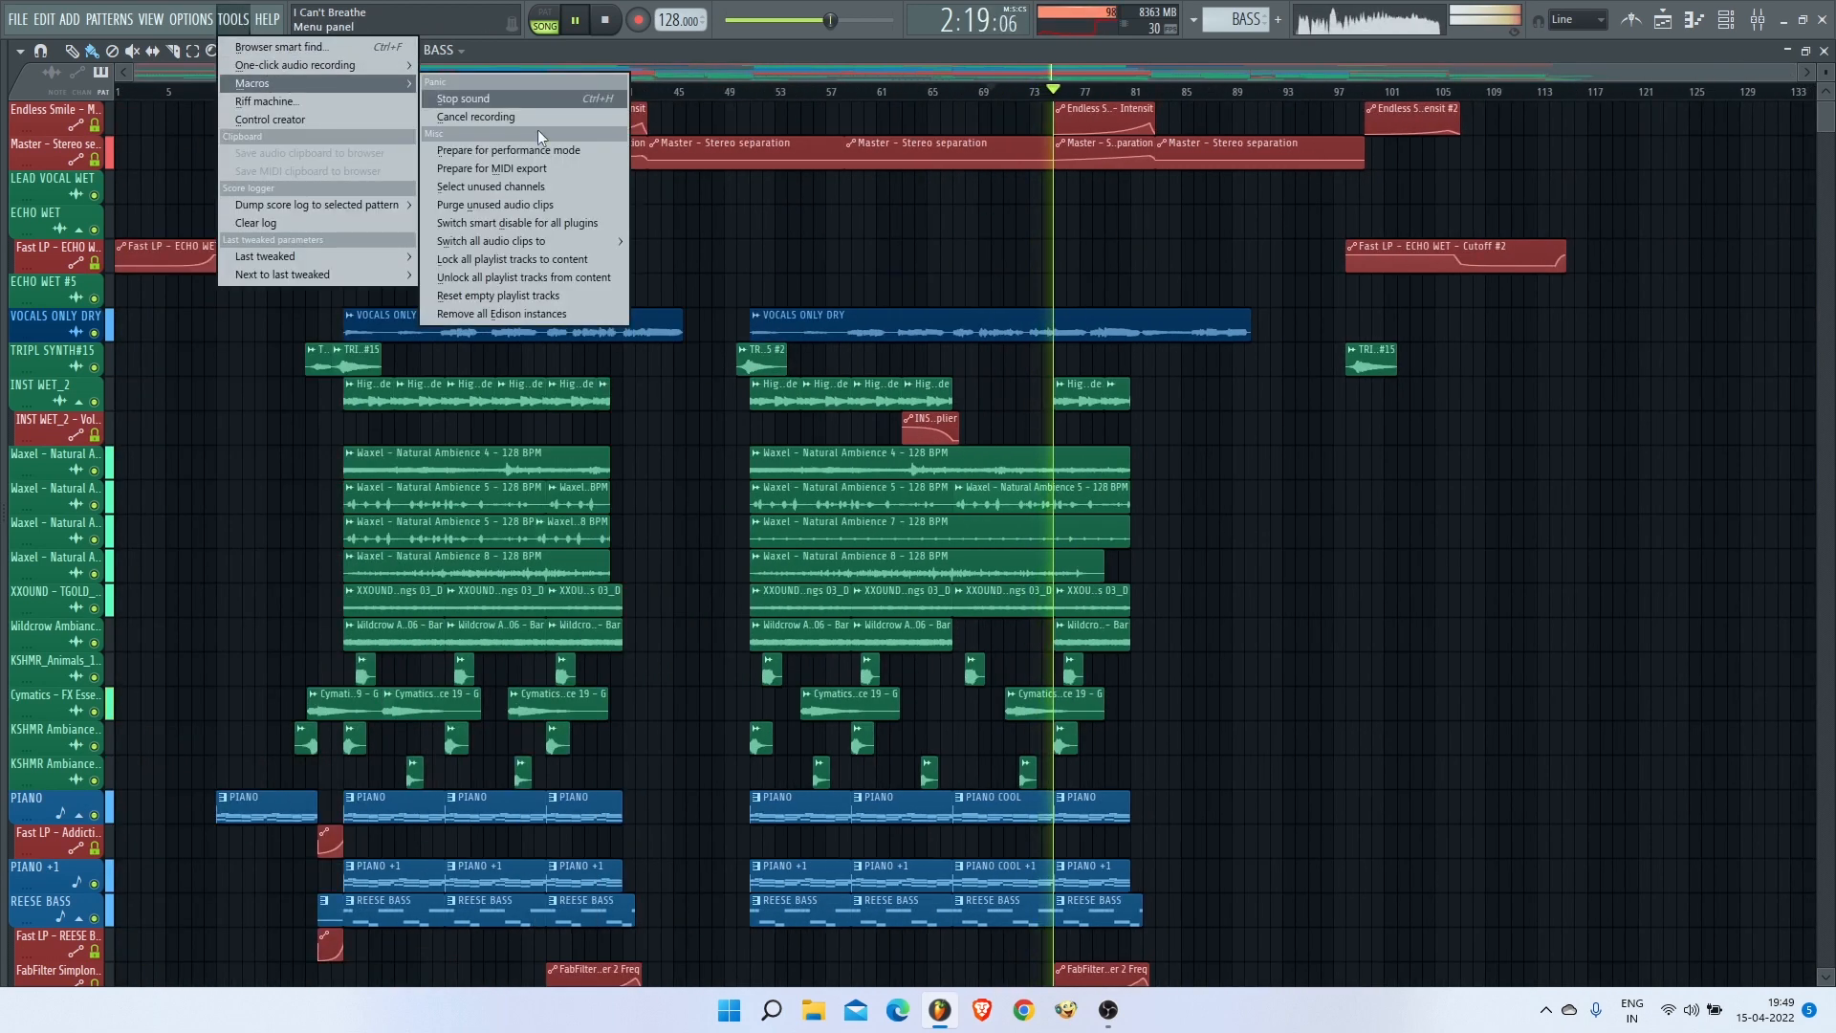
{"action": "left_click", "coordinate": [562, 224]}
{"action": "scroll", "coordinate": [1287, 235], "scroll_direction": "up", "scroll_amount": 3}
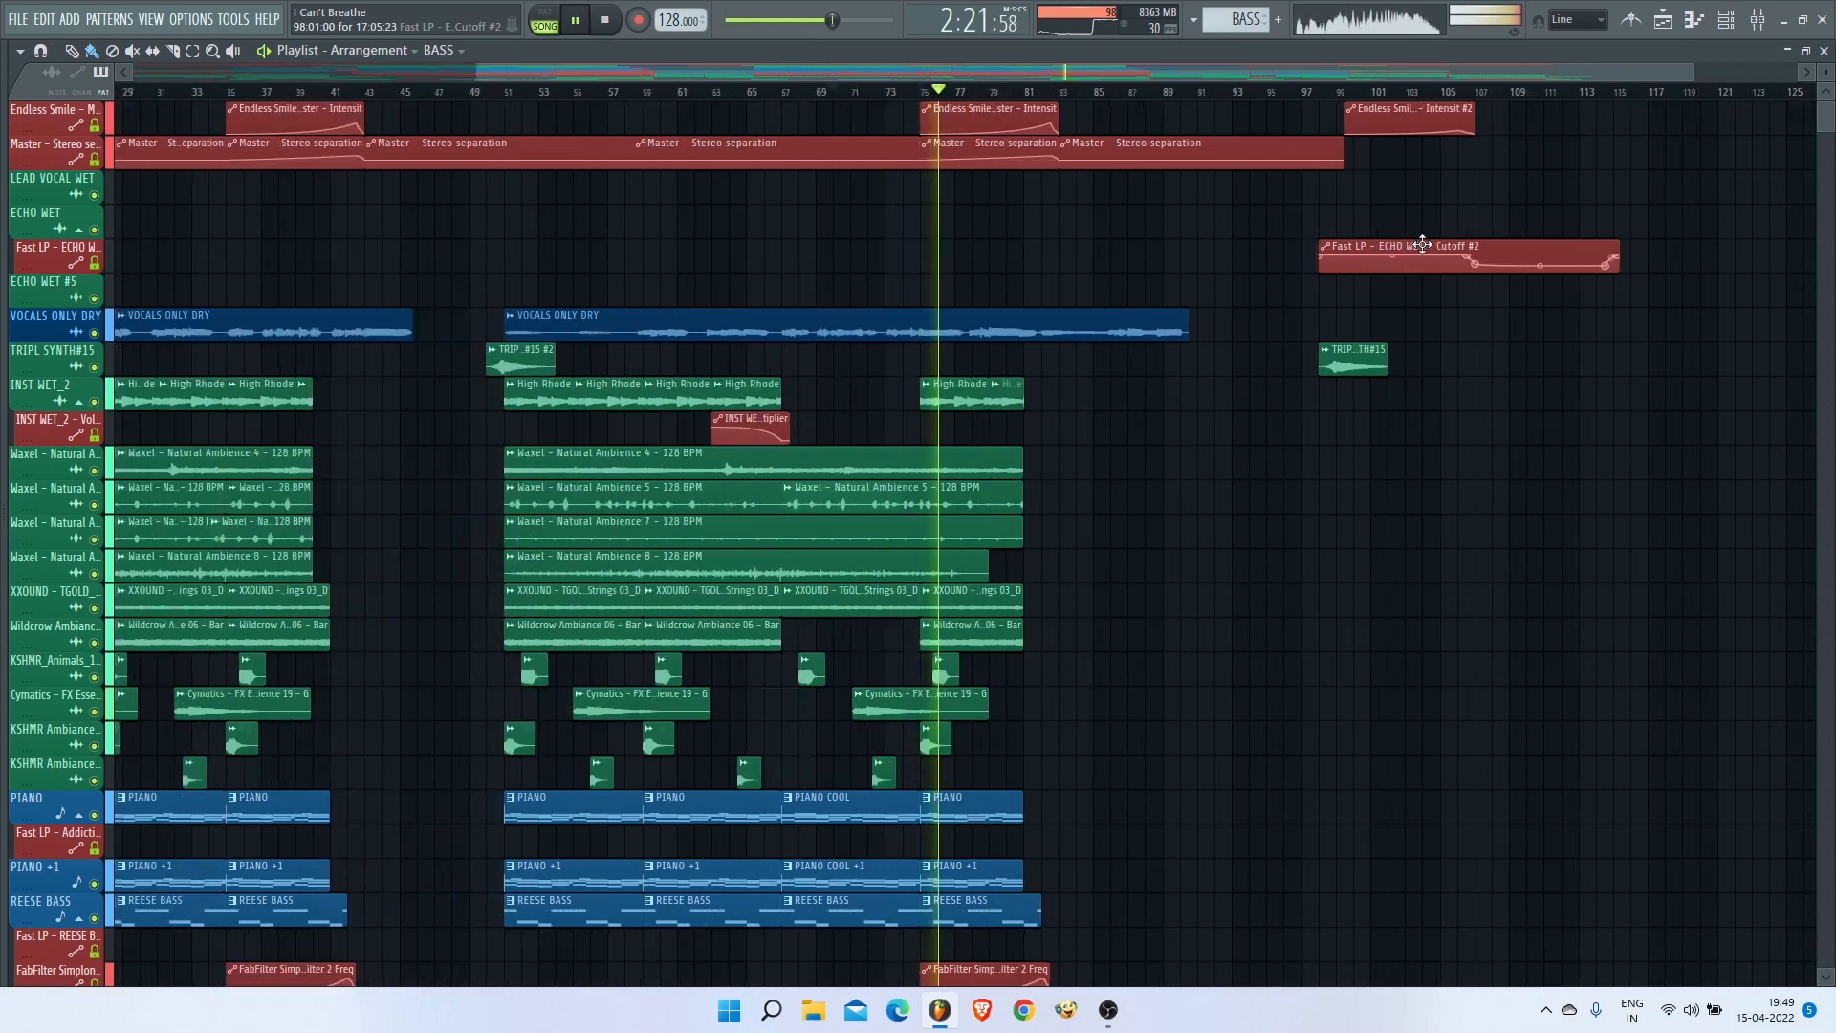
{"action": "left_click_drag", "start_coordinate": [785, 91], "coordinate": [823, 98]}
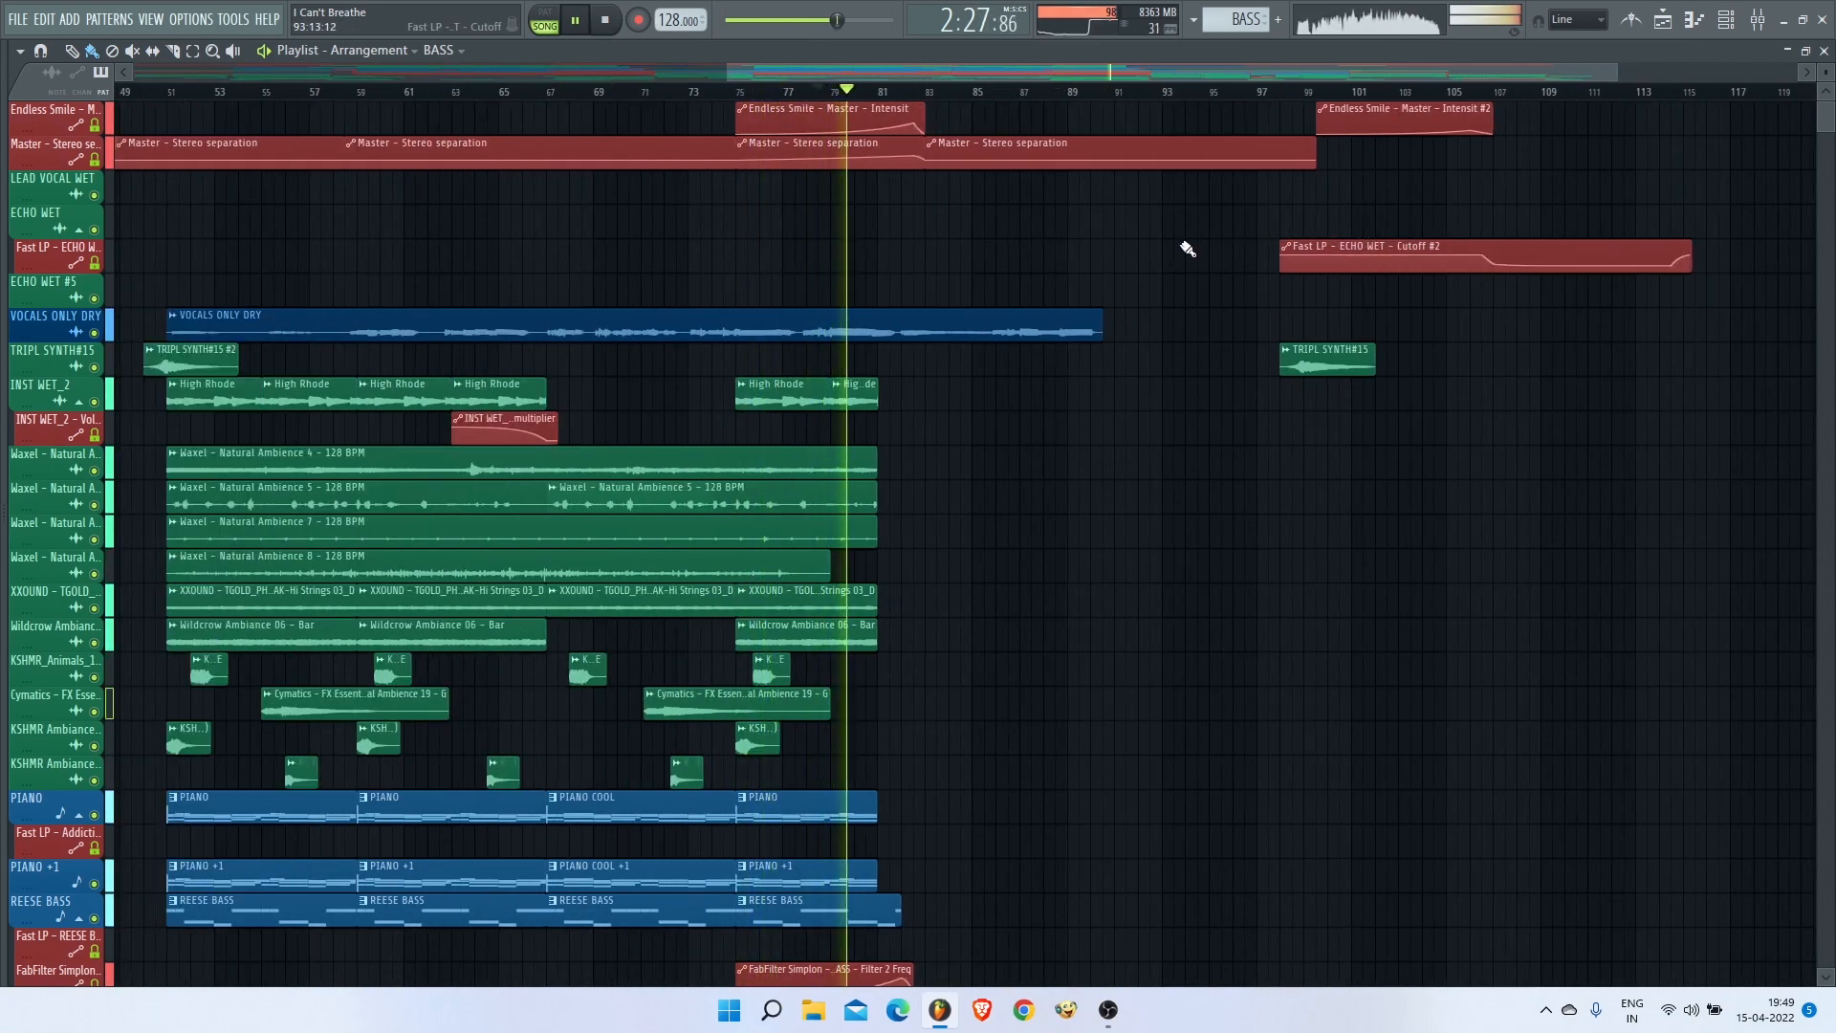
Step: Run the smart disable macro for all plugins twice more as playback leads into the second drop
{"action": "left_click", "coordinate": [243, 20]}
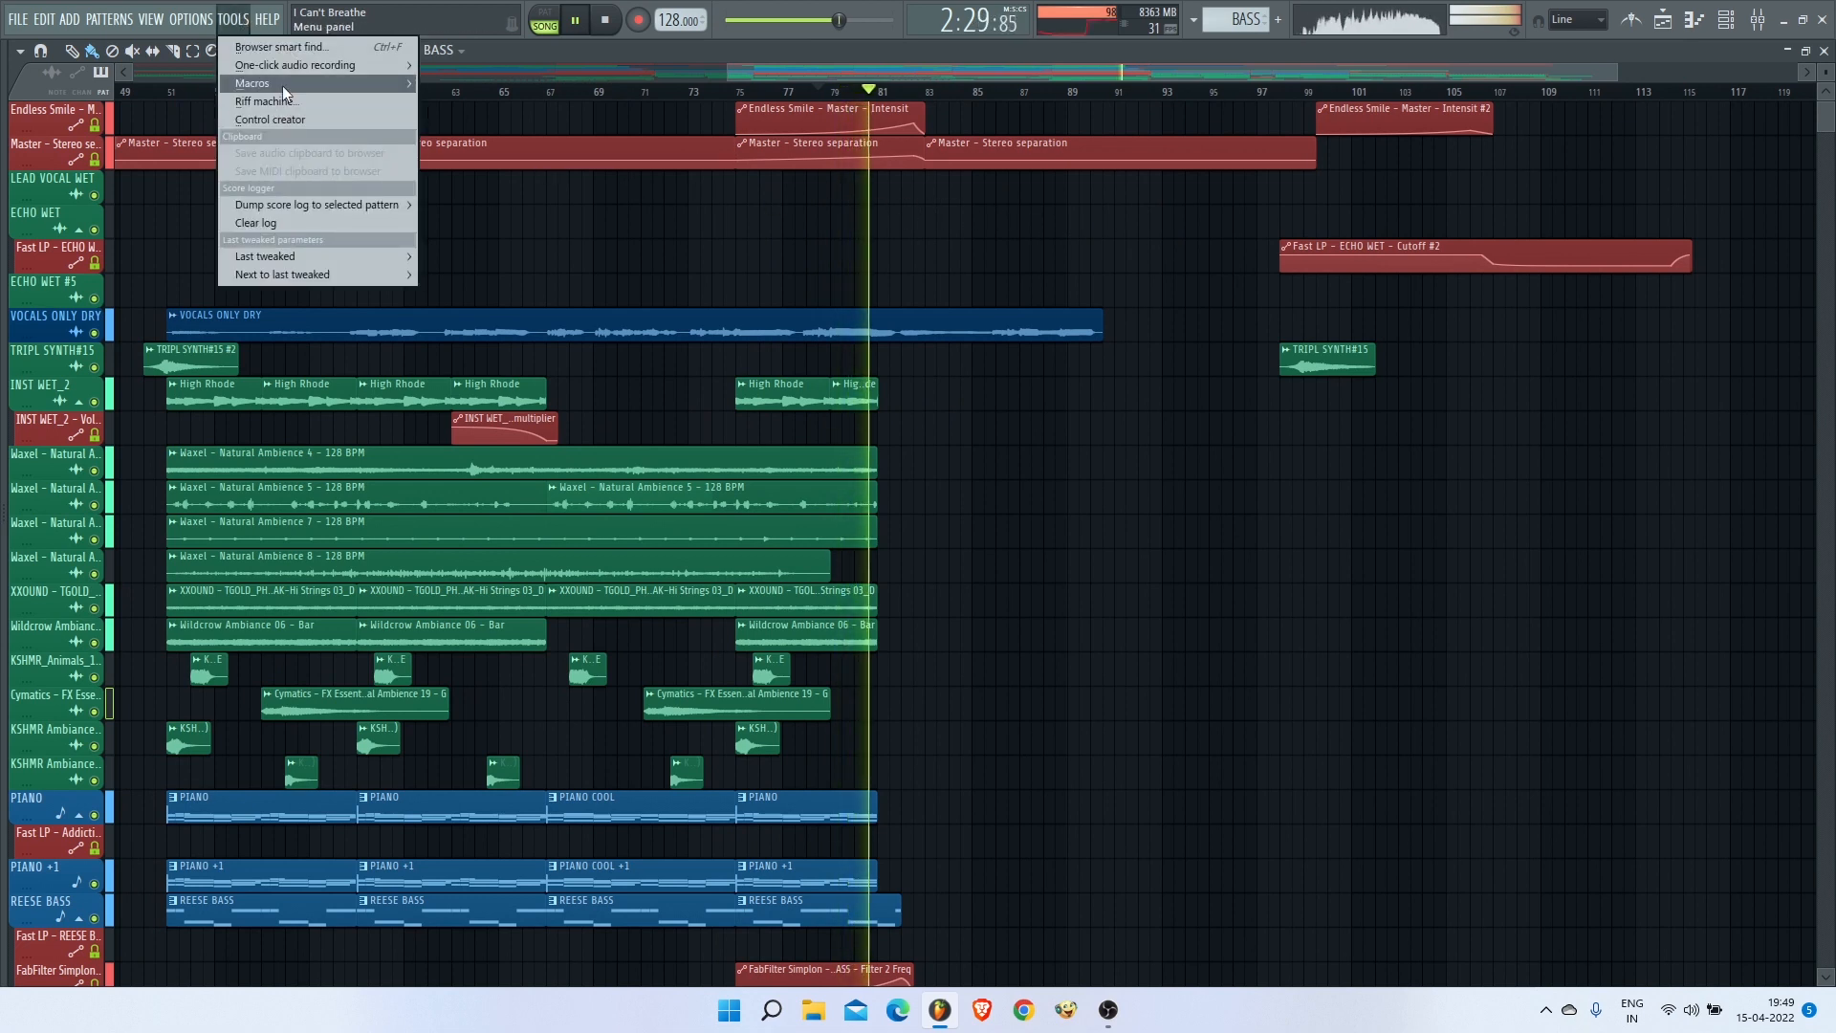
{"action": "mouse_move", "coordinate": [283, 85]}
{"action": "left_click", "coordinate": [486, 218]}
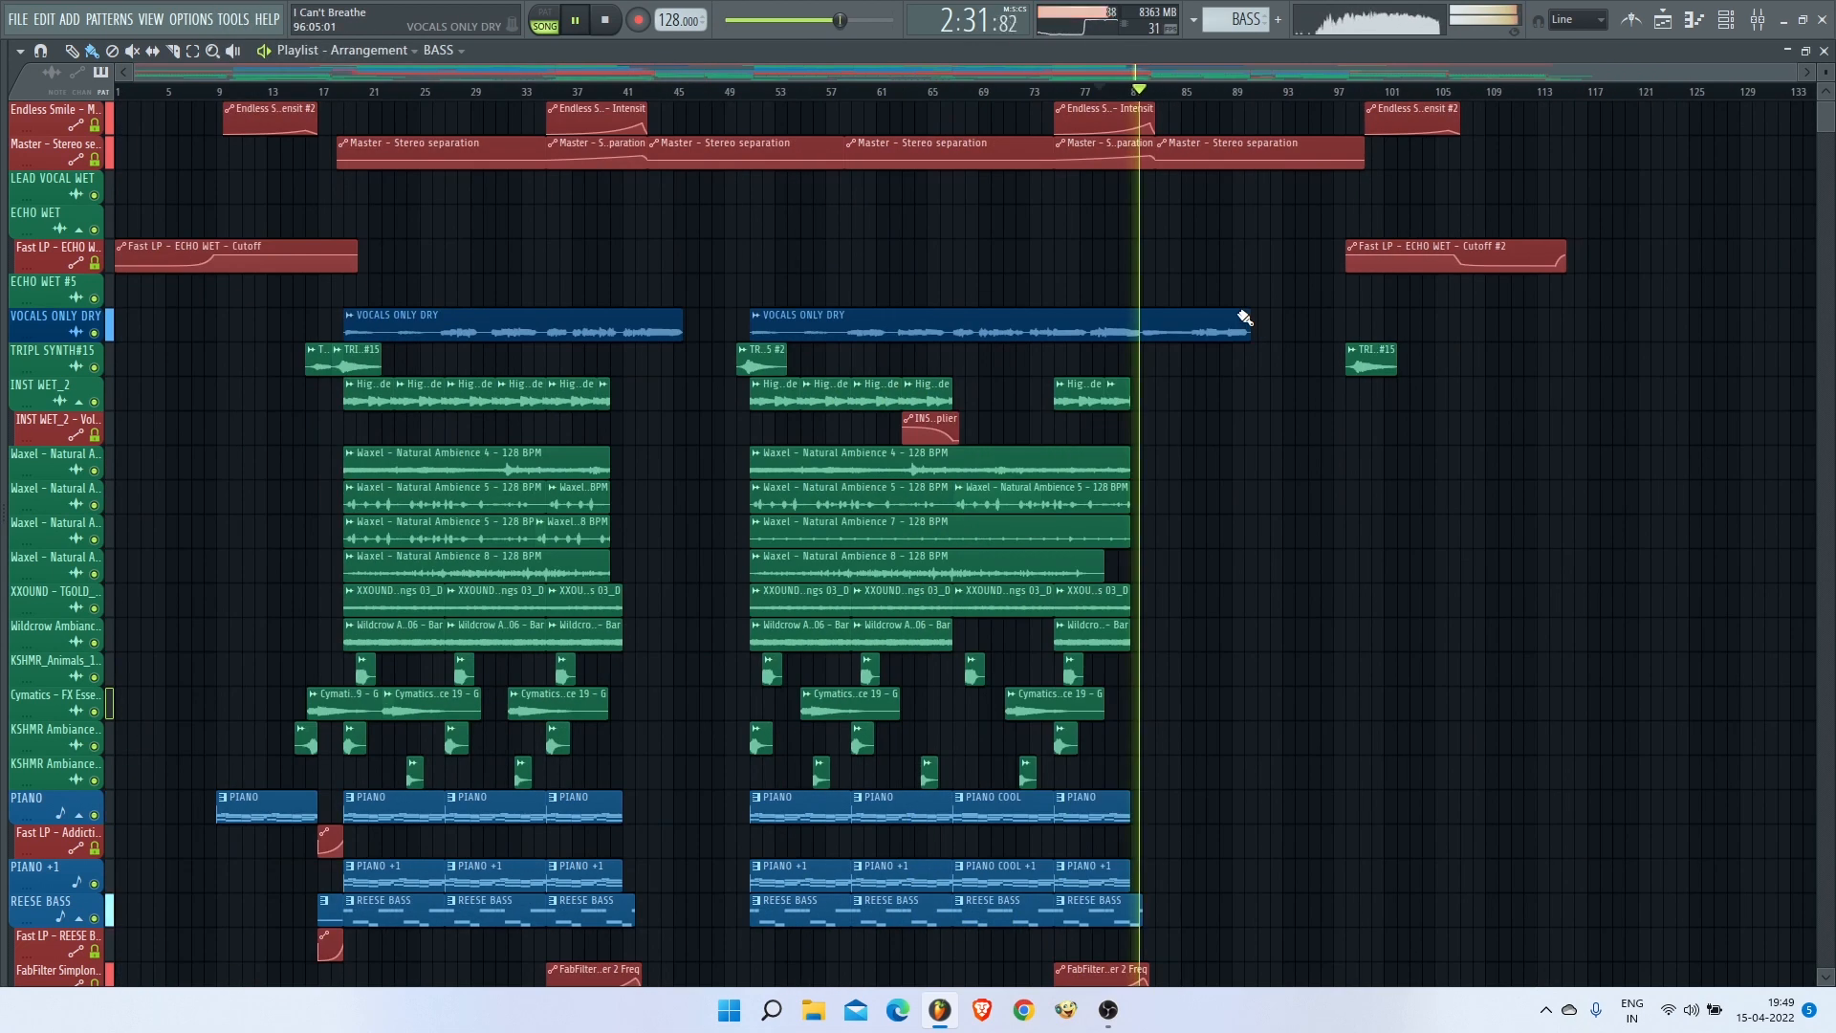
{"action": "left_click", "coordinate": [234, 20]}
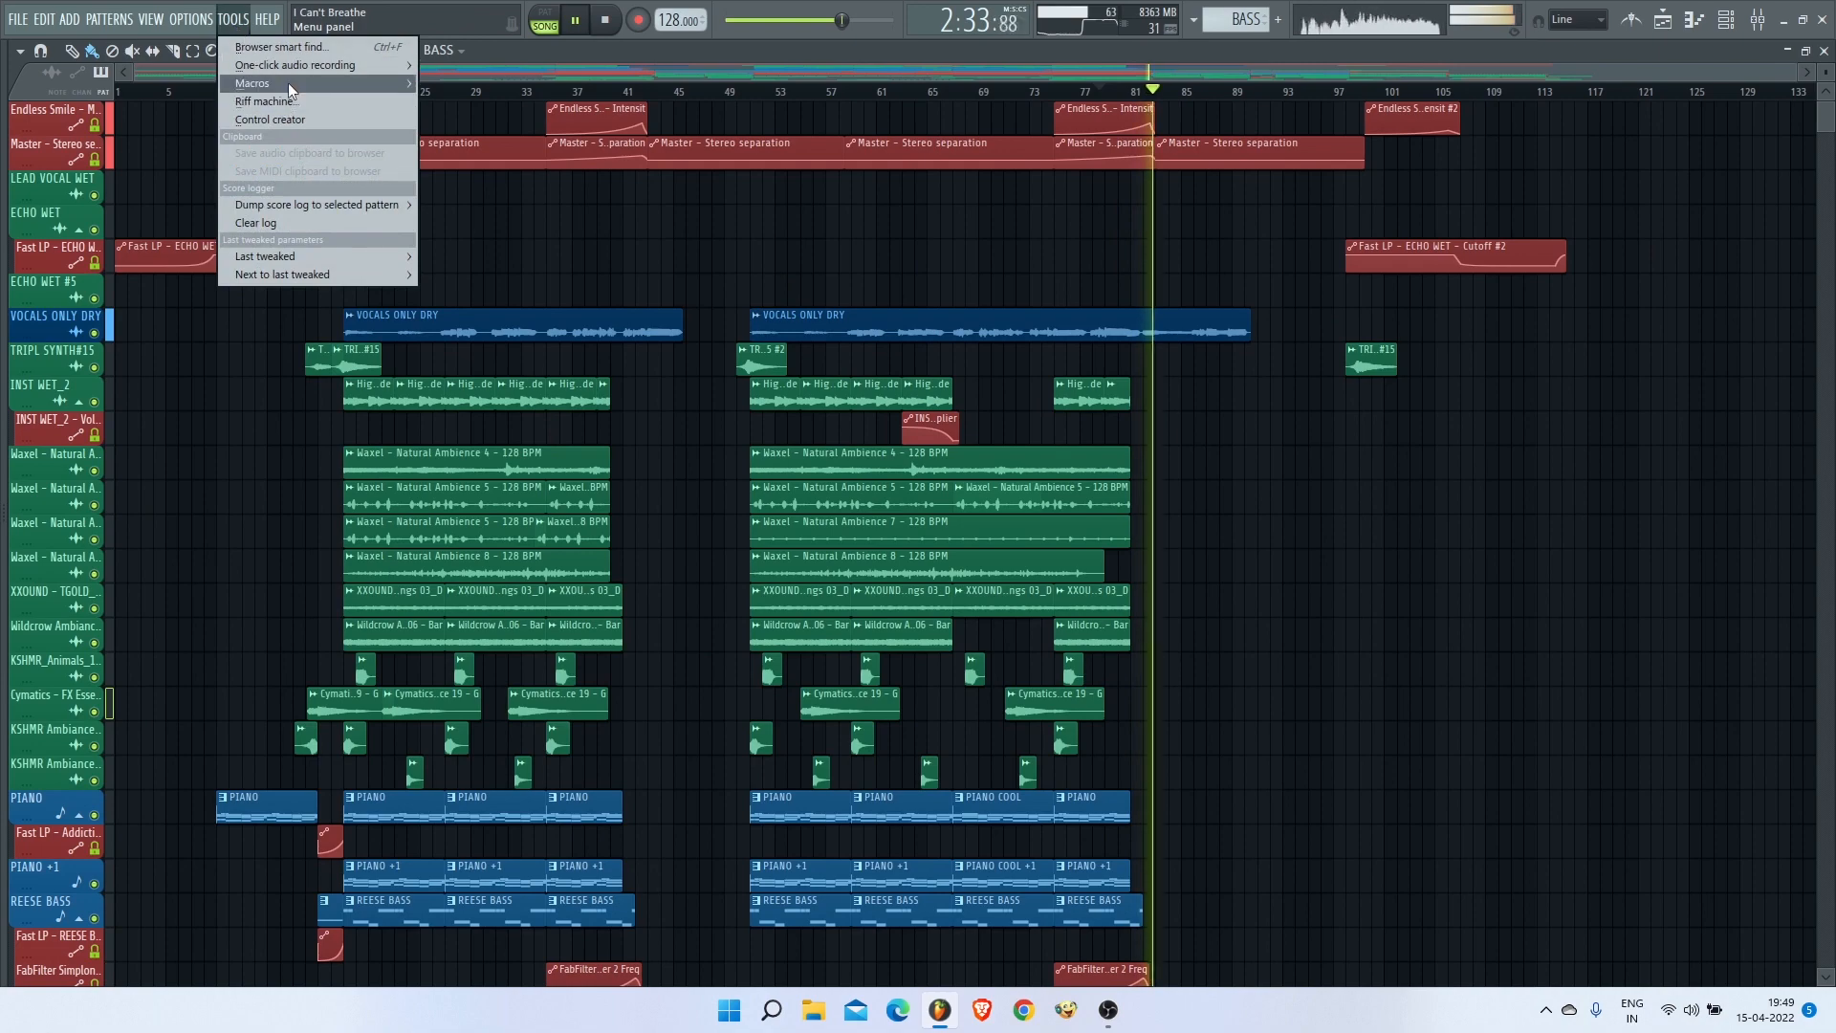
{"action": "mouse_move", "coordinate": [289, 82]}
{"action": "left_click", "coordinate": [503, 220]}
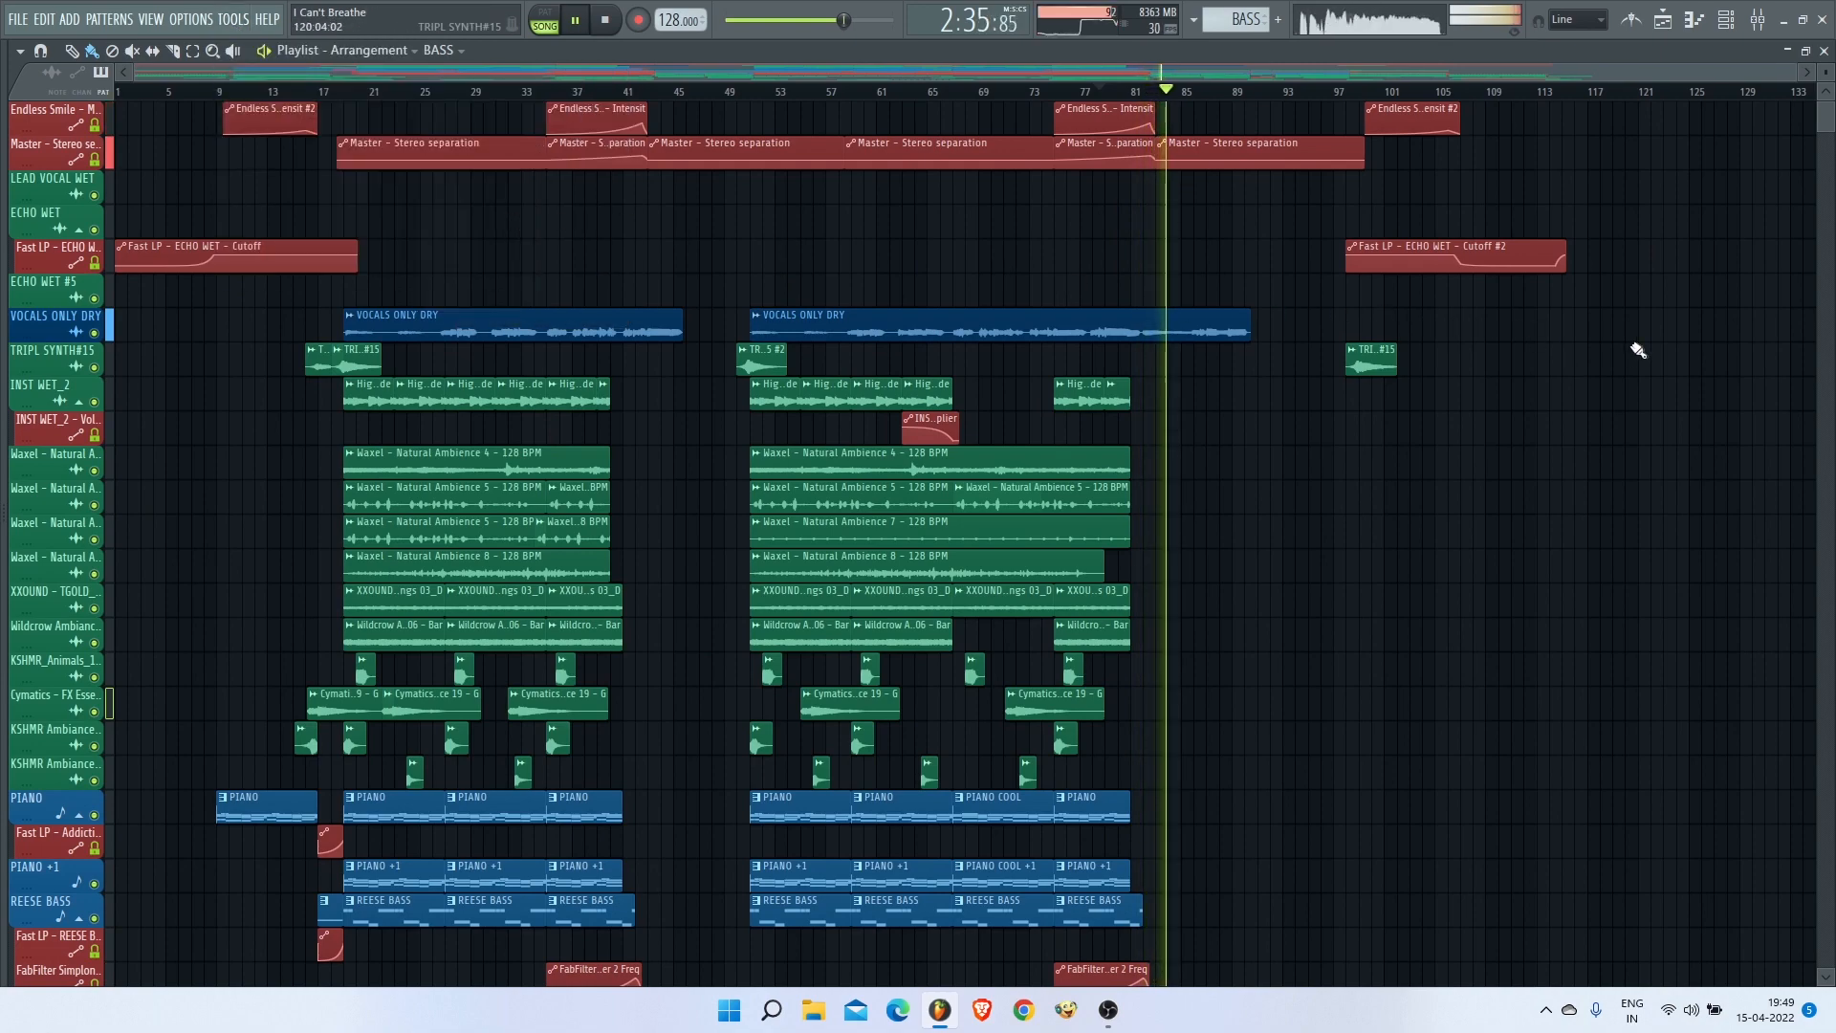
Step: Examine the second drop's layers during playback, from leads, chords and bass down to drums and effects, and stop playback
{"action": "scroll", "coordinate": [1638, 350], "scroll_direction": "up", "scroll_amount": 3}
{"action": "scroll", "coordinate": [1357, 298], "scroll_direction": "down", "scroll_amount": 7}
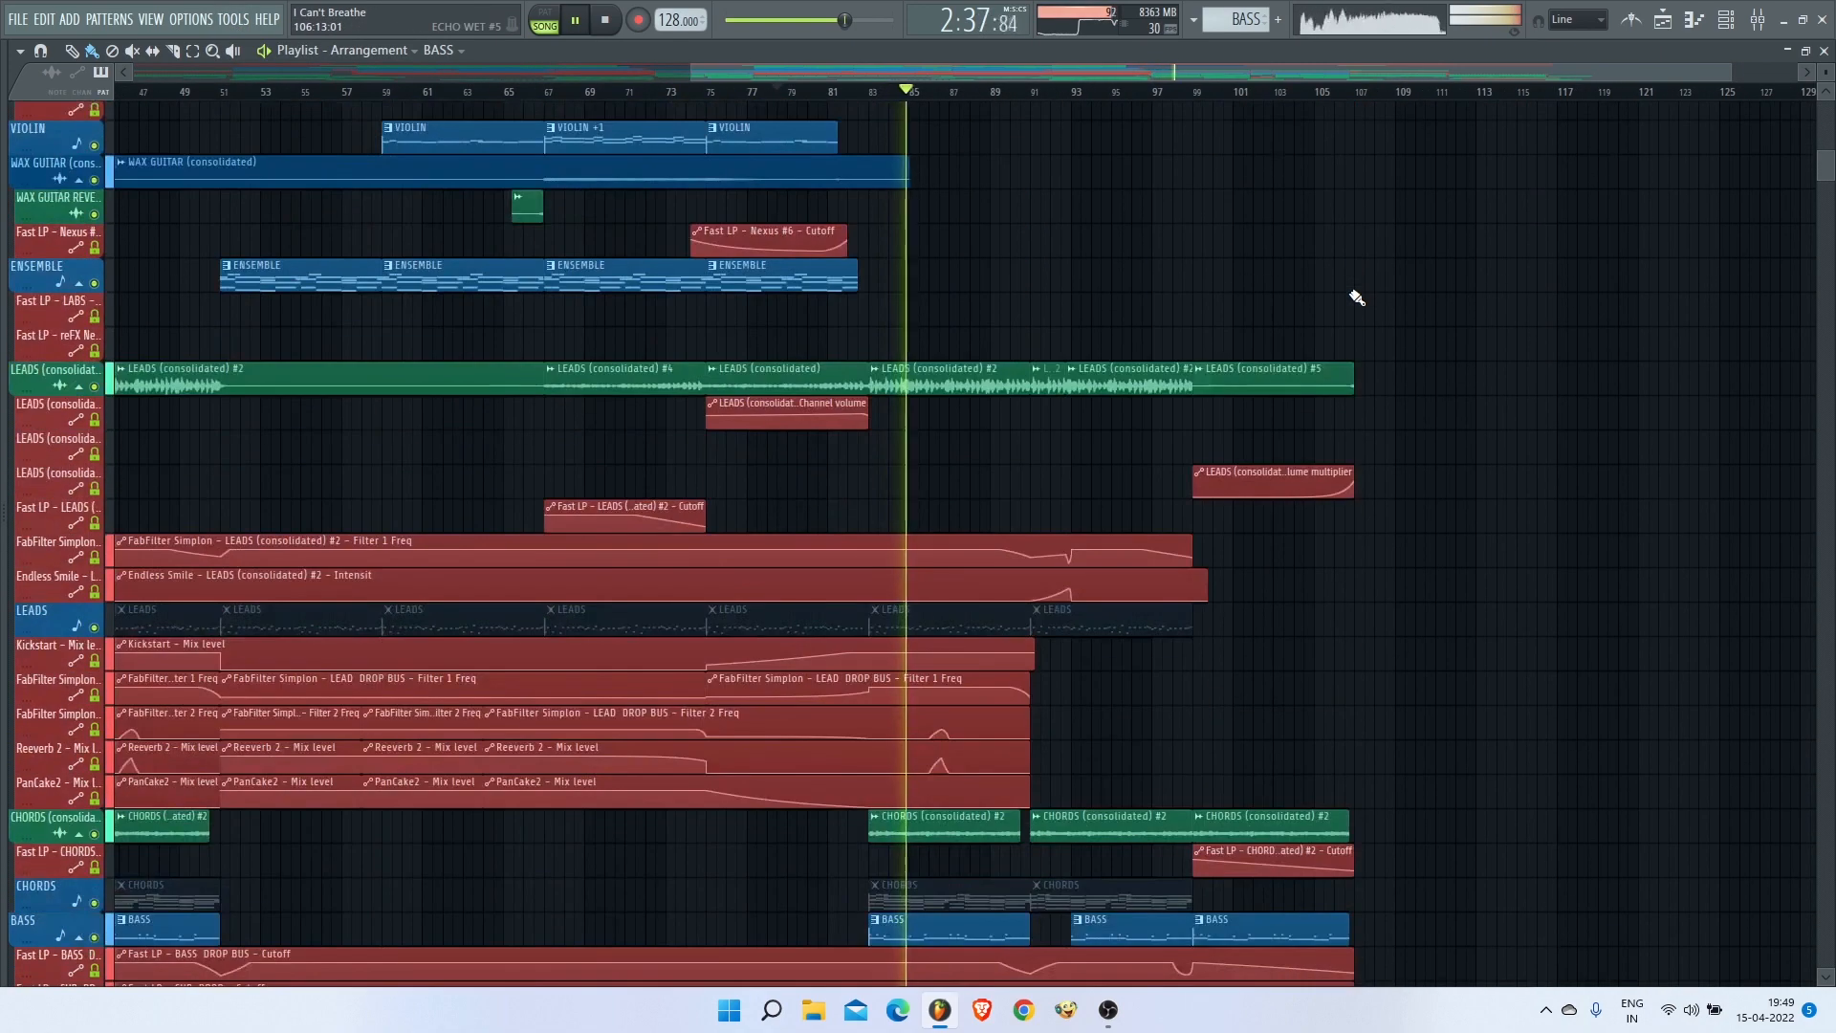
{"action": "scroll", "coordinate": [1357, 298], "scroll_direction": "down", "scroll_amount": 4}
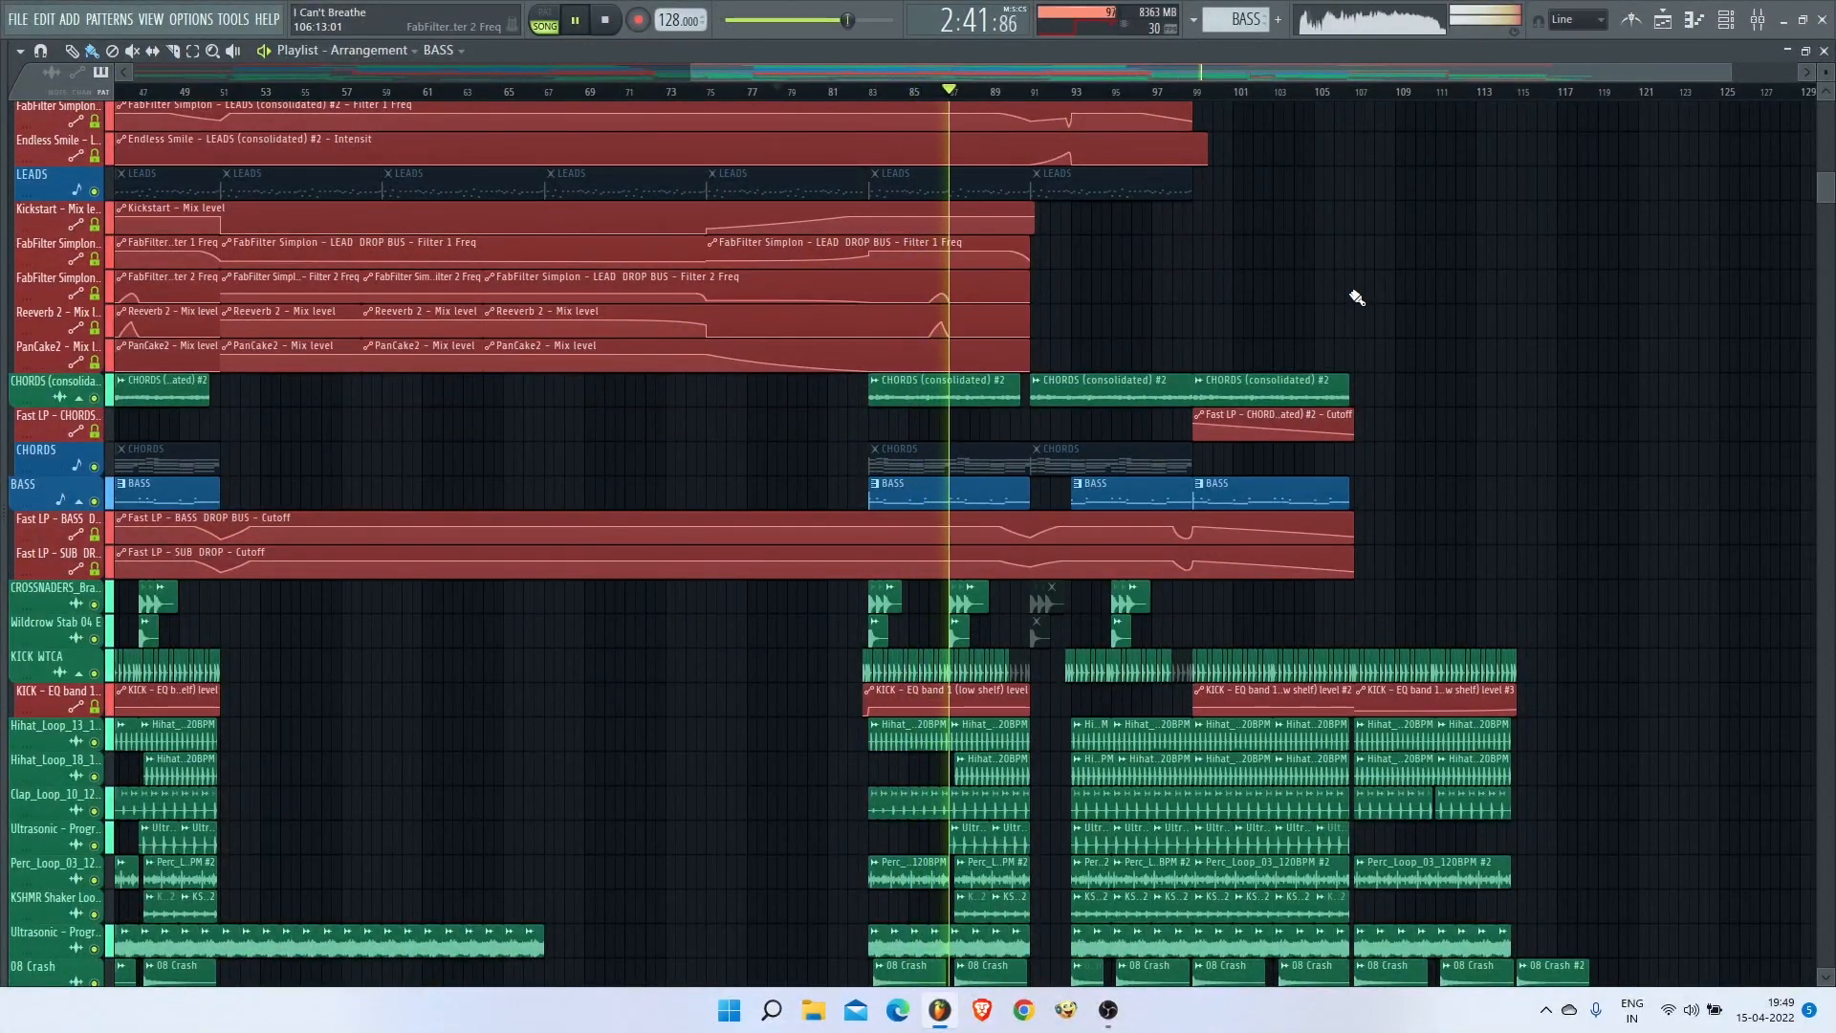
{"action": "scroll", "coordinate": [1356, 297], "scroll_direction": "down", "scroll_amount": 5}
{"action": "scroll", "coordinate": [1362, 299], "scroll_direction": "up", "scroll_amount": 2}
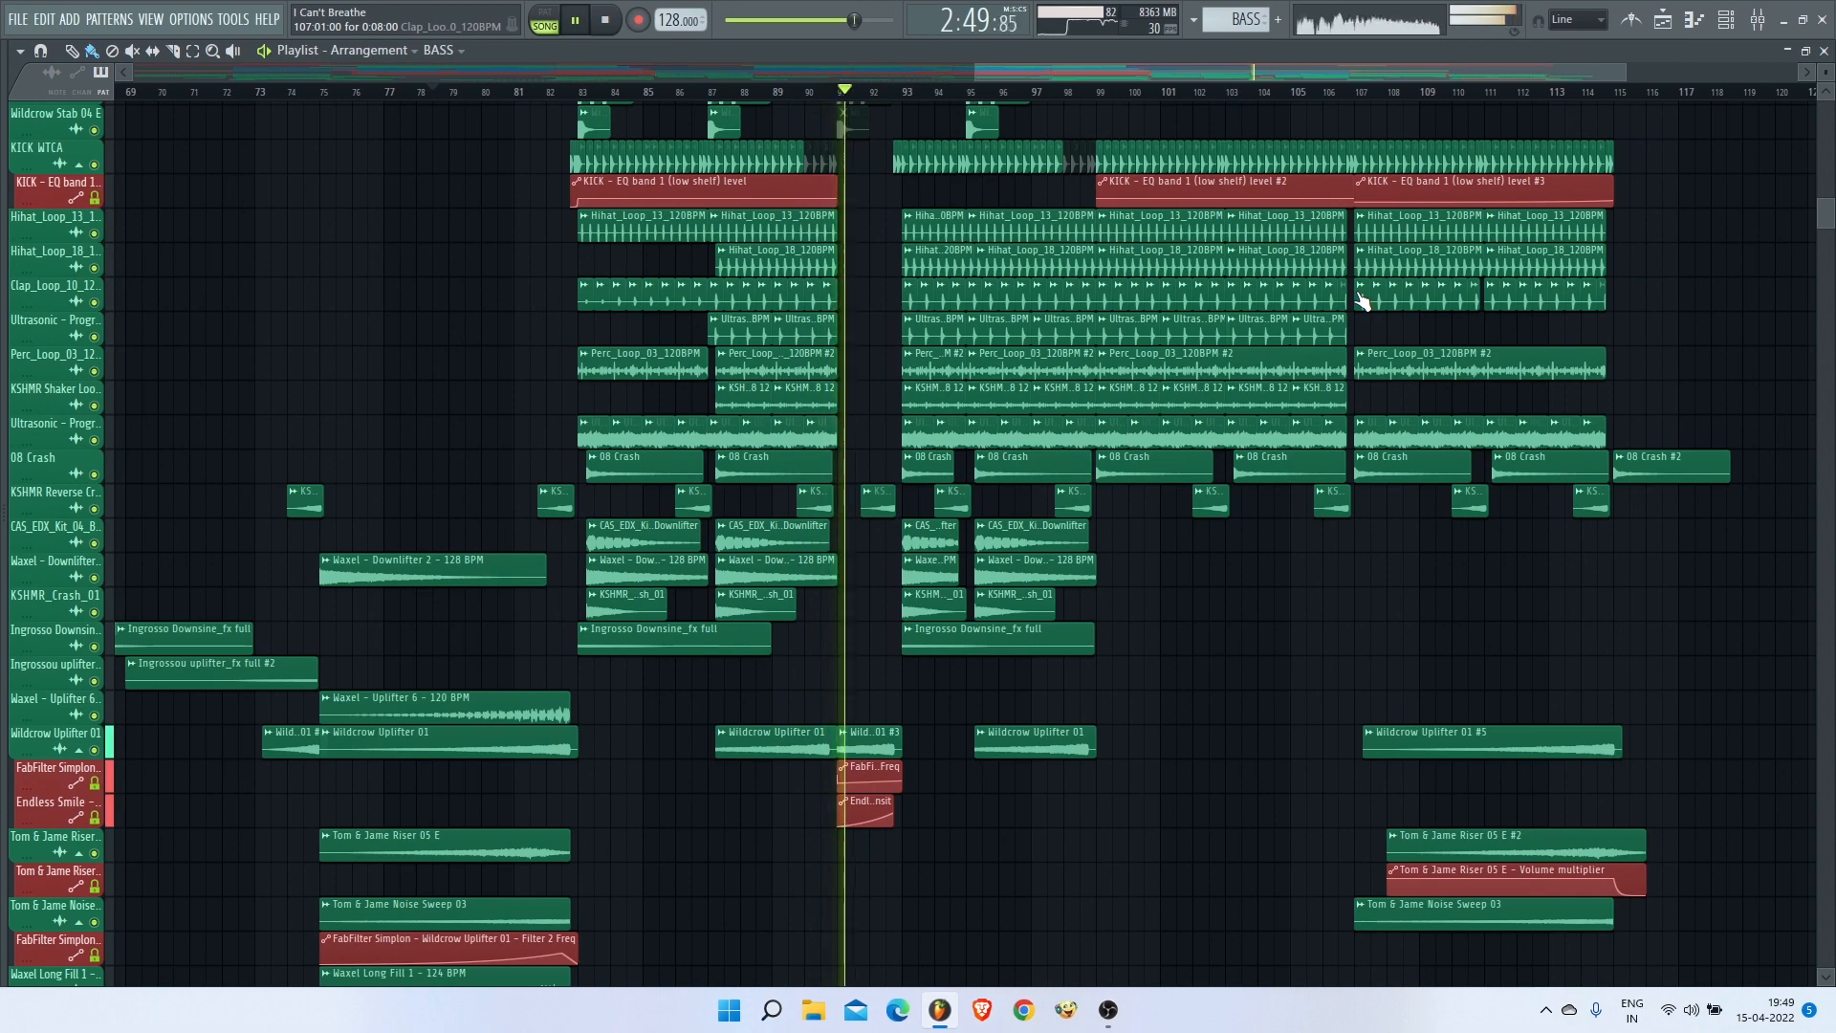
{"action": "scroll", "coordinate": [1363, 299], "scroll_direction": "up", "scroll_amount": 5}
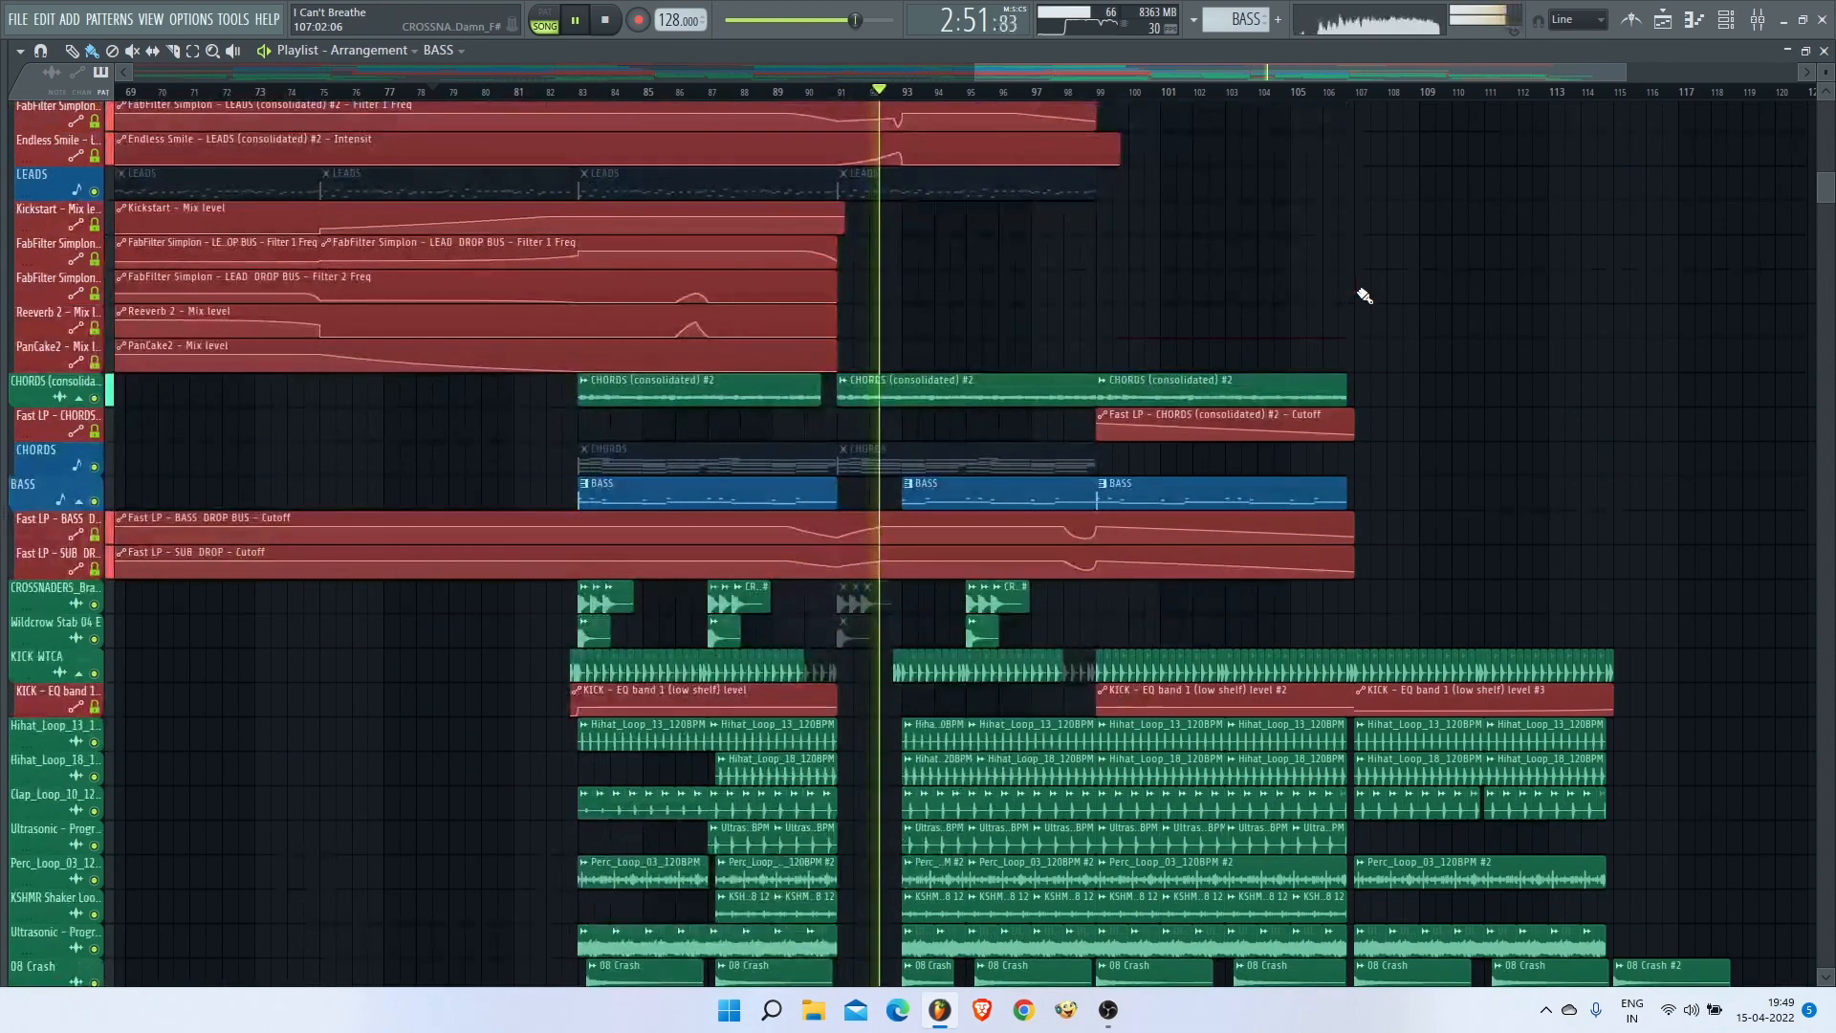
{"action": "scroll", "coordinate": [1365, 296], "scroll_direction": "up", "scroll_amount": 2}
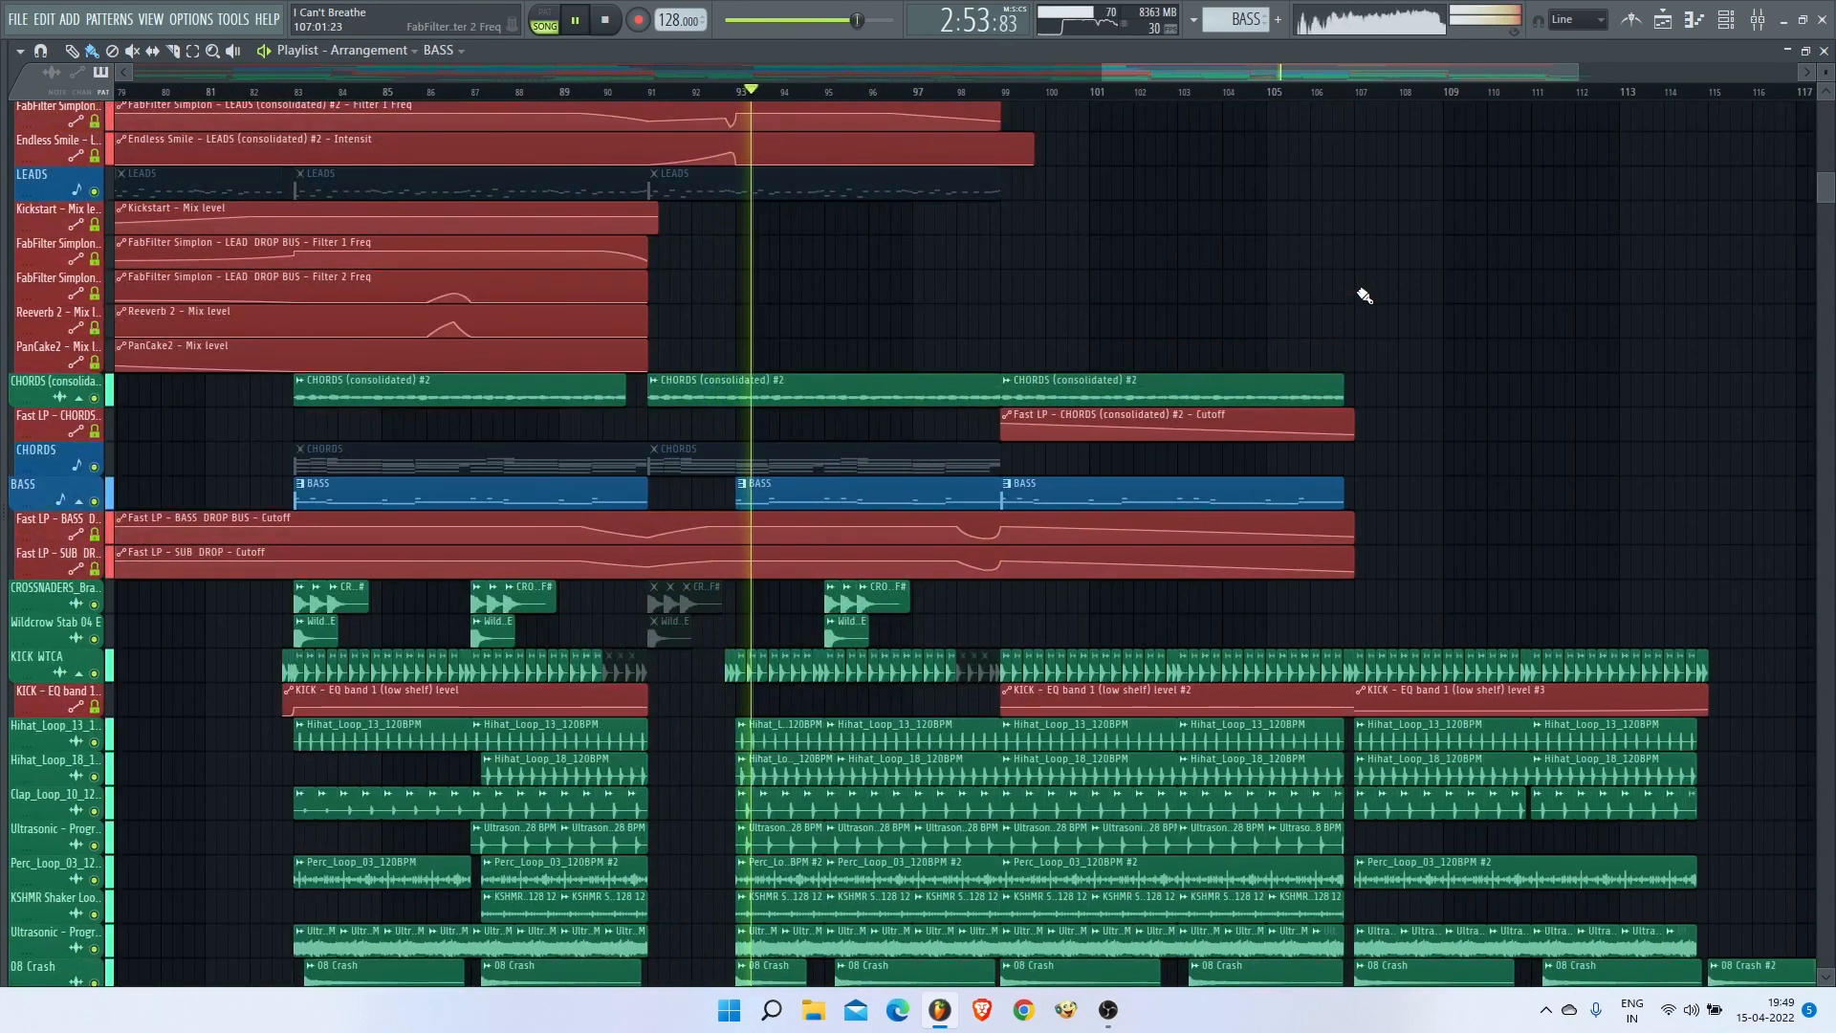
{"action": "scroll", "coordinate": [1365, 296], "scroll_direction": "down", "scroll_amount": 4}
{"action": "scroll", "coordinate": [1363, 298], "scroll_direction": "down", "scroll_amount": 2}
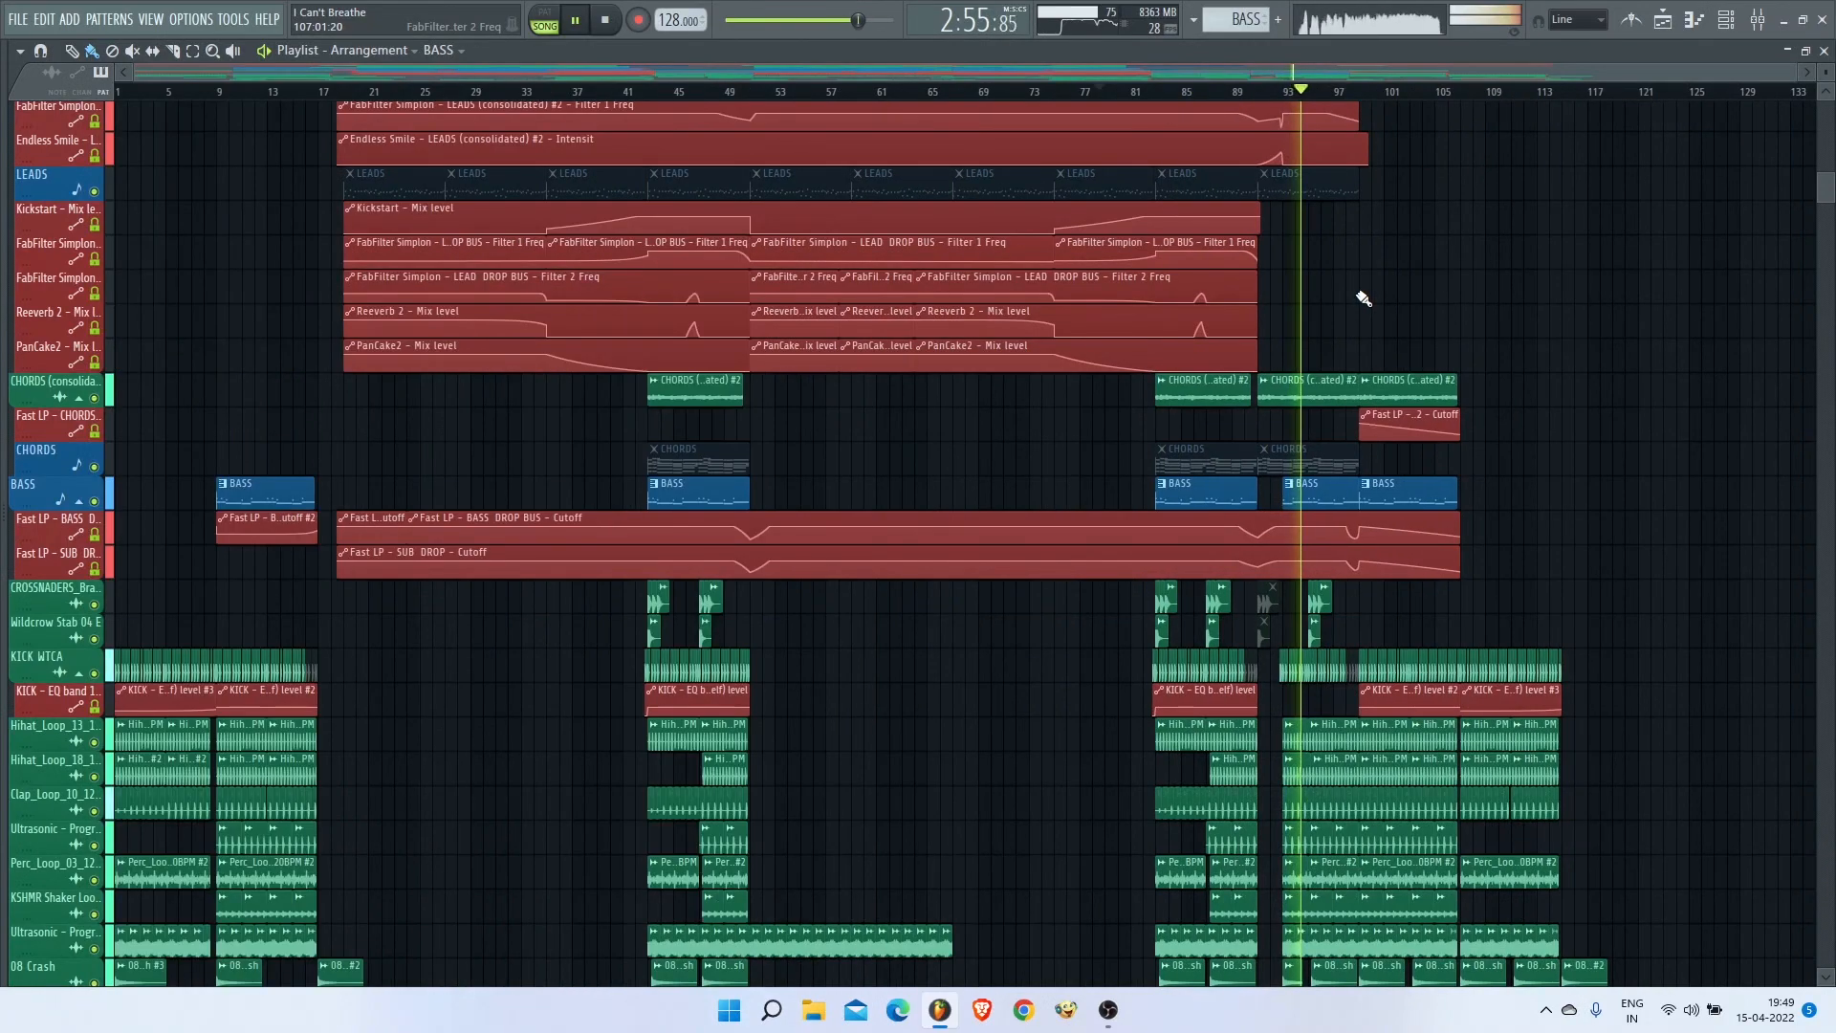
{"action": "scroll", "coordinate": [1824, 69], "scroll_direction": "down", "scroll_amount": 3}
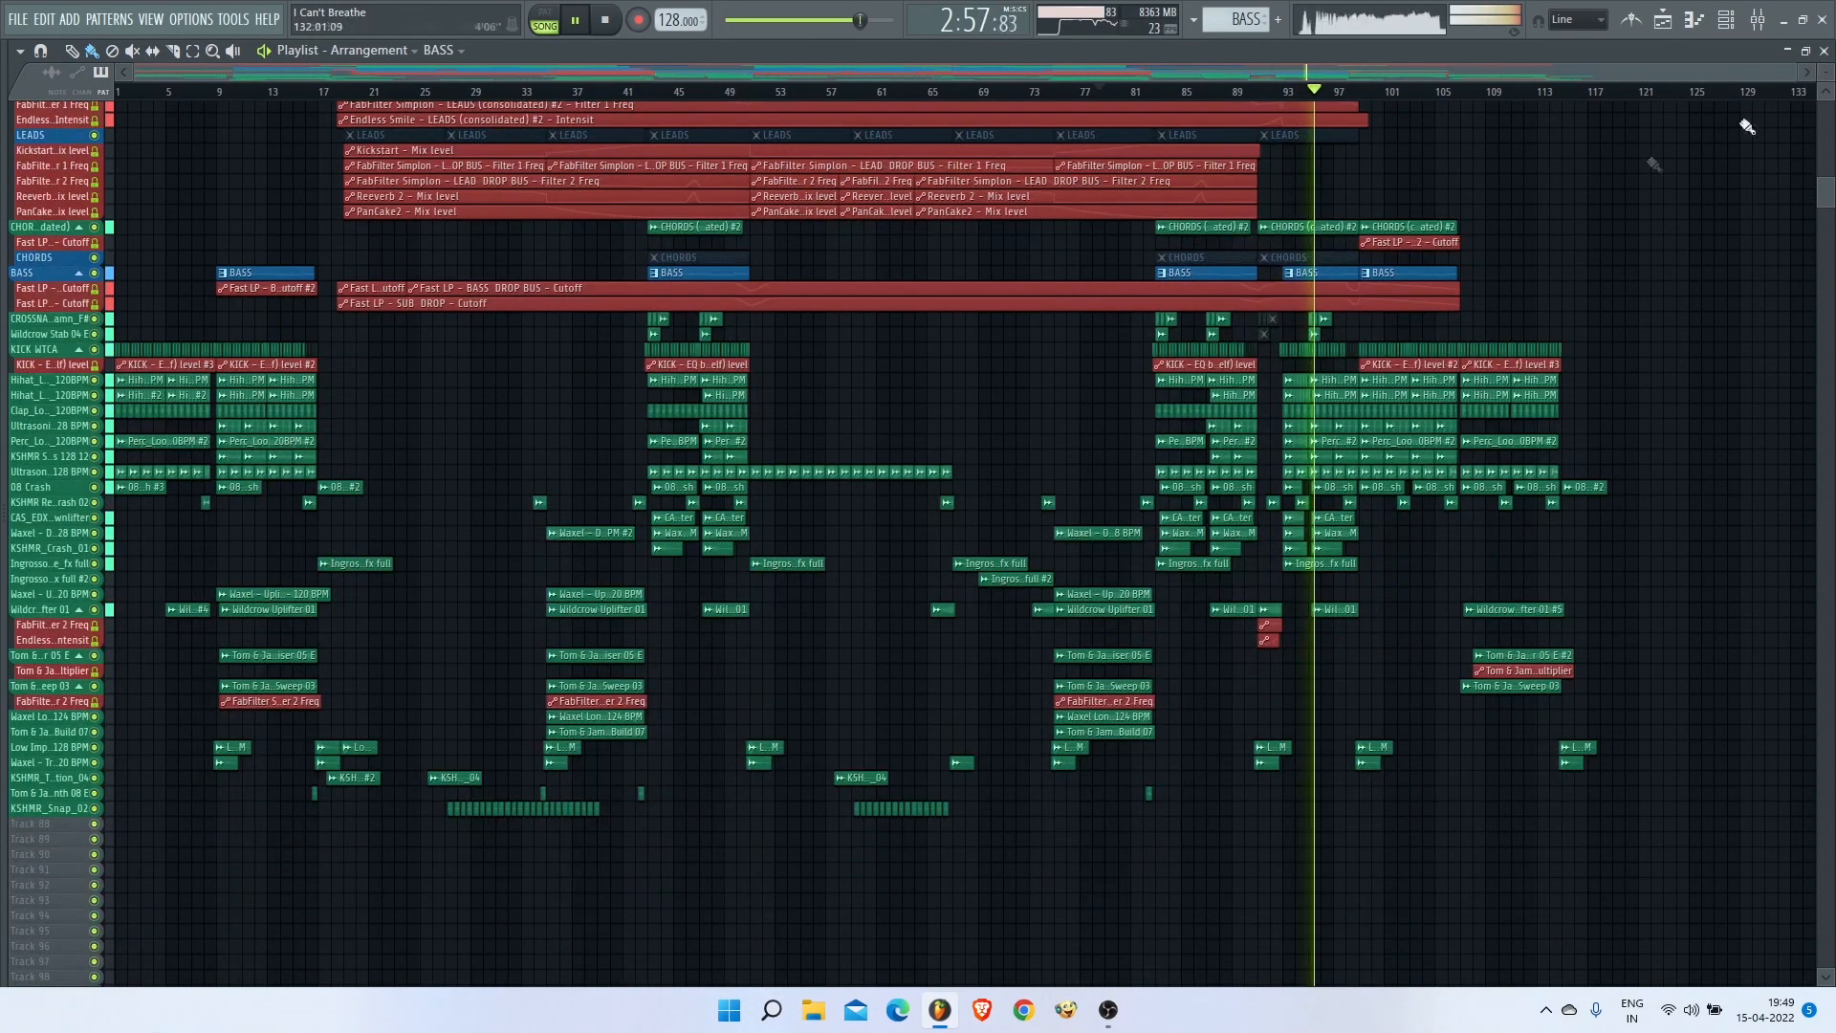
{"action": "scroll", "coordinate": [1304, 171], "scroll_direction": "up", "scroll_amount": 3}
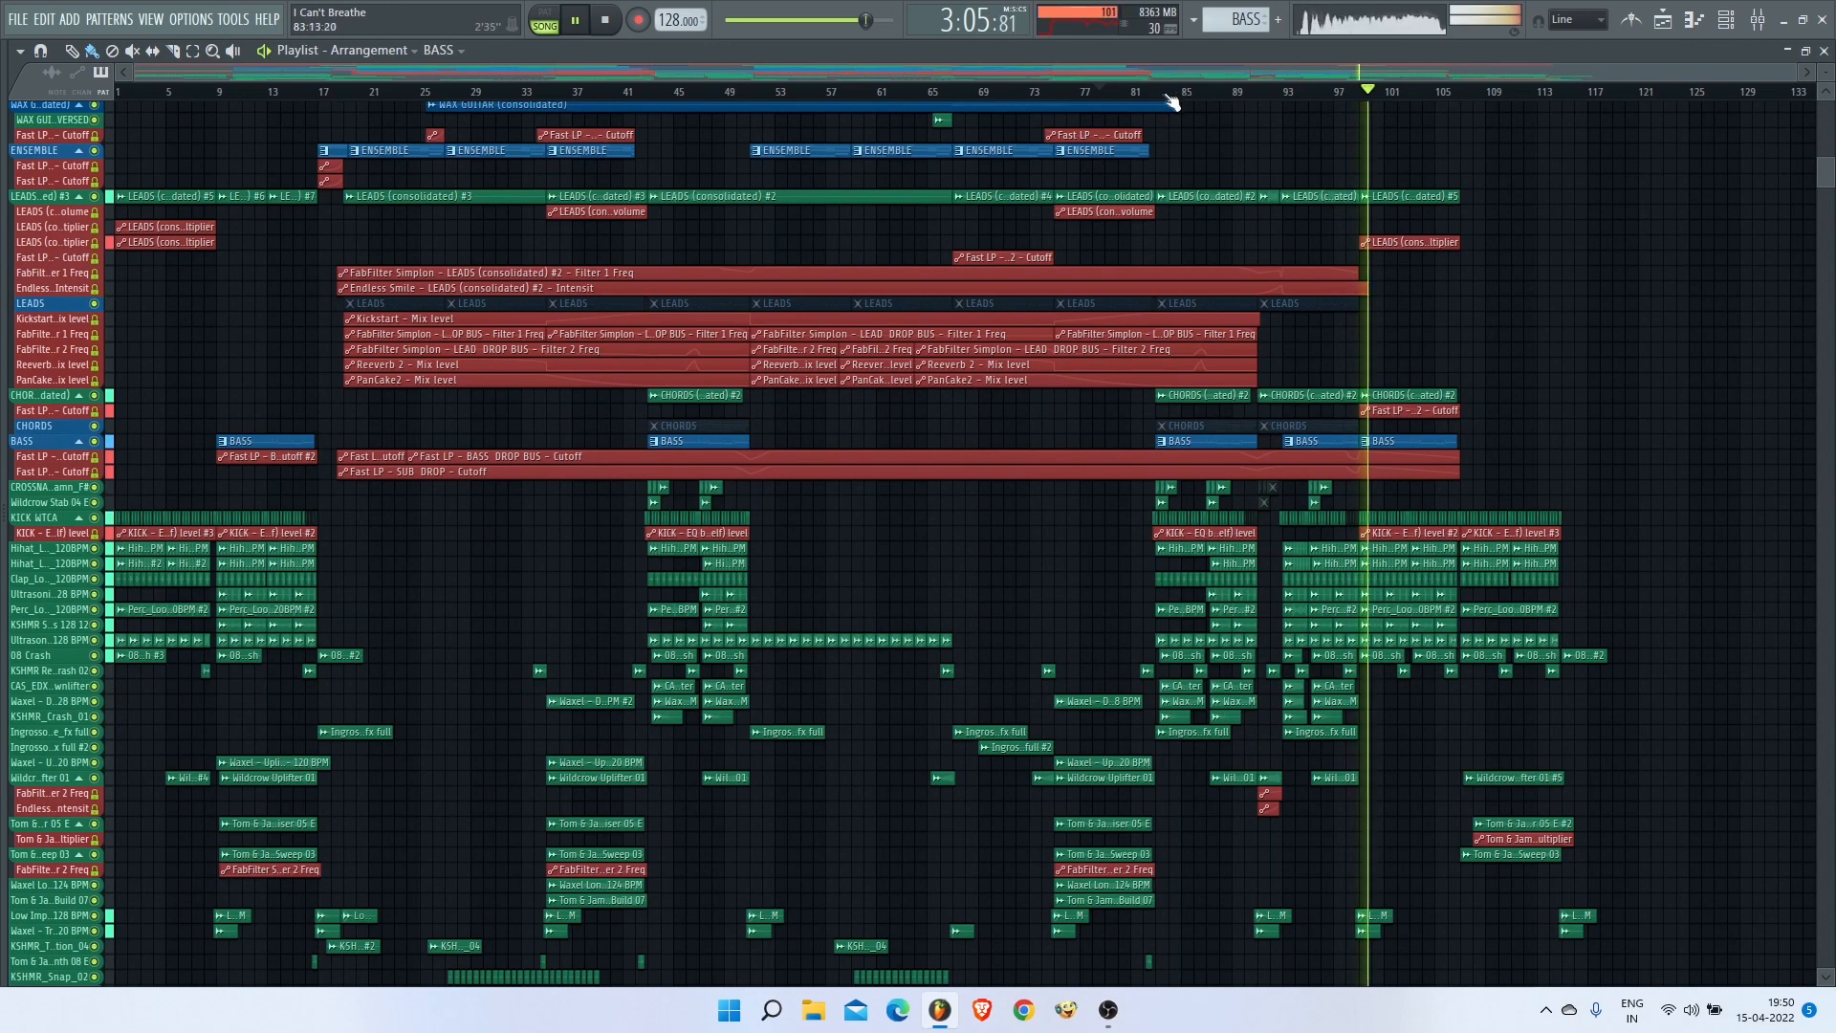
{"action": "key", "text": "space"}
Step: Open FabFilter Pro-Q 3 from the Master track, close the mixer and reposition the equalizer for a clear view
{"action": "left_click", "coordinate": [1763, 23]}
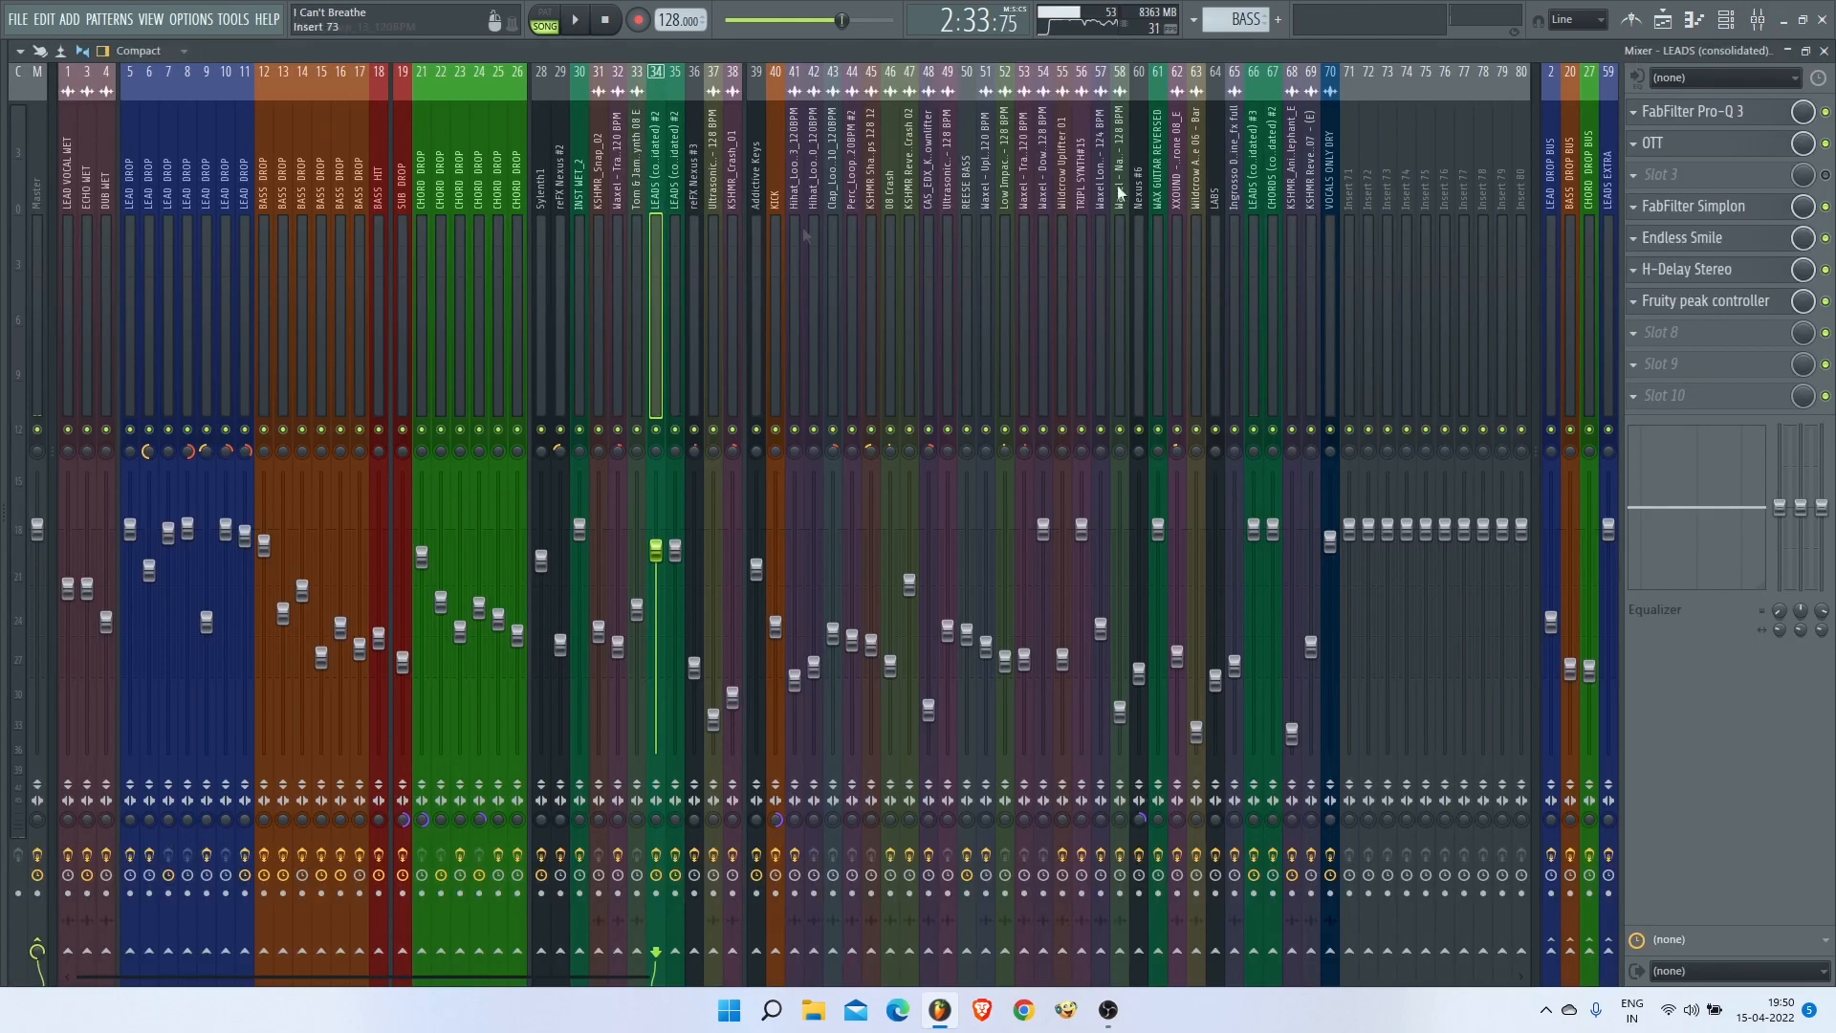
{"action": "left_click", "coordinate": [1771, 120]}
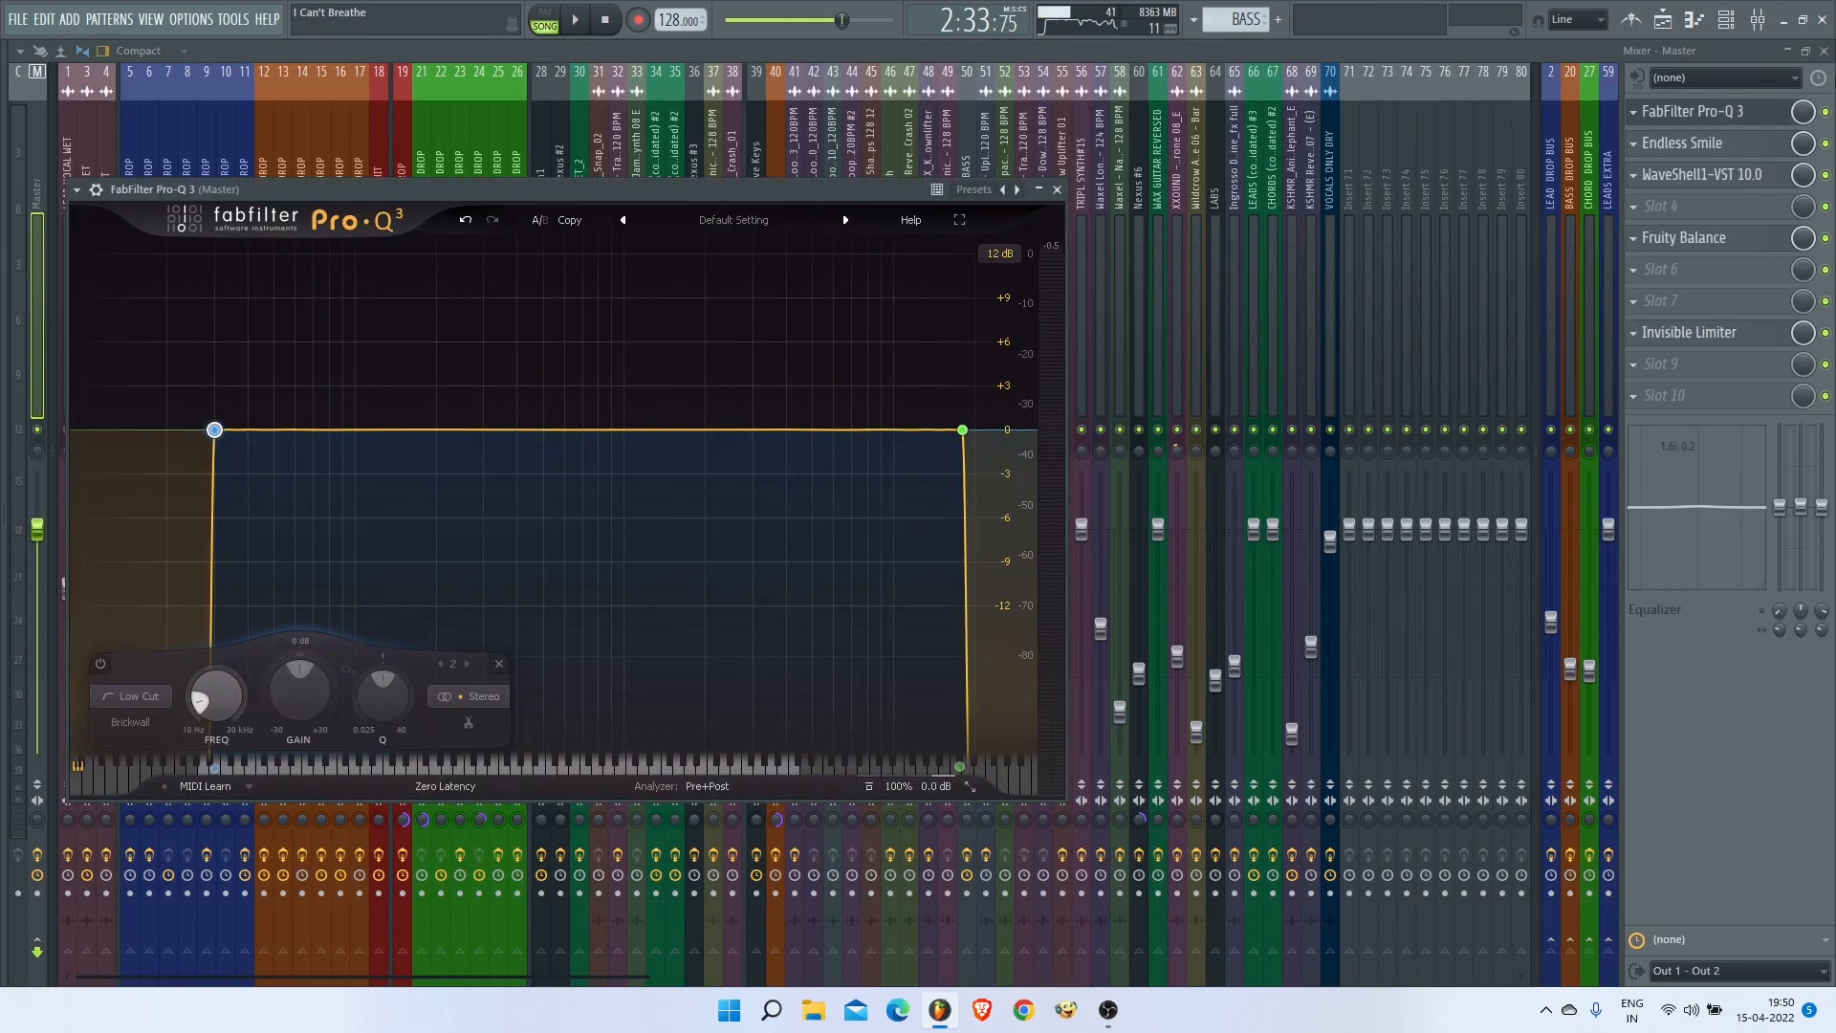
{"action": "left_click", "coordinate": [1826, 52]}
{"action": "left_click", "coordinate": [864, 146]}
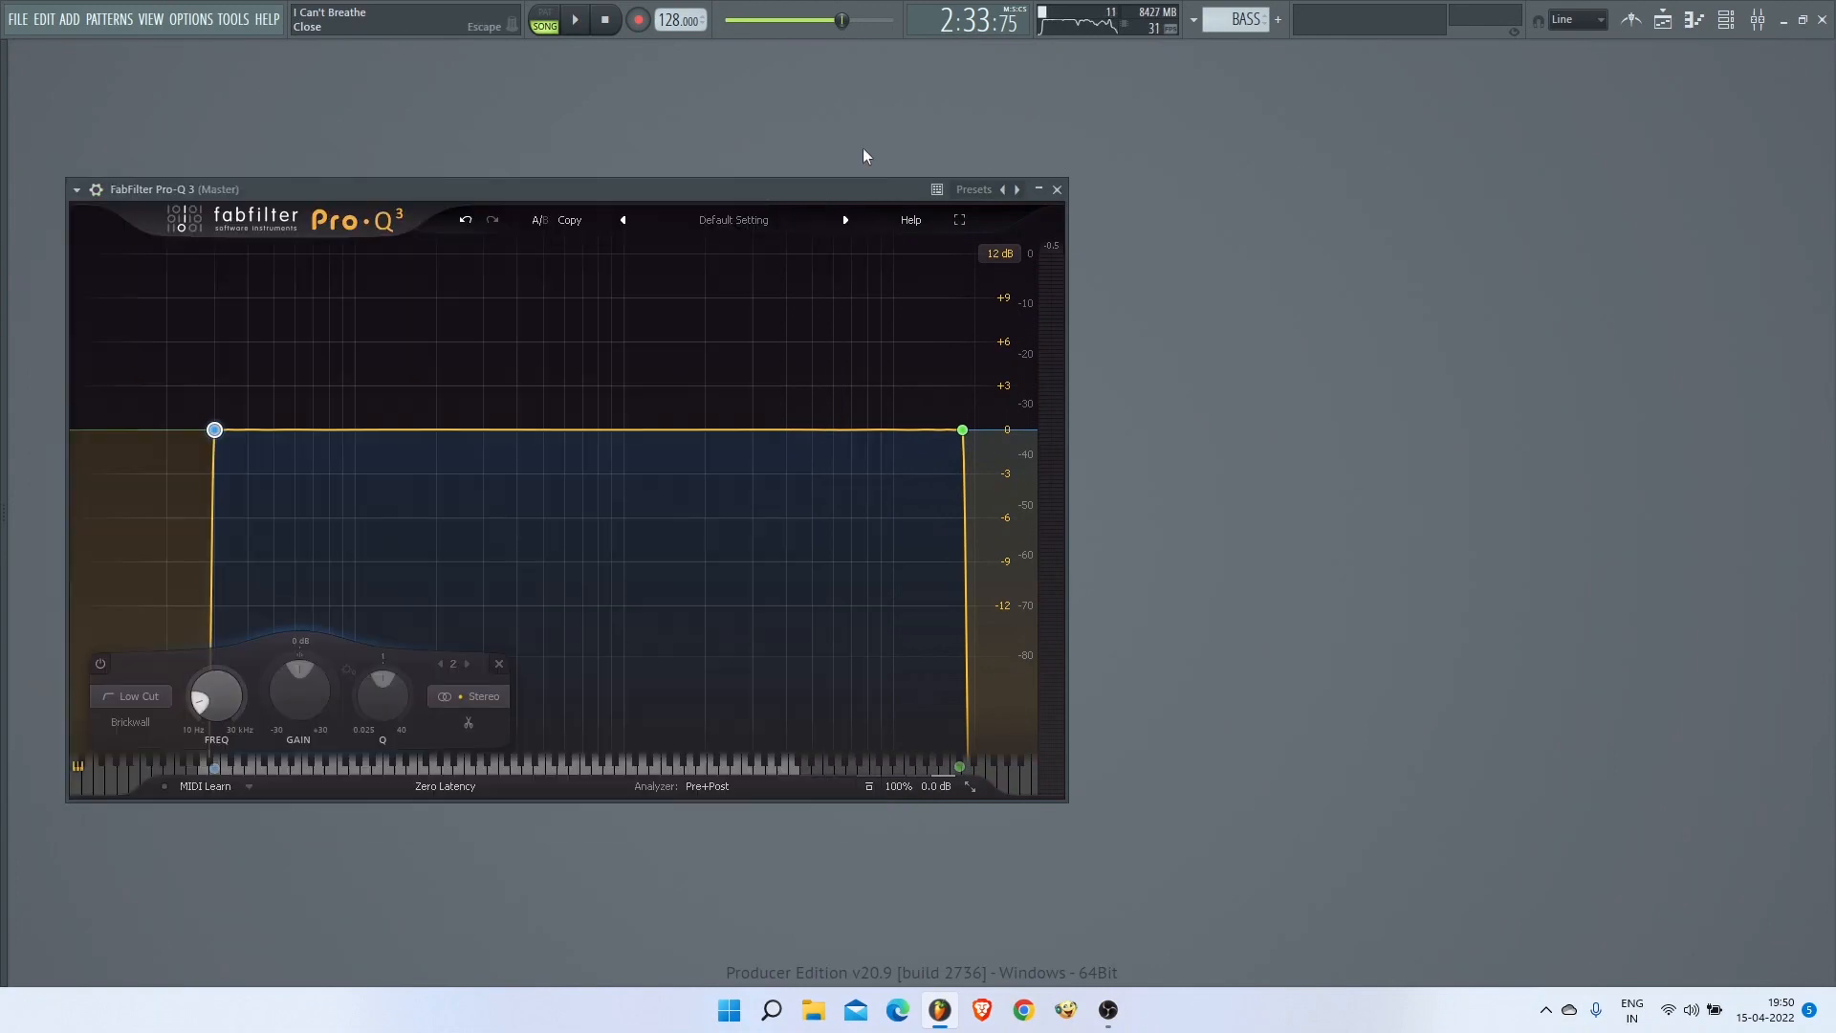
{"action": "left_click_drag", "start_coordinate": [833, 189], "coordinate": [920, 124]}
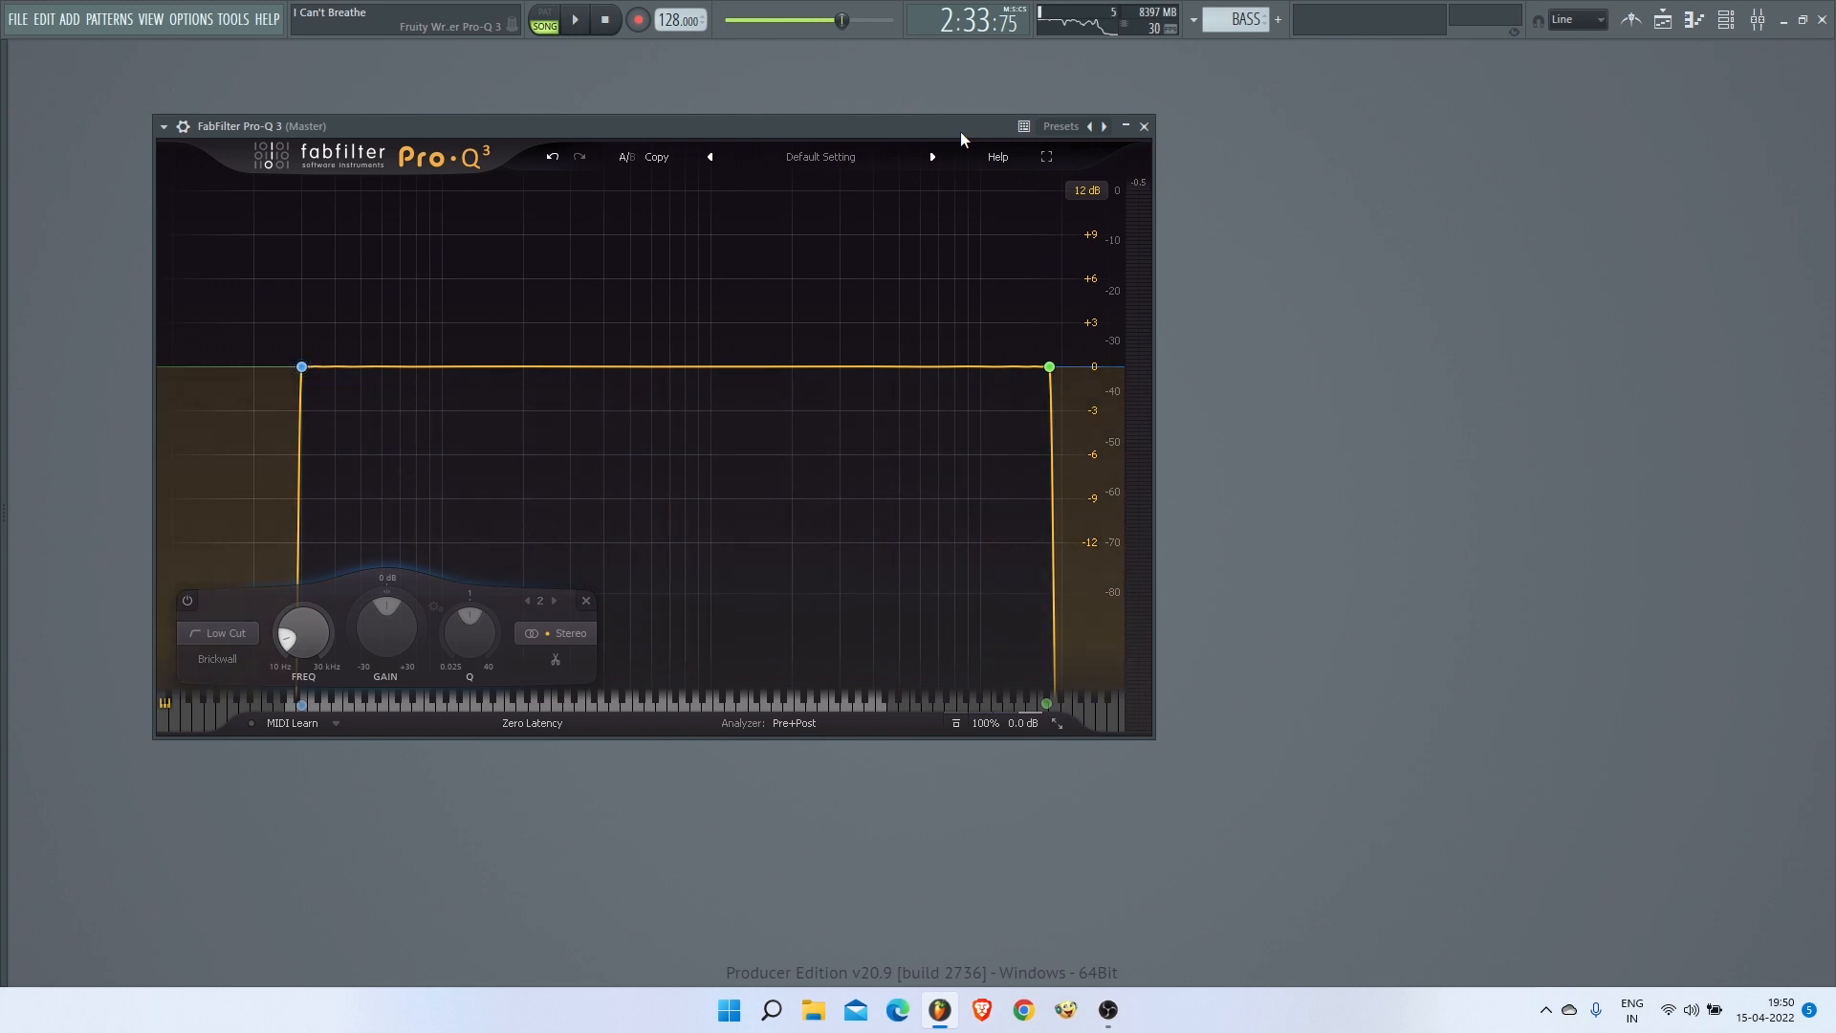
Step: Play the second drop and solo the Master equalizer's 18000 Hz and 30 Hz brickwall cuts in turn, then close the equalizer
{"action": "key", "text": "space"}
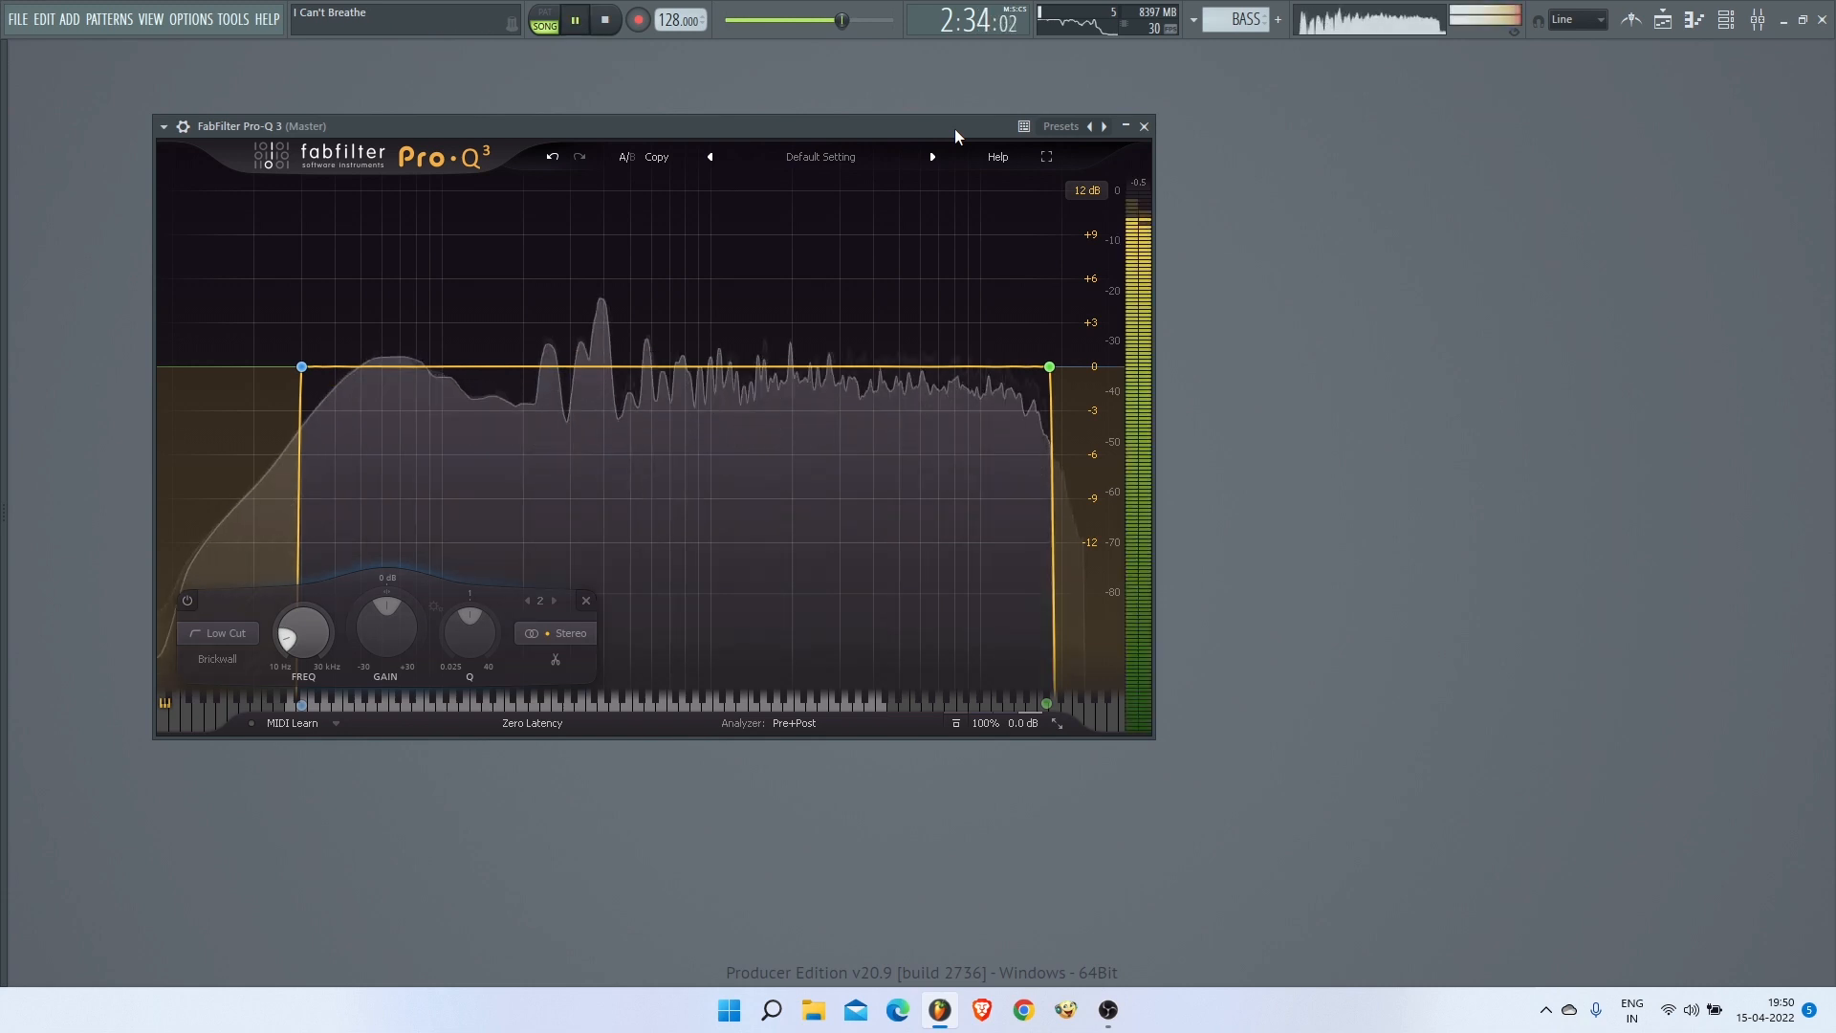
{"action": "left_click", "coordinate": [1036, 297]}
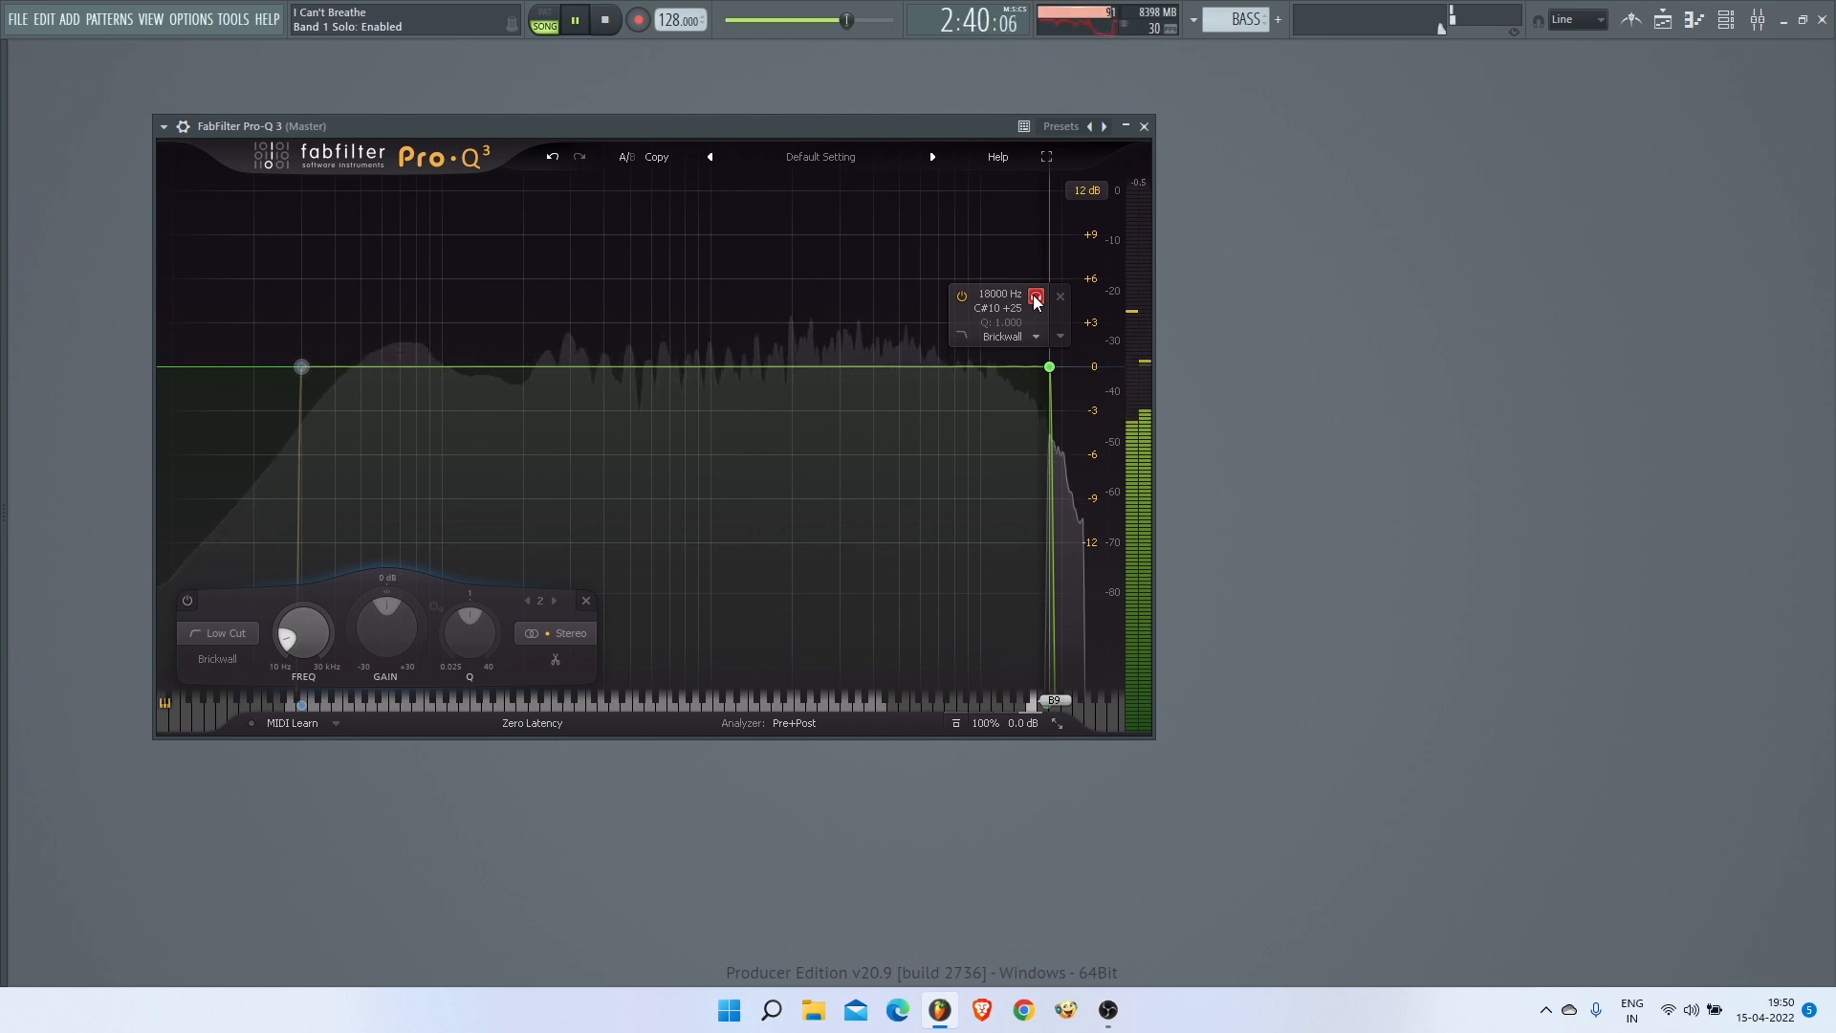
{"action": "left_click", "coordinate": [1036, 299]}
{"action": "left_click", "coordinate": [324, 297]}
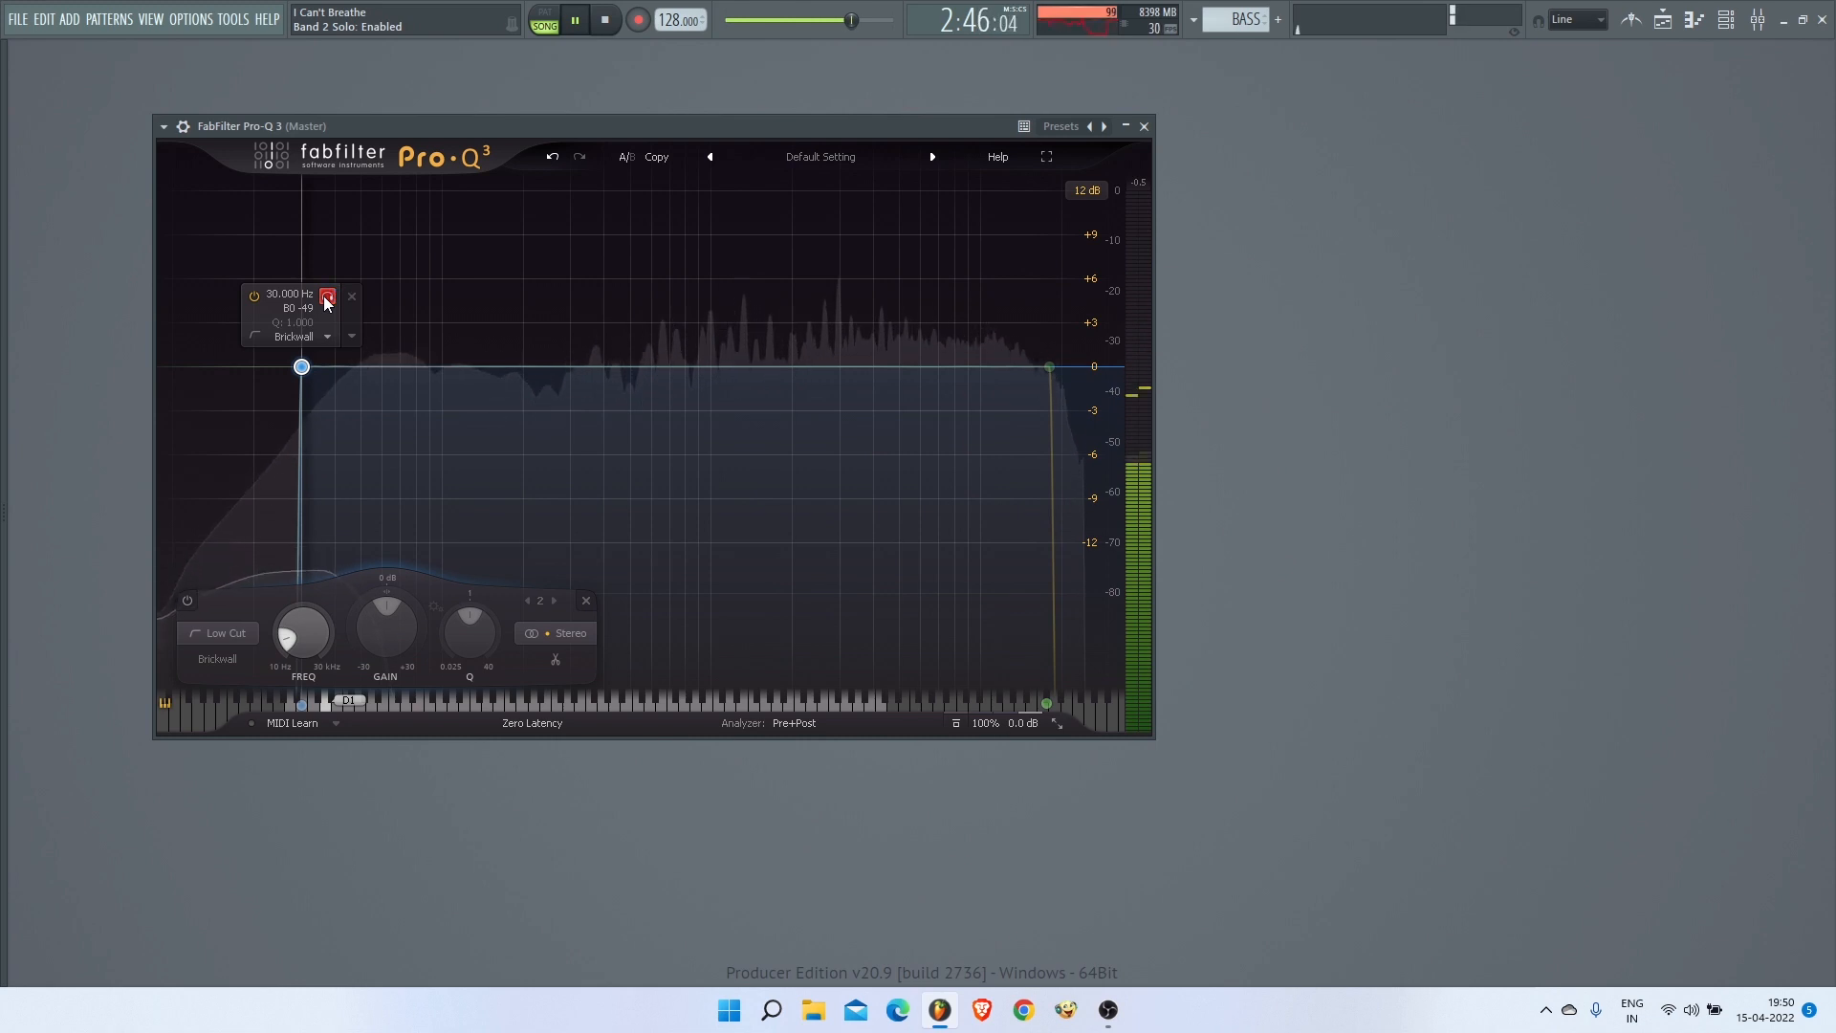
{"action": "left_click", "coordinate": [324, 298]}
{"action": "key", "text": "space"}
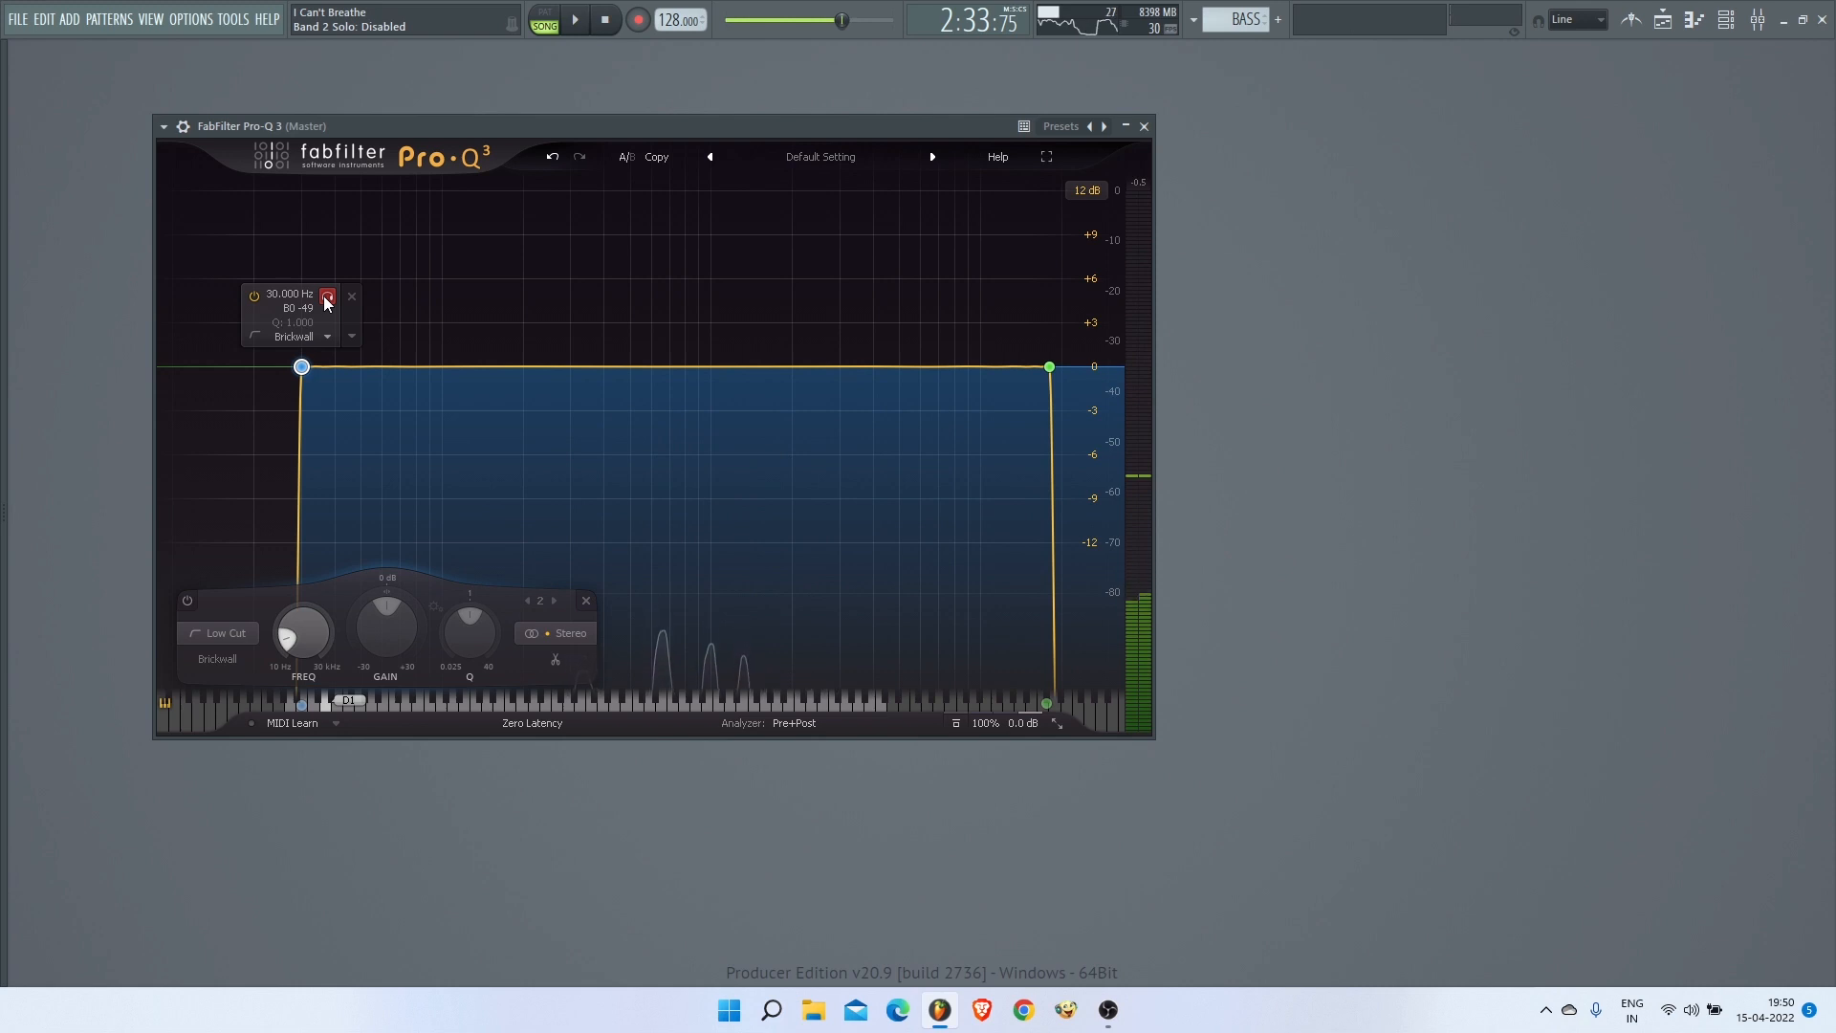
{"action": "left_click", "coordinate": [1144, 125]}
Step: Open the Master track's API 2500 compressor, check it with the second drop playing, and close it
{"action": "left_click", "coordinate": [1758, 19]}
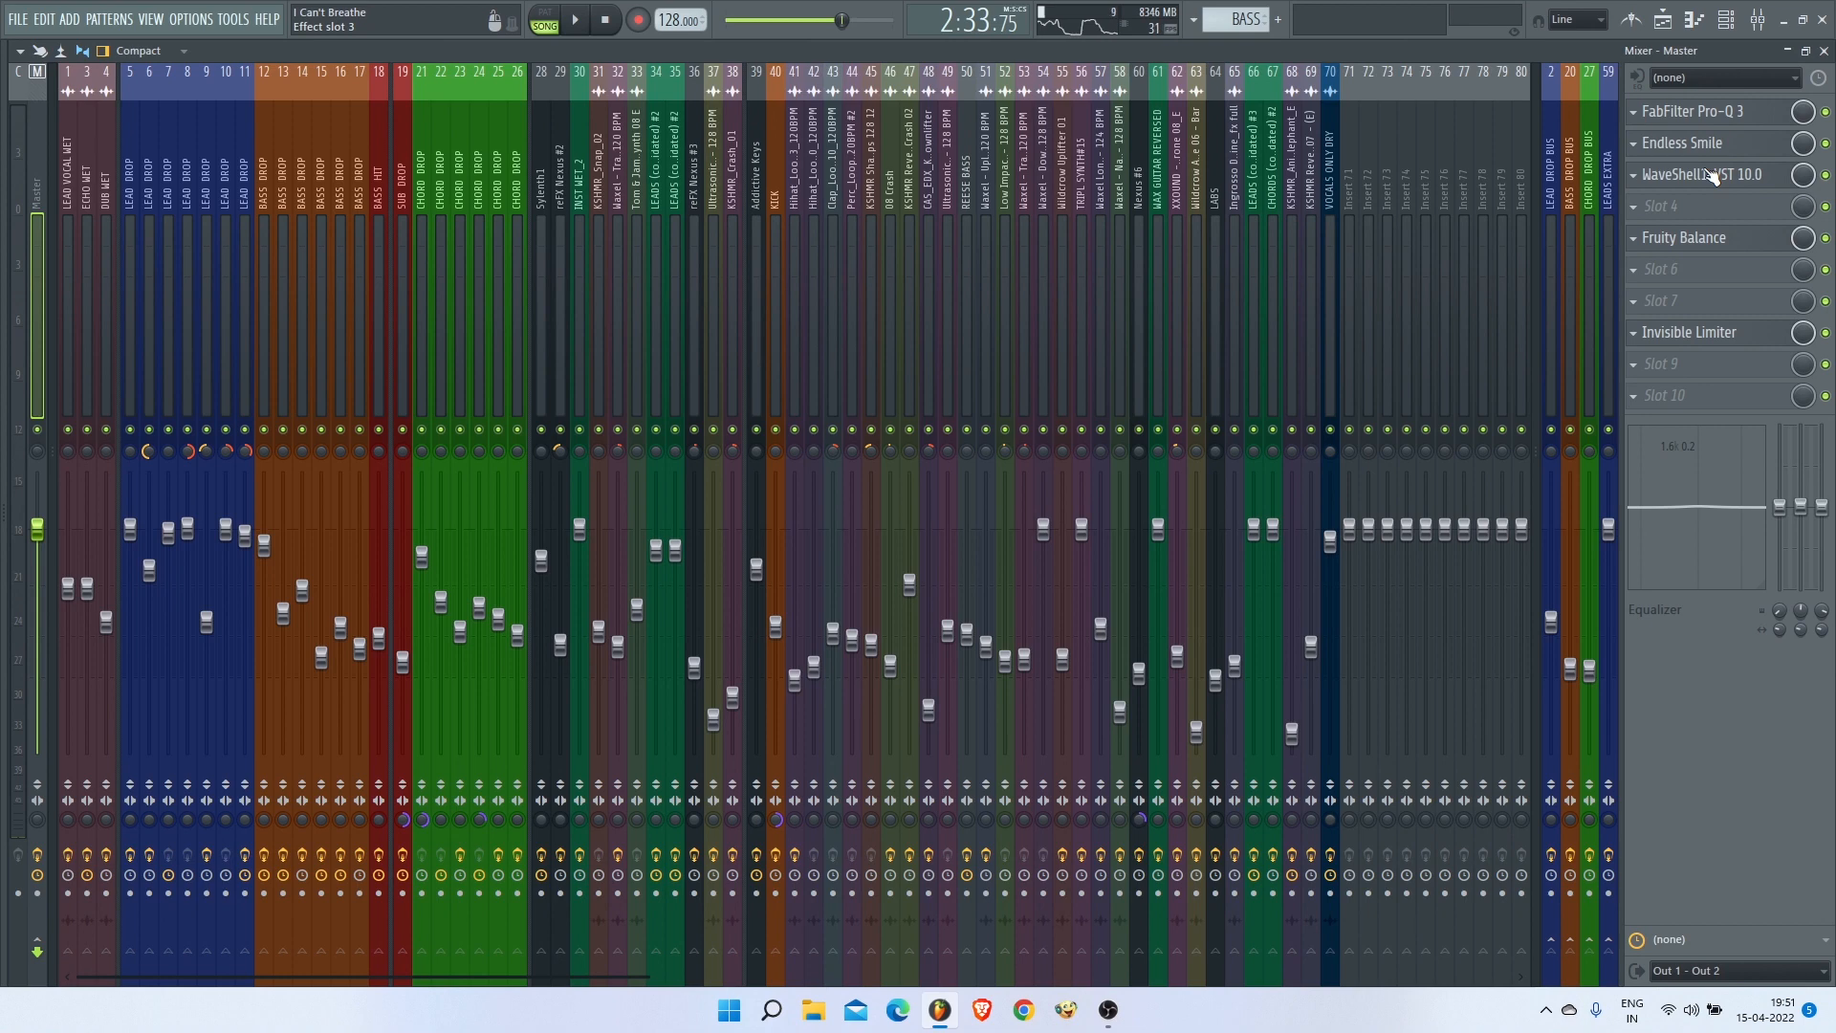
{"action": "left_click", "coordinate": [1710, 176]}
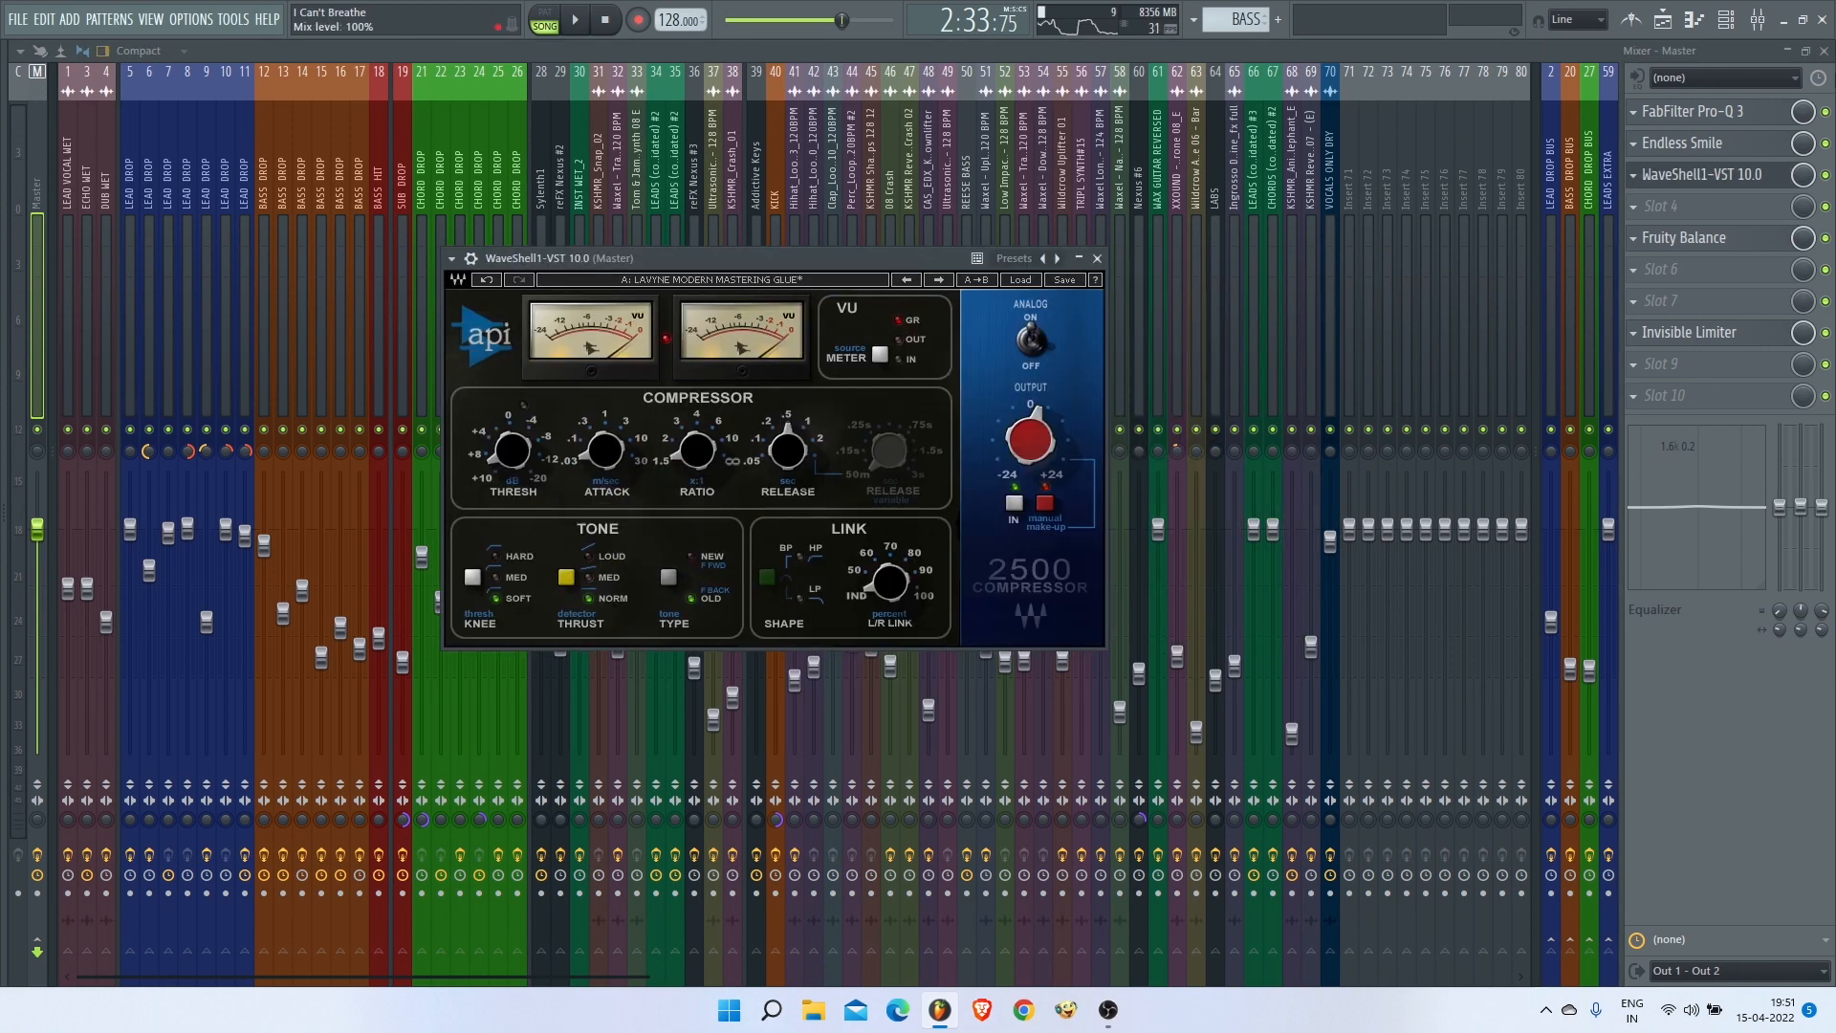
{"action": "left_click", "coordinate": [1824, 52]}
{"action": "key", "text": "space"}
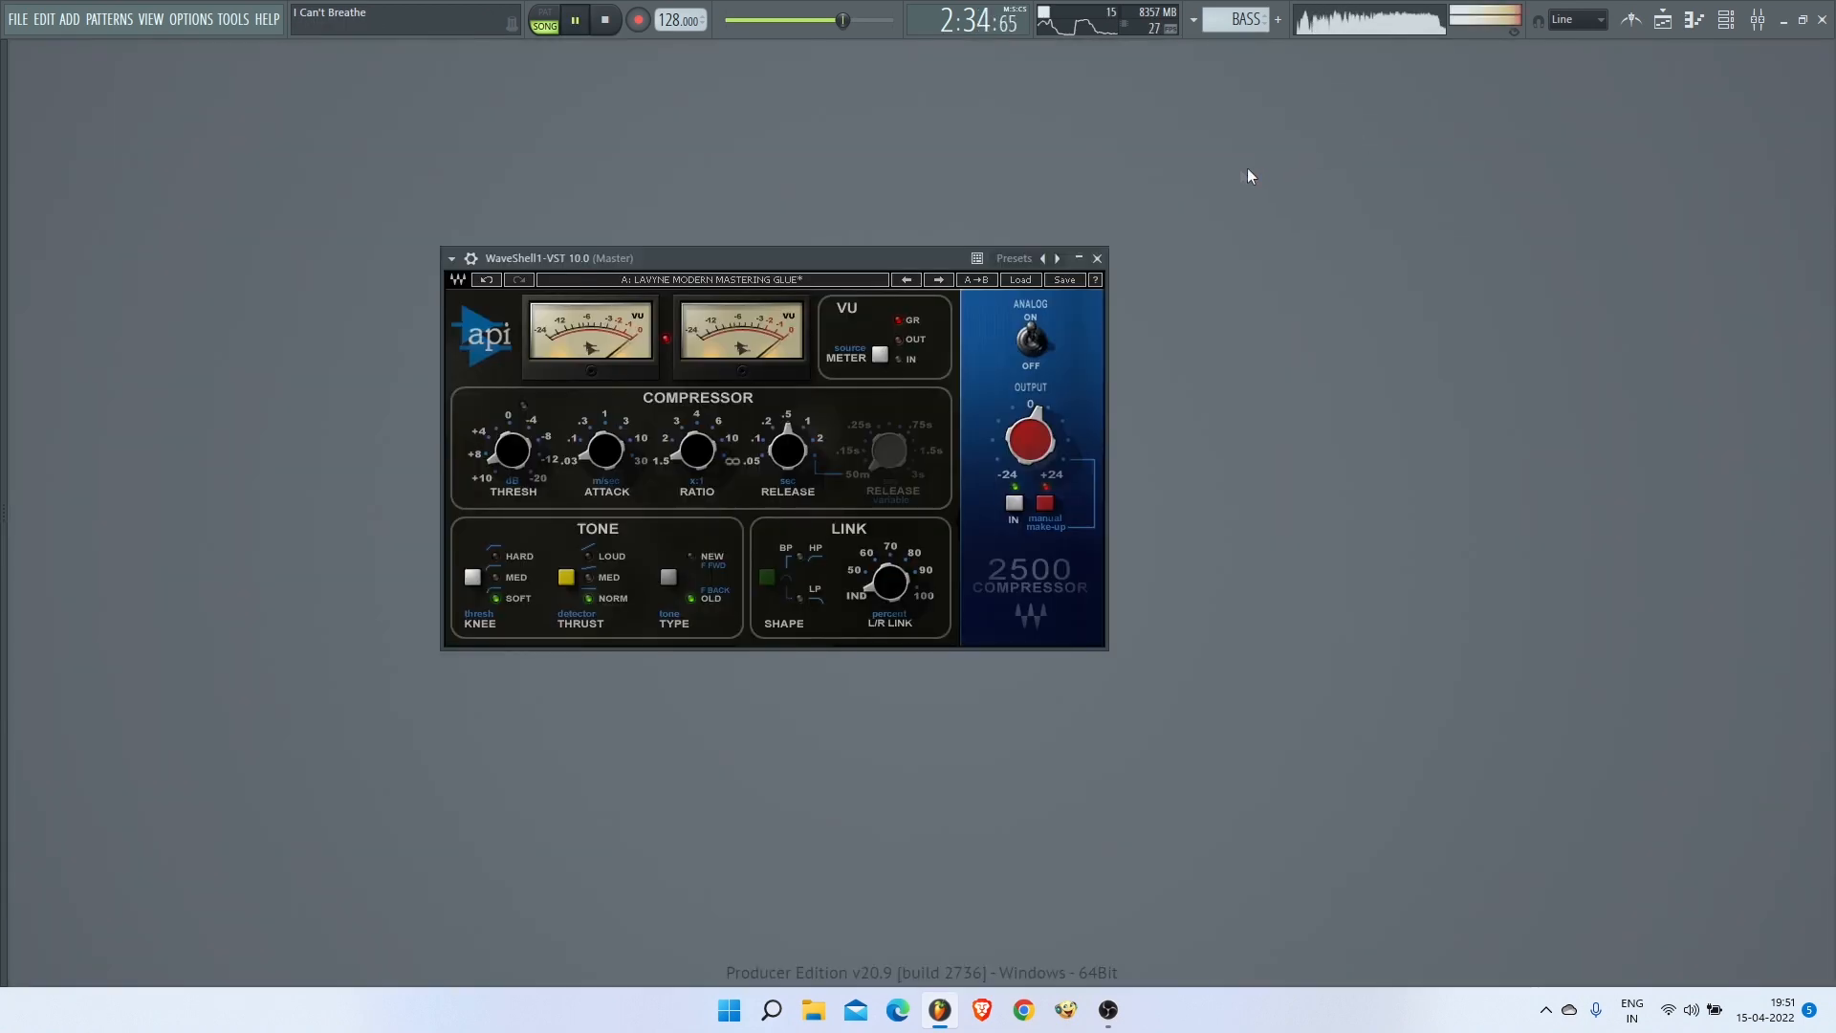
{"action": "left_click", "coordinate": [1096, 258]}
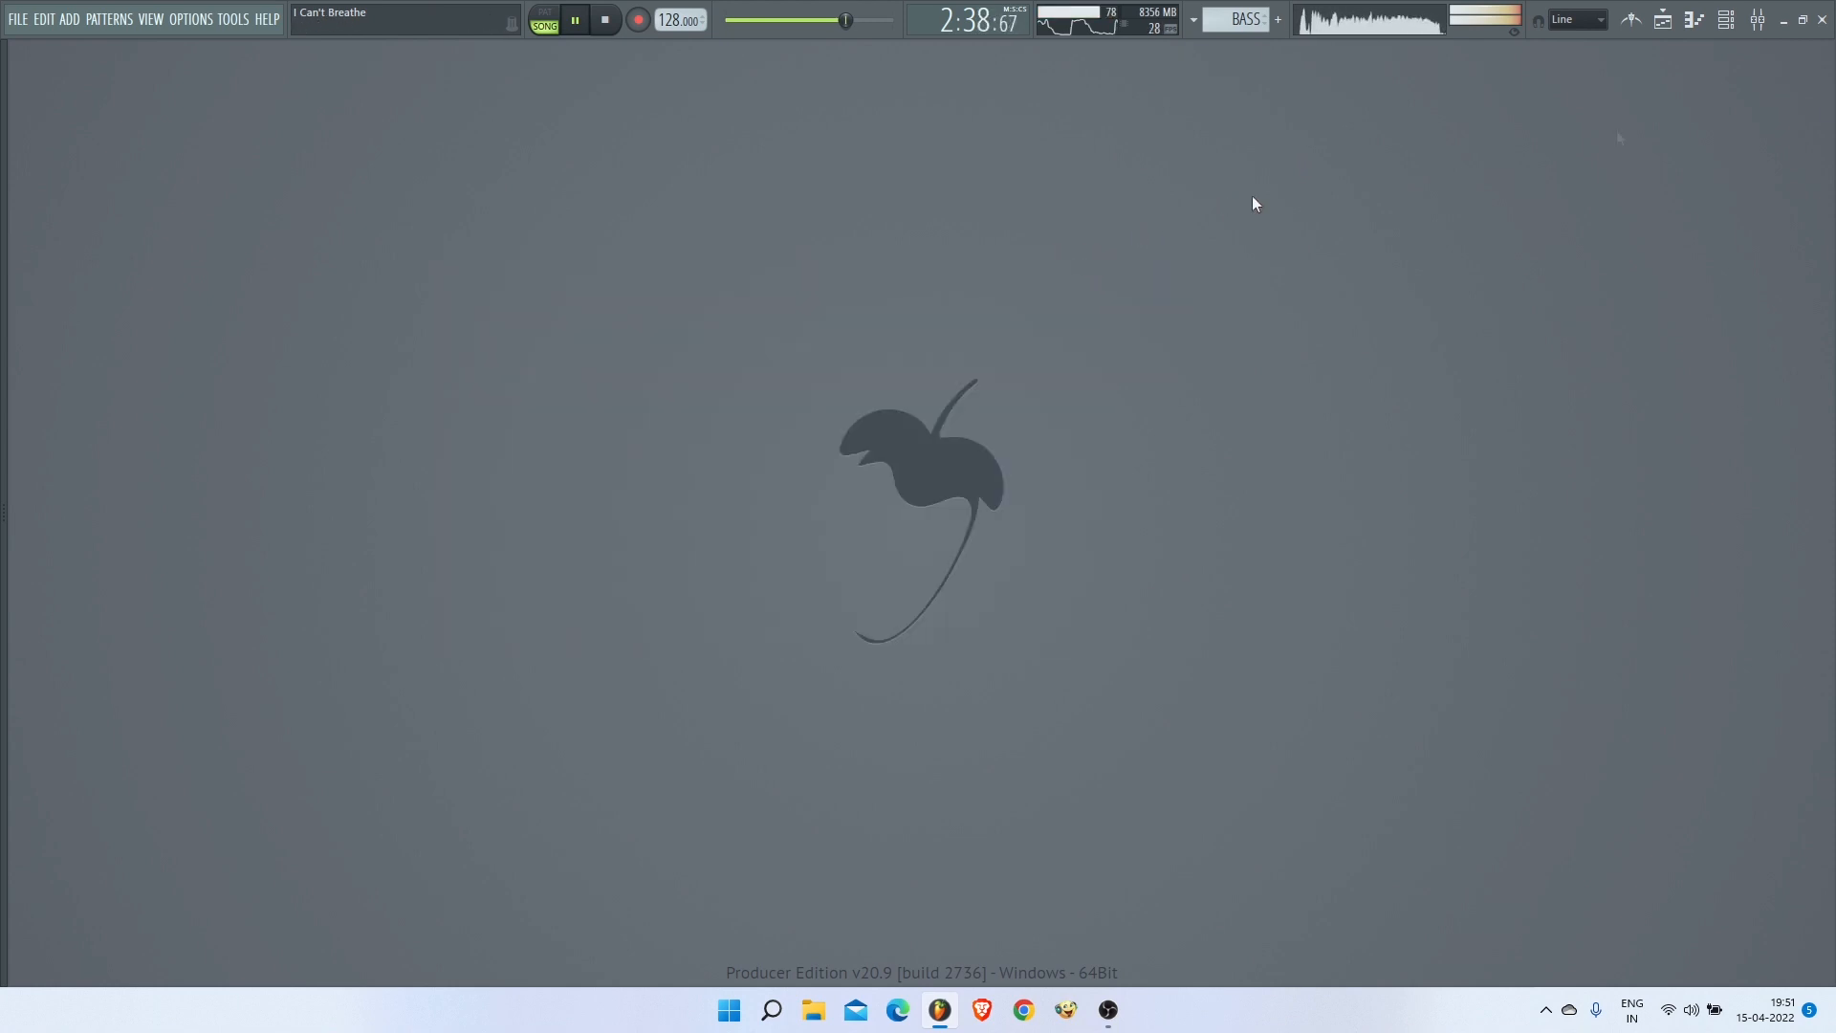
Step: Inspect the Master track's Fruity Balance and Invisible Limiter settings during playback, then close both plugins and the mixer
{"action": "left_click", "coordinate": [1765, 30]}
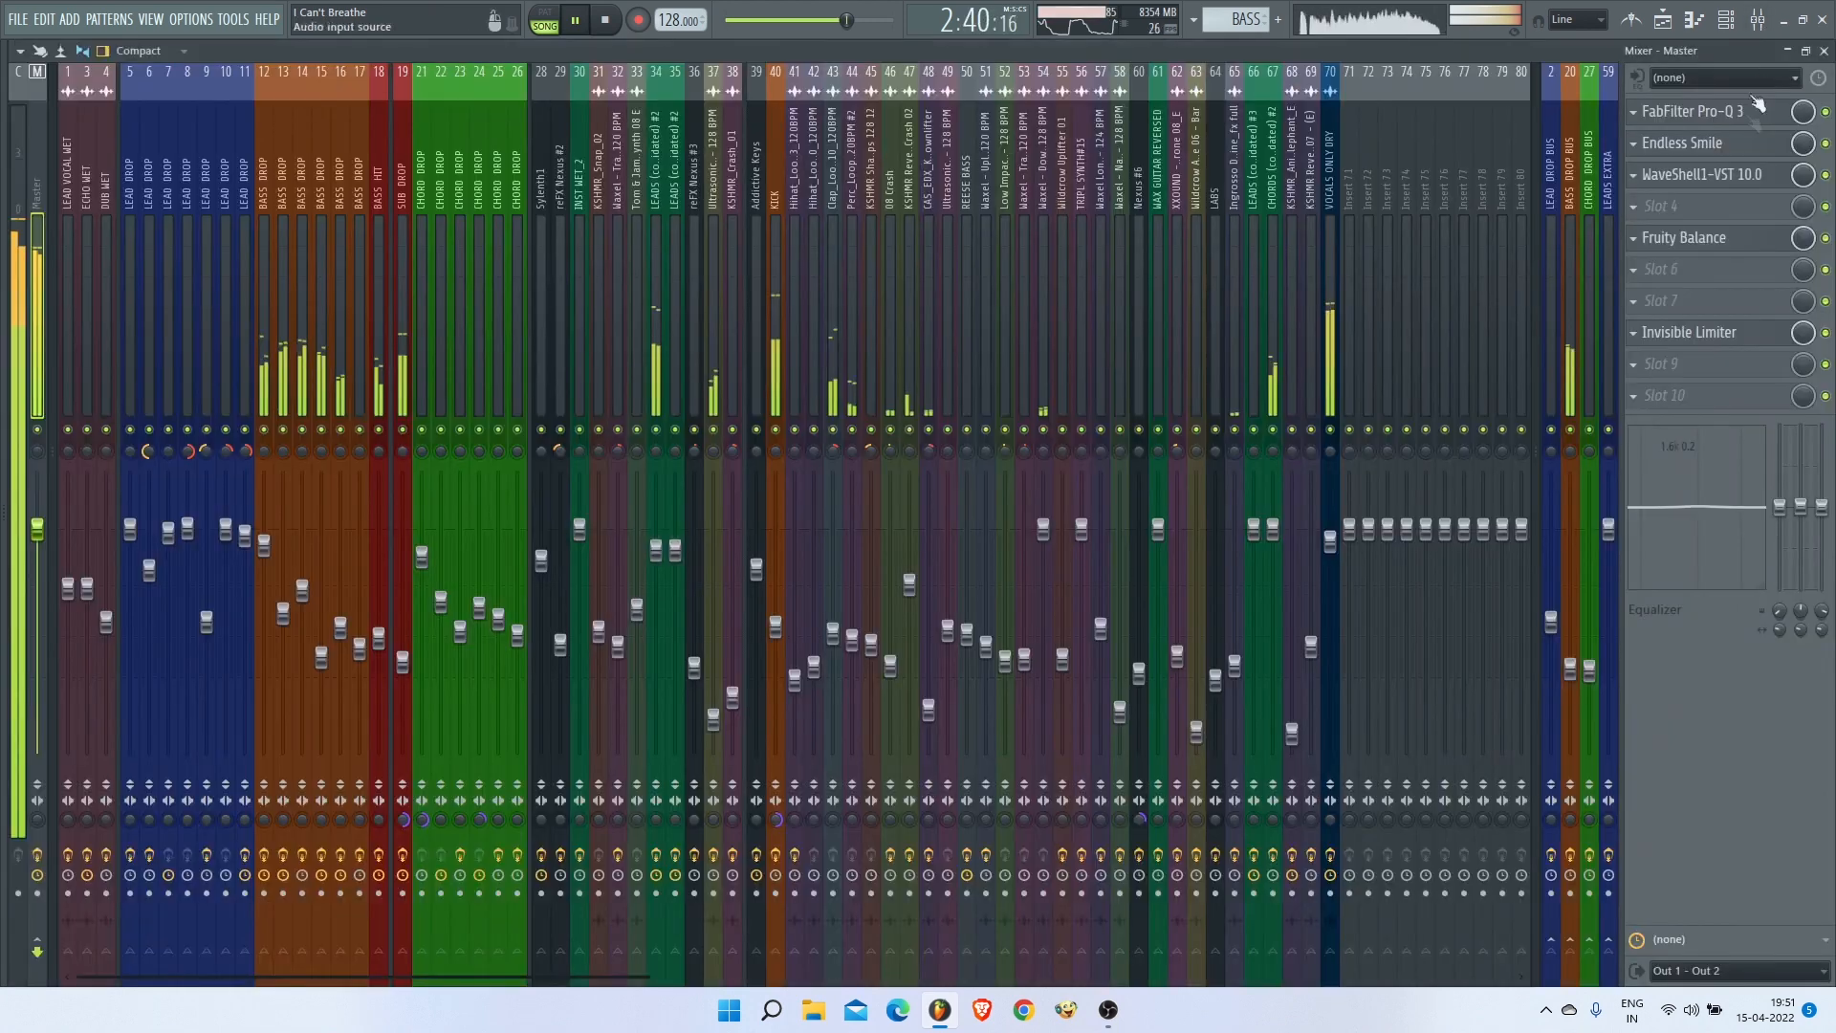
{"action": "left_click", "coordinate": [1730, 239]}
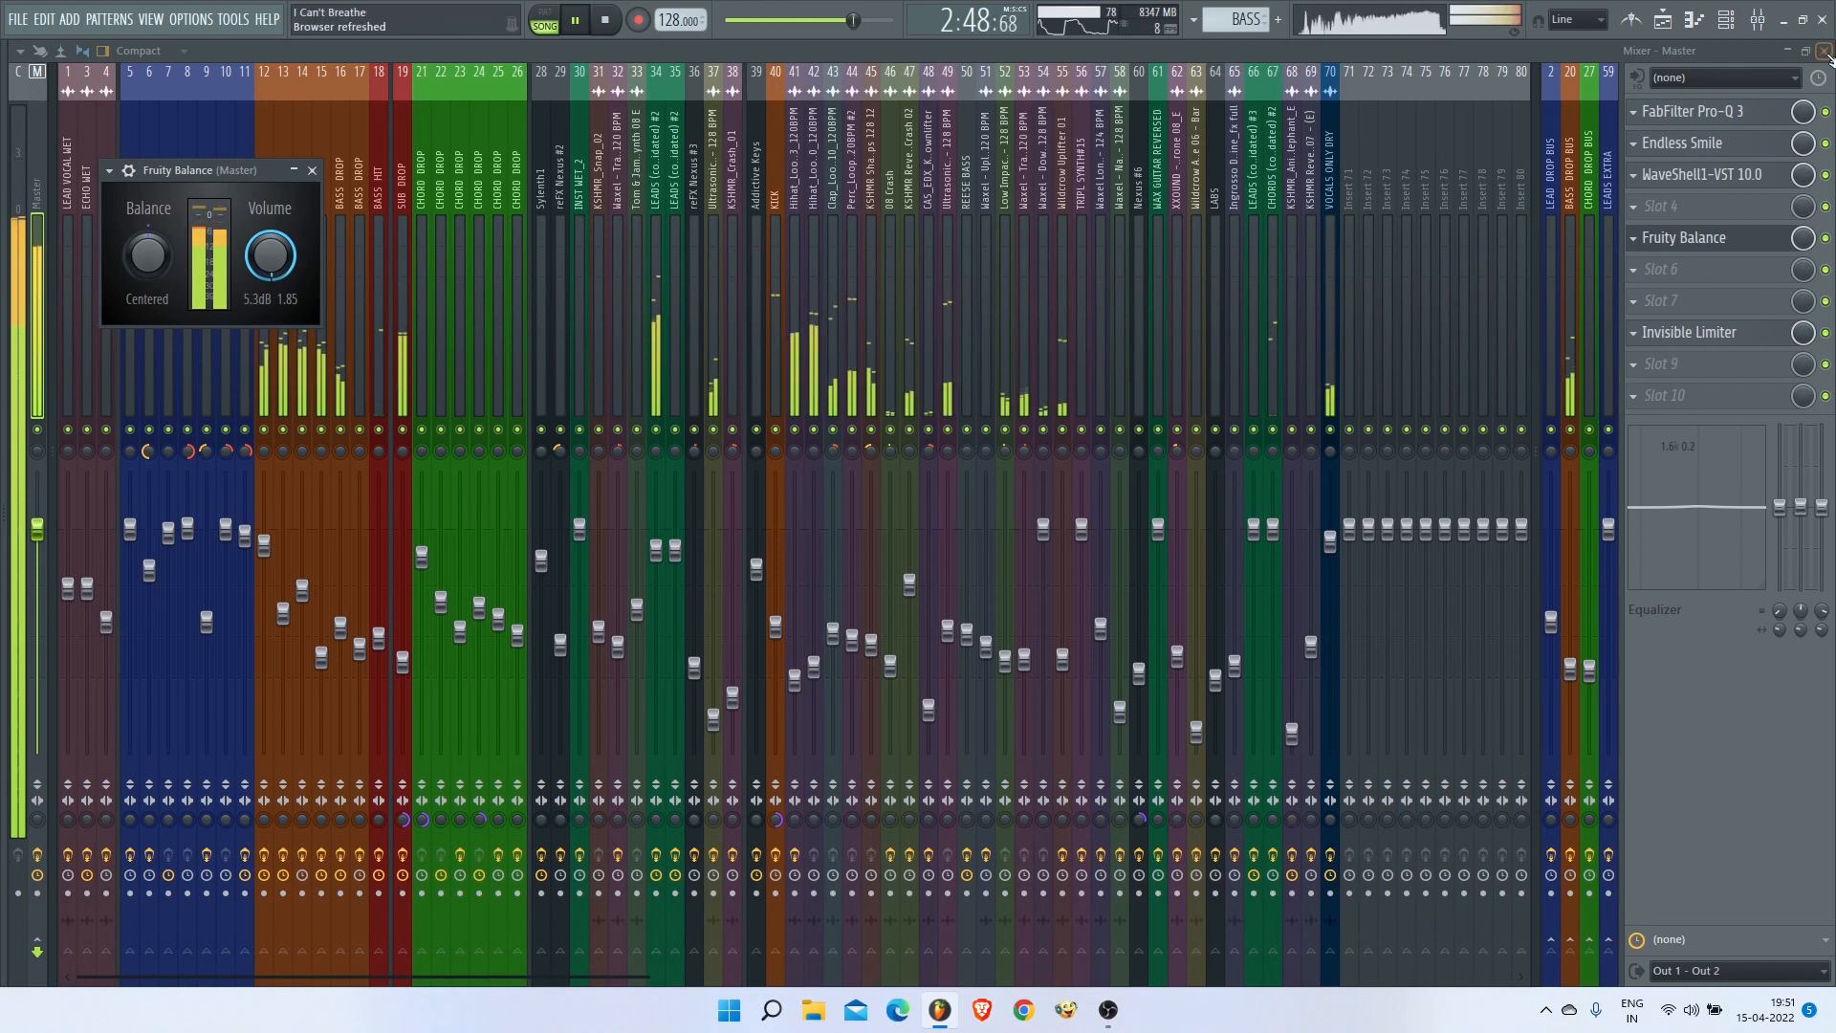
{"action": "left_click", "coordinate": [1689, 332]}
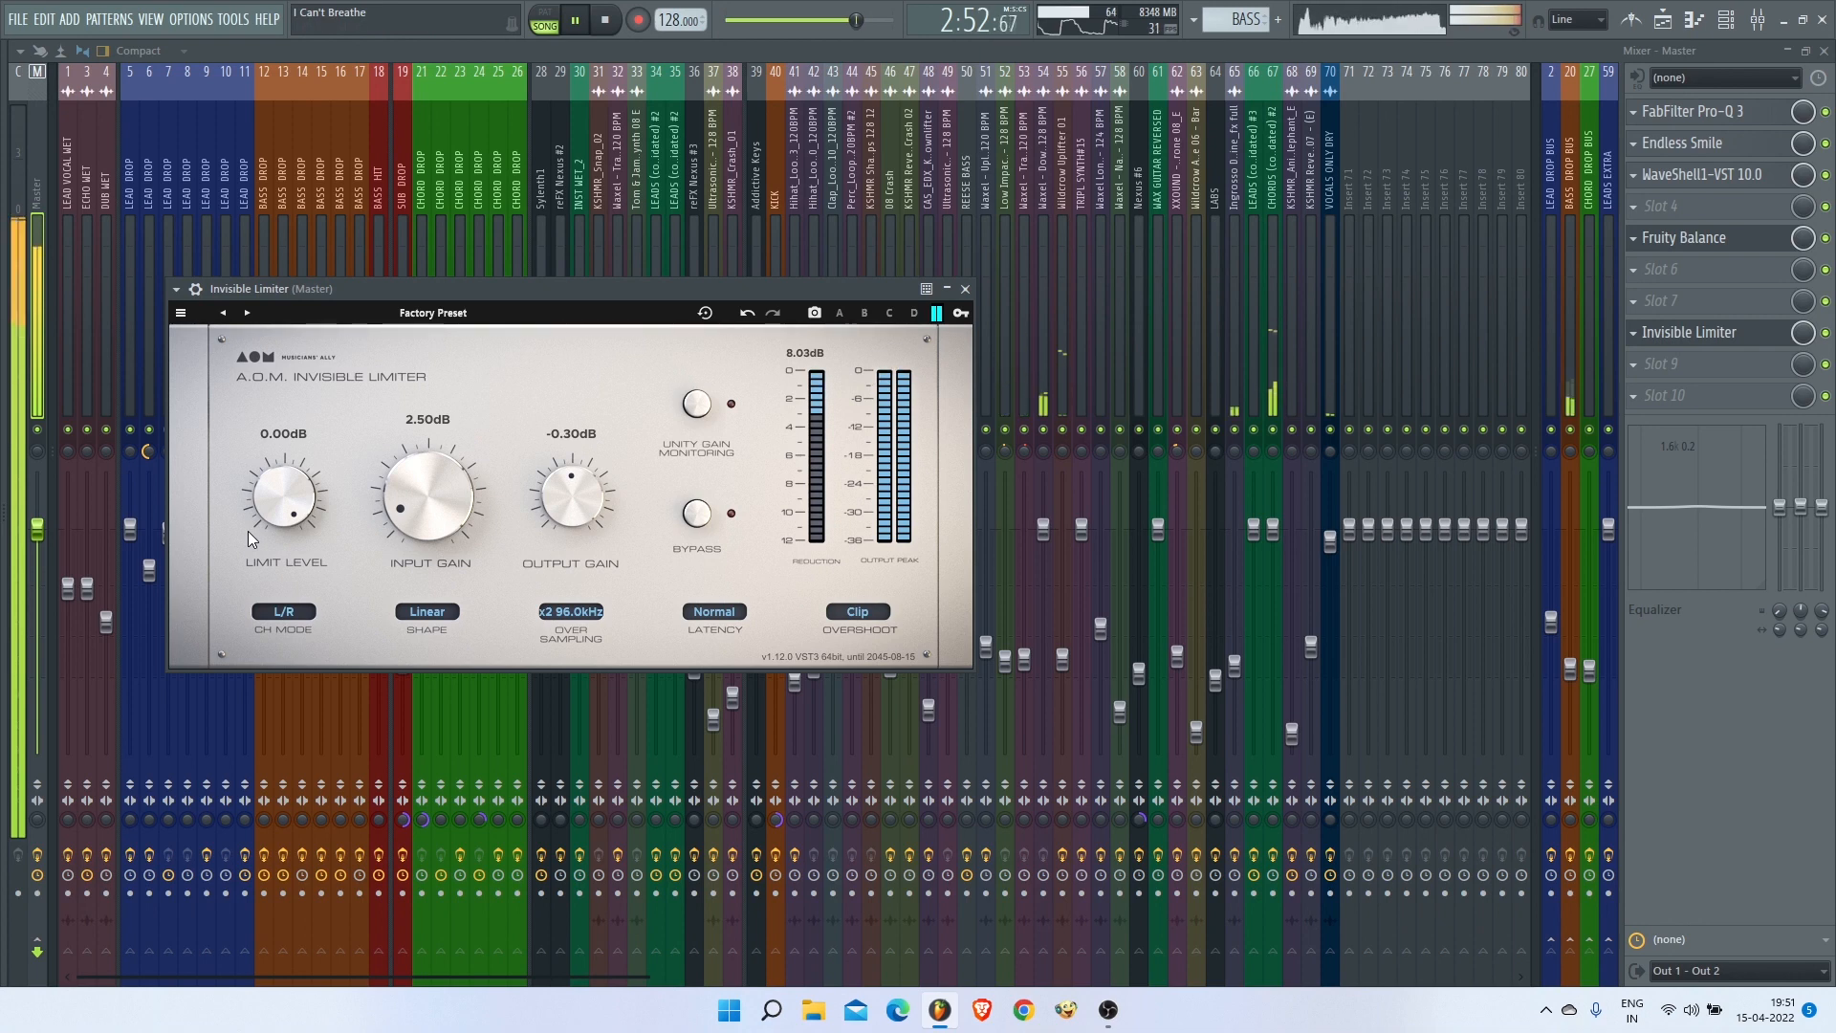
{"action": "left_click", "coordinate": [964, 288]}
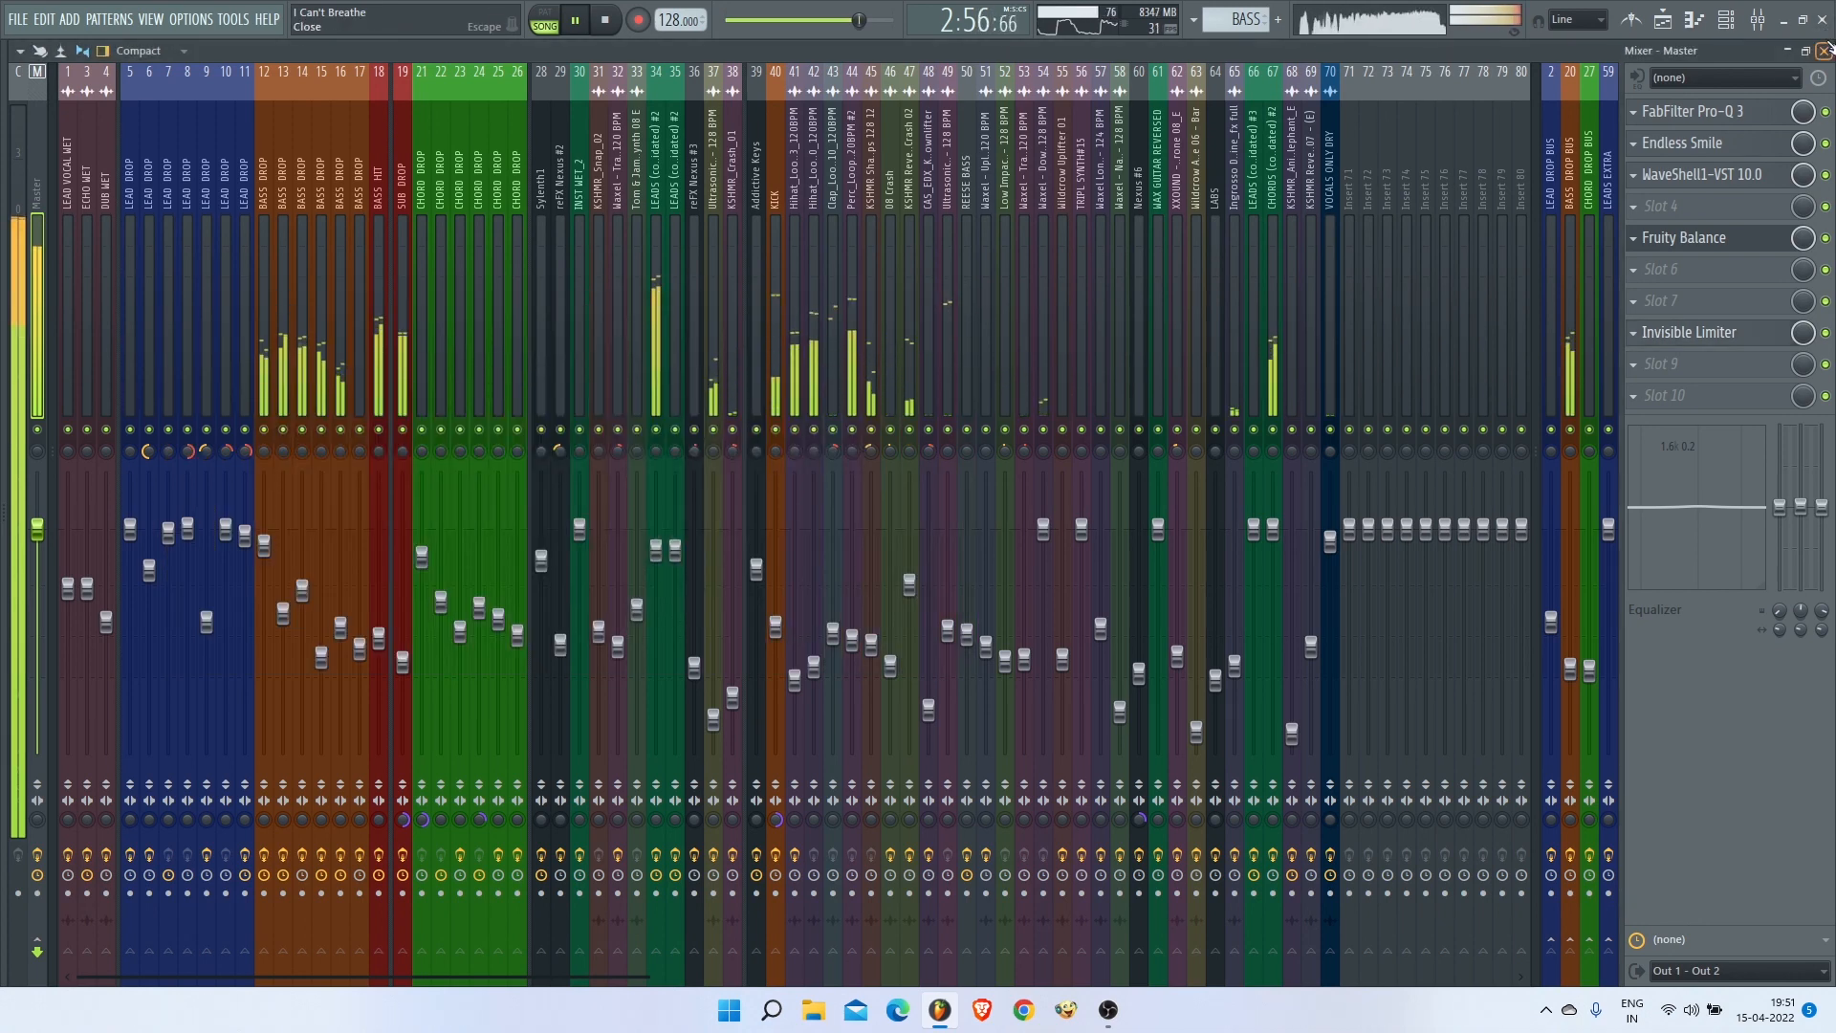
{"action": "key", "text": "F9"}
{"action": "left_click", "coordinate": [313, 171]}
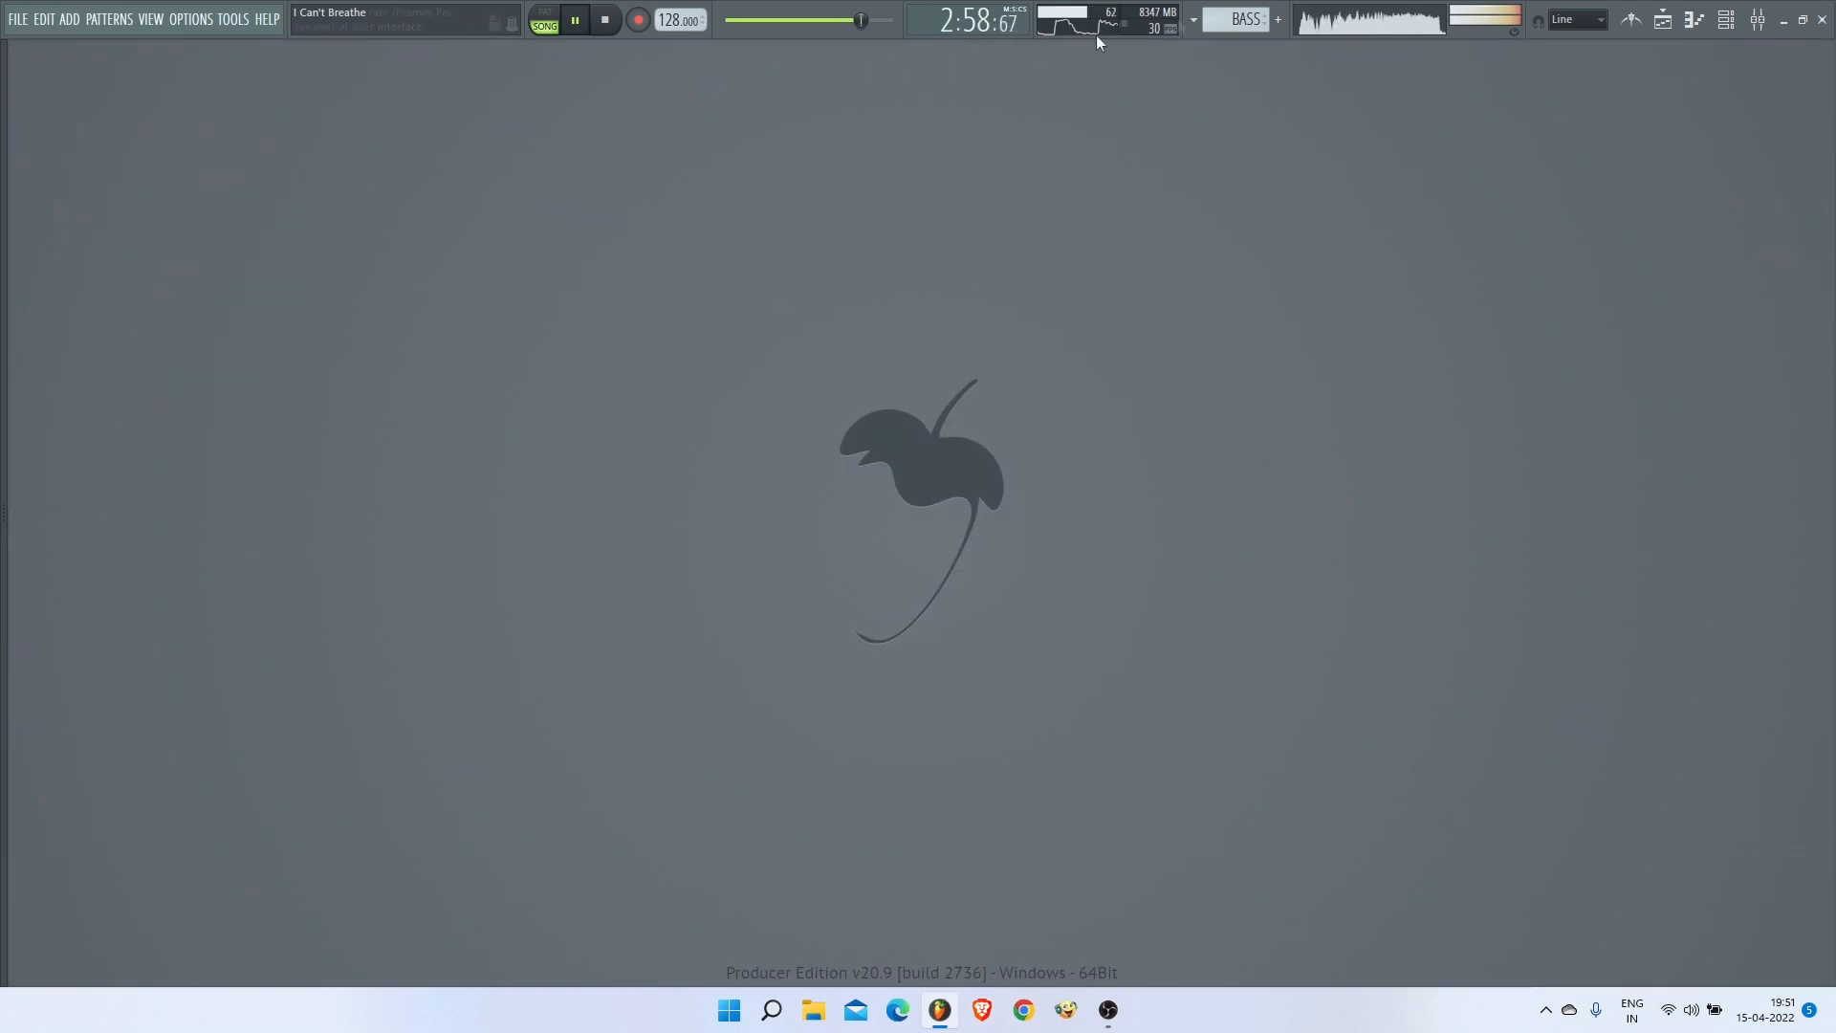
Step: Return to the playlist arrangement and stop playback
{"action": "left_click", "coordinate": [1664, 20]}
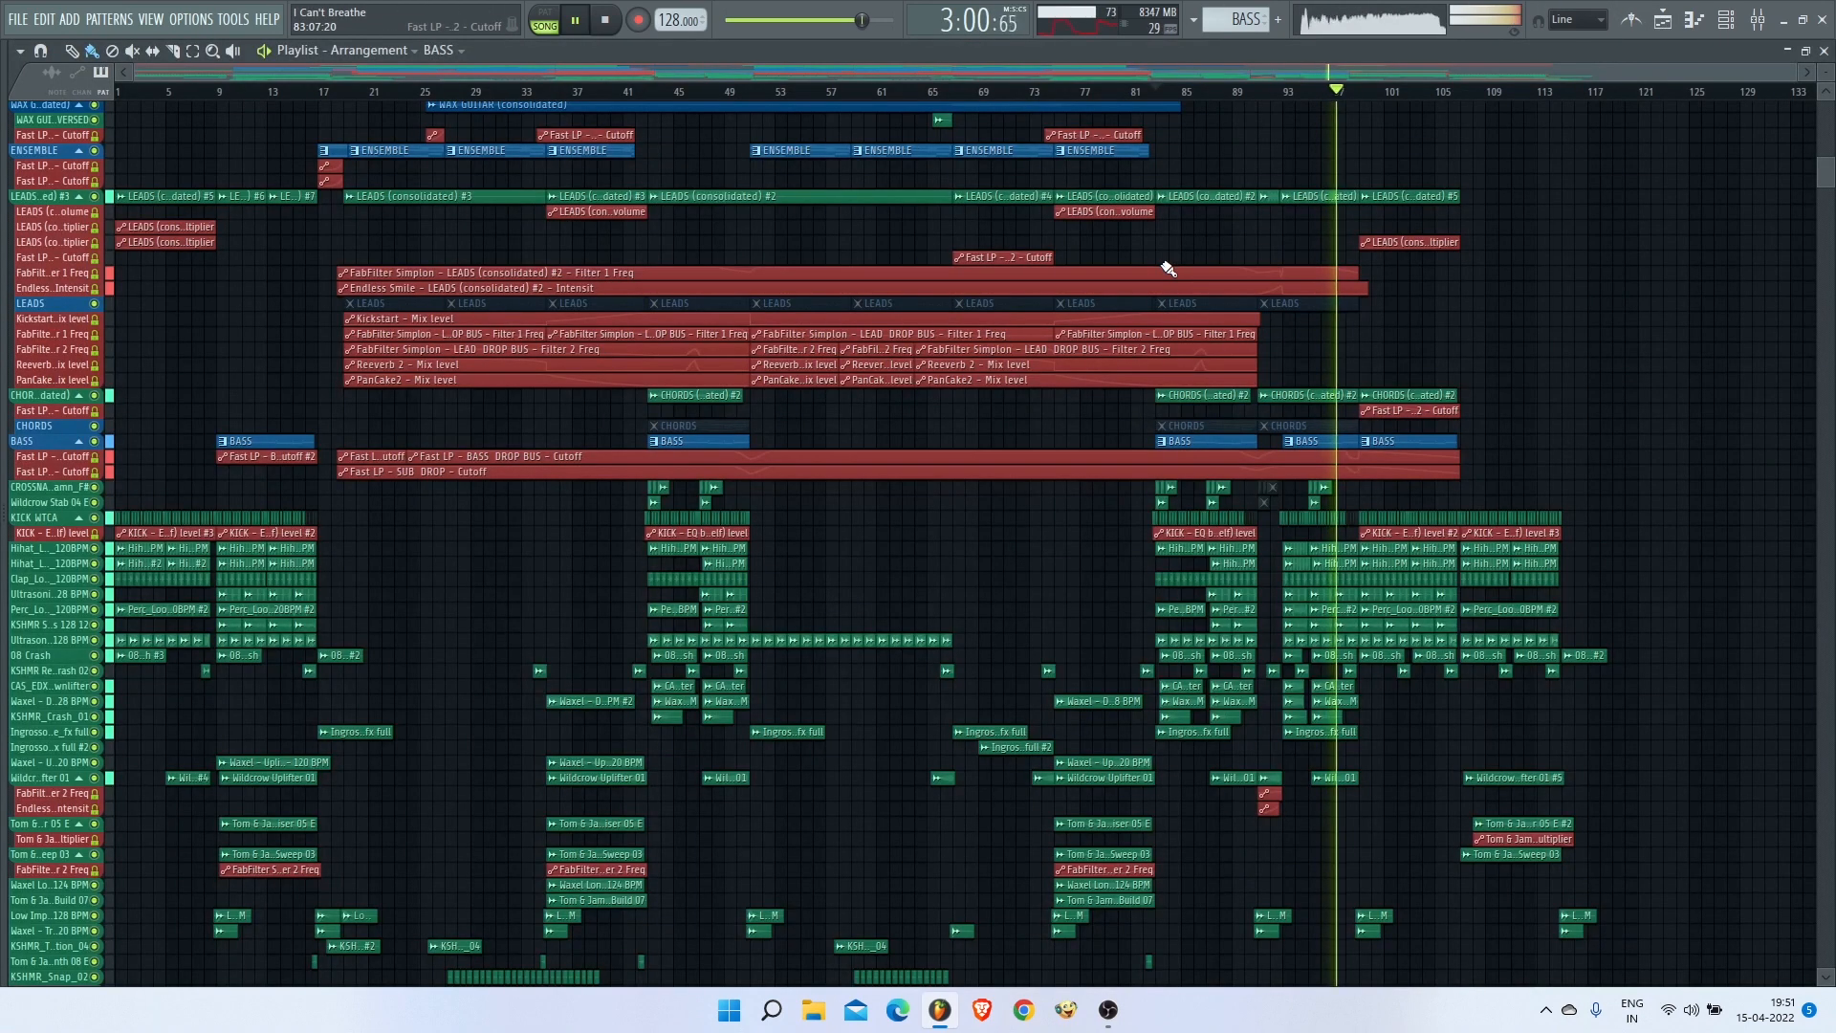
{"action": "key", "text": "space"}
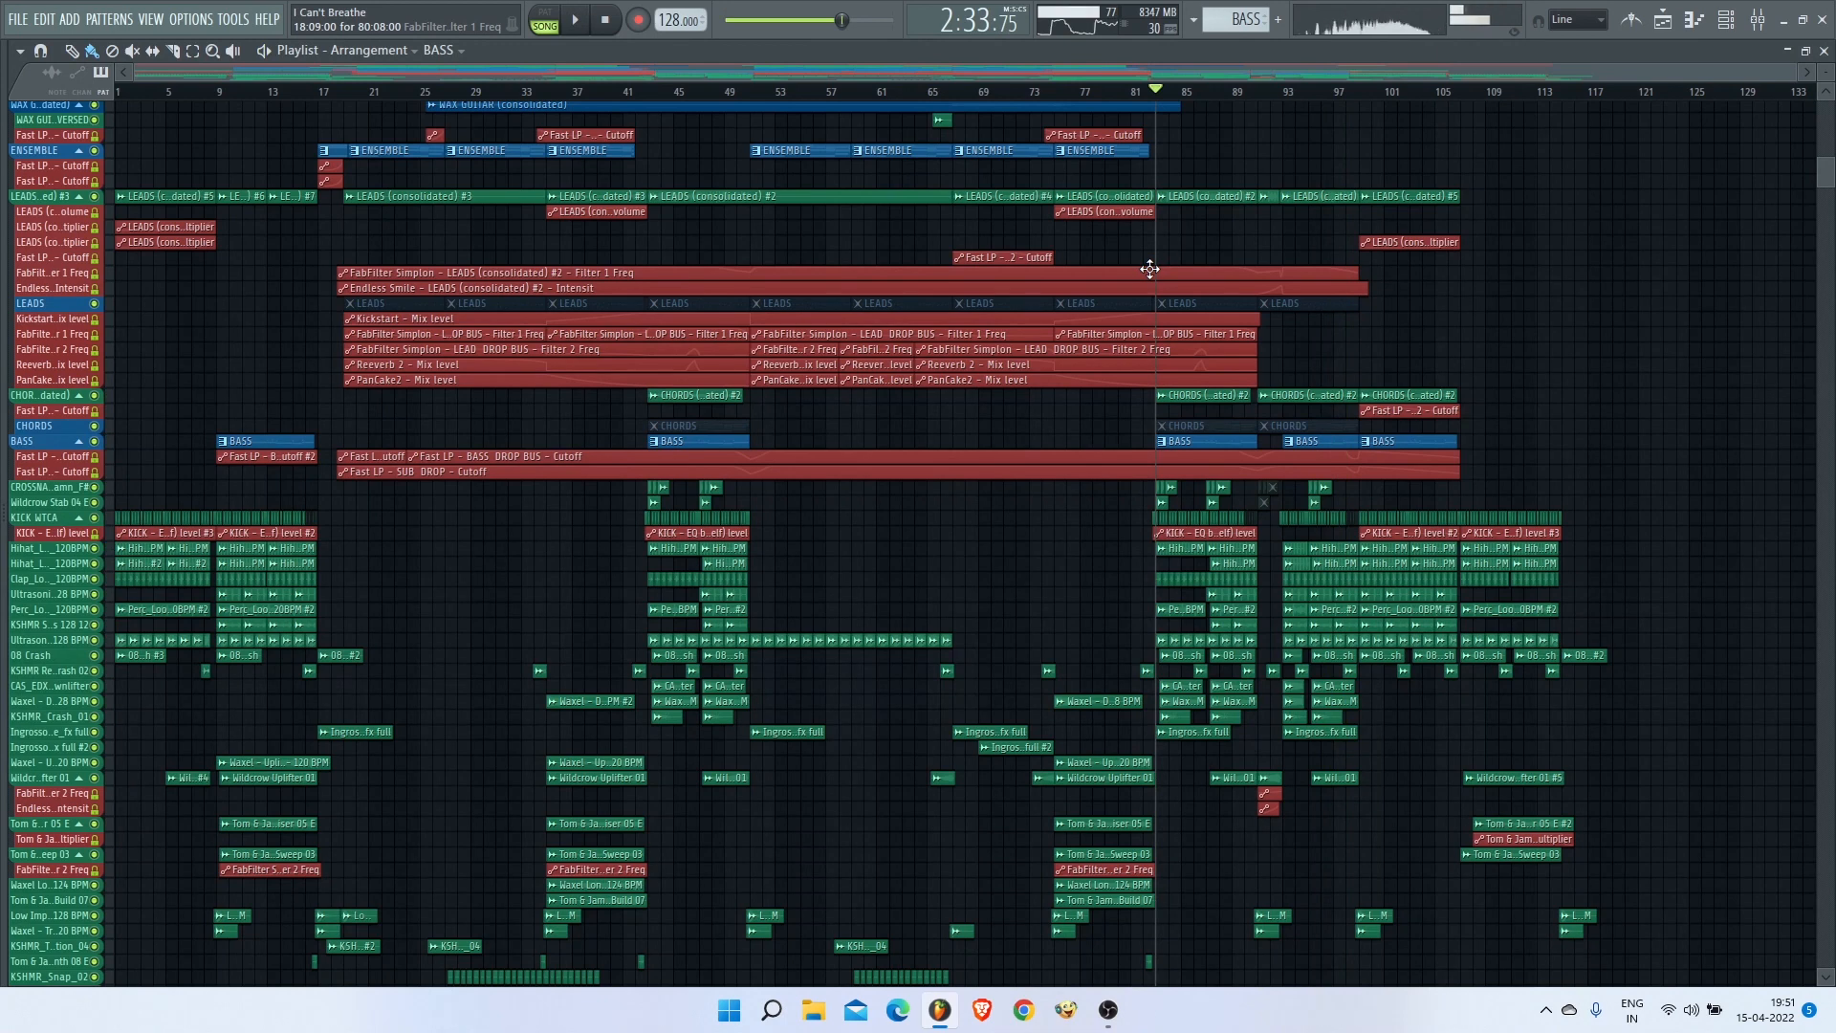
{"action": "scroll", "coordinate": [1614, 122], "scroll_direction": "down", "scroll_amount": 2}
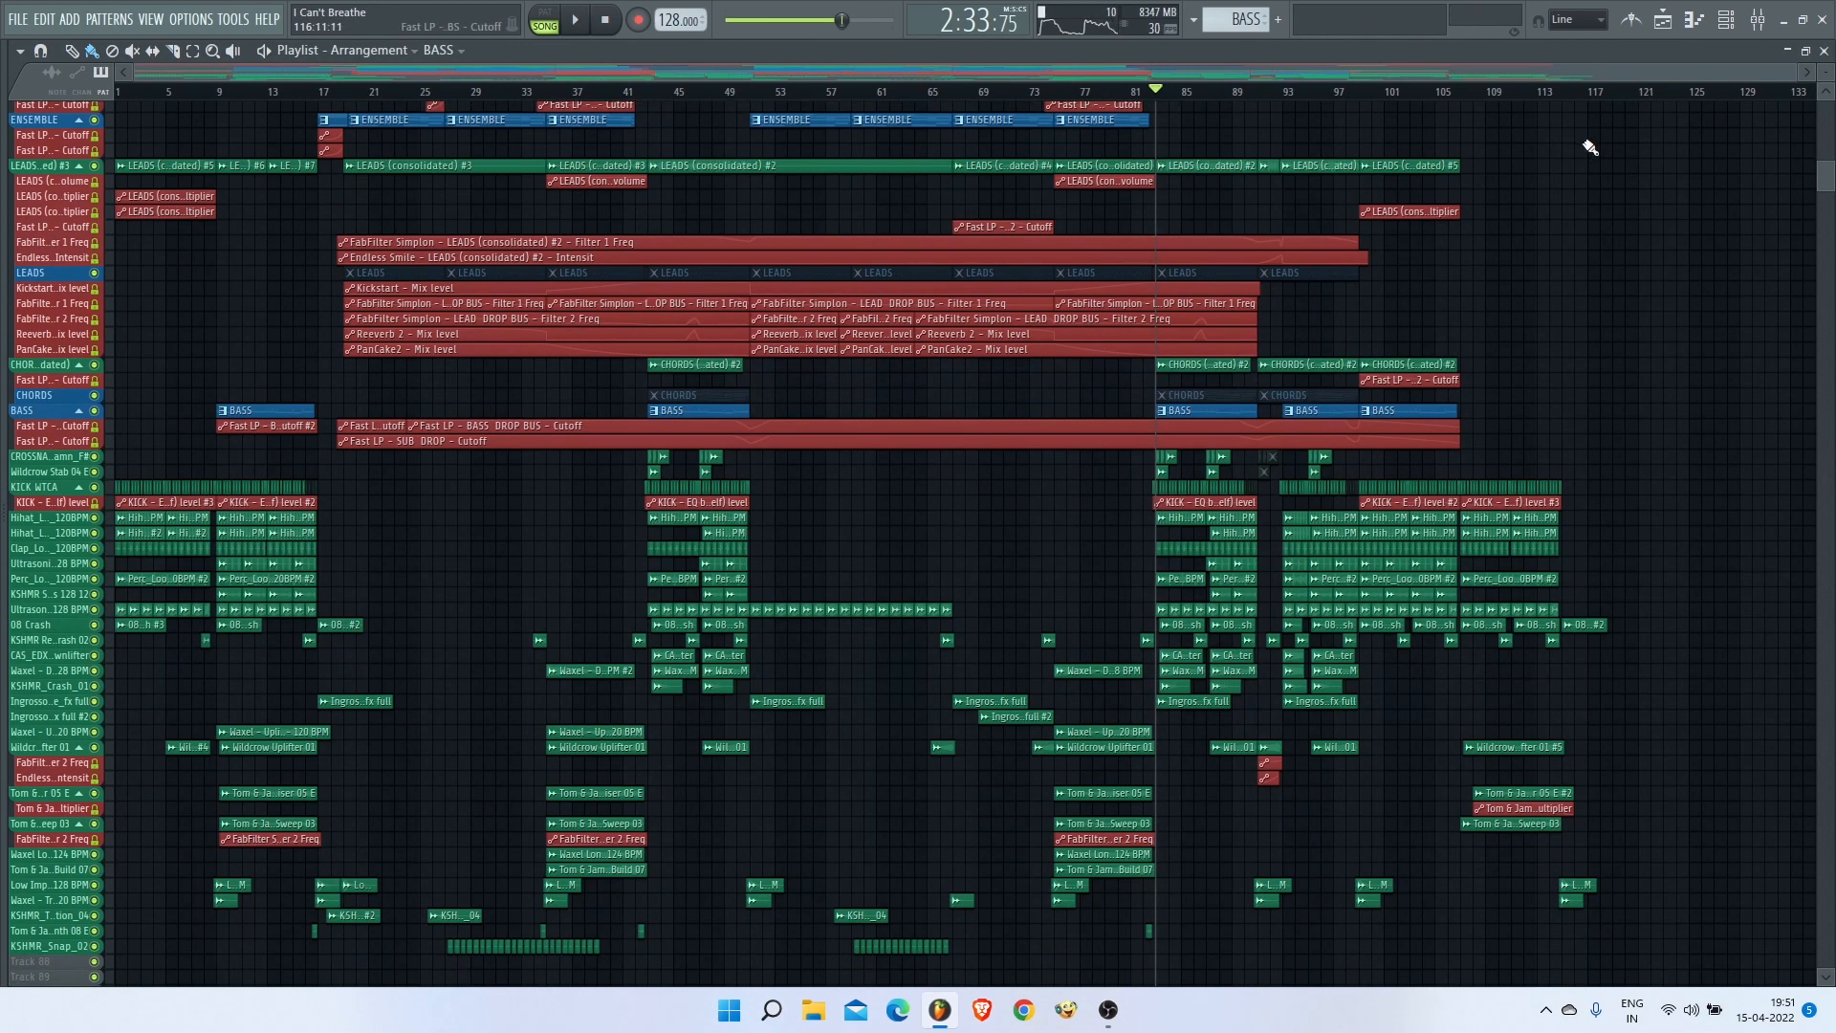